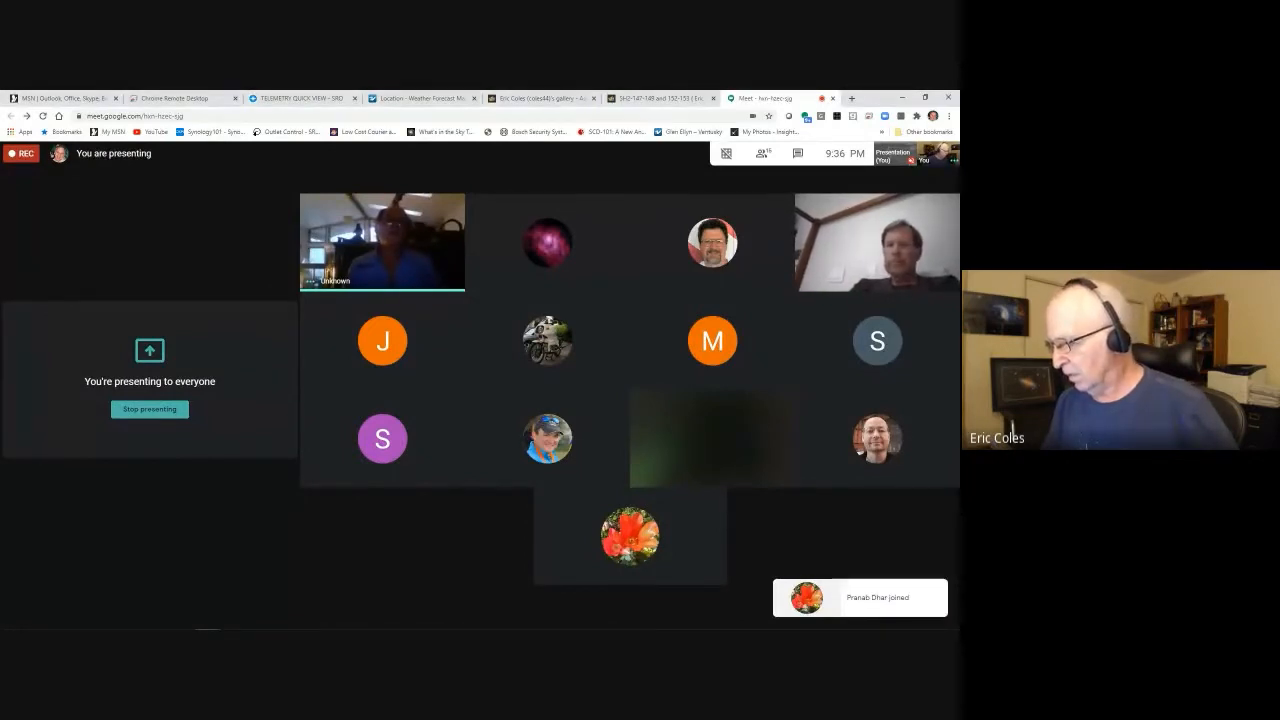
Step: Switch to Photoshop and look through the open Tarantula H image and the S, O and H starless images
key("alt+Tab")
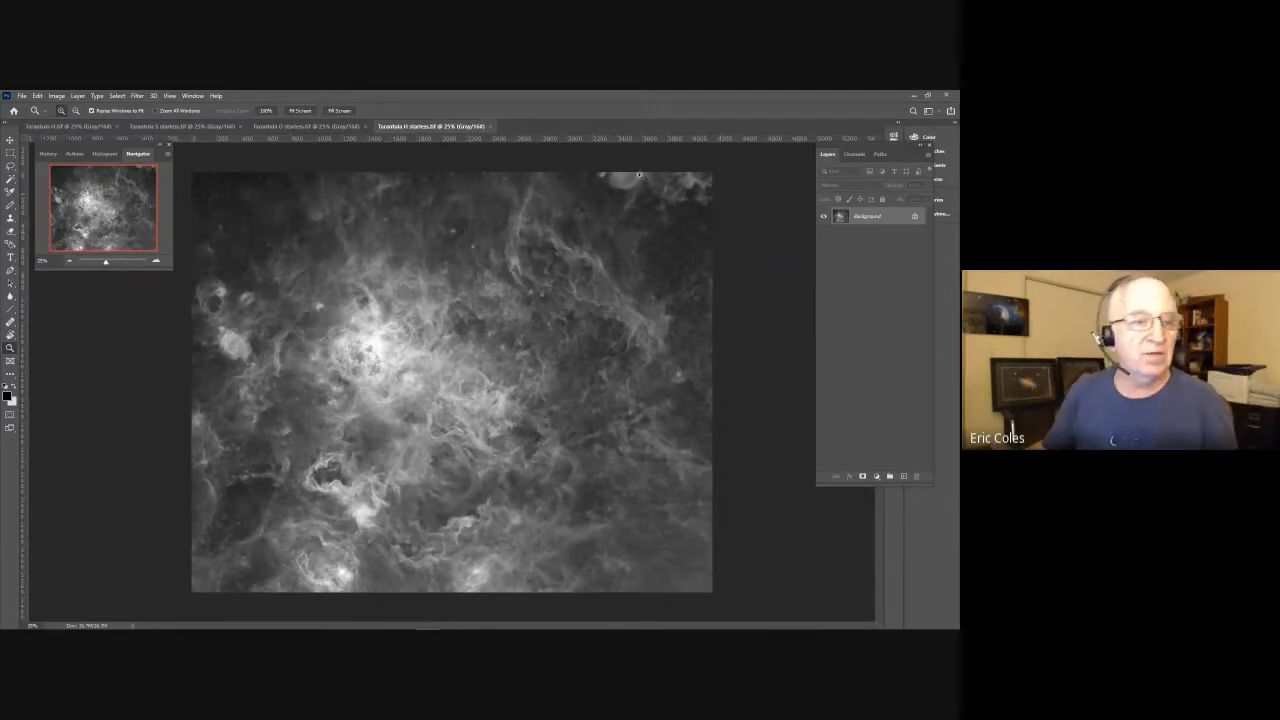
left_click(57, 127)
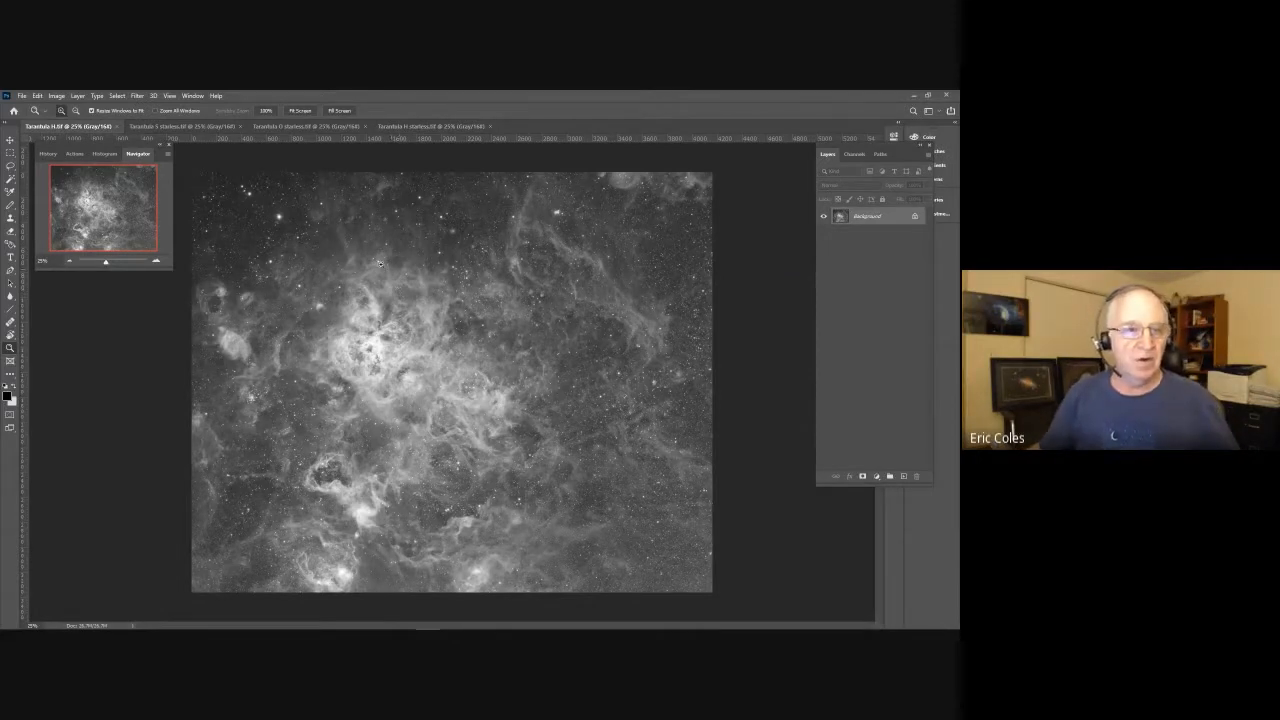
left_click(185, 127)
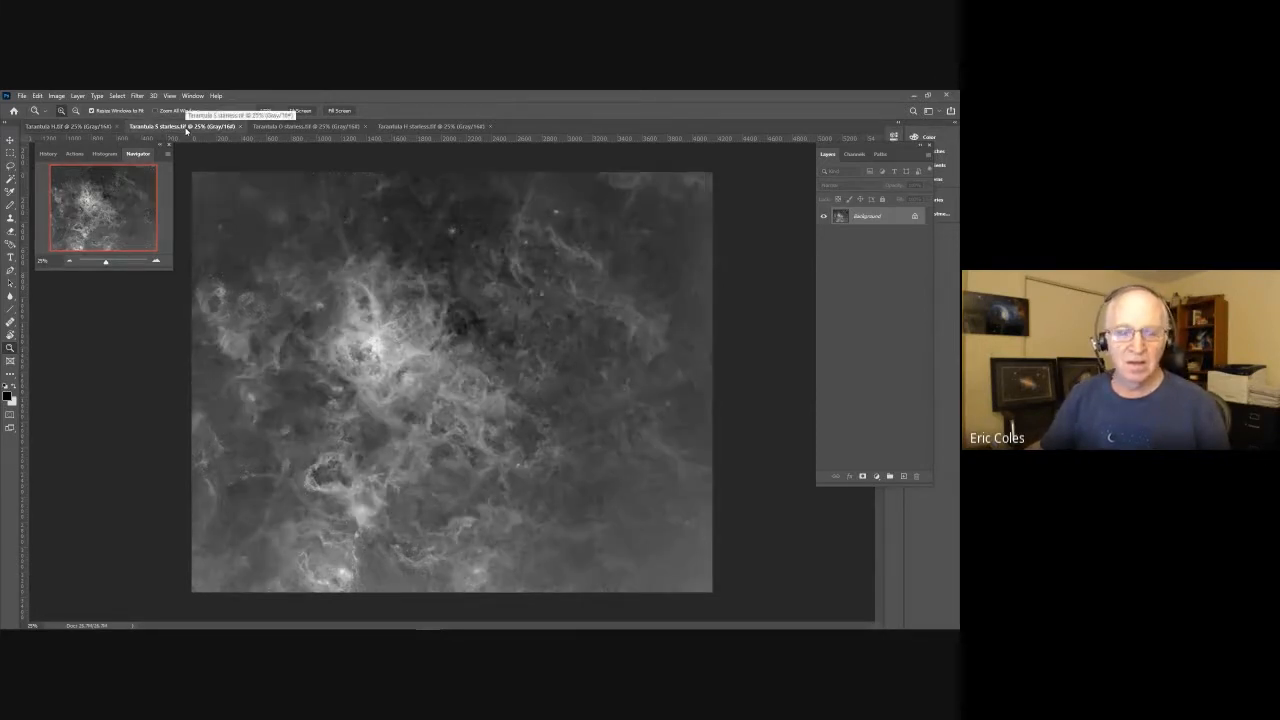
left_click(290, 127)
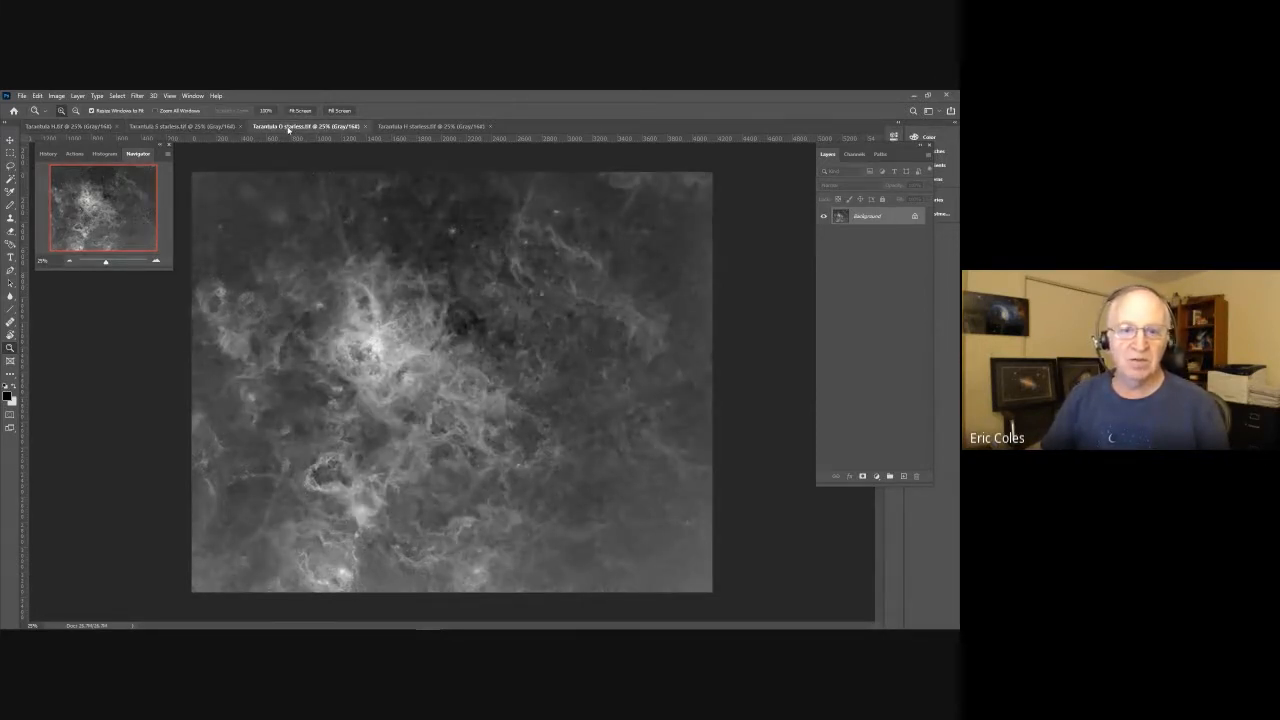
left_click(396, 127)
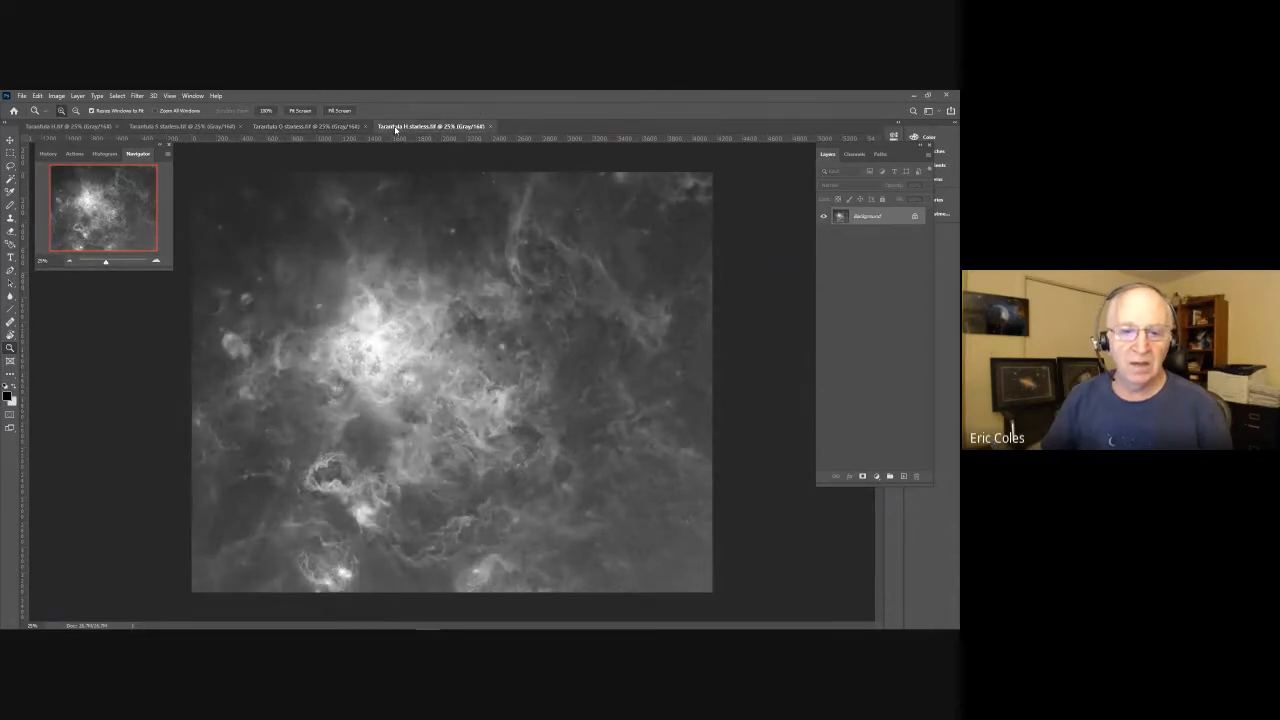
Step: Reorder the open documents so Tarantula H starless sits between the S and O starless images, and view the O image
left_click_drag(399, 129, 268, 127)
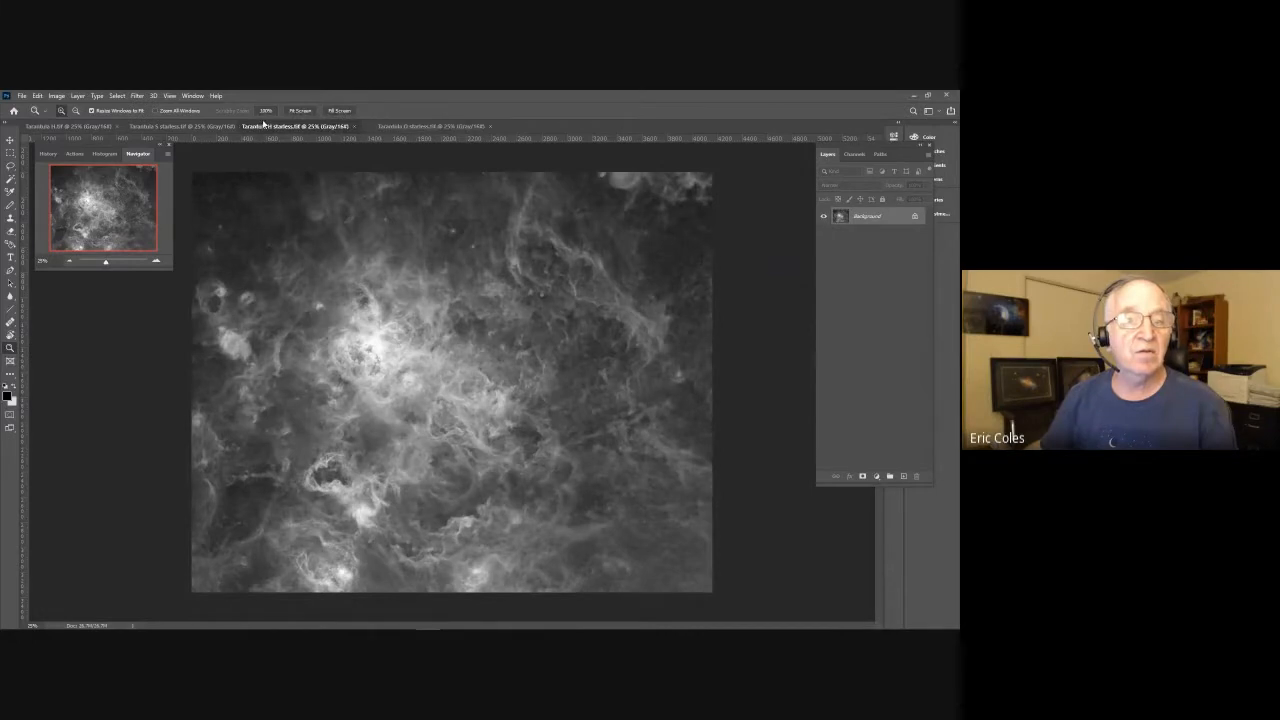
left_click(391, 129)
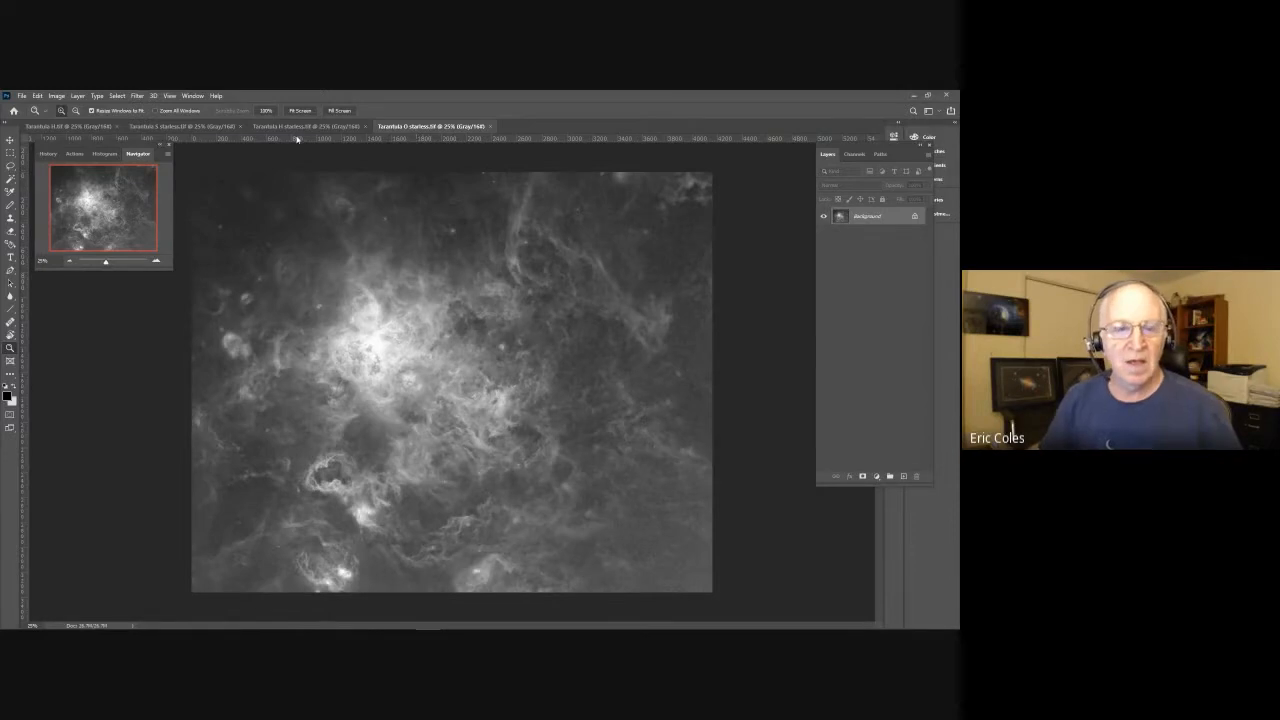
Step: Copy the whole Tarantula S starless image into a new clipboard-sized document in RGB Color mode
left_click(179, 126)
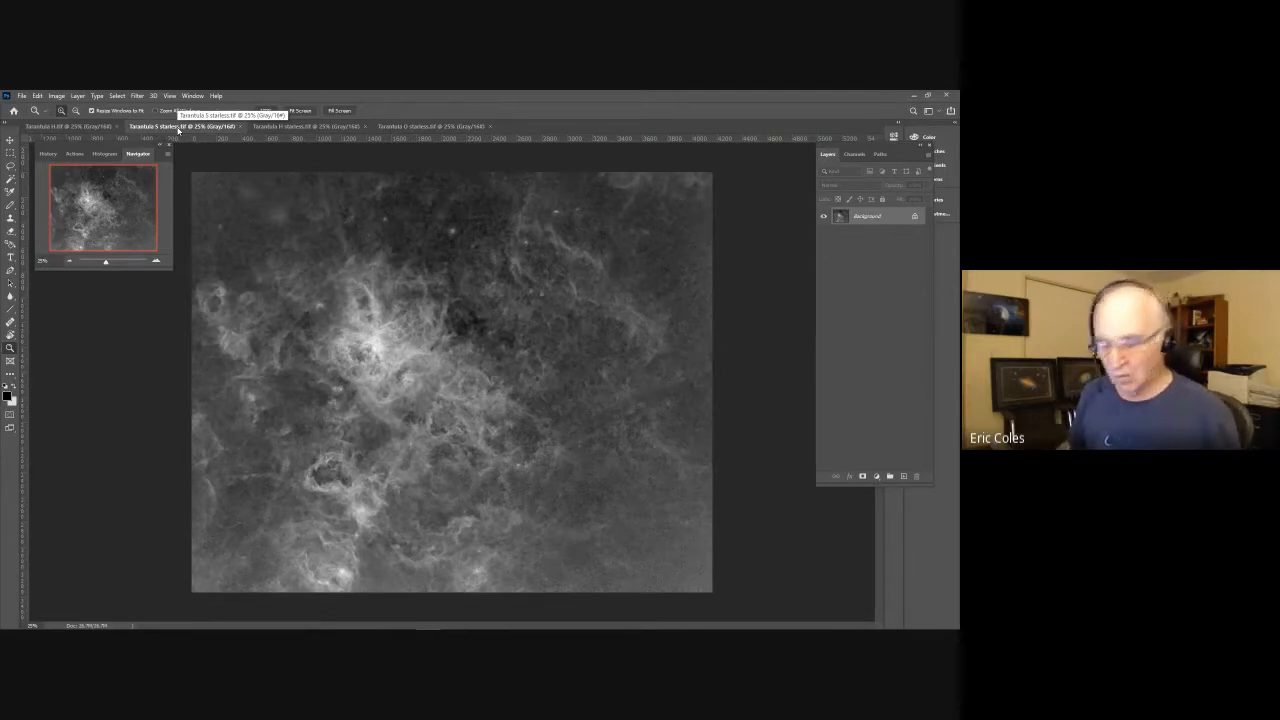
key("ctrl+a")
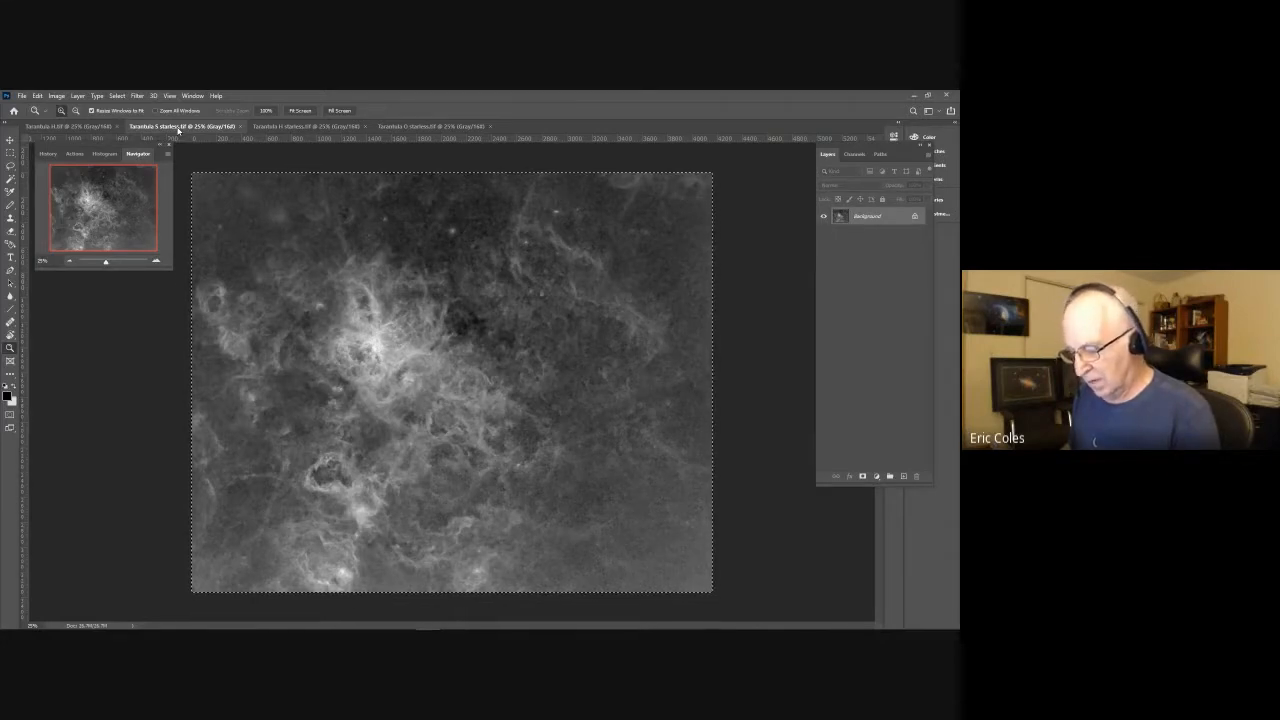
key("ctrl+n")
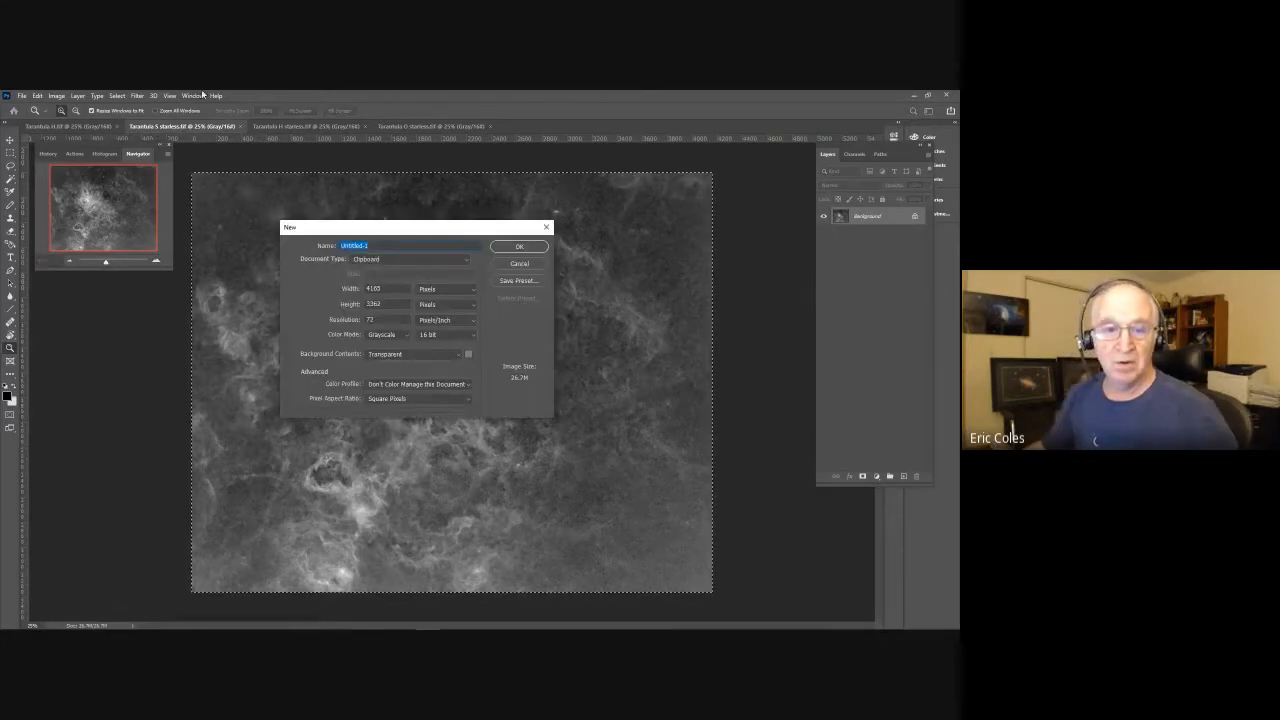
left_click(388, 335)
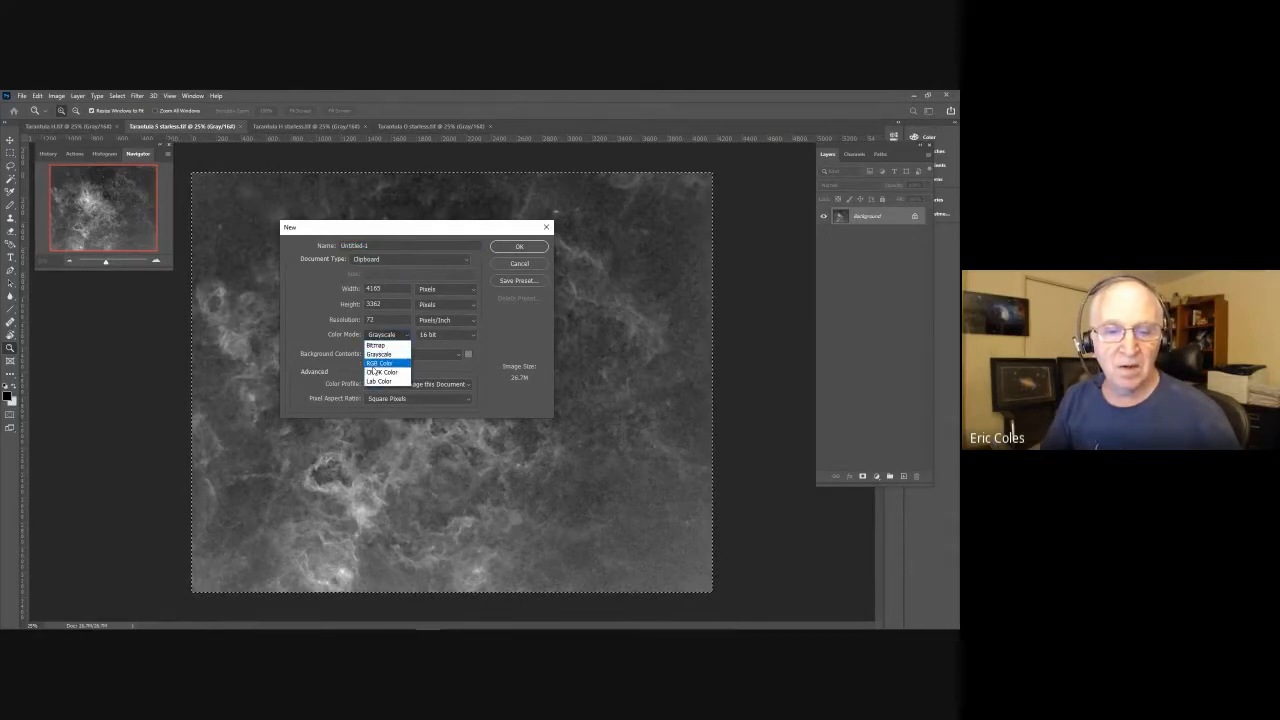
left_click(371, 365)
left_click(502, 248)
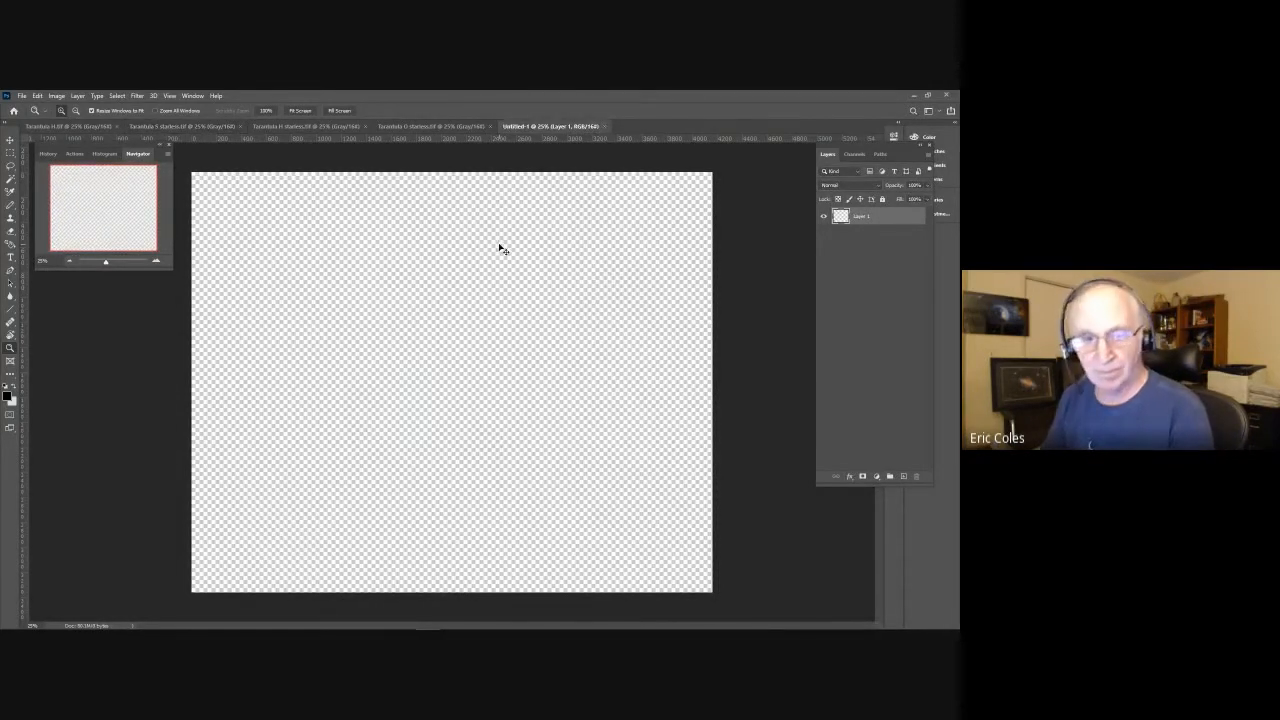
key("ctrl+v")
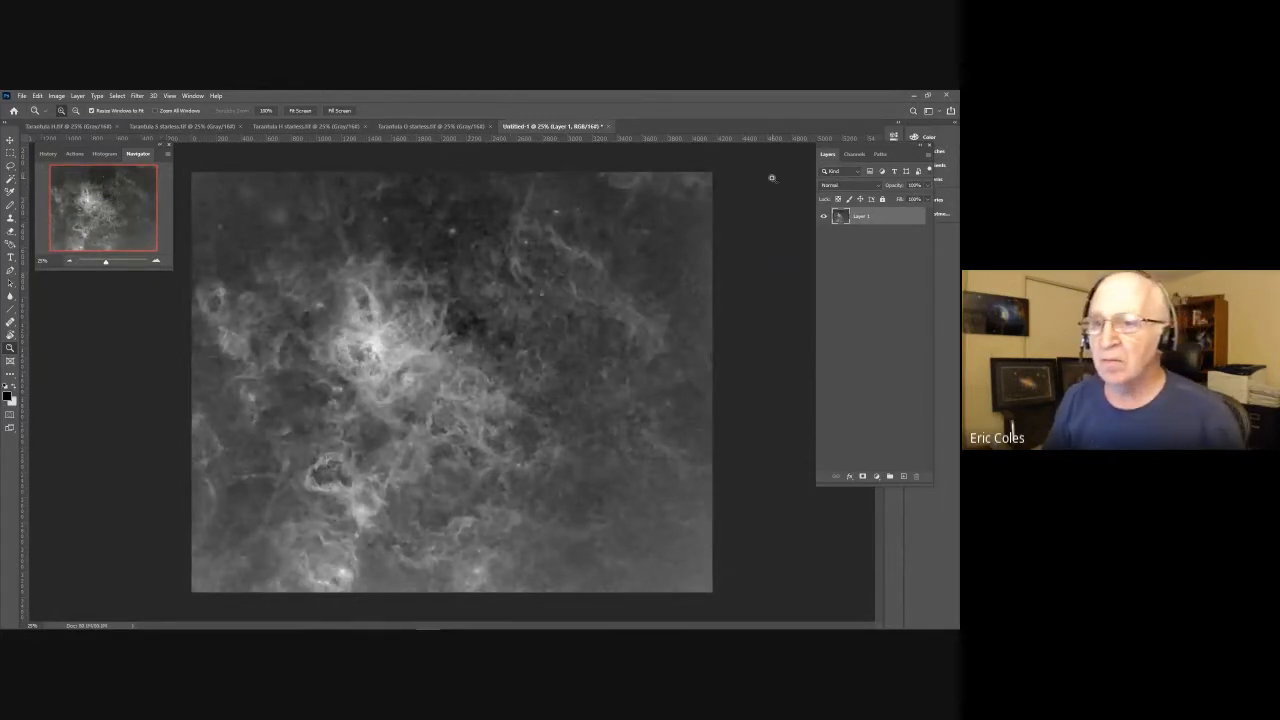
Step: Copy the whole Tarantula H starless image into the Green channel of the new RGB document
left_click(852, 154)
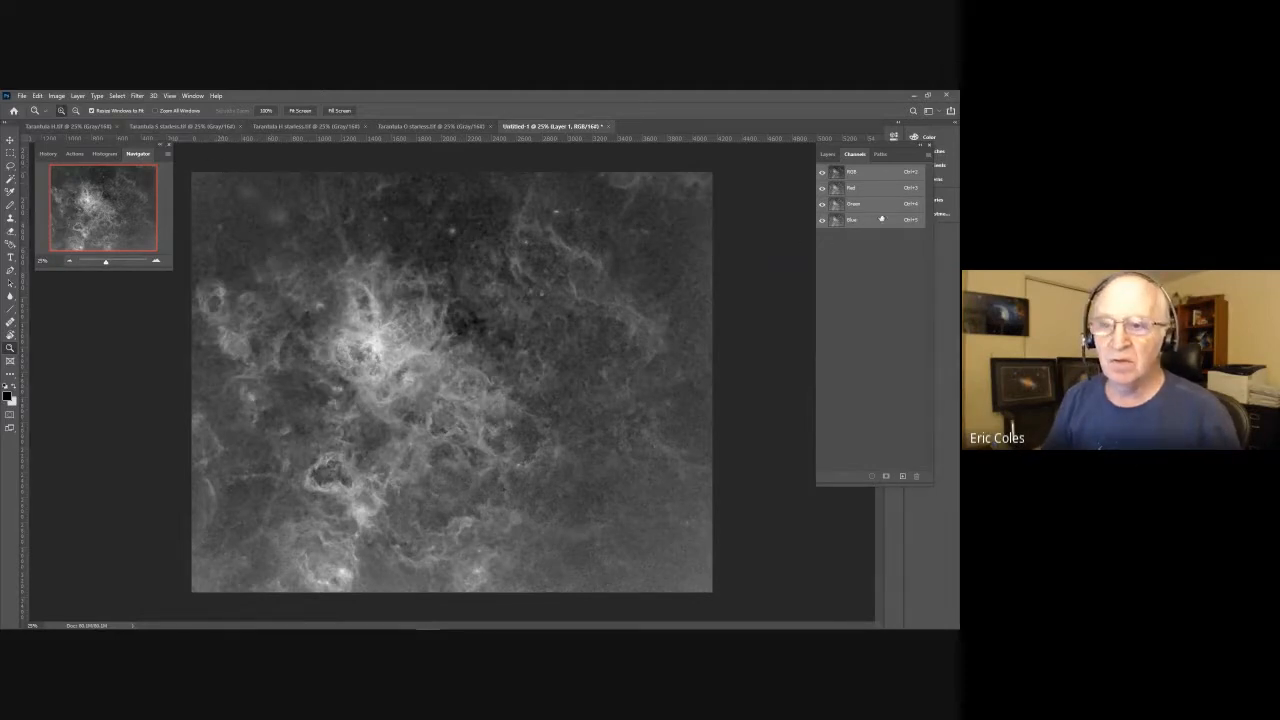
left_click(305, 126)
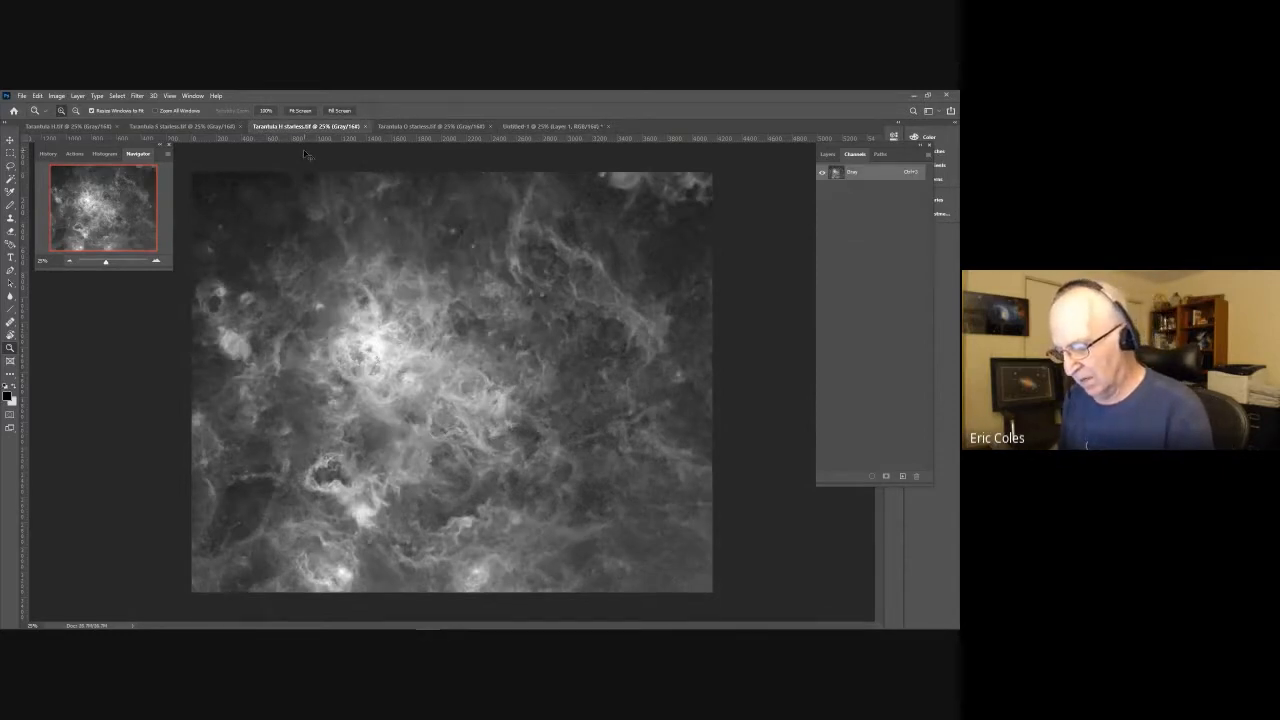
key("ctrl+a")
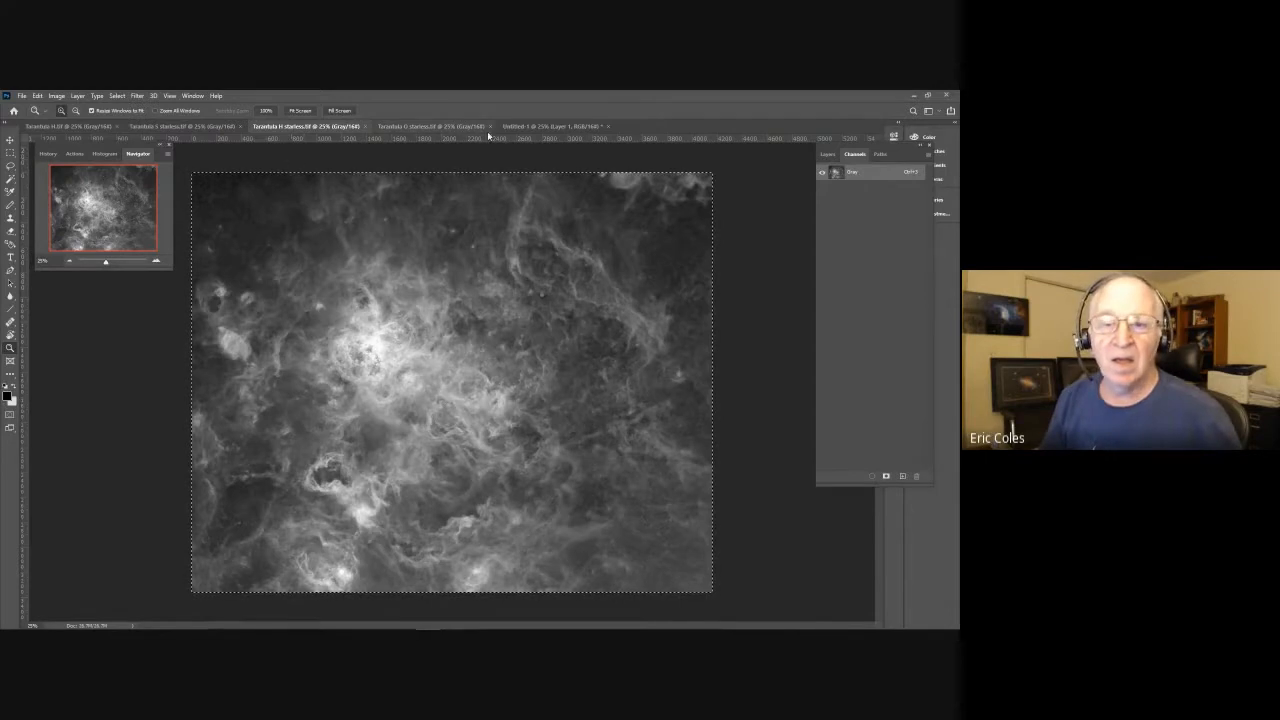
left_click(540, 126)
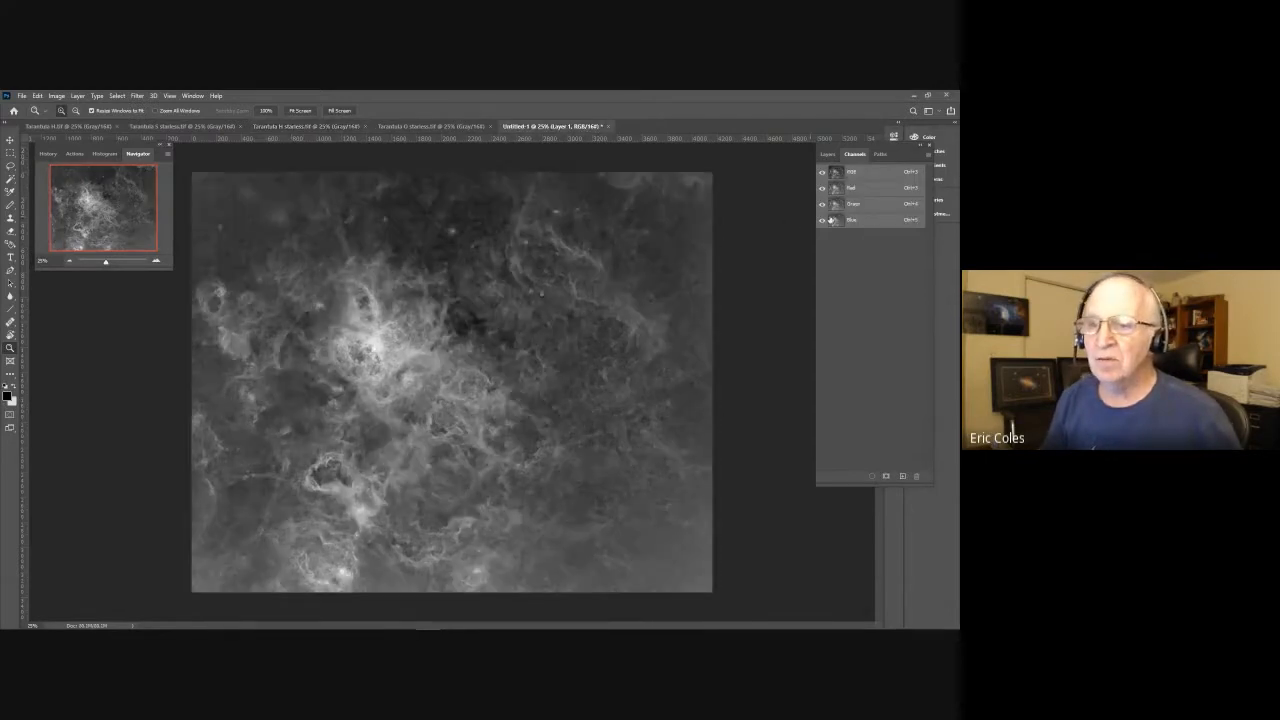
left_click(880, 204)
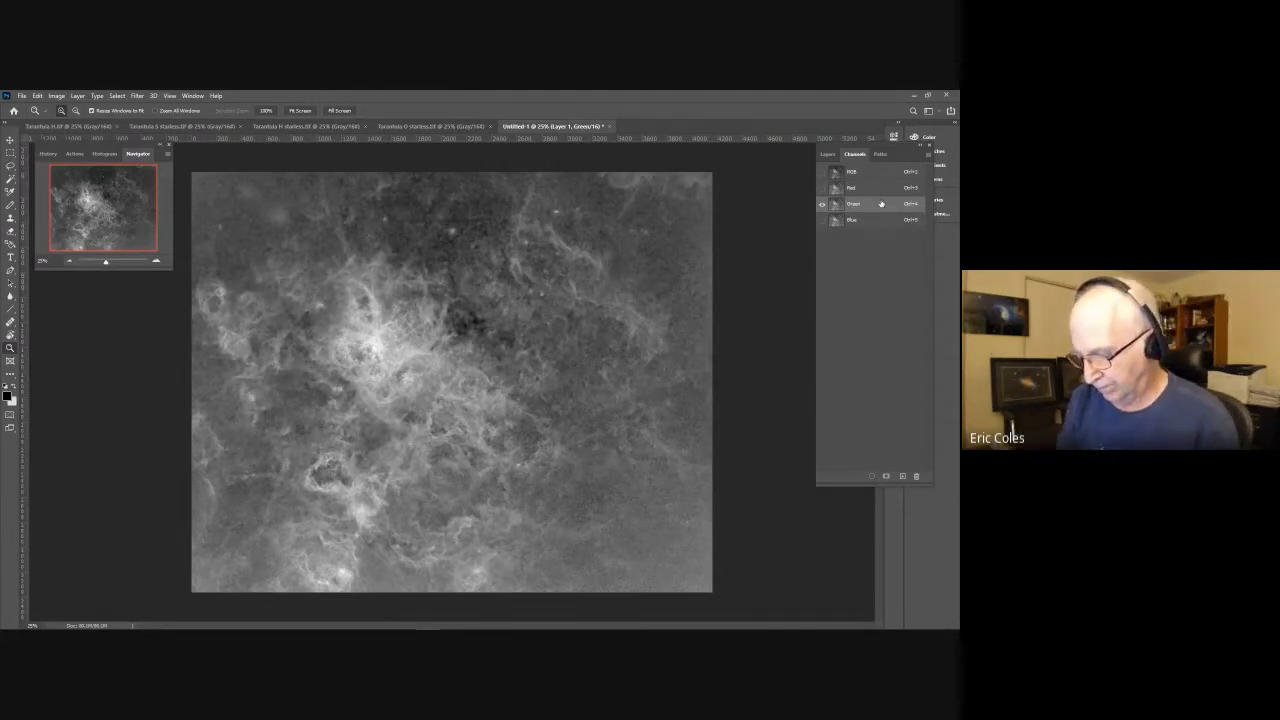
key("ctrl+v")
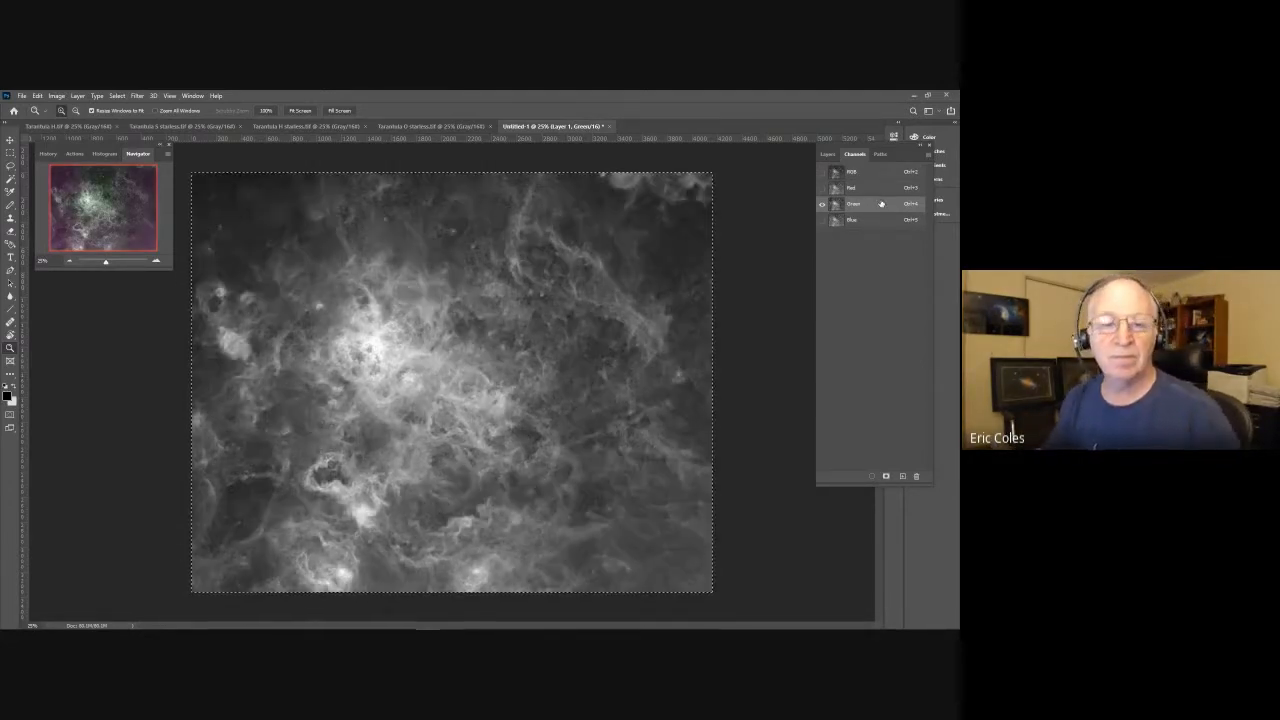
Step: Copy the whole Tarantula O starless image into the Blue channel of the new RGB document
left_click(422, 127)
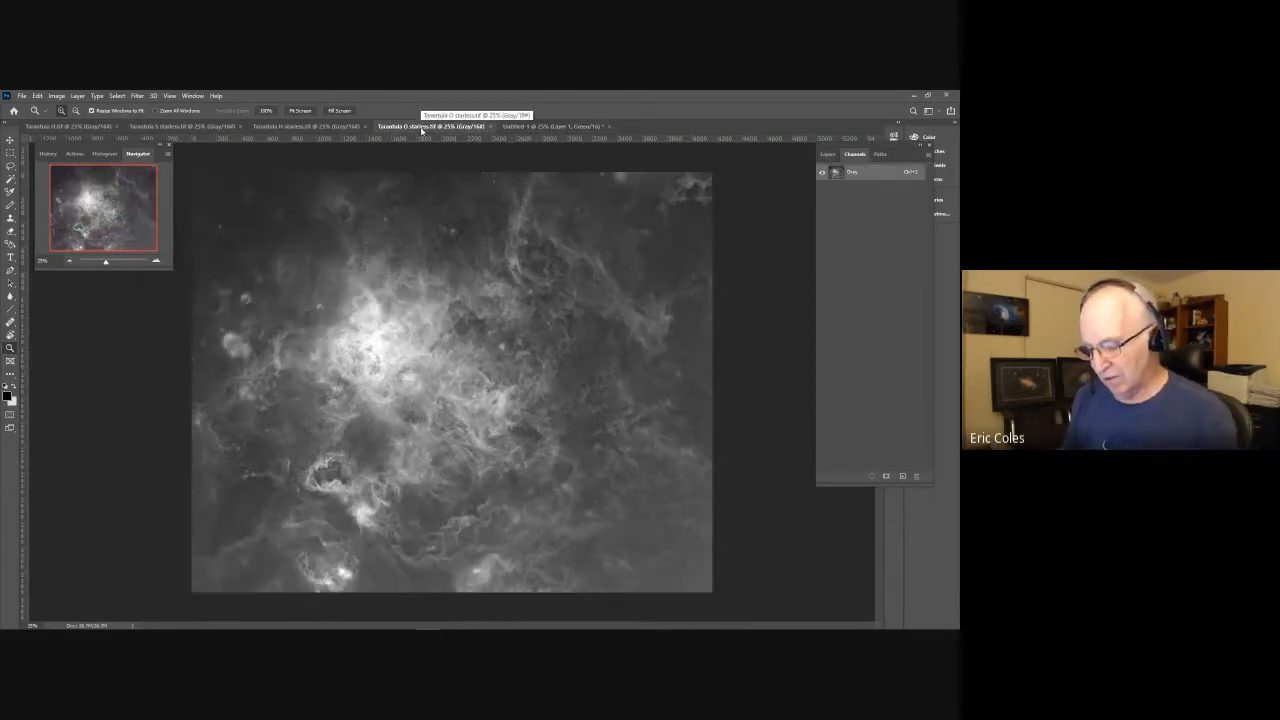
key("ctrl+a")
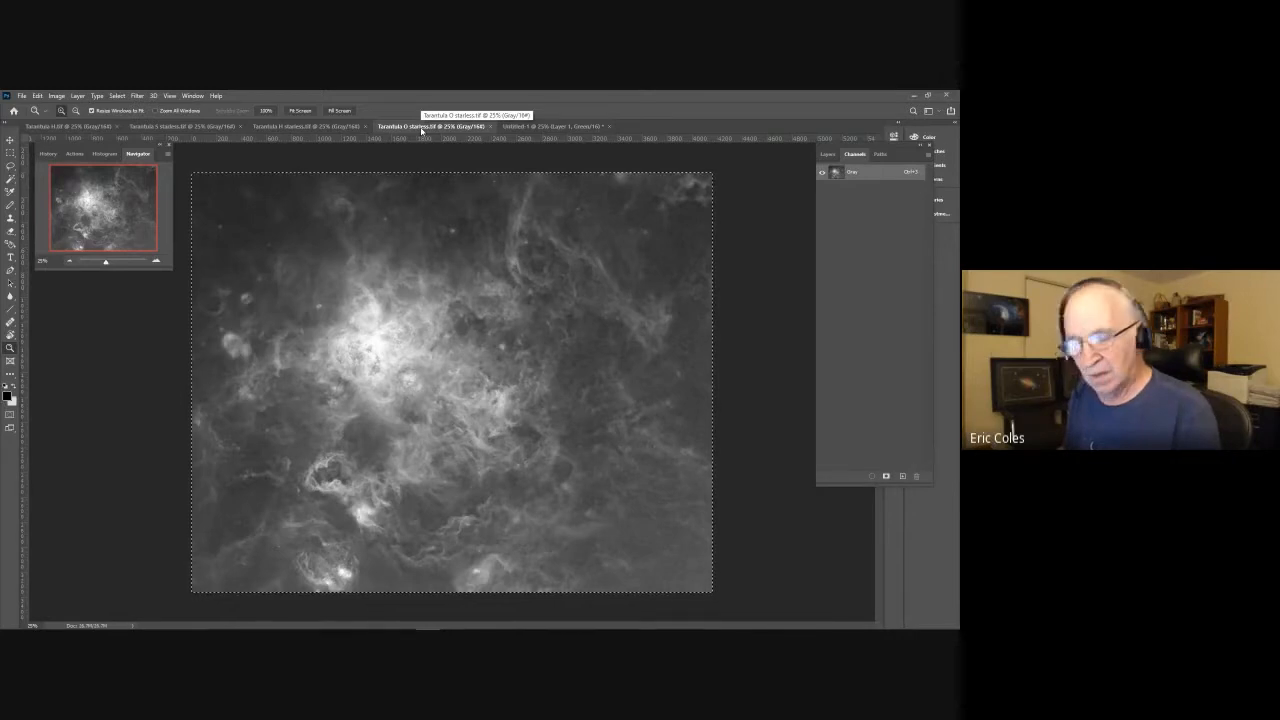
left_click(530, 126)
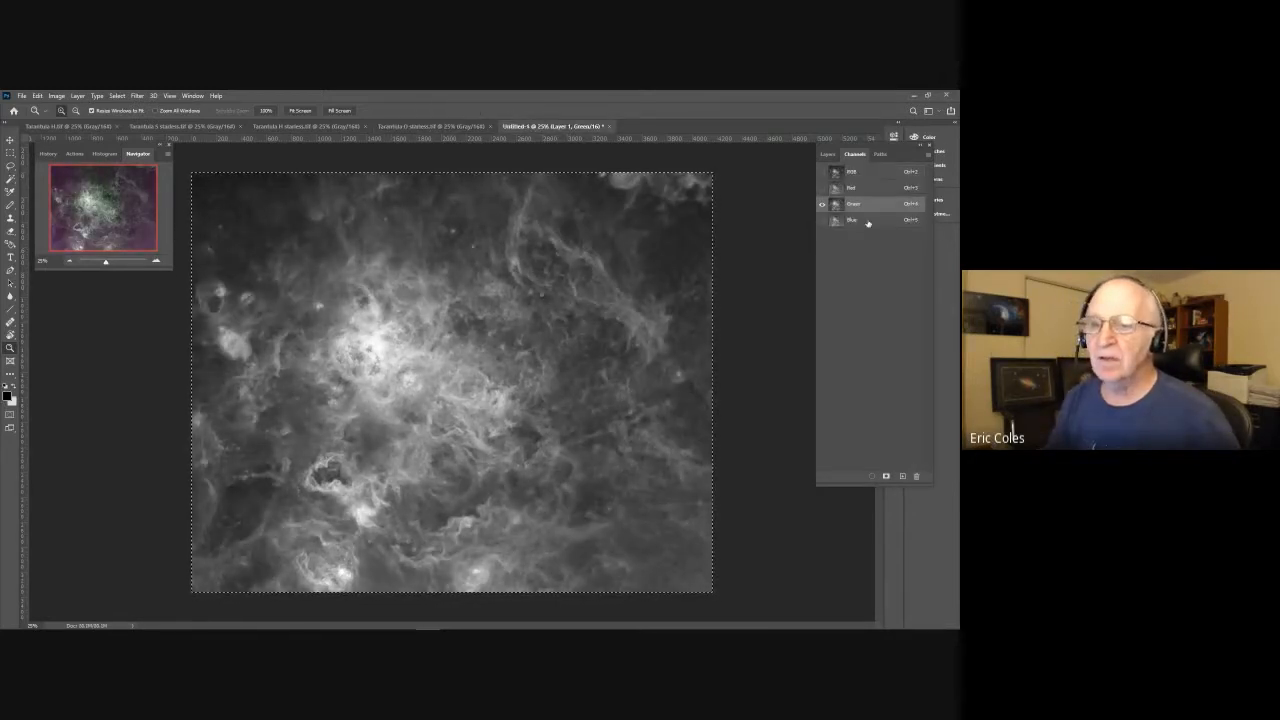
left_click(866, 221)
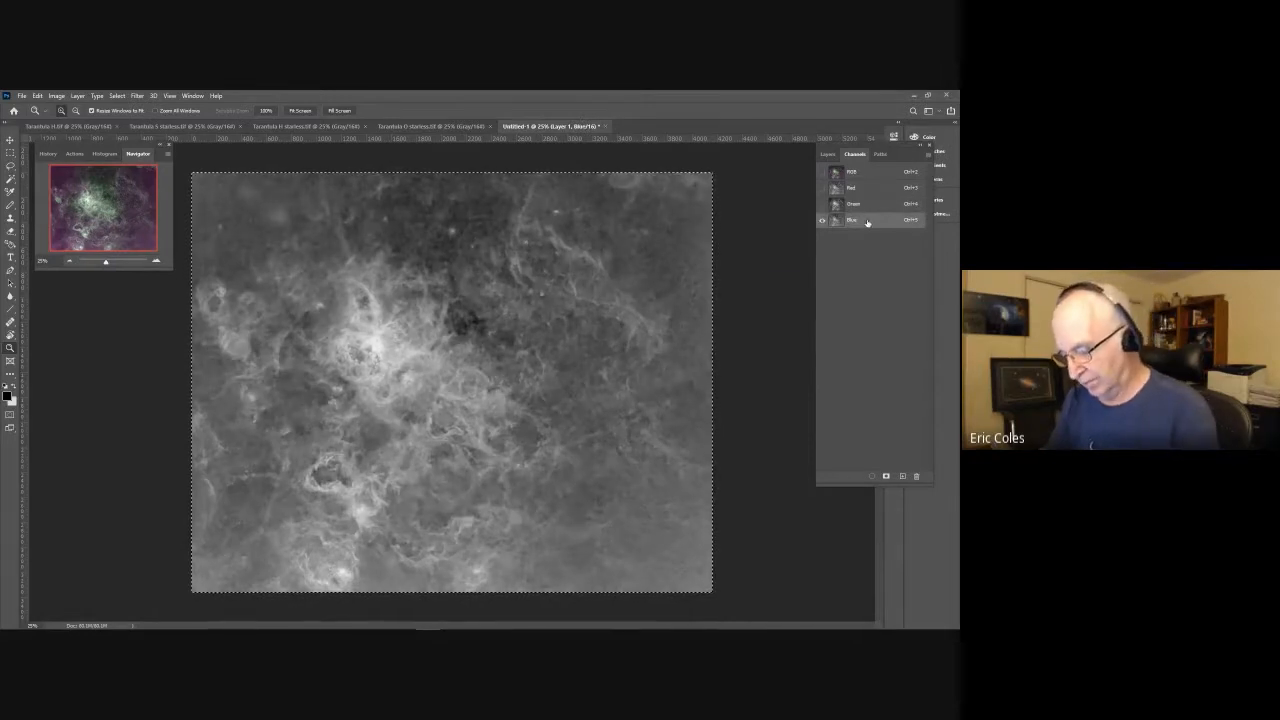
key("ctrl+v")
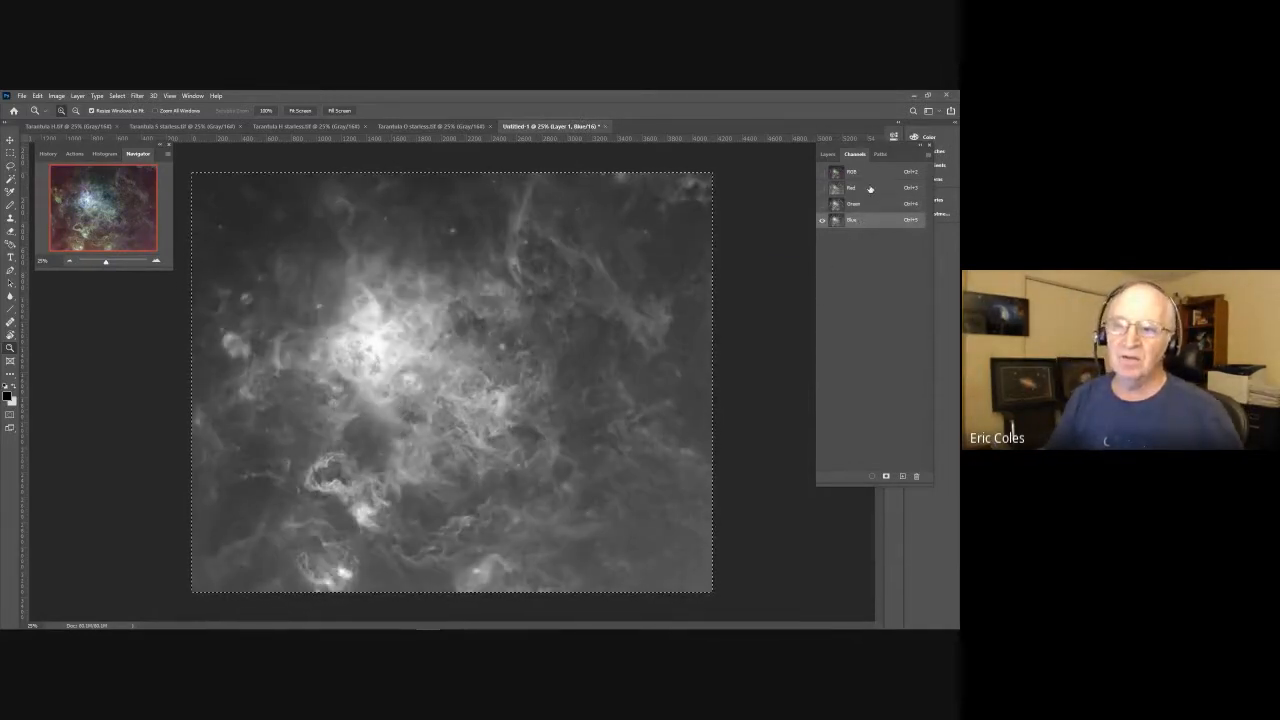
Step: Check the Red, Green and Blue channels one by one and display the RGB composite
left_click(869, 189)
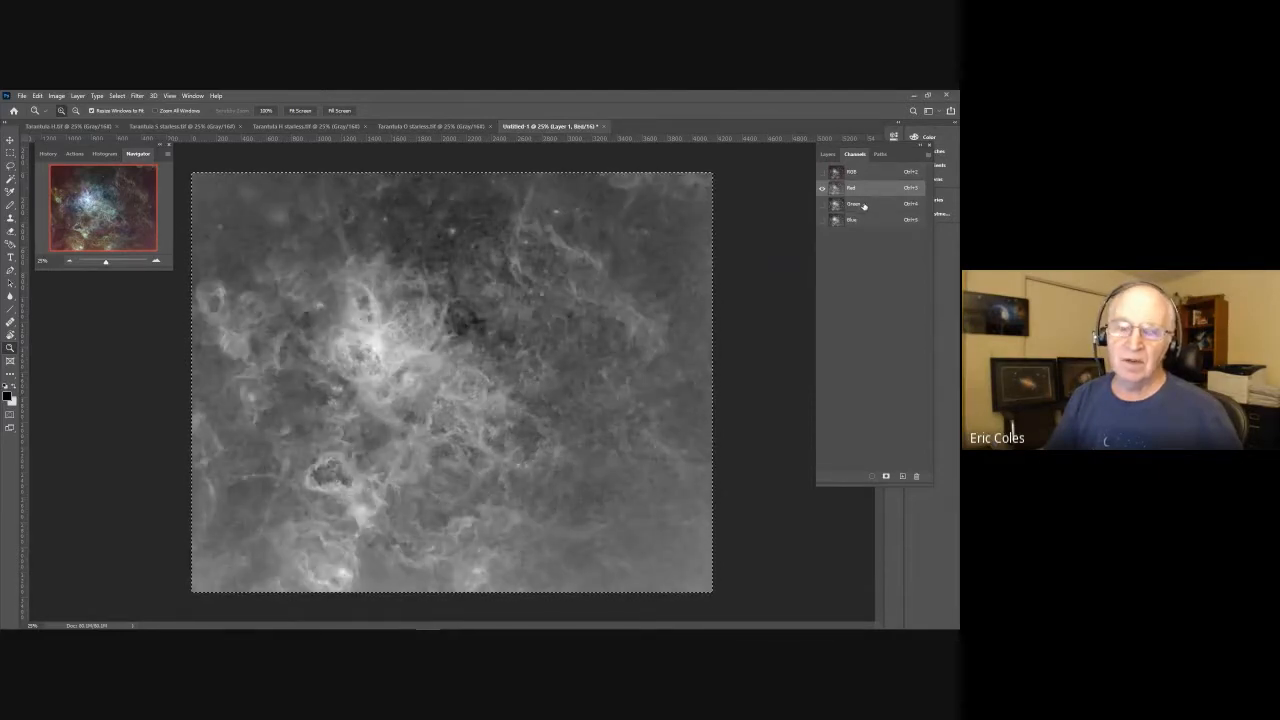
left_click(863, 205)
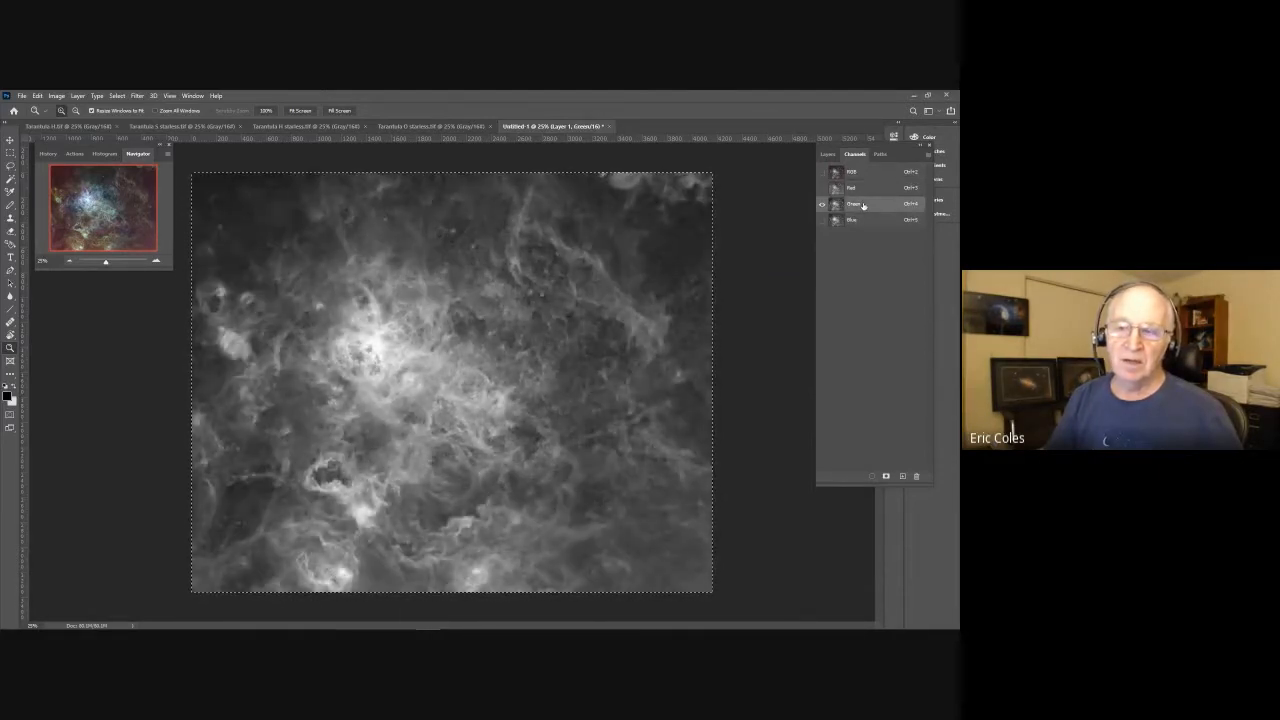
left_click(863, 221)
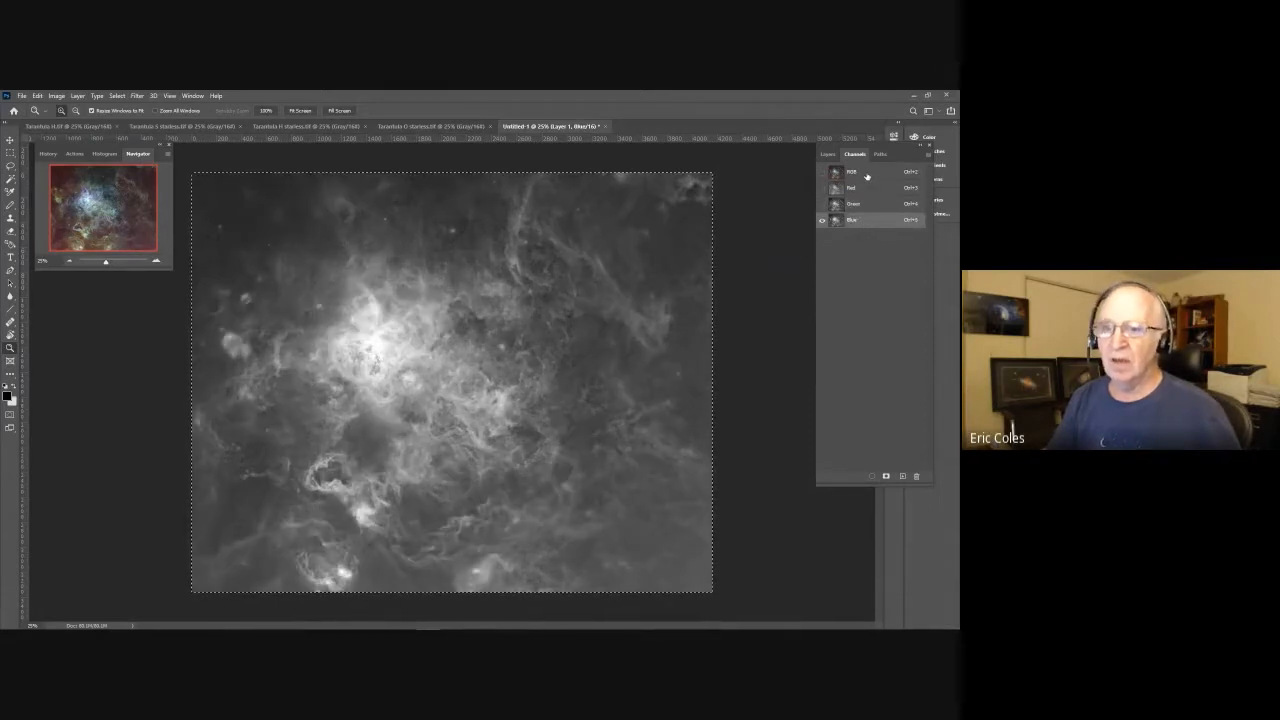
left_click(866, 176)
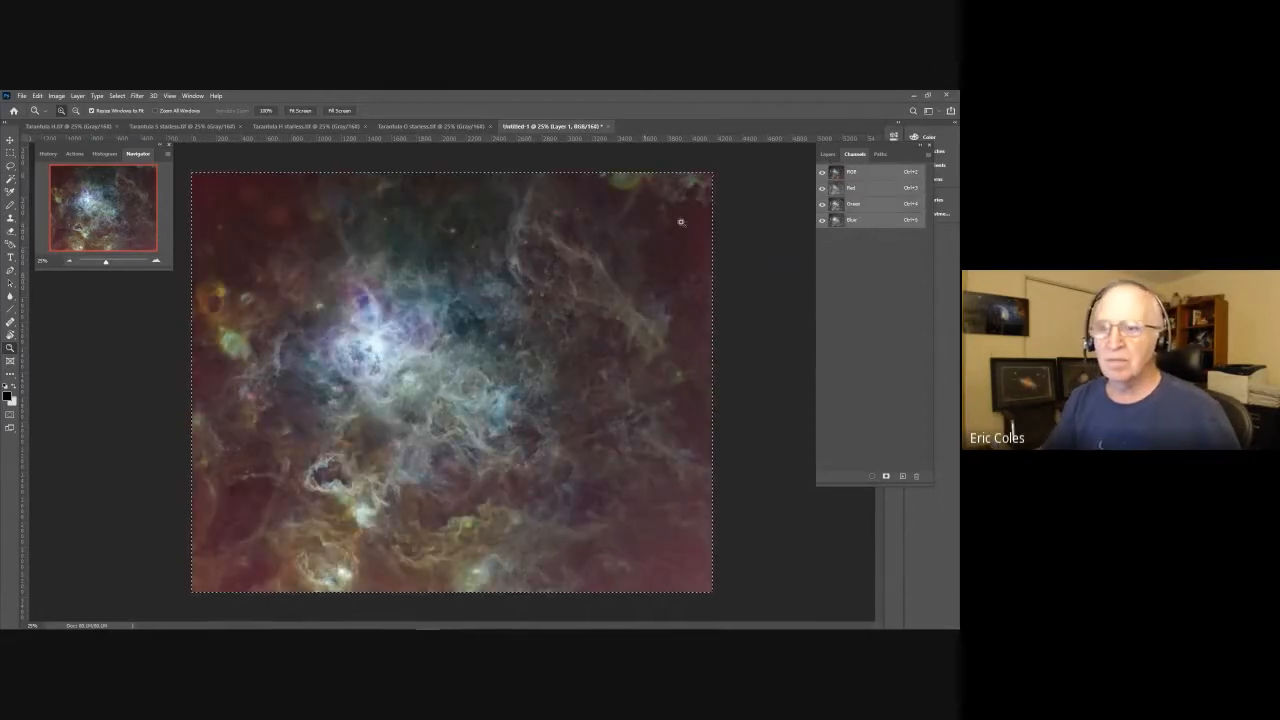
Step: Show the color histogram and duplicate Layer 1 of the combined image
left_click(827, 154)
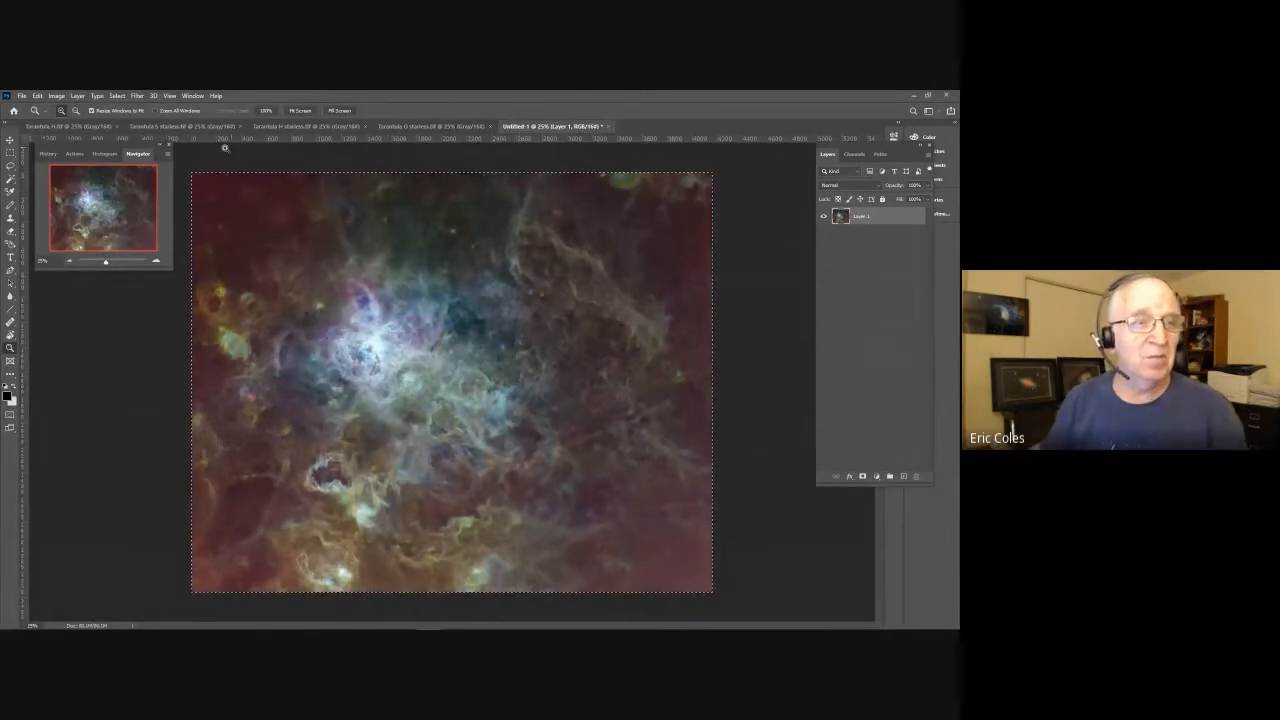
left_click(103, 154)
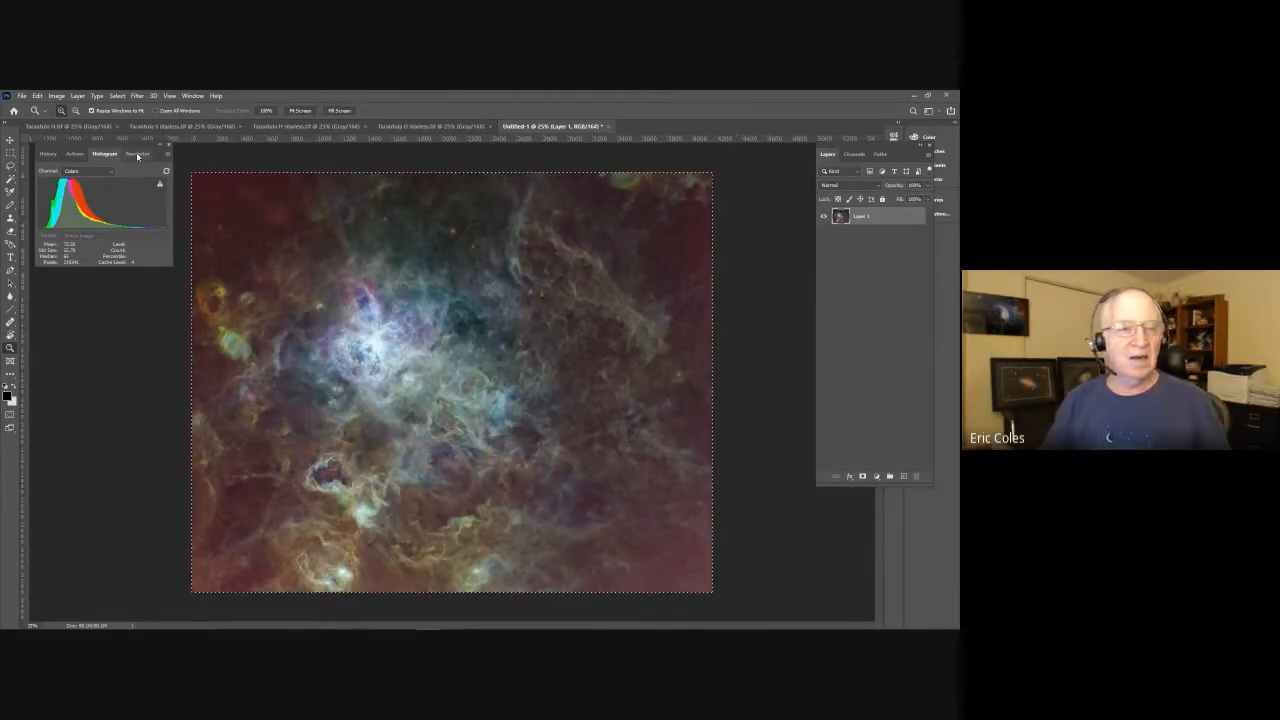
key("l")
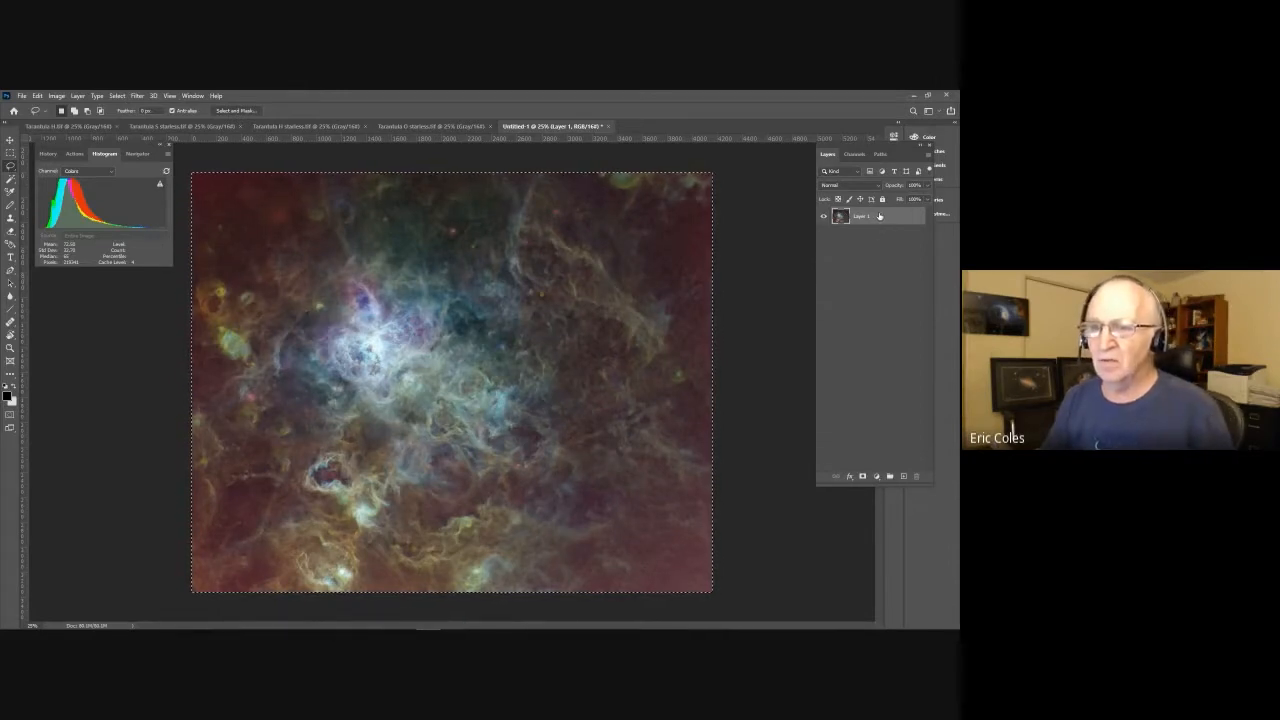
left_click_drag(878, 216, 901, 476)
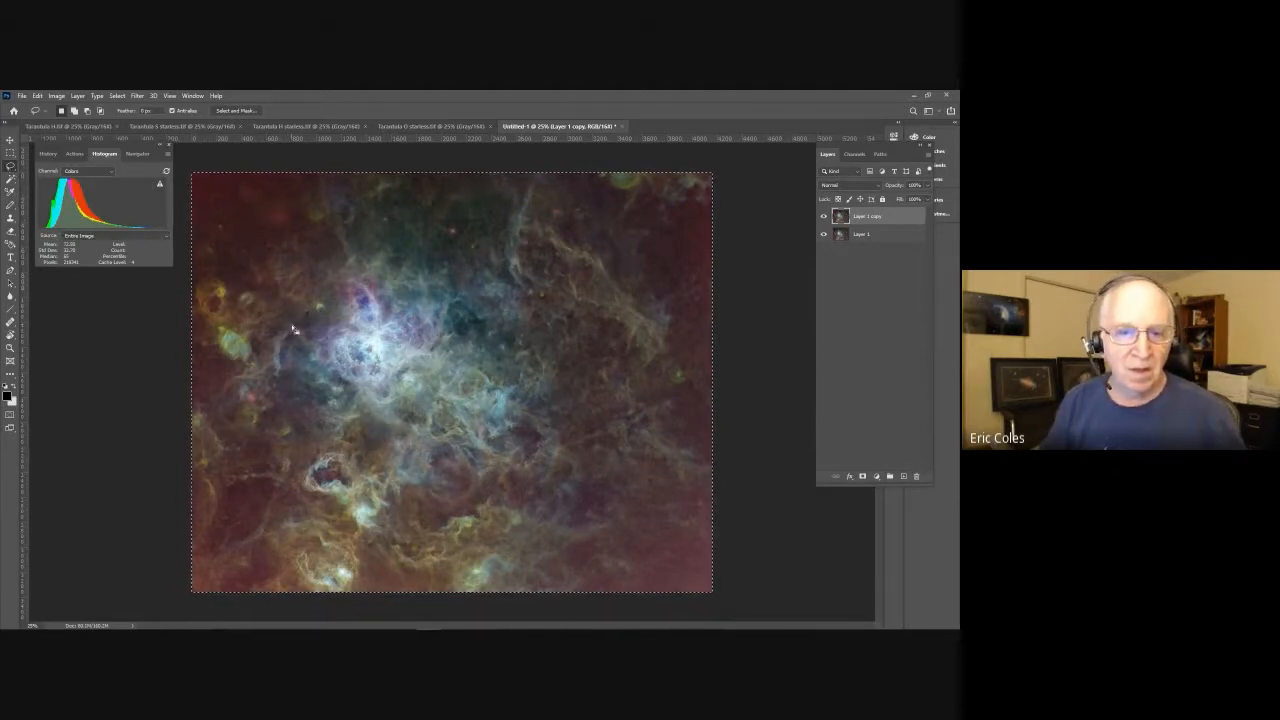
Step: Deselect the whole image and lasso a freehand region around the central nebula, reaching from the image's top edge to its bottom edge
left_click_drag(275, 342, 305, 302)
key("ctrl+z")
key("ctrl+d")
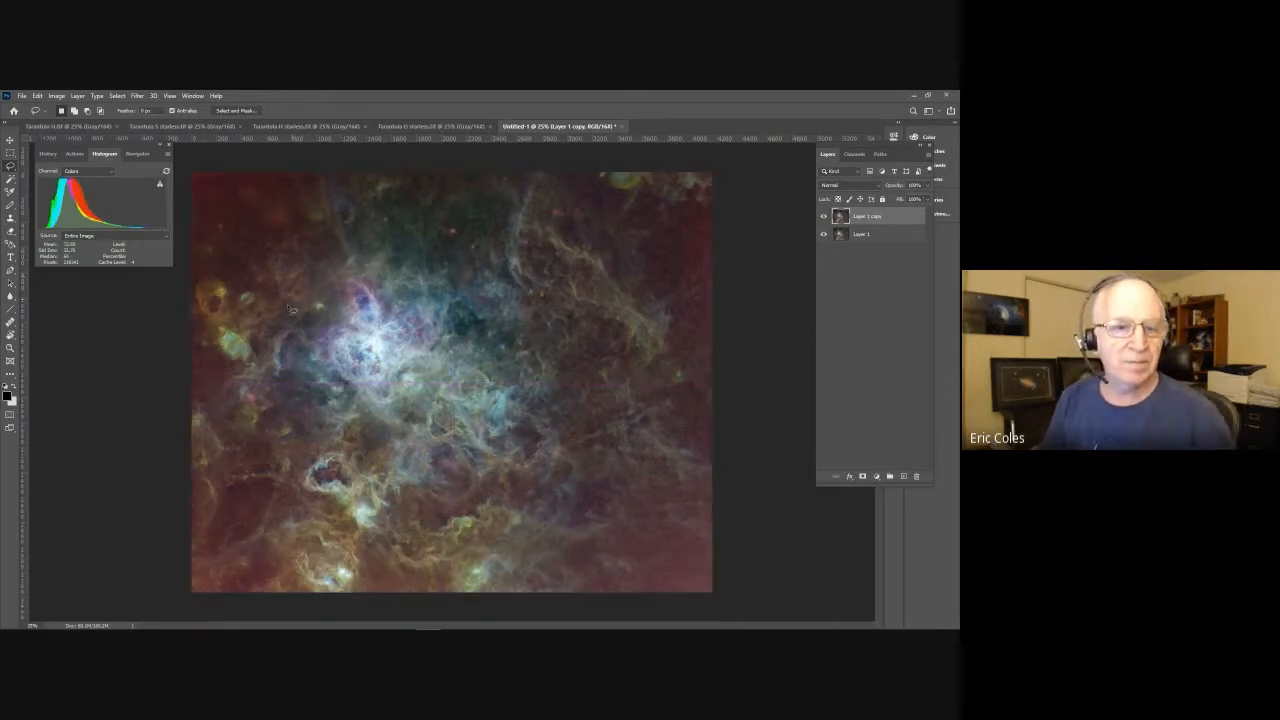
mouse_move(277, 337)
left_mouse_down()
mouse_move(325, 297)
mouse_move(319, 208)
mouse_move(386, 144)
mouse_move(523, 140)
mouse_move(582, 167)
mouse_move(638, 272)
mouse_move(655, 340)
mouse_move(588, 520)
mouse_move(500, 592)
mouse_move(309, 620)
mouse_move(289, 590)
mouse_move(306, 442)
mouse_move(274, 347)
left_mouse_up()
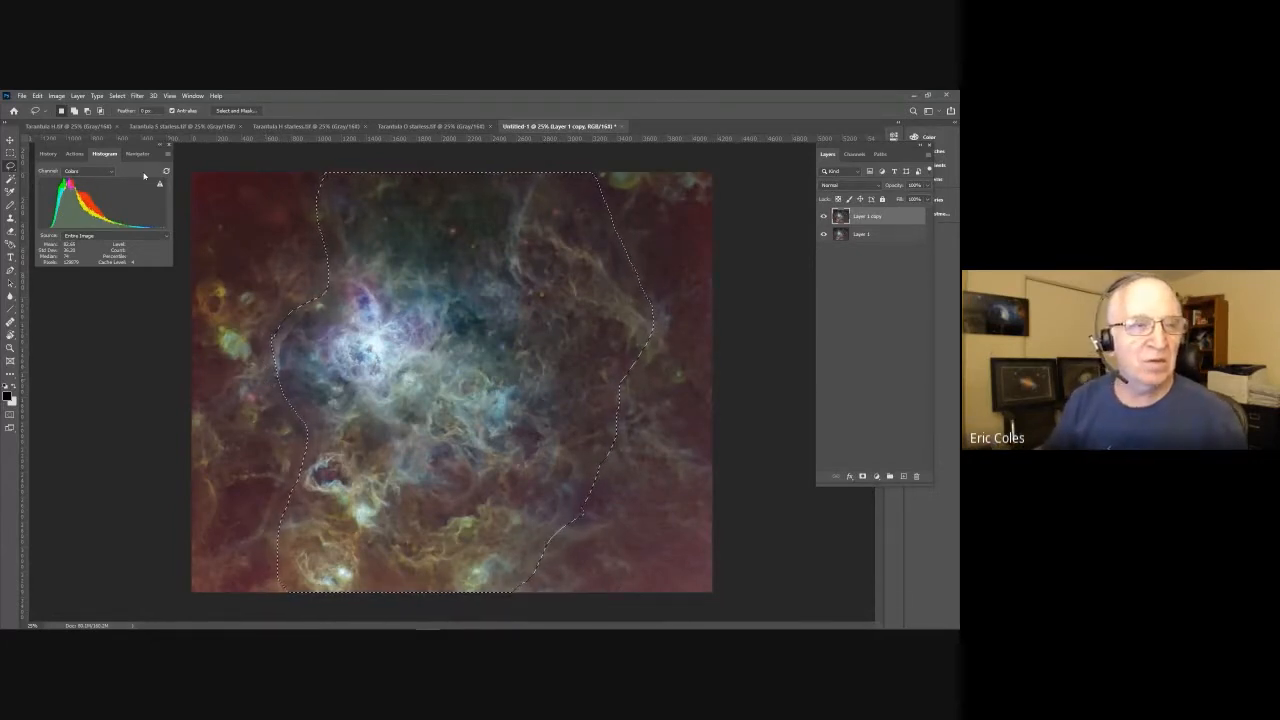
Step: Invert the selection to cover the image areas around the central nebula and feather it by 250 pixels
left_click(117, 96)
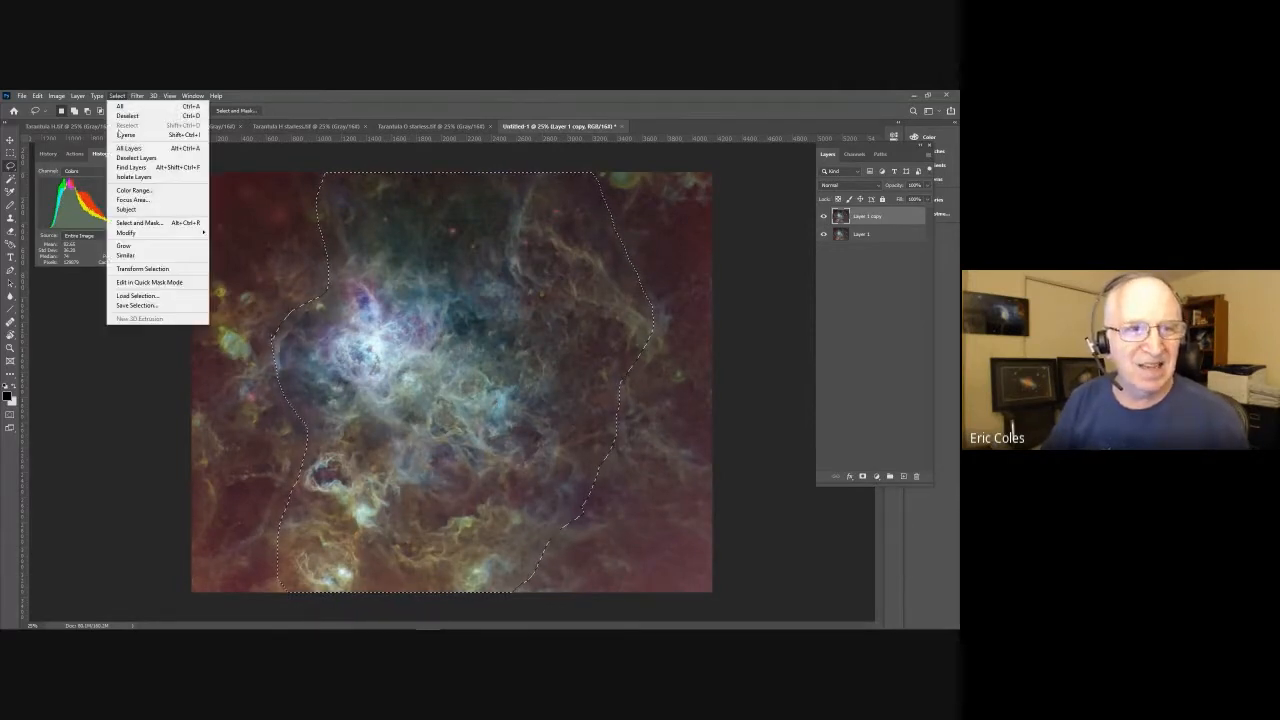
left_click(119, 134)
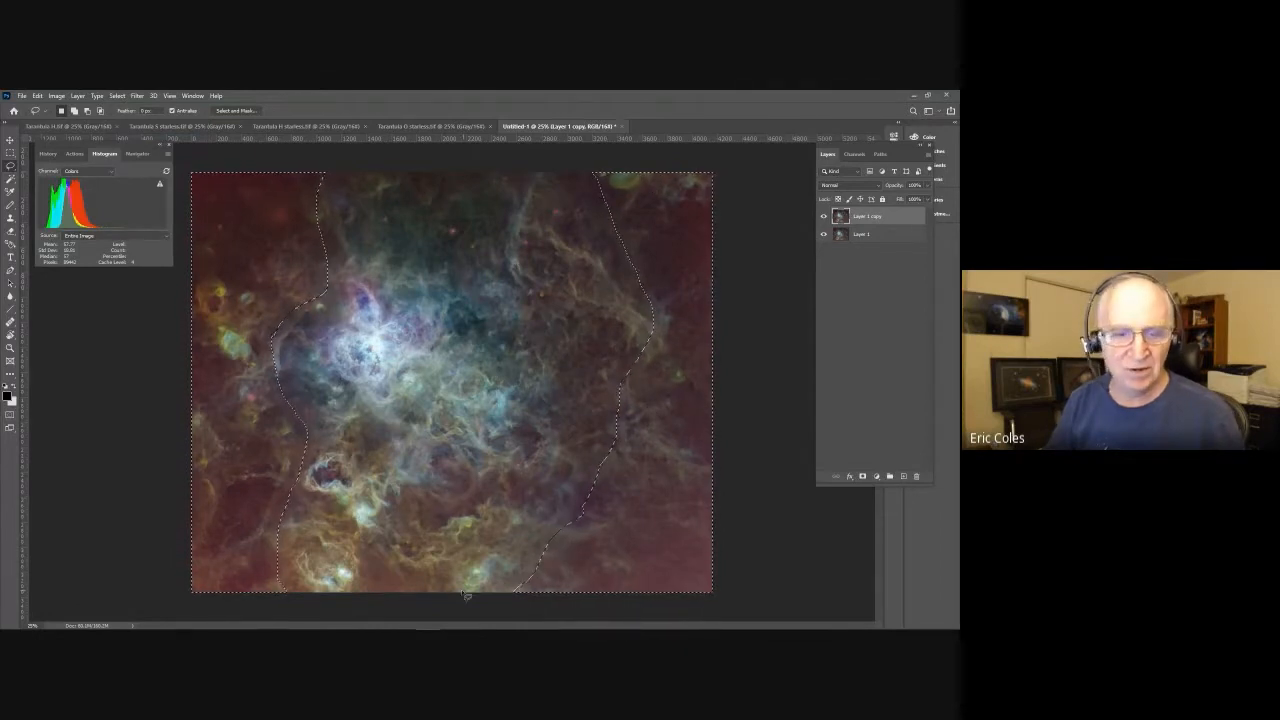
left_click(116, 96)
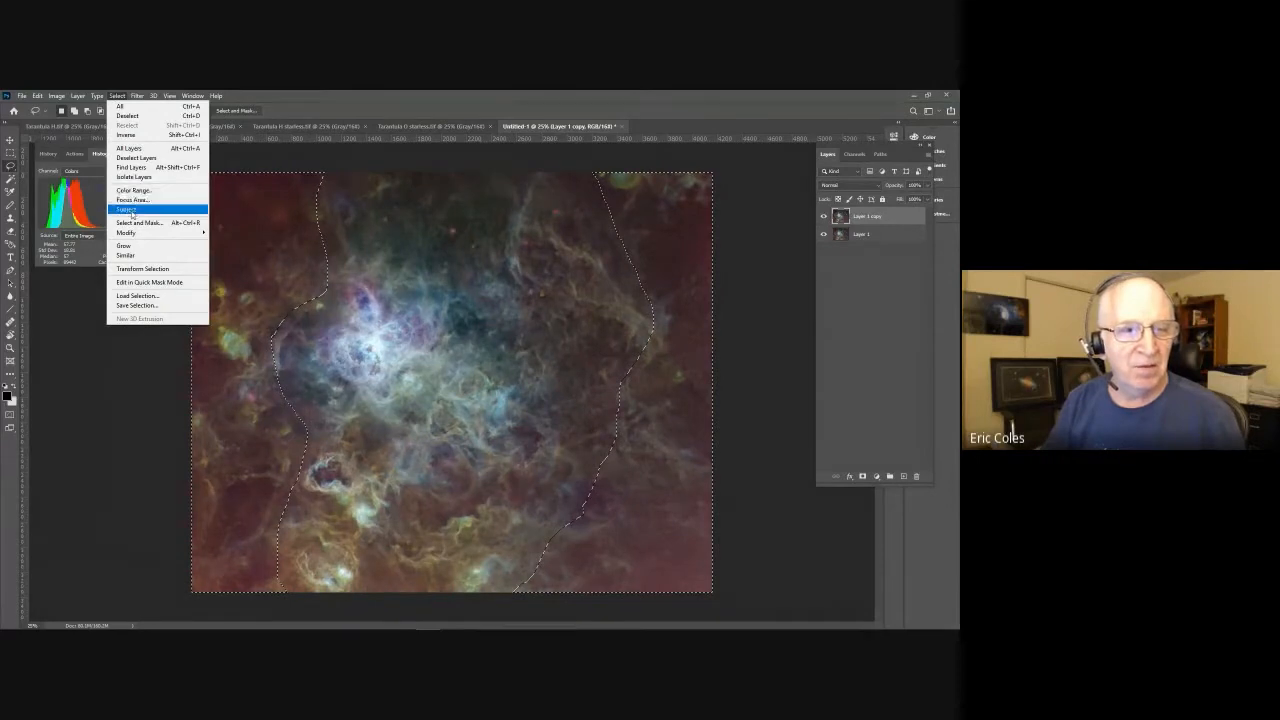
mouse_move(132, 237)
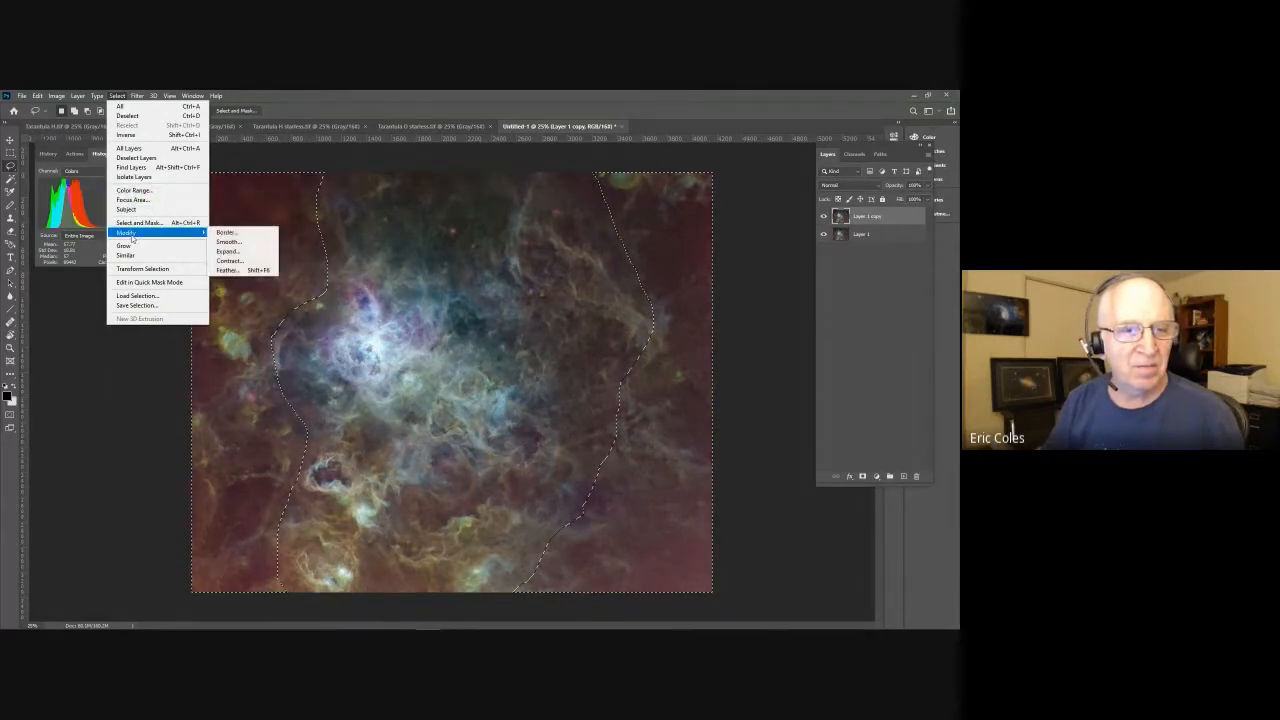
left_click(228, 270)
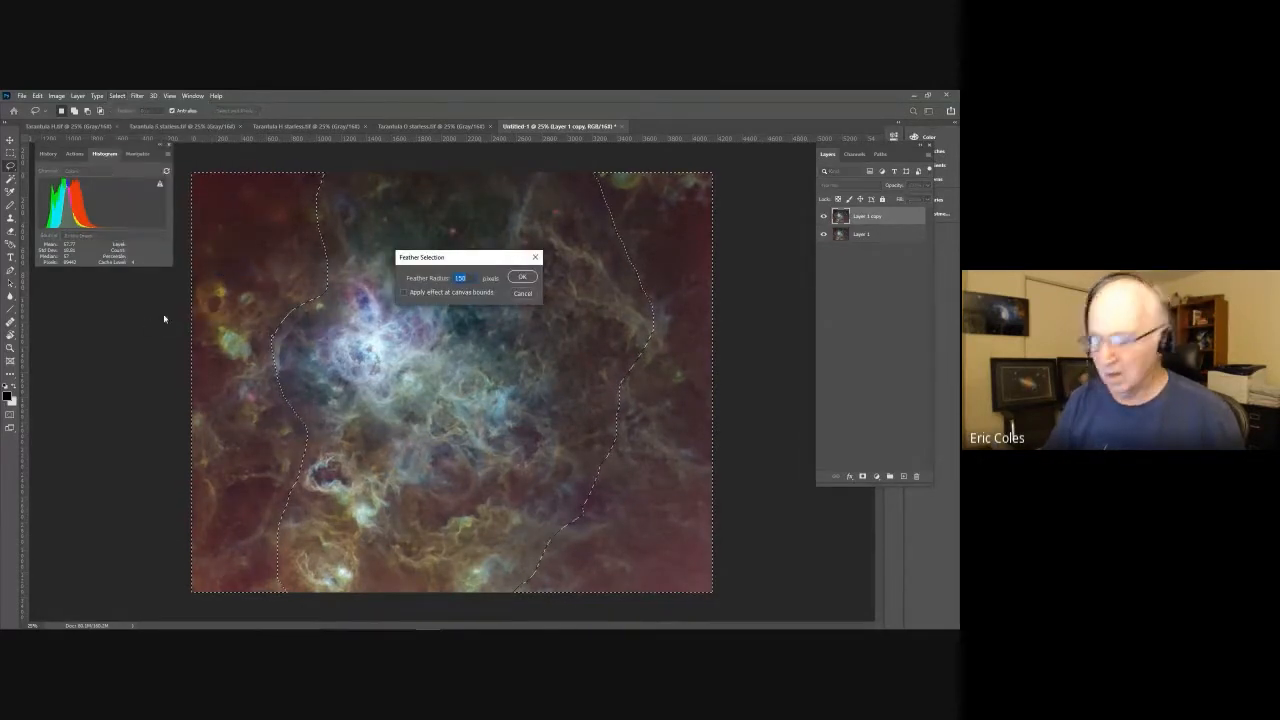
type("25")
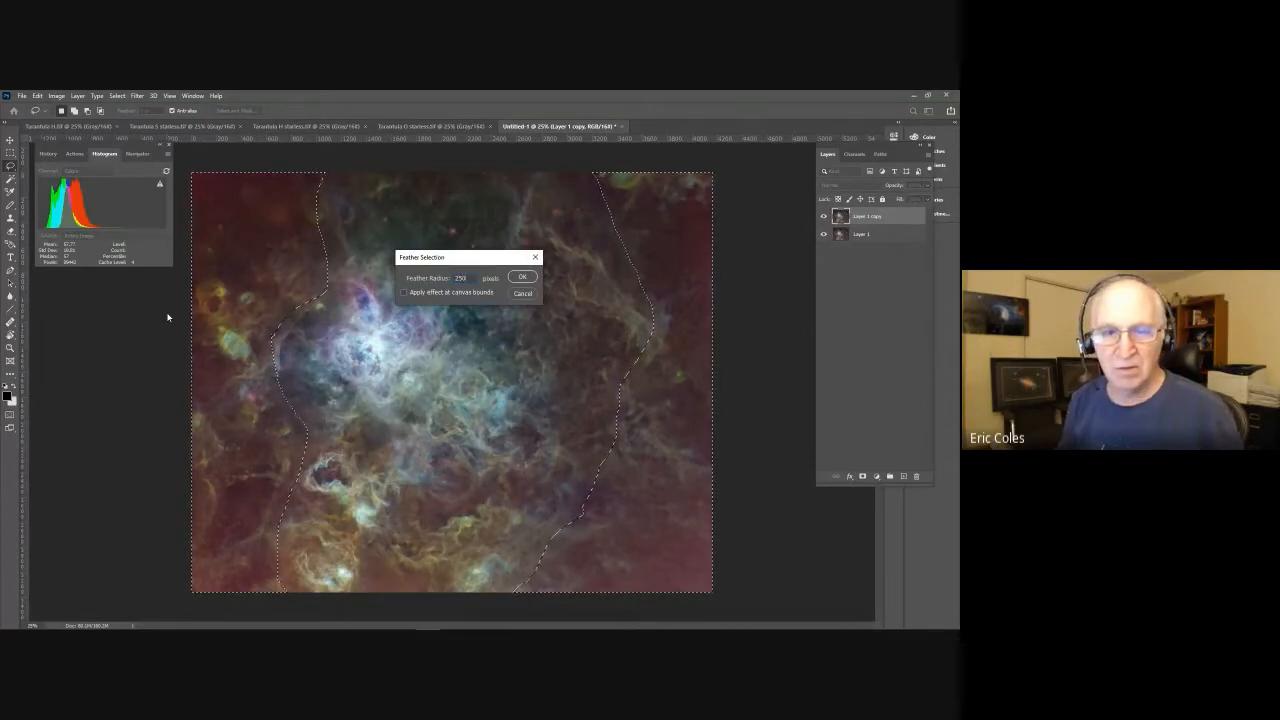
key("Return")
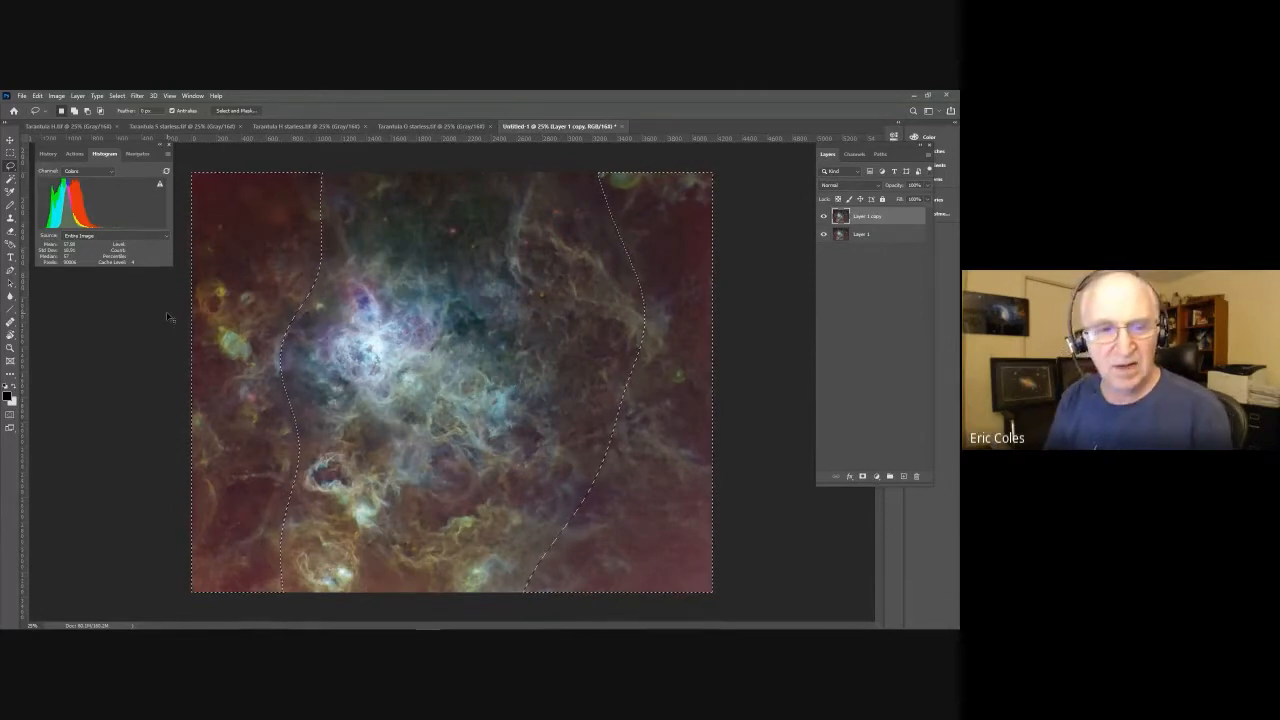
Step: Hide the selection outline and use Levels to set the Red channel's input black point to 28 and midtones to 0.93
key("ctrl+d")
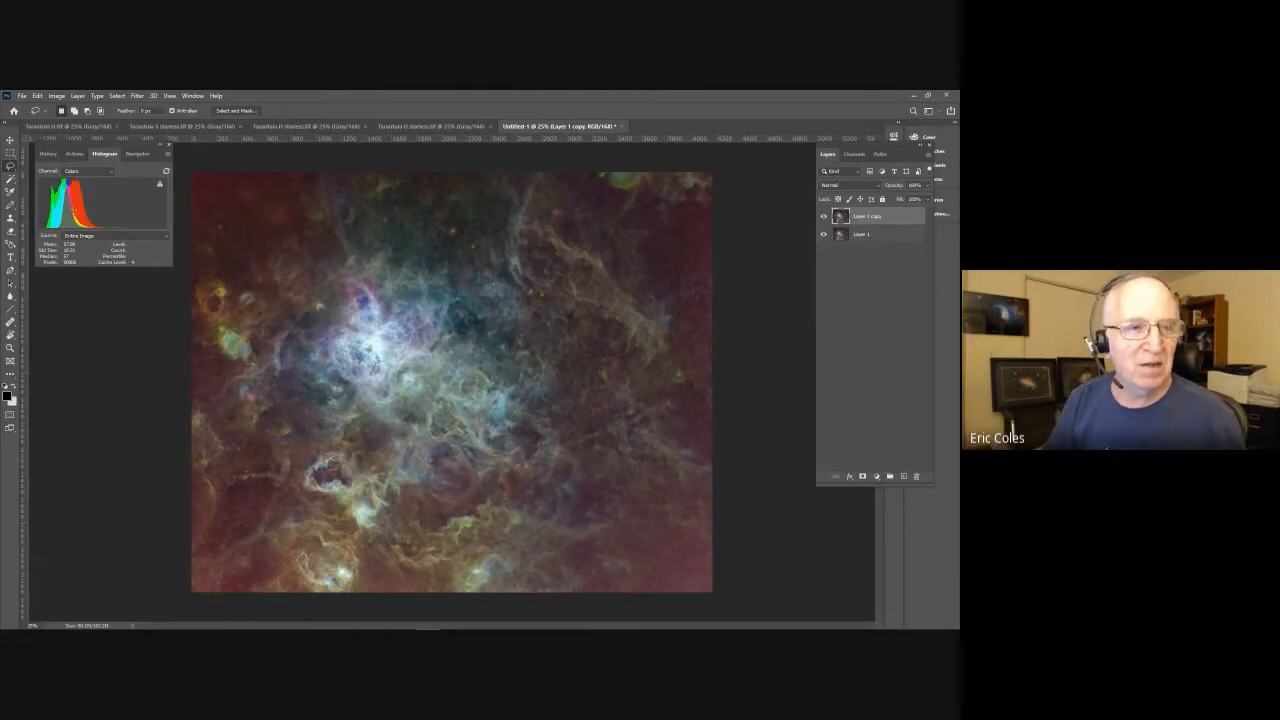
left_click(57, 96)
mouse_move(66, 120)
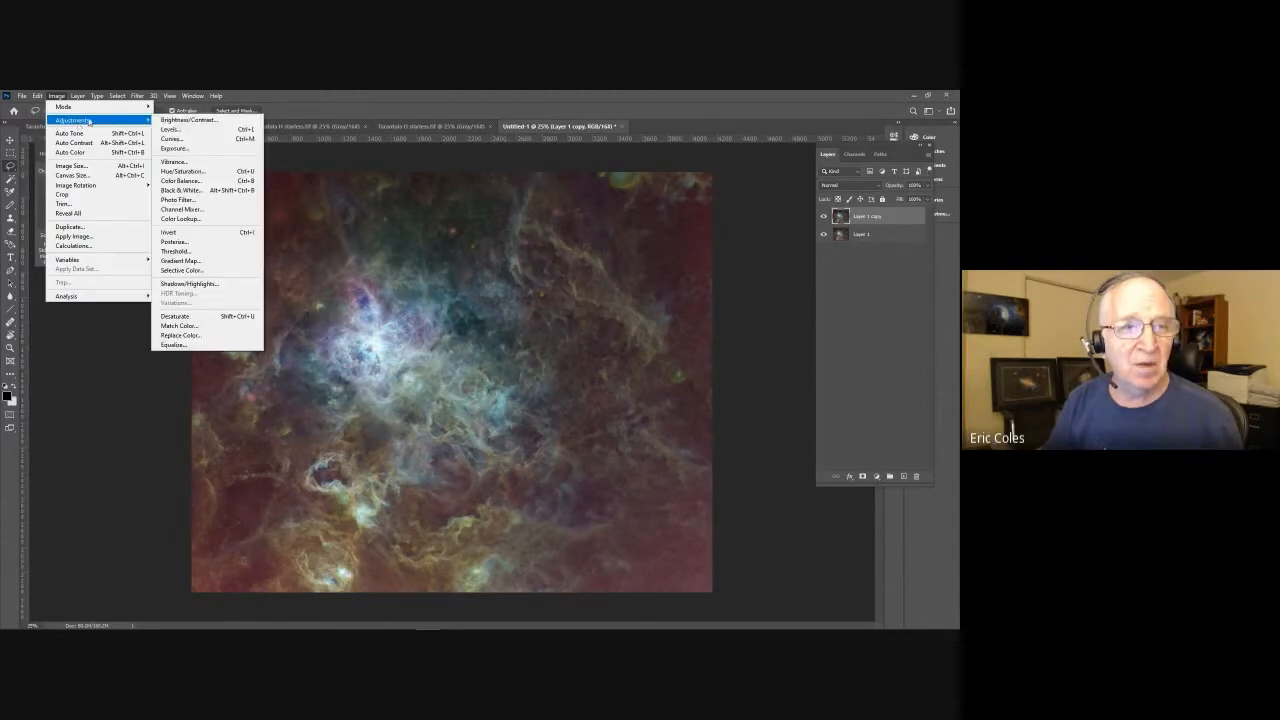
left_click(166, 129)
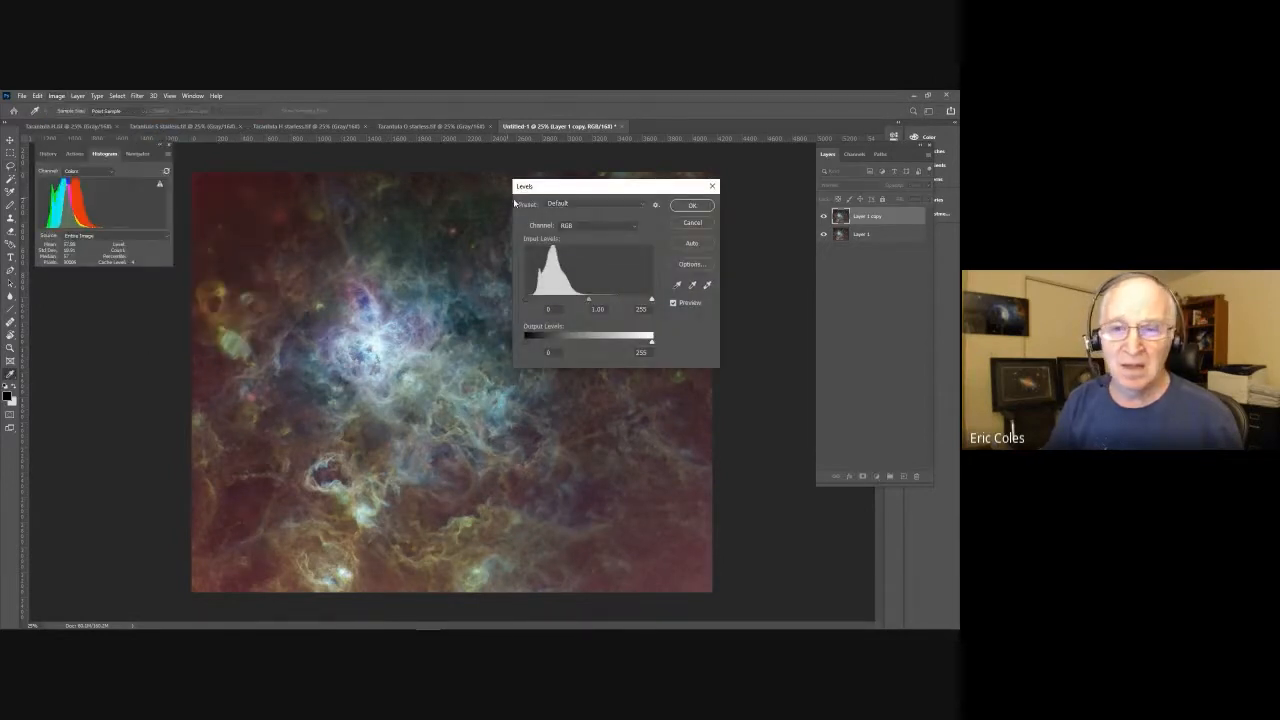
left_click_drag(571, 191, 241, 160)
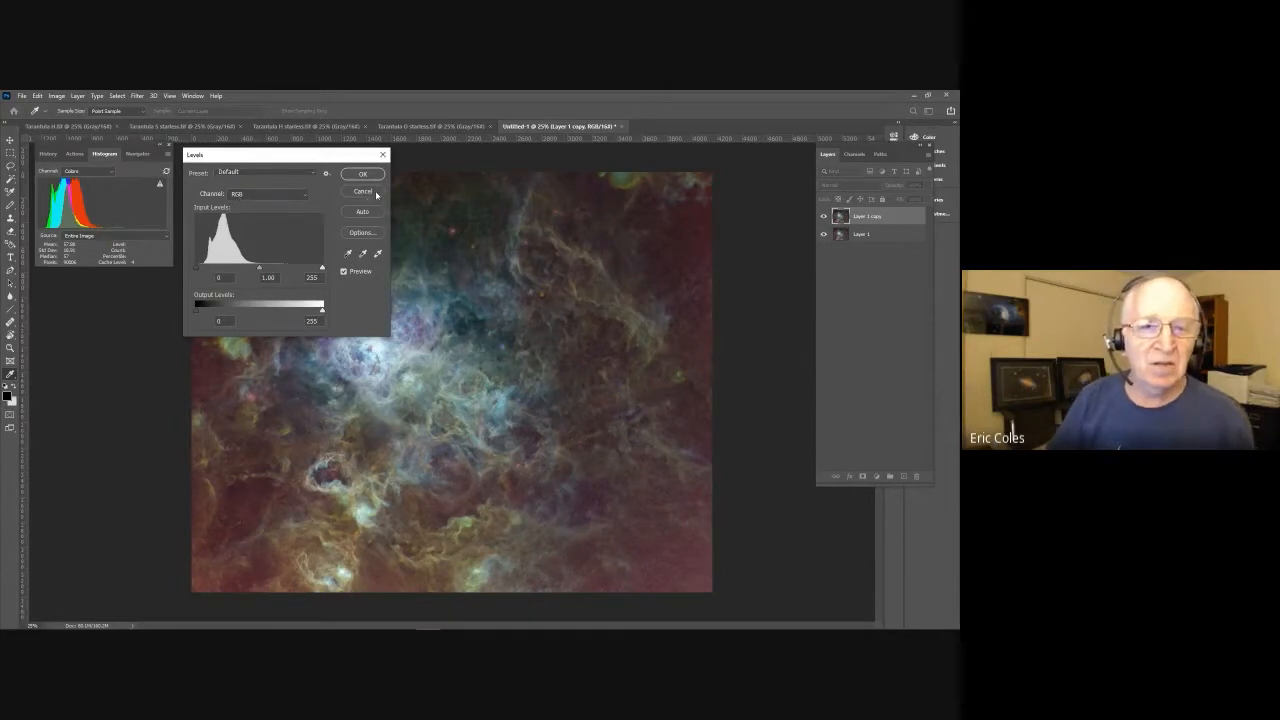
left_click(306, 195)
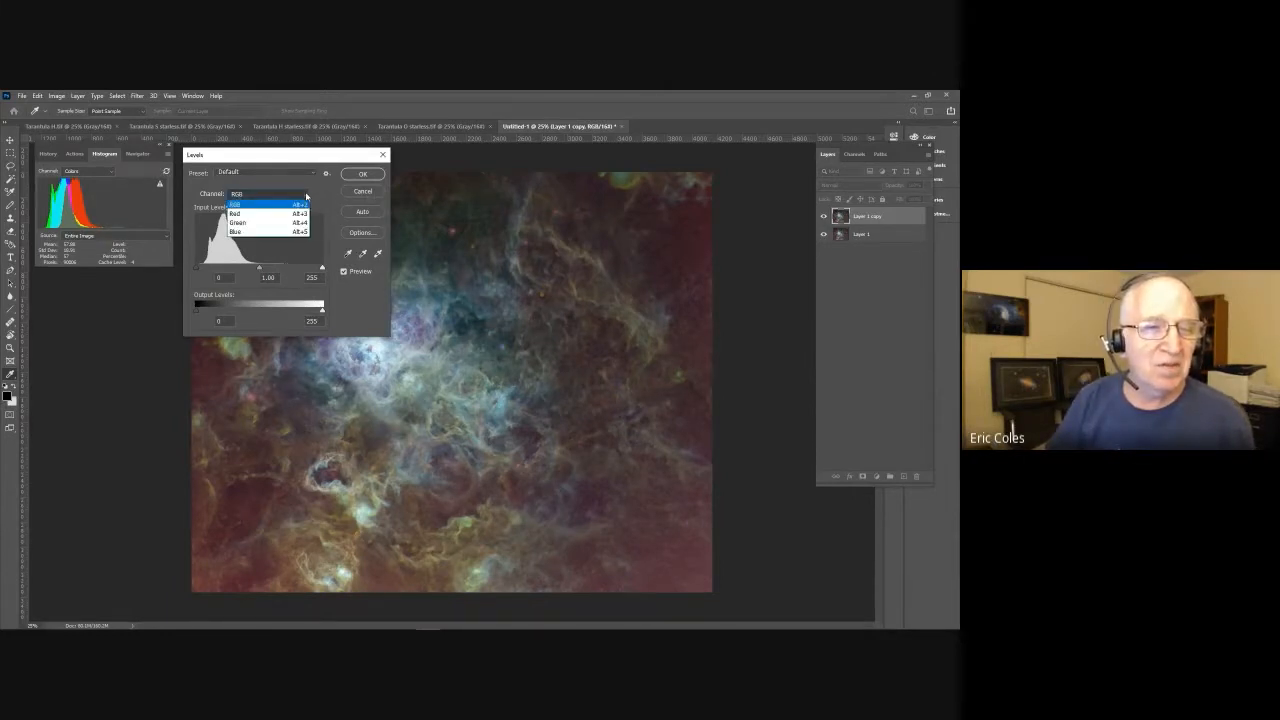
left_click(238, 215)
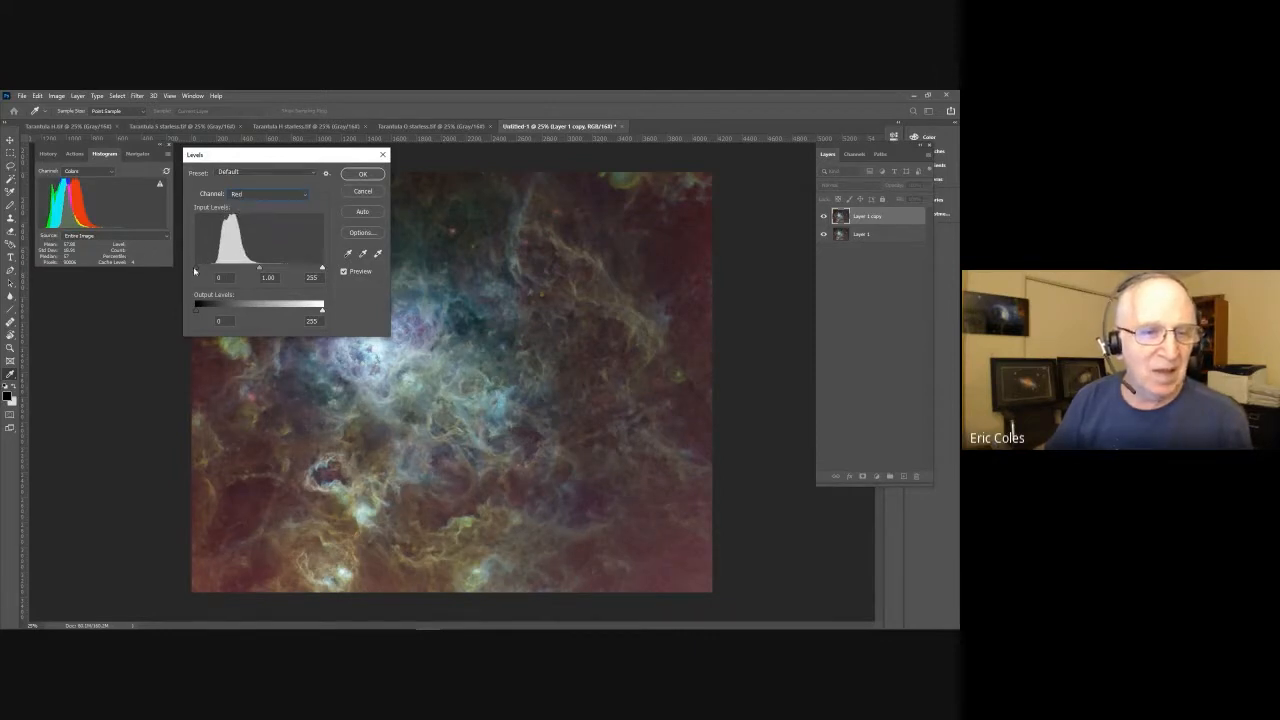
left_click_drag(196, 270, 211, 270)
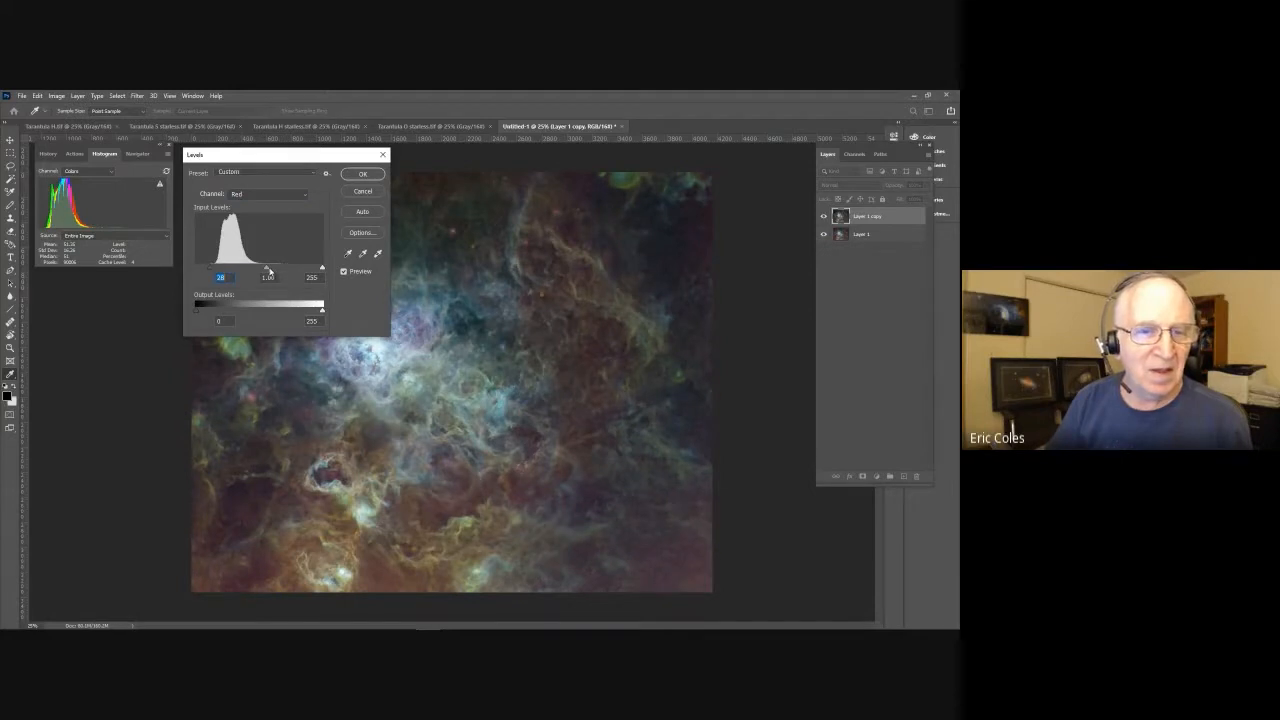
left_click_drag(267, 270, 269, 270)
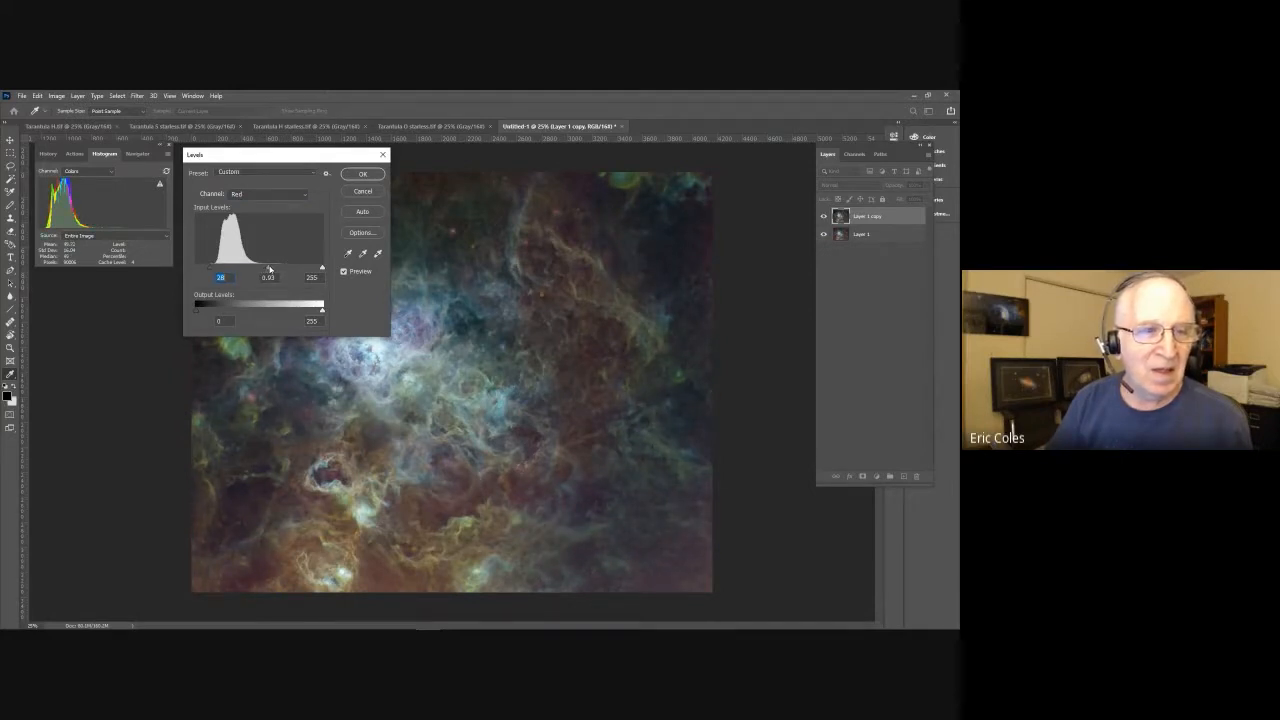
left_click(269, 270)
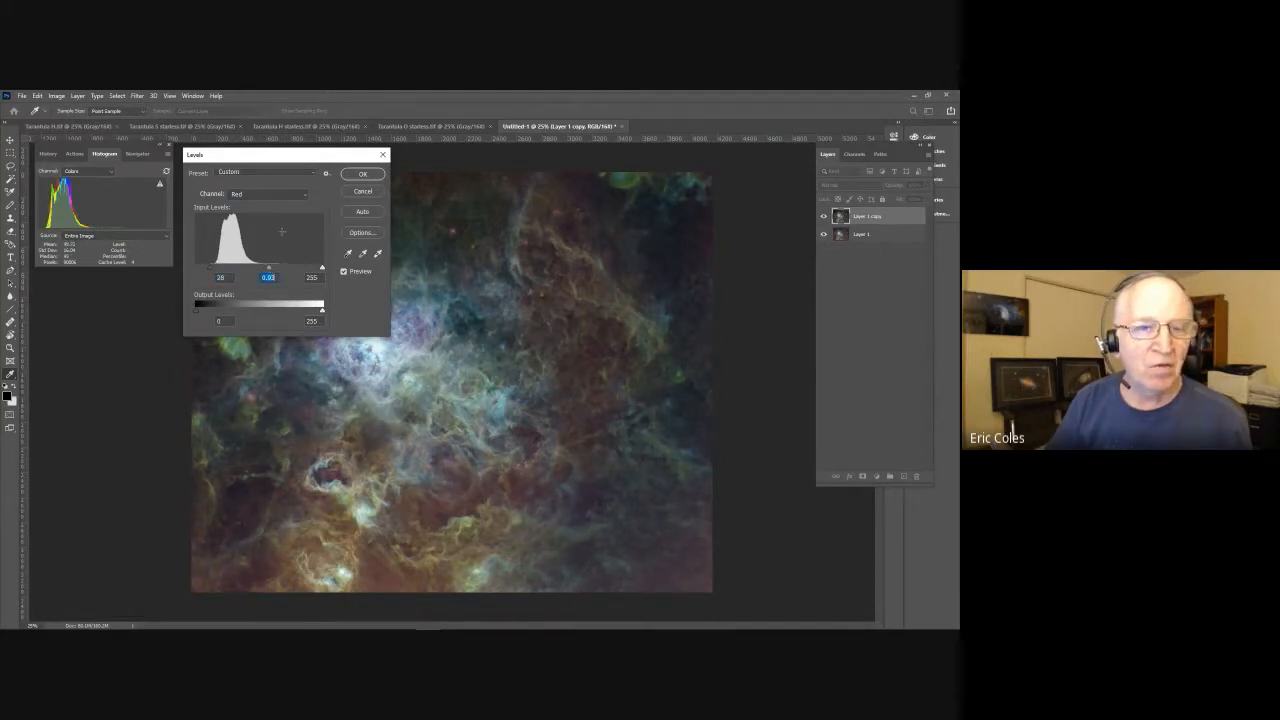
Step: Set the Green channel's input black point to 6 and midtones to 1.07 in Levels
left_click(304, 197)
left_click(268, 220)
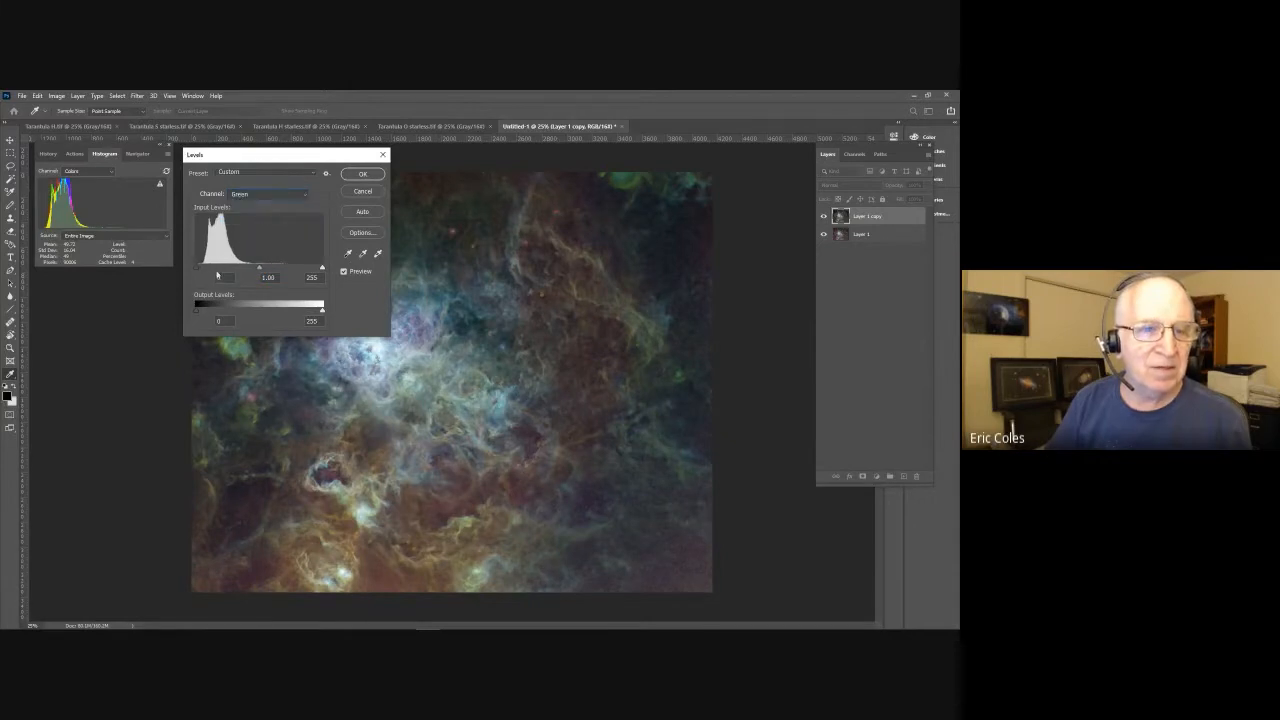
left_click_drag(199, 270, 201, 271)
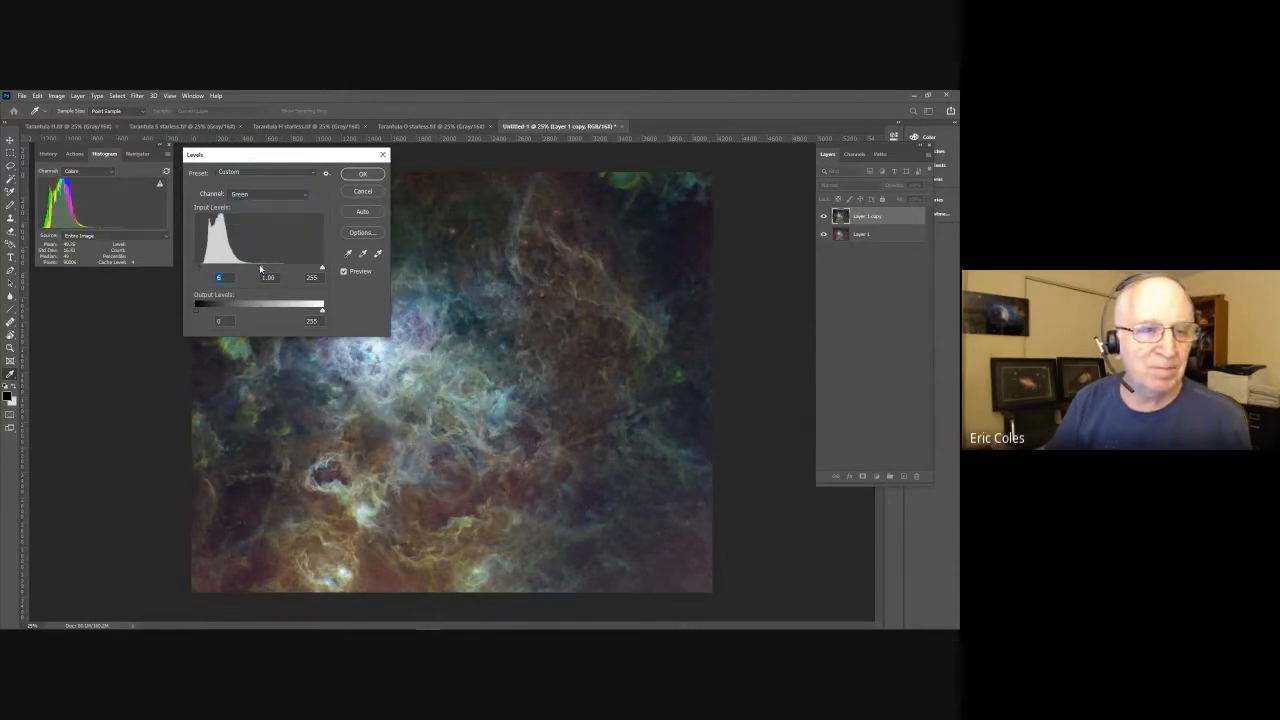
left_click_drag(260, 270, 258, 263)
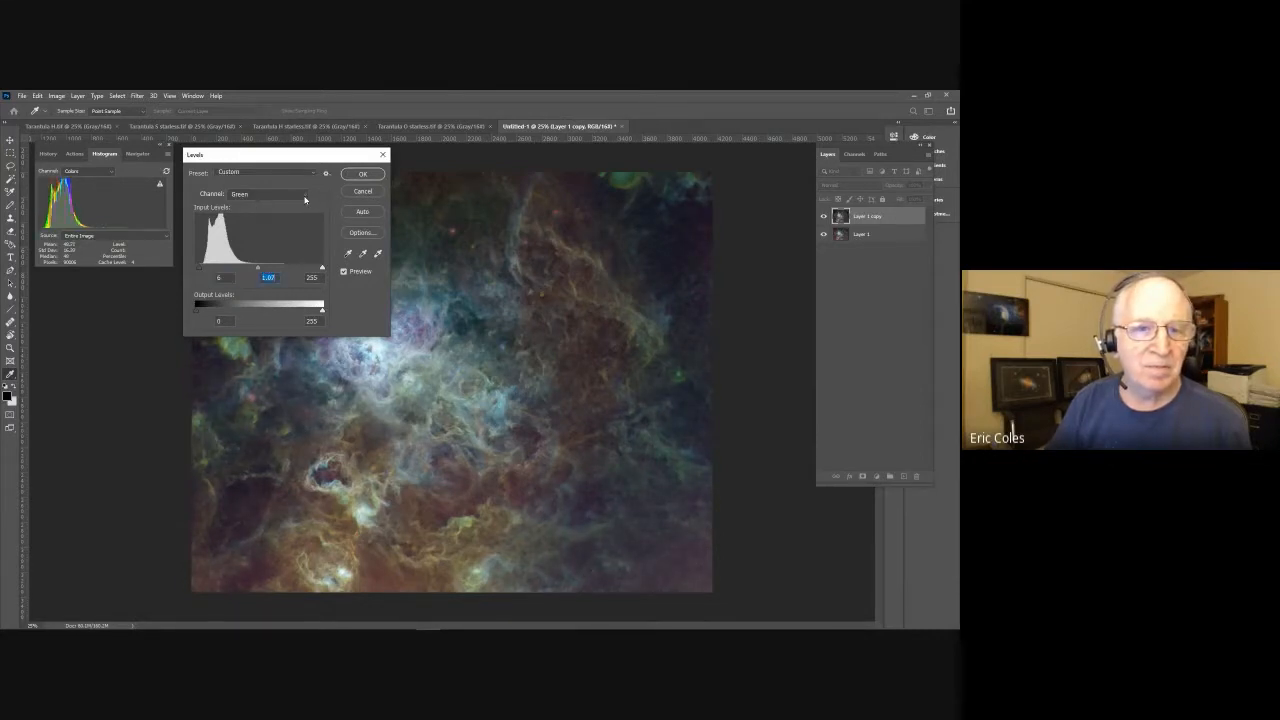
Step: Set the Blue channel's input black point to 13 and midtones to 1.11 in Levels
left_click(305, 200)
left_click(264, 234)
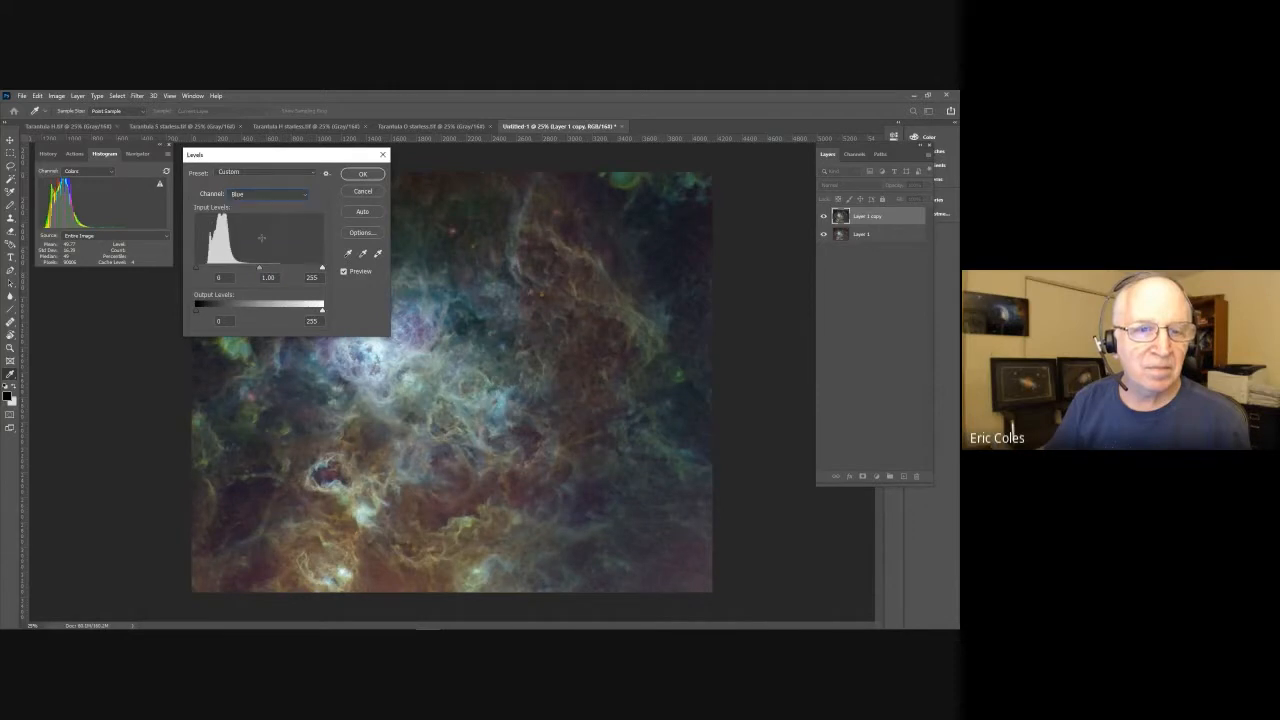
left_click_drag(198, 271, 258, 271)
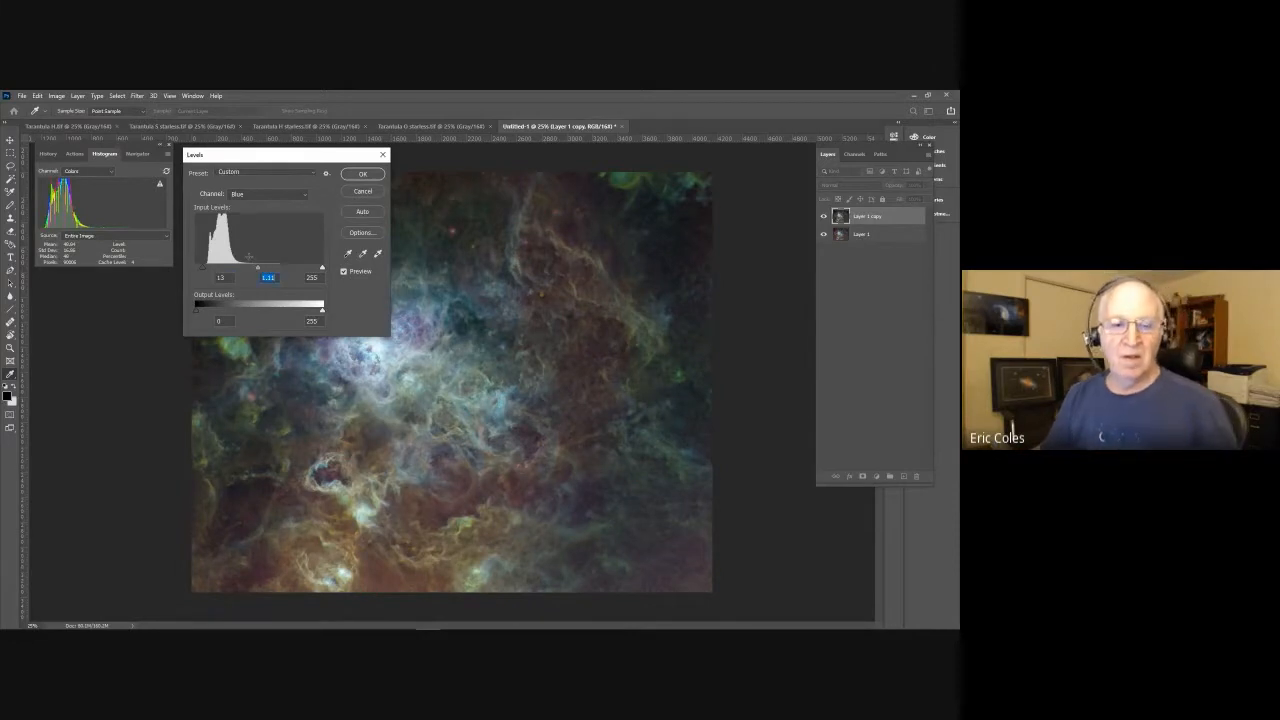
Step: Compare the outer regions with and without the Levels preview, and apply the adjustment
left_click(345, 272)
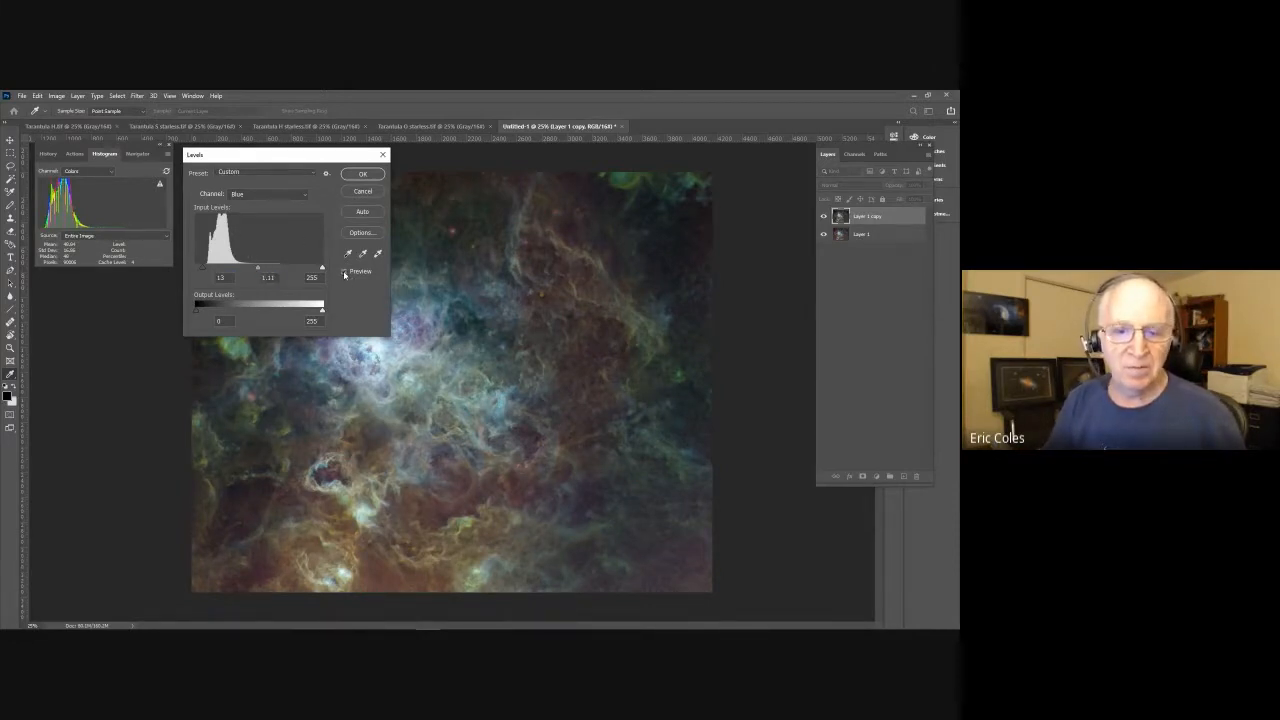
left_click(345, 272)
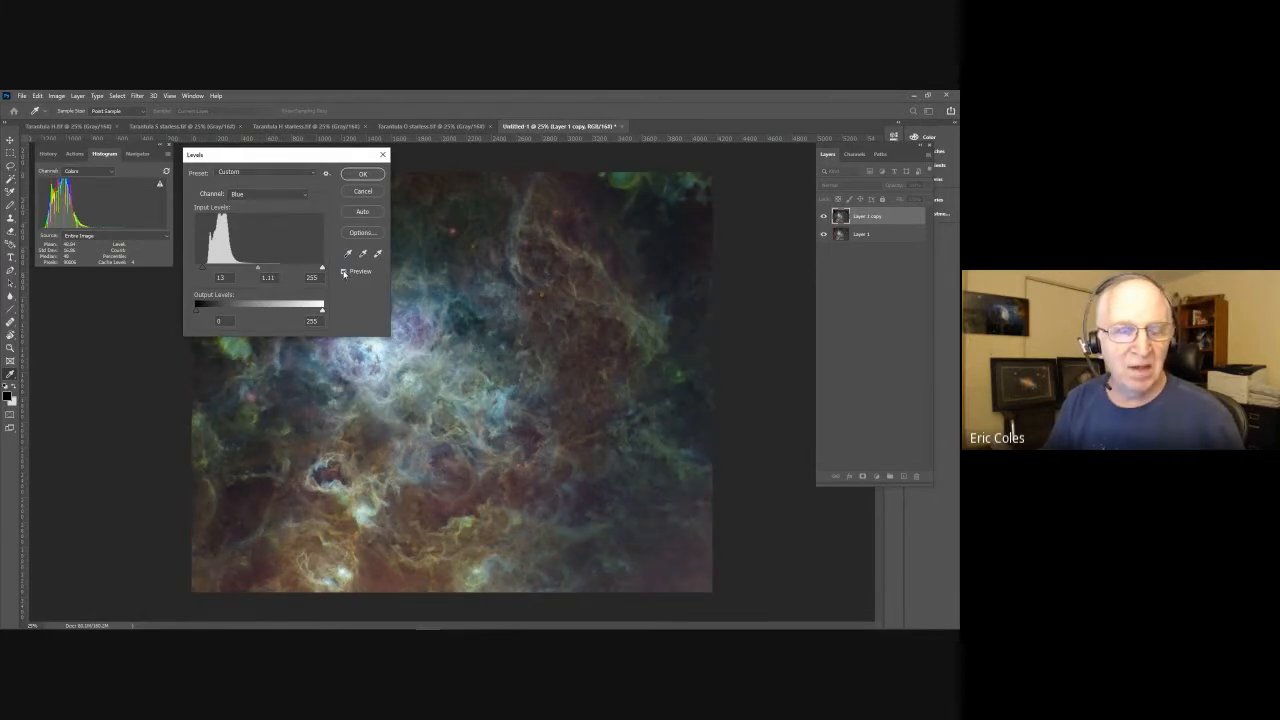
left_click(345, 272)
left_click(345, 272)
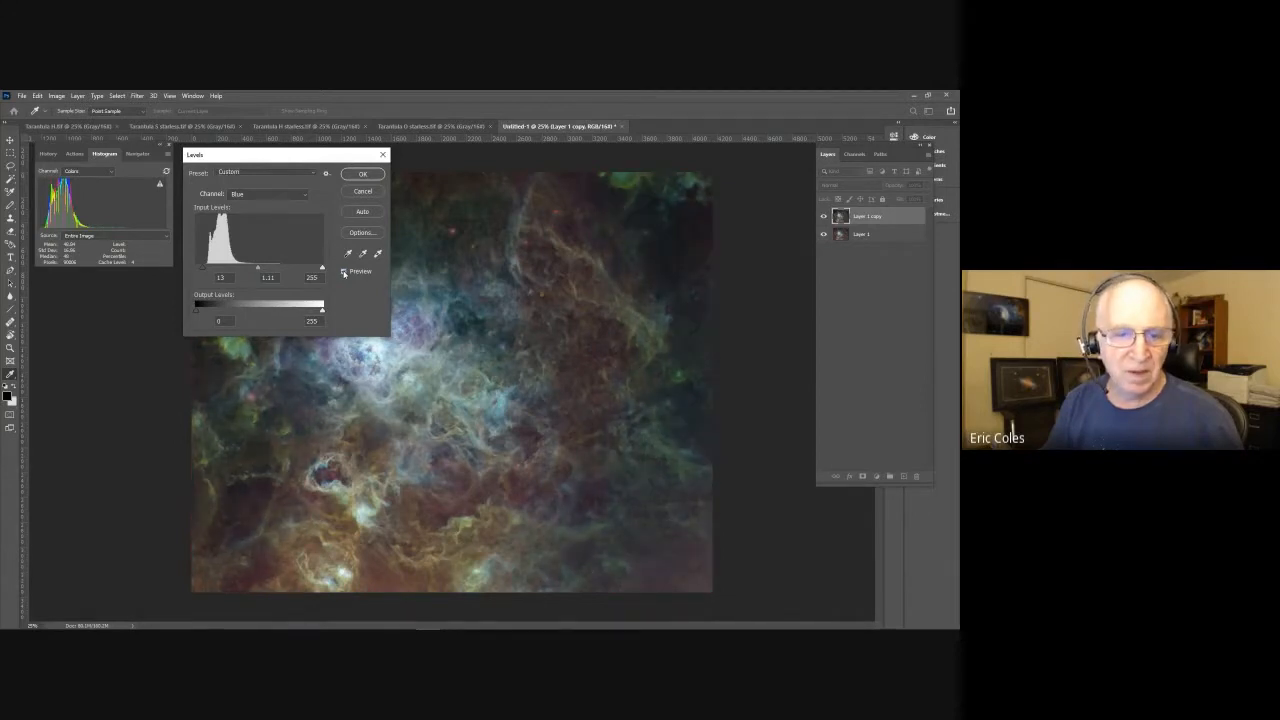
left_click(354, 176)
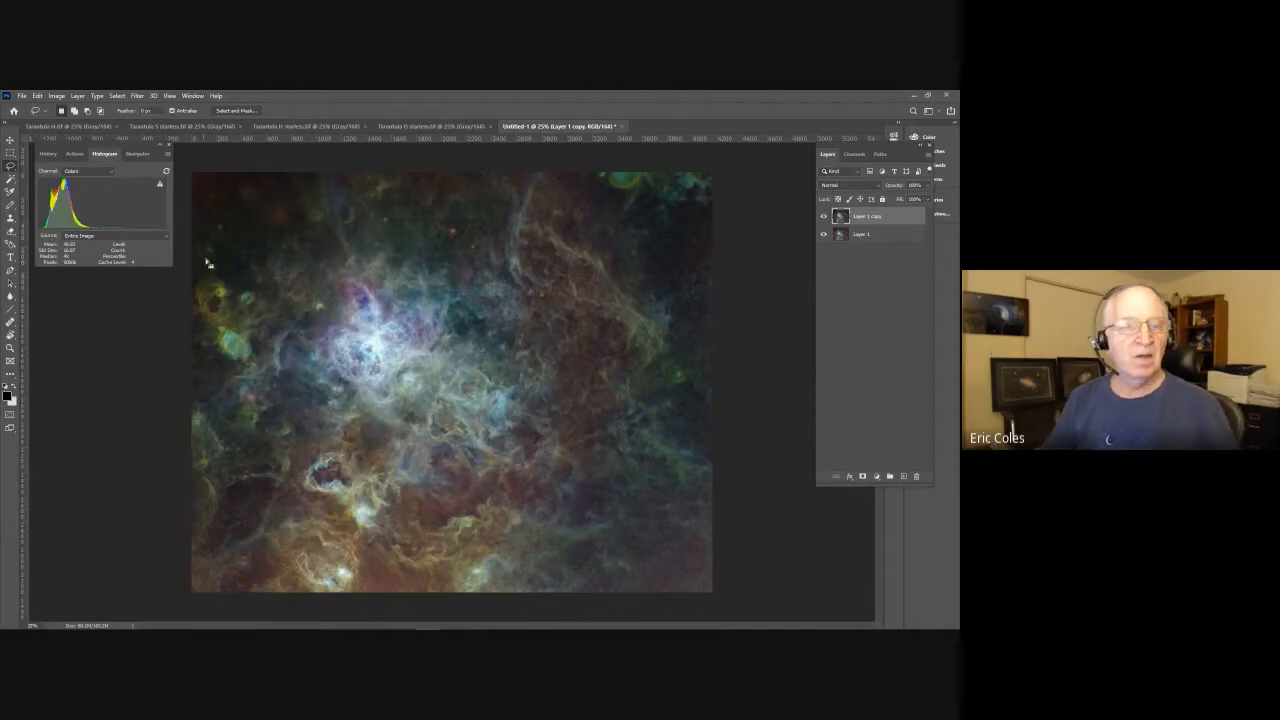
Step: Duplicate the adjusted Layer 1 copy as a new layer on top
left_click(116, 96)
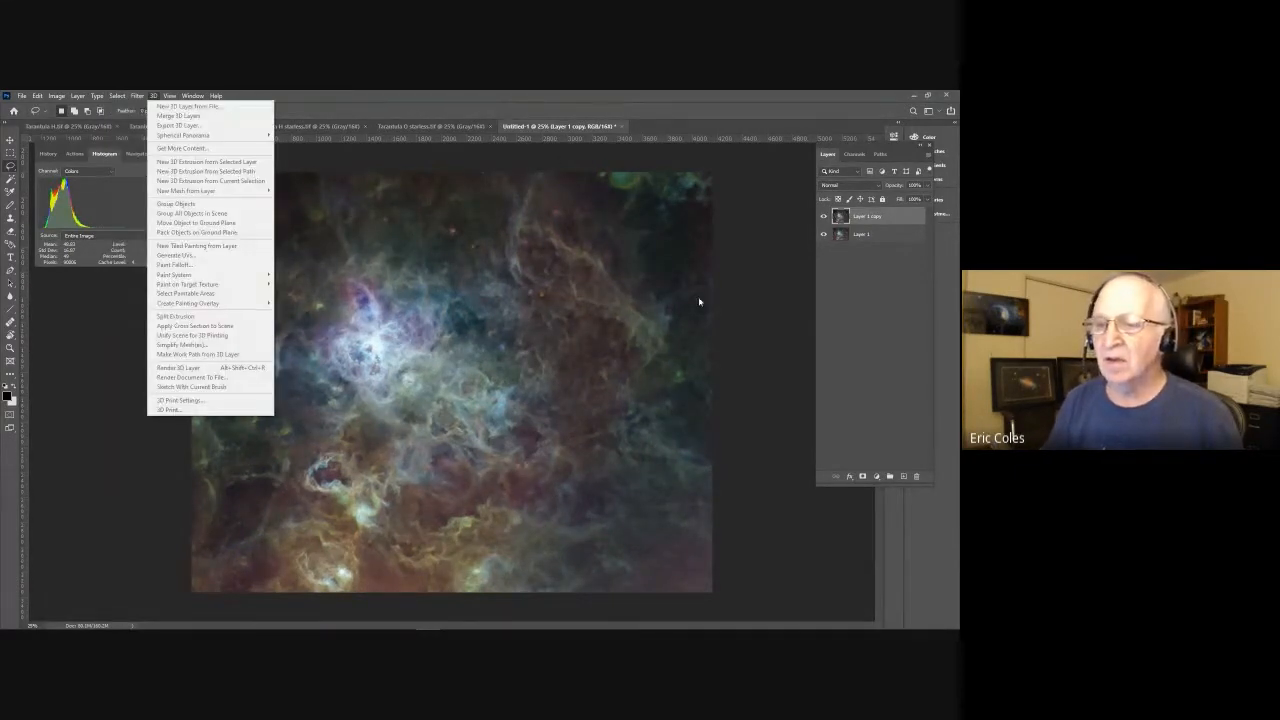
left_click(839, 244)
left_click_drag(906, 219, 907, 476)
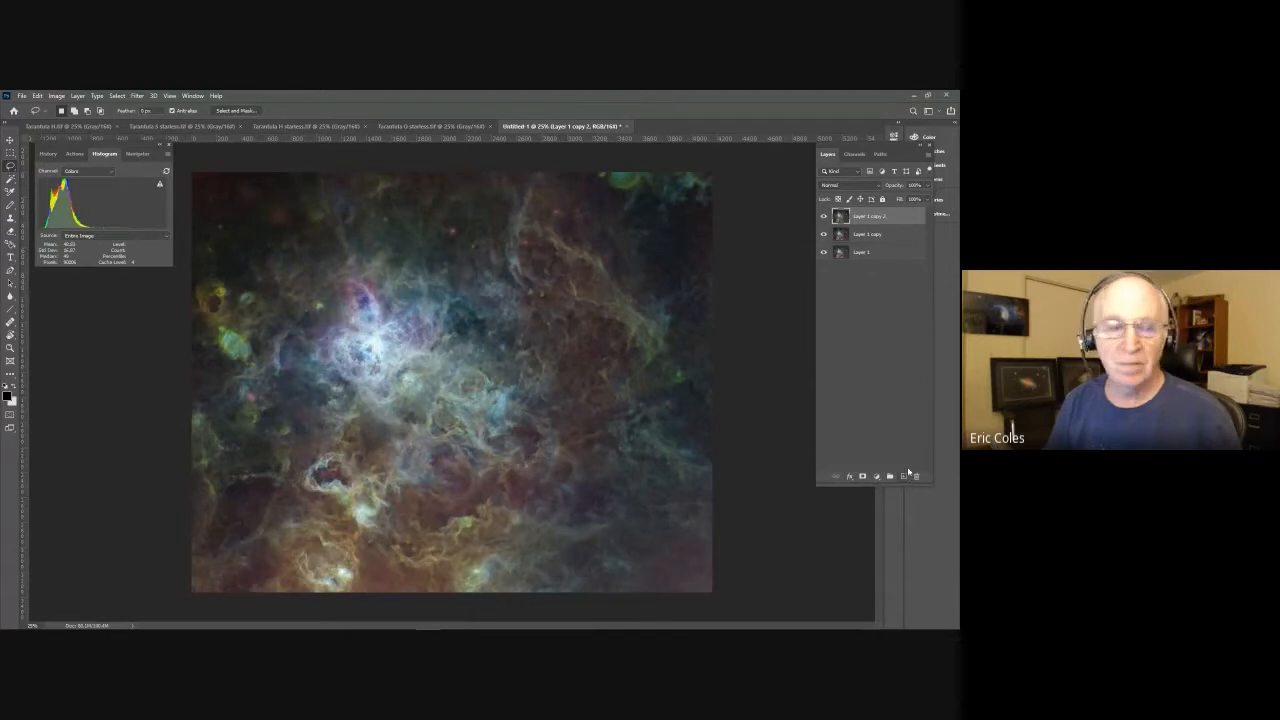
Step: Invert the feathered selection back to the central nebula region and hide its outline
left_click(118, 96)
left_click(145, 136)
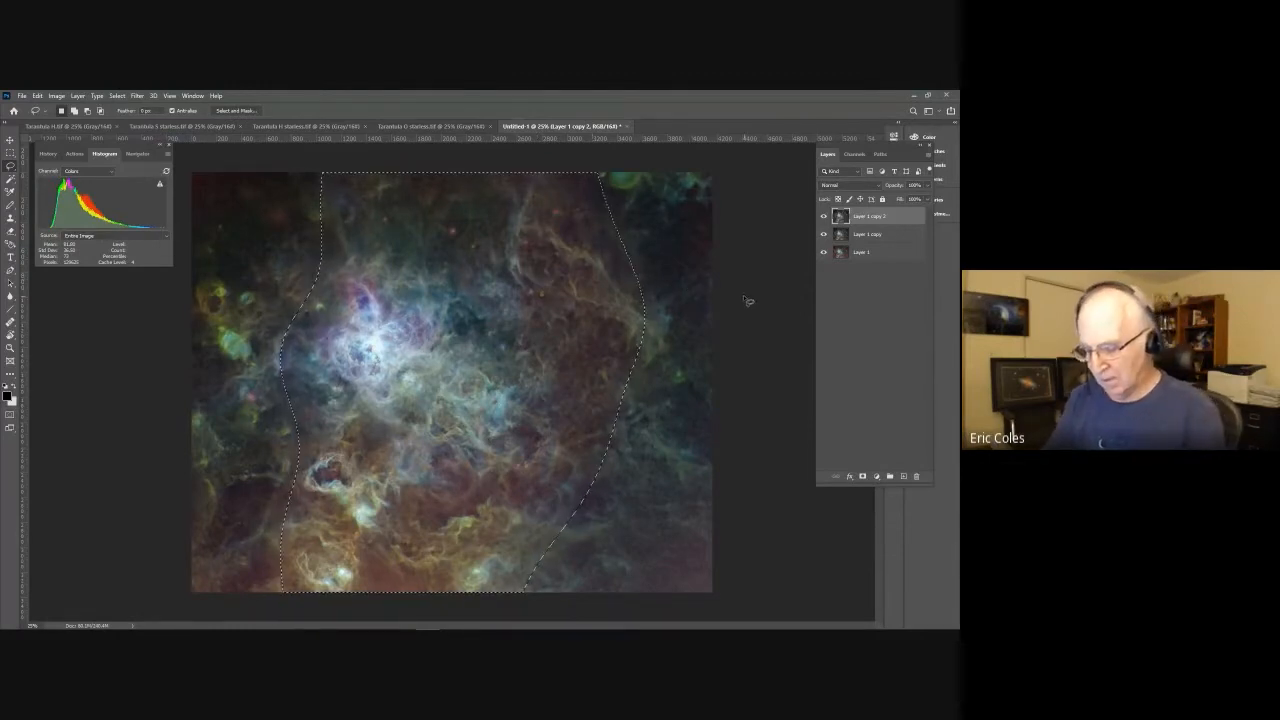
key("ctrl+d")
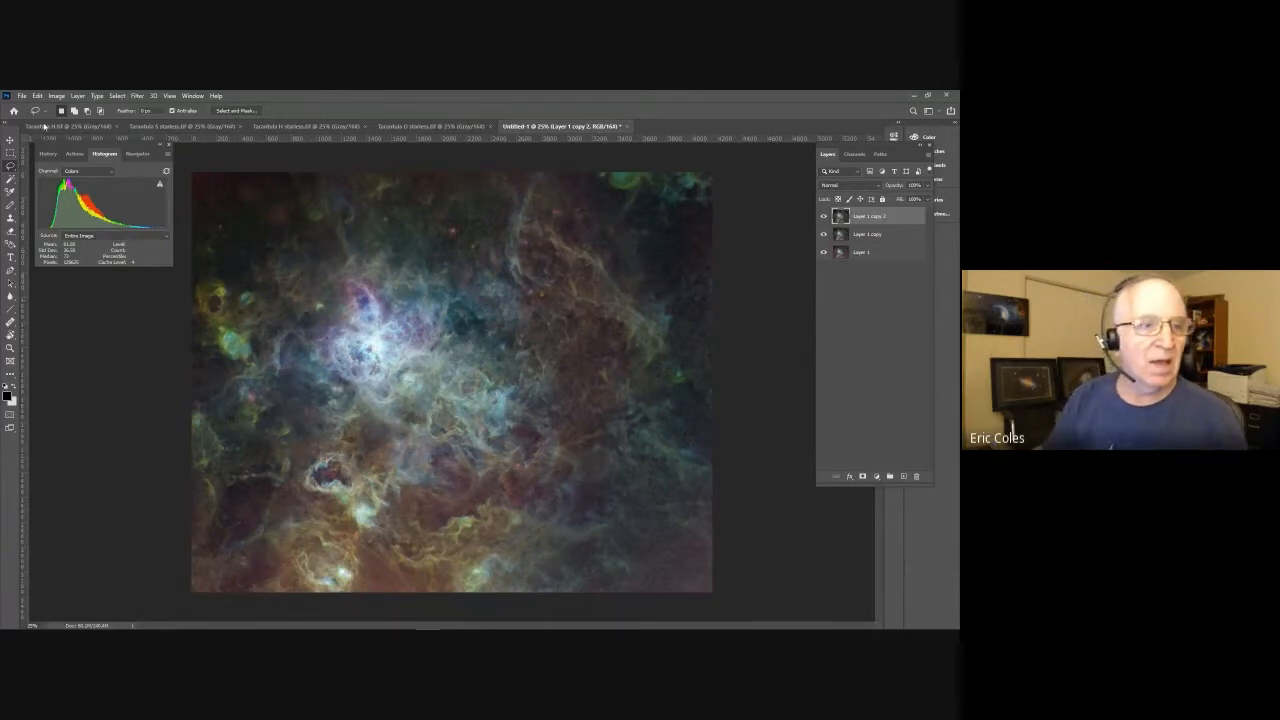
Step: Use Levels on the central region to set the Red channel's input black point to 9 and midtones to 0.95
left_click(56, 96)
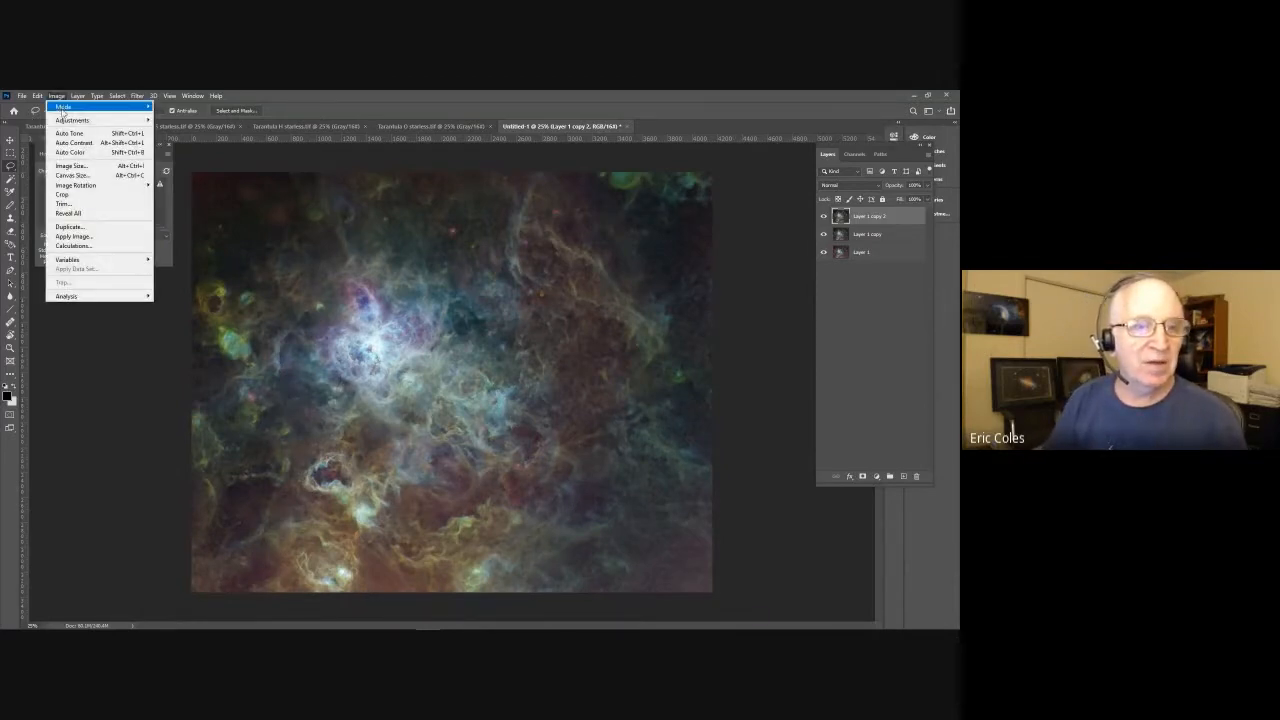
mouse_move(64, 120)
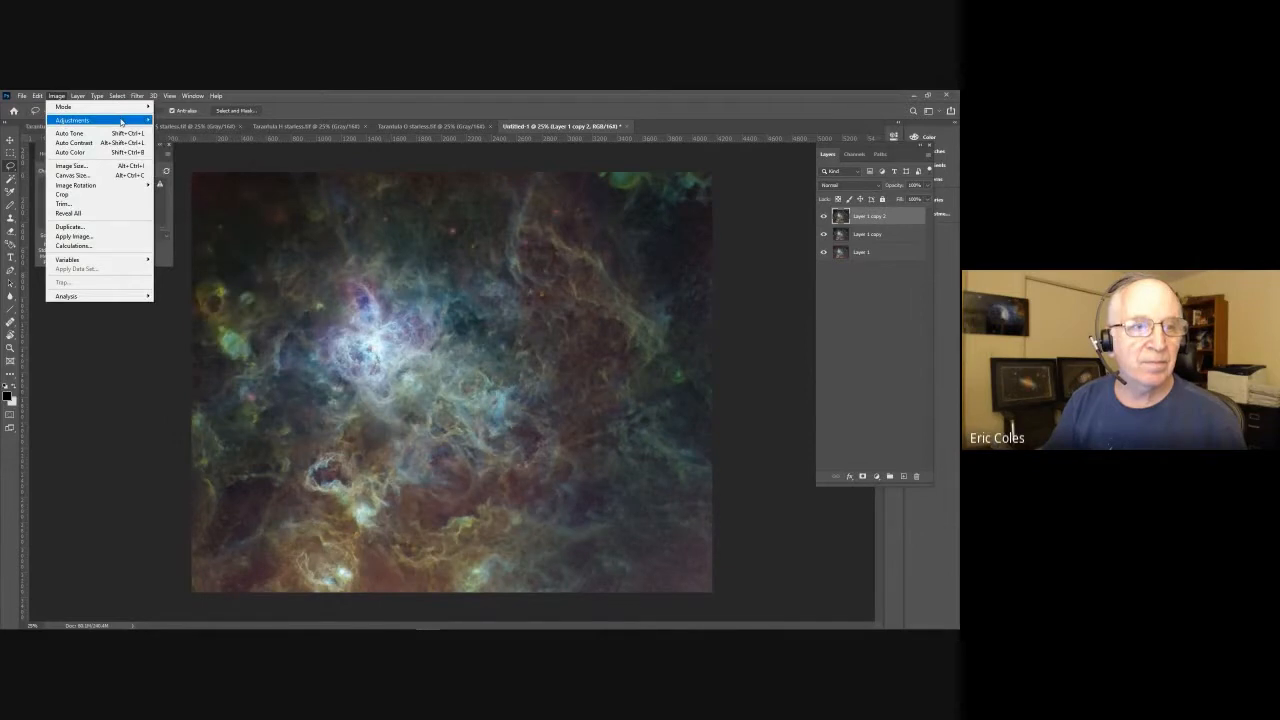
left_click(171, 129)
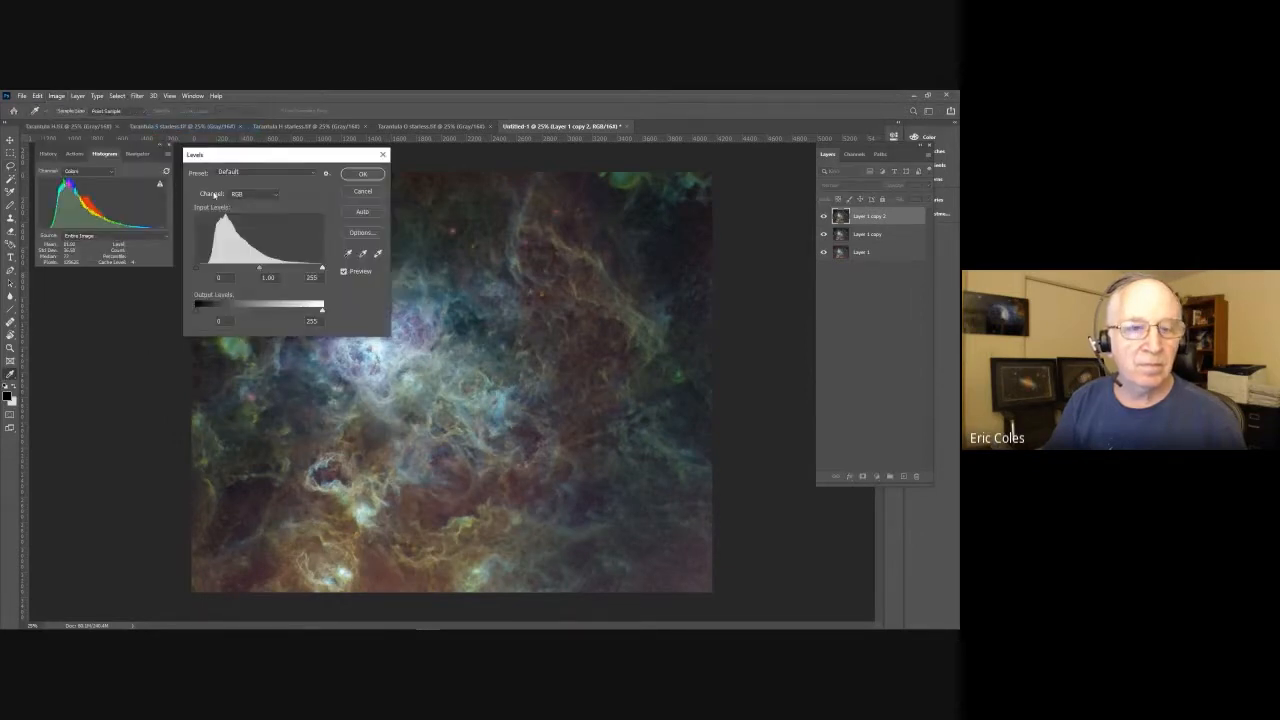
left_click(277, 192)
left_click(262, 207)
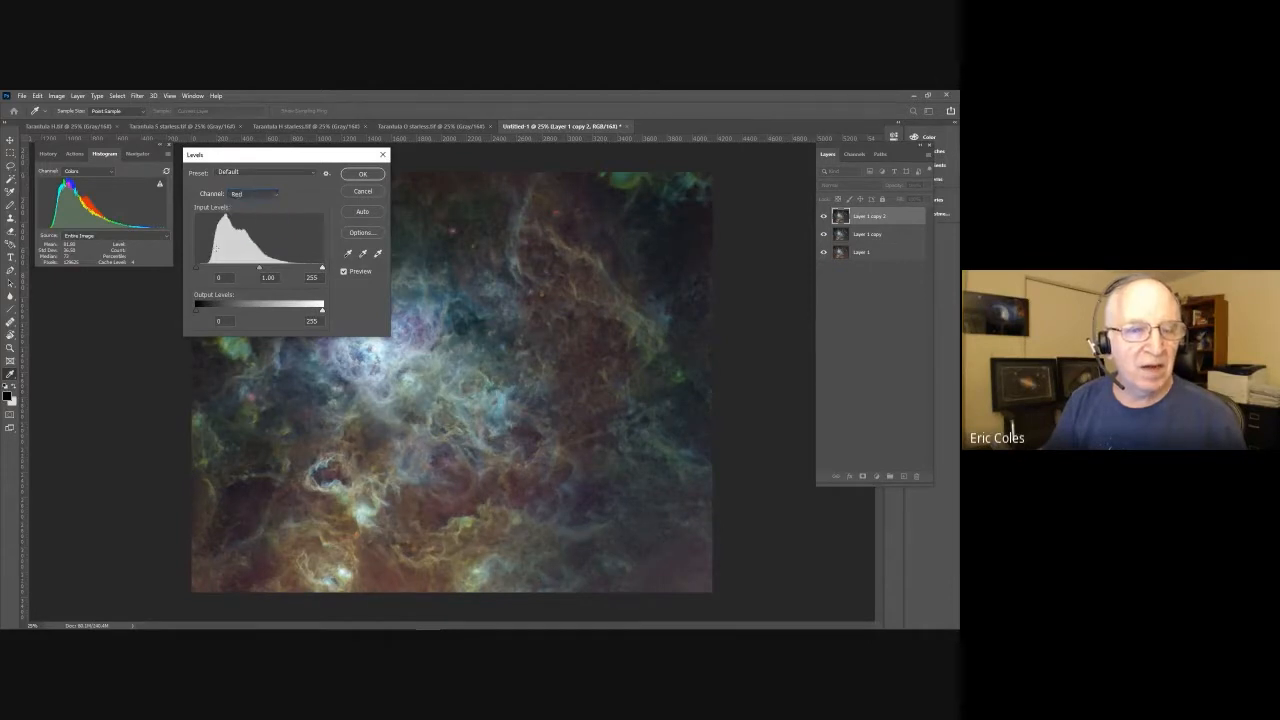
left_click_drag(197, 268, 264, 269)
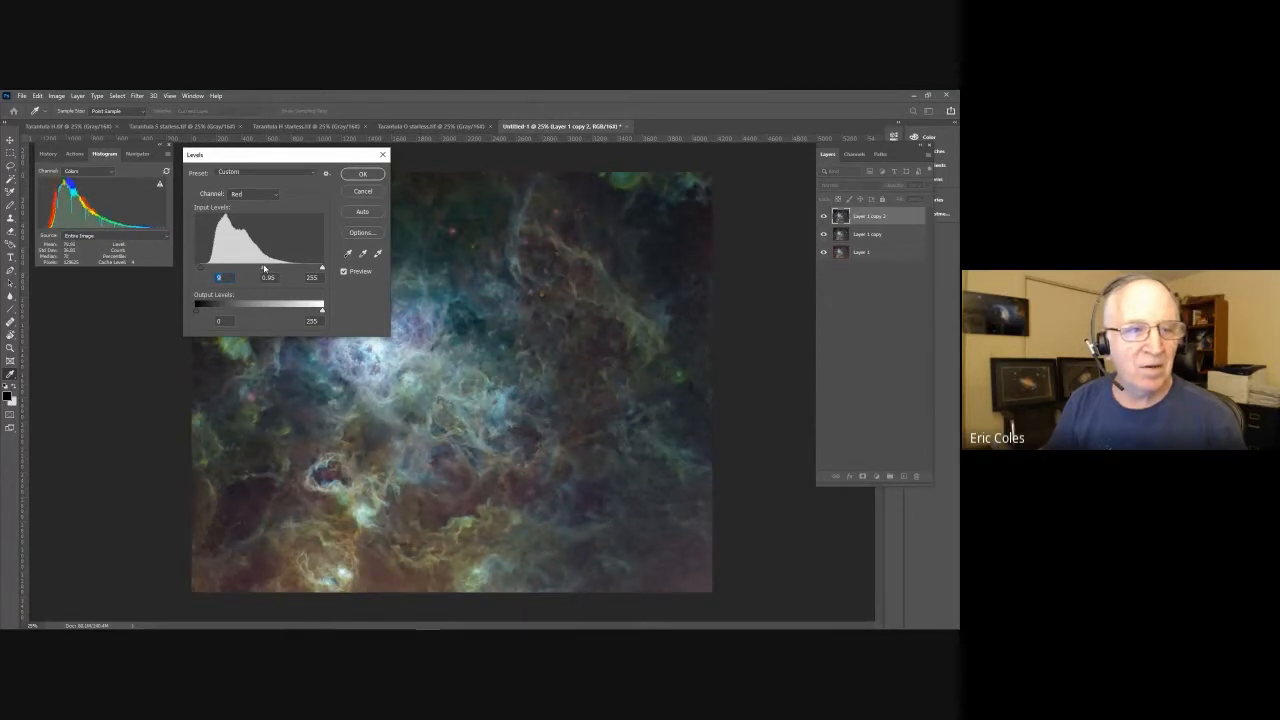
left_click(264, 268)
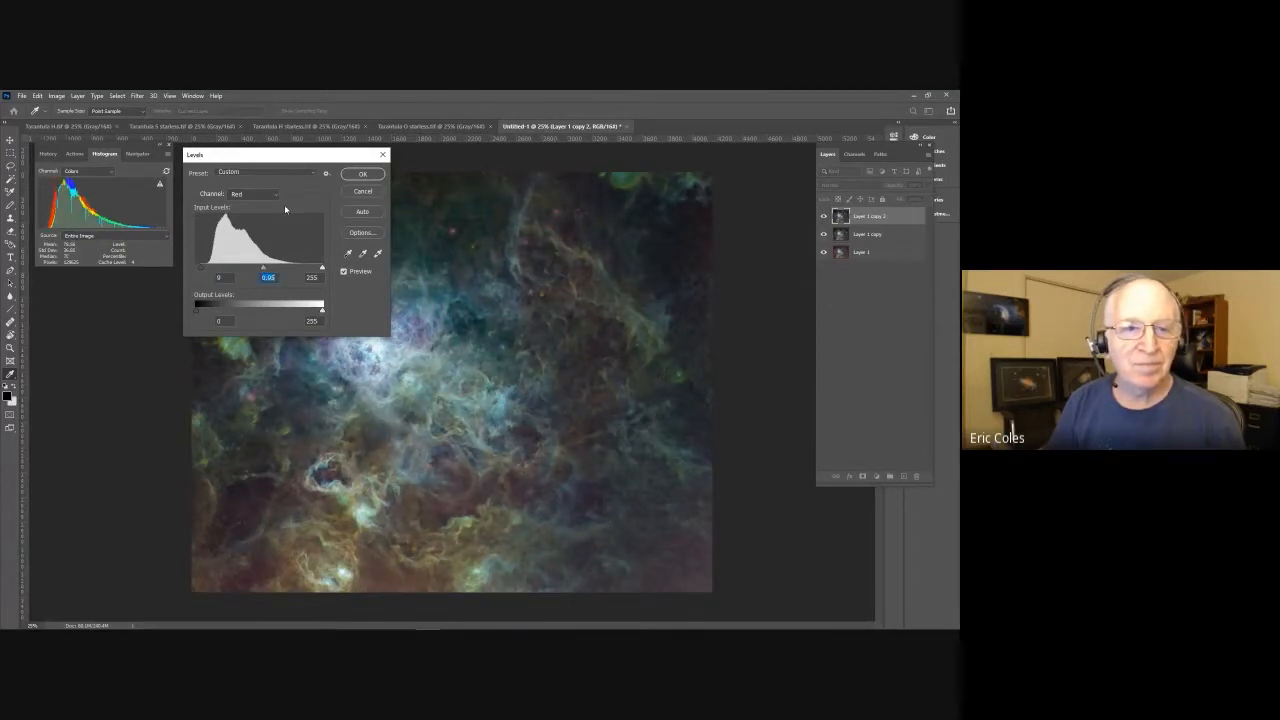
Step: Set the Green channel's input black point to 16 and its midtones to 1.12 for the central region
left_click(276, 195)
left_click(241, 220)
left_click_drag(197, 270, 258, 269)
Step: Set the Blue channel's input black point to 14 and midtones to 1.03, and apply the Levels adjustment
left_click(276, 195)
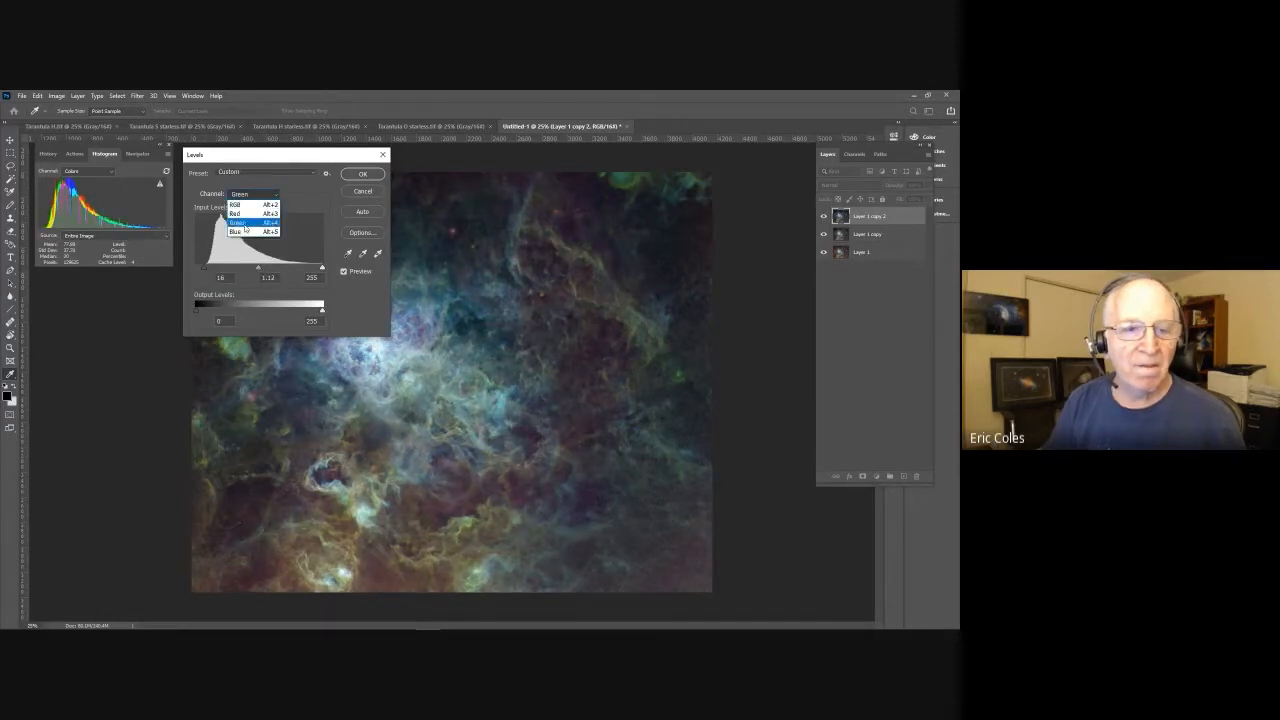
left_click(243, 228)
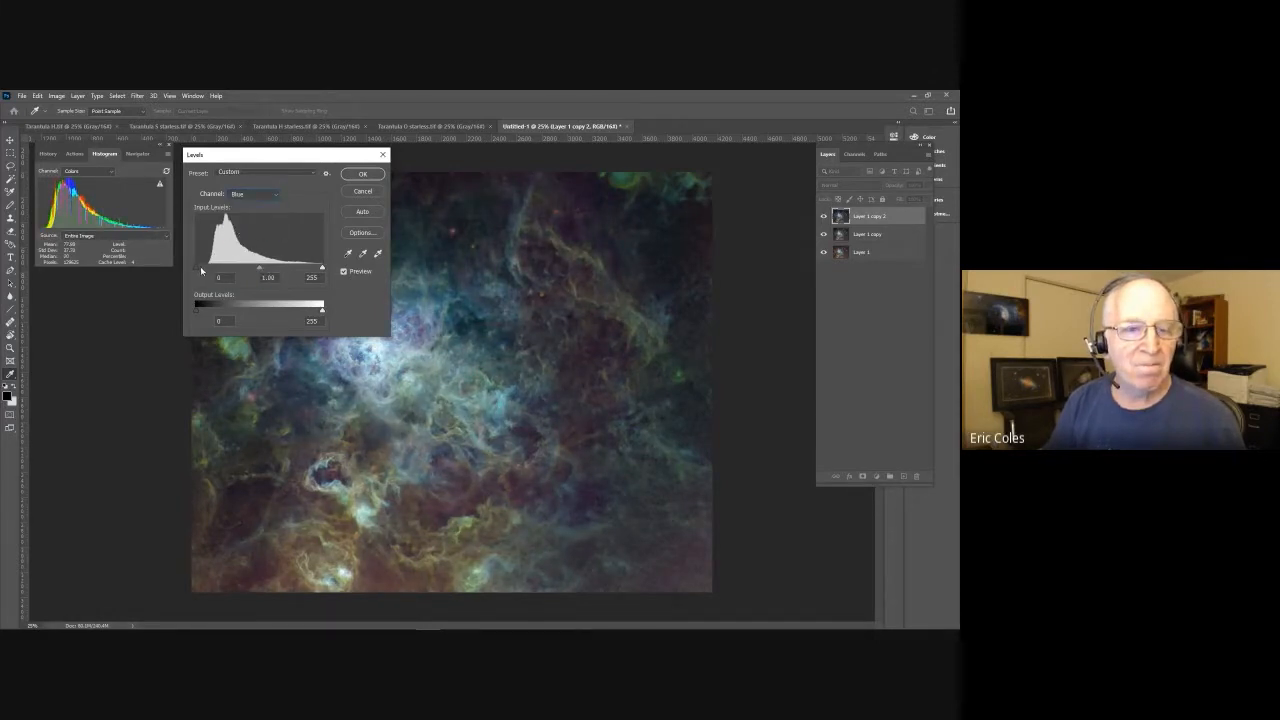
left_click_drag(201, 271, 262, 269)
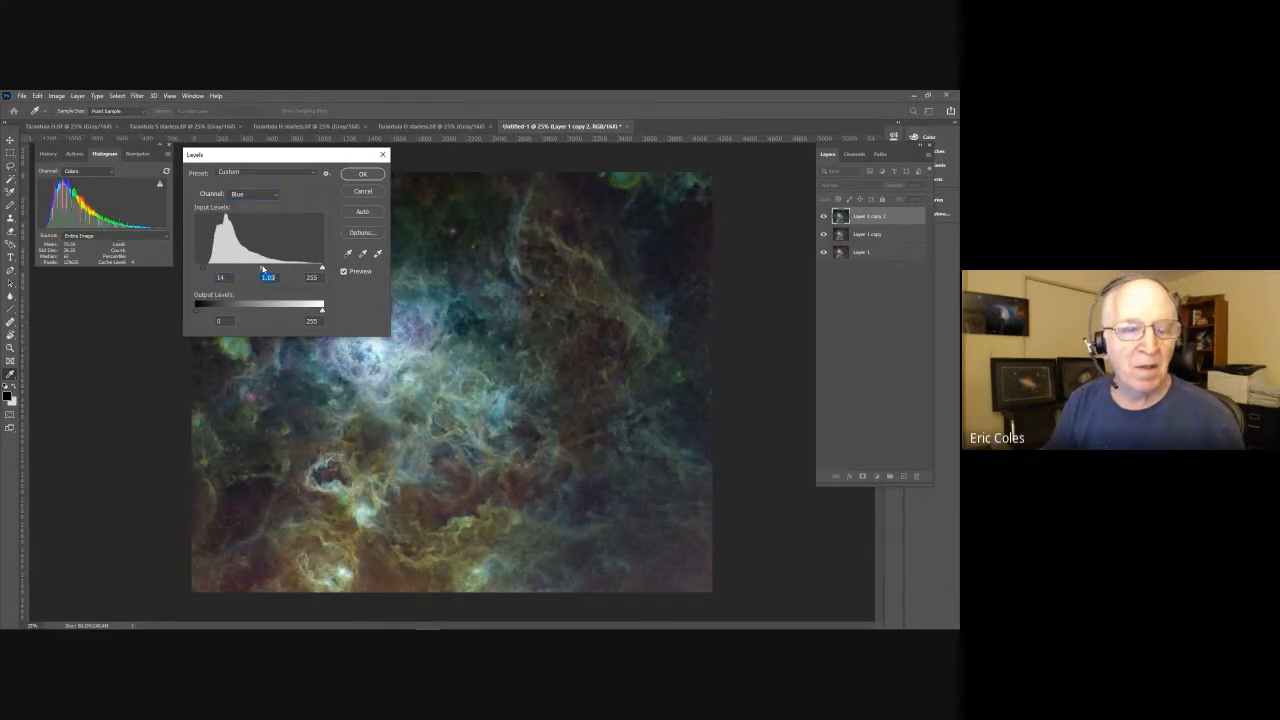
left_click(361, 175)
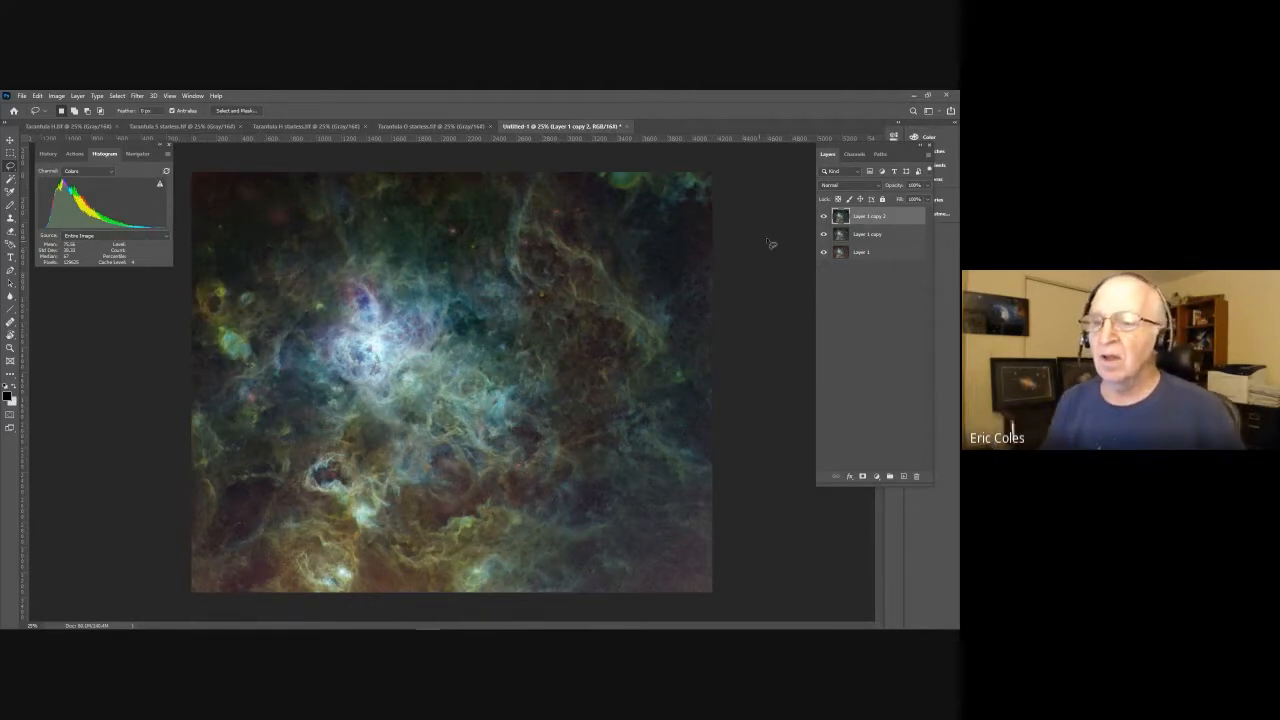
Step: Deselect the central region and duplicate Layer 1 copy 2 as a new layer on top
key("ctrl+d")
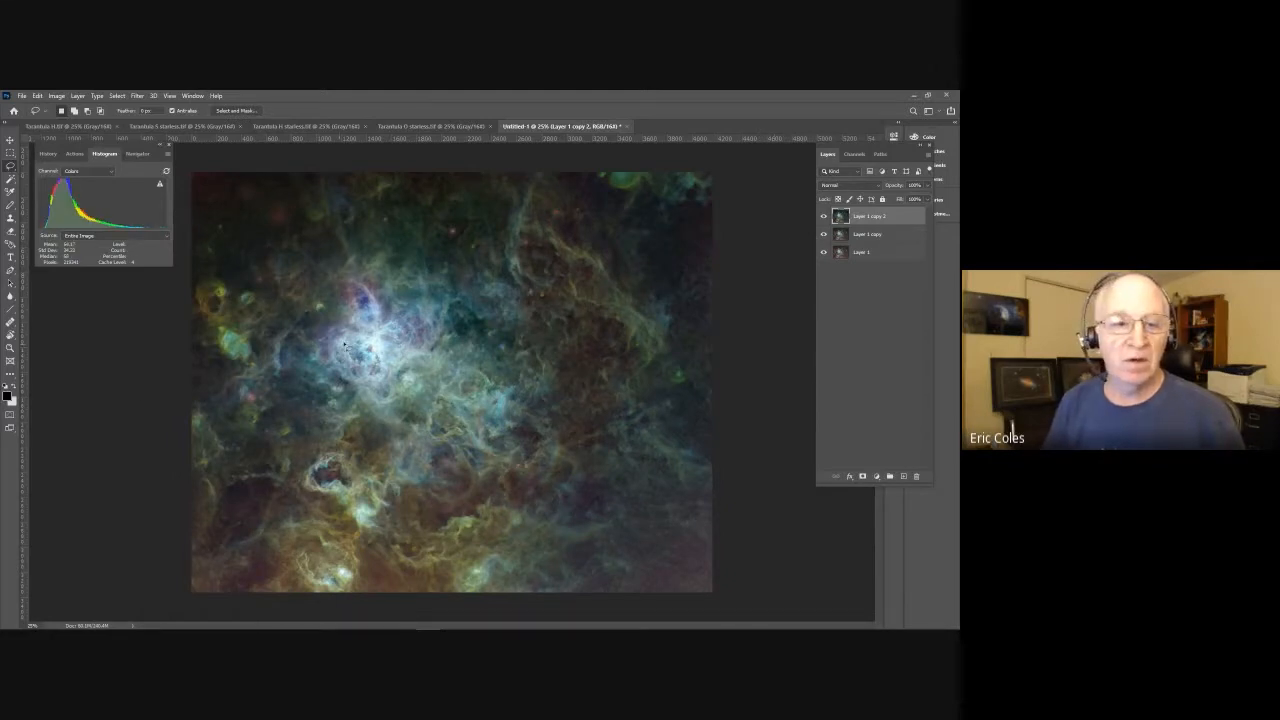
left_click_drag(899, 218, 905, 477)
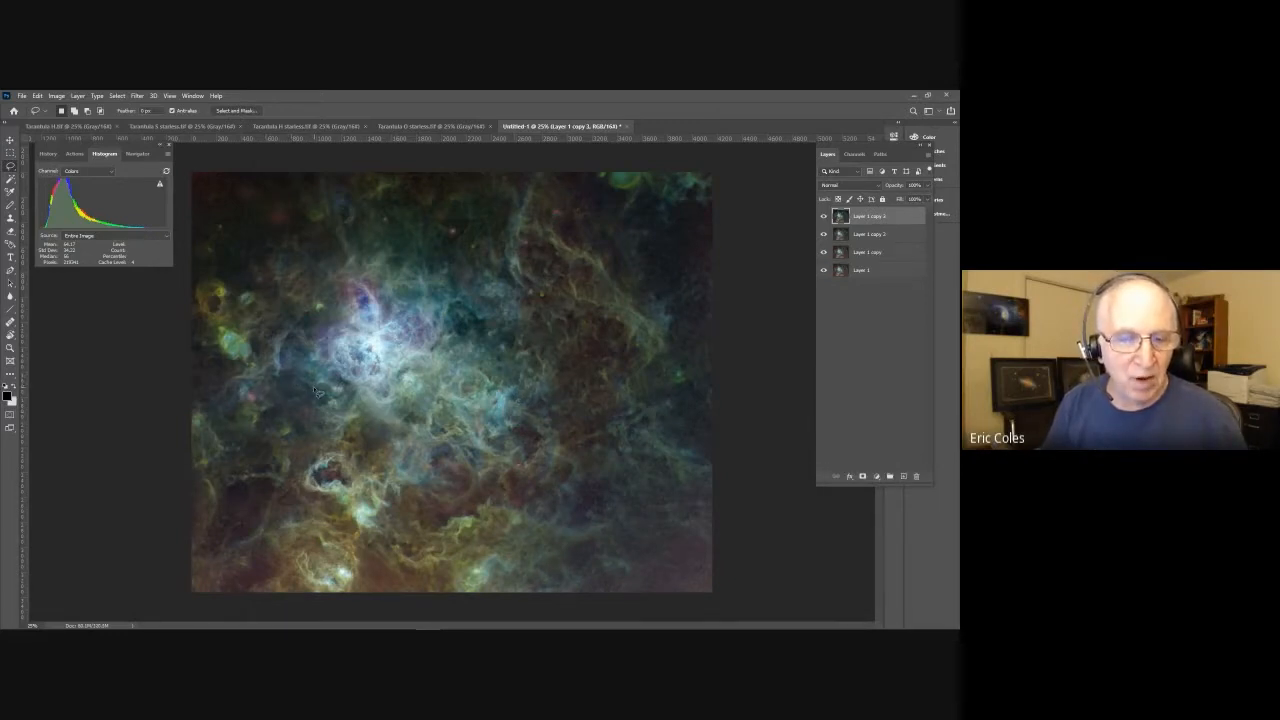
Step: Lasso the central nebula down to the image's lower edge and feather the selection by 200 pixels, with its outline hidden
mouse_move(316, 390)
left_mouse_down()
mouse_move(324, 276)
mouse_move(361, 249)
mouse_move(422, 250)
mouse_move(511, 281)
mouse_move(563, 350)
mouse_move(558, 410)
mouse_move(512, 518)
mouse_move(454, 594)
mouse_move(415, 608)
mouse_move(270, 594)
mouse_move(274, 530)
mouse_move(323, 440)
mouse_move(318, 388)
left_mouse_up()
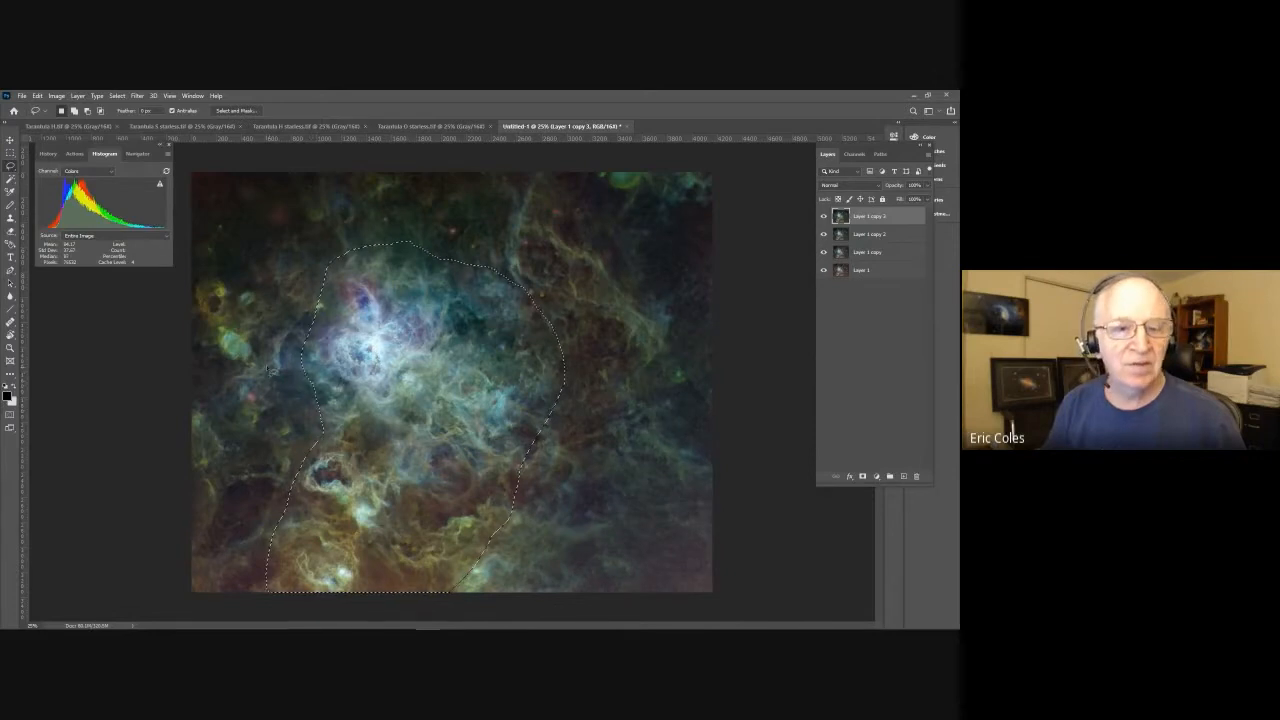
left_click(116, 96)
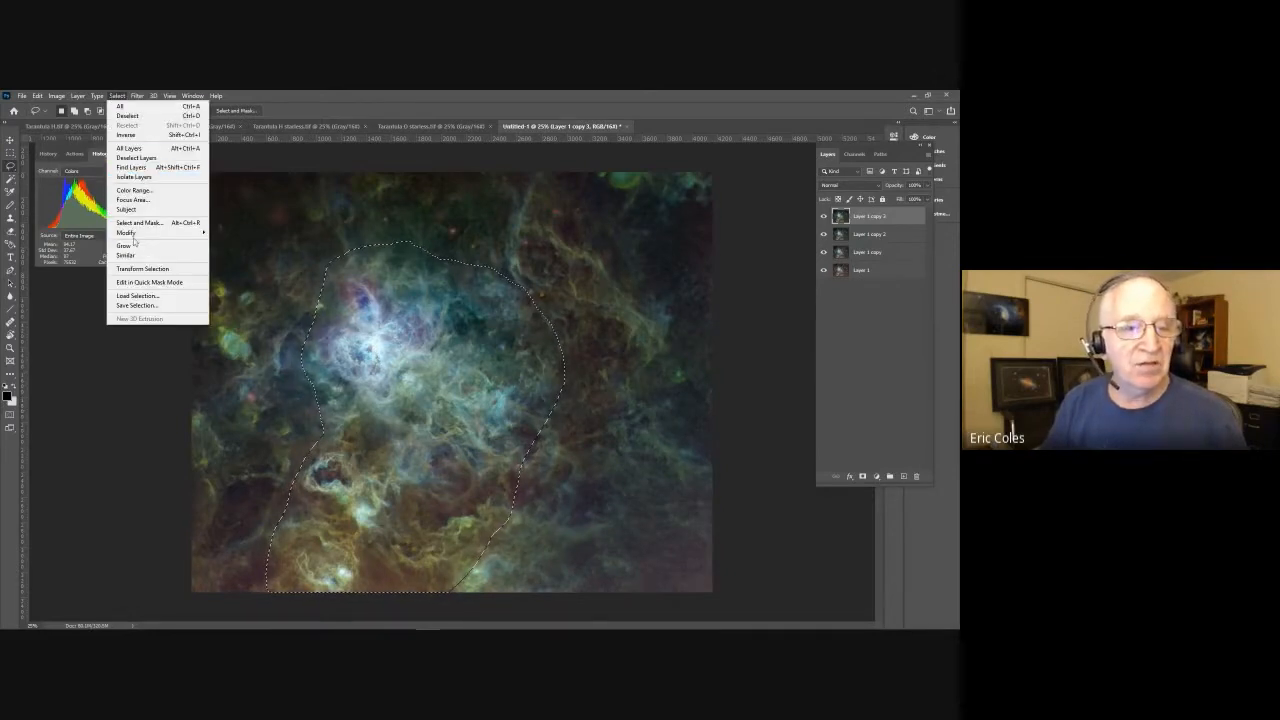
mouse_move(135, 233)
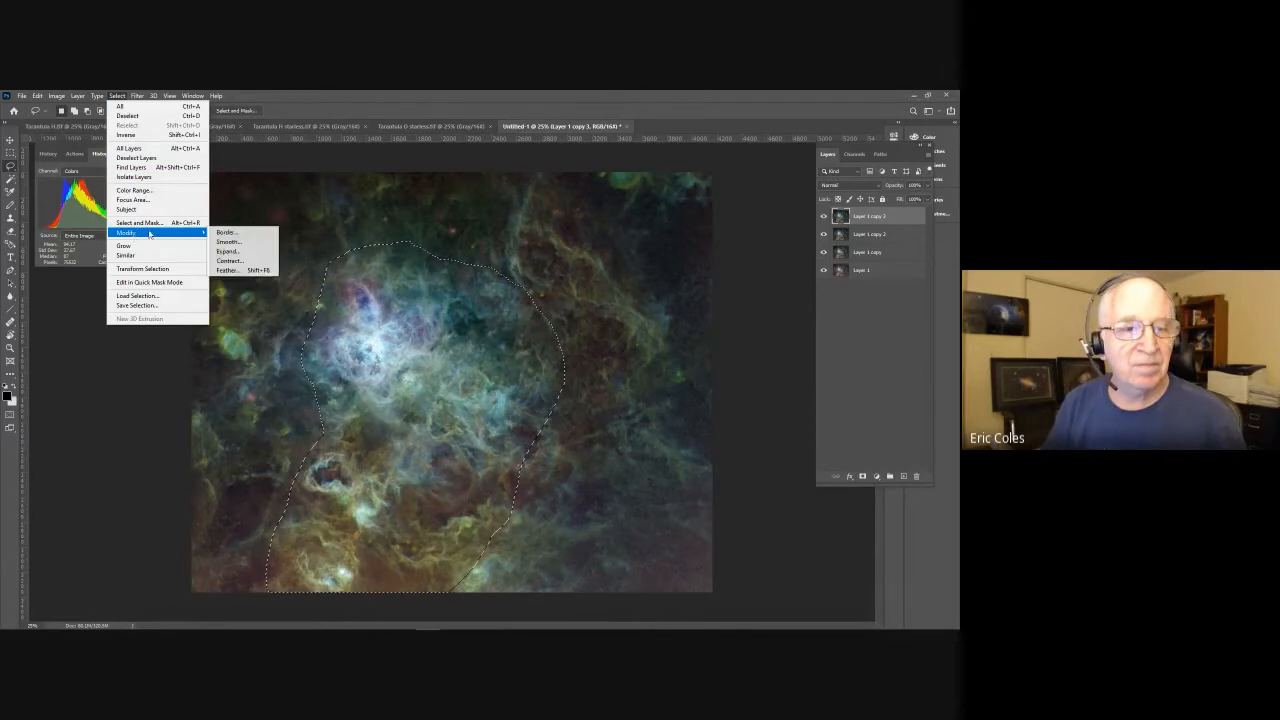
left_click(242, 270)
type("200")
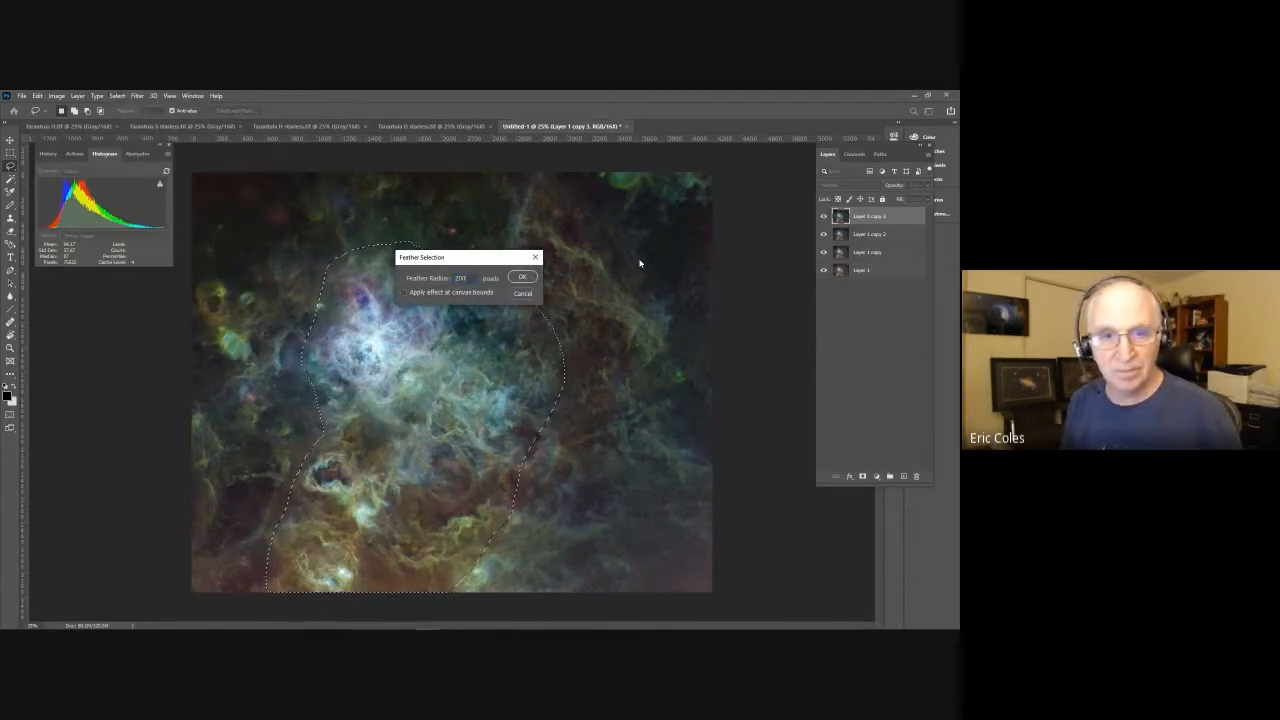
key("Return")
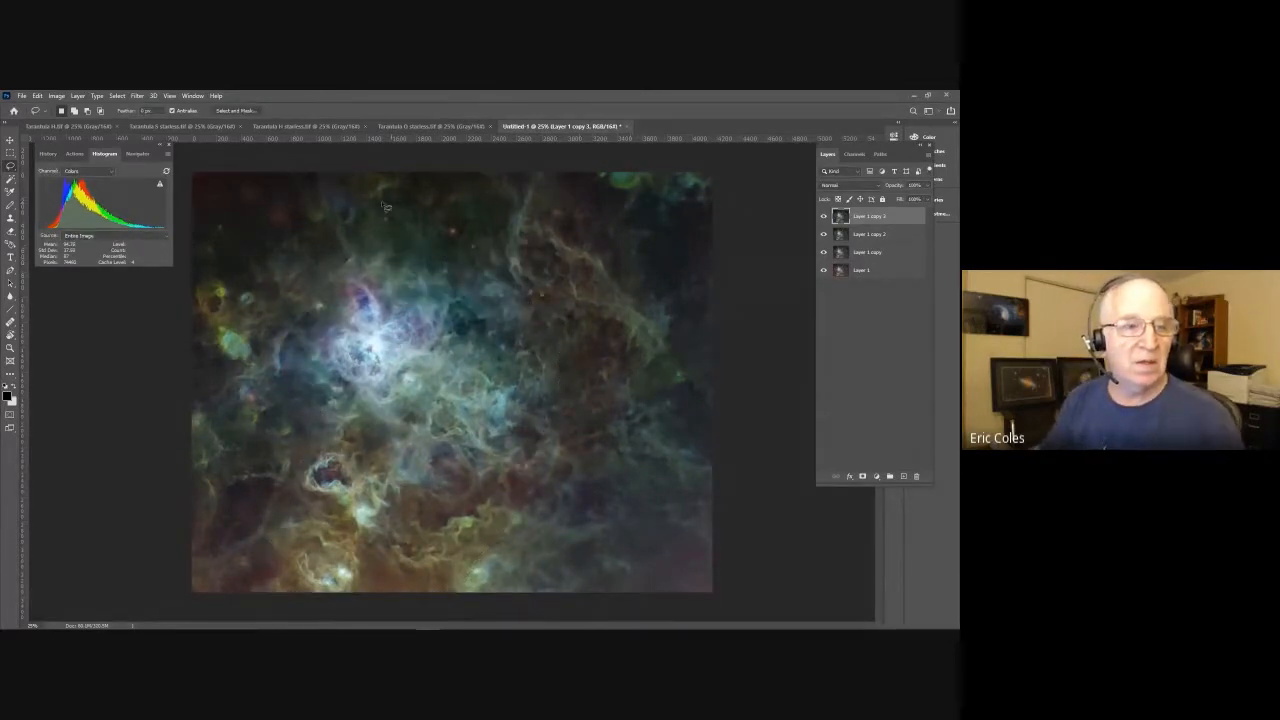
Step: Start Levels on the feathered nebula selection and set the Red channel's input black point to 8
left_click(57, 96)
mouse_move(103, 124)
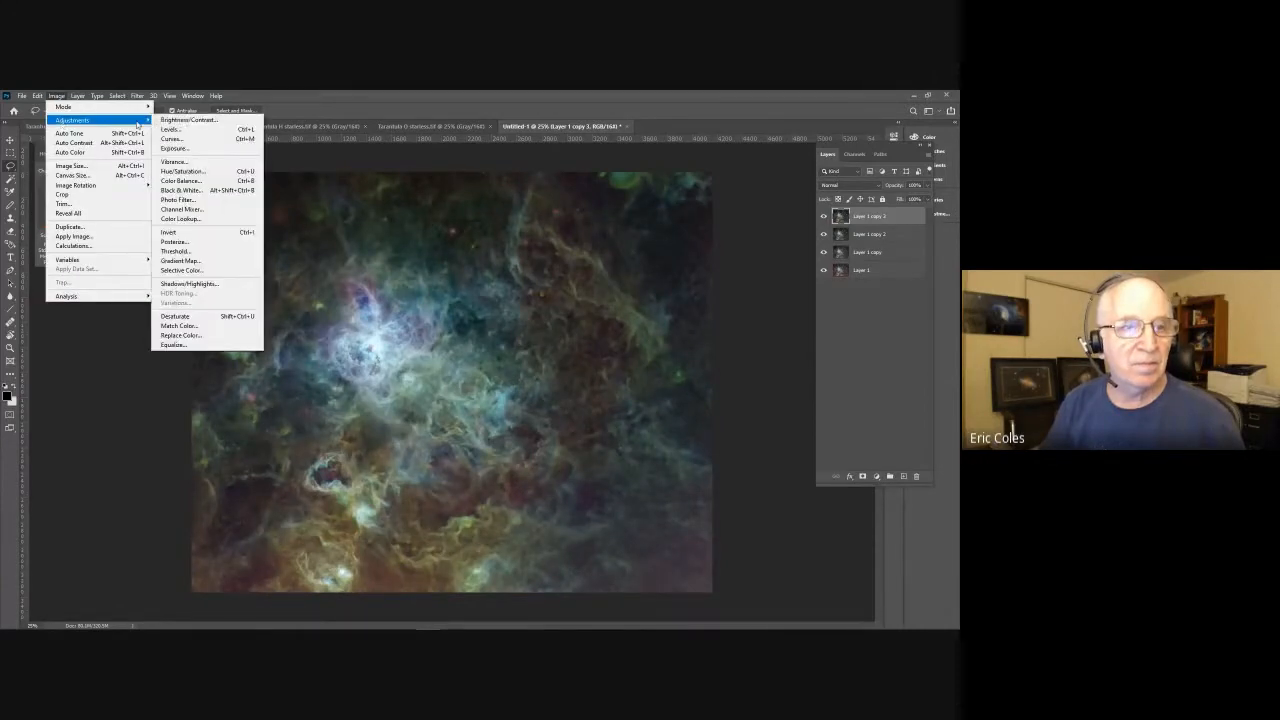
left_click(166, 129)
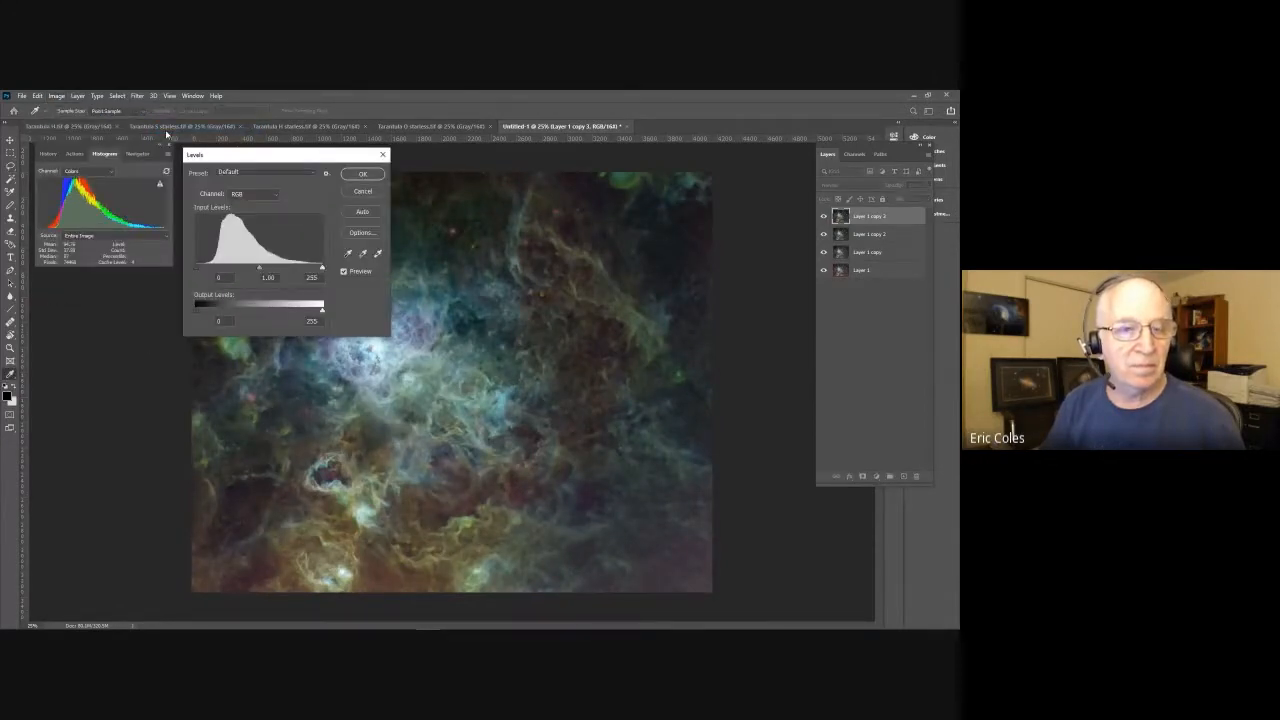
left_click(273, 196)
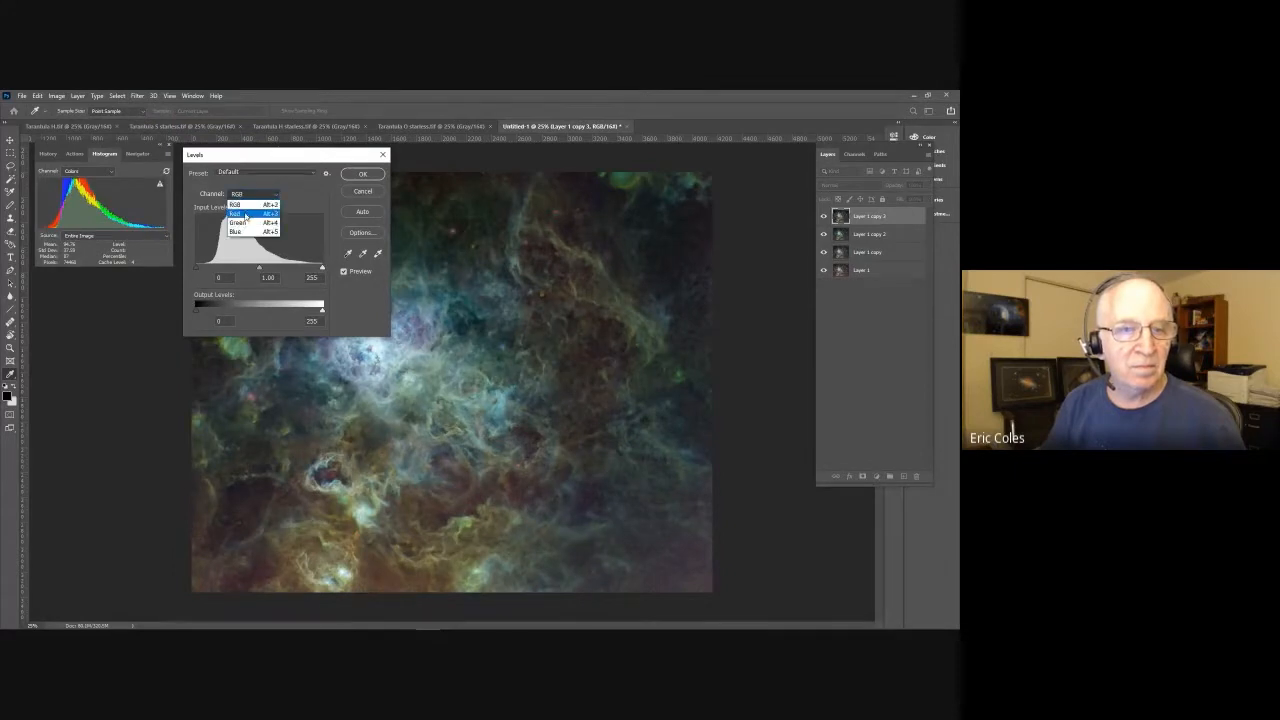
left_click(245, 214)
left_click_drag(196, 269, 200, 269)
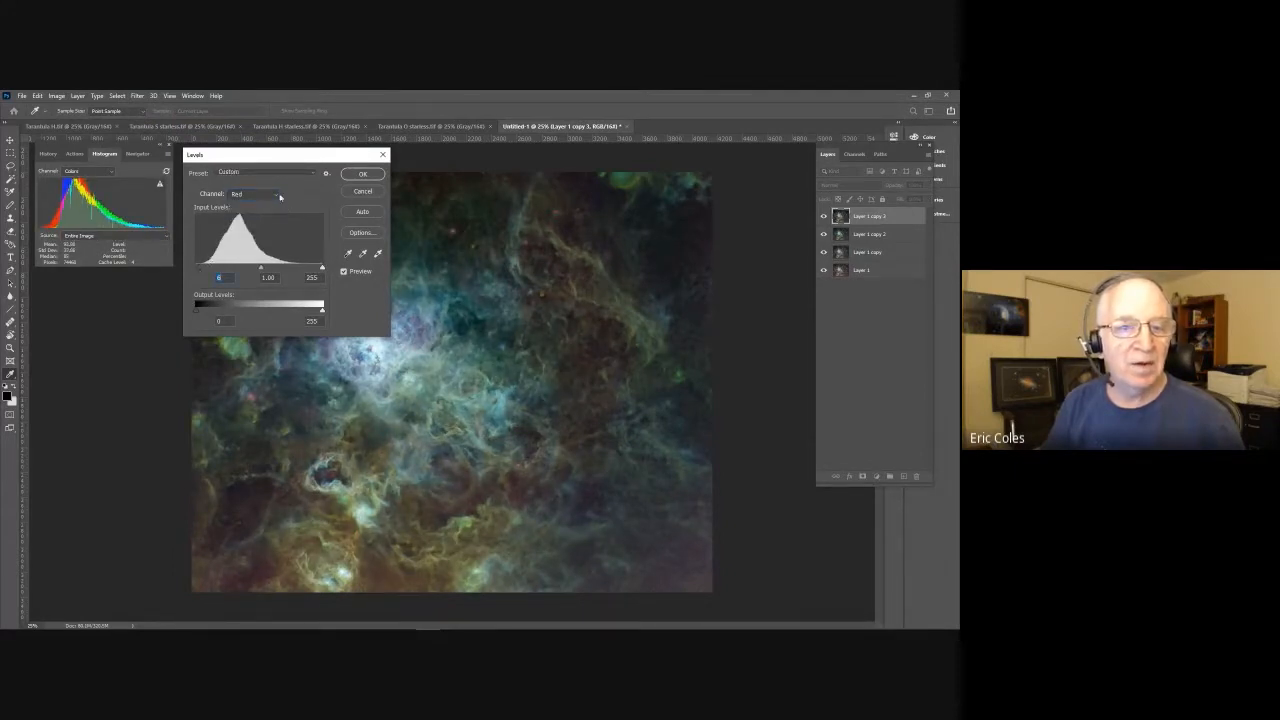
Step: Raise the Green channel's input black point and darken its midtones slightly to reduce green in the selected nebula
left_click(279, 196)
left_click(245, 226)
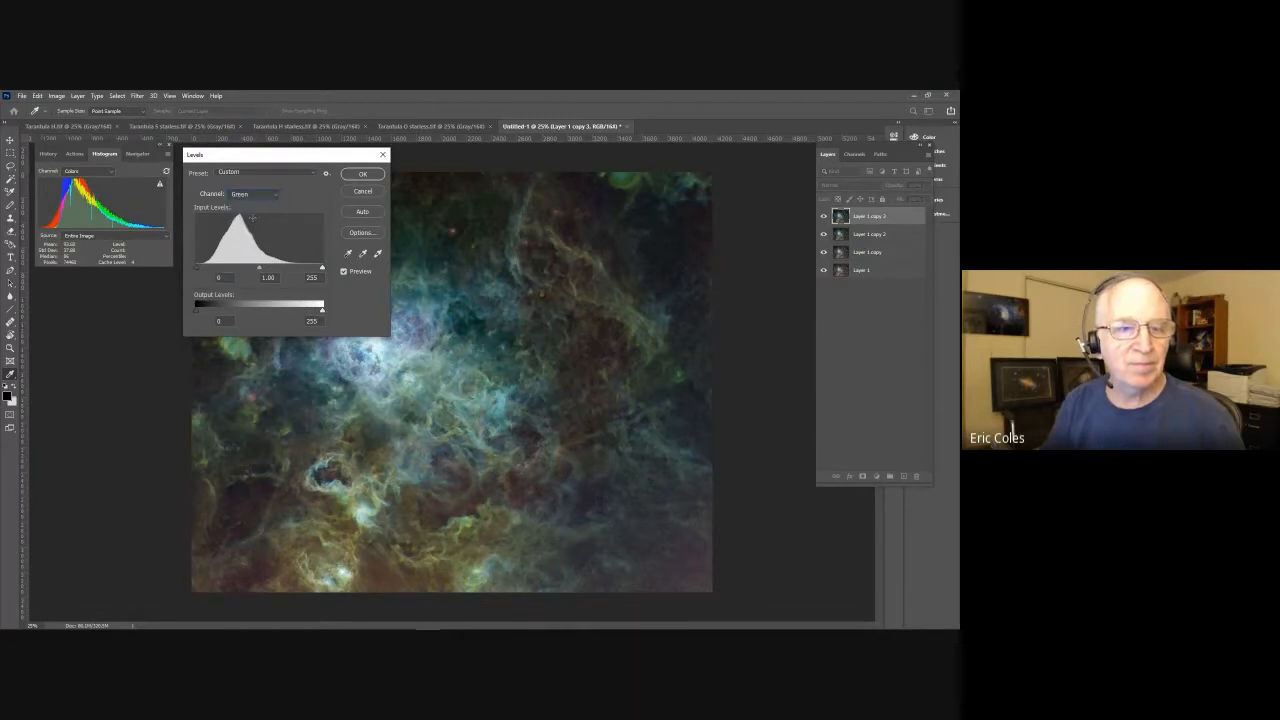
left_click_drag(201, 270, 262, 271)
Step: Set the Blue channel's input black point to 21 and its midtones to 1.45 to strengthen the nebula's blue
left_click(278, 195)
left_click(258, 231)
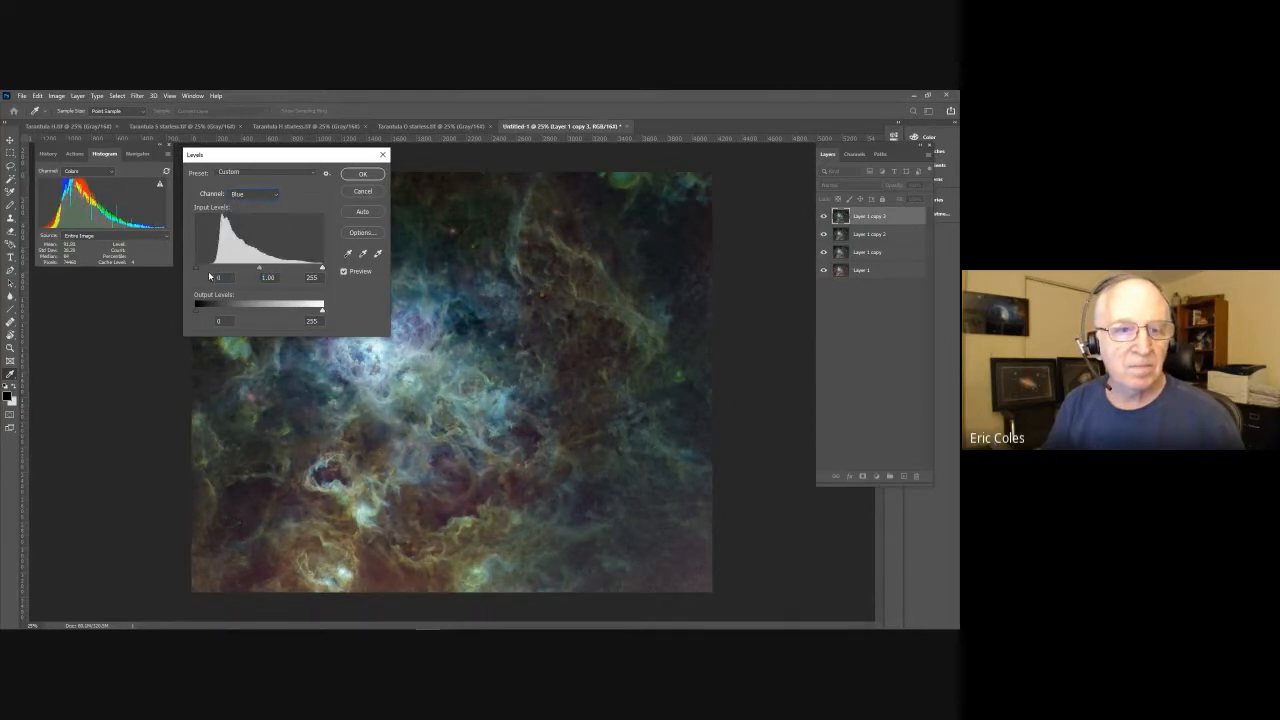
left_click_drag(196, 270, 206, 270)
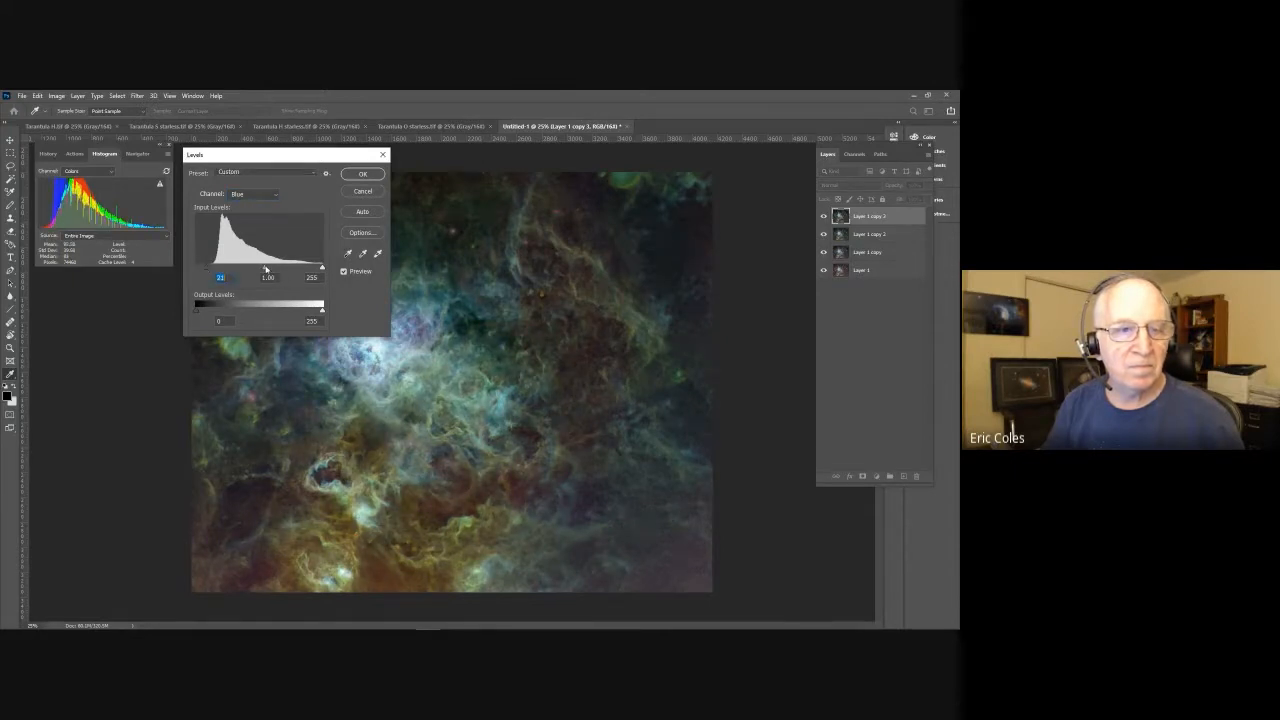
left_click_drag(265, 269, 250, 269)
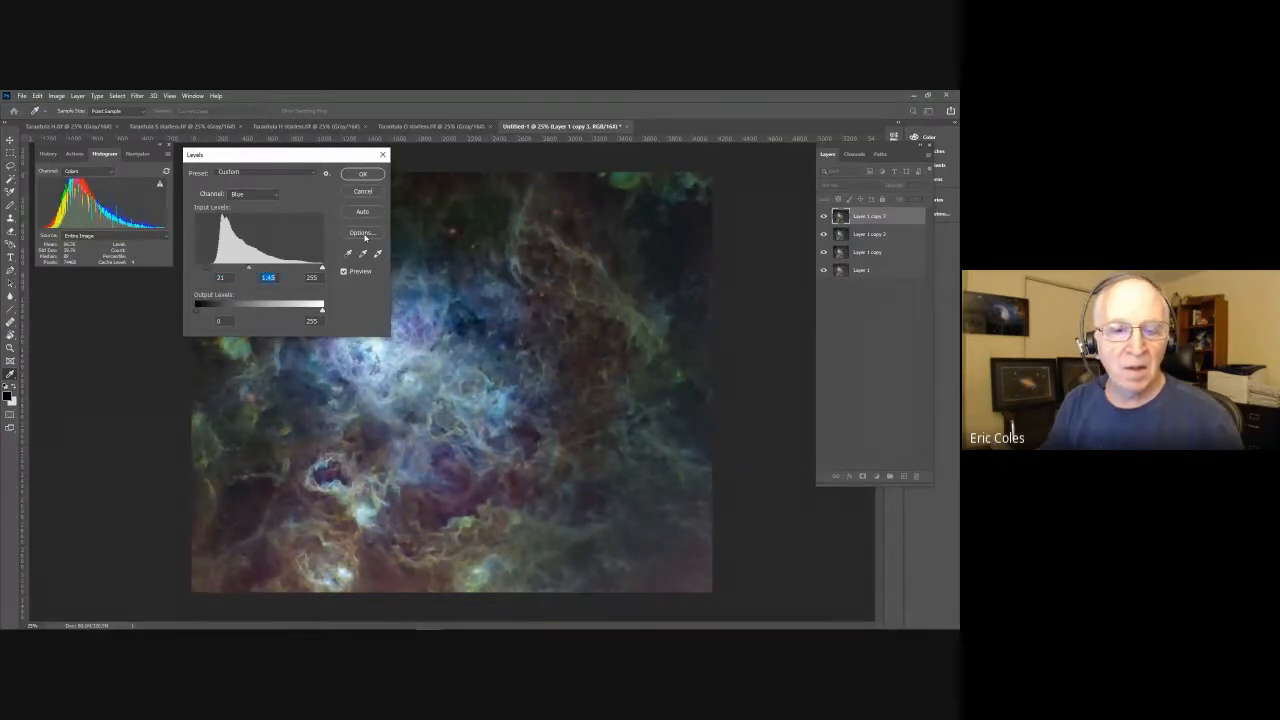
Step: Compare the nebula with and without the Levels preview, and apply the adjustment
left_click(343, 272)
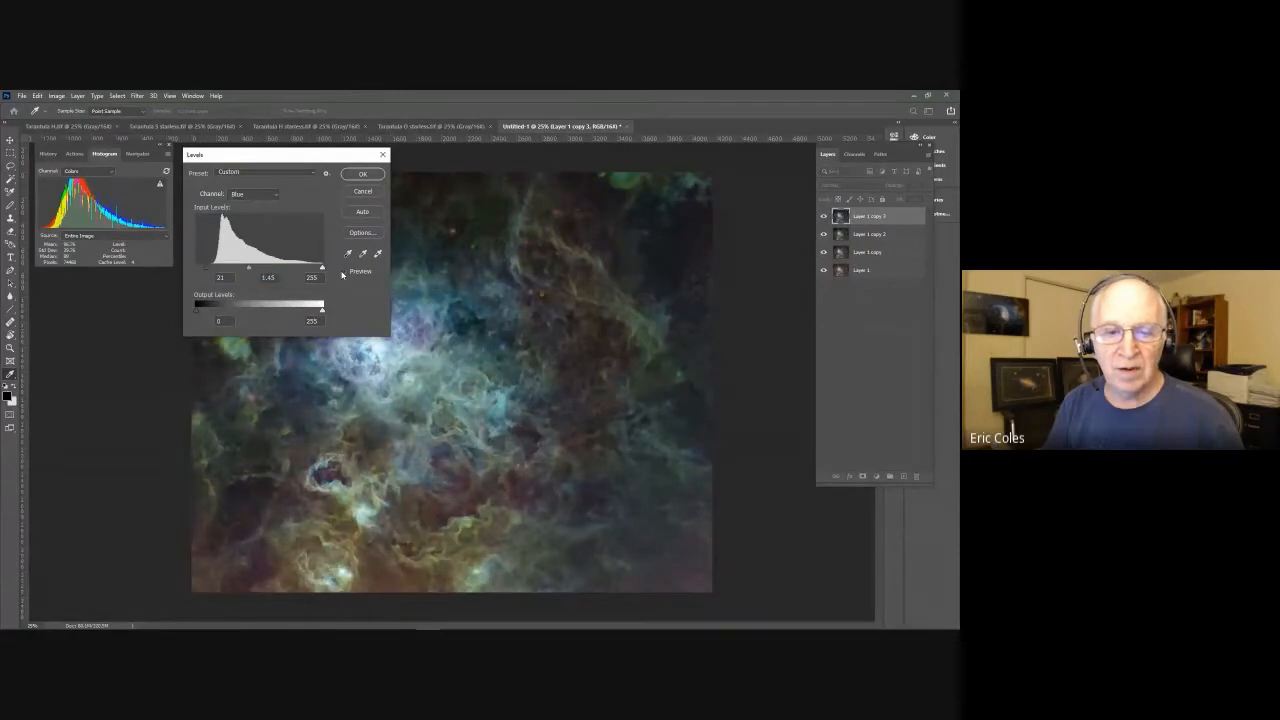
left_click(344, 271)
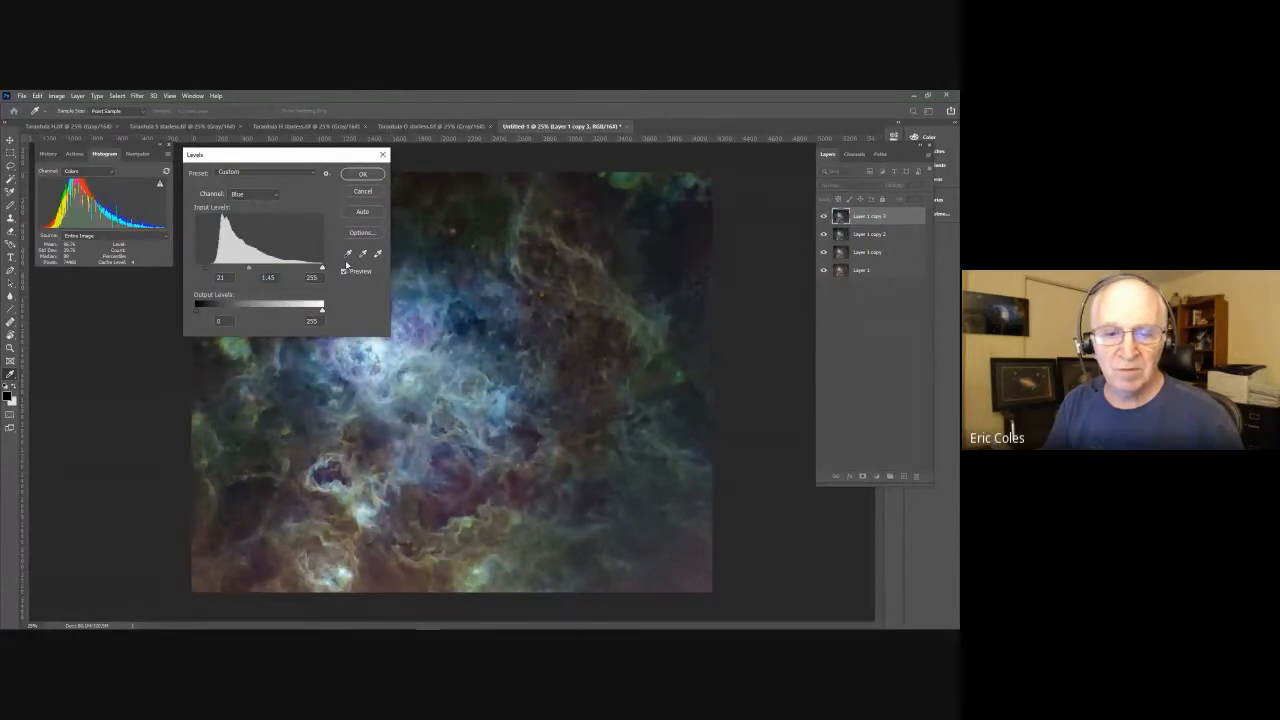
left_click(356, 176)
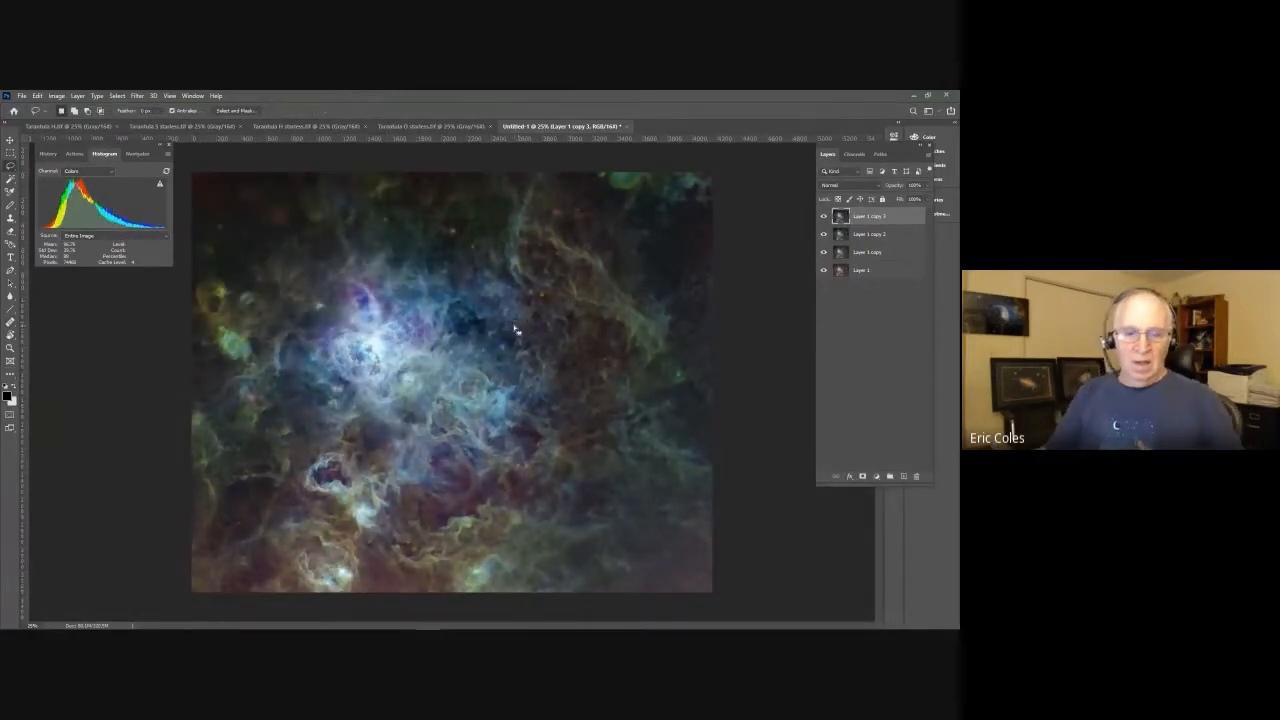
Step: Duplicate Layer 1 copy 3 on top and assign the Adobe RGB (1998) profile to the document after previewing sRGB
left_click_drag(907, 217, 904, 477)
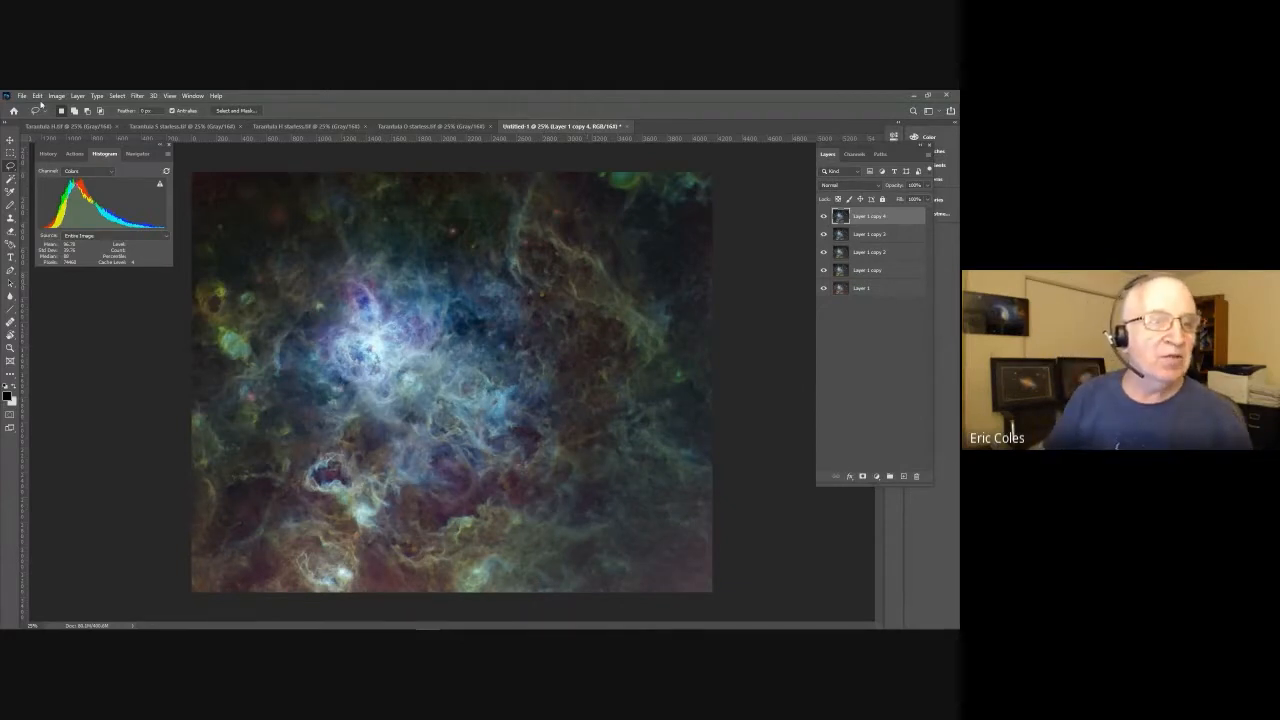
left_click(37, 96)
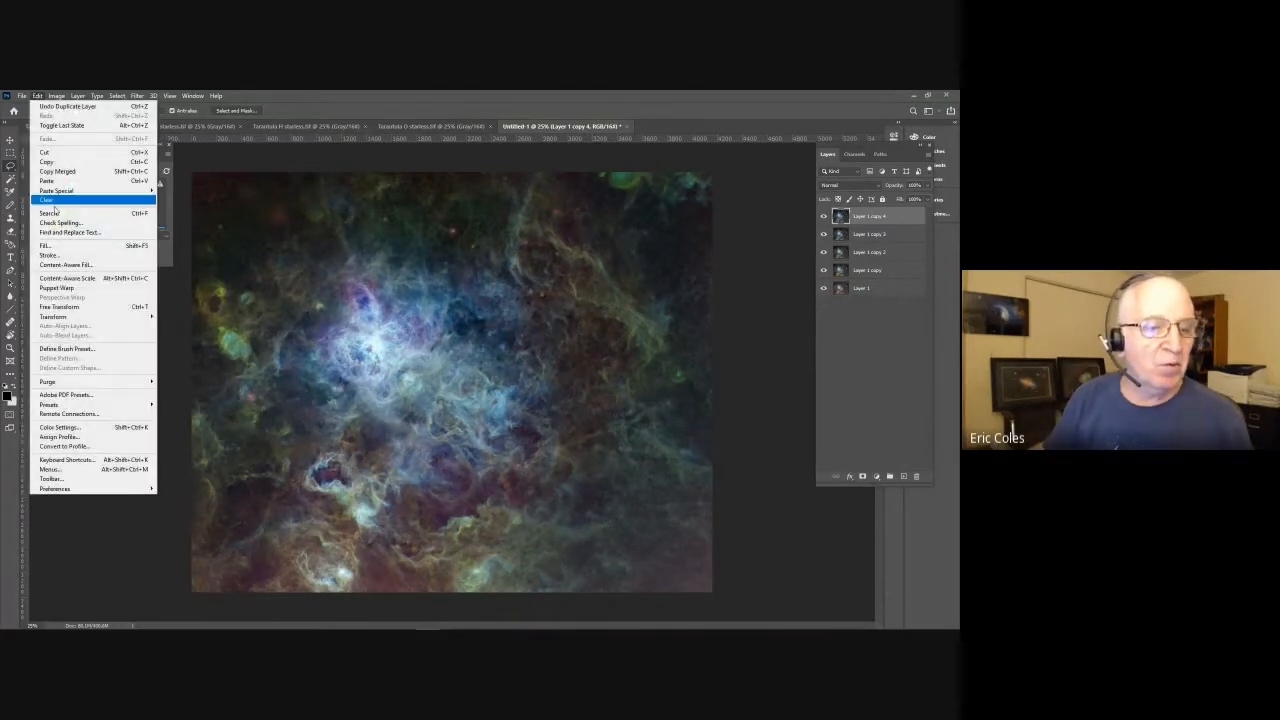
left_click(60, 437)
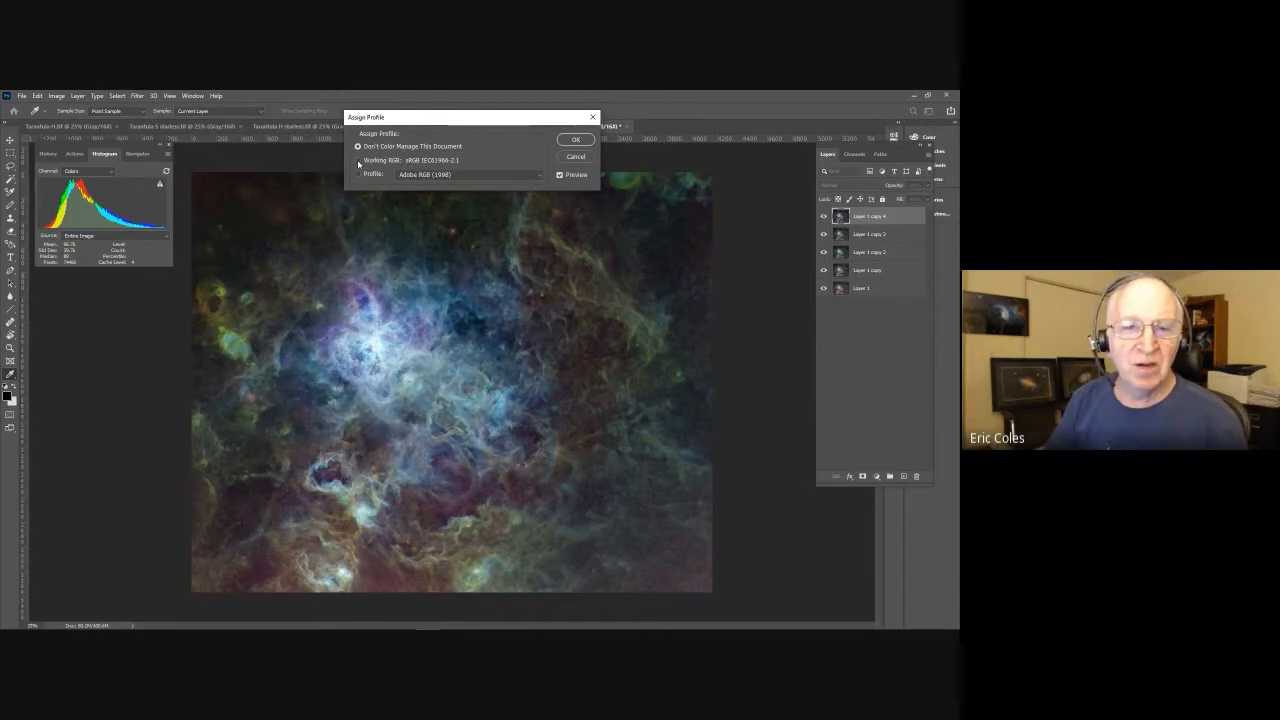
left_click(358, 161)
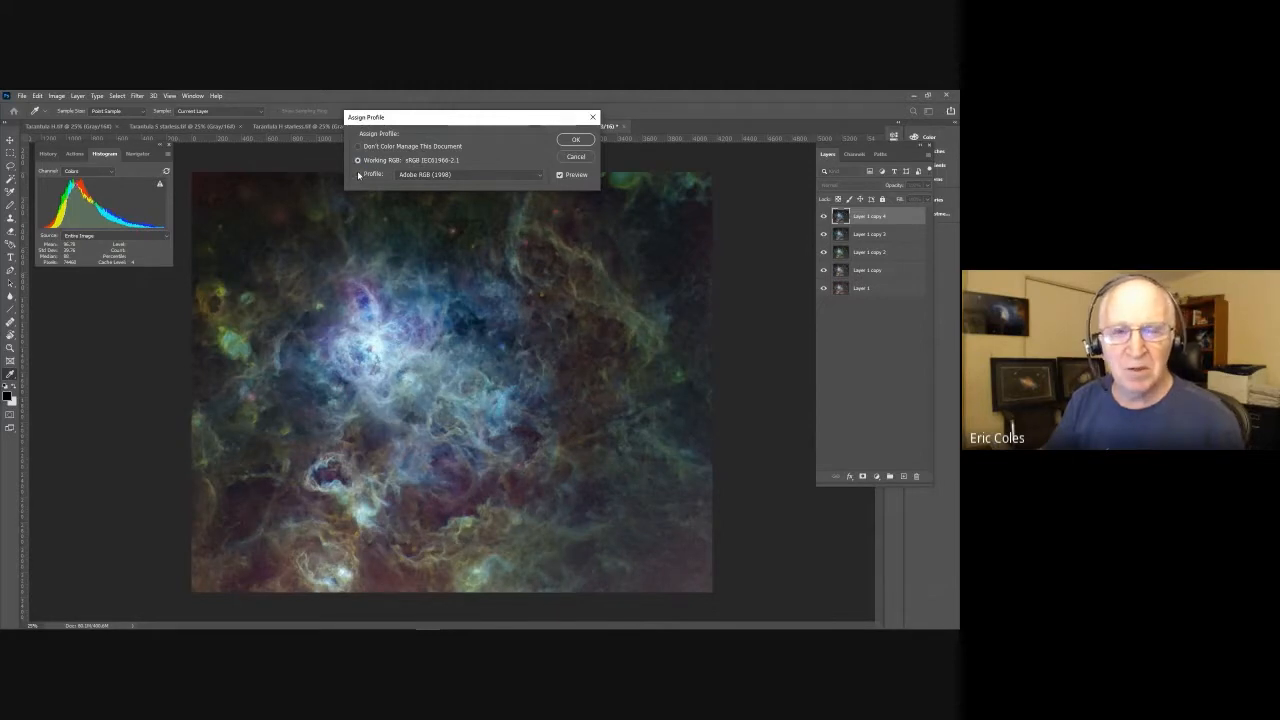
left_click(358, 175)
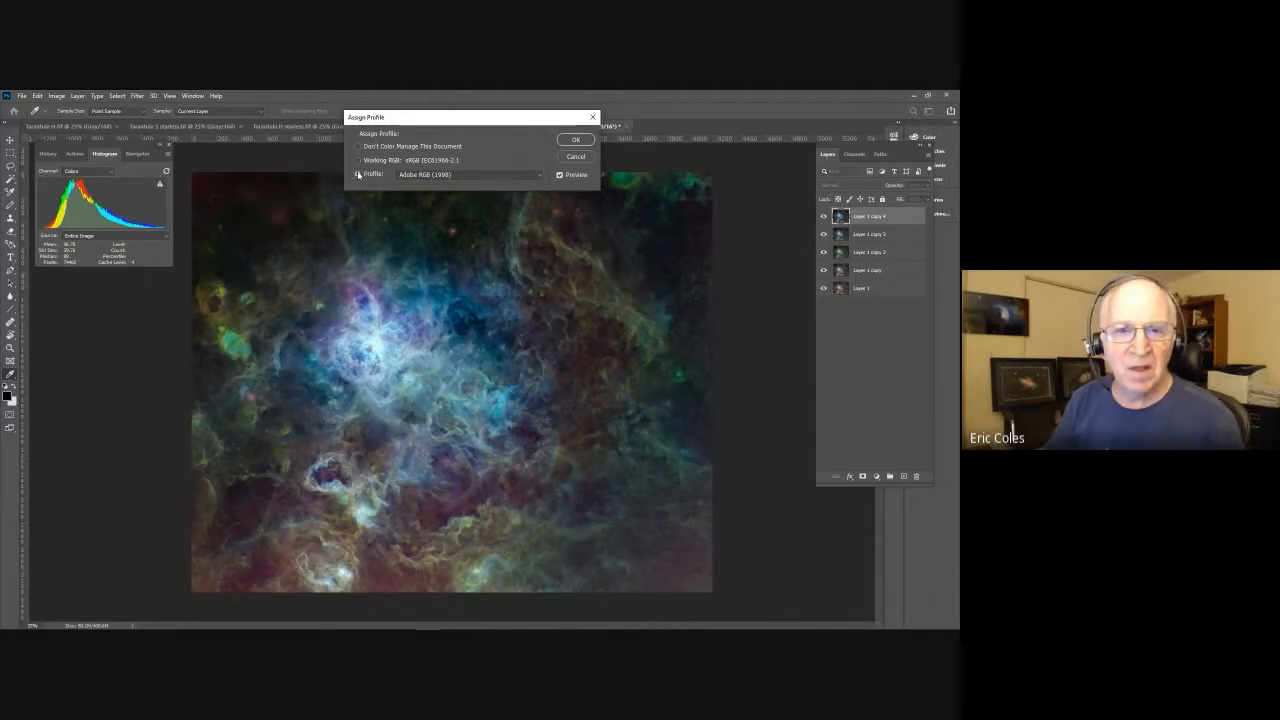
left_click(570, 142)
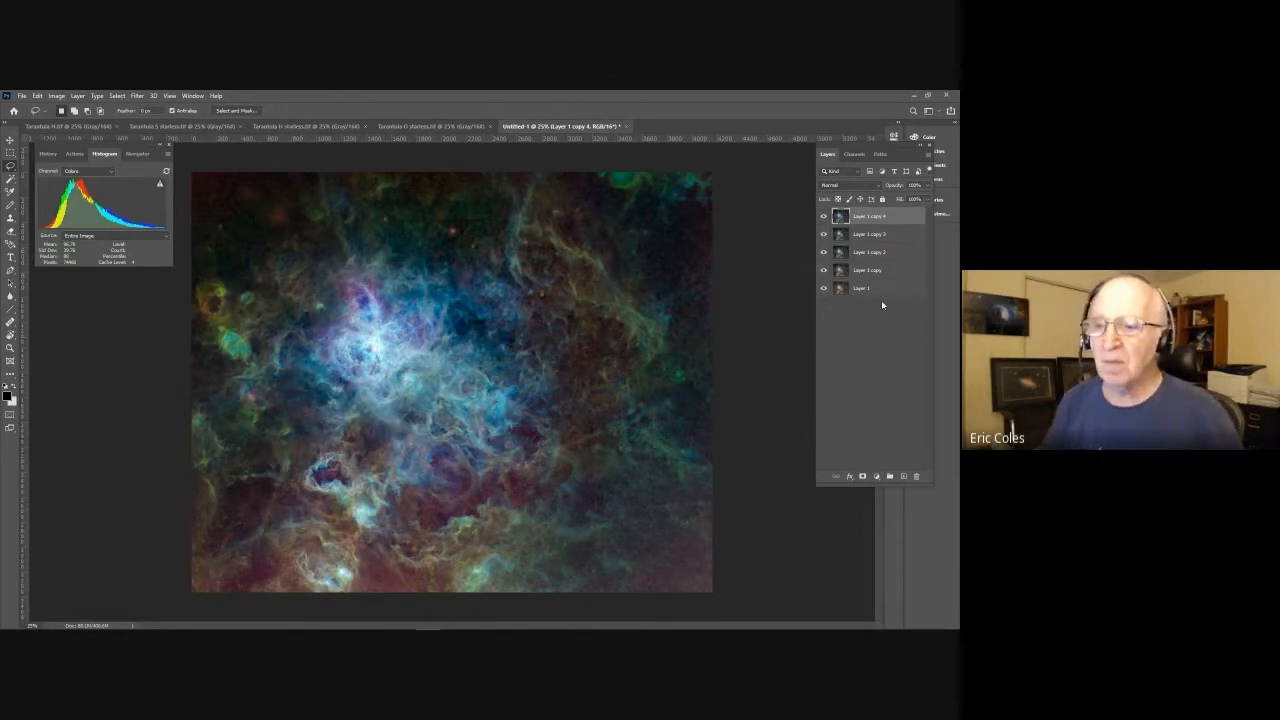
Step: Duplicate Layer 1 copy 4 as a new layer on top and clear the hidden selection
left_click_drag(899, 216, 903, 476)
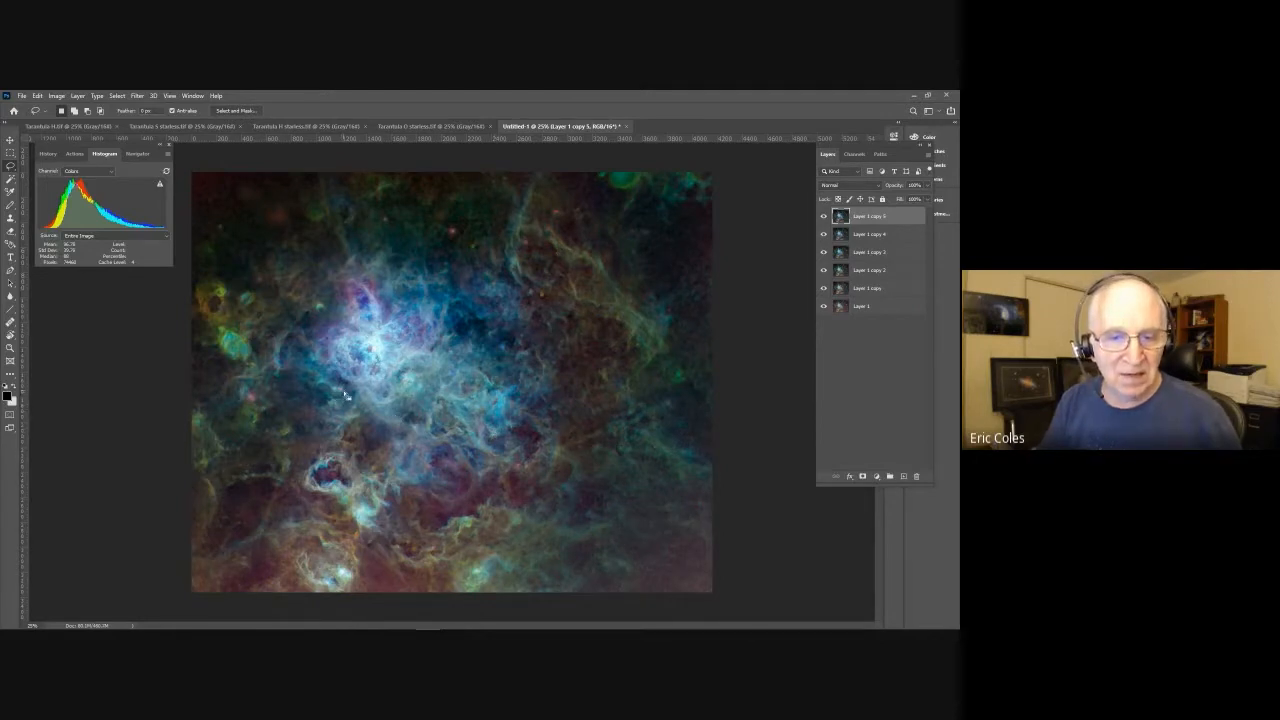
mouse_move(346, 397)
left_mouse_down()
mouse_move(350, 368)
mouse_move(362, 382)
left_mouse_up()
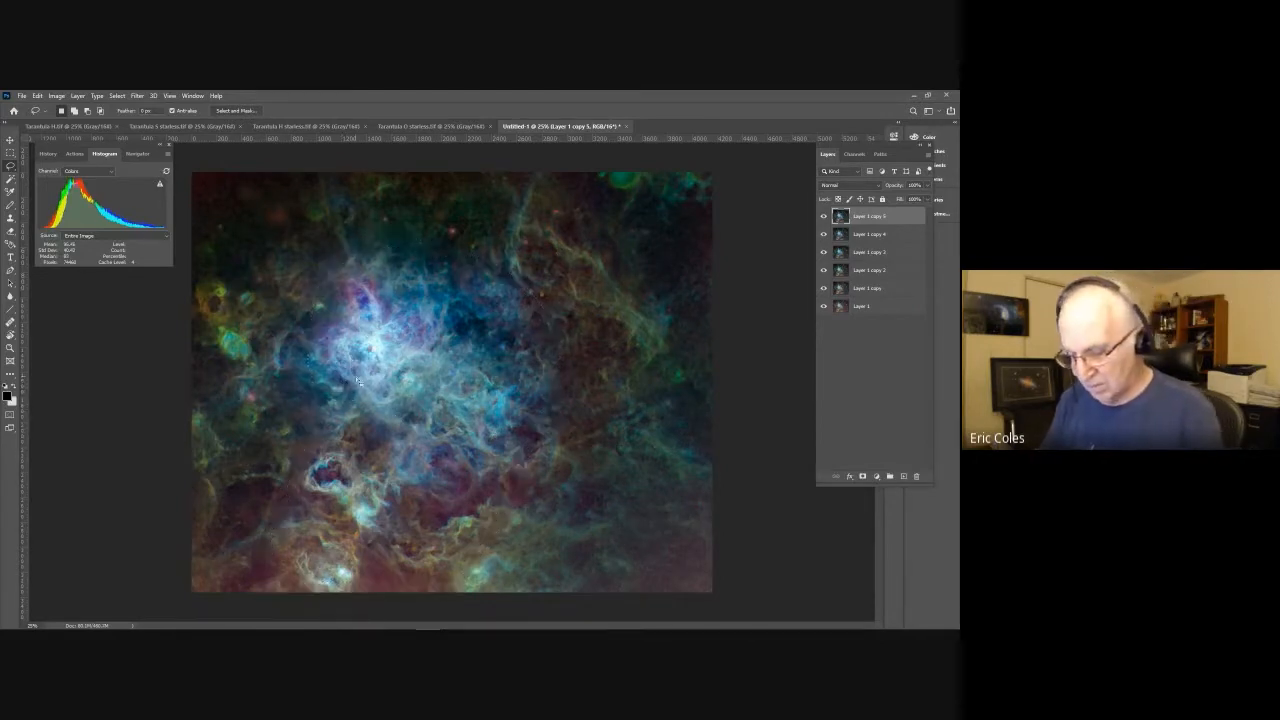
left_click(362, 382)
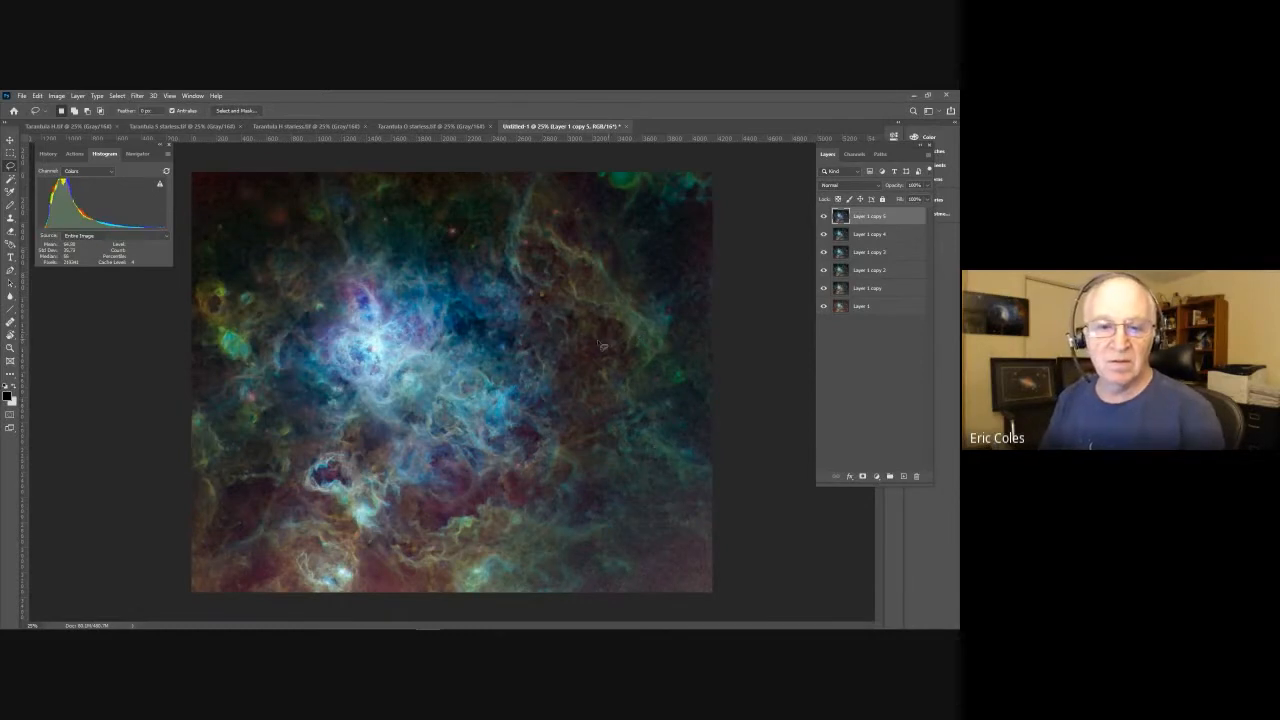
Step: Lasso the bright central nebula together with the small ring-shaped cloud below it, feather the selection, and hide its outline
mouse_move(348, 396)
left_mouse_down()
mouse_move(314, 366)
mouse_move(328, 285)
mouse_move(372, 260)
mouse_move(506, 325)
mouse_move(530, 402)
mouse_move(521, 424)
mouse_move(354, 520)
mouse_move(296, 490)
mouse_move(338, 395)
left_mouse_up()
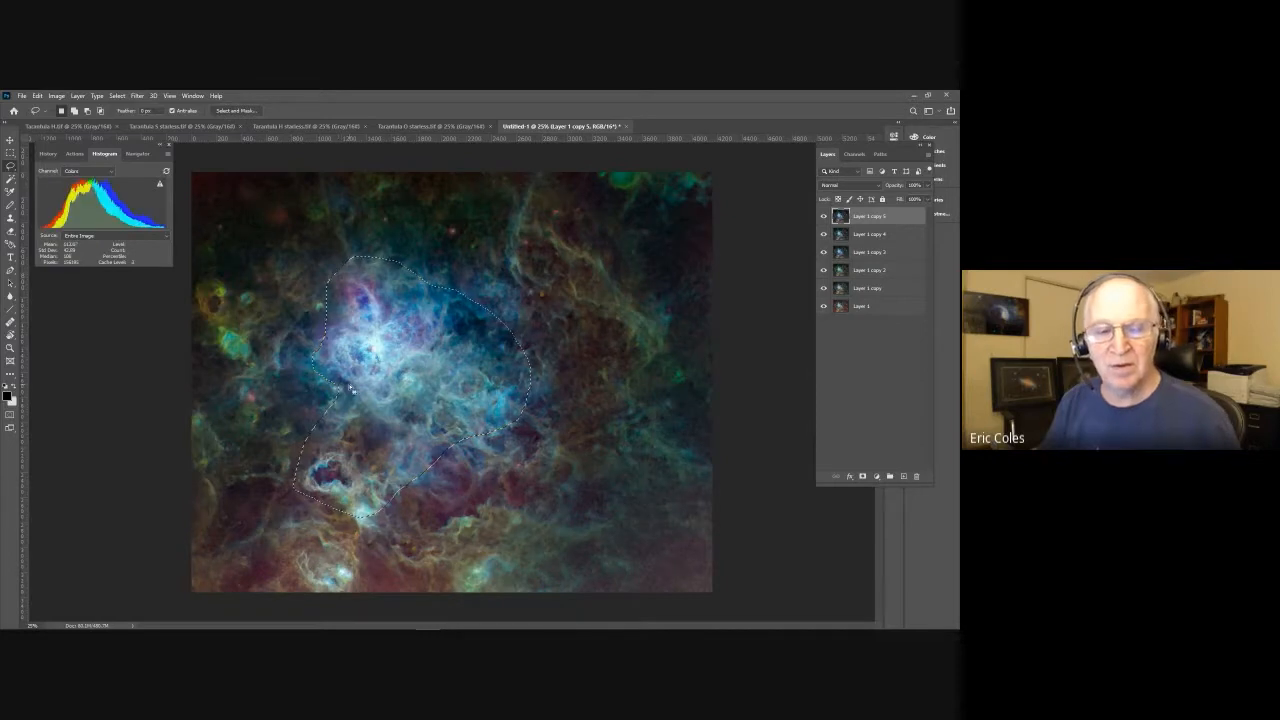
left_click(118, 96)
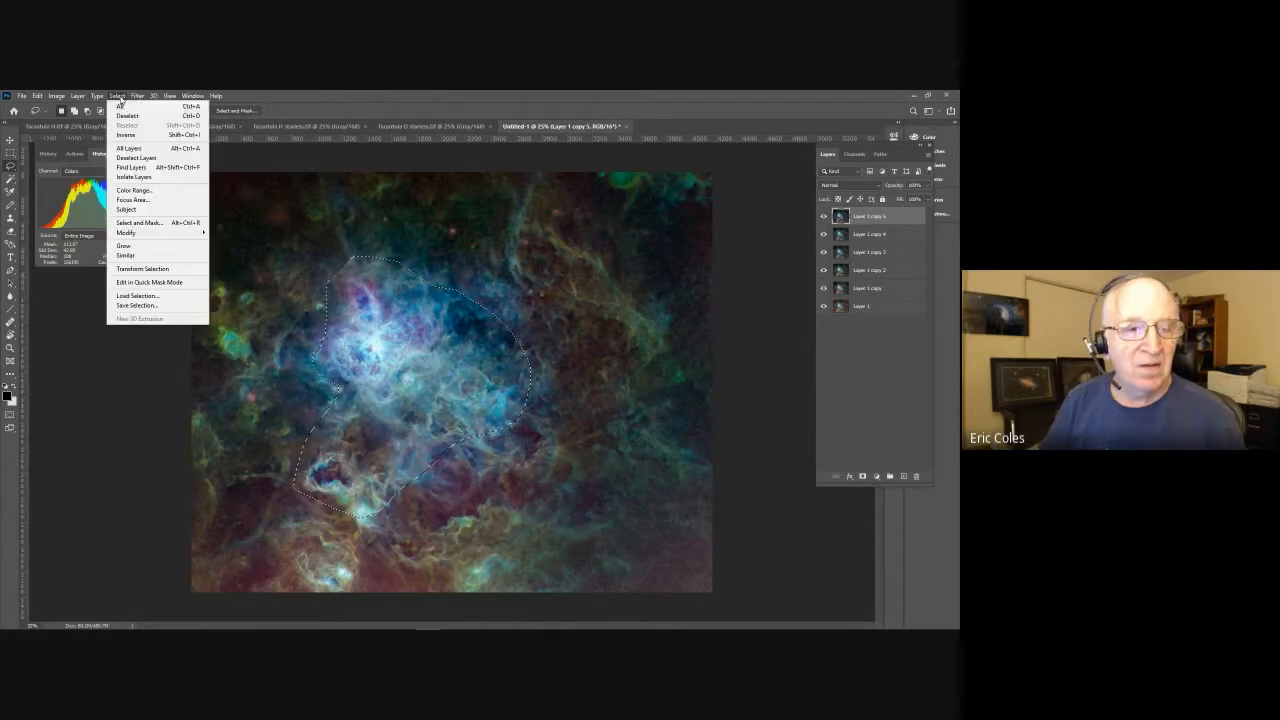
mouse_move(151, 239)
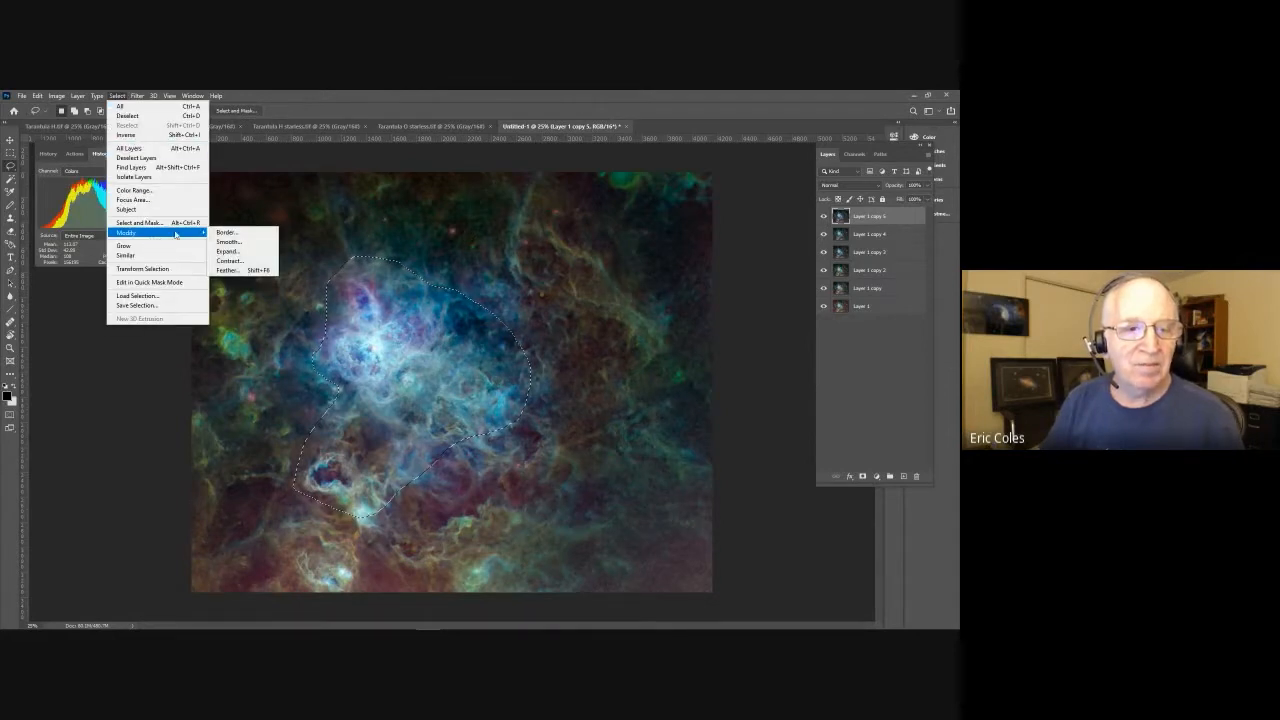
left_click(230, 270)
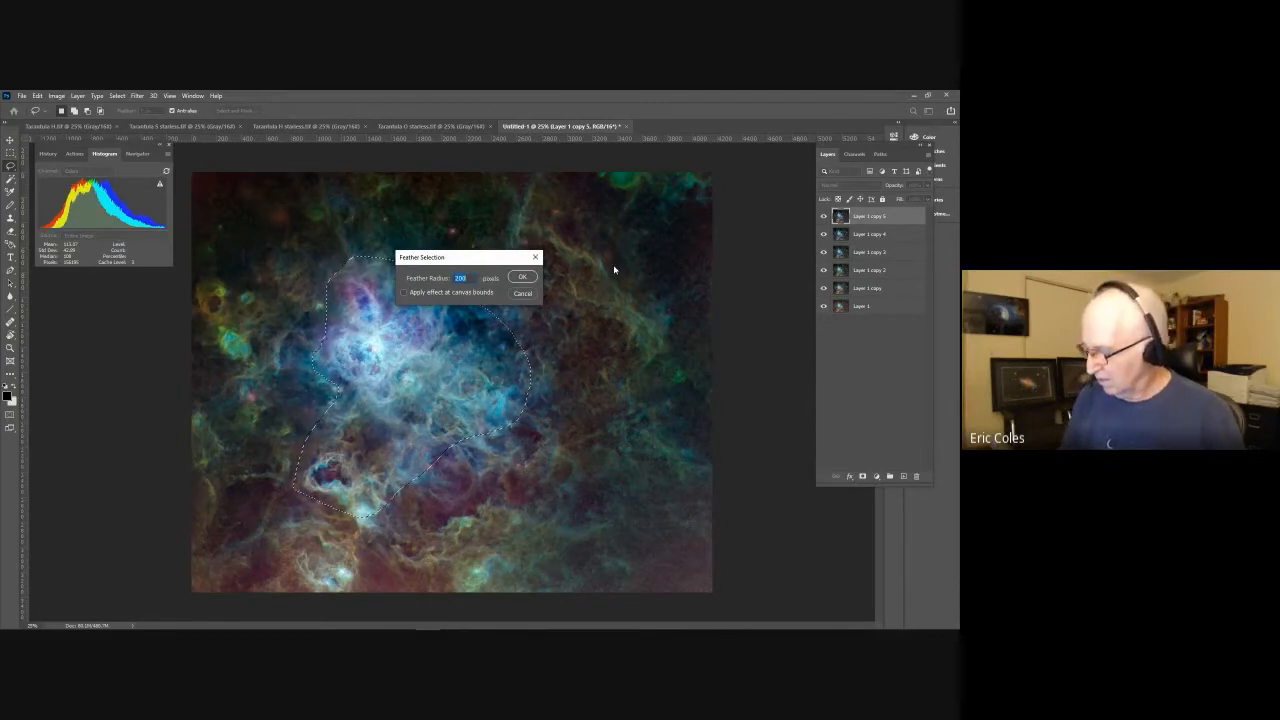
key("Return")
key("ctrl+d")
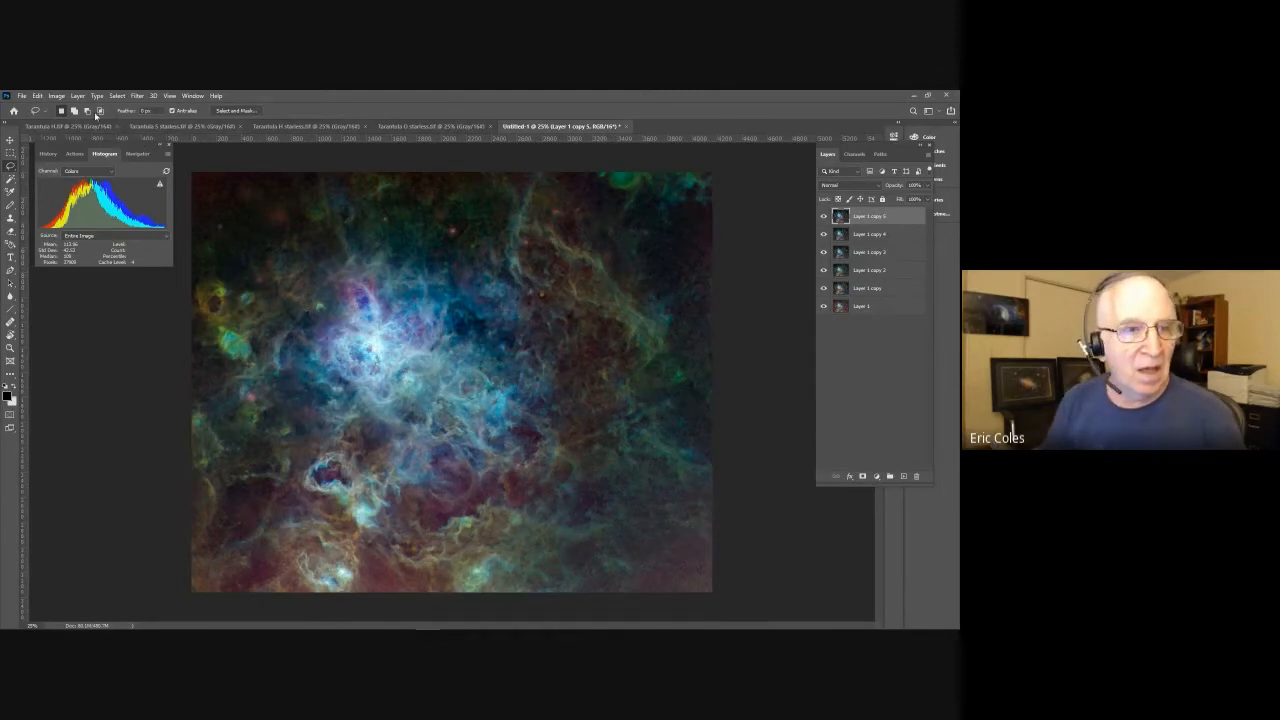
Step: Start a Levels adjustment on the feathered region and raise the Red channel's midtones to 1.18
left_click(57, 95)
mouse_move(62, 120)
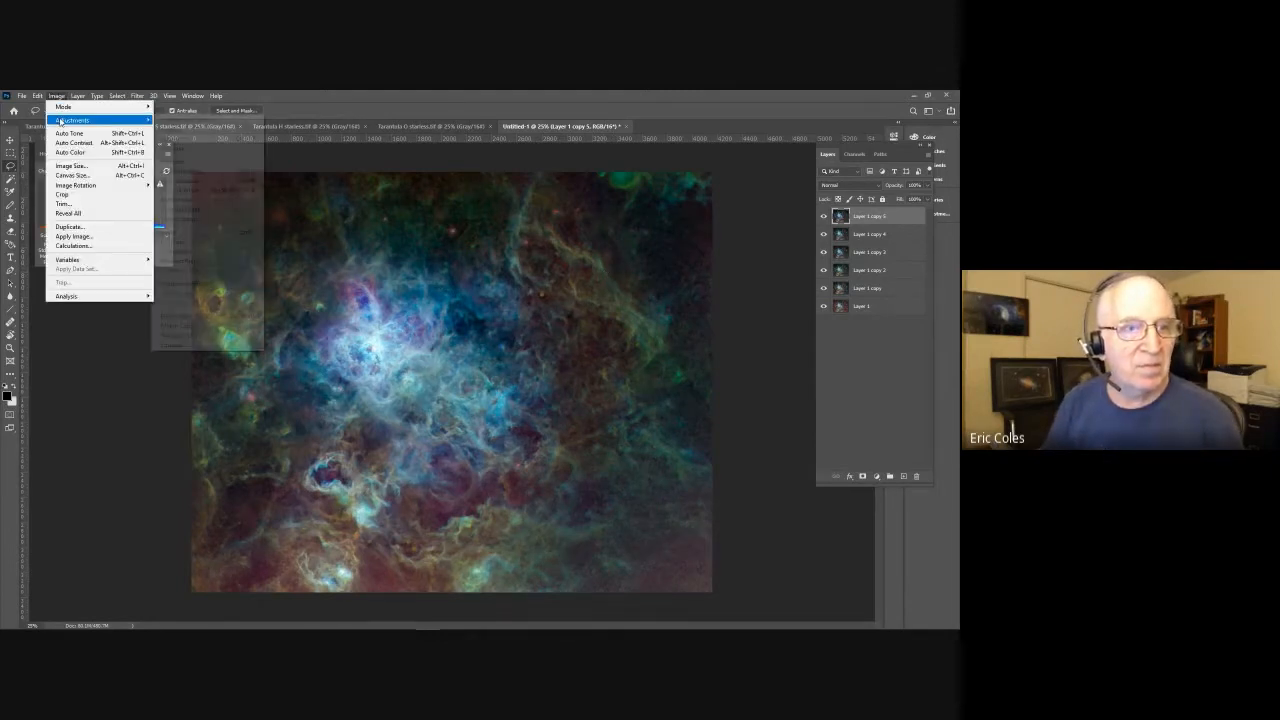
left_click(182, 130)
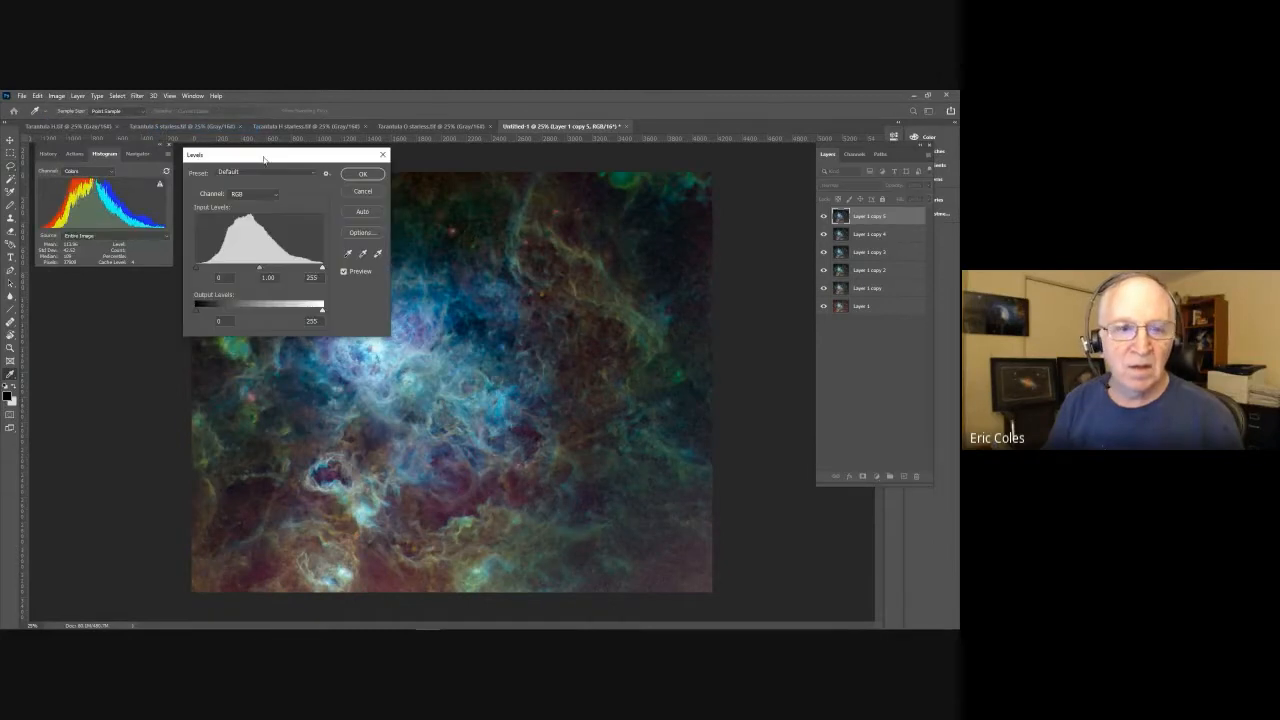
left_click_drag(264, 157, 645, 184)
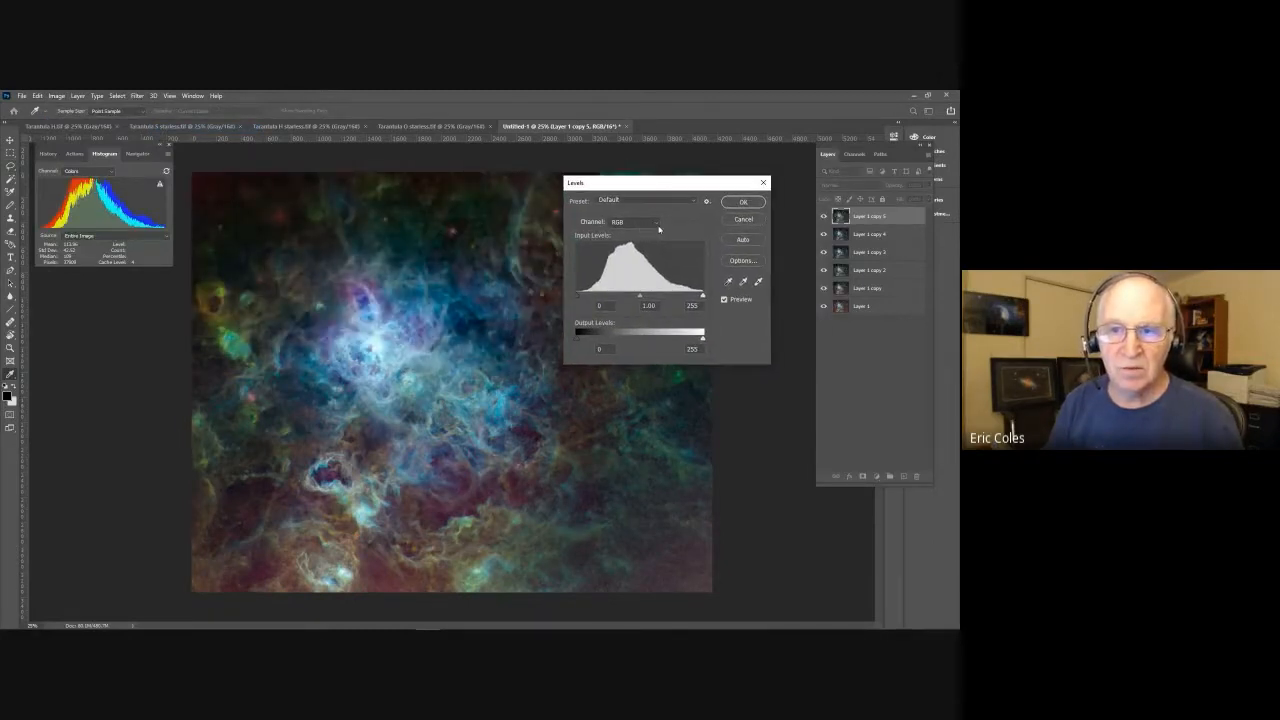
left_click(657, 223)
left_click(624, 236)
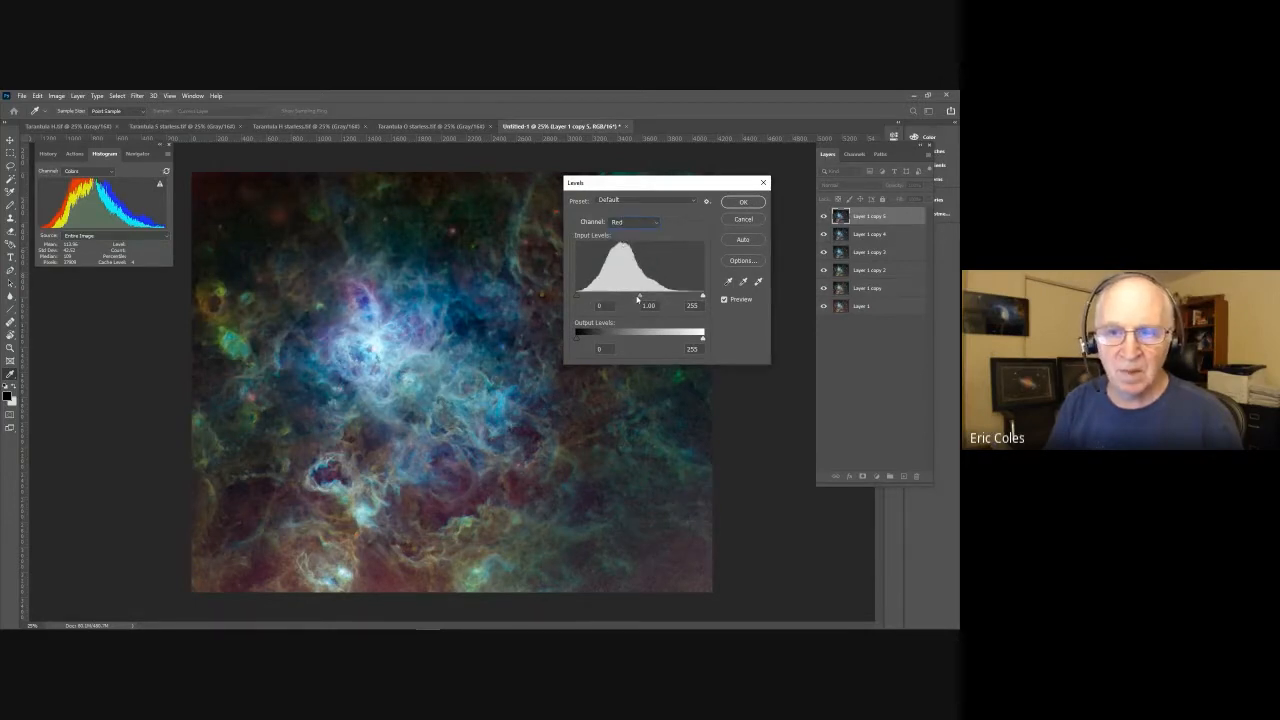
left_click_drag(639, 297, 638, 297)
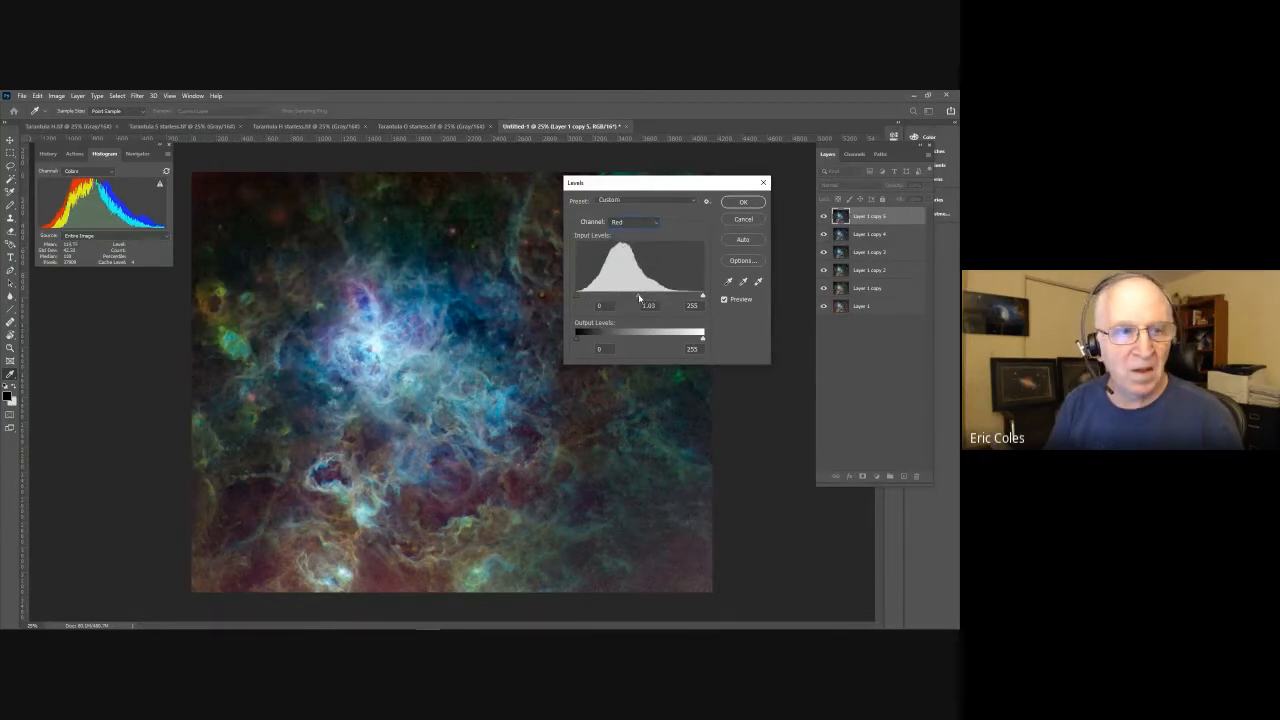
left_click_drag(638, 297, 633, 297)
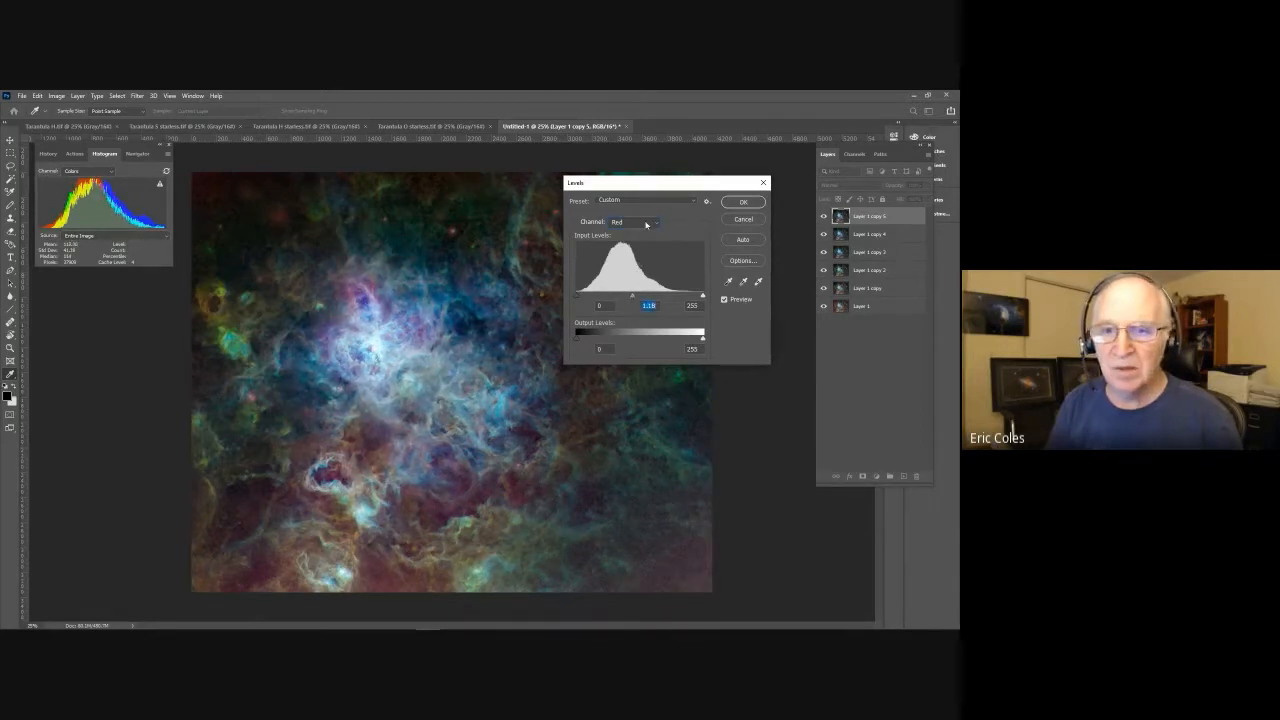
Step: Set the Green channel's input black point to 15 and its midtones to 1.10 in Levels
left_click(655, 223)
left_click(636, 253)
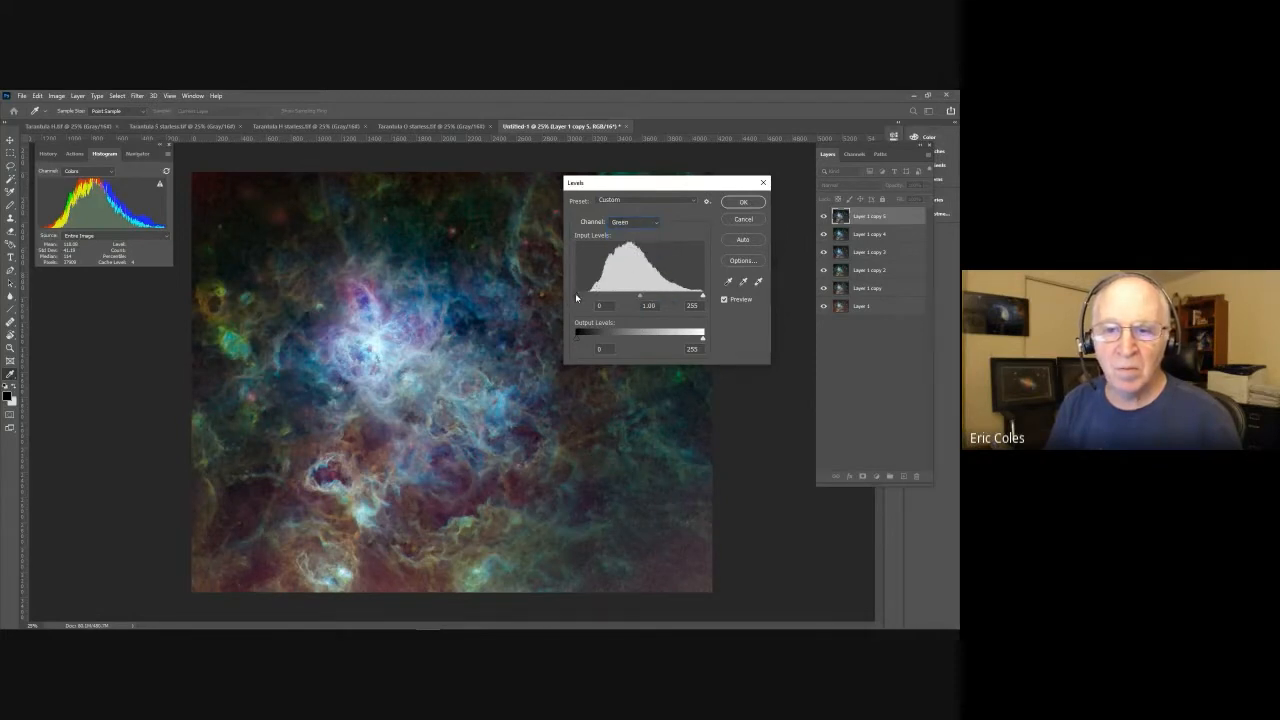
left_click_drag(577, 296, 639, 297)
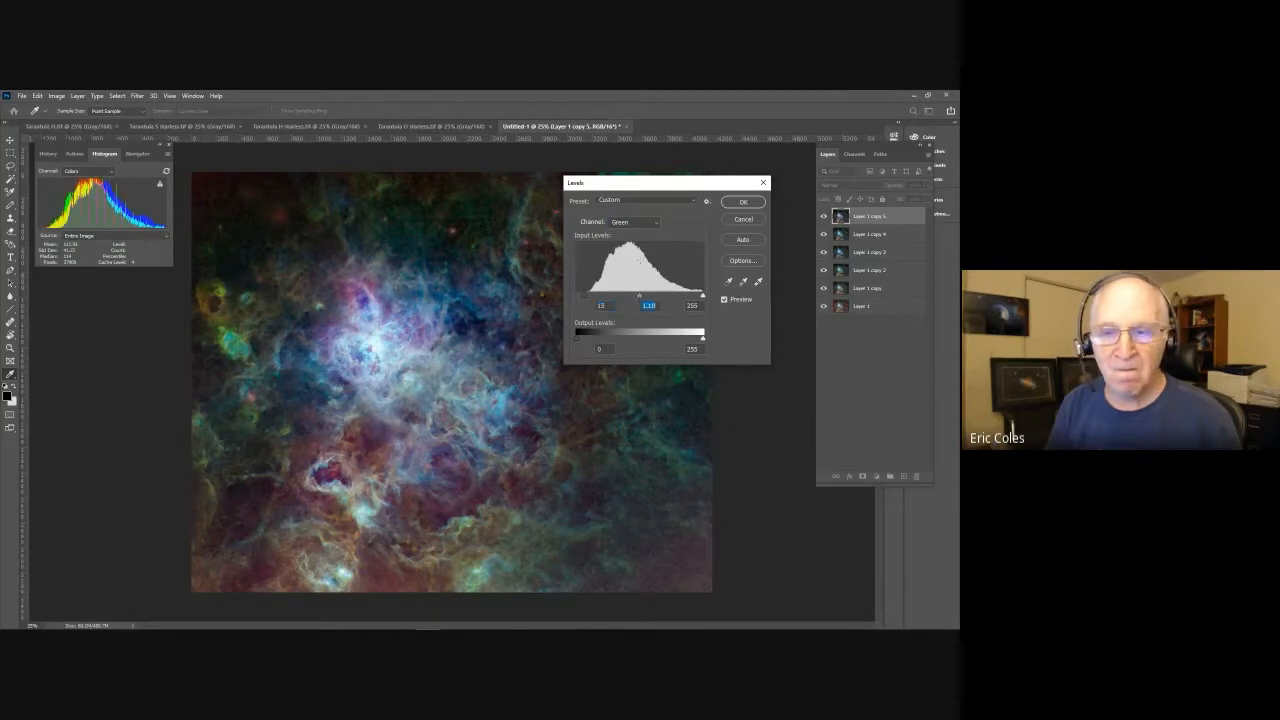
Step: Set the Blue channel's input black point to 27 and apply the Levels adjustment
left_click(658, 223)
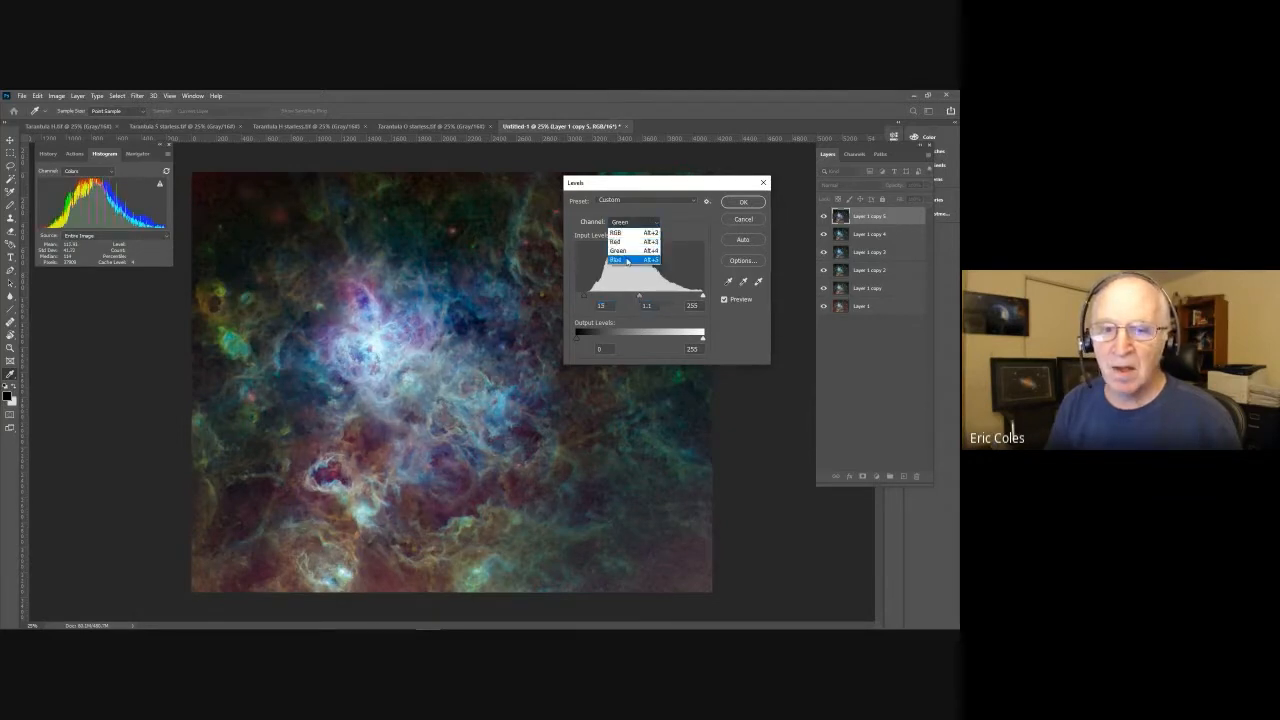
left_click(627, 261)
left_click_drag(580, 298, 591, 296)
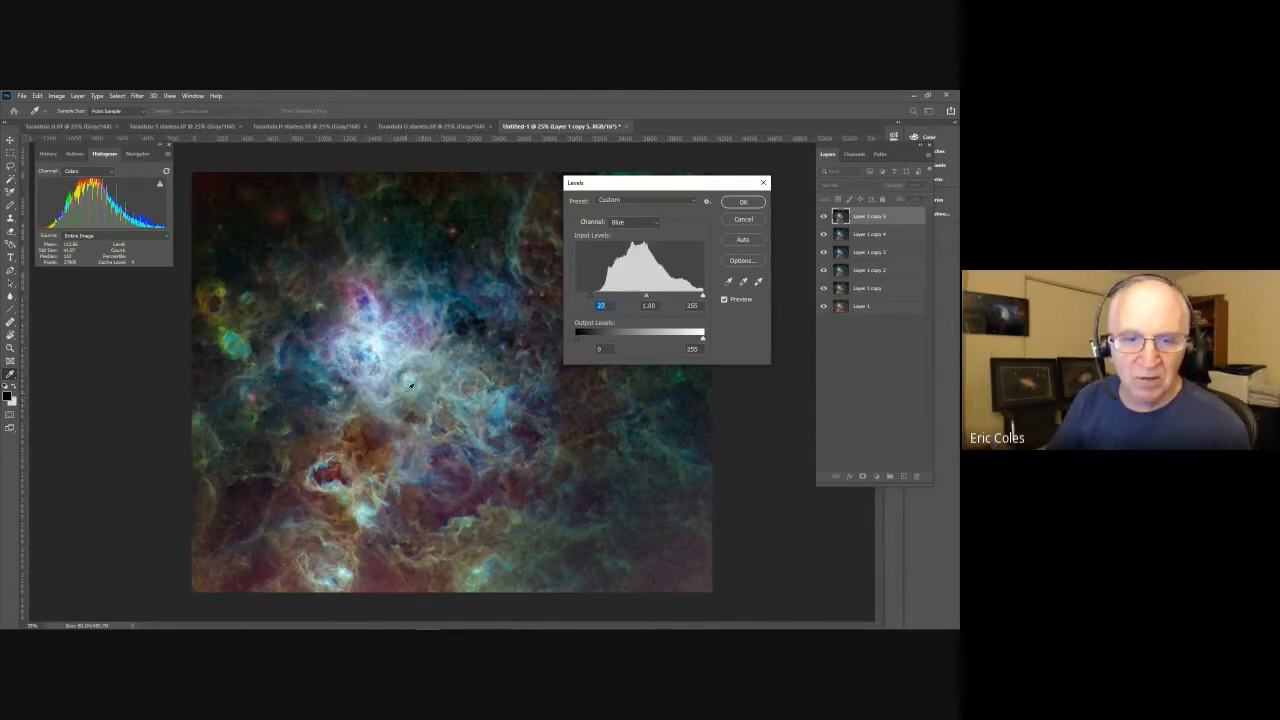
left_click(742, 204)
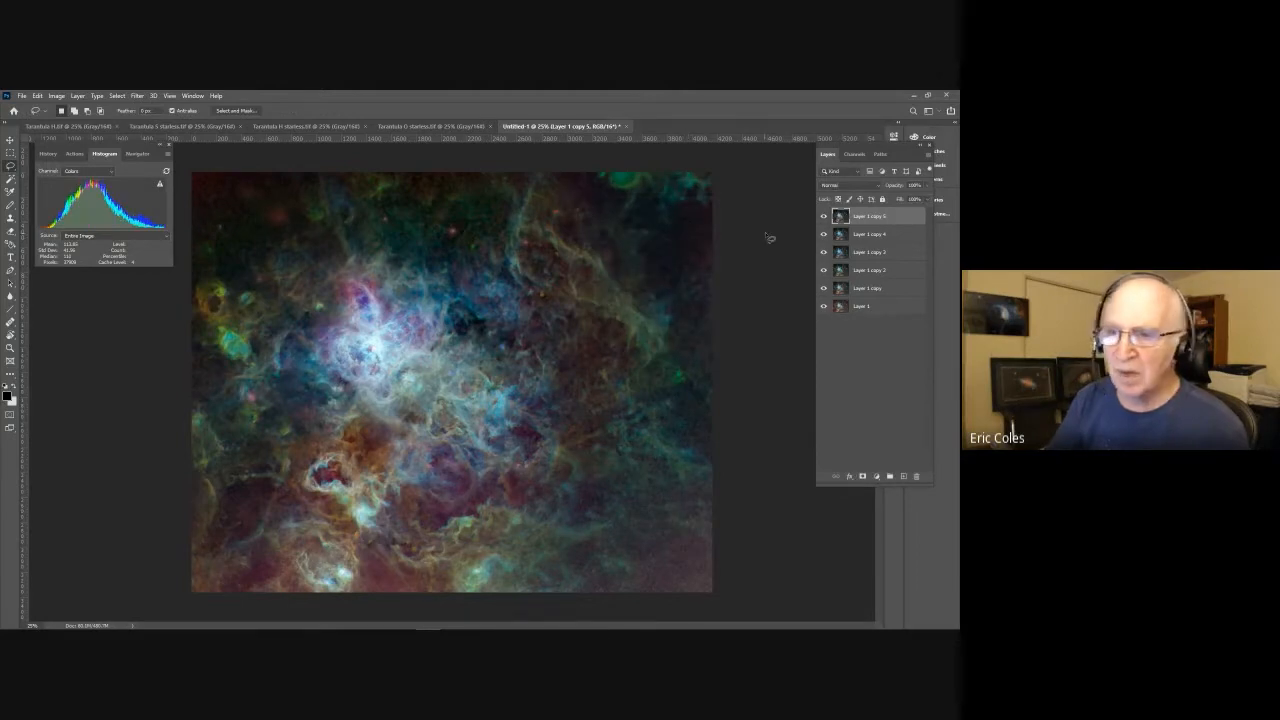
Step: Duplicate Layer 1 copy 5 as a new top layer and lasso closely around the nebula's bright core and purple plume
left_click_drag(896, 217, 903, 476)
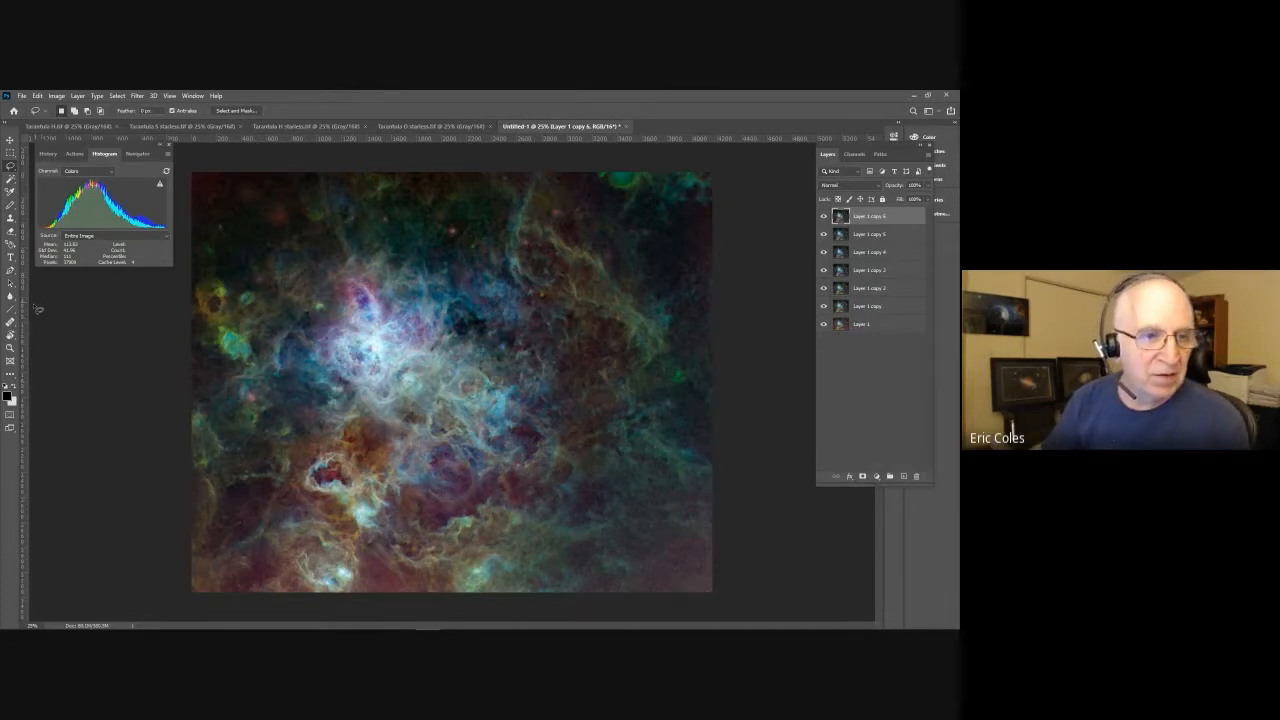
left_click(11, 349)
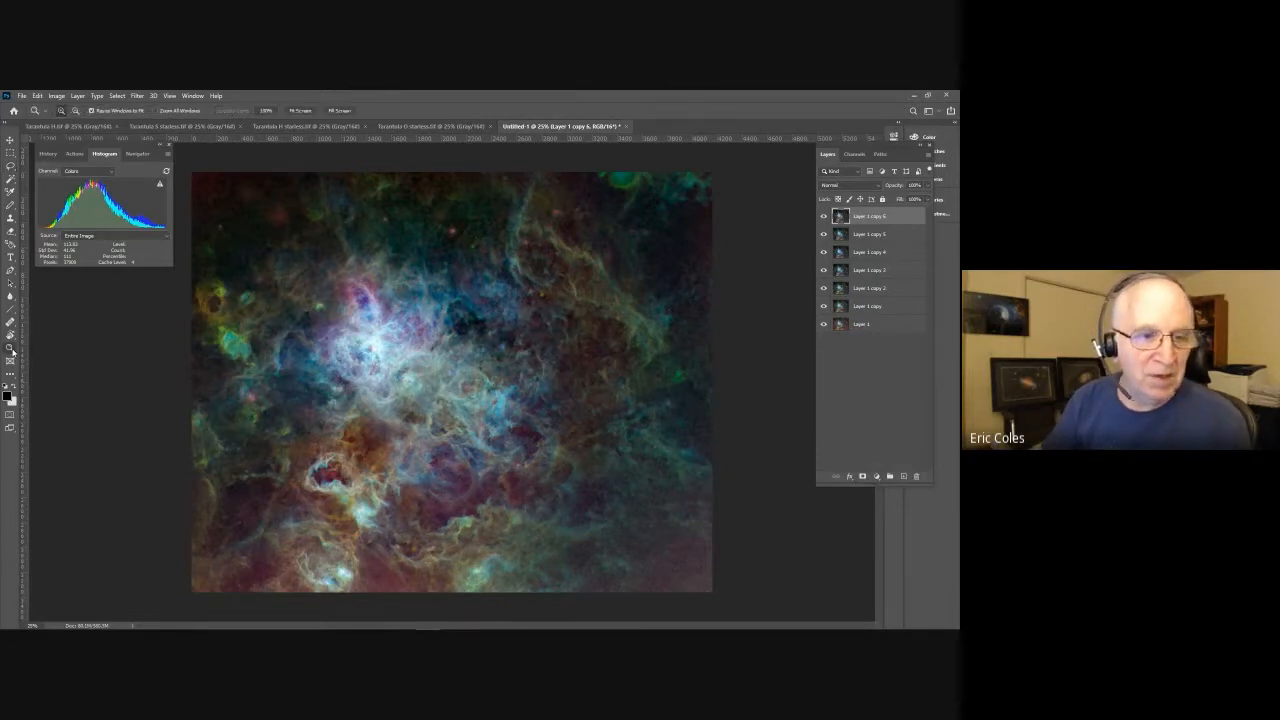
left_click(344, 315)
left_click(344, 315)
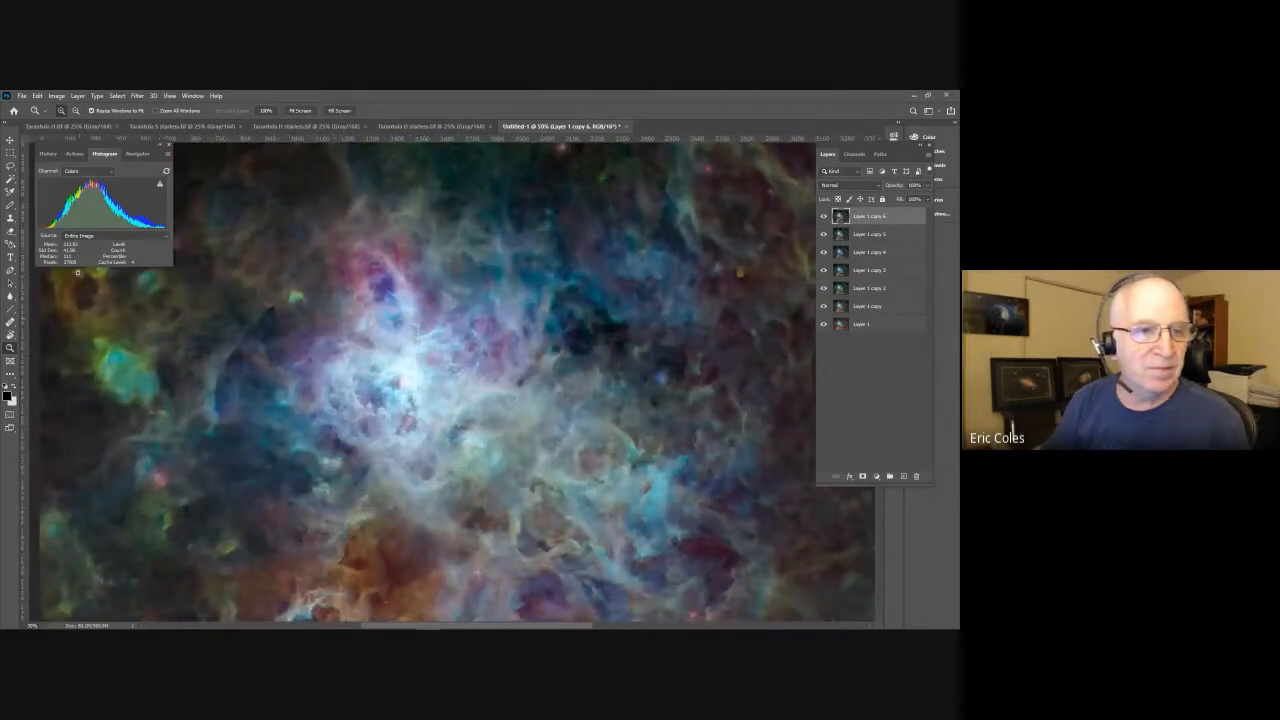
left_click(10, 166)
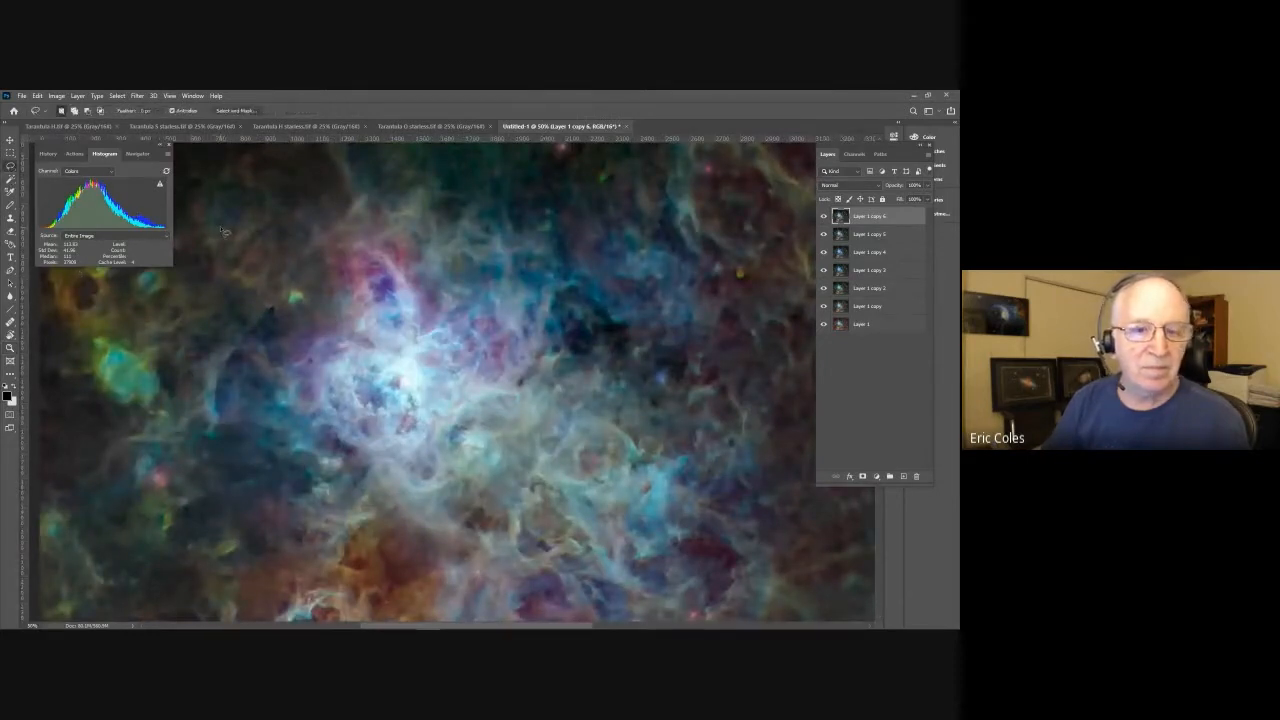
mouse_move(316, 332)
left_mouse_down()
mouse_move(332, 253)
mouse_move(354, 220)
mouse_move(439, 262)
mouse_move(548, 282)
mouse_move(584, 358)
mouse_move(485, 440)
mouse_move(445, 497)
mouse_move(389, 490)
mouse_move(297, 442)
mouse_move(278, 367)
mouse_move(322, 318)
left_mouse_up()
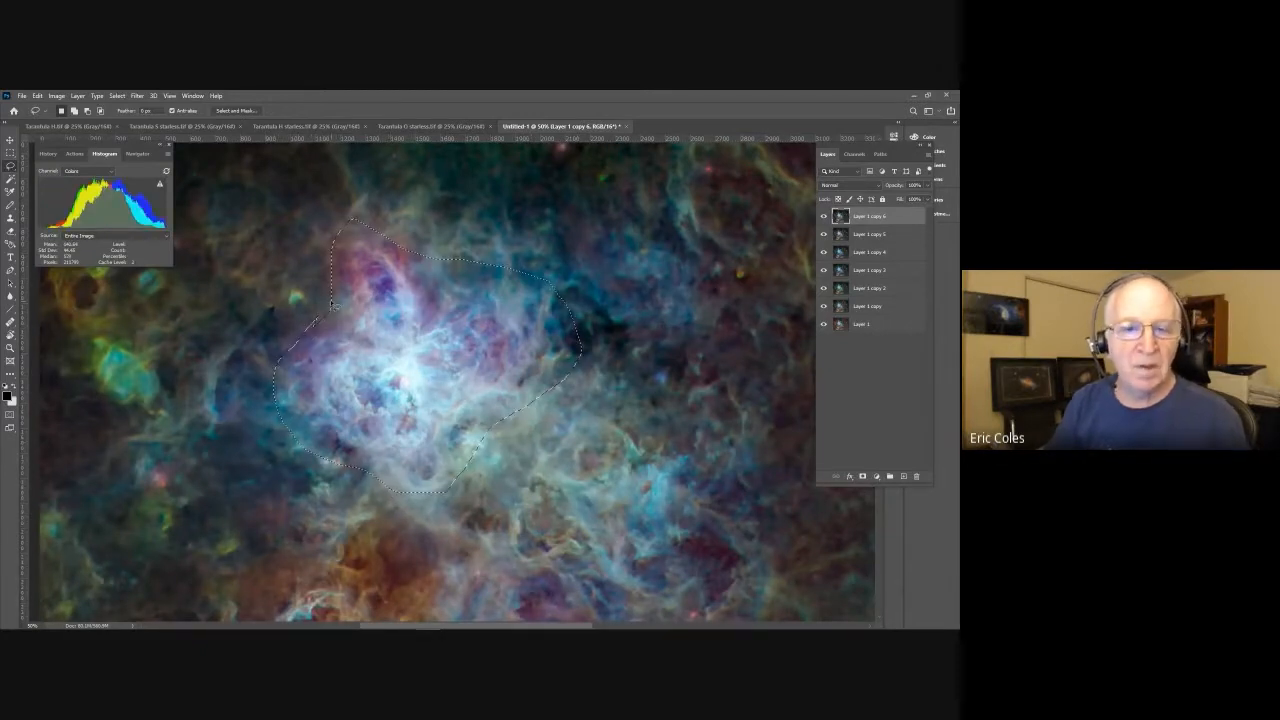
Step: Feather the selection around the nebula's core and hide its outline
left_click(137, 96)
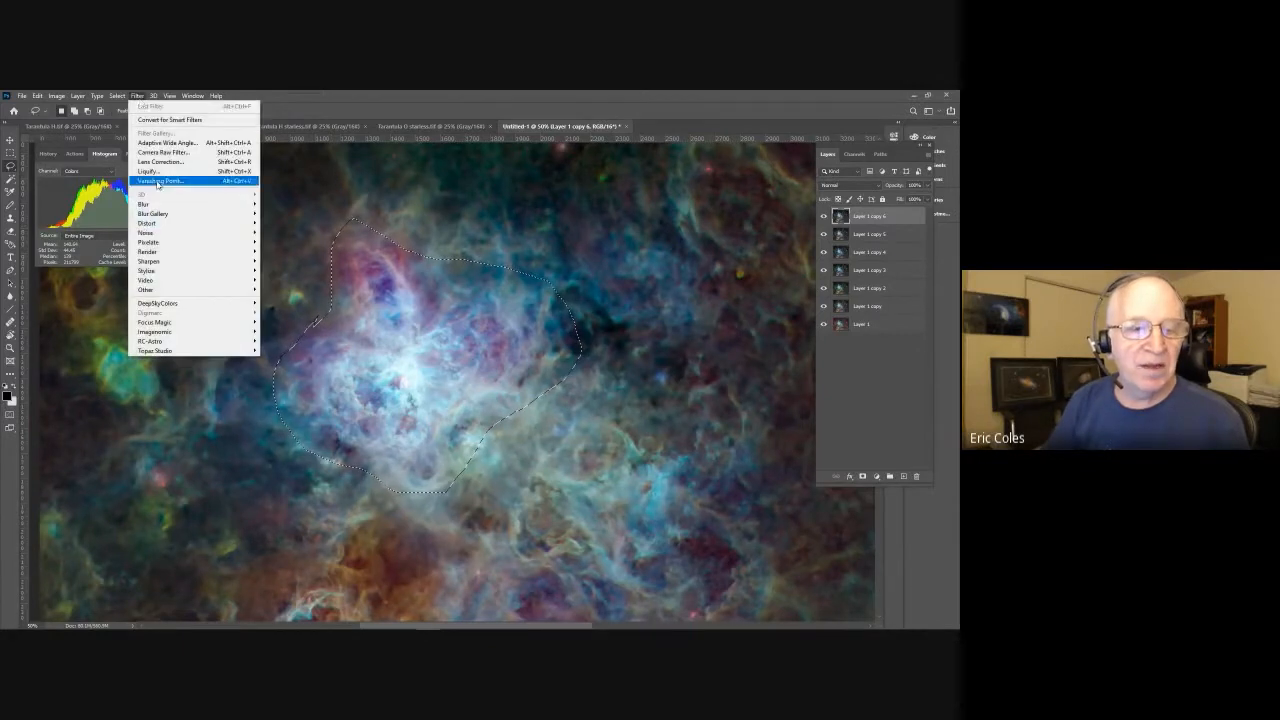
mouse_move(160, 292)
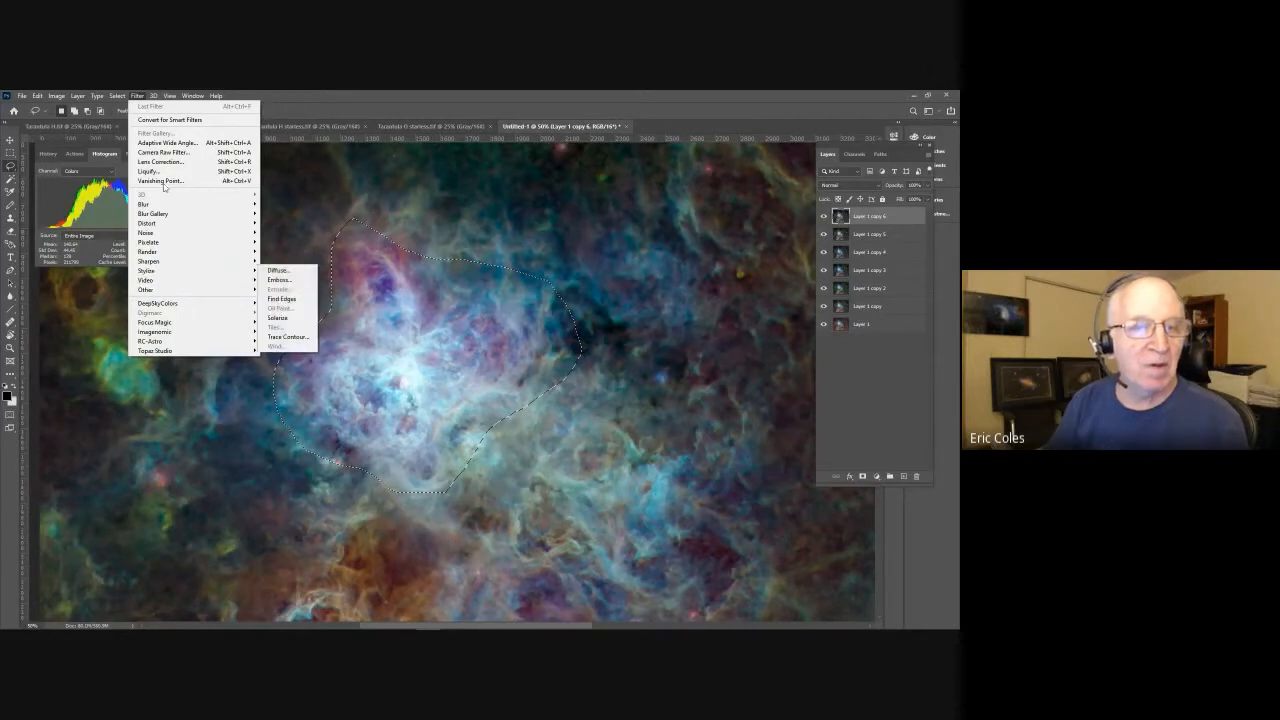
mouse_move(117, 96)
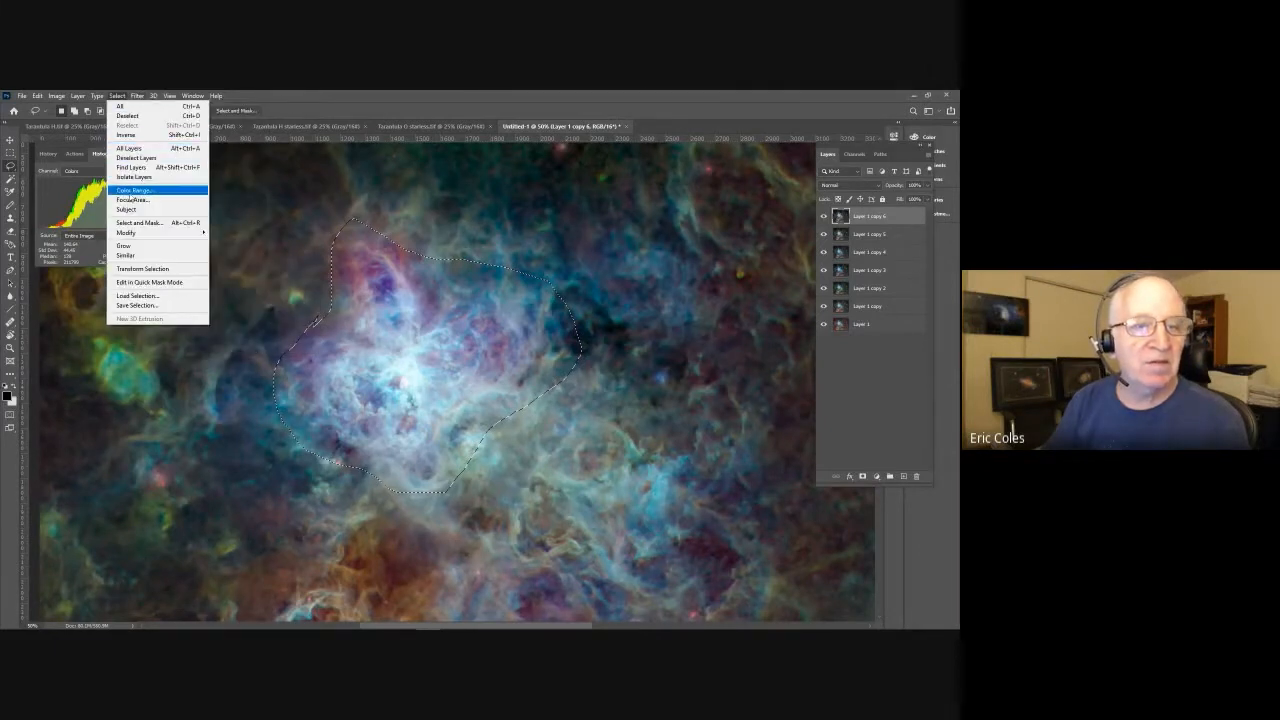
mouse_move(130, 233)
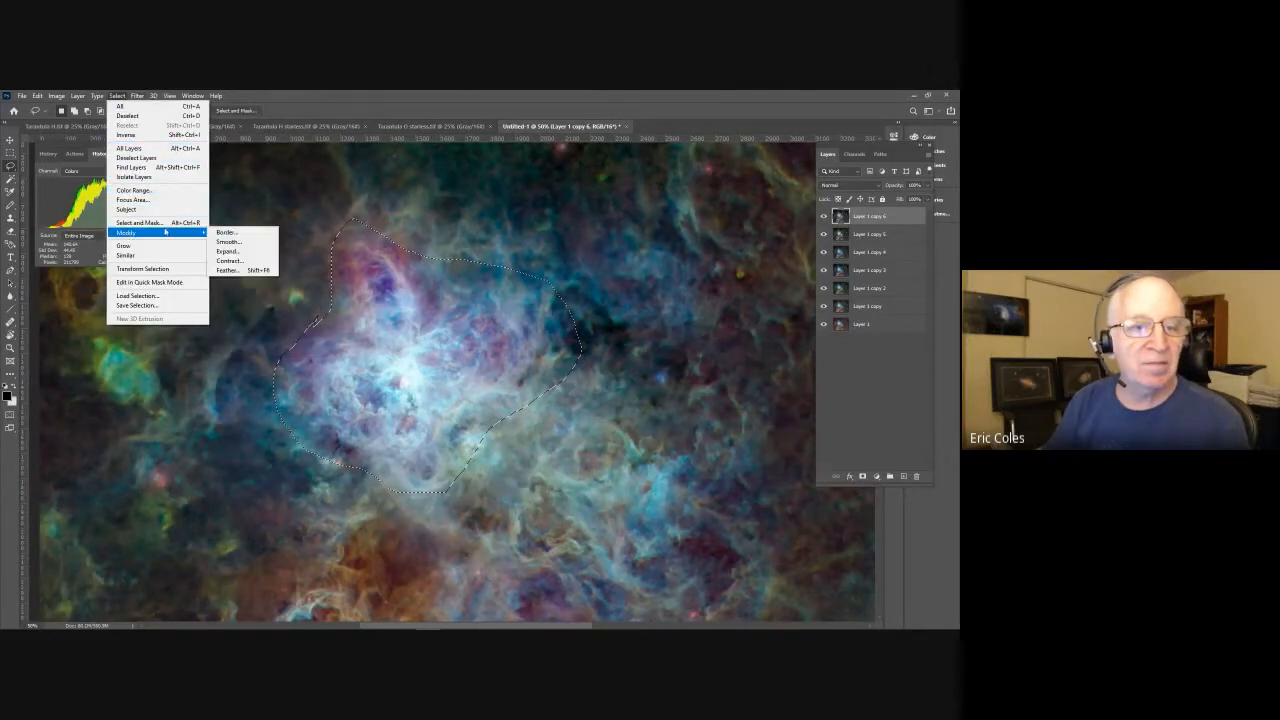
left_click(213, 270)
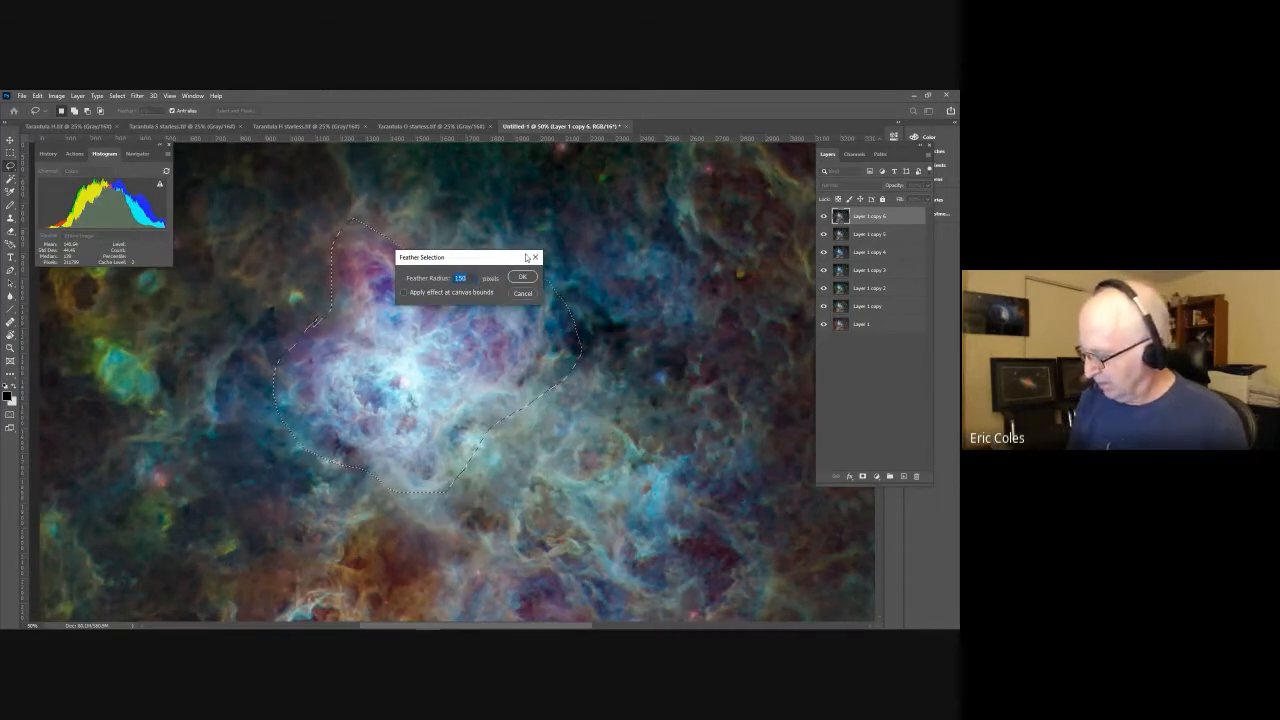
key("Return")
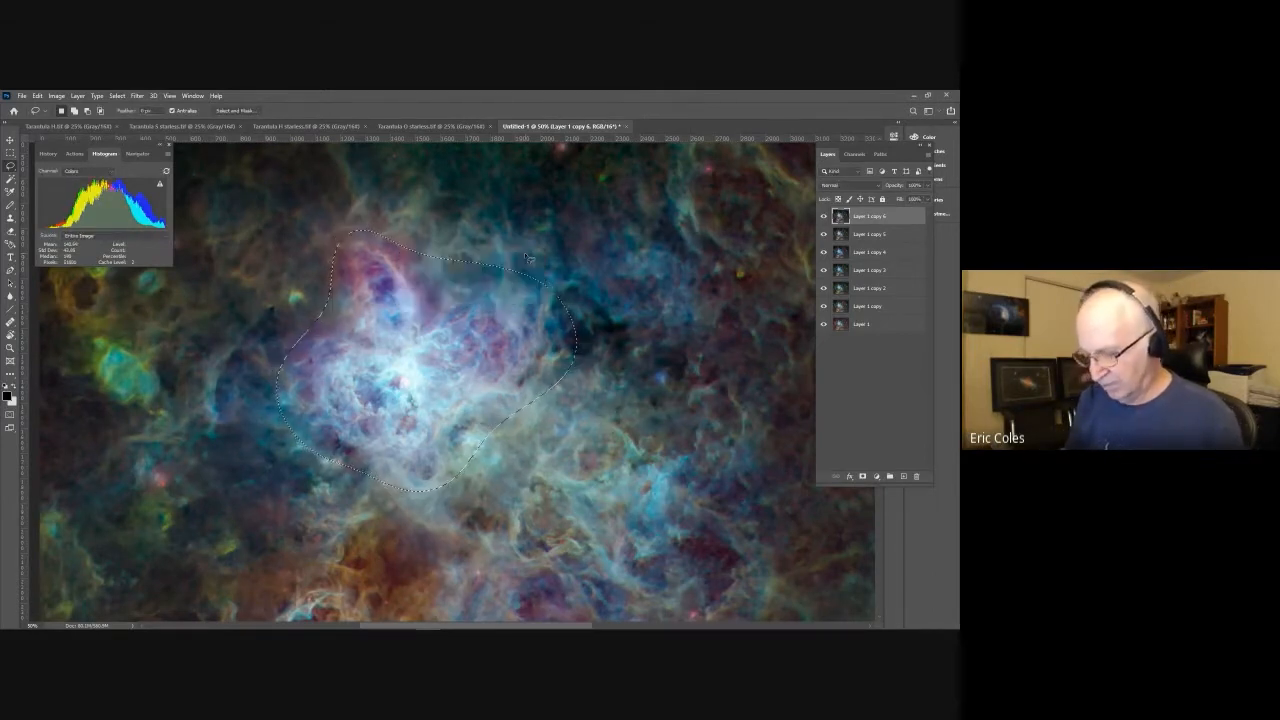
key("ctrl+h")
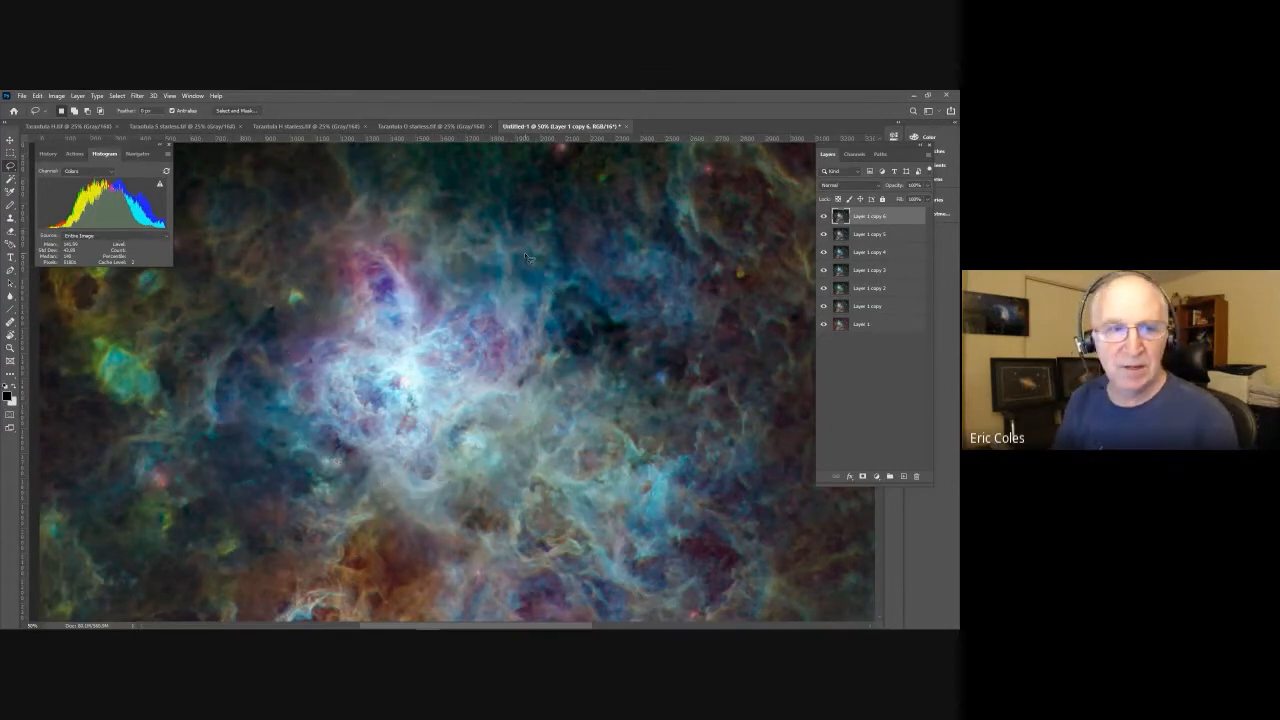
Step: Start a Levels adjustment on the nebula's core and set the Red channel's midtones to 1.02
left_click(57, 96)
mouse_move(116, 120)
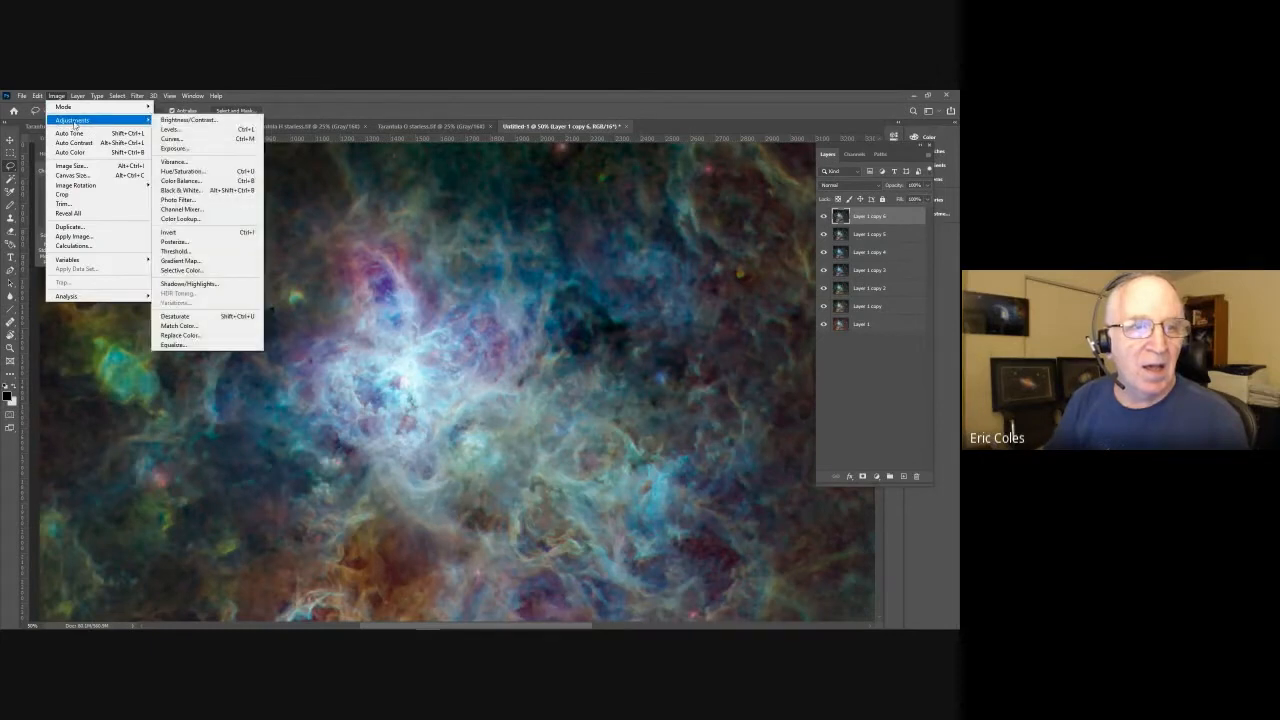
left_click(172, 129)
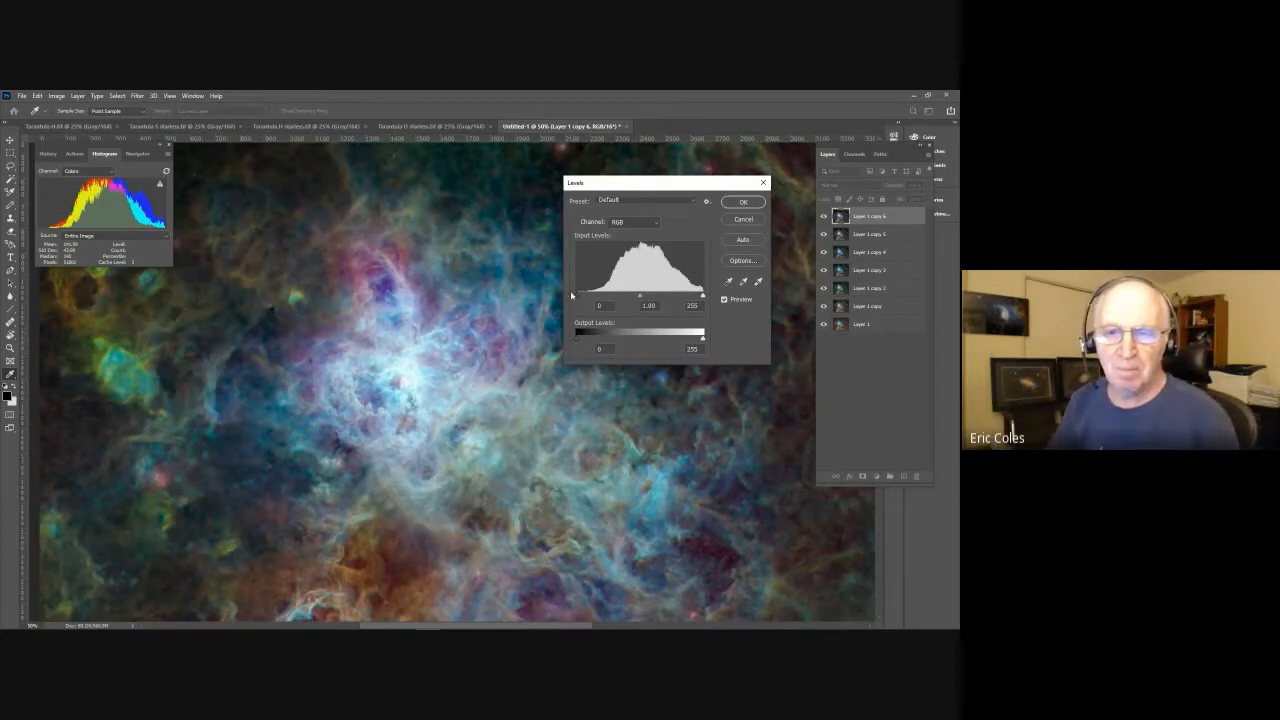
left_click(657, 223)
left_click(626, 240)
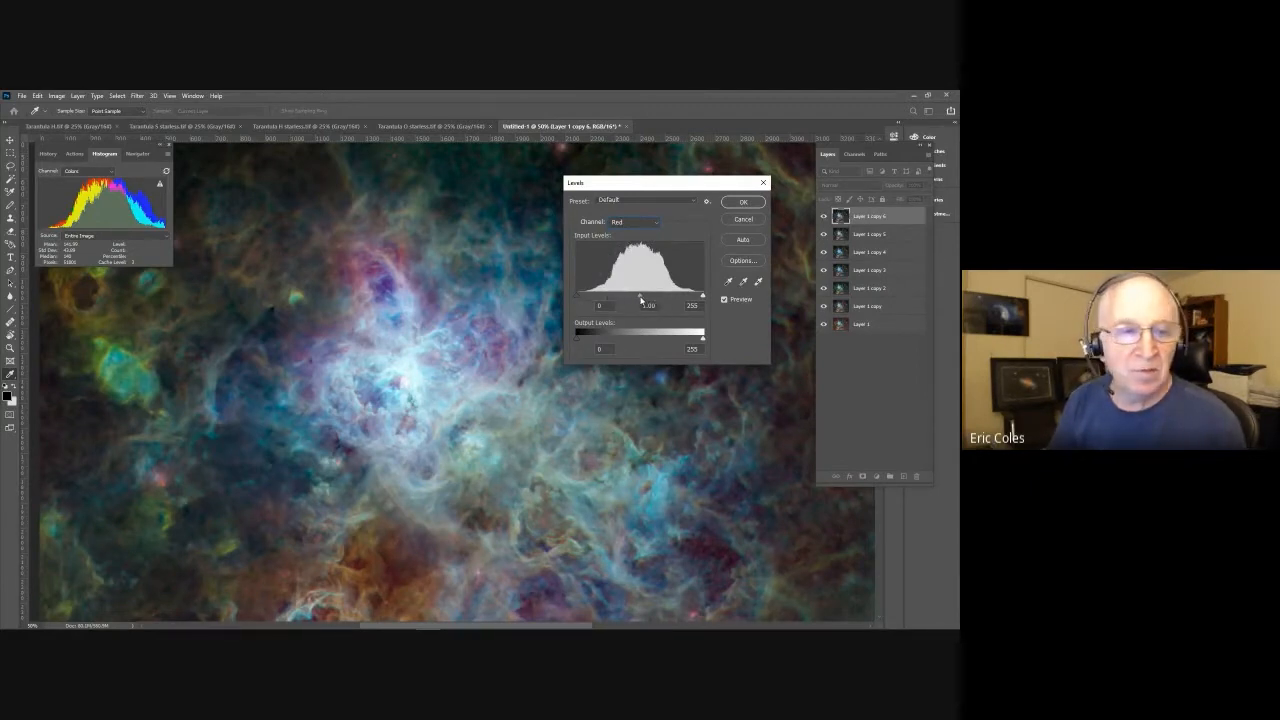
left_click_drag(642, 299, 642, 299)
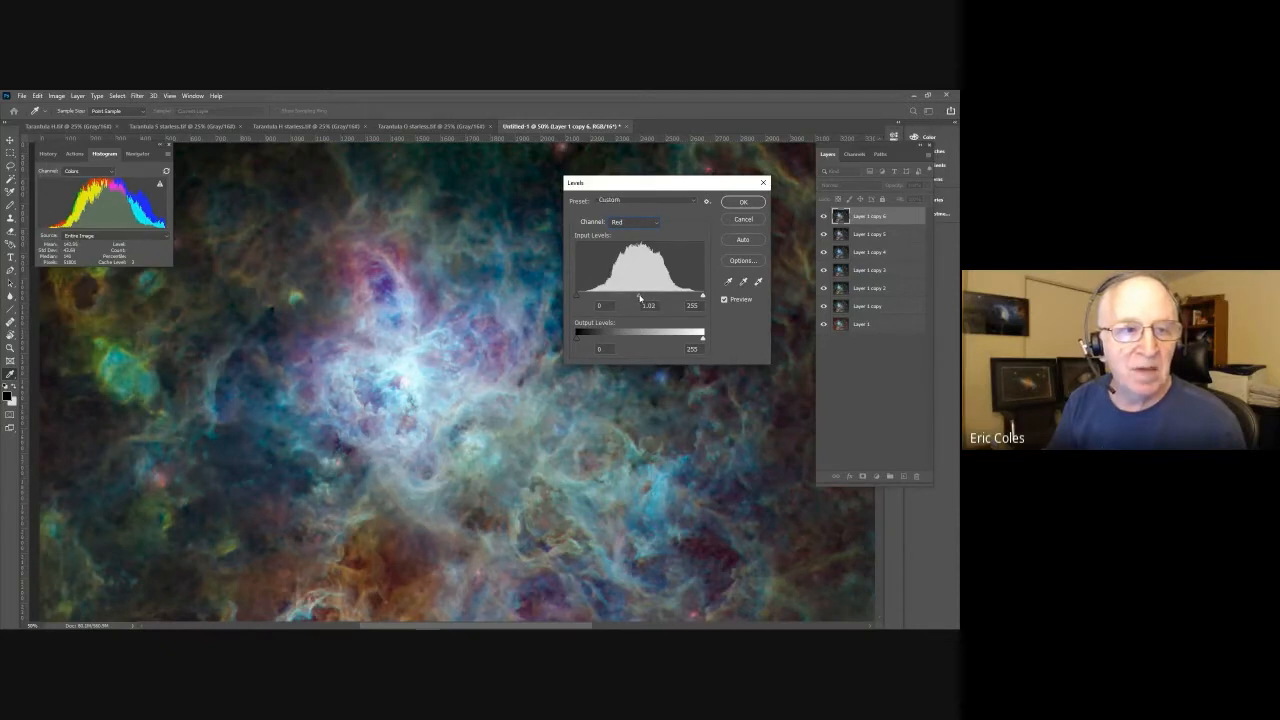
Step: Set the Green channel's input black point to 15 and its midtones to about 1.09 for the nebula's core
left_click(658, 223)
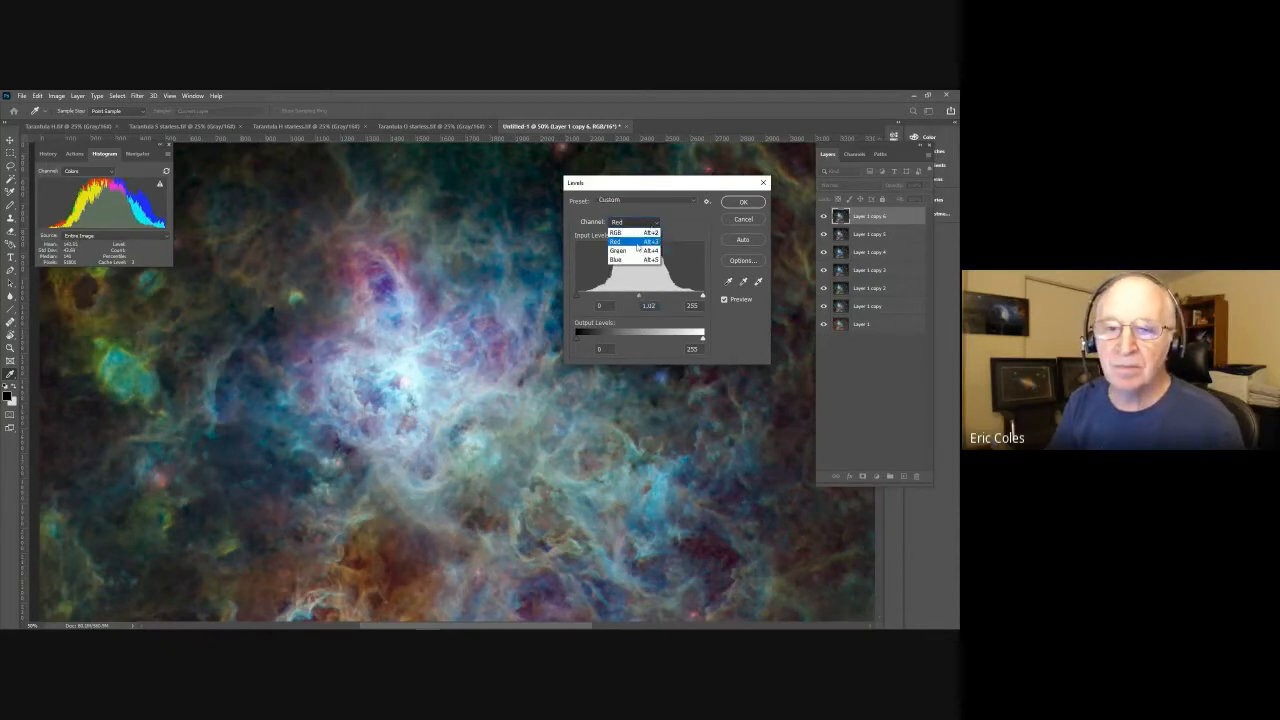
left_click(625, 253)
left_click_drag(578, 298, 586, 299)
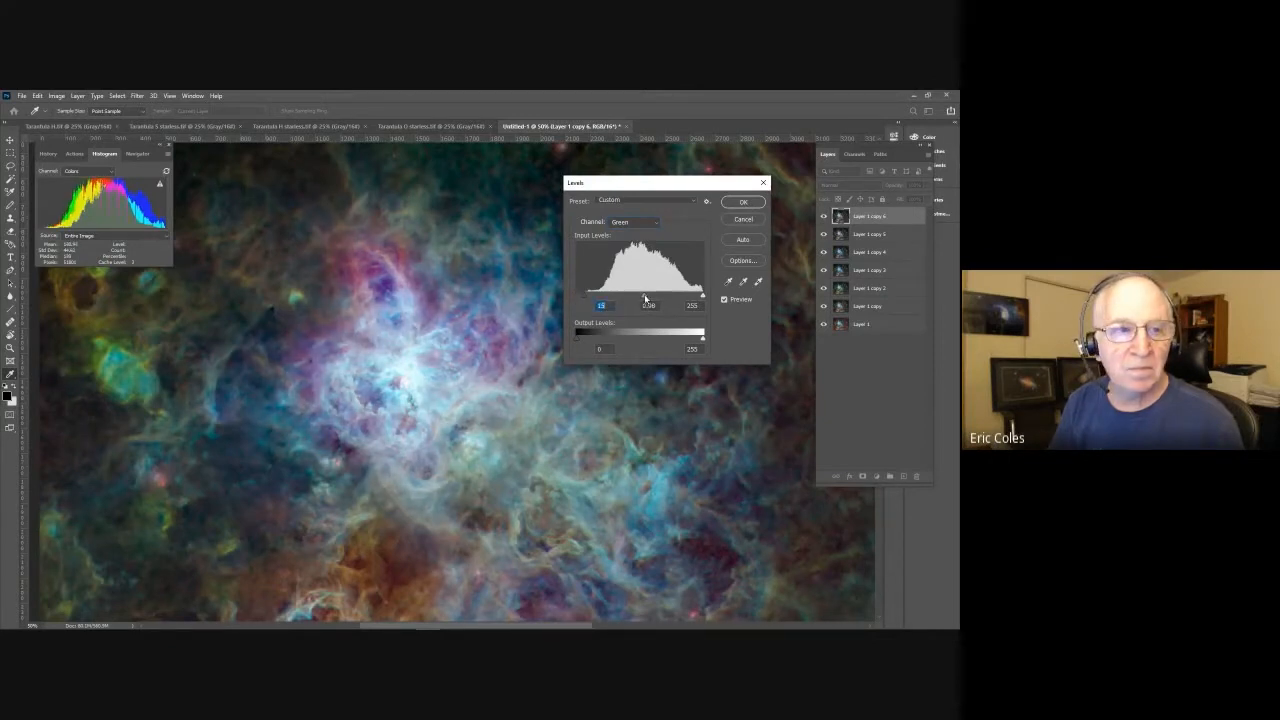
left_click_drag(643, 300, 641, 298)
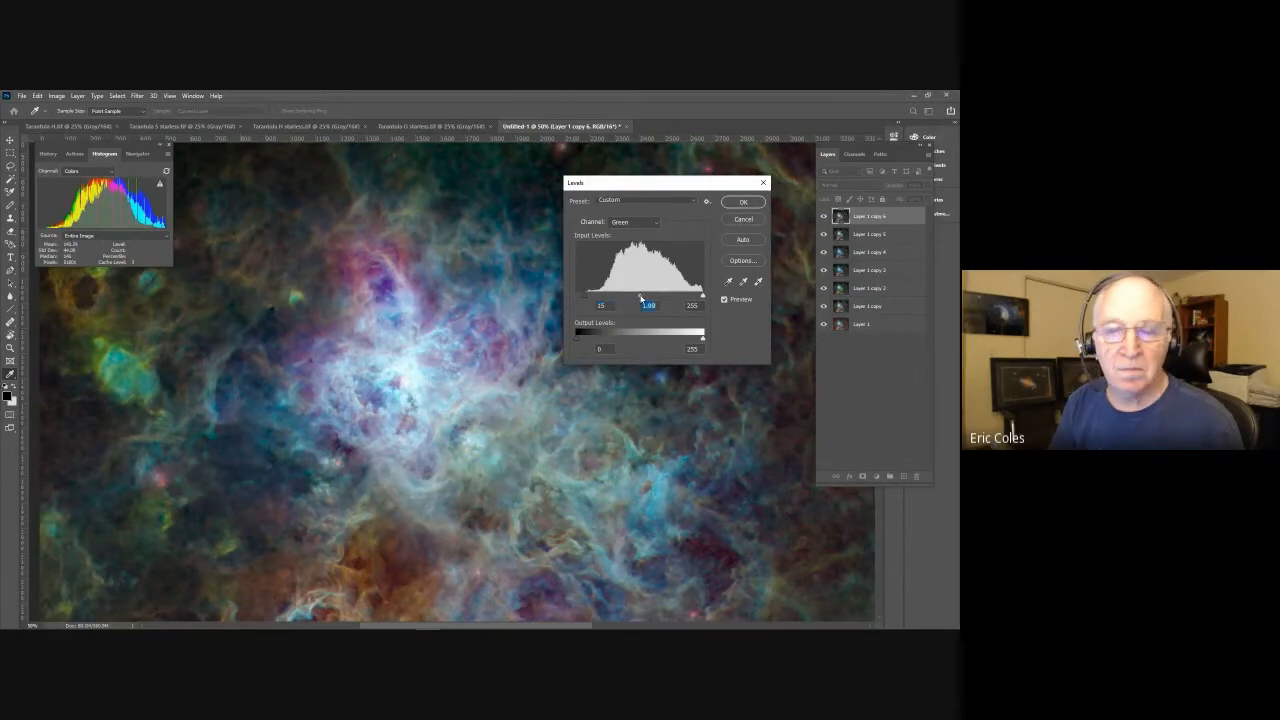
Step: Set the Blue channel's input black point to 44 for the nebula's core, compare the preview, and apply the Levels adjustment
left_click(656, 222)
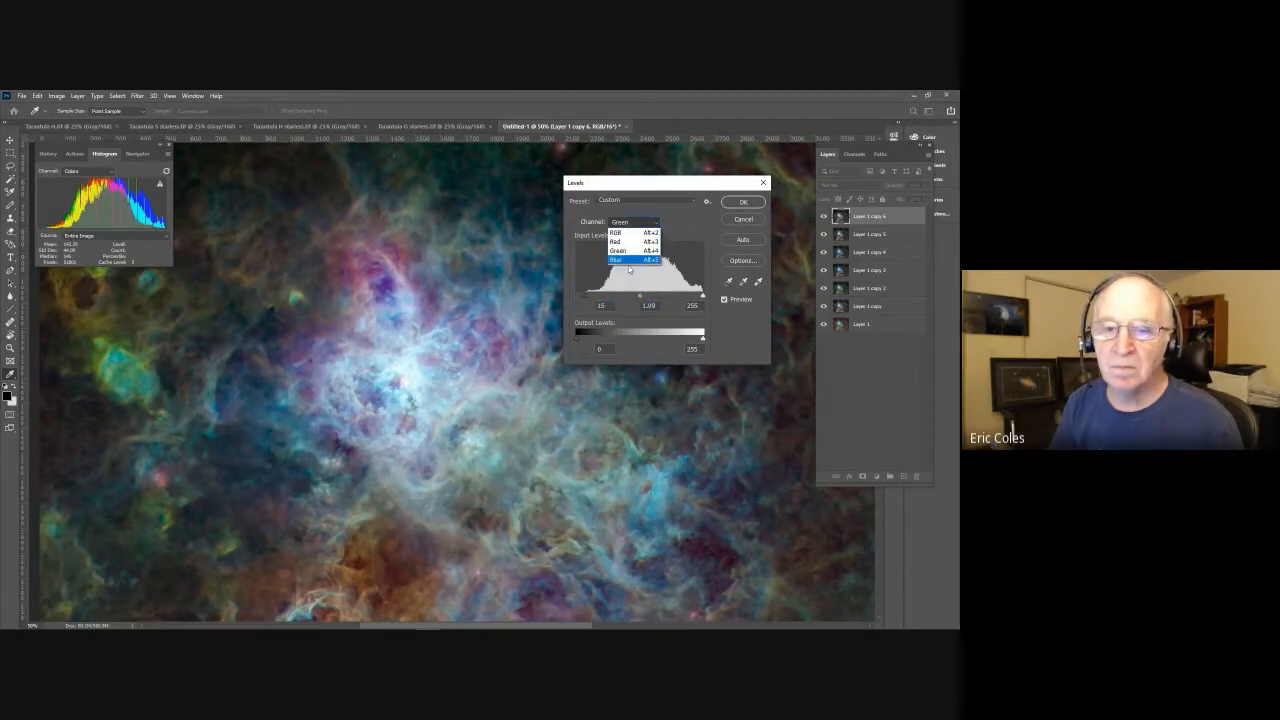
left_click(627, 261)
left_click_drag(580, 300, 600, 297)
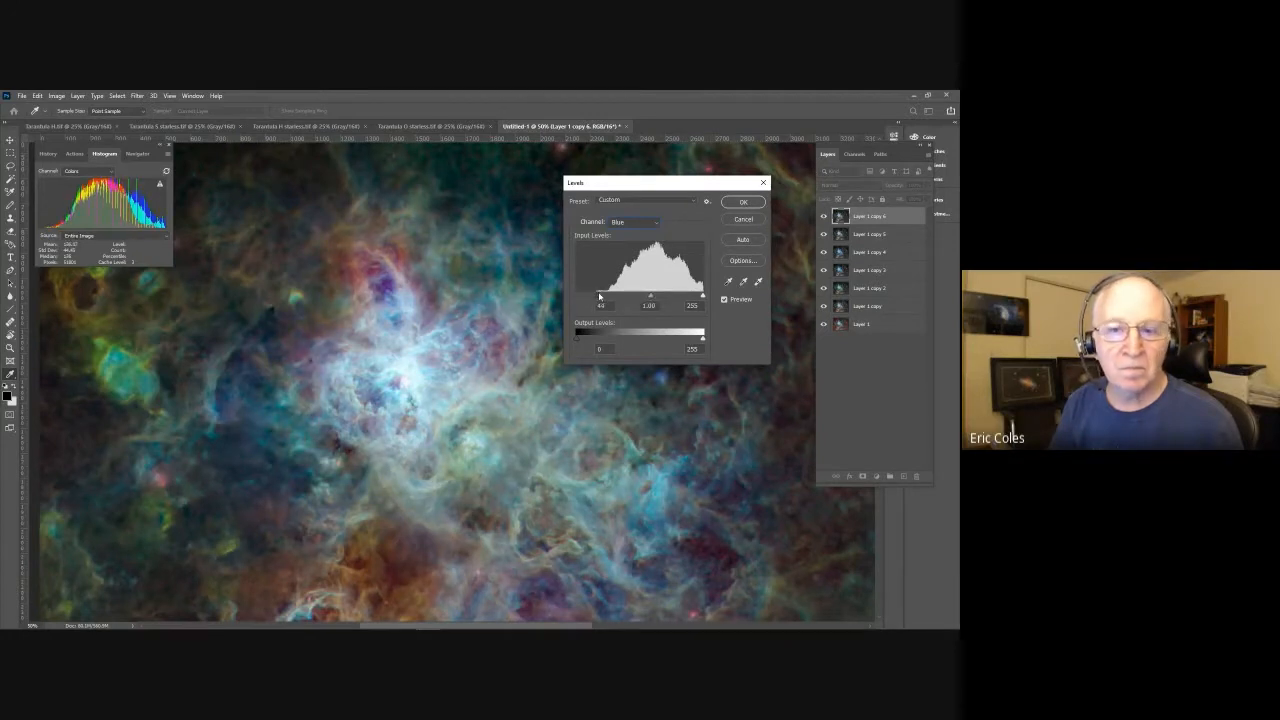
left_click(725, 300)
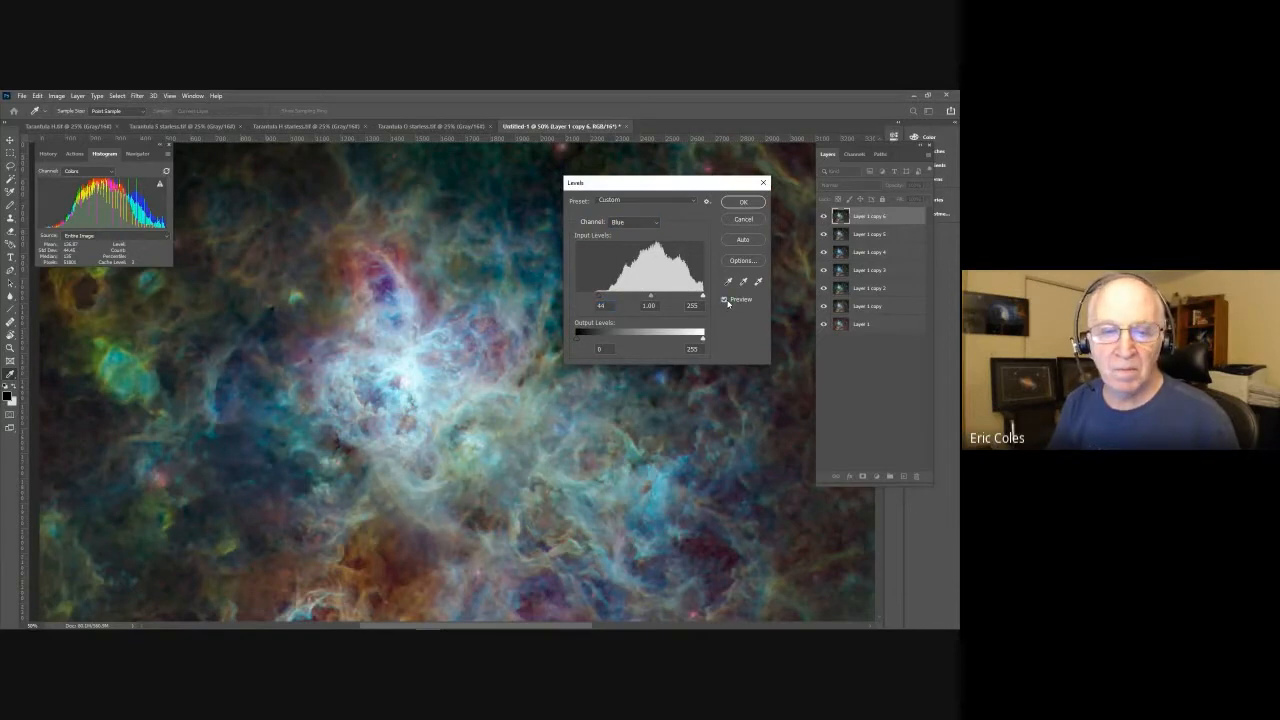
left_click(743, 202)
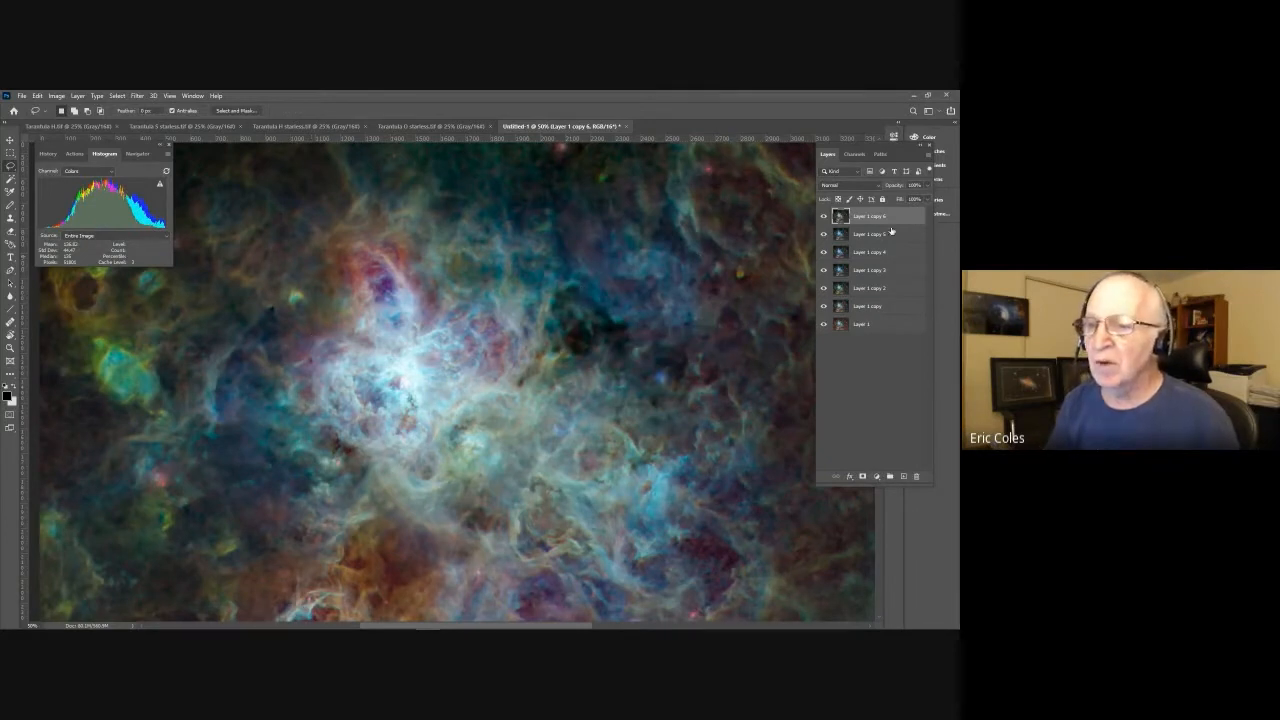
Step: Duplicate Layer 1 copy 6 as a new top layer and lasso tightly around the brightest inner part of the nebula's core
left_click_drag(907, 216, 903, 476)
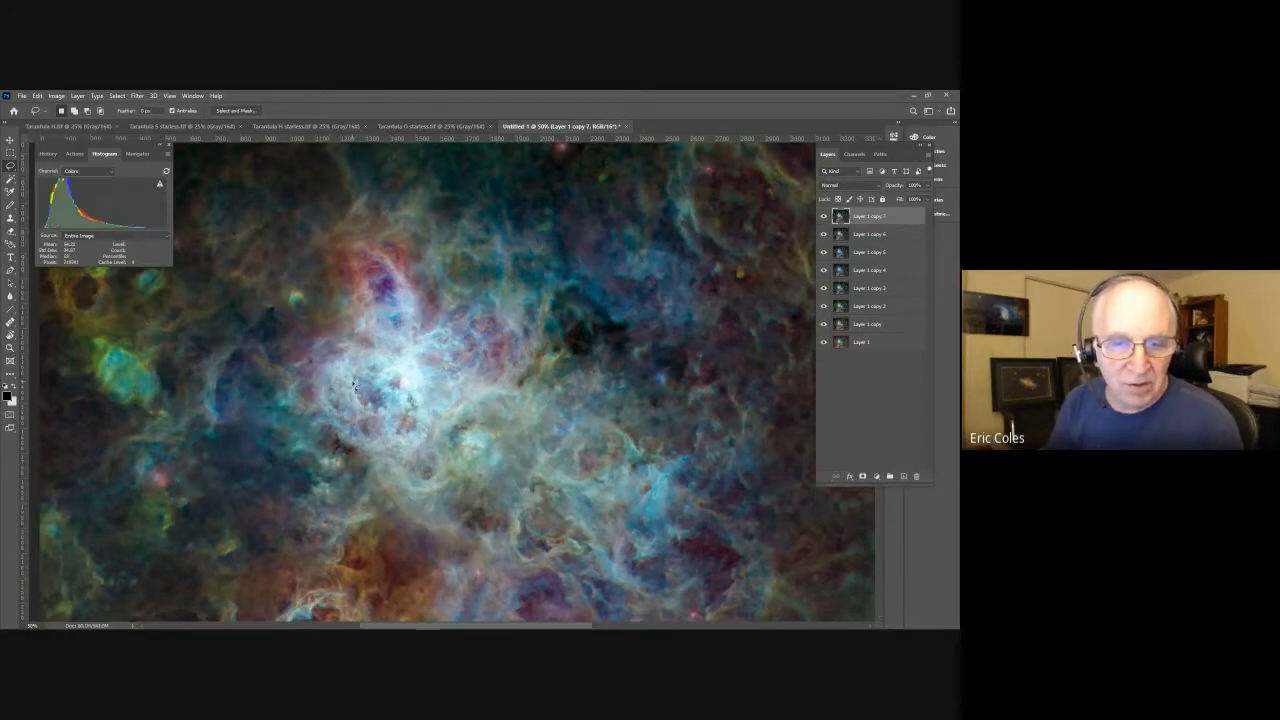
left_click_drag(362, 358, 370, 302)
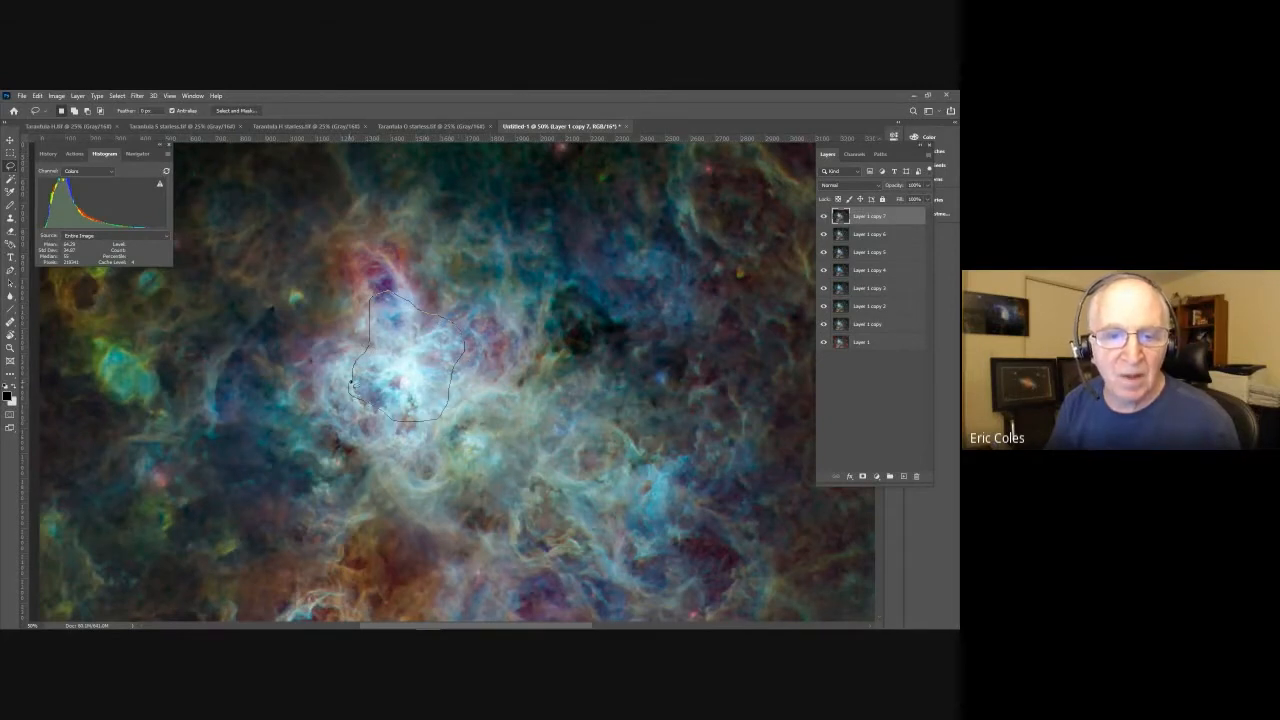
left_click_drag(355, 367, 352, 382)
Step: Feather the inner core selection by 50 pixels and hide its outline
left_click(118, 96)
mouse_move(150, 233)
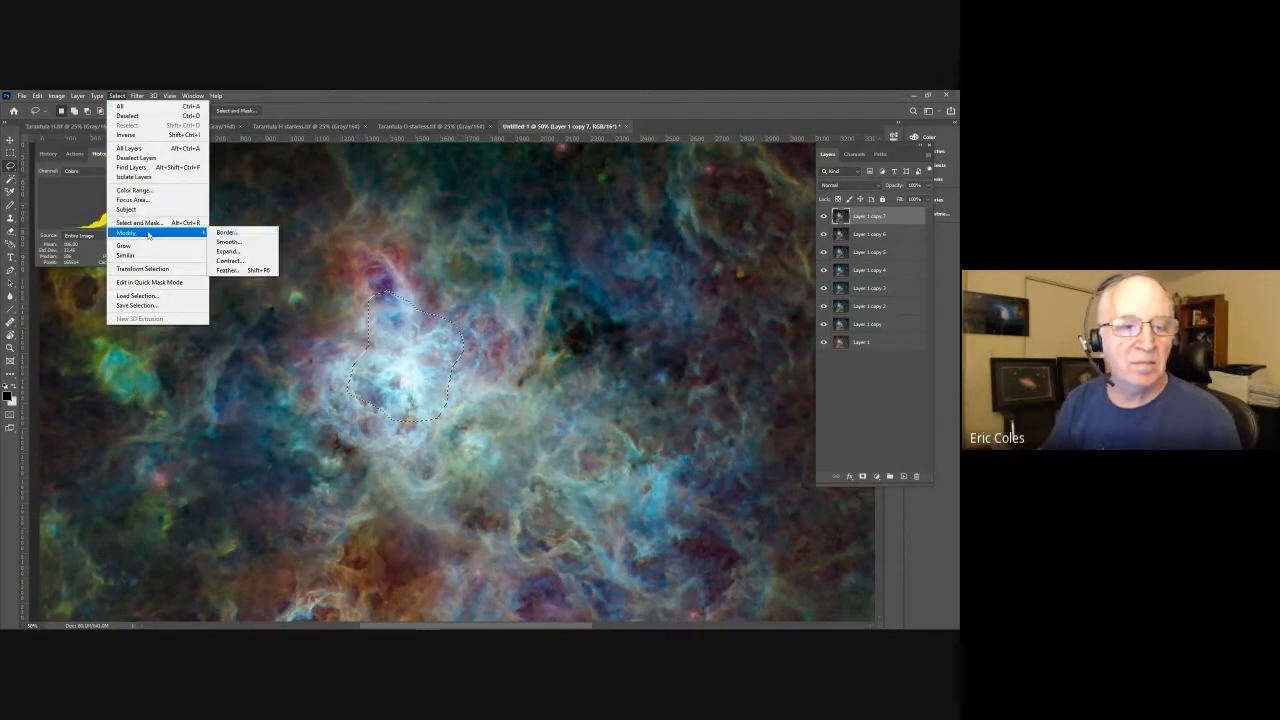
left_click(236, 269)
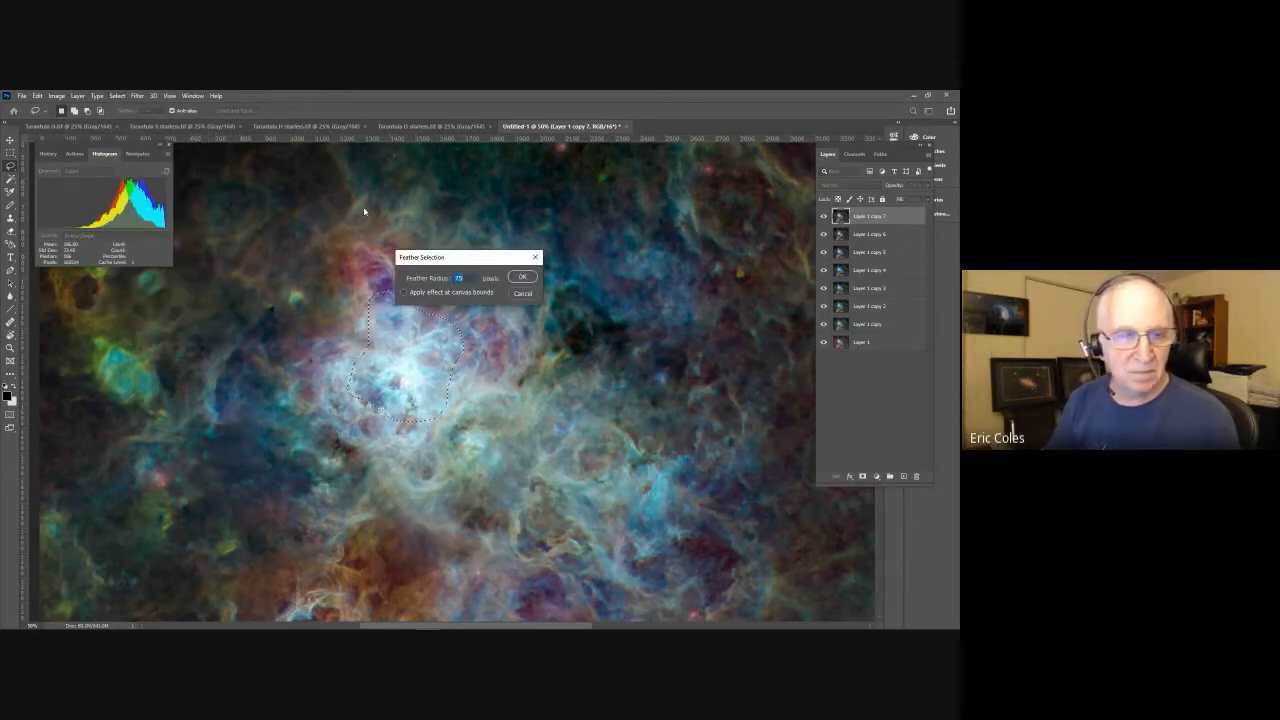
type("50")
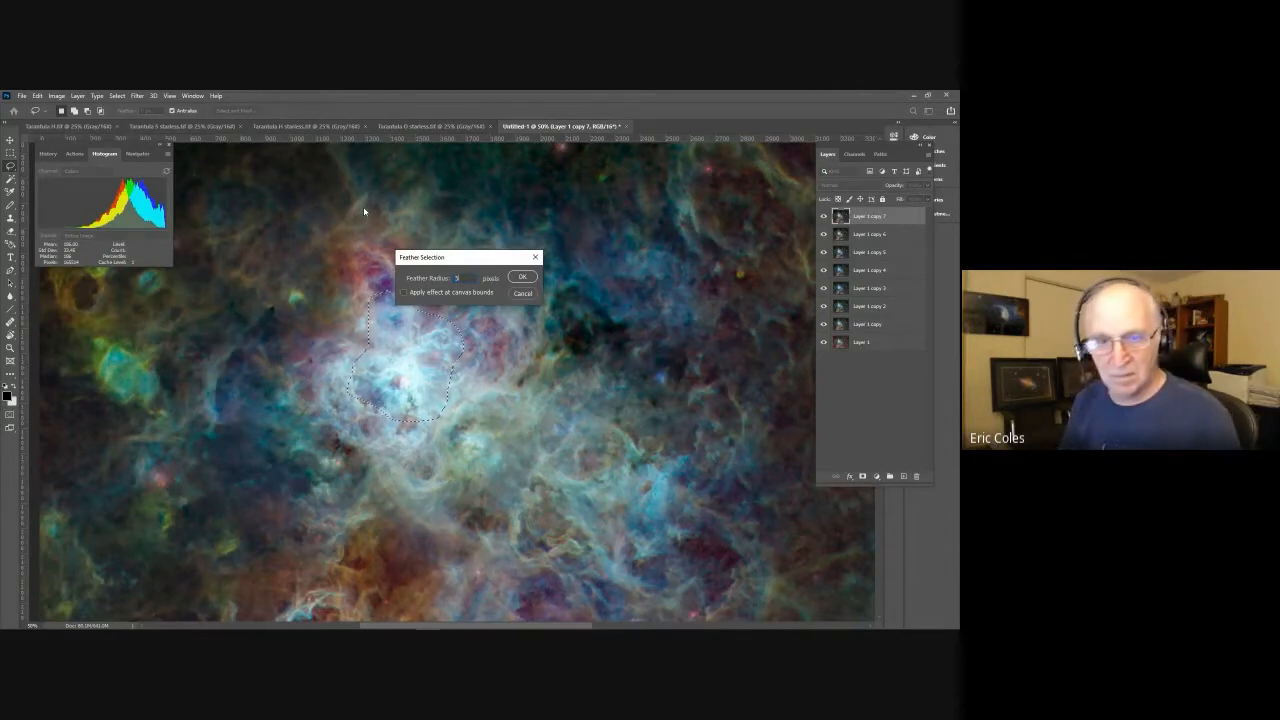
key("Return")
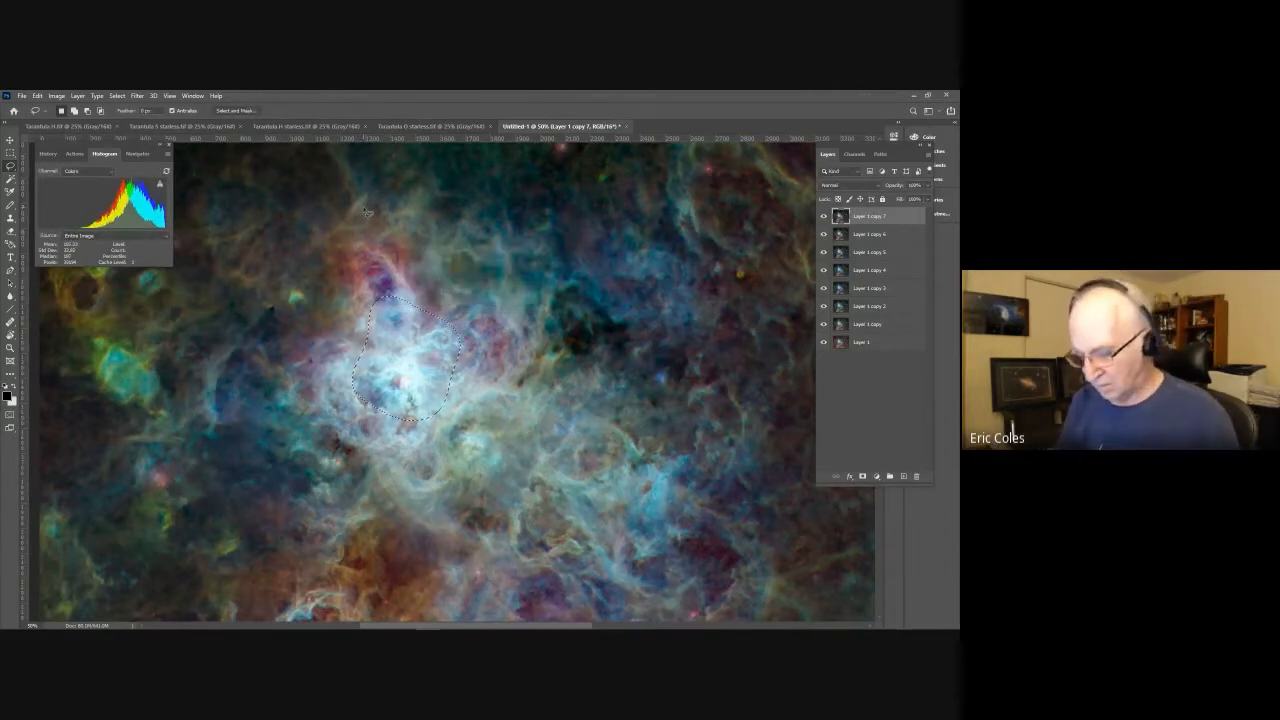
key("ctrl+d")
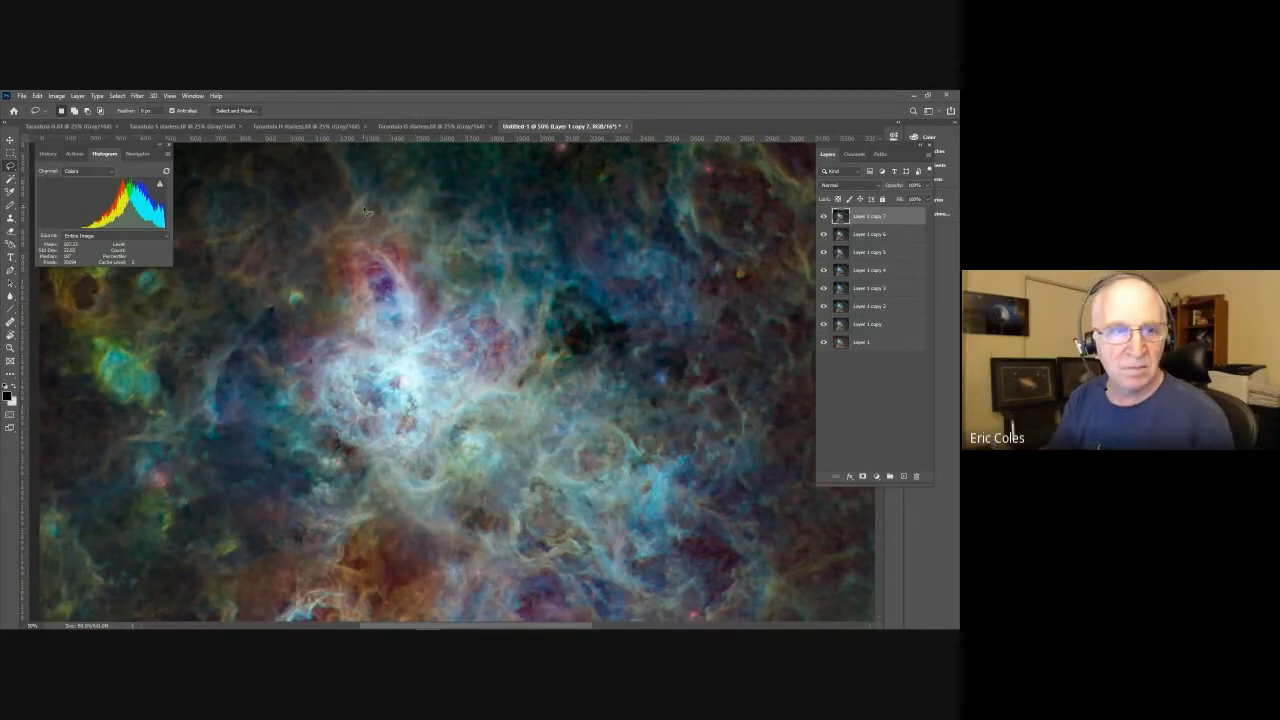
Step: Start a Levels adjustment on the inner core and set the Red channel's input black point to 60
left_click(60, 97)
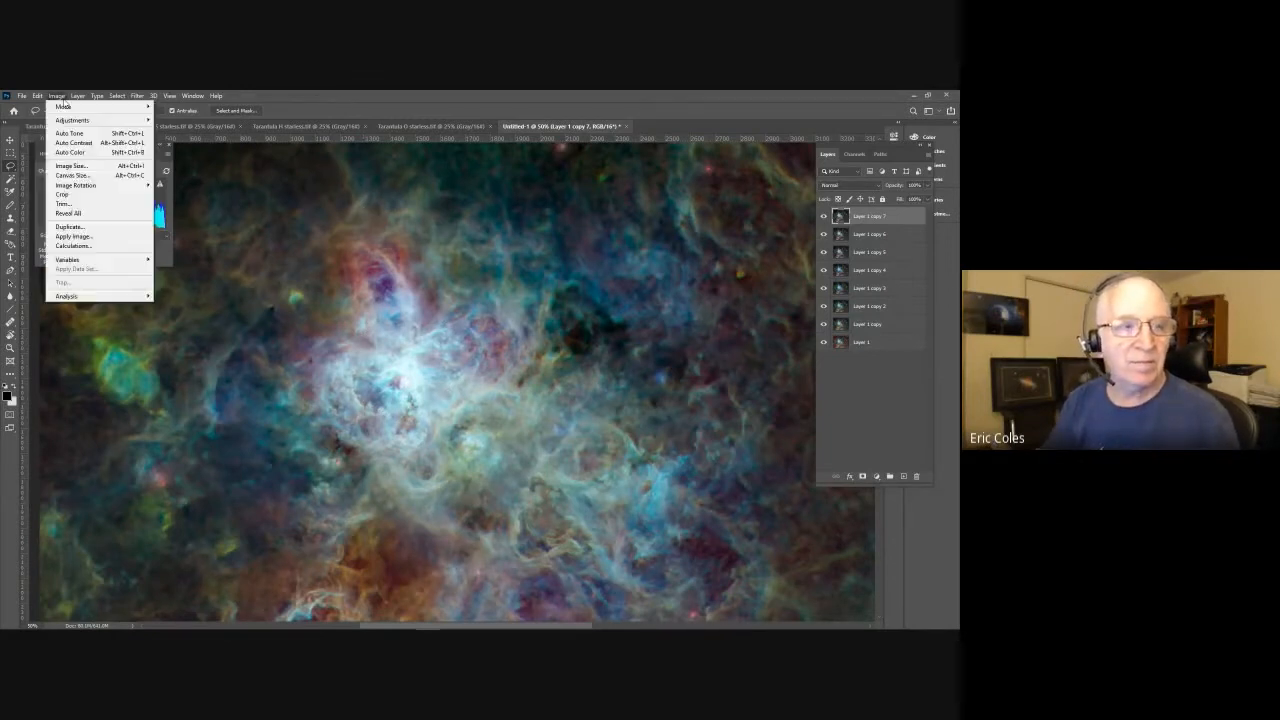
mouse_move(65, 121)
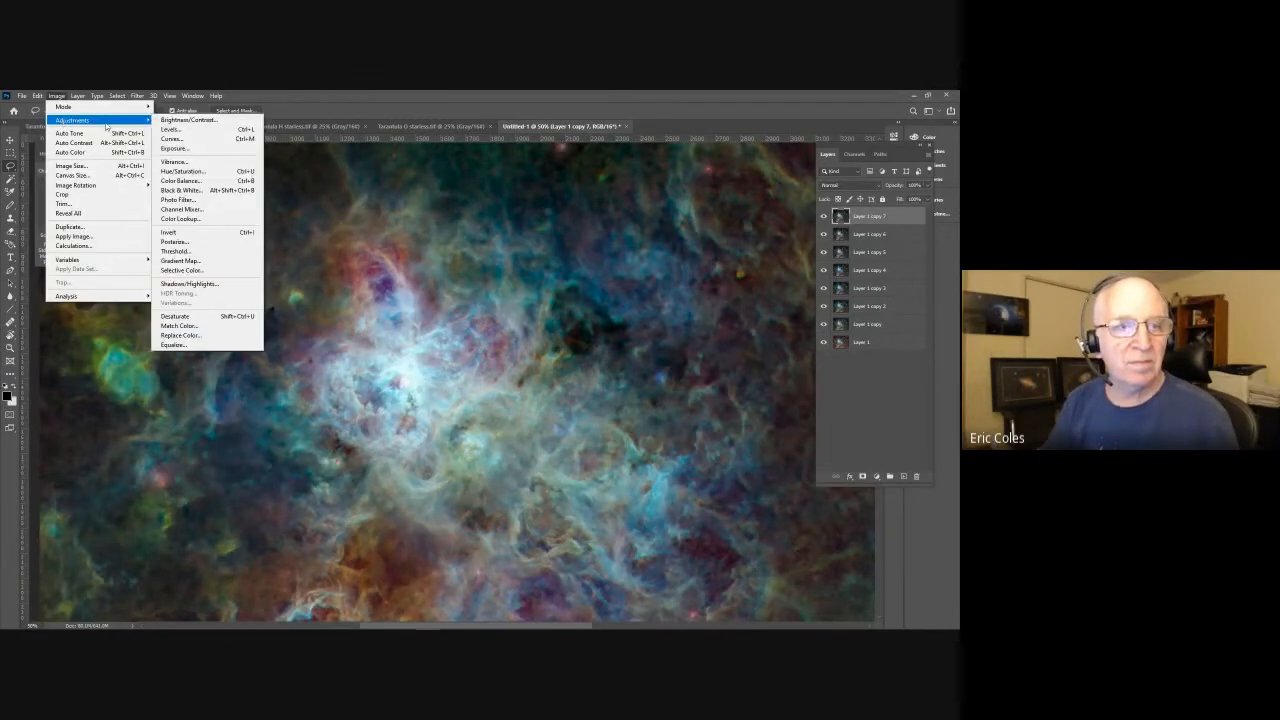
left_click(170, 129)
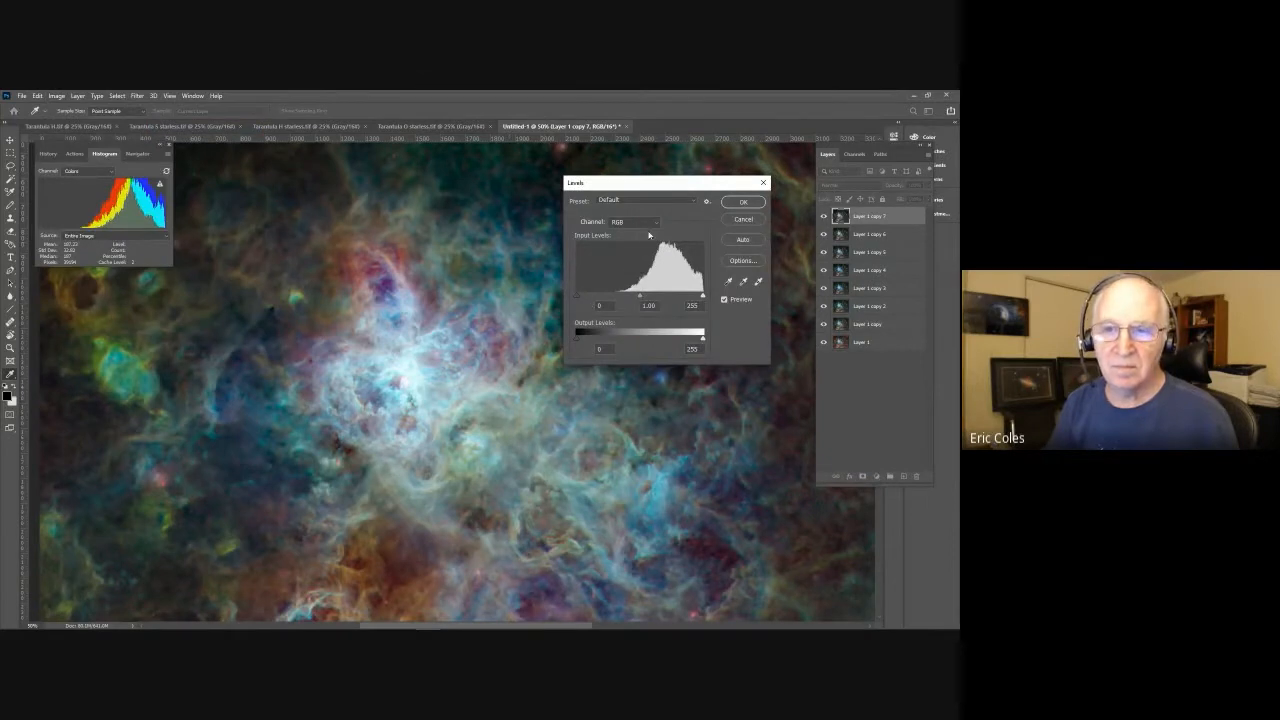
left_click(653, 221)
left_click(630, 234)
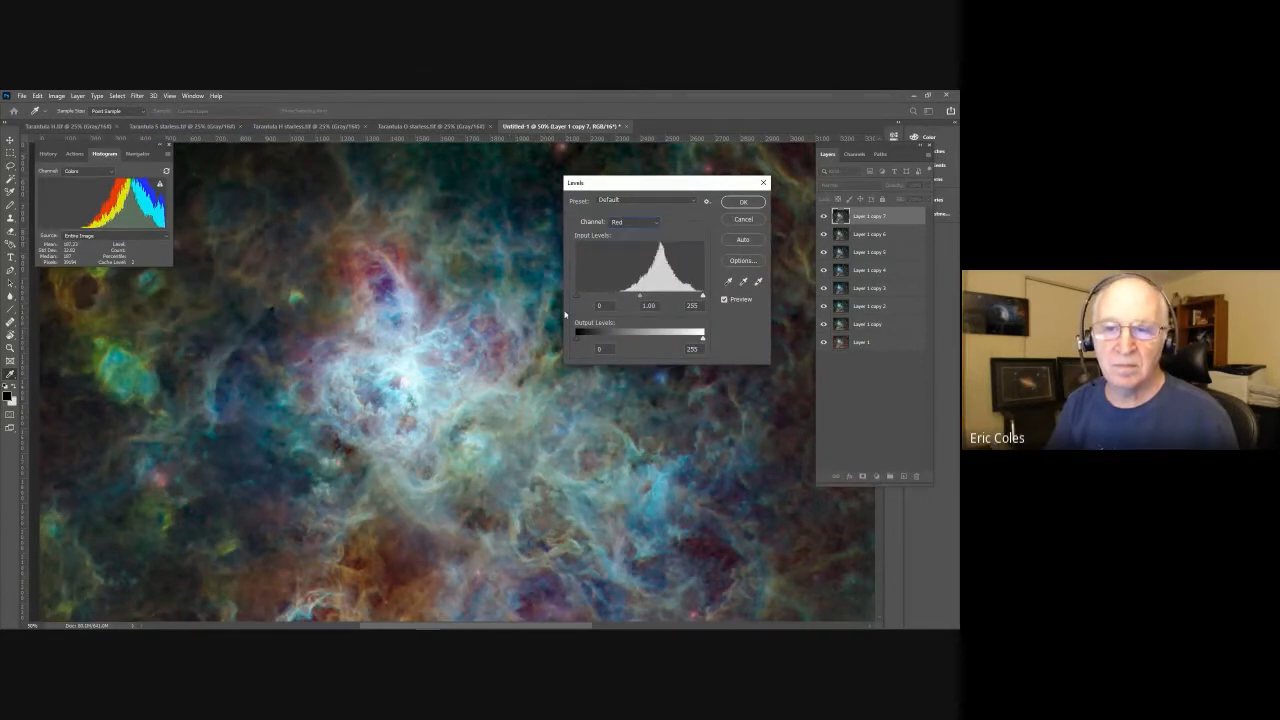
left_click_drag(577, 297, 608, 297)
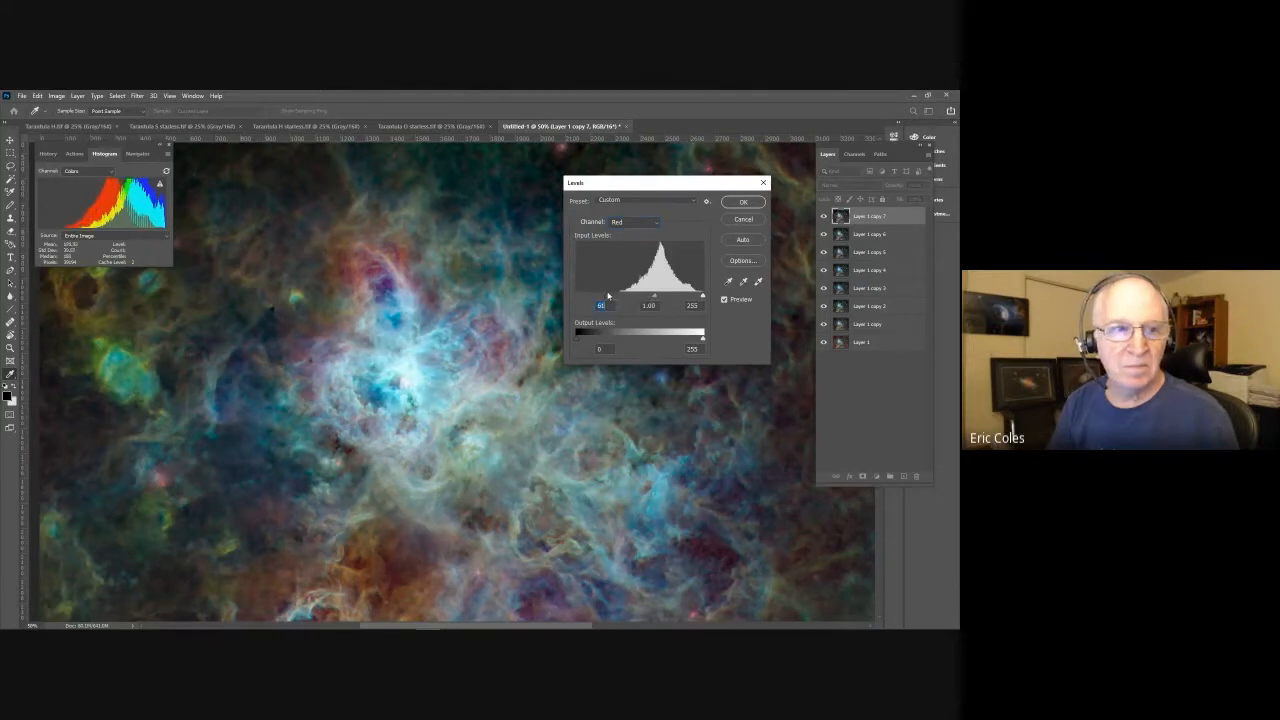
Step: Set the Green channel's input black point to 94 for the inner core
left_click(659, 226)
left_click(628, 262)
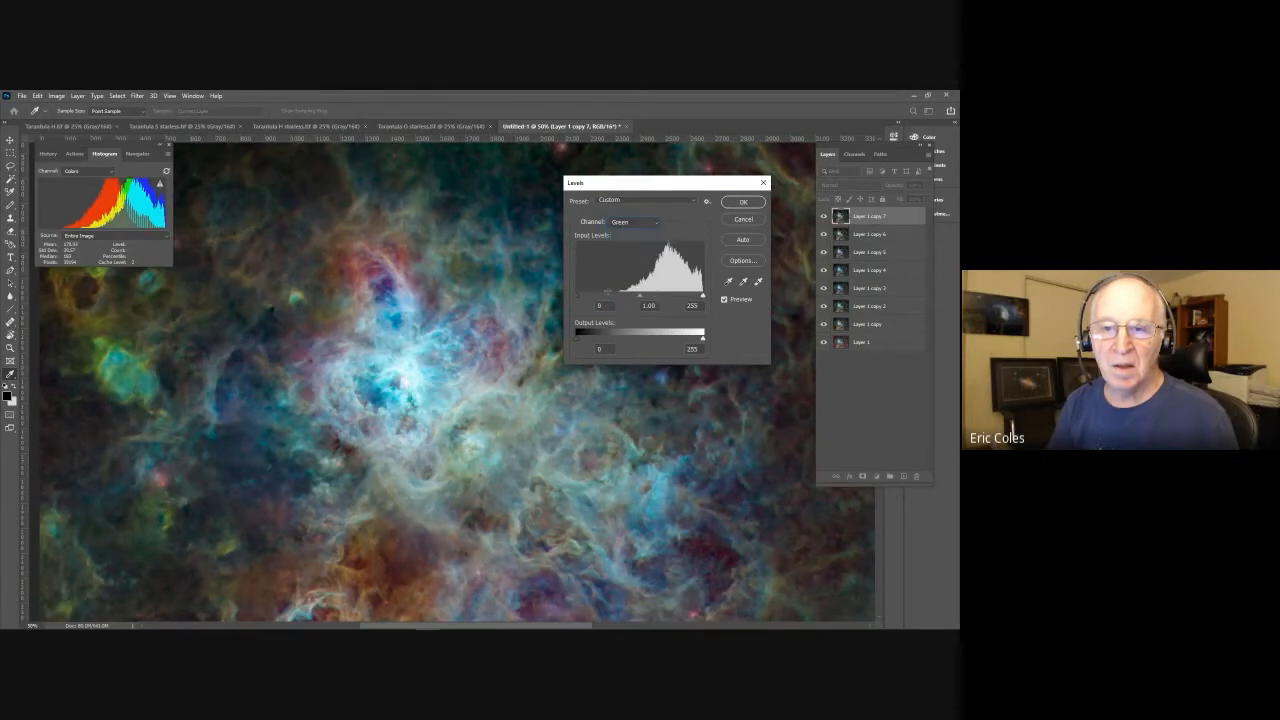
left_click_drag(579, 299, 622, 296)
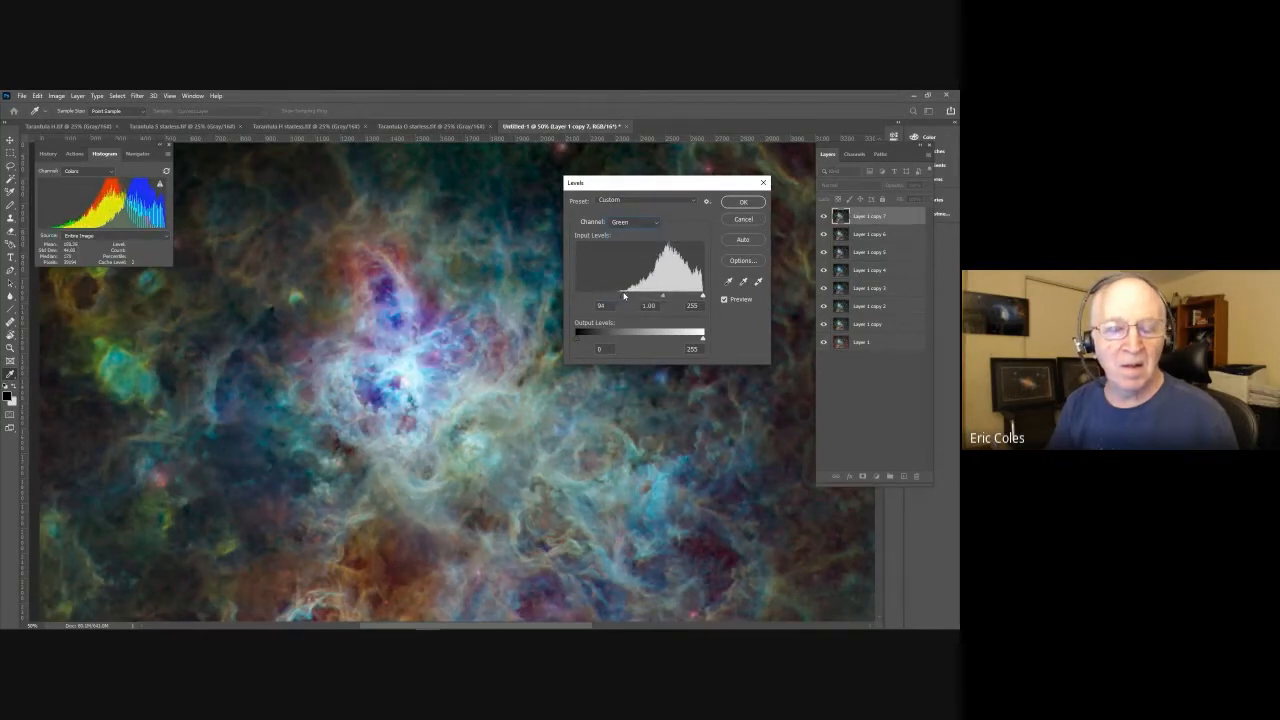
Step: Set the Blue channel's input black point to 136, compare the result with the preview off and on, and apply the Levels adjustment
left_click(652, 221)
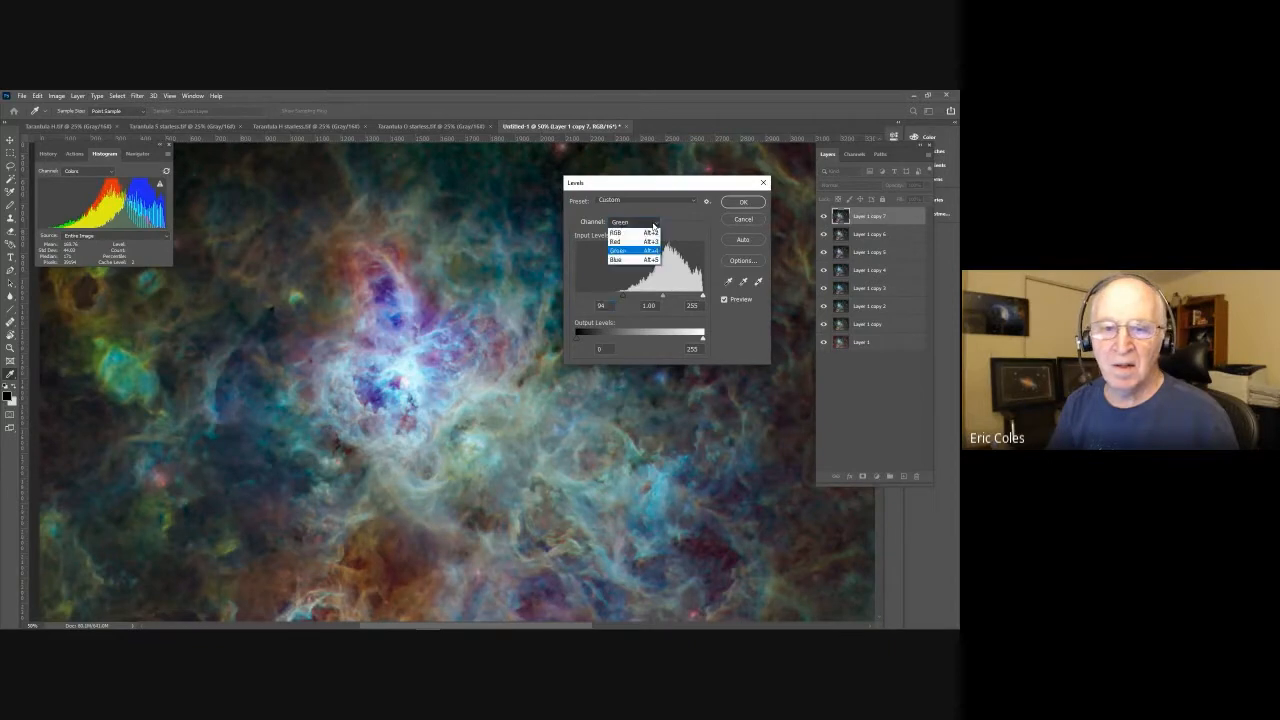
left_click(628, 262)
left_click_drag(579, 299, 646, 291)
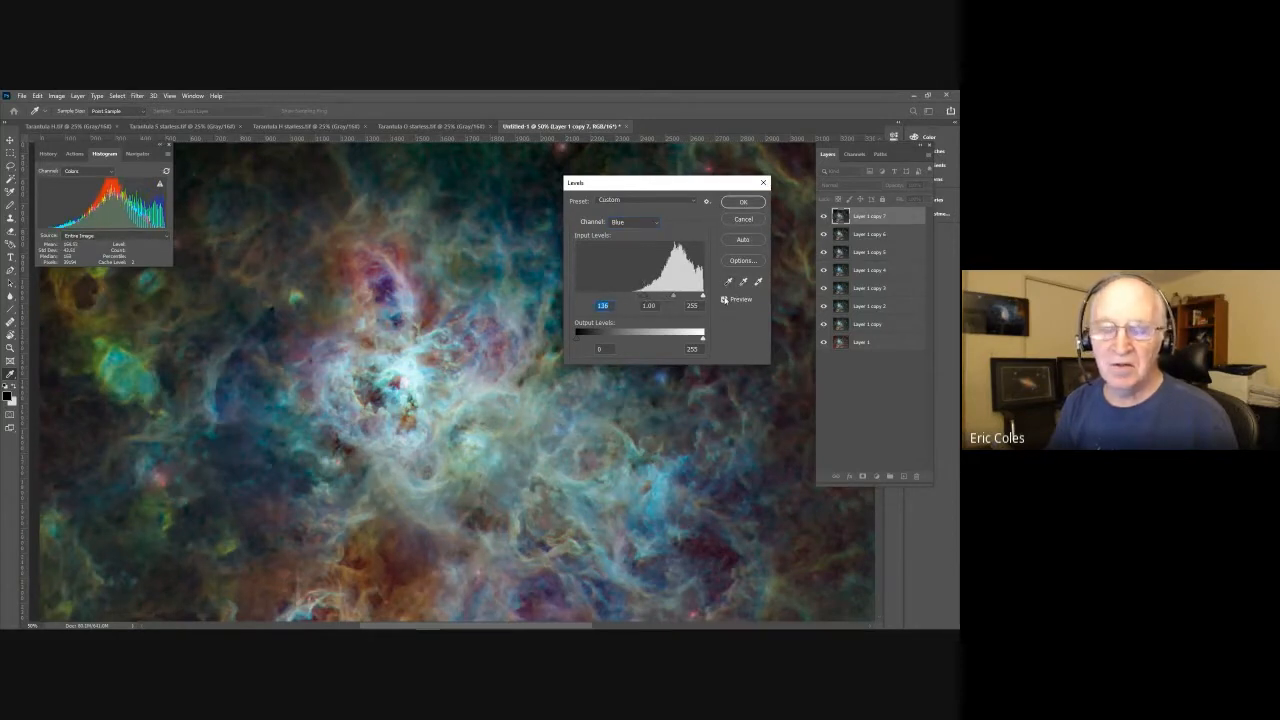
left_click(724, 299)
left_click(724, 299)
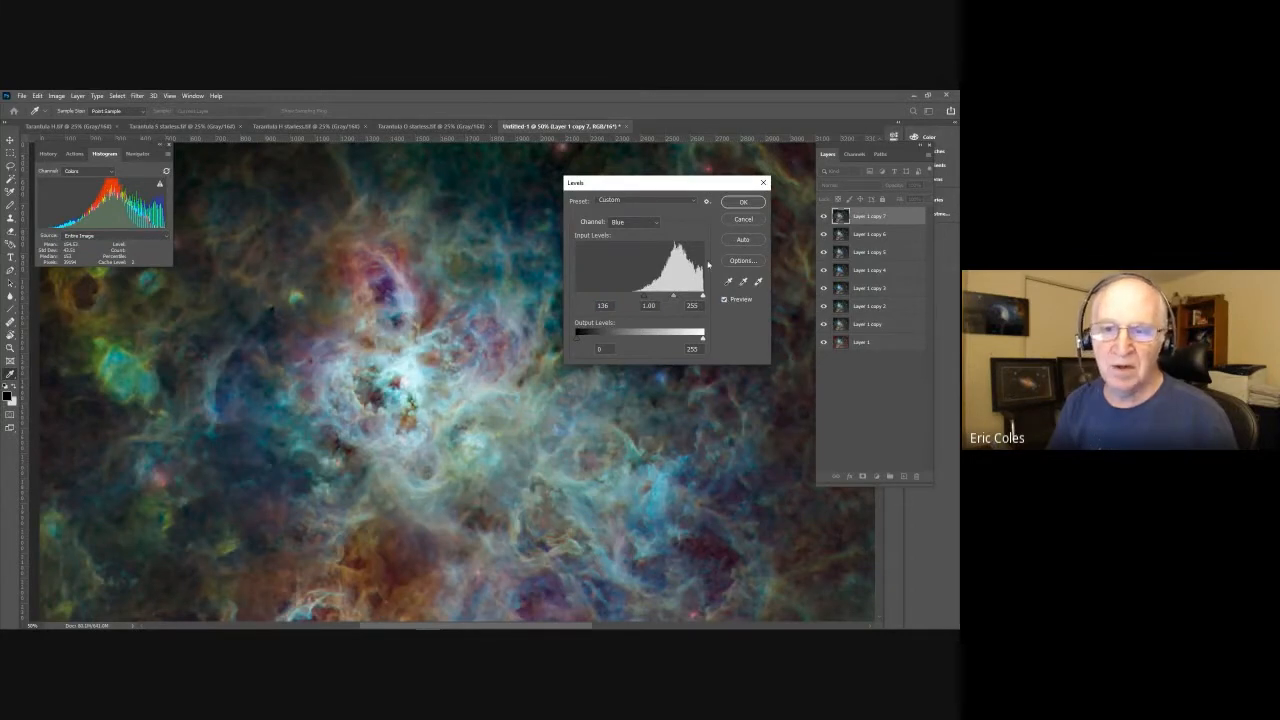
left_click(731, 204)
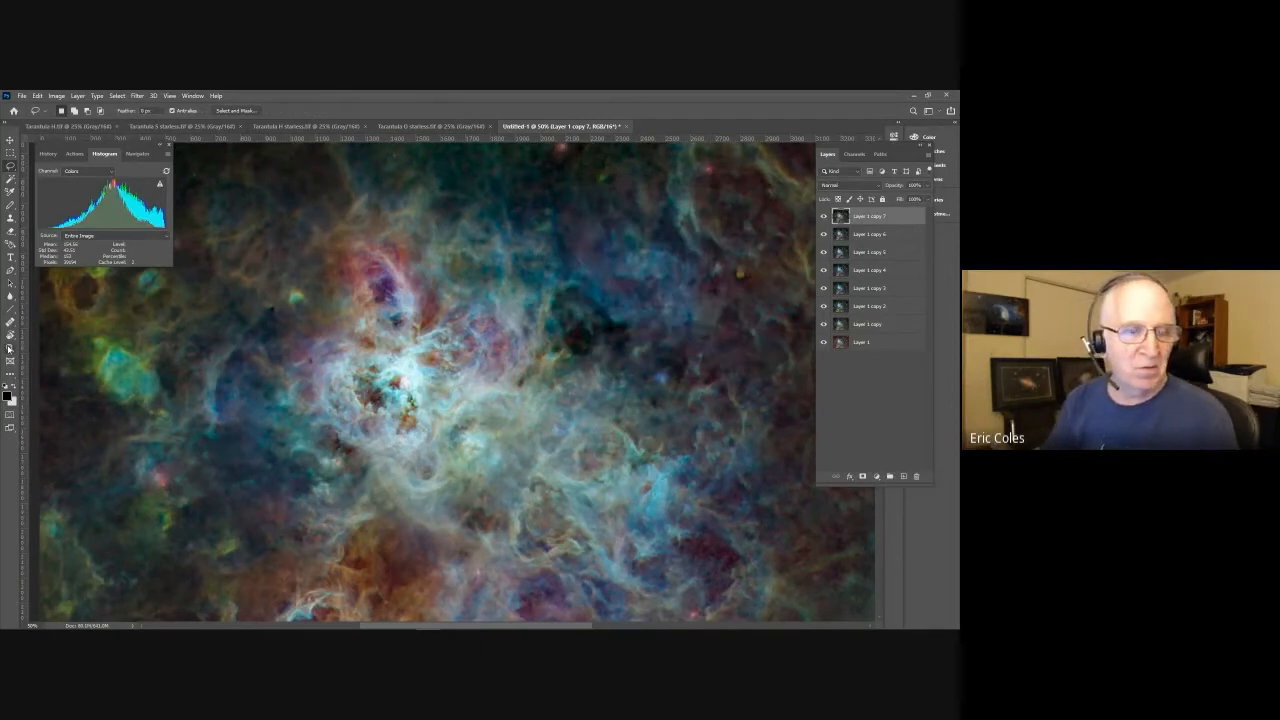
Step: Fit the whole image in view, hide the intermediate layer copies, and compare Layer 1 copy 7 with the original Layer 1
left_click(10, 349)
left_click(300, 110)
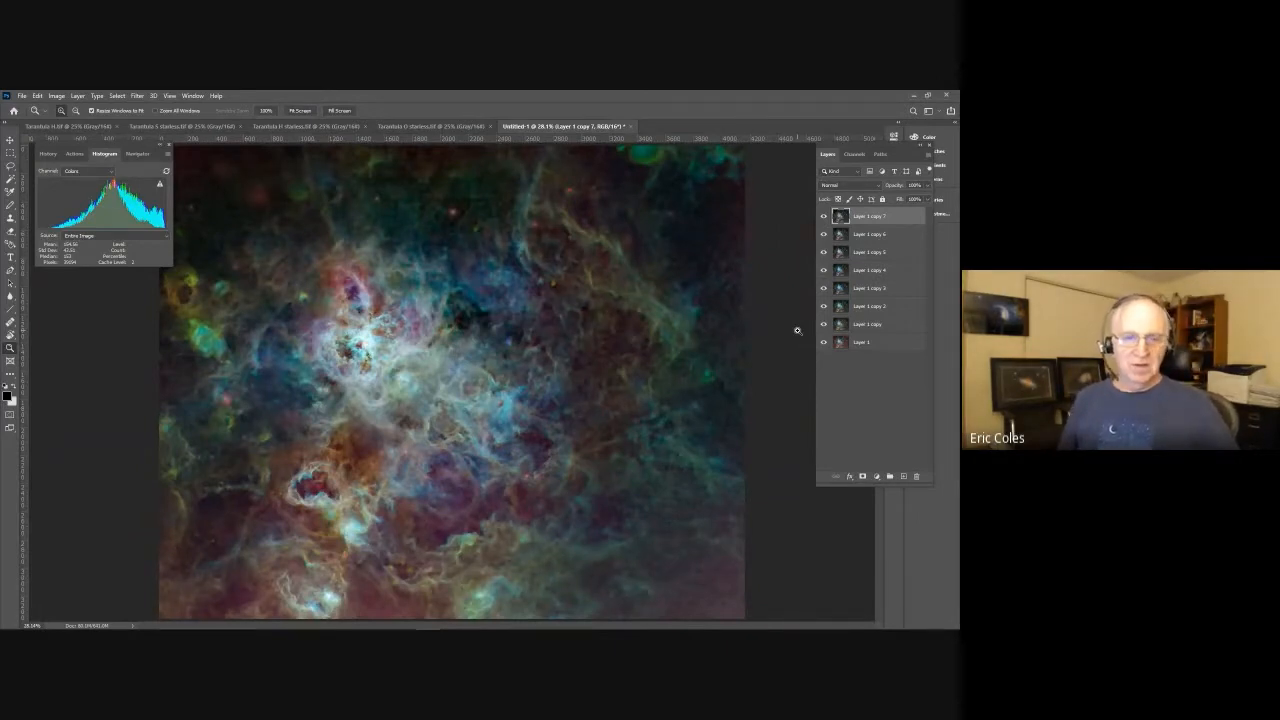
left_click(824, 234)
left_click(824, 252)
left_click(824, 270)
left_click(824, 288)
left_click(824, 306)
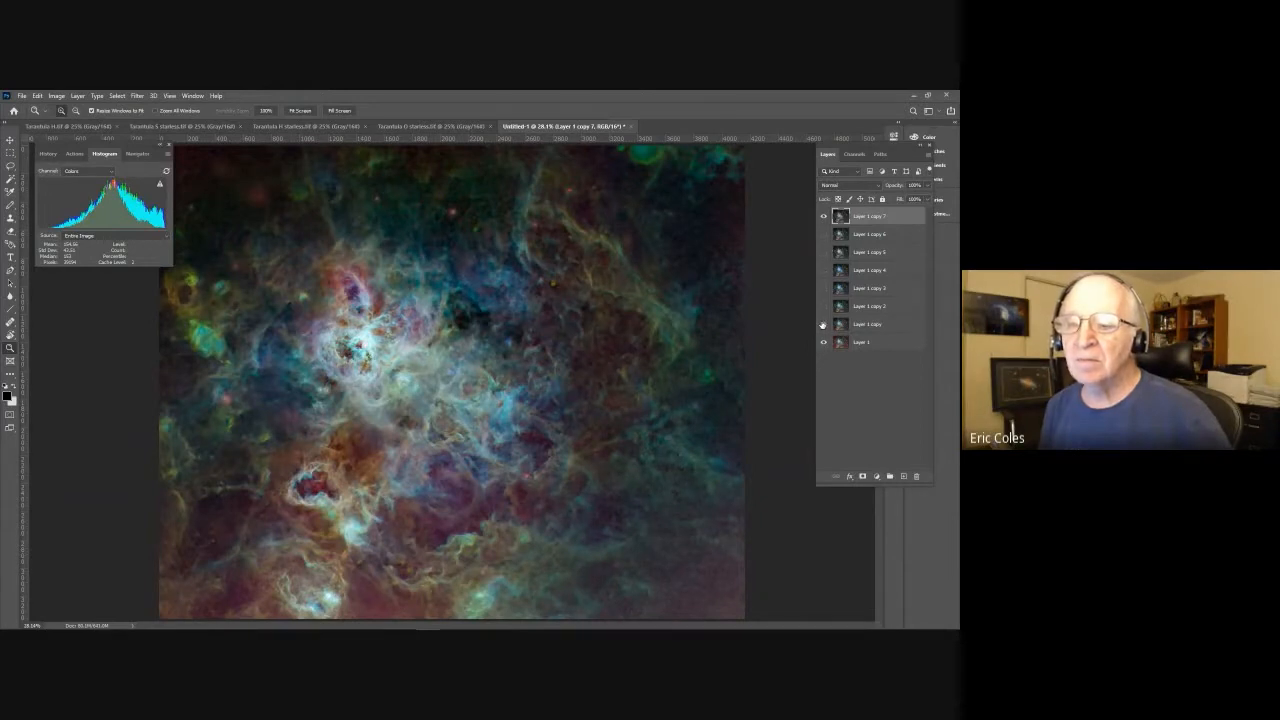
left_click(823, 217)
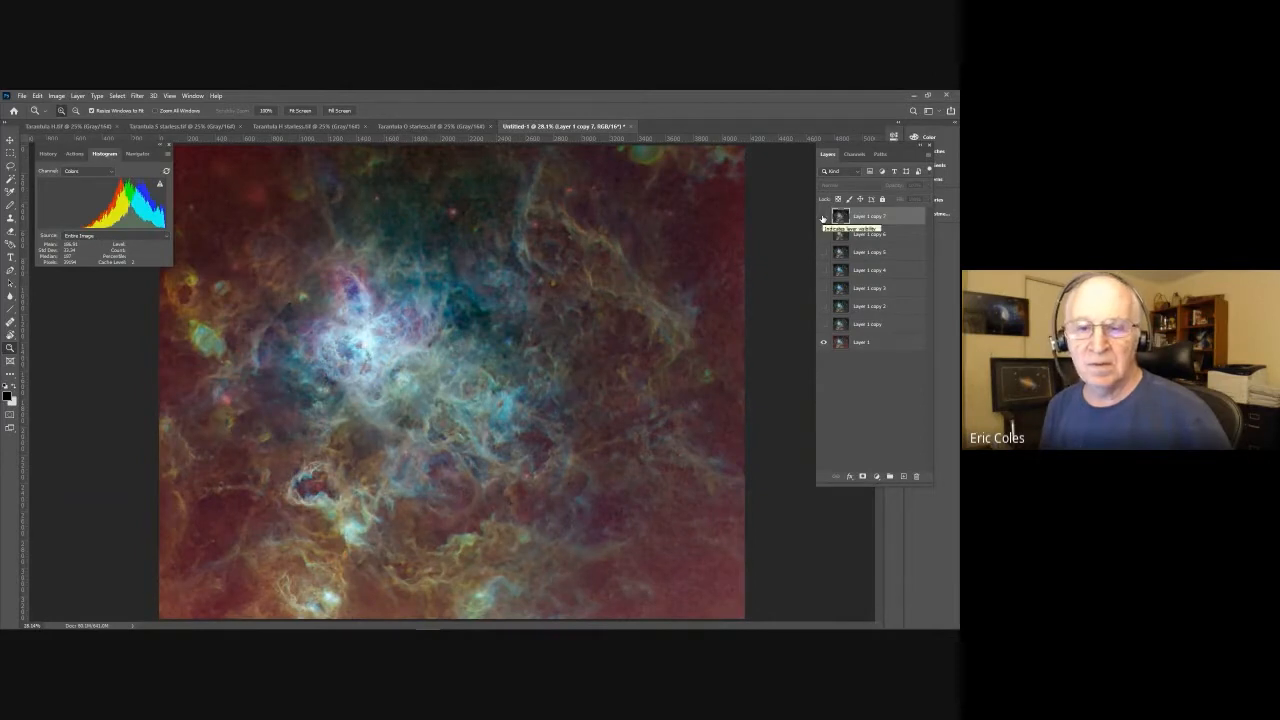
left_click(823, 217)
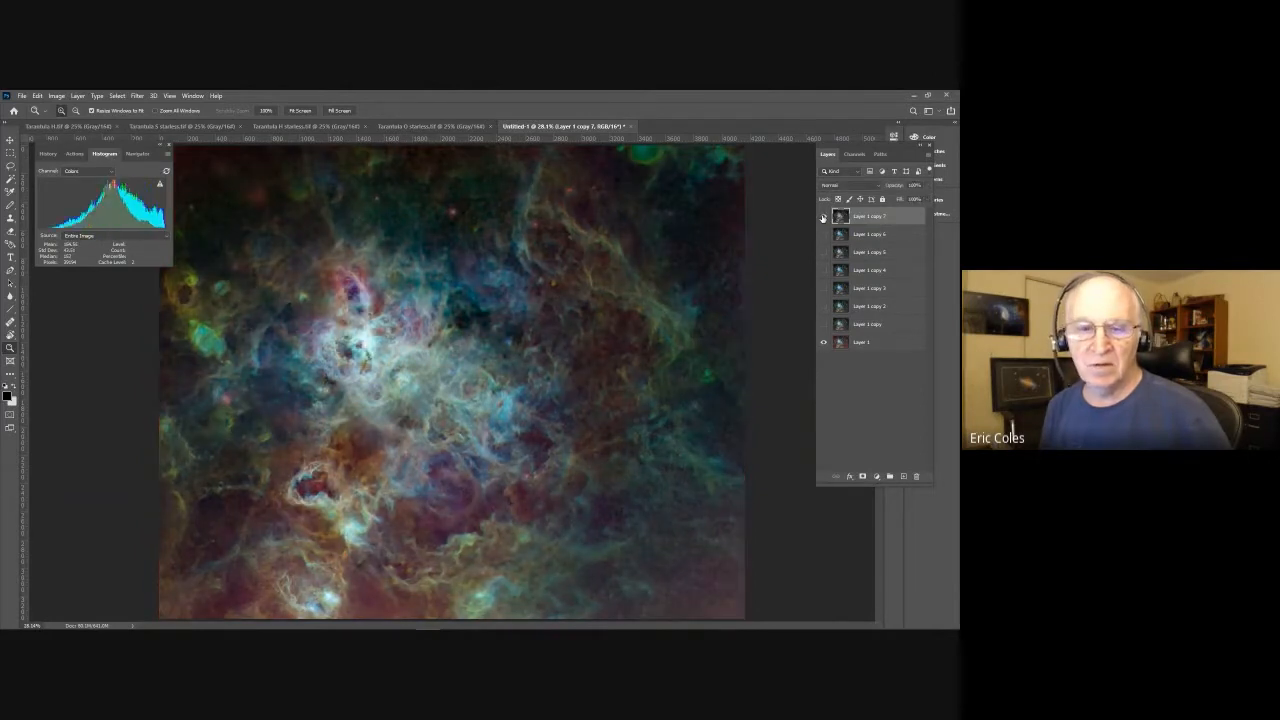
Step: Make all the hidden intermediate copies of Layer 1 visible again
left_click(824, 306)
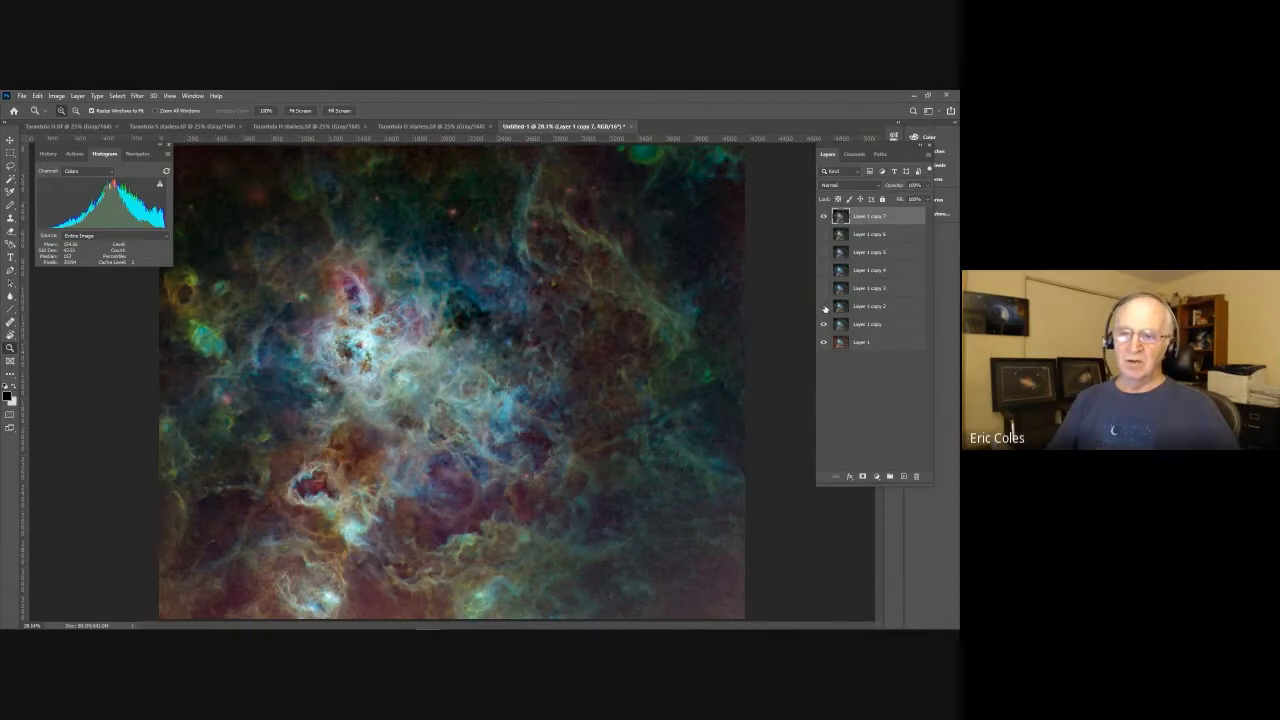
left_click(824, 289)
left_click(823, 270)
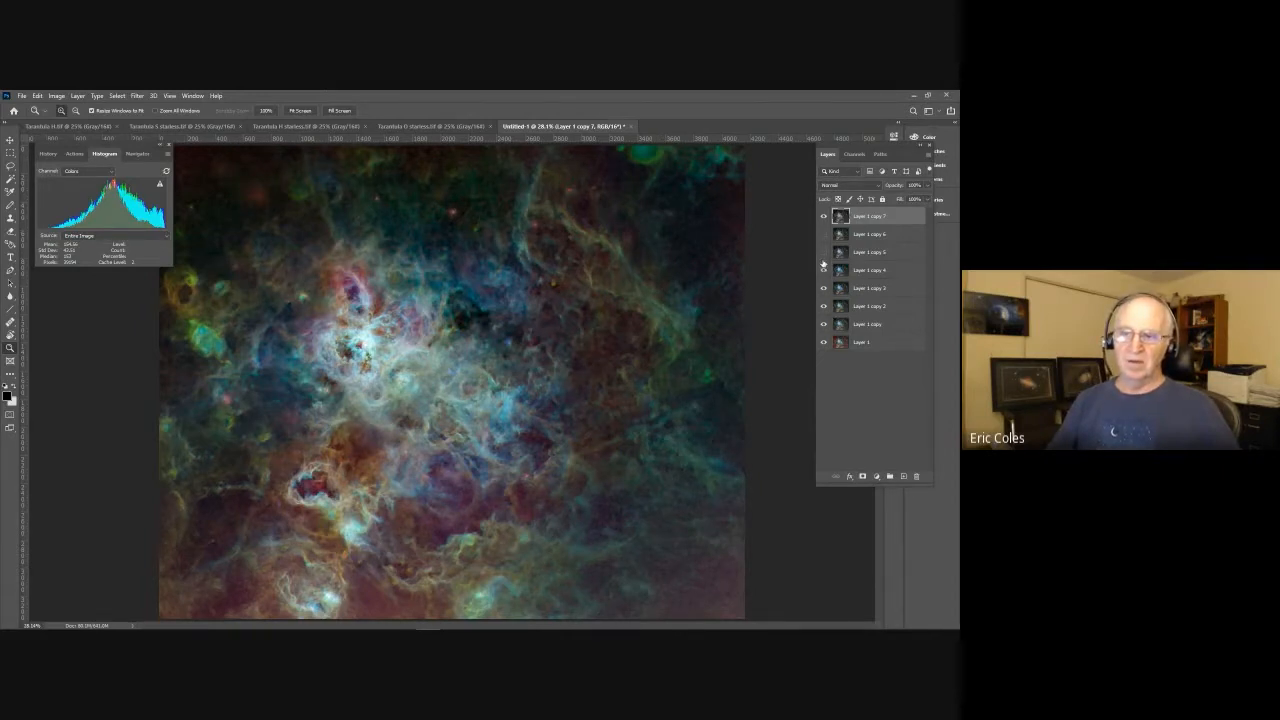
left_click(824, 234)
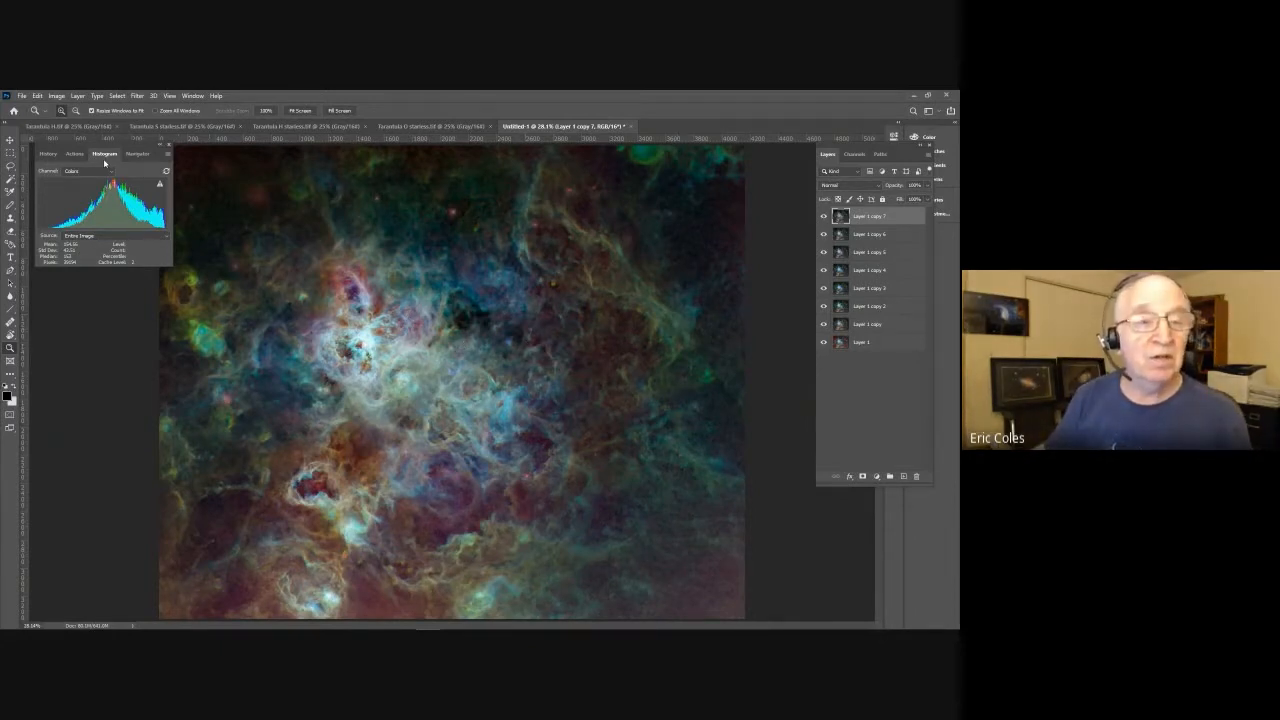
Step: Copy the entire Tarantula H.tif image and paste it into Untitled-1 as a new top layer
left_click(77, 129)
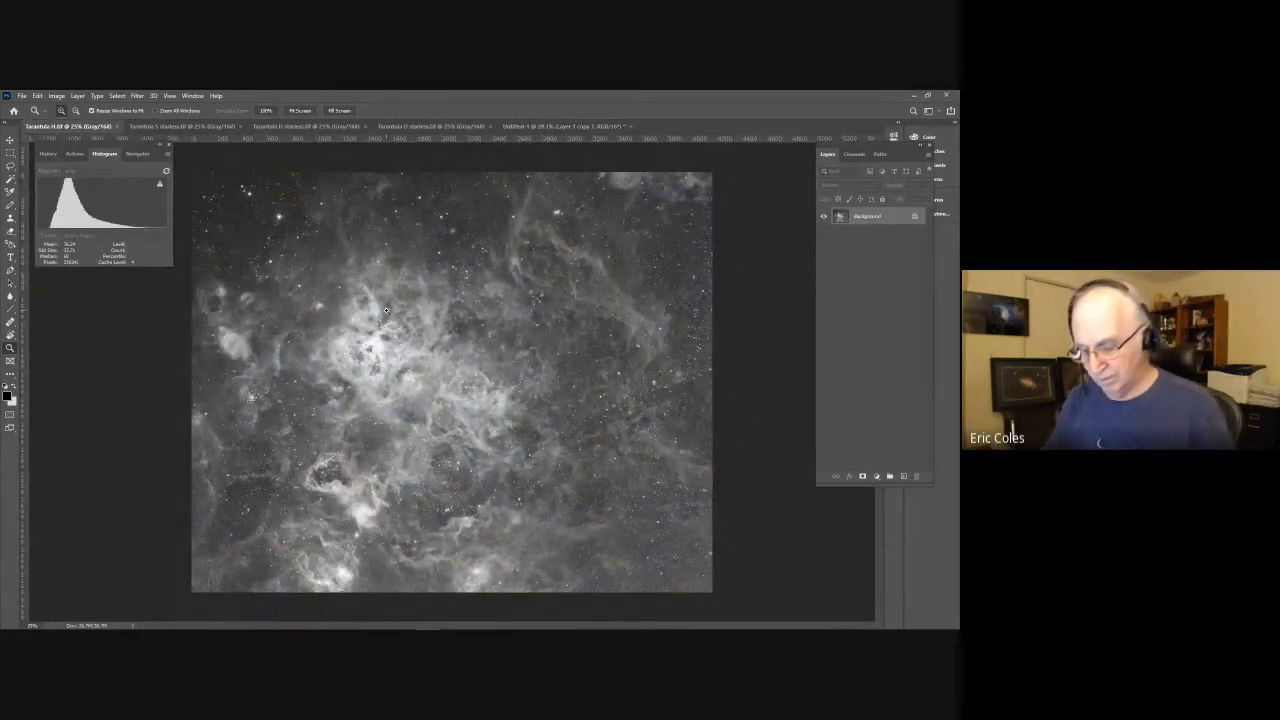
key("ctrl+a")
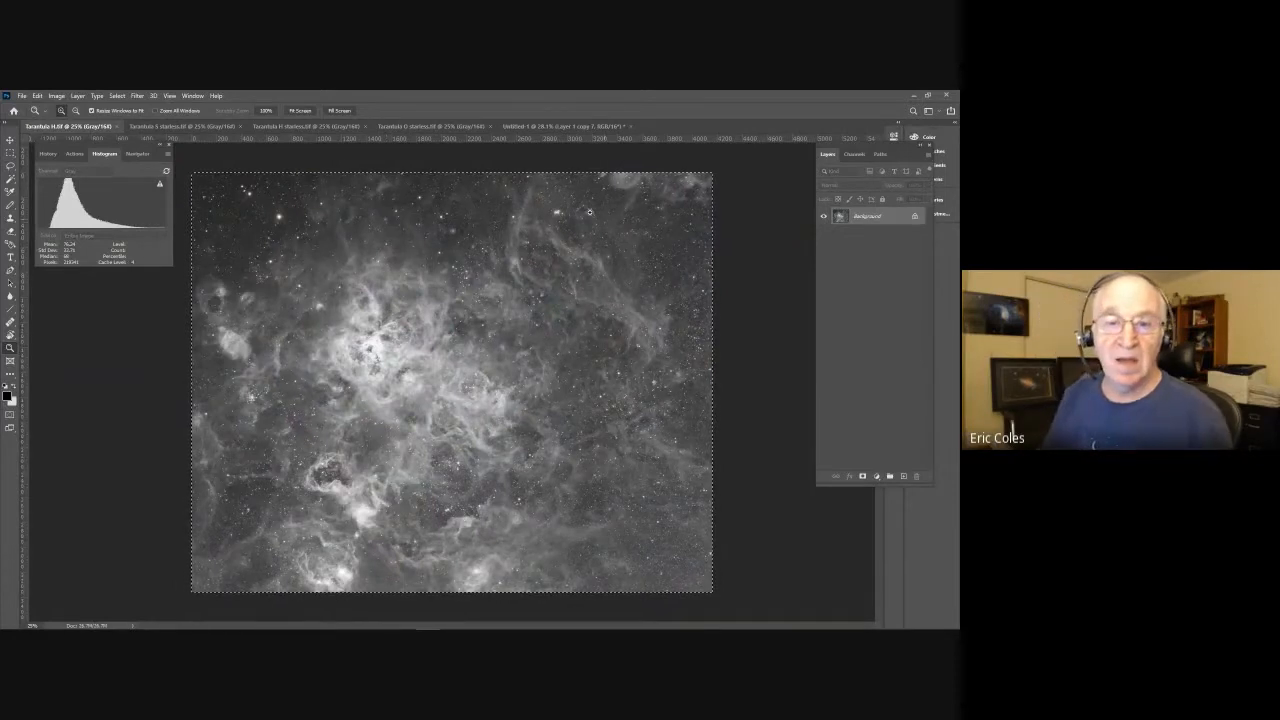
left_click(545, 127)
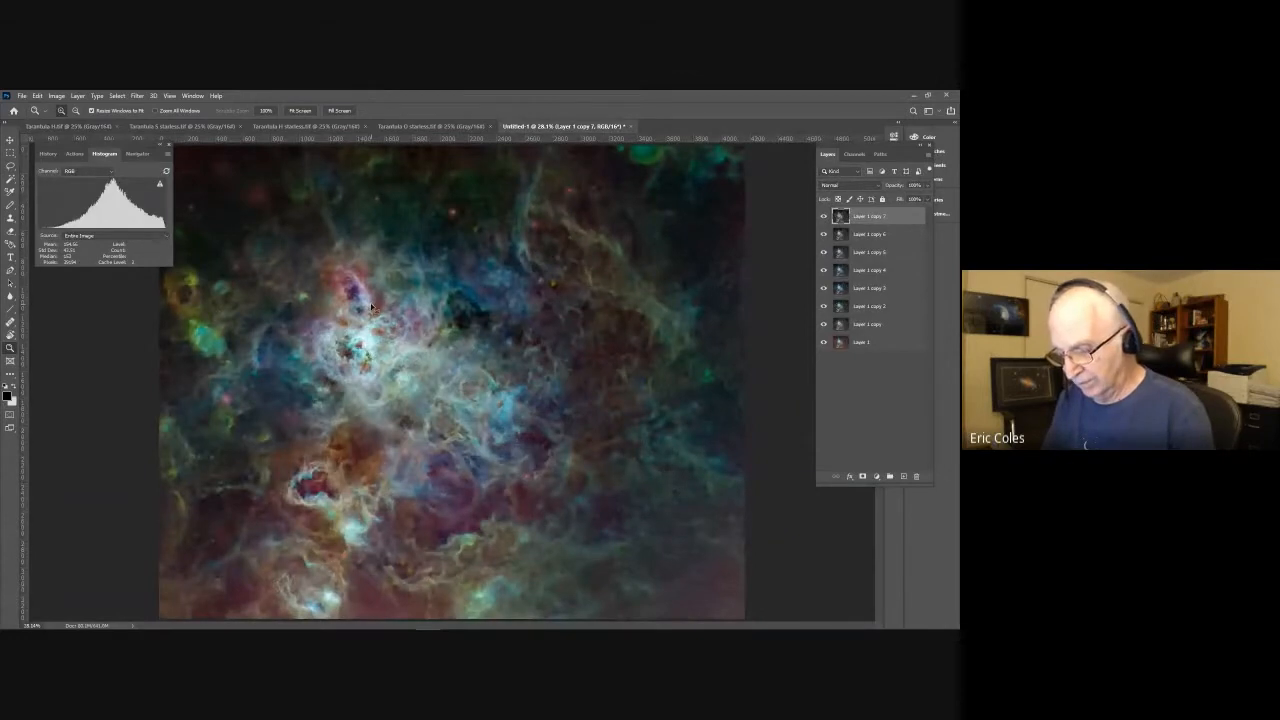
key("ctrl+shift+alt+n")
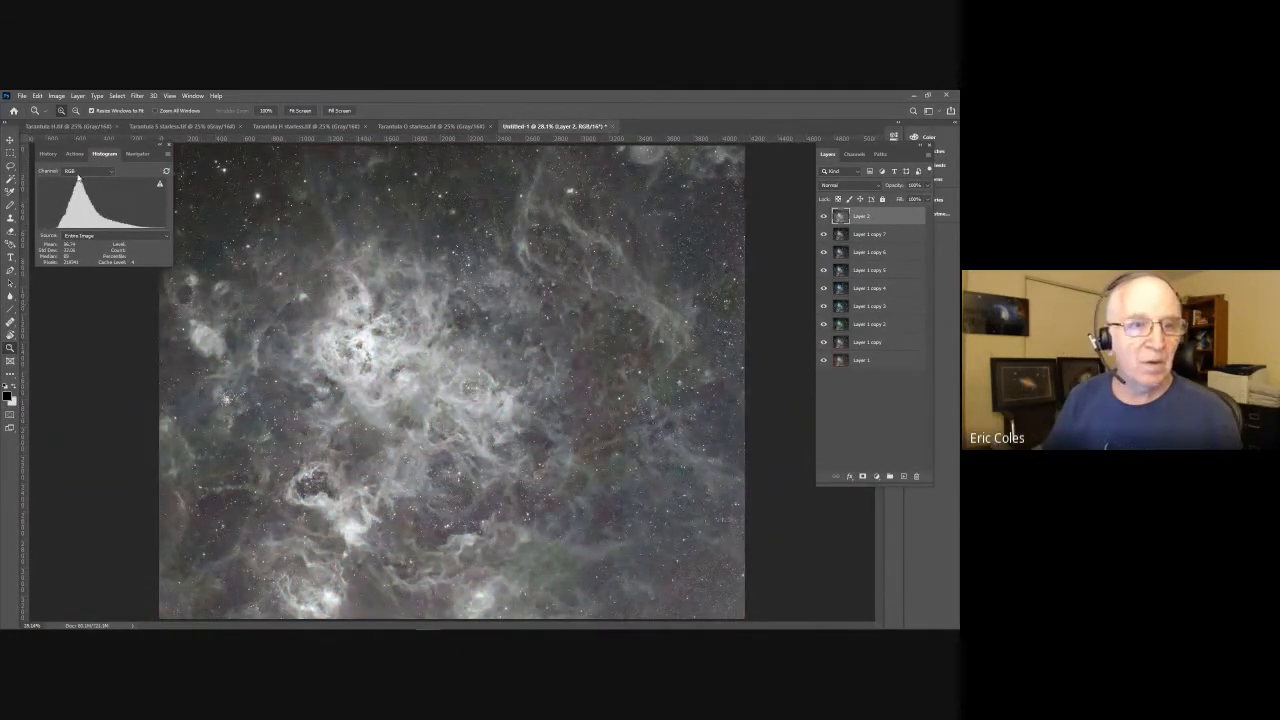
Step: Rename the pasted top layer H Lum and set its blend mode to Luminosity
double_click(862, 216)
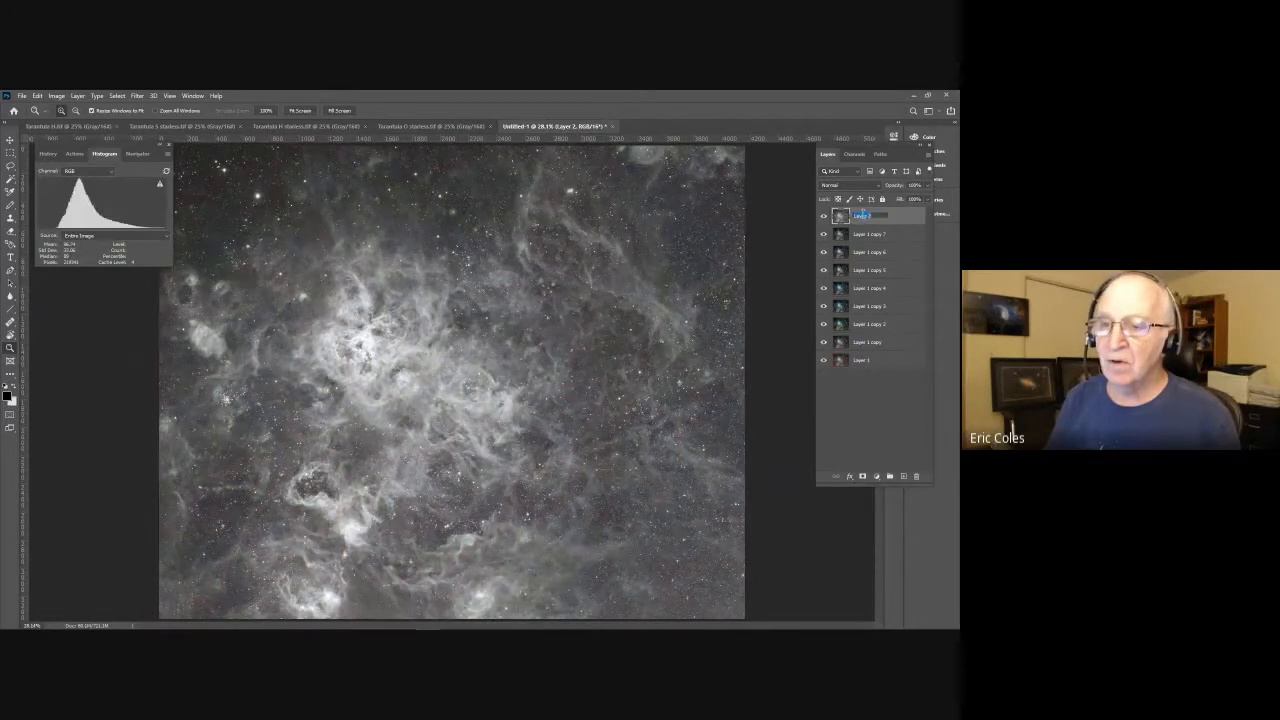
type("H")
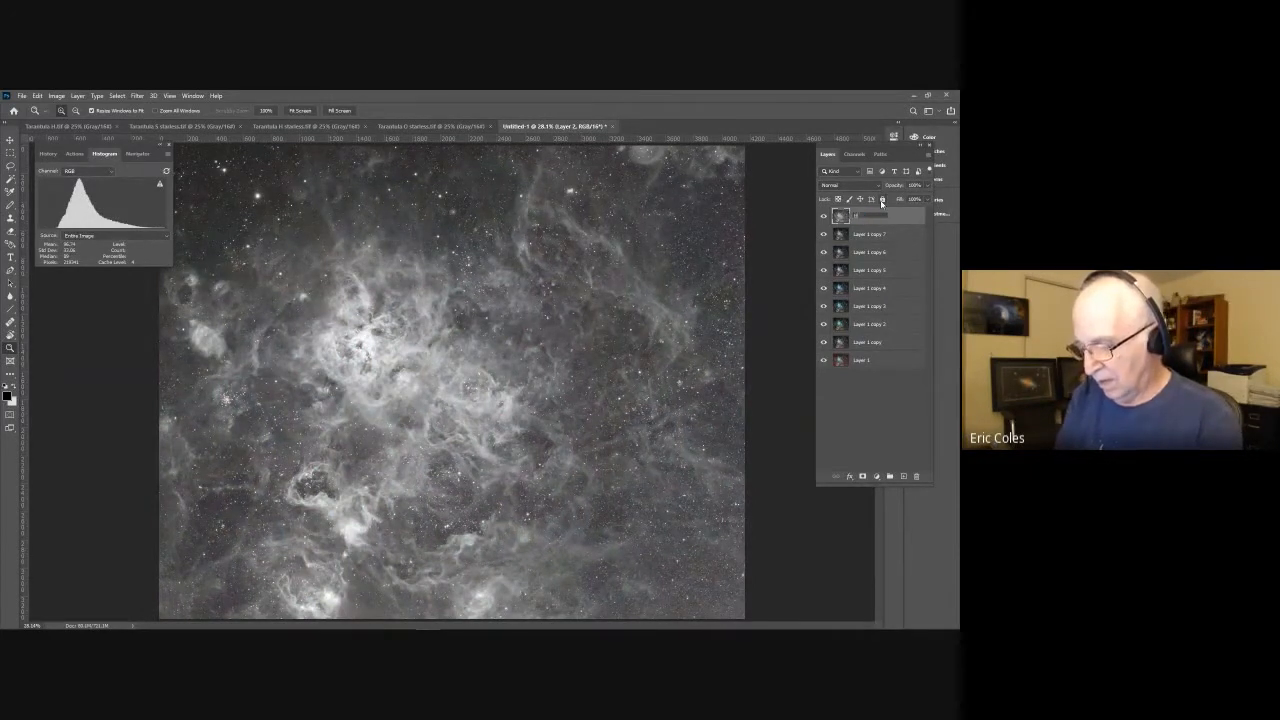
type(" Lum")
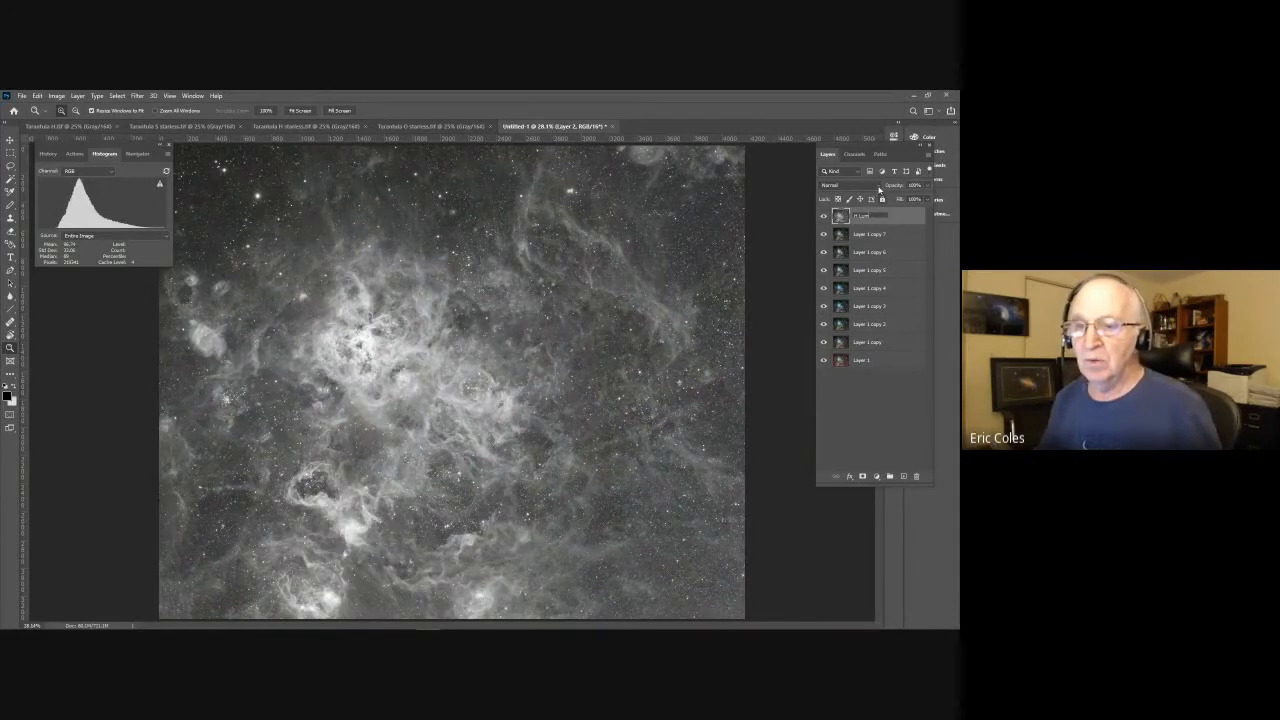
key("Return")
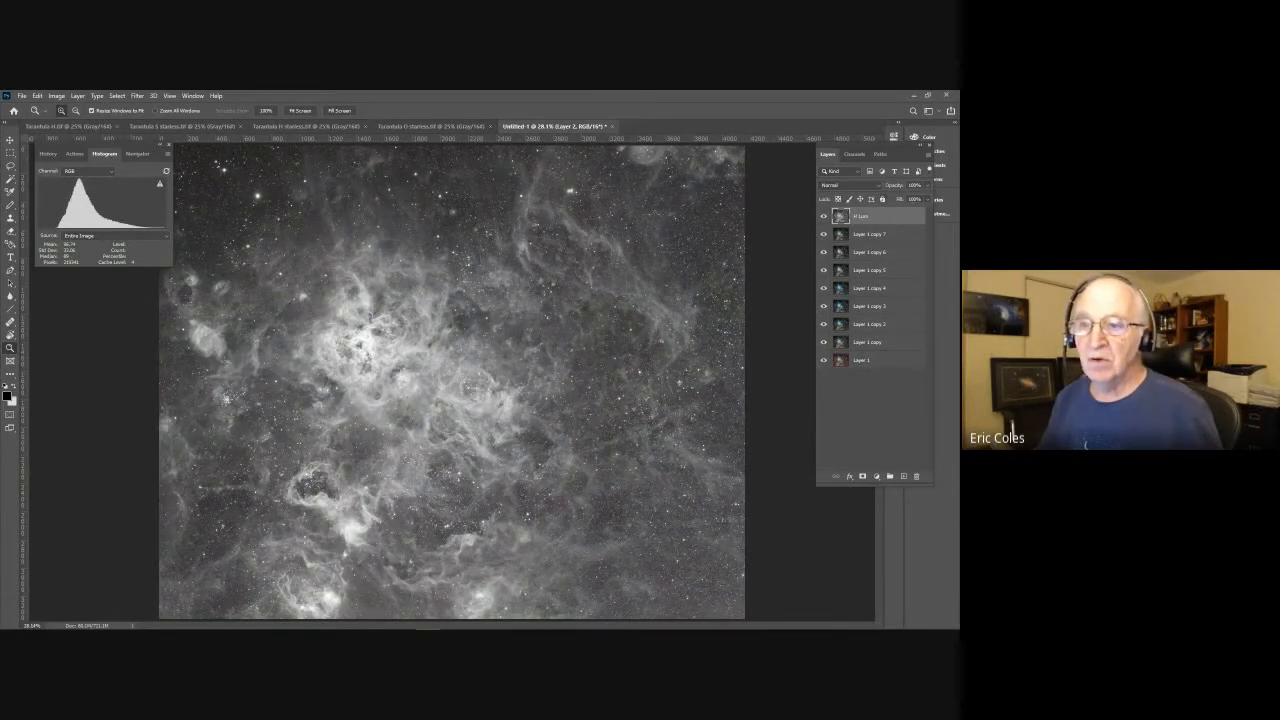
left_click(848, 185)
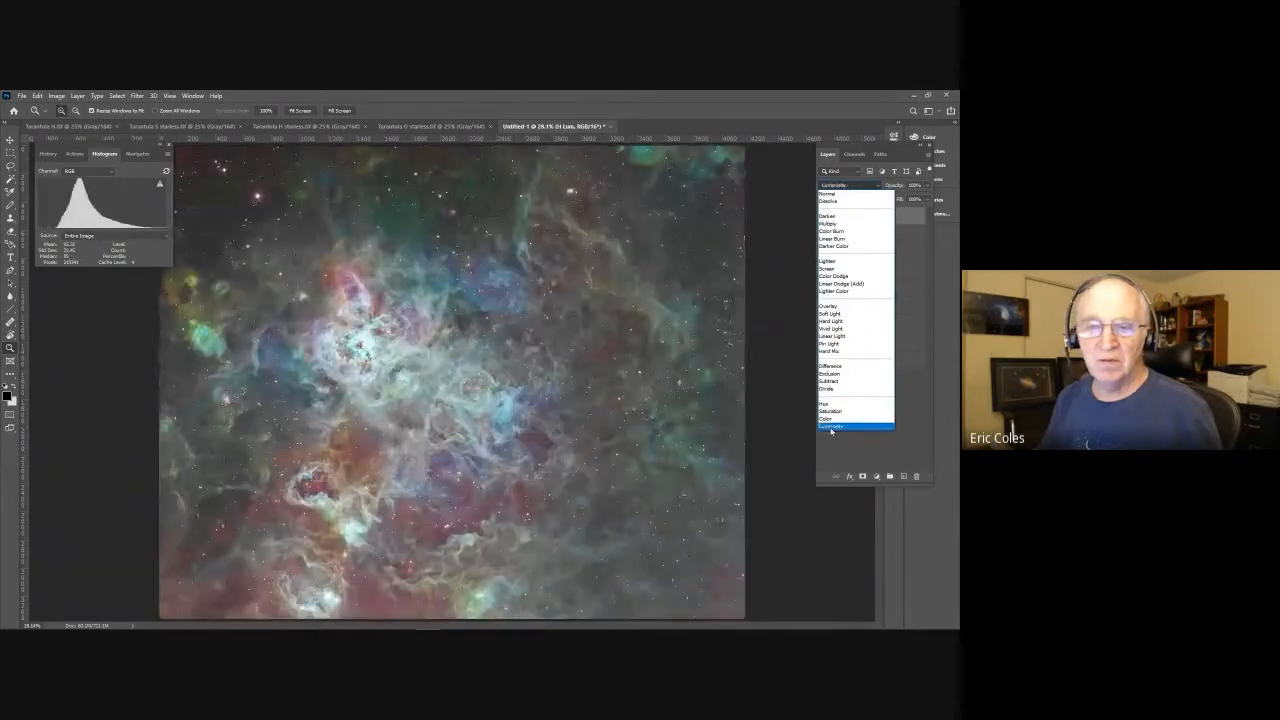
left_click(818, 424)
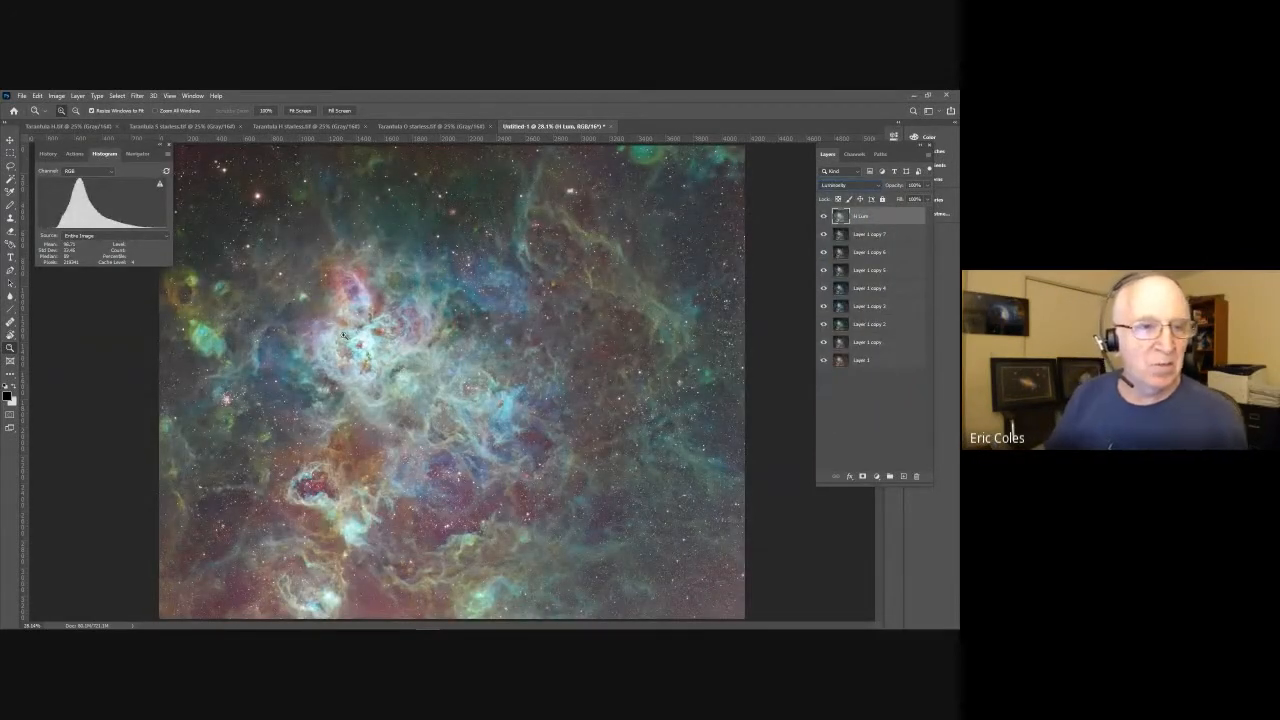
Step: Apply Levels to the H Lum layer with a midtone value of 0.68, and compare the image with the layer hidden and shown
left_click(56, 96)
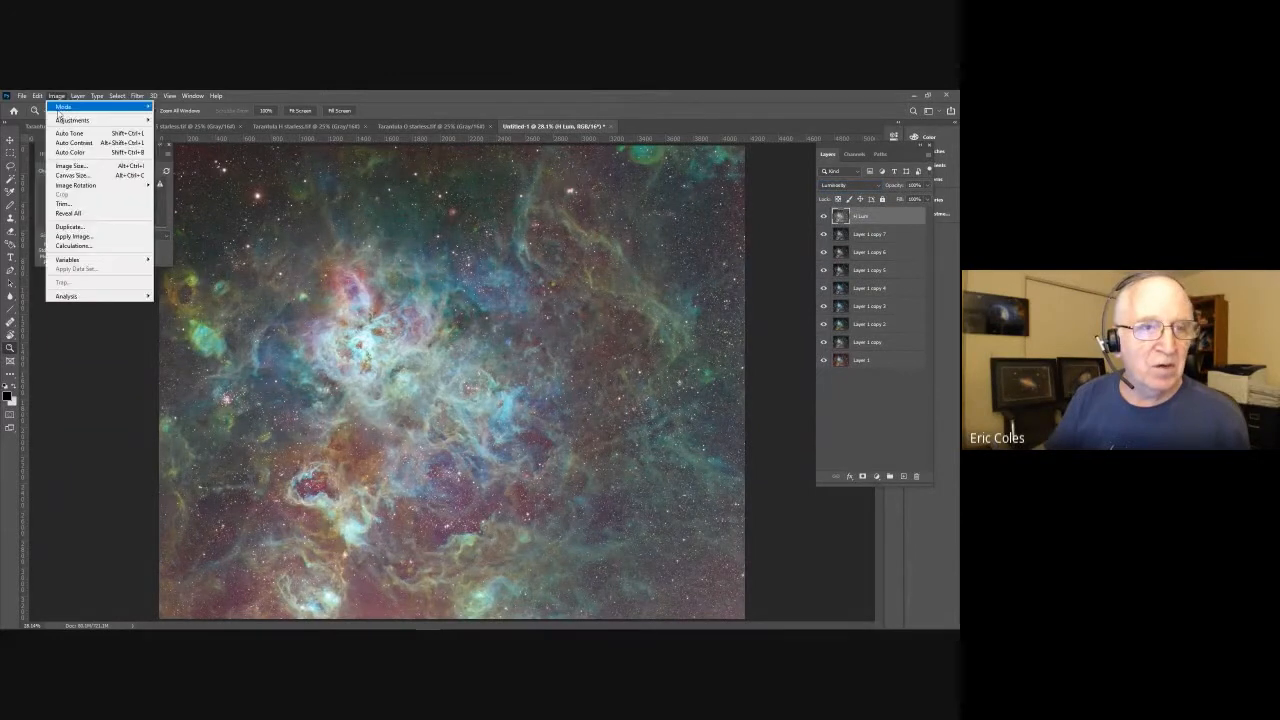
mouse_move(59, 119)
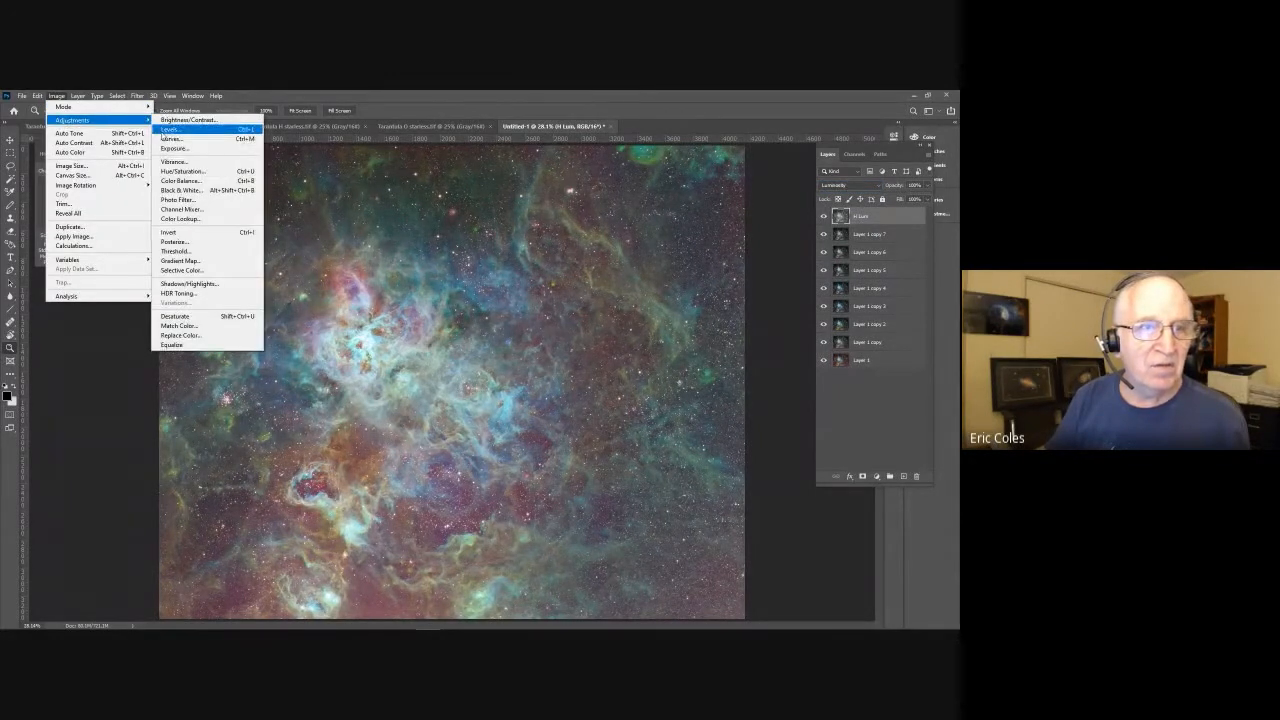
left_click(175, 129)
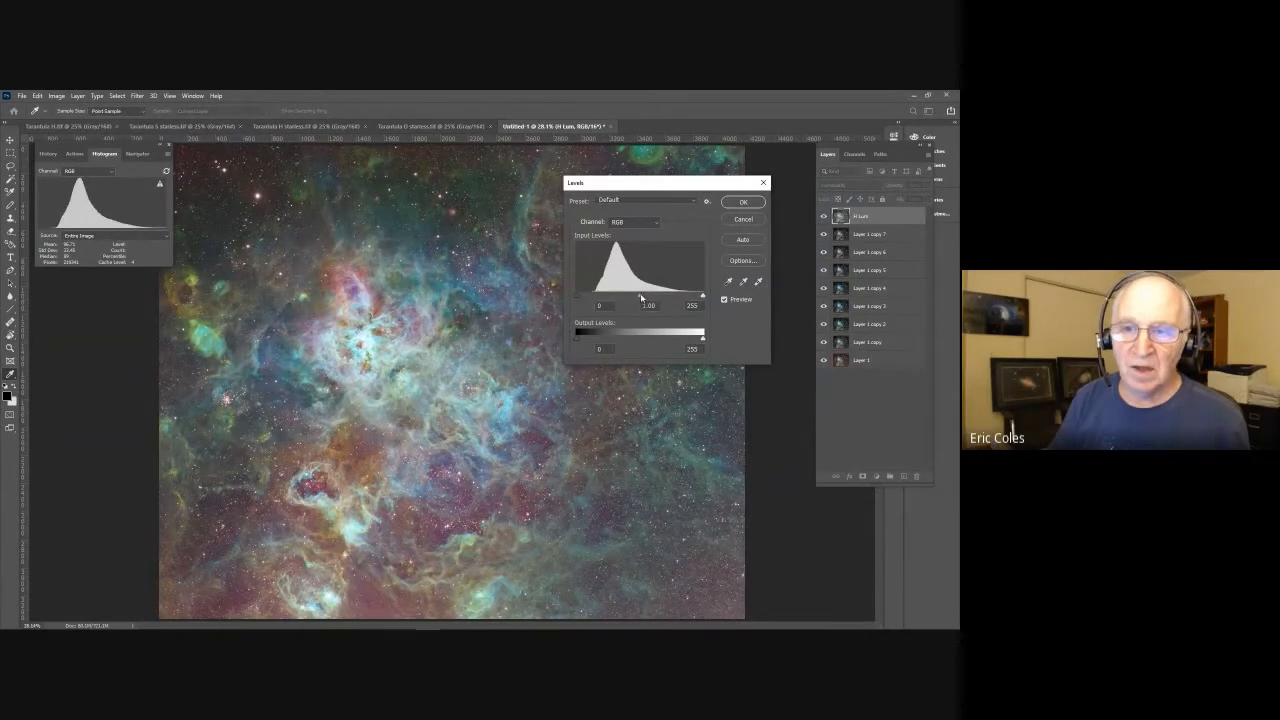
left_click_drag(640, 293, 657, 294)
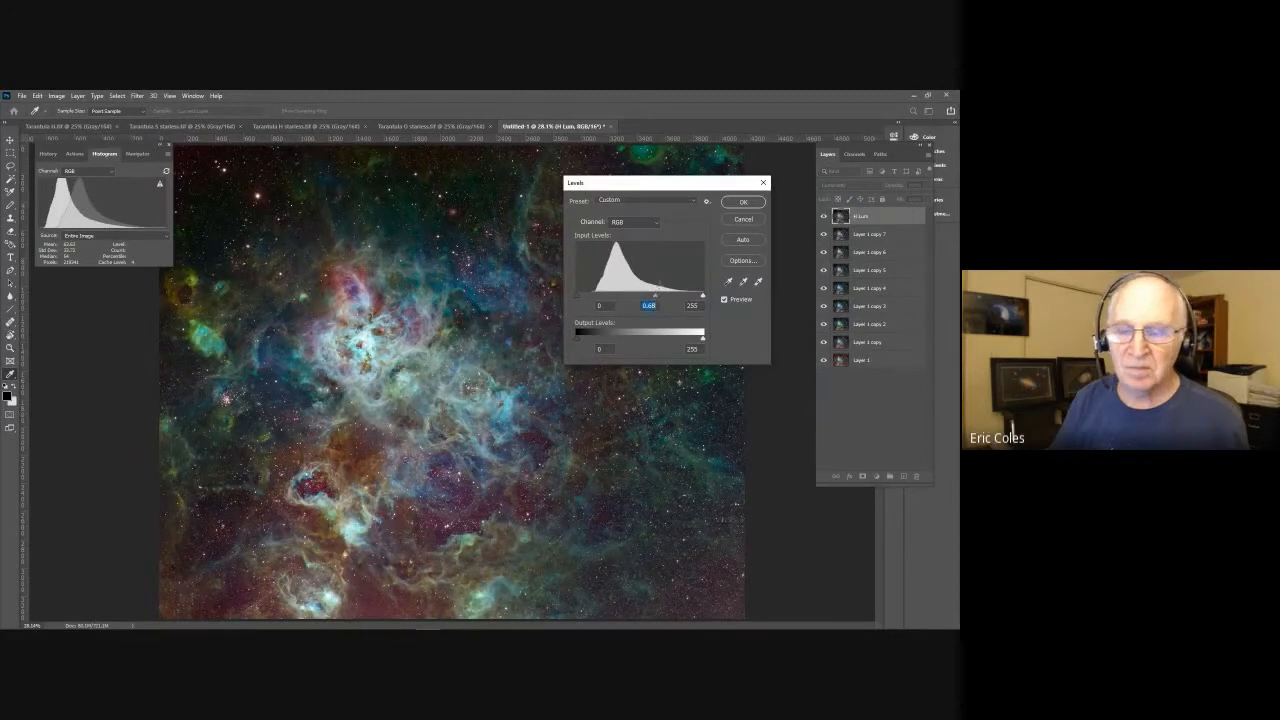
left_click(740, 203)
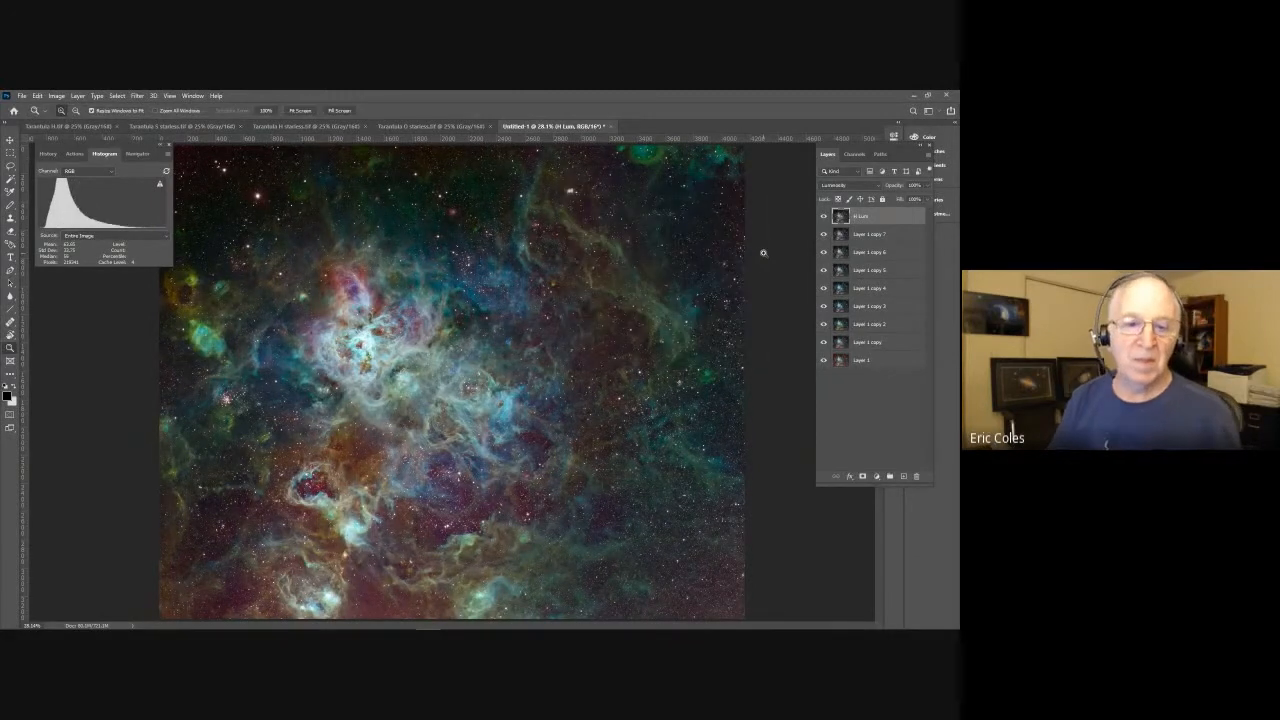
left_click(823, 218)
left_click(823, 218)
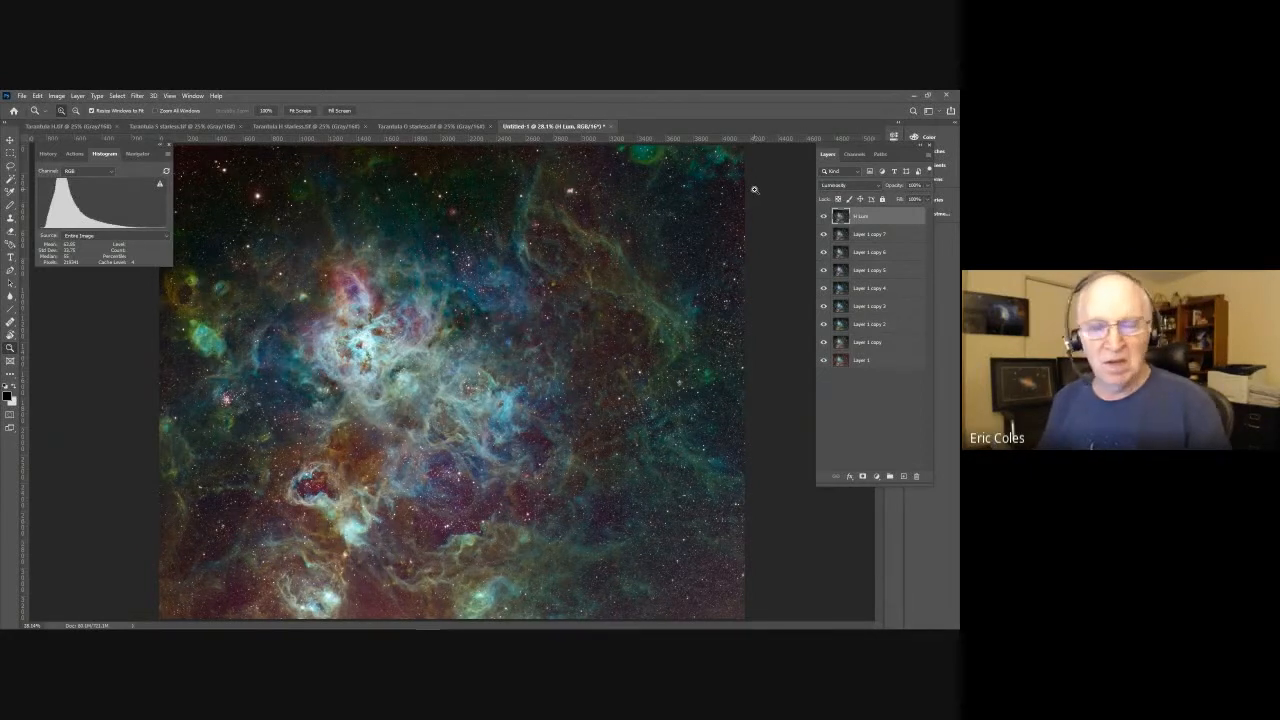
Step: Duplicate Layer 1 copy 7 below H Lum, rename the duplicate, and hide the H Lum layer
left_click(900, 237)
left_click_drag(900, 237, 902, 475)
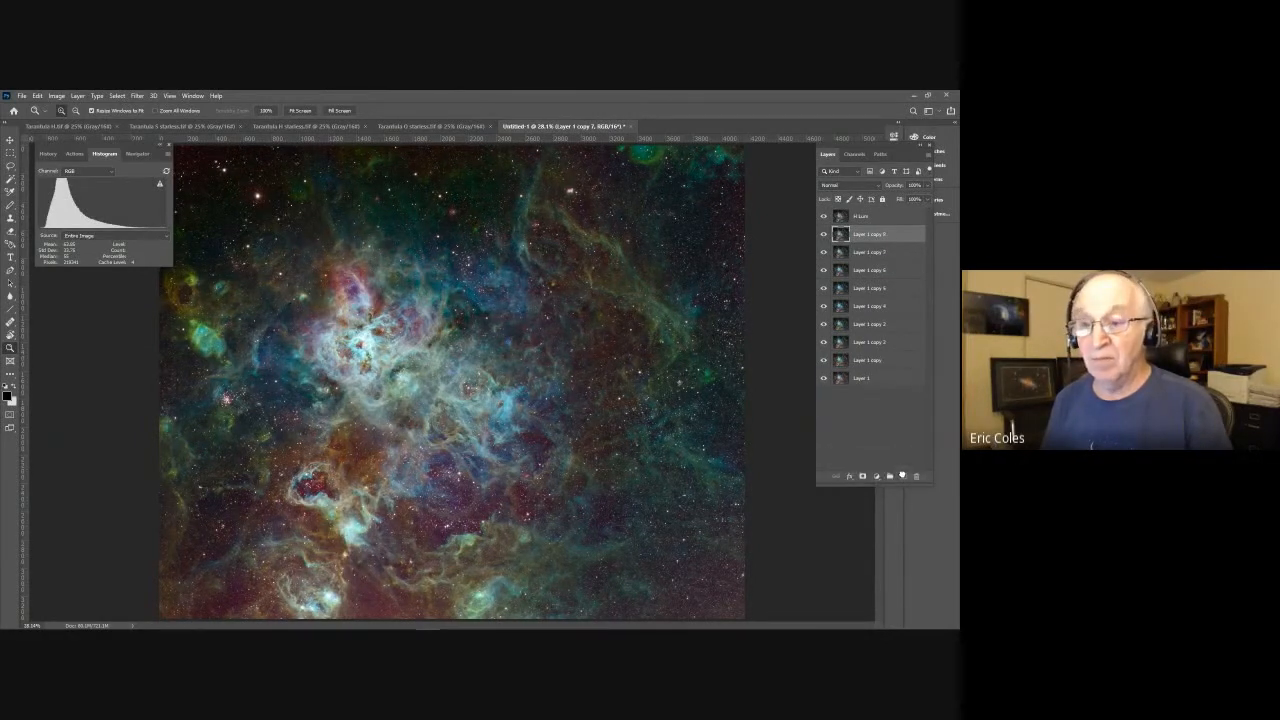
double_click(860, 235)
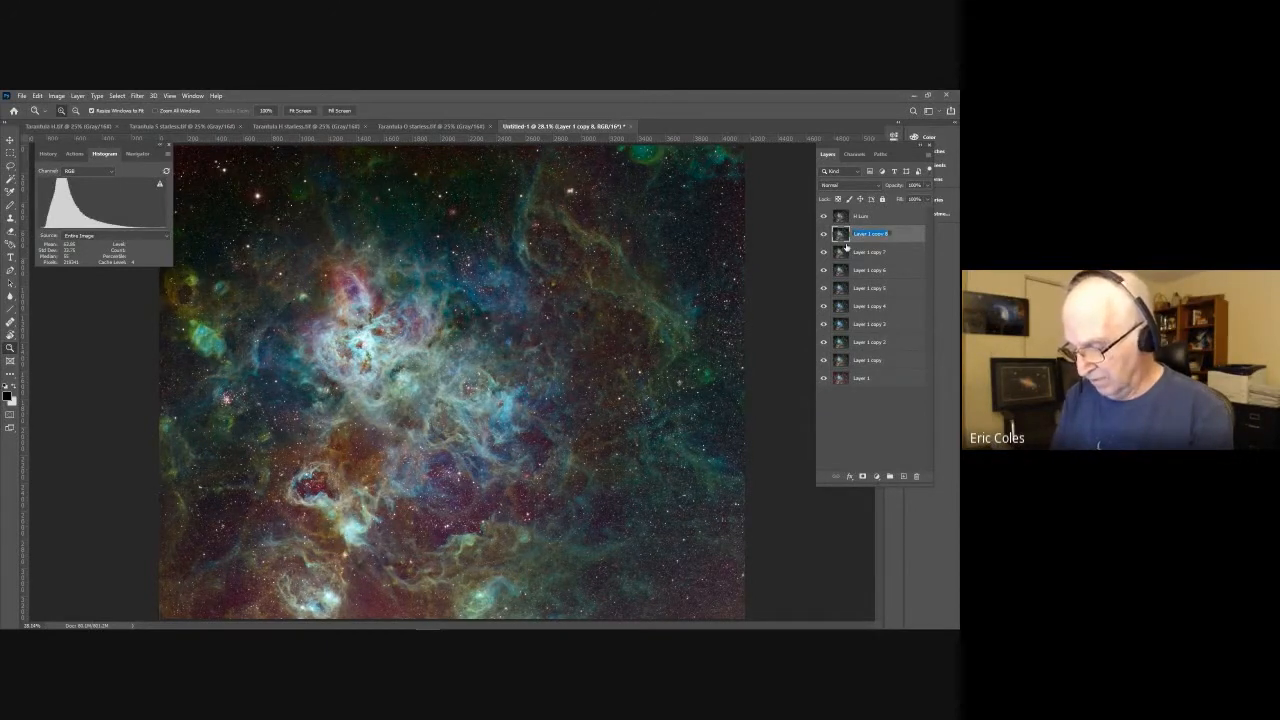
type("S")
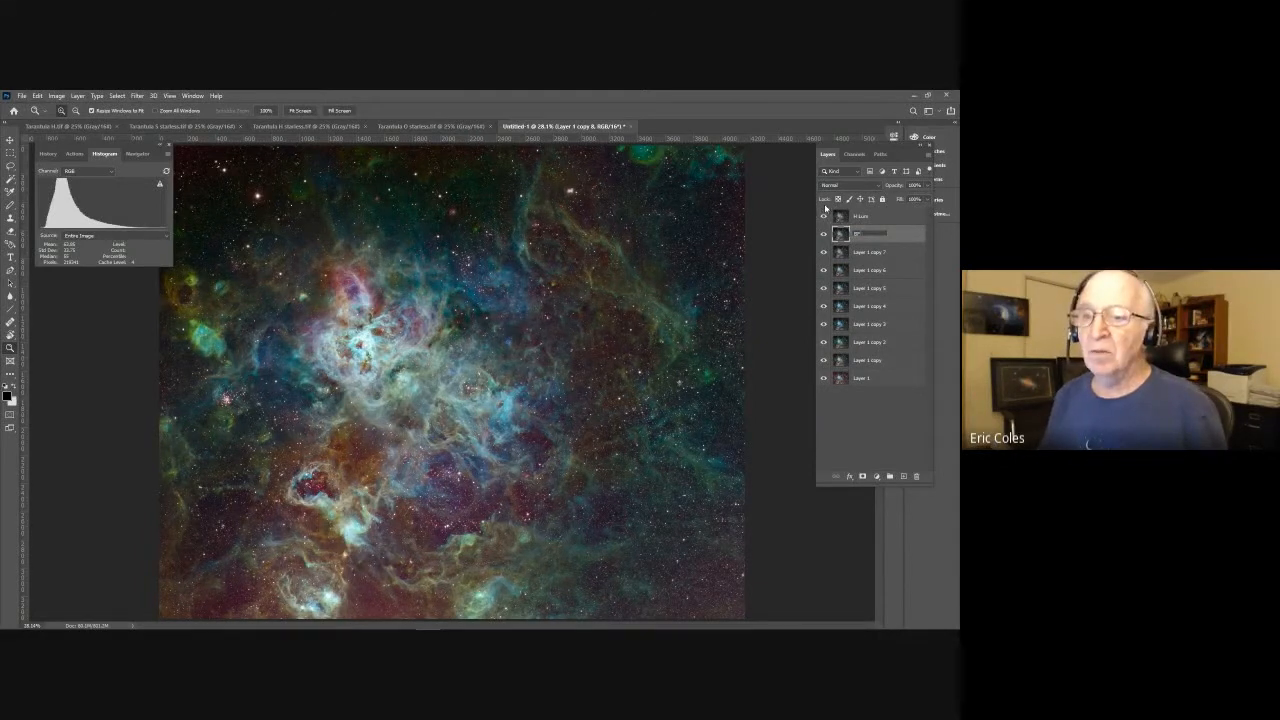
left_click(825, 216)
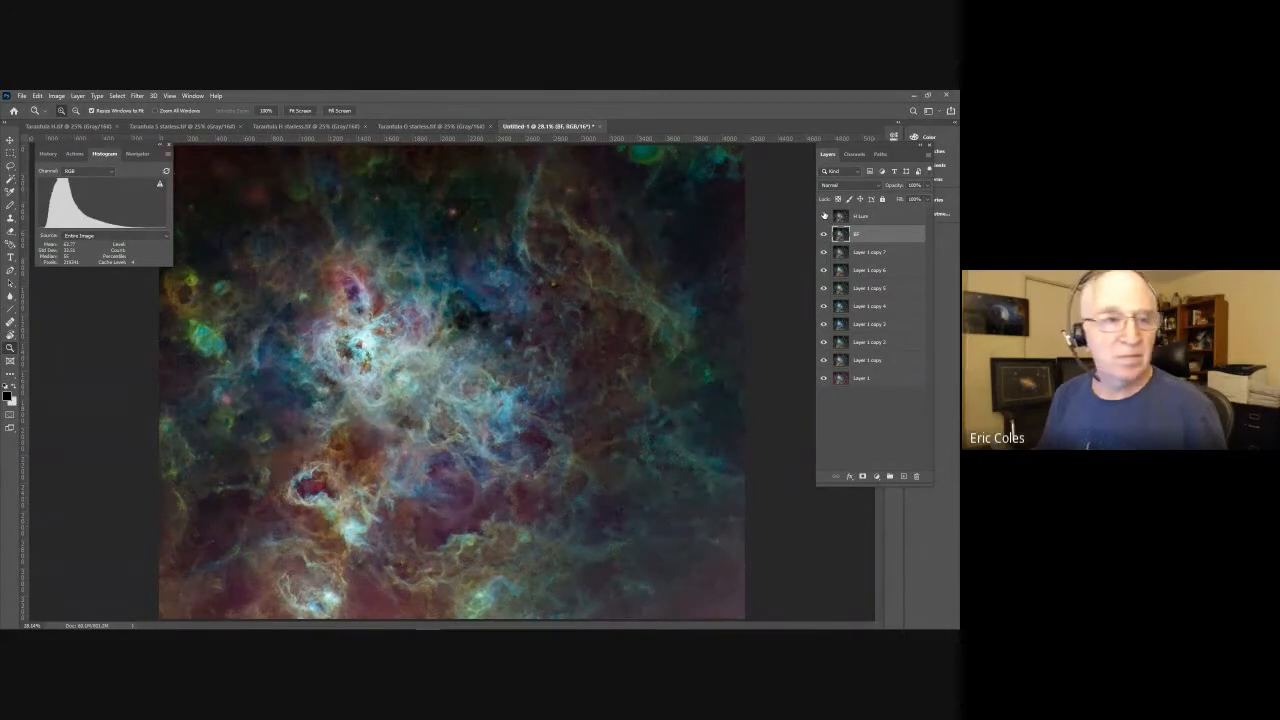
Step: Run the Tone Map Adjustment action on the renamed duplicate layer and compare the result with the layer hidden and shown
left_click(76, 156)
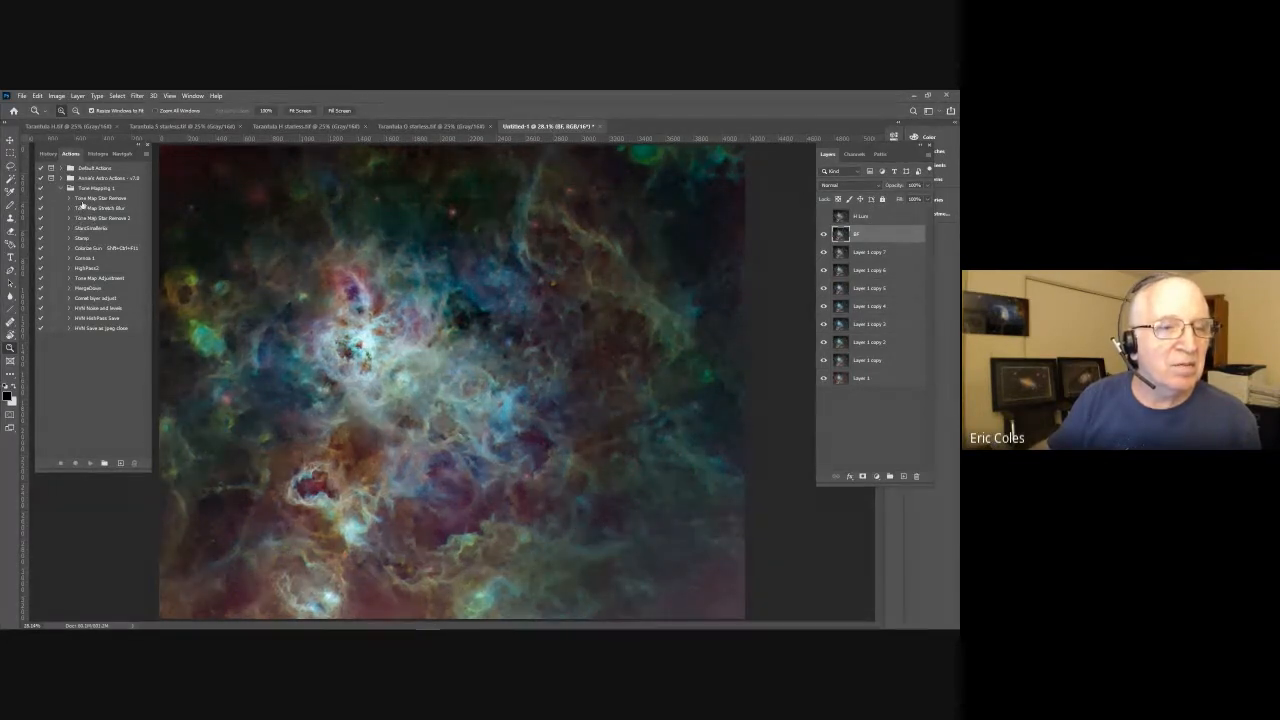
left_click(81, 279)
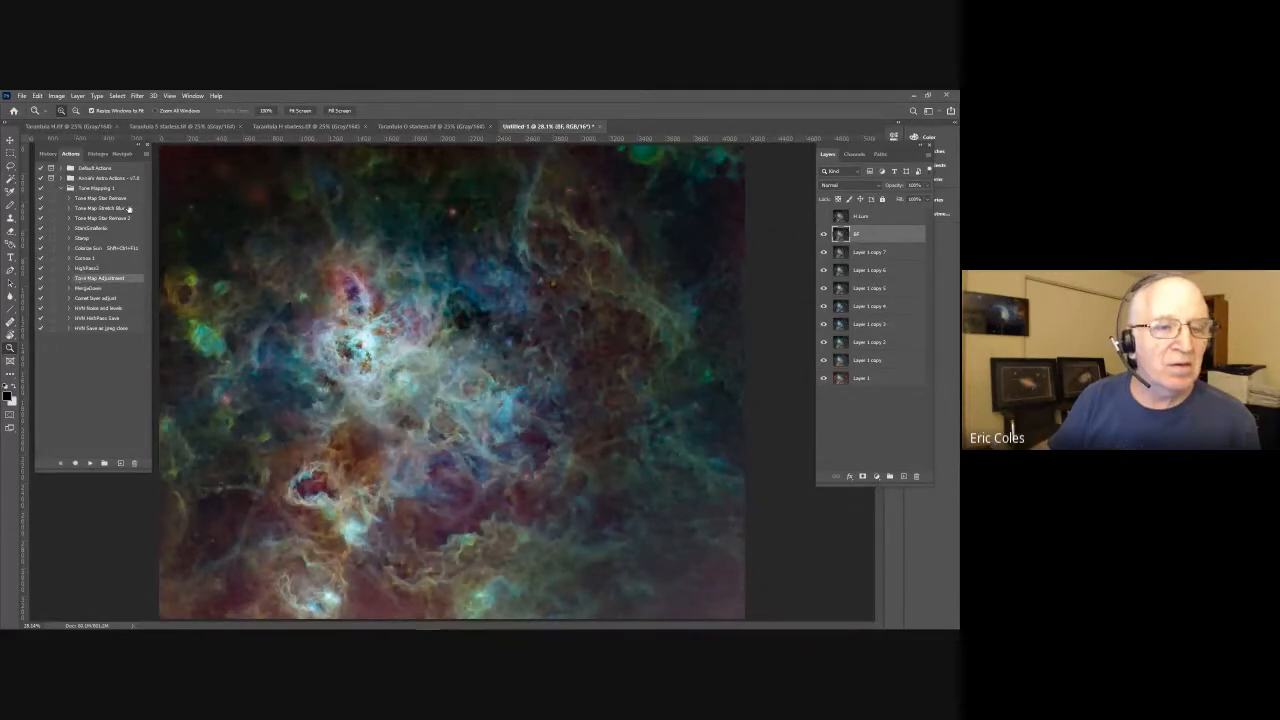
left_click(147, 154)
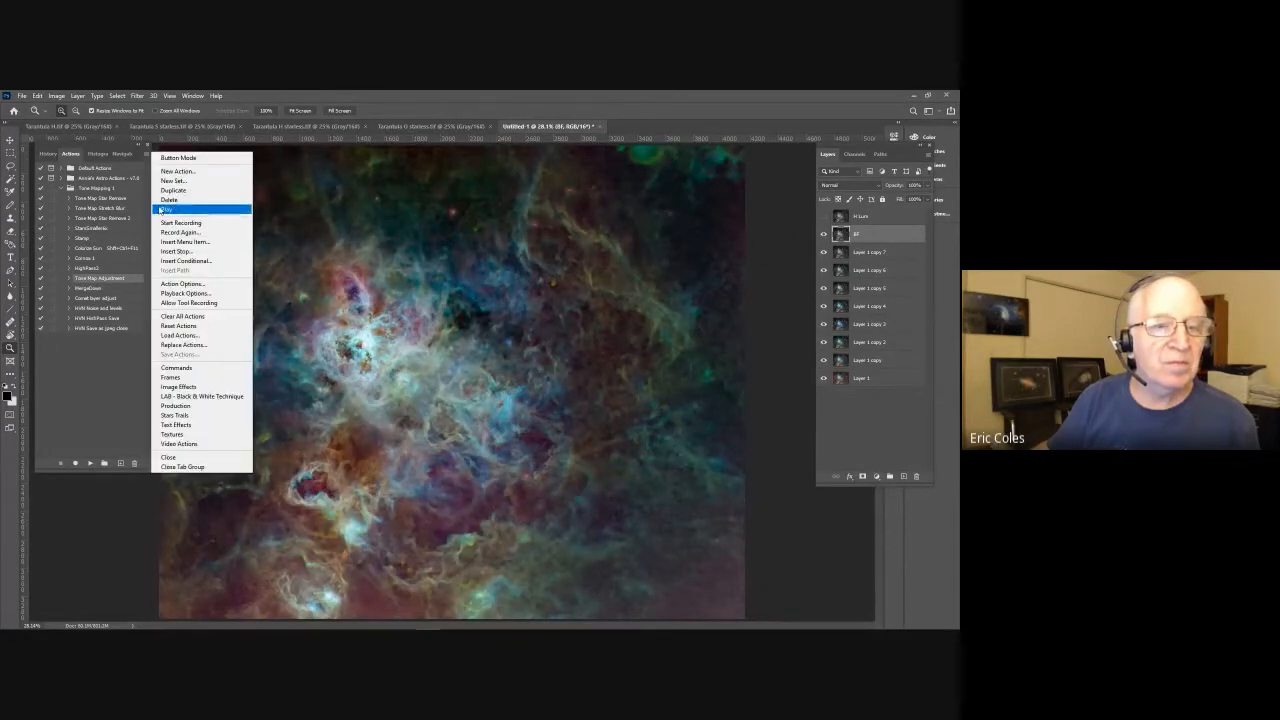
left_click(164, 208)
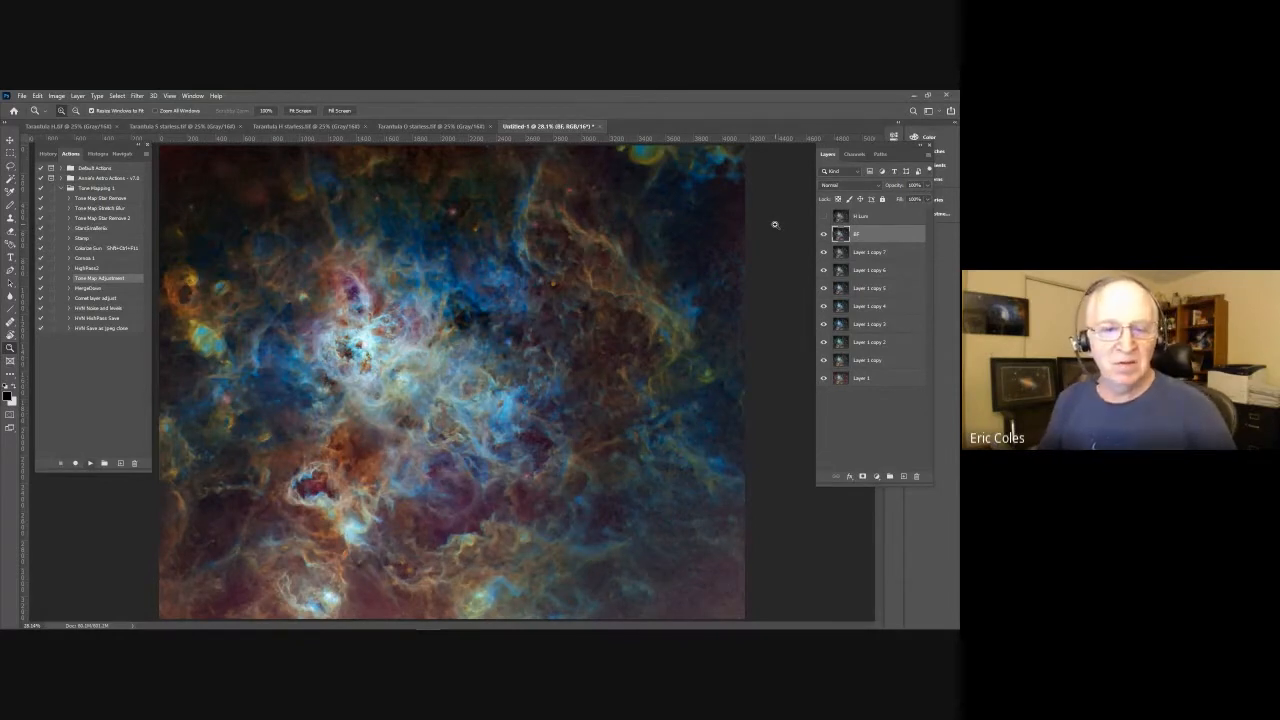
left_click(823, 237)
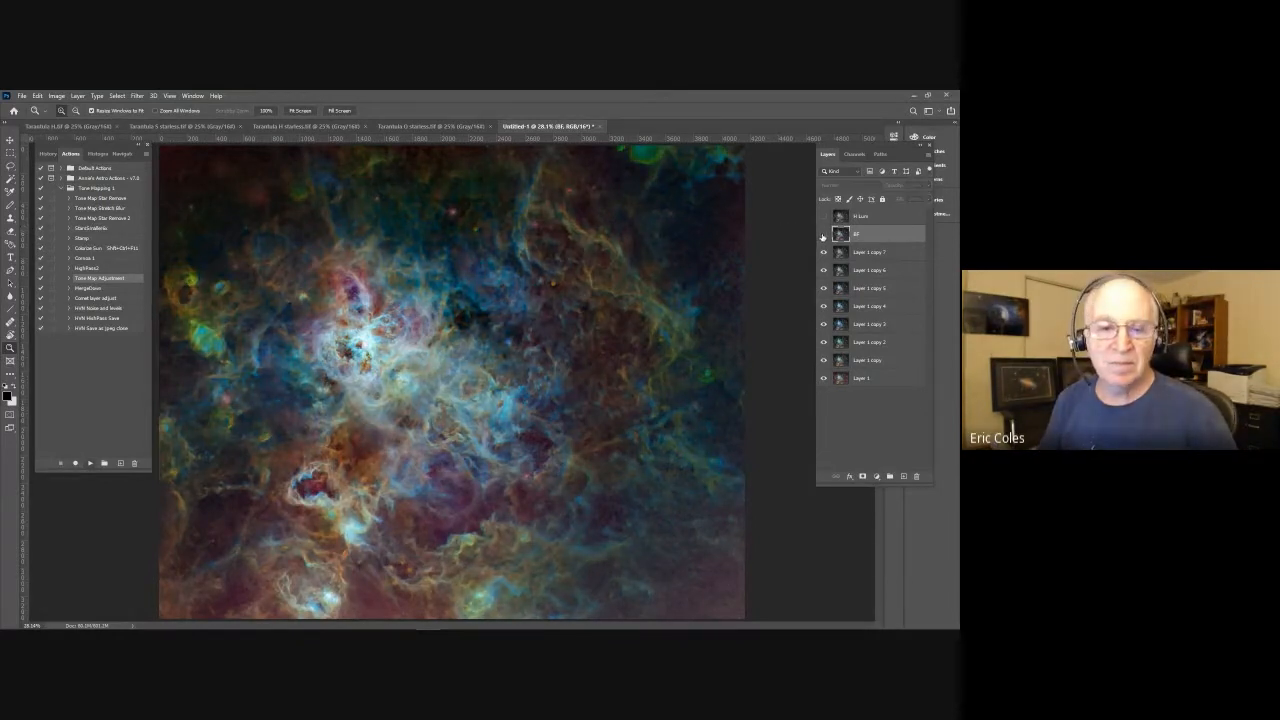
left_click(823, 237)
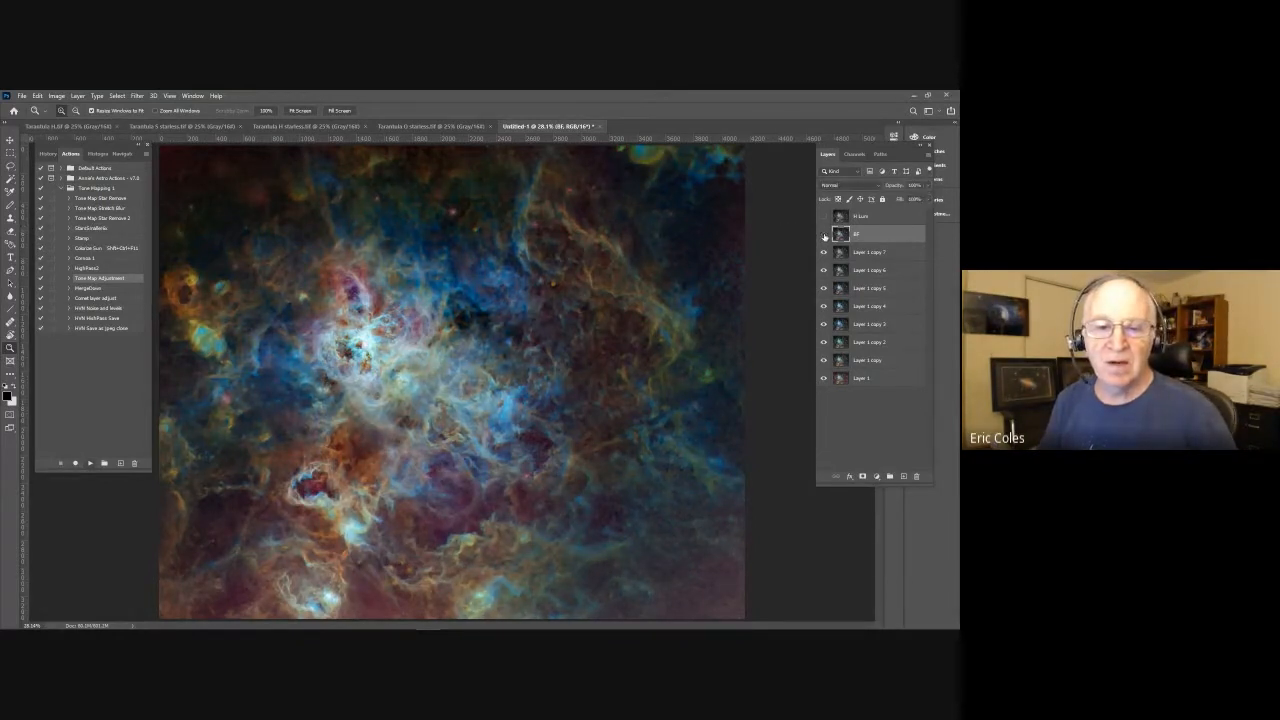
left_click(824, 236)
left_click(824, 236)
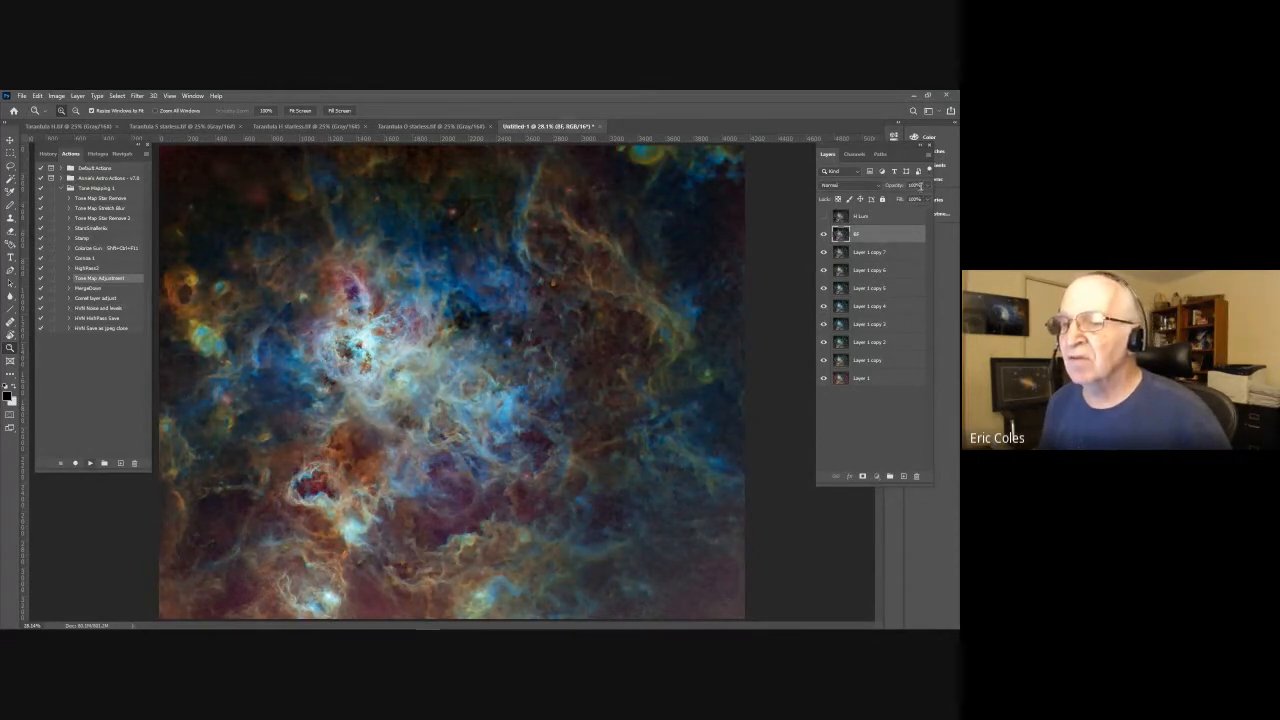
Step: Set the opacity of the tone-adjusted duplicate layer to 40% and compare the image with it hidden and shown
left_click(920, 186)
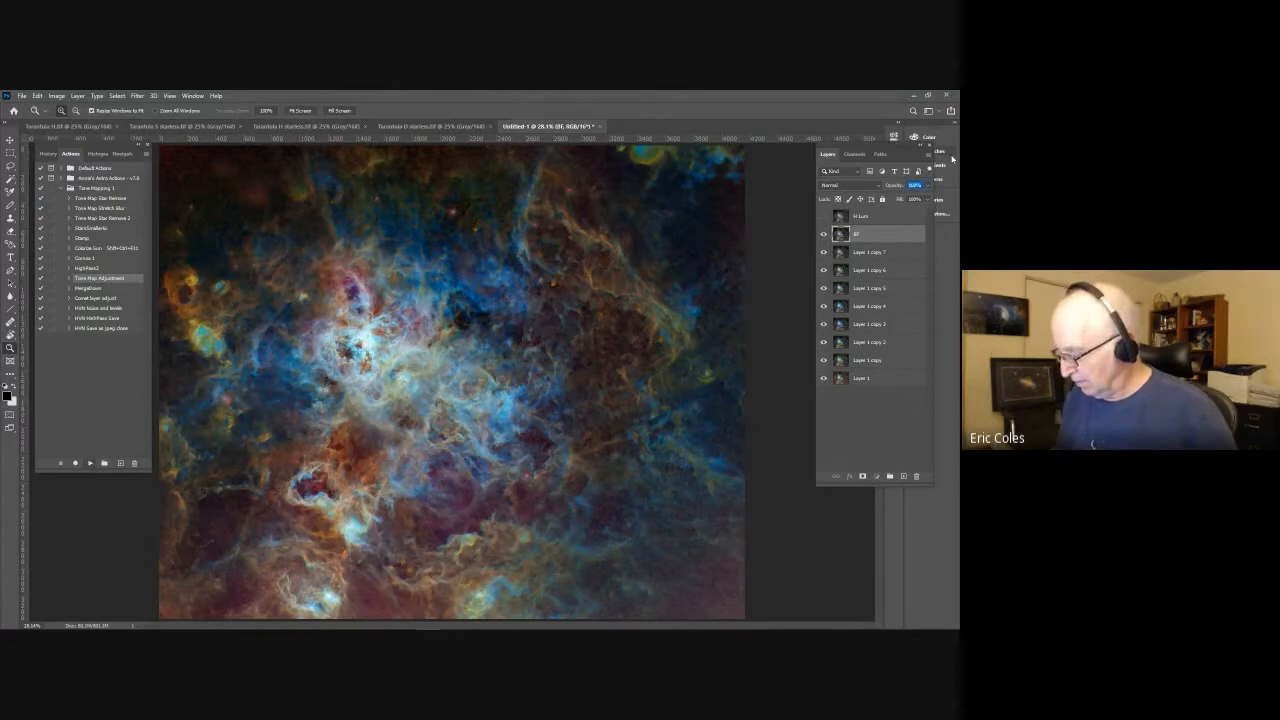
type("40")
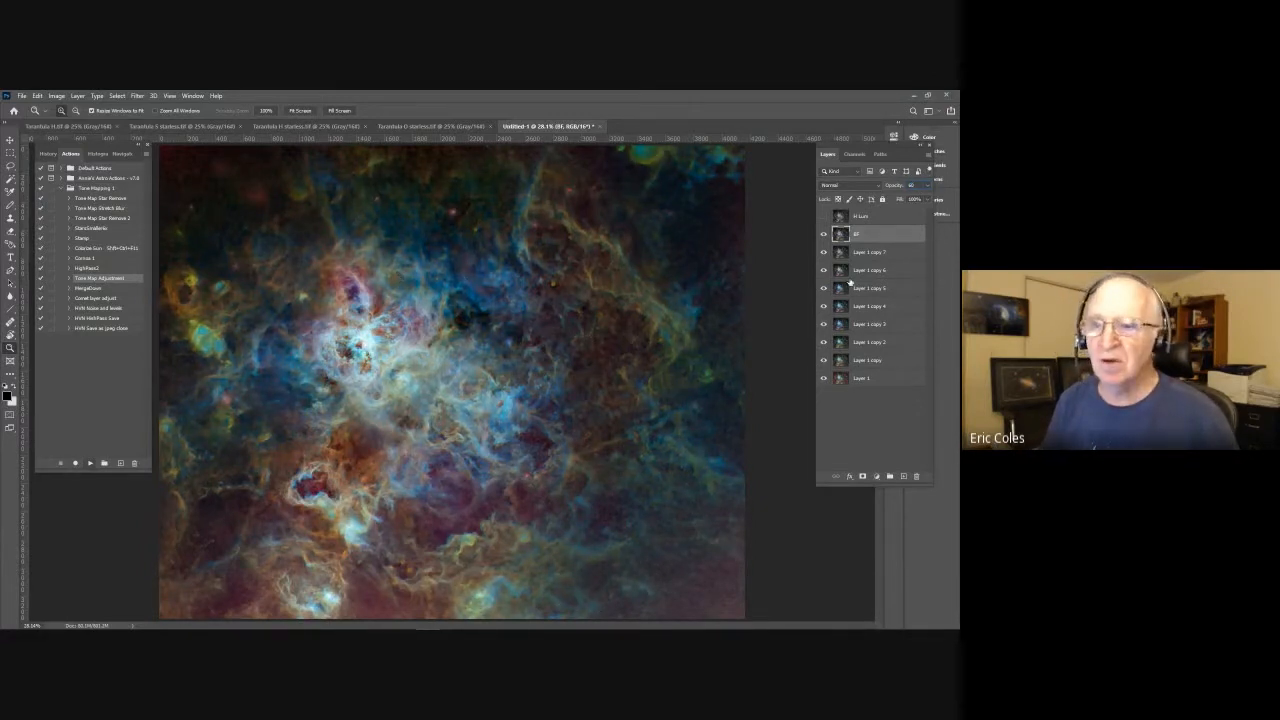
left_click(824, 234)
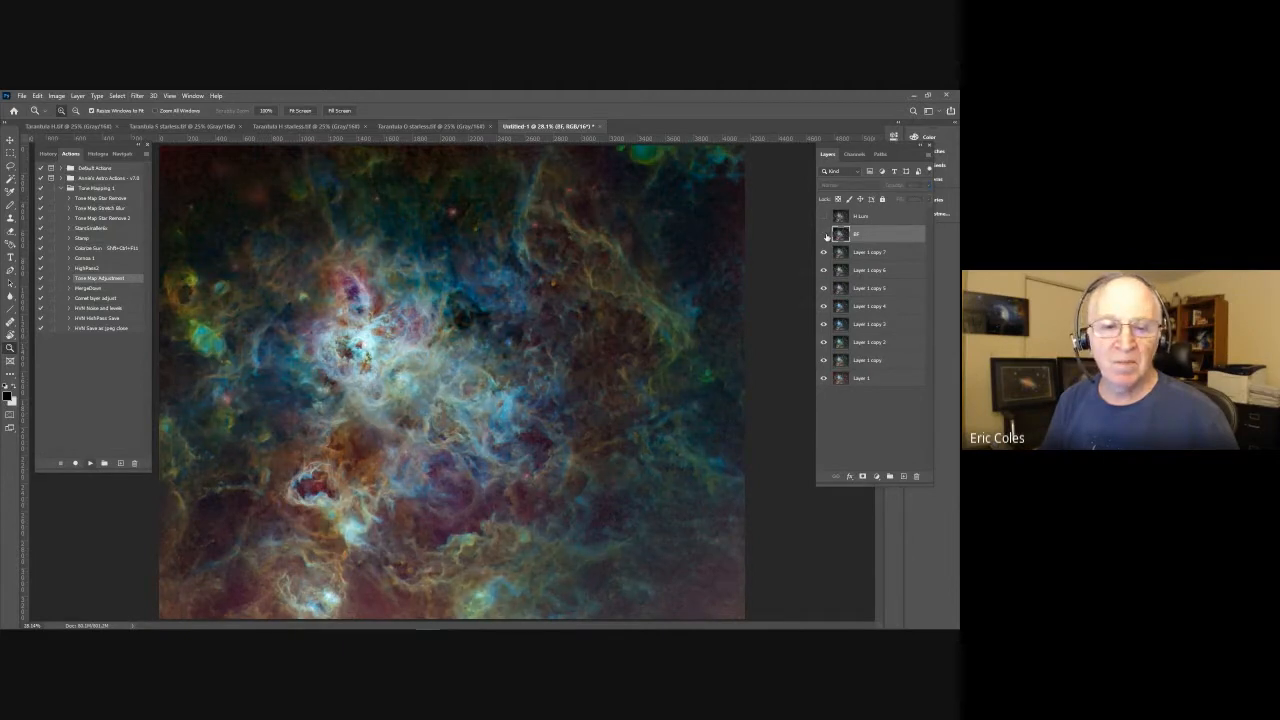
left_click(824, 234)
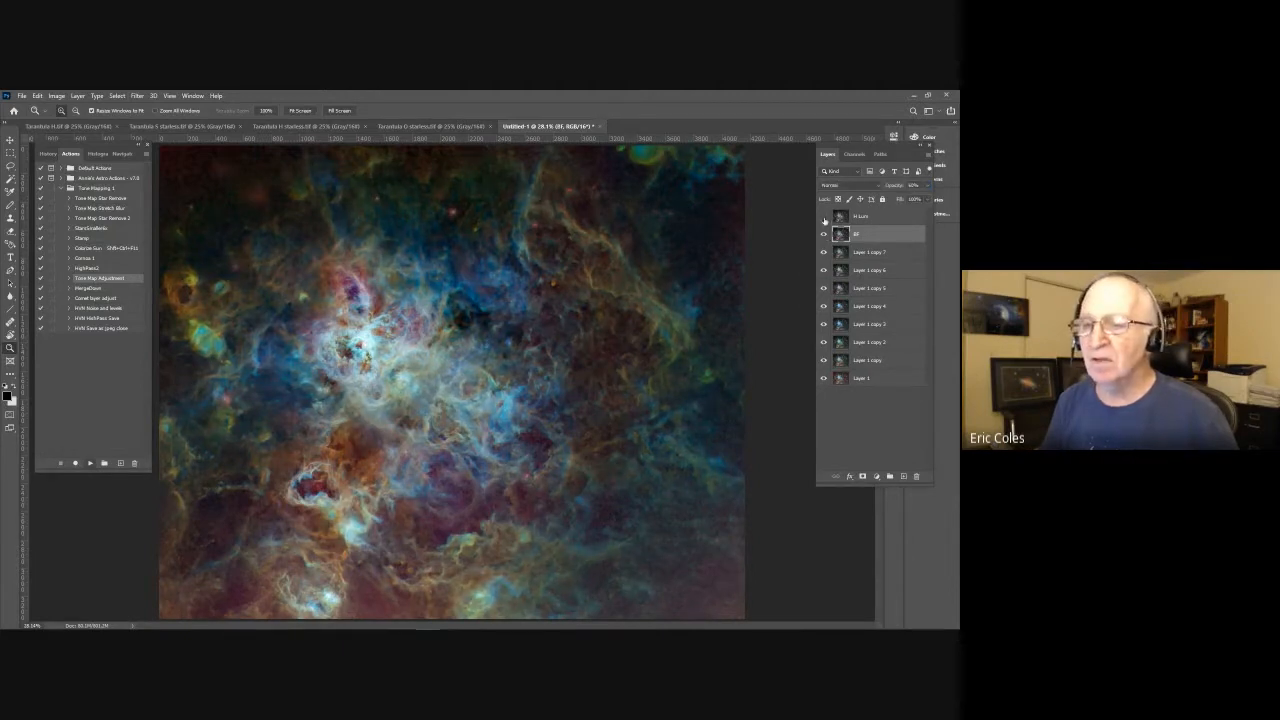
Step: Show and select the H Lum layer, and take a brief look at the Tarantula H starless.tif image before returning to Untitled-1
left_click(824, 217)
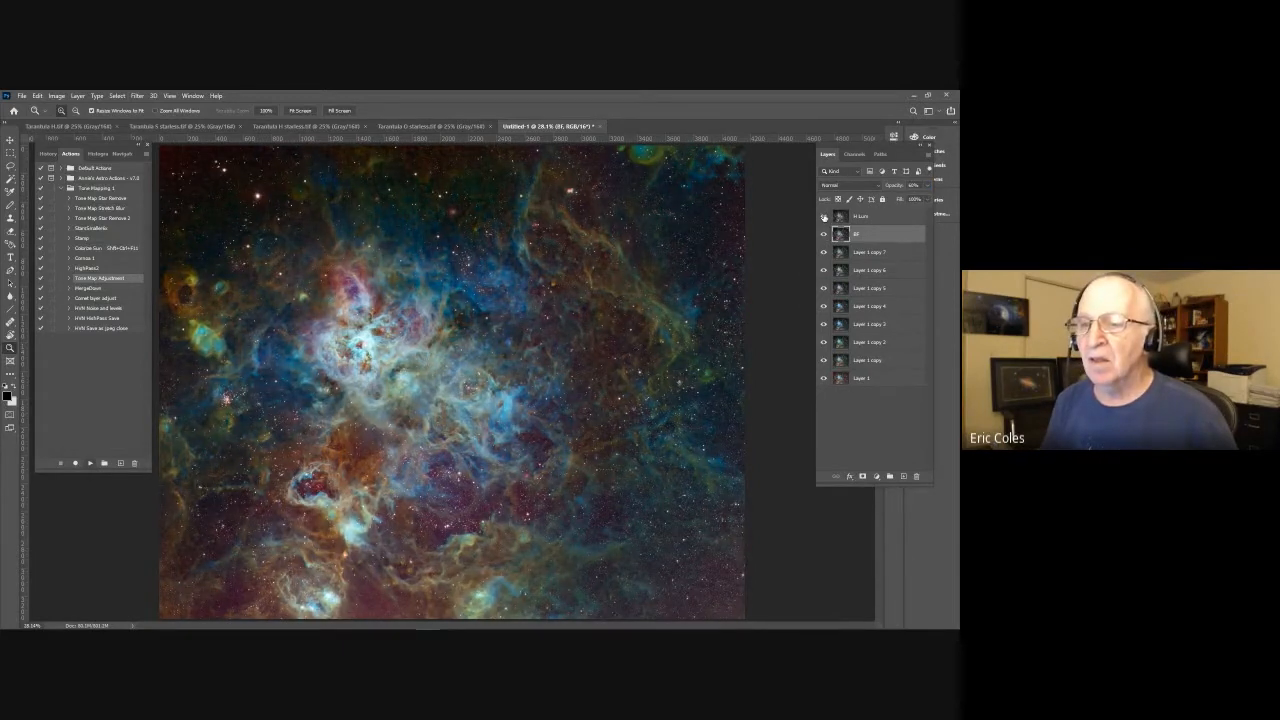
left_click(865, 216)
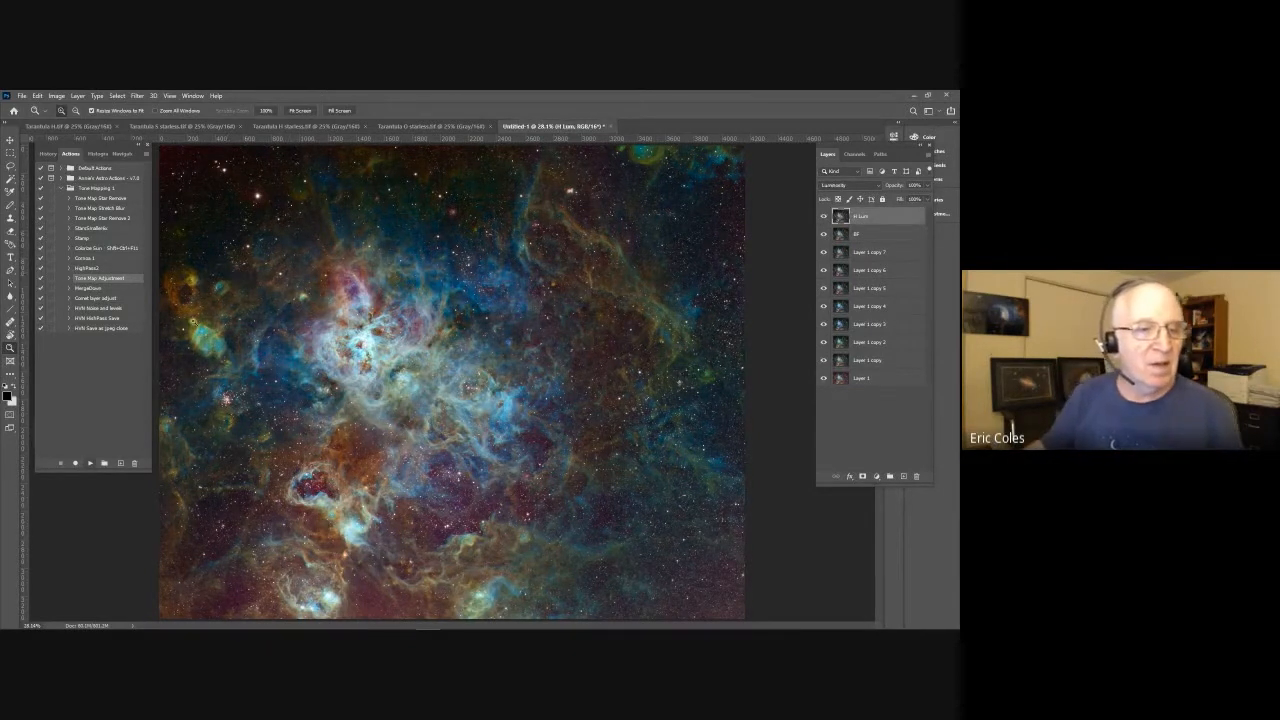
left_click(281, 128)
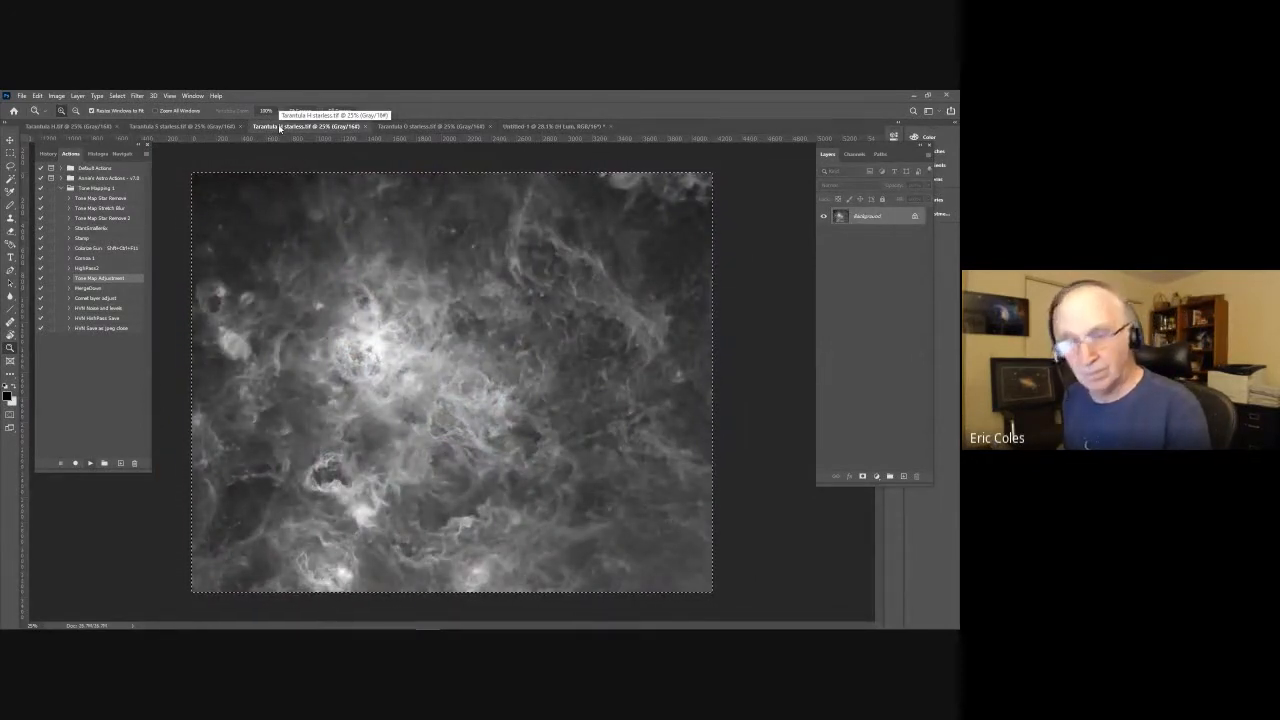
left_click(520, 126)
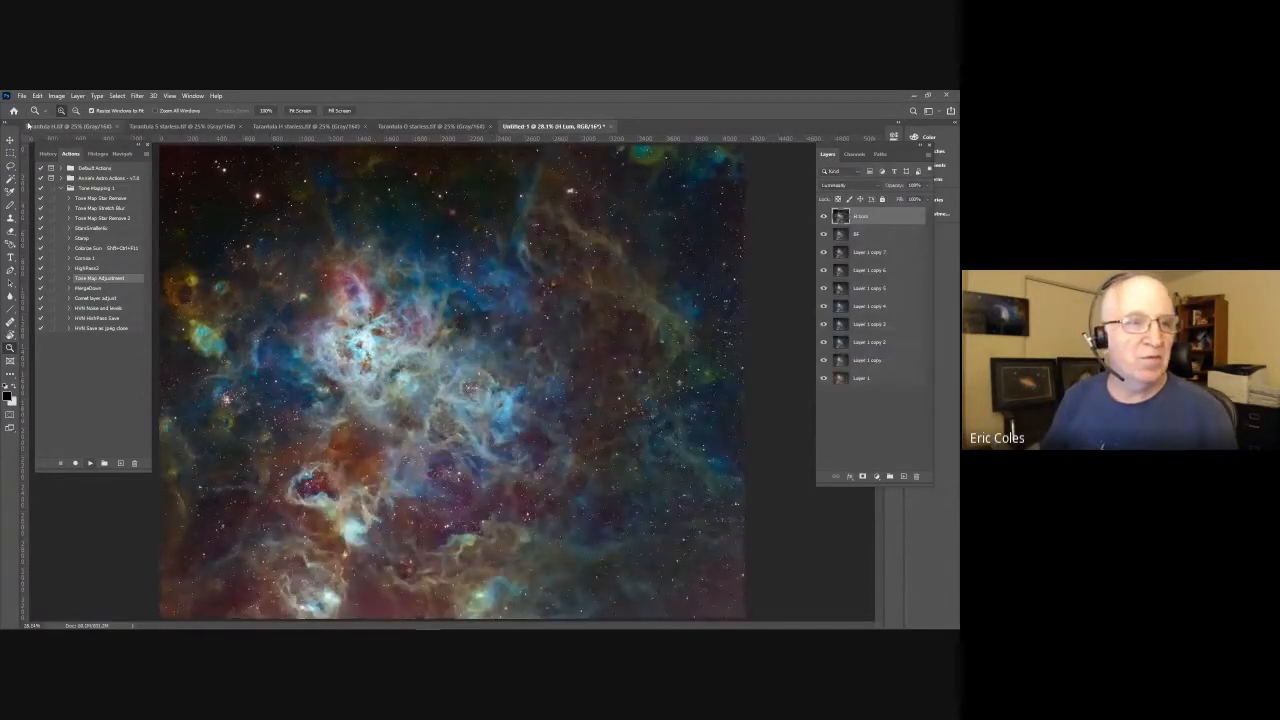
Step: Save the layered image as a TIFF named "Tarantula Hubble Palette 1" in the Tranantula Nebula folder of San Jose AA Presentation
left_click(21, 96)
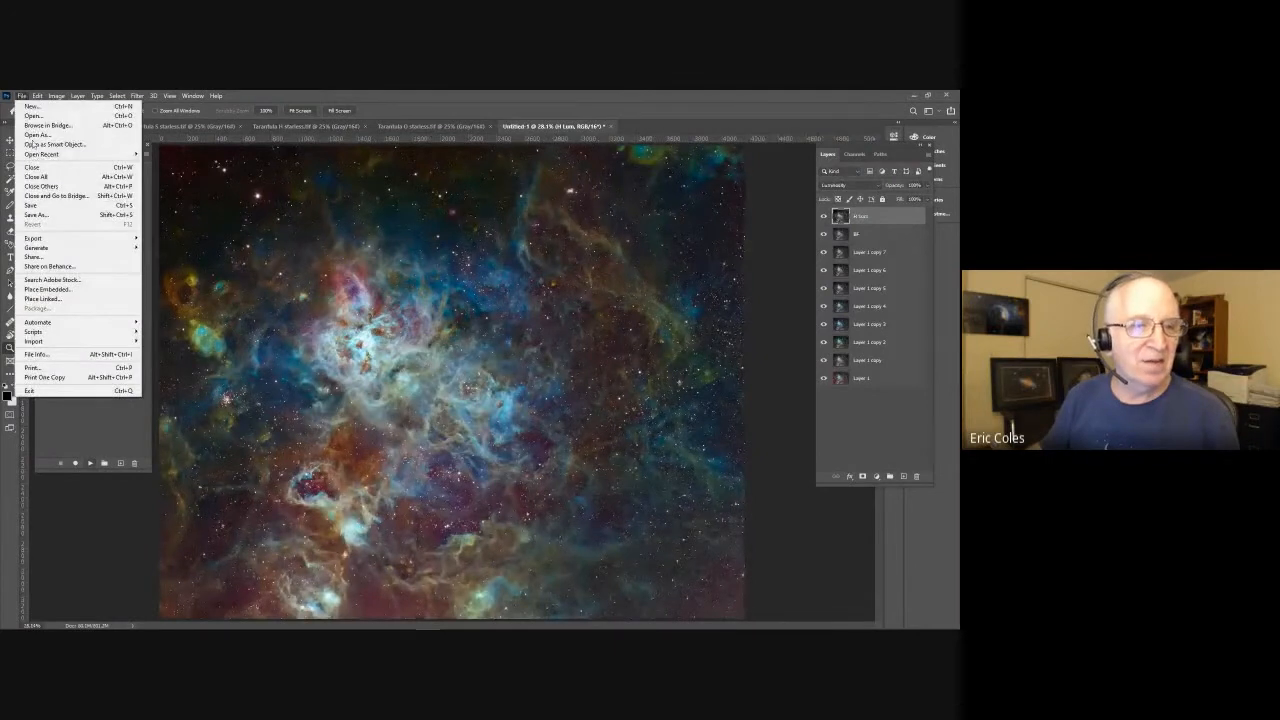
left_click(34, 207)
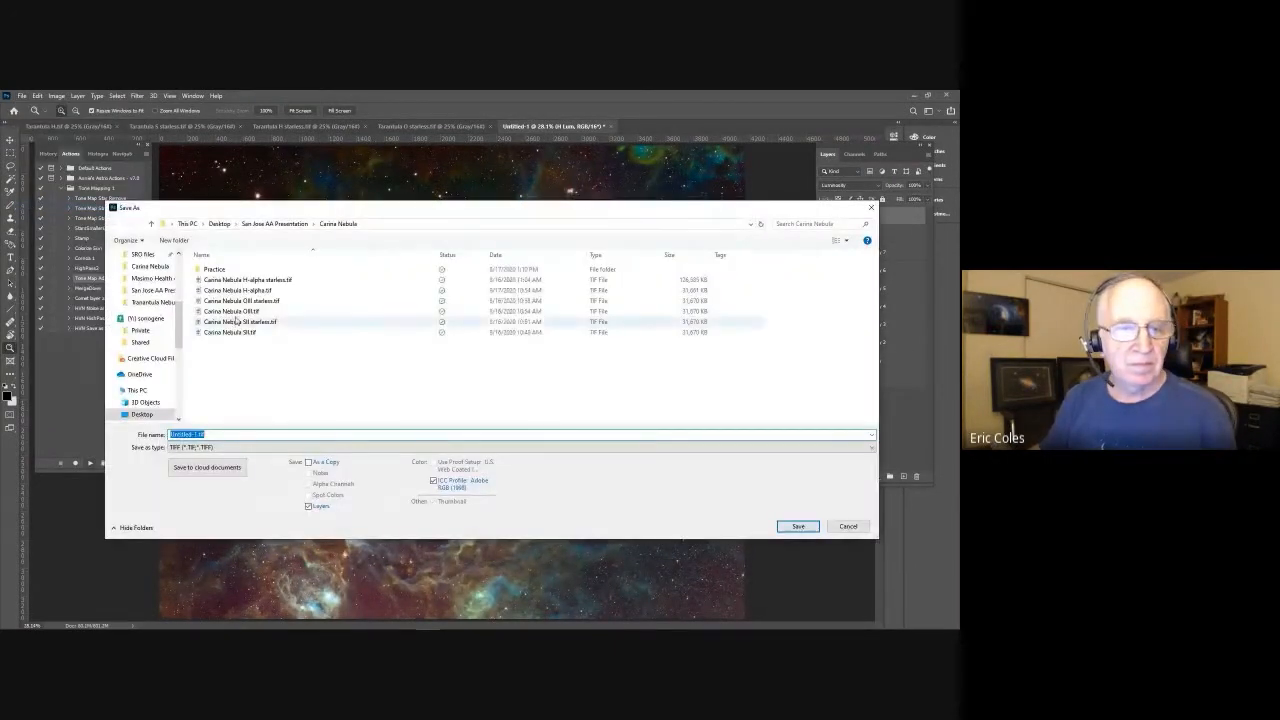
left_click(292, 225)
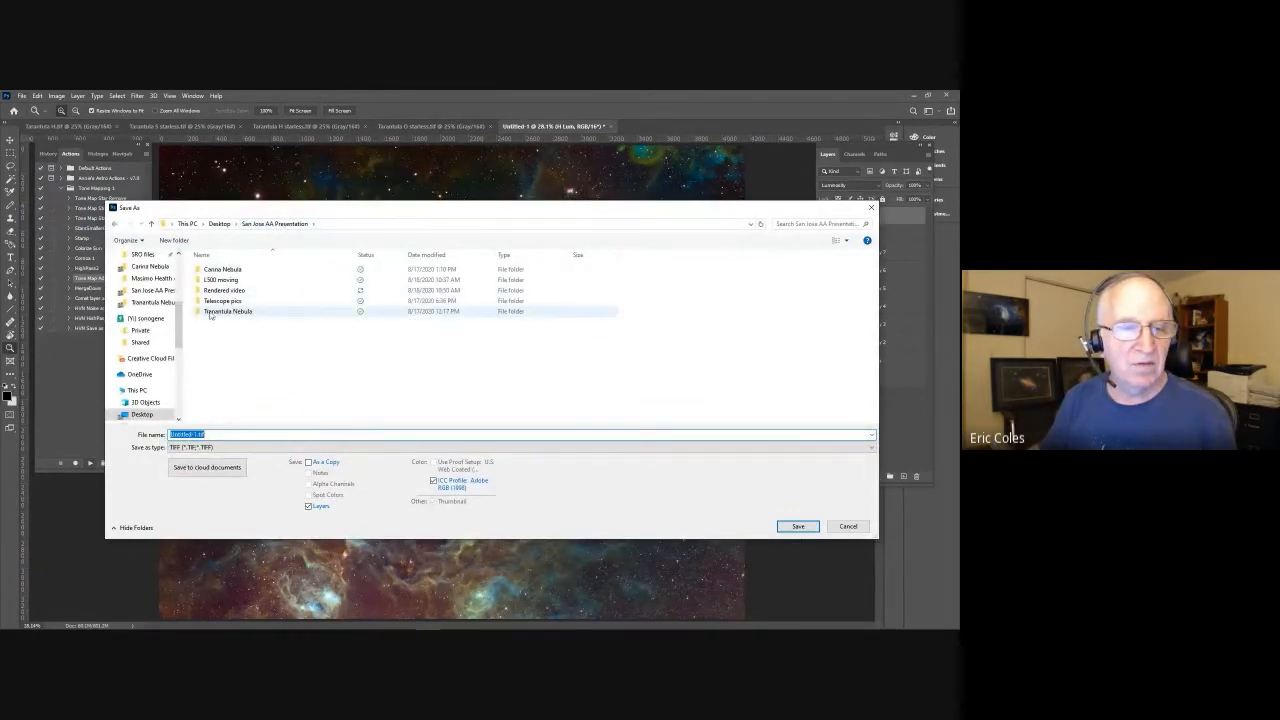
left_click(210, 312)
double_click(210, 312)
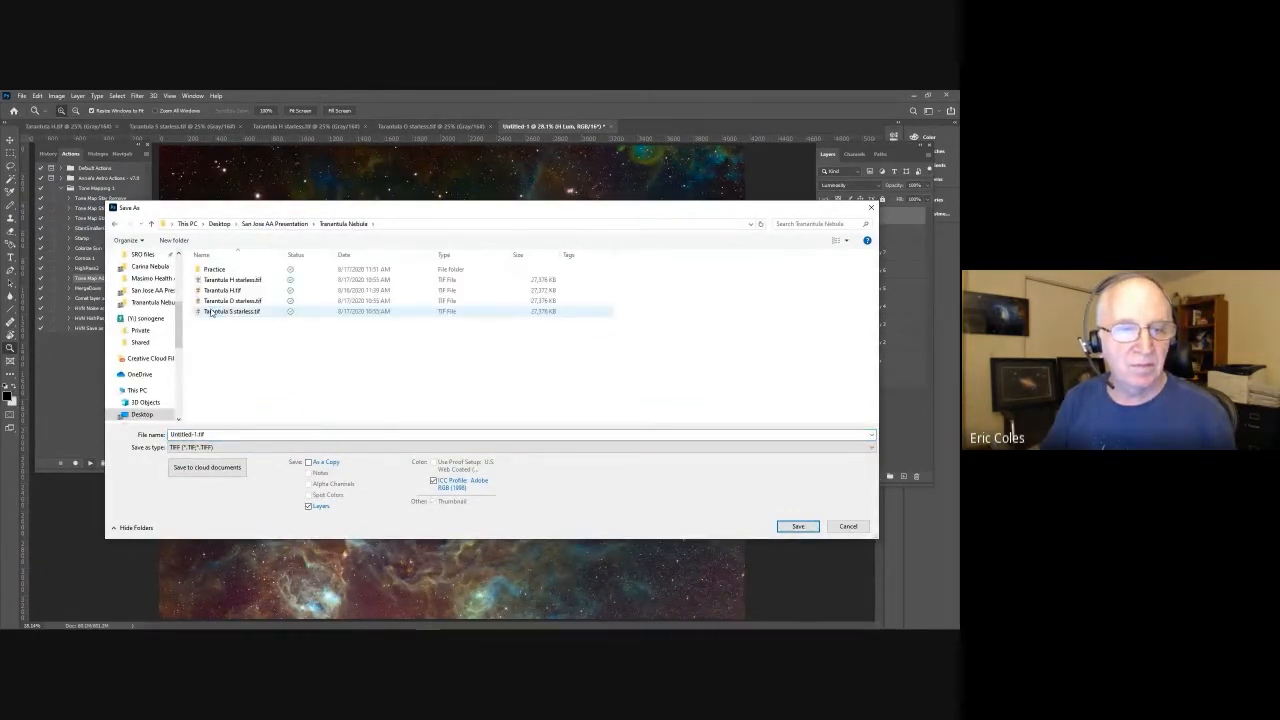
left_click(216, 282)
left_click(199, 434)
left_click_drag(198, 434, 268, 434)
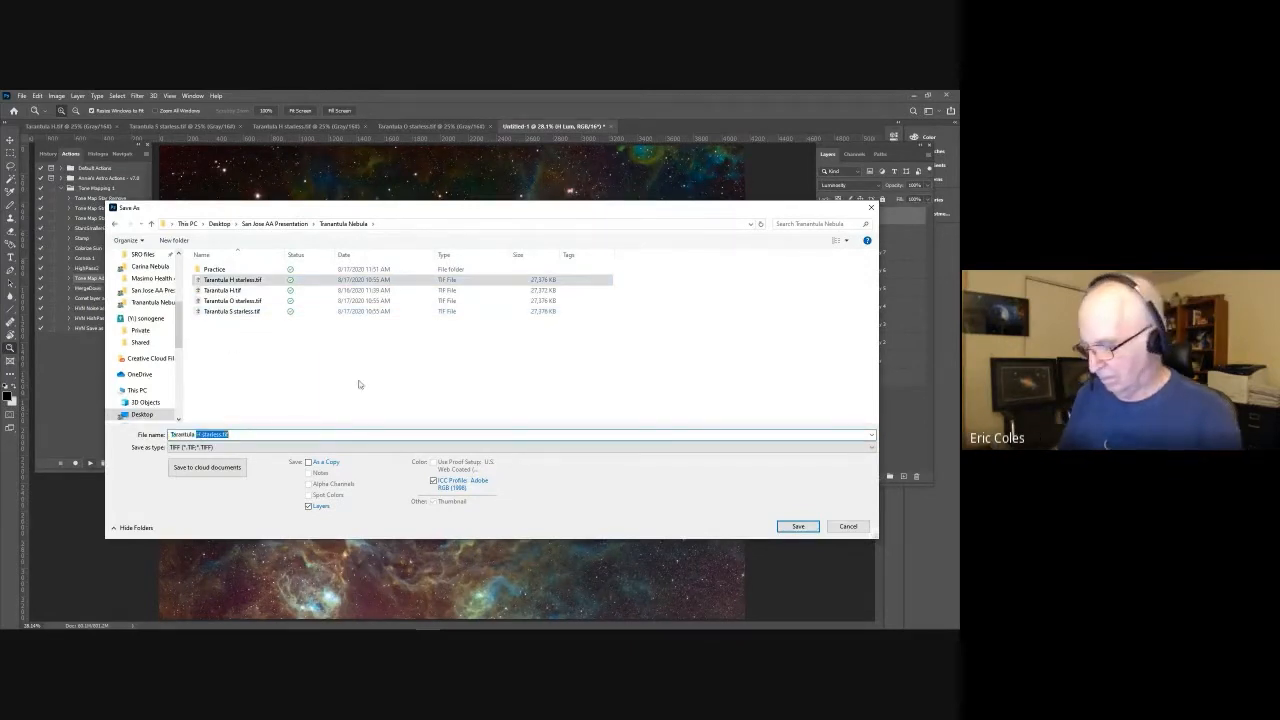
type("Hubble Palette 1")
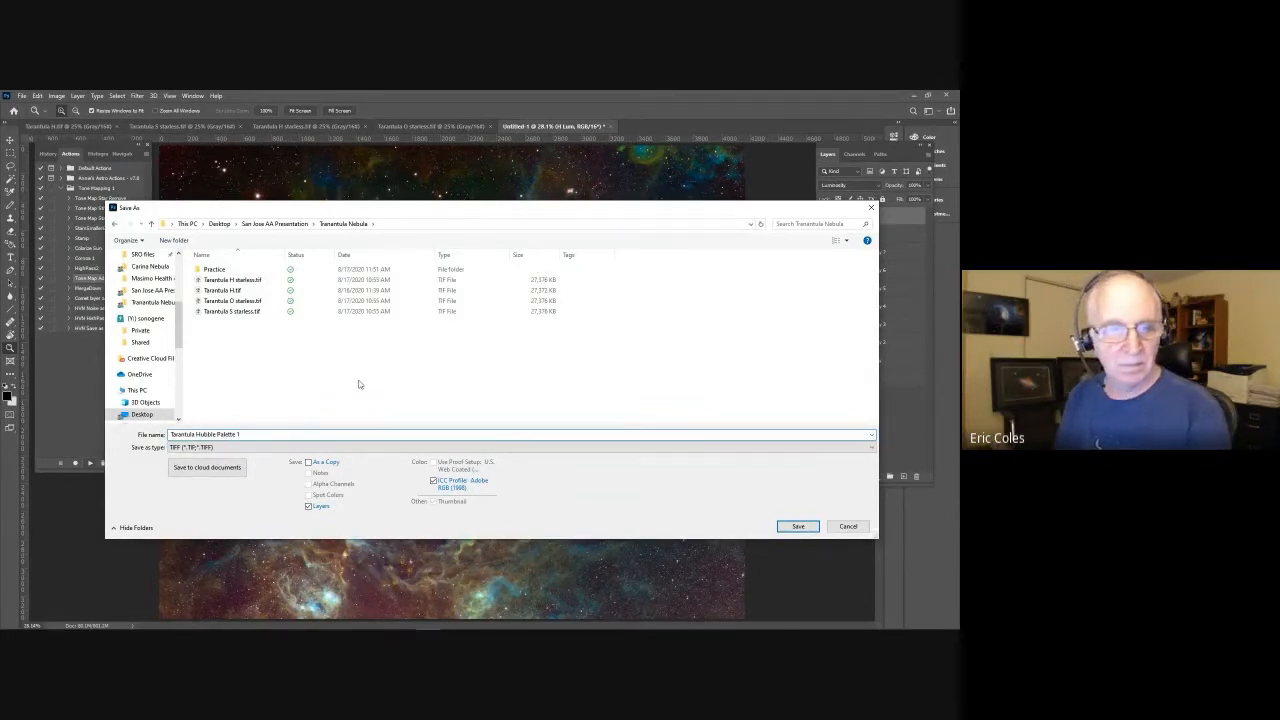
key("Return")
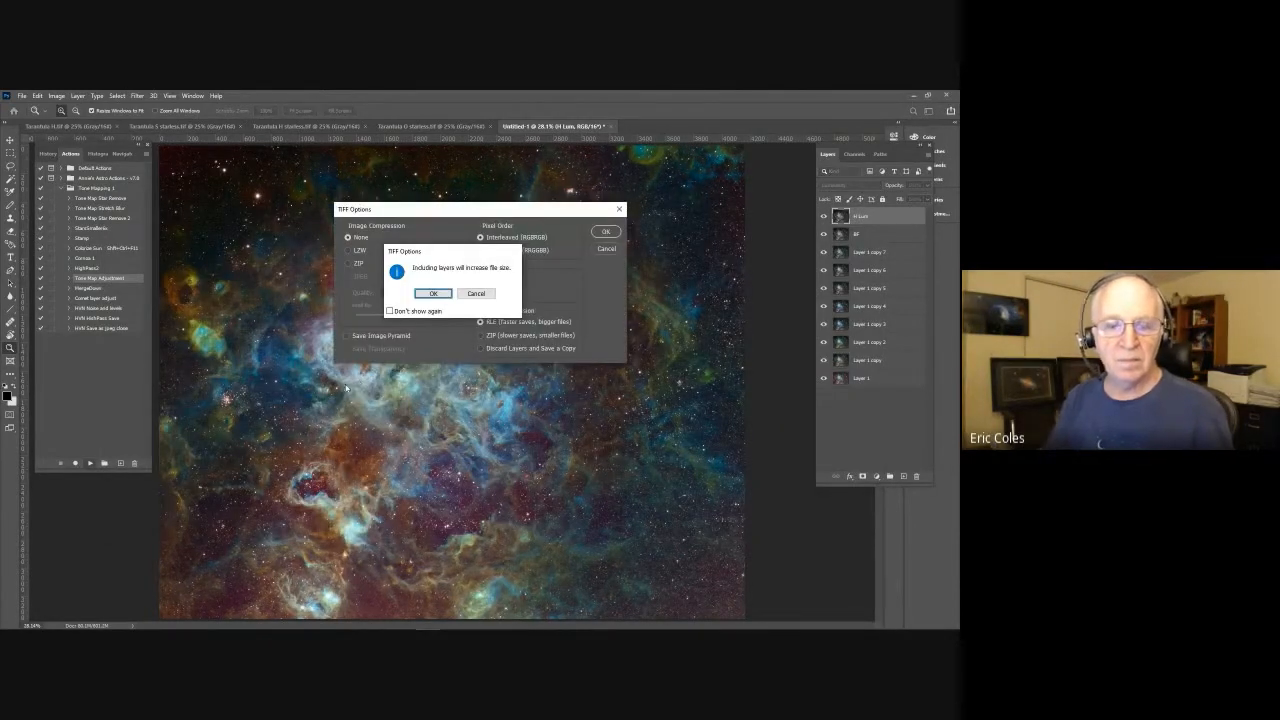
left_click(432, 293)
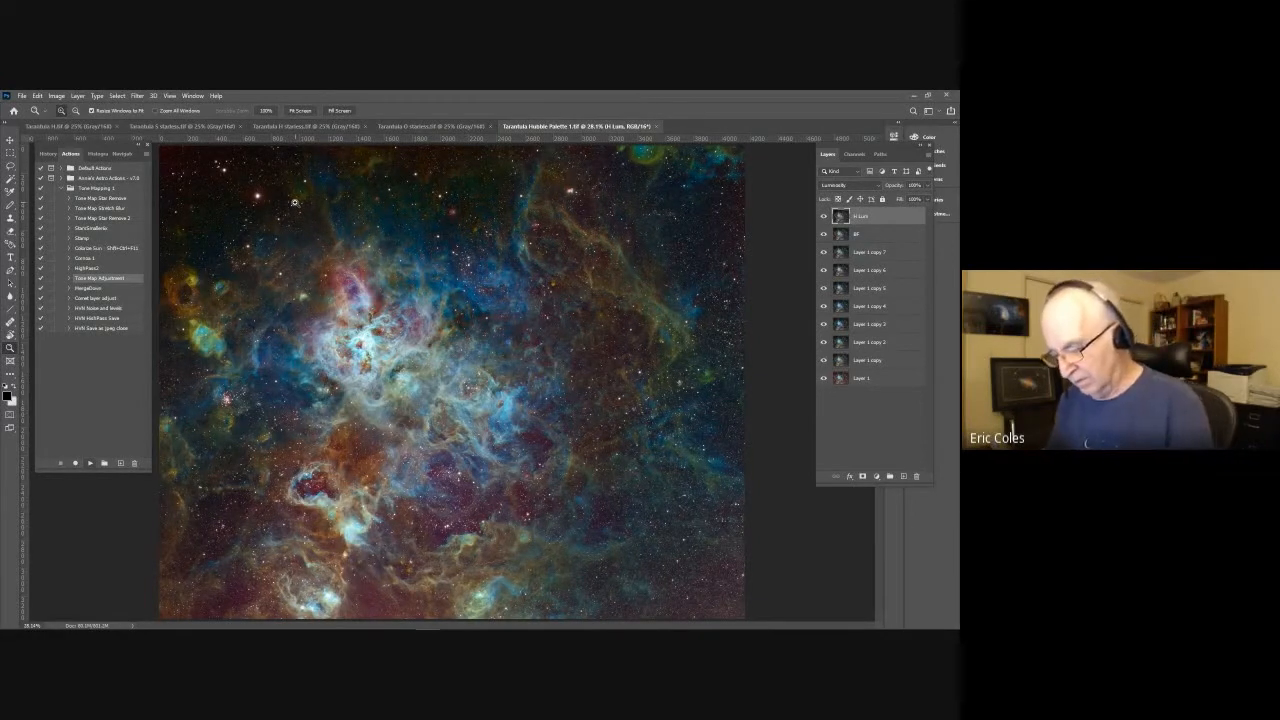
Step: Paste four copies of the starless H image above the H Lum layer and group them
key("ctrl+v")
key("ctrl+v")
key("ctrl+v")
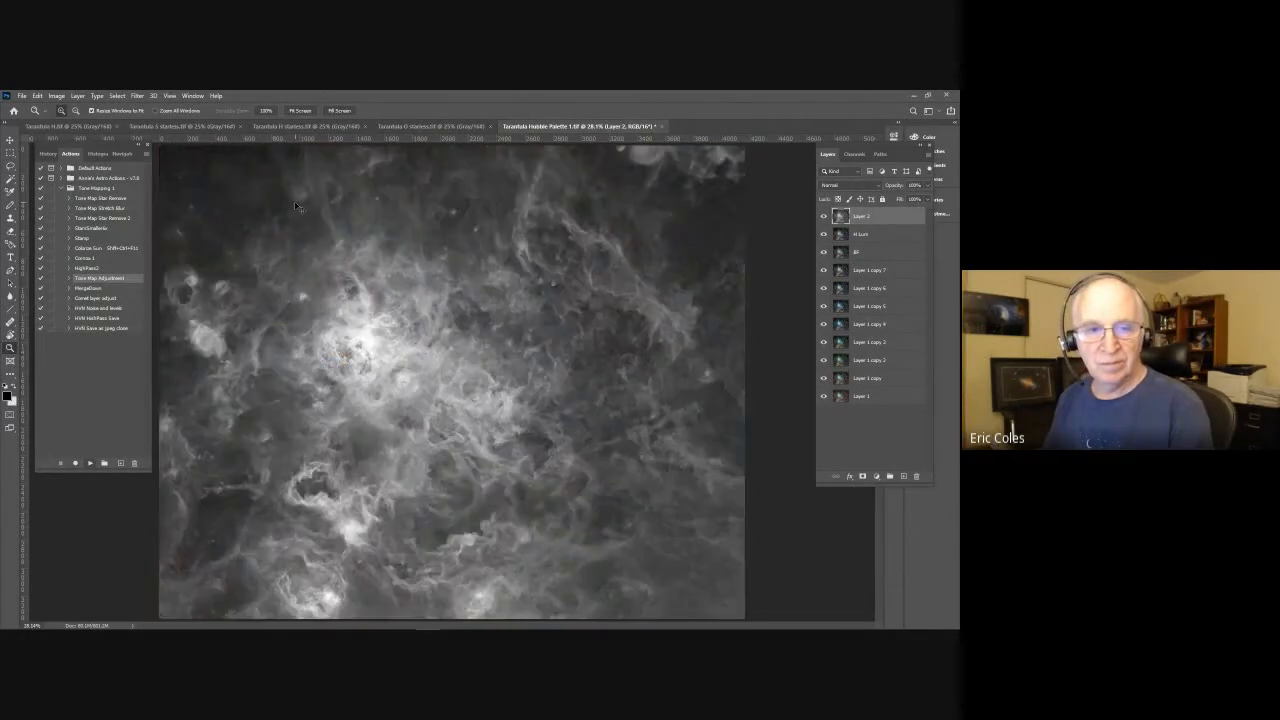
key("ctrl+v")
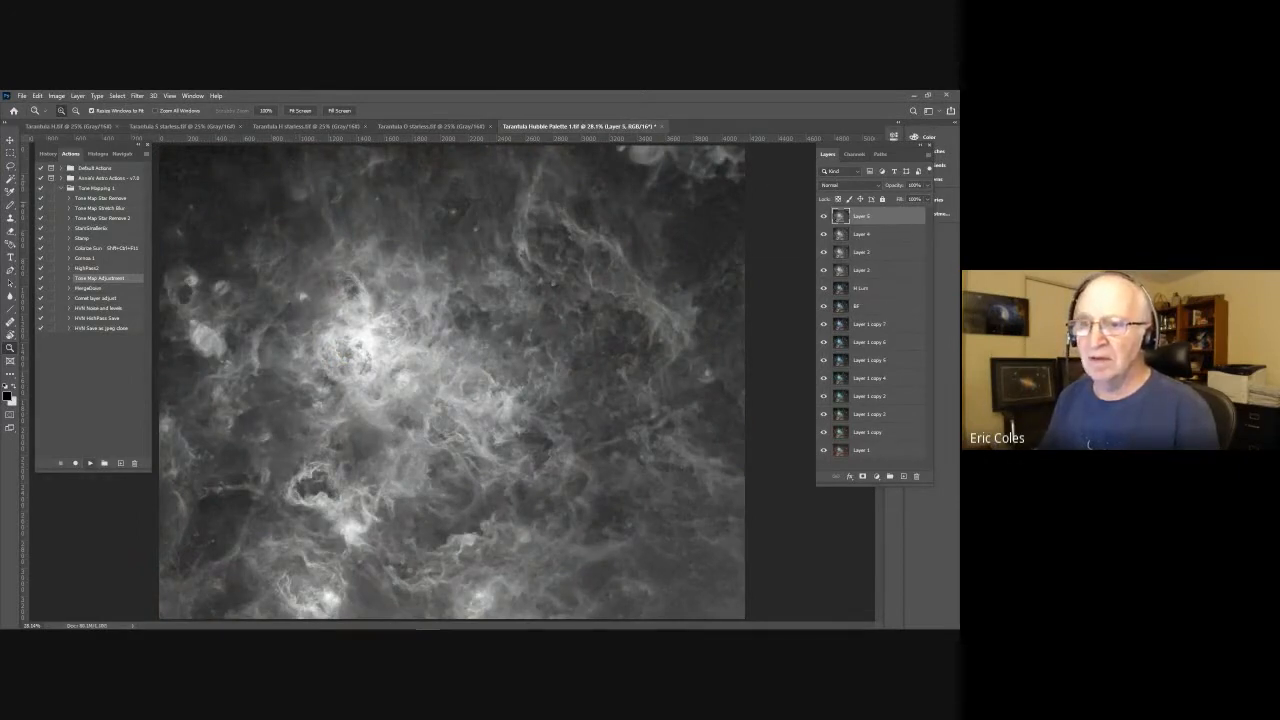
left_click(886, 272, "shift")
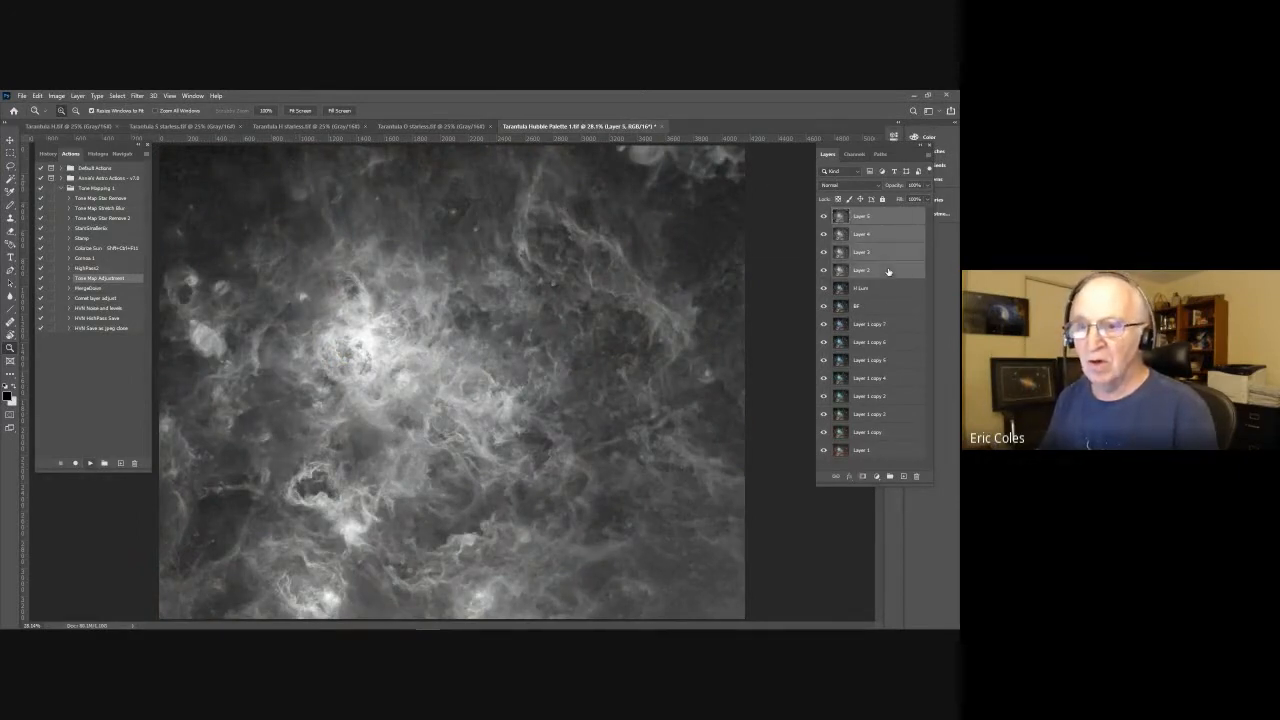
left_click(890, 477)
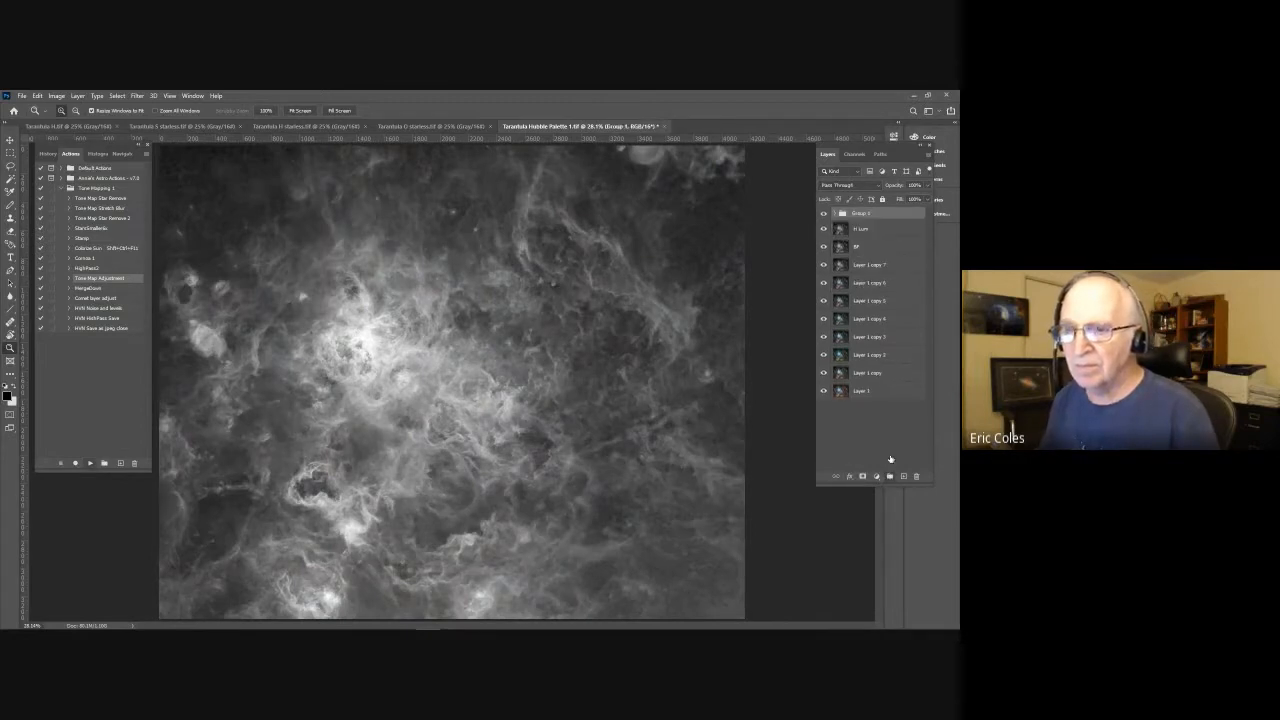
Step: Expand the new group, hide Layer 5, Layer 4 and Layer 3, and select Layer 2
left_click(837, 215)
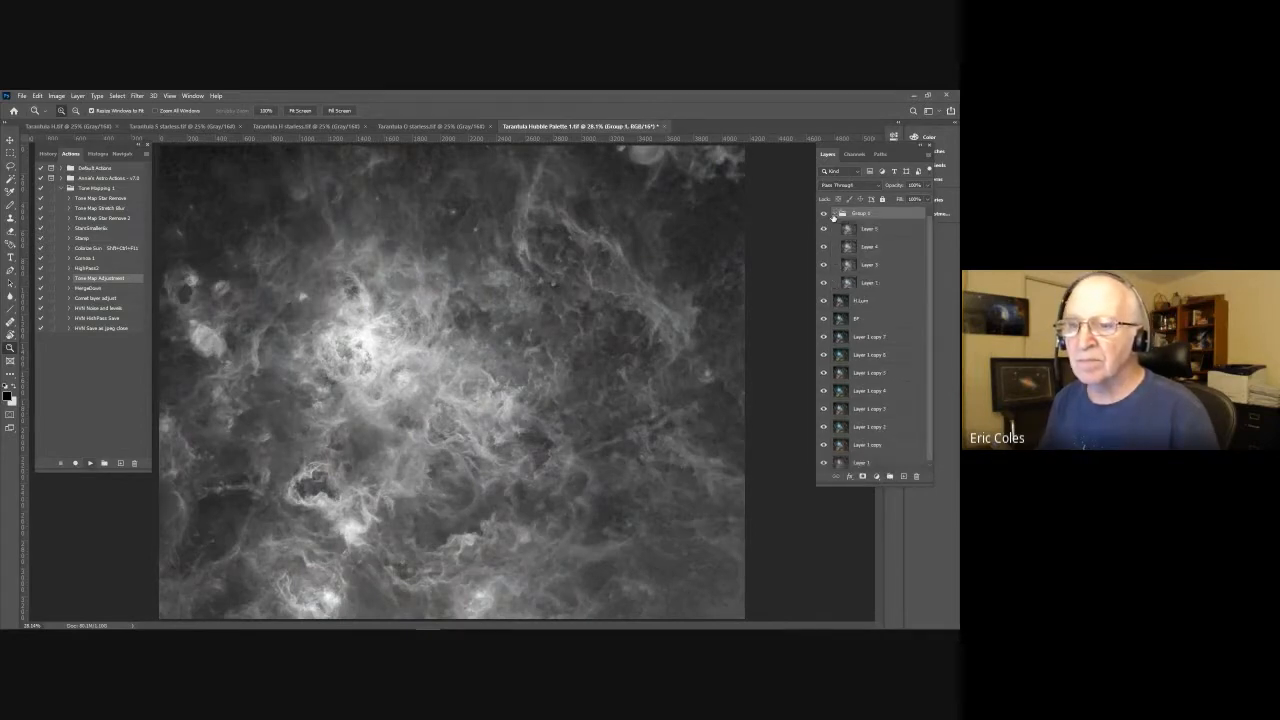
left_click_drag(826, 230, 824, 265)
left_click(872, 285)
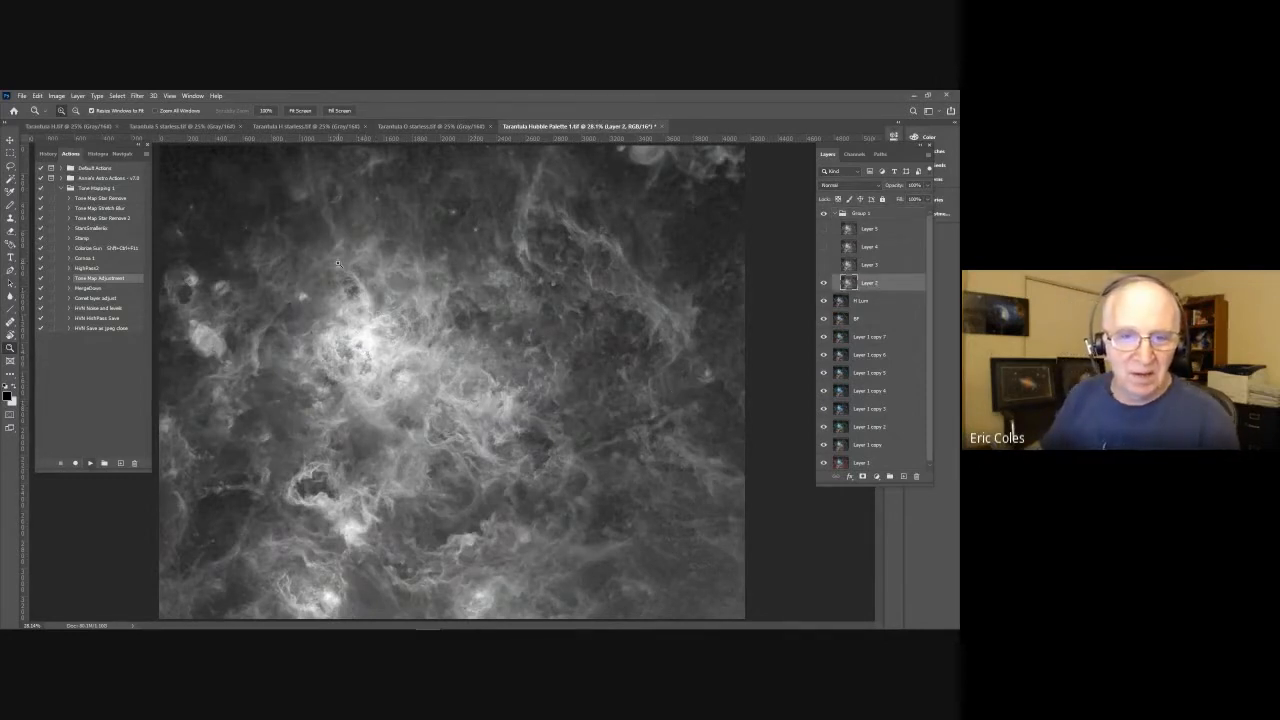
Step: Apply a High Pass filter with a 2-pixel radius to Layer 2, checking the preview and the histogram
left_click_drag(328, 252, 465, 390)
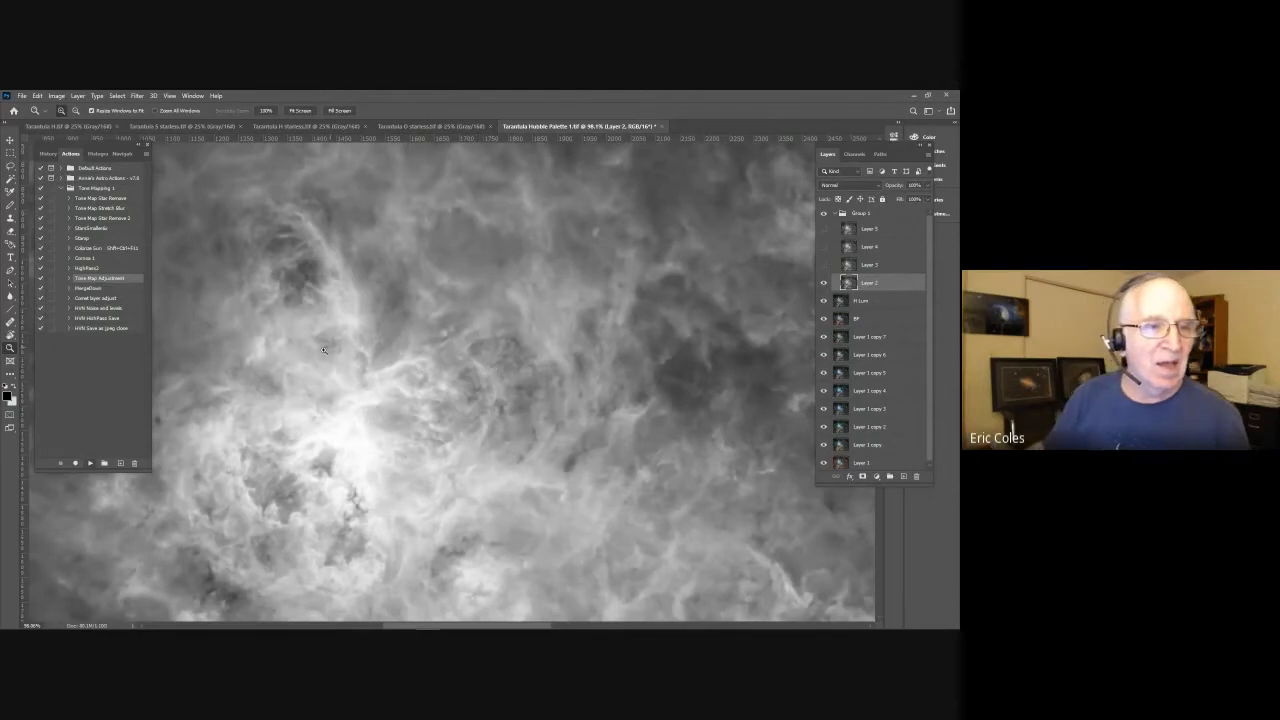
left_click(138, 97)
mouse_move(235, 289)
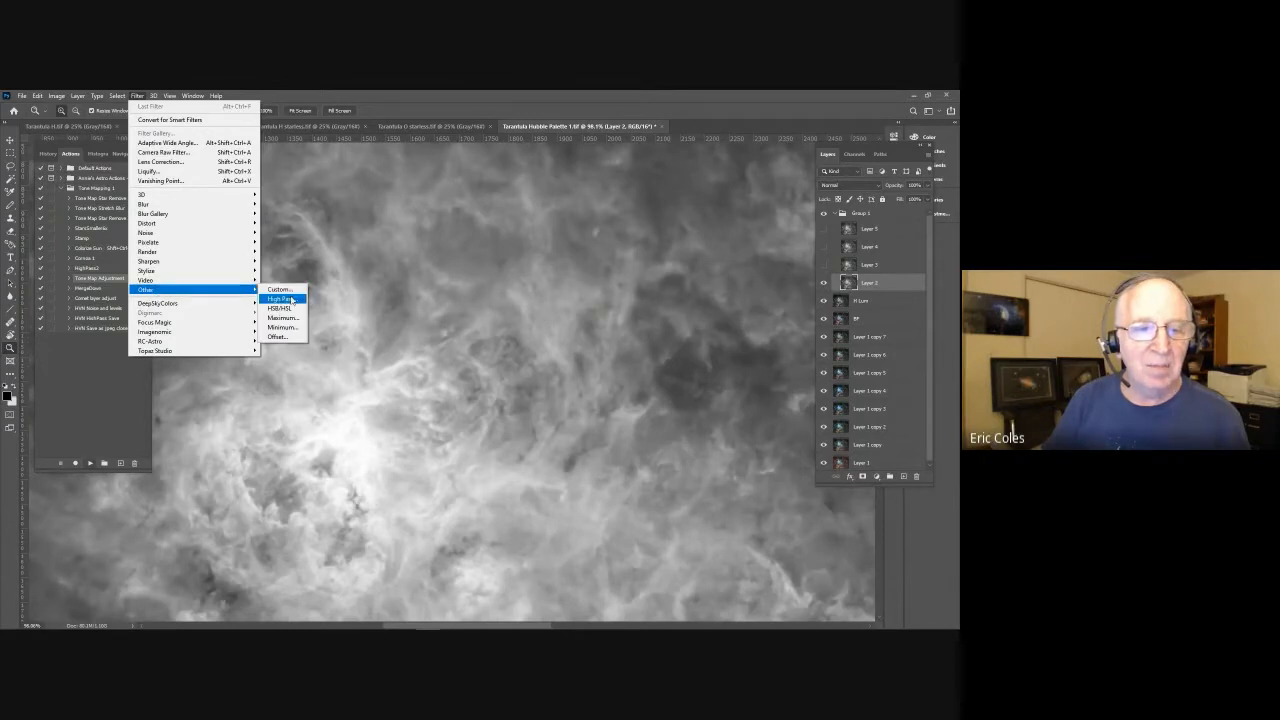
left_click(283, 298)
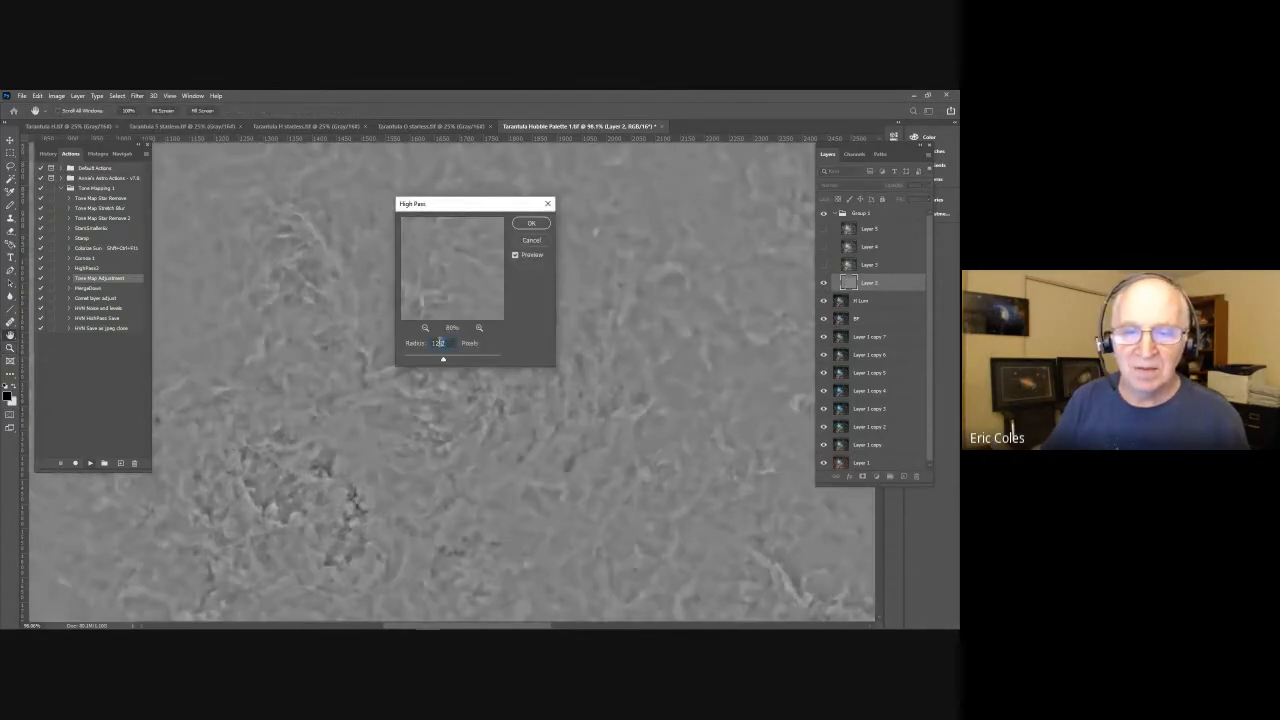
type("2")
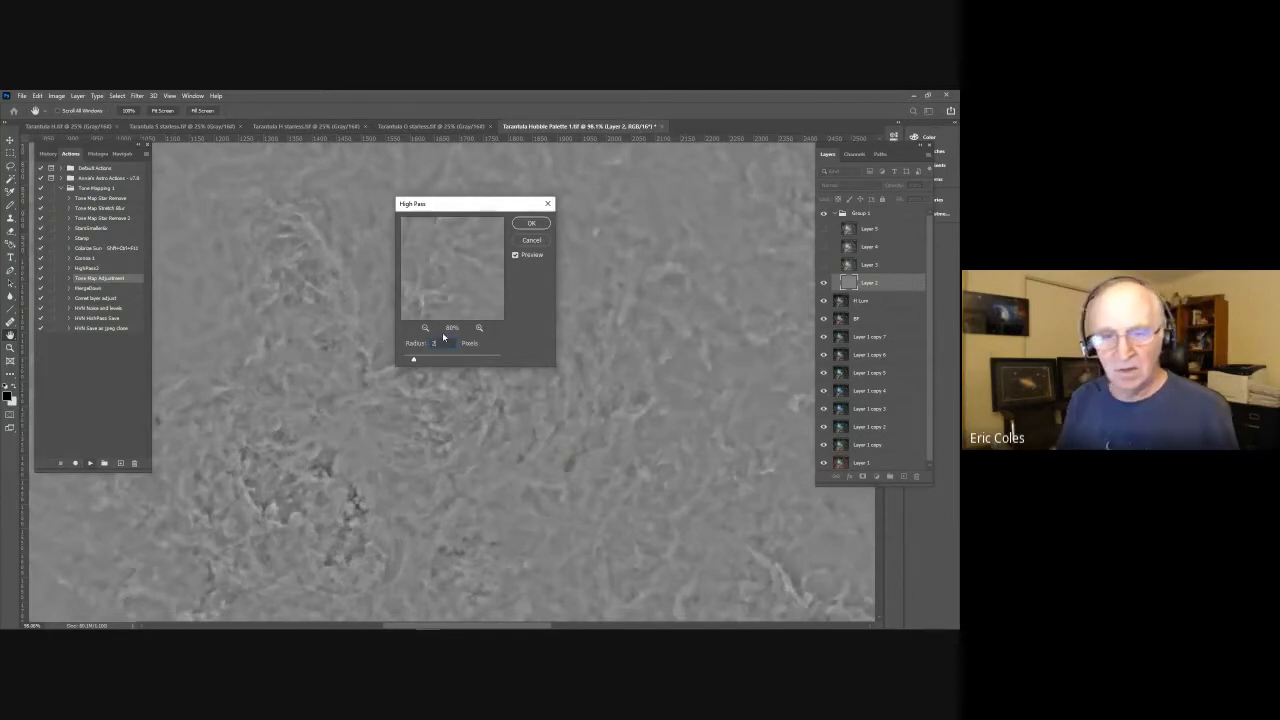
left_click_drag(456, 208, 709, 200)
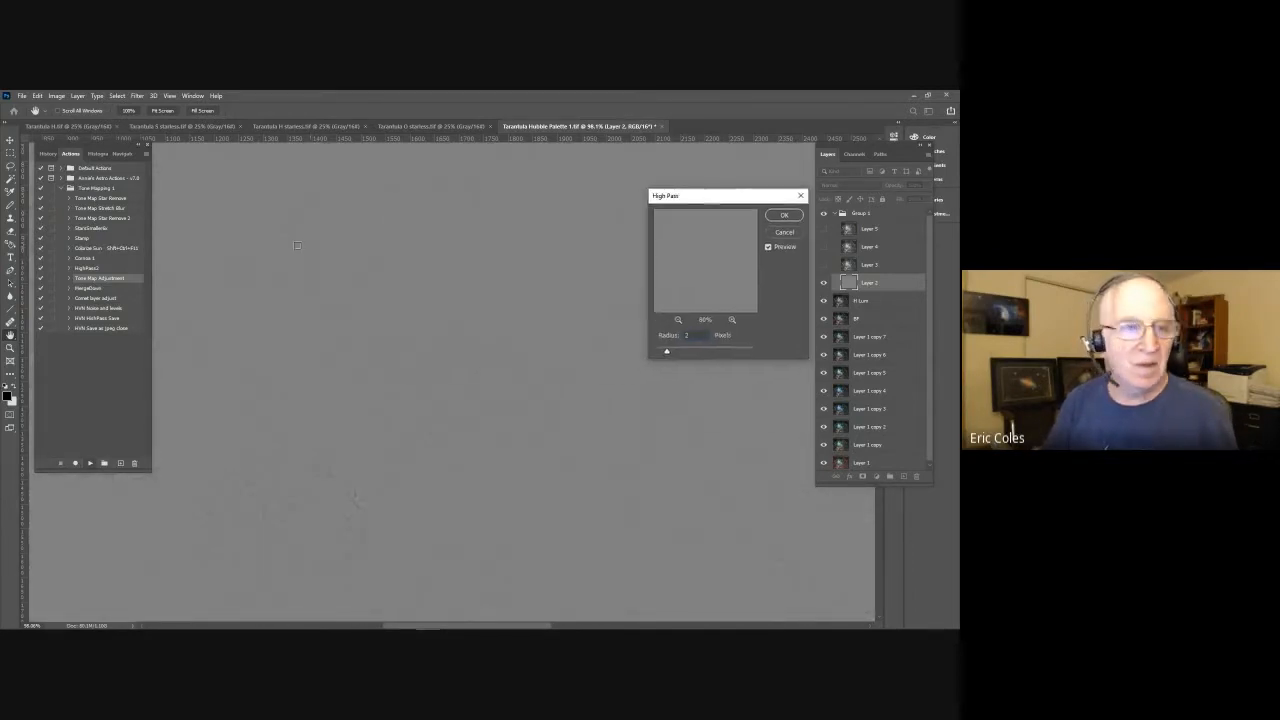
left_click(97, 155)
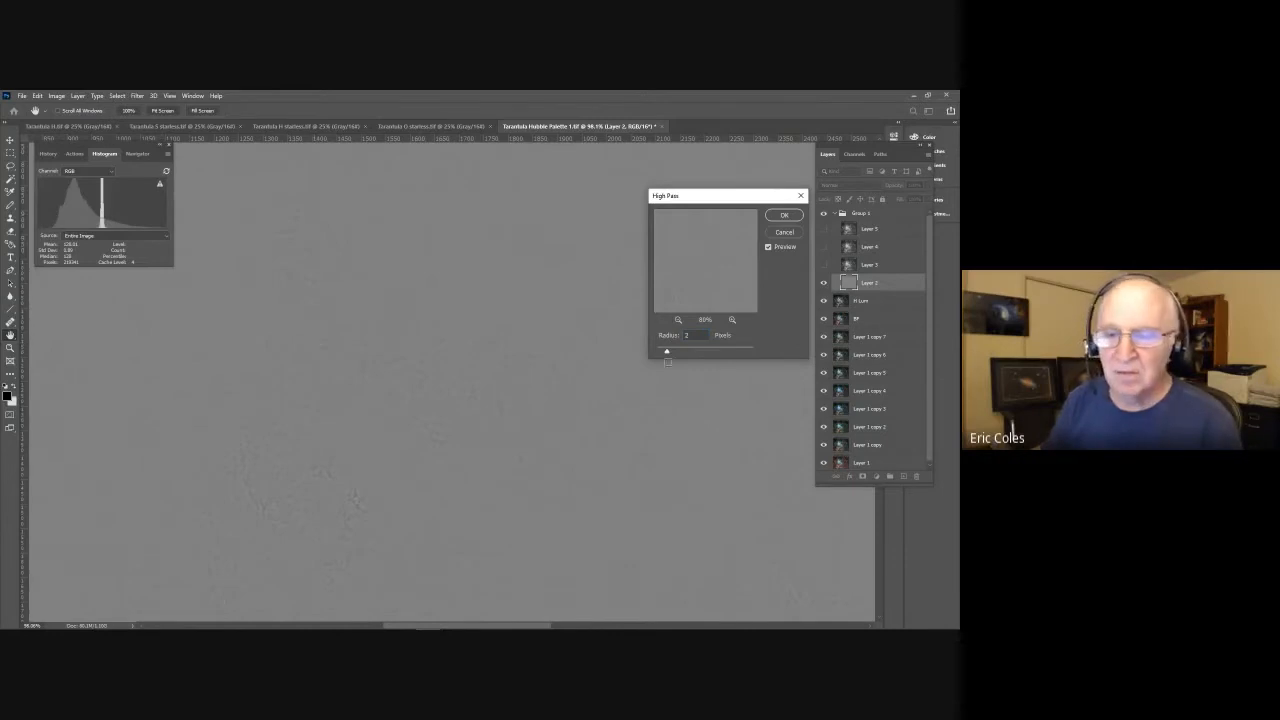
left_click_drag(736, 201, 725, 170)
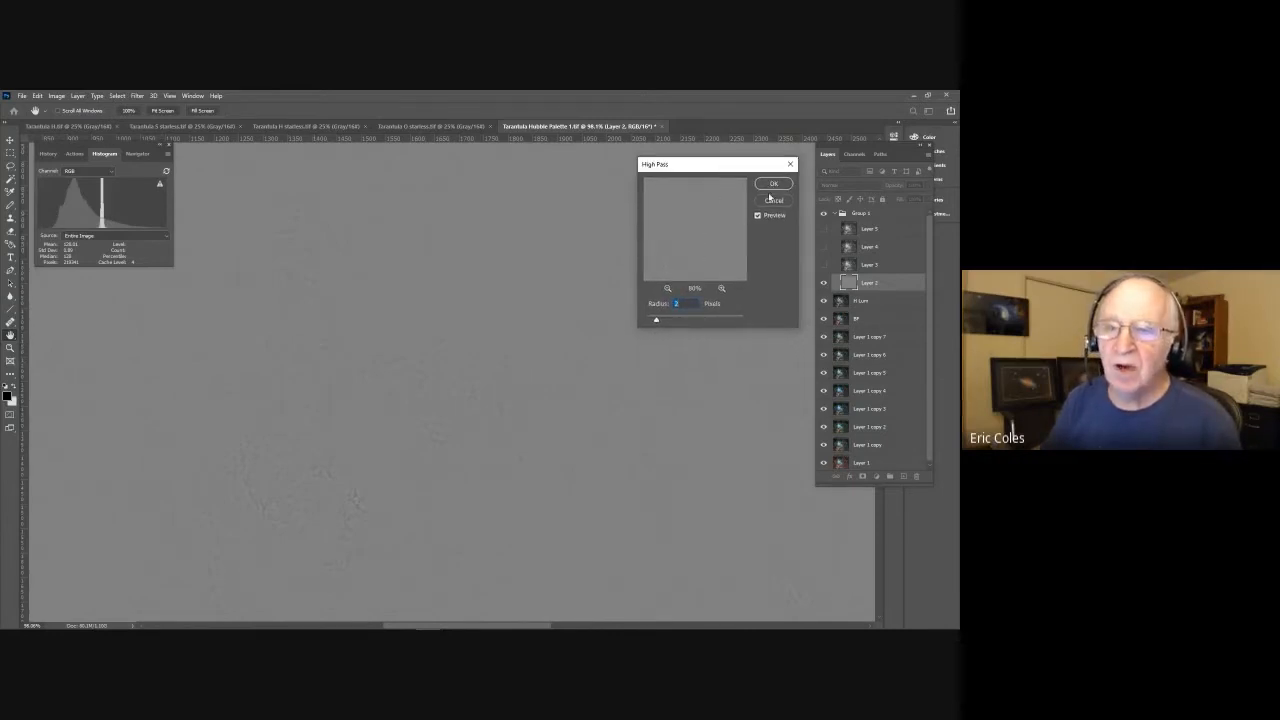
left_click(773, 184)
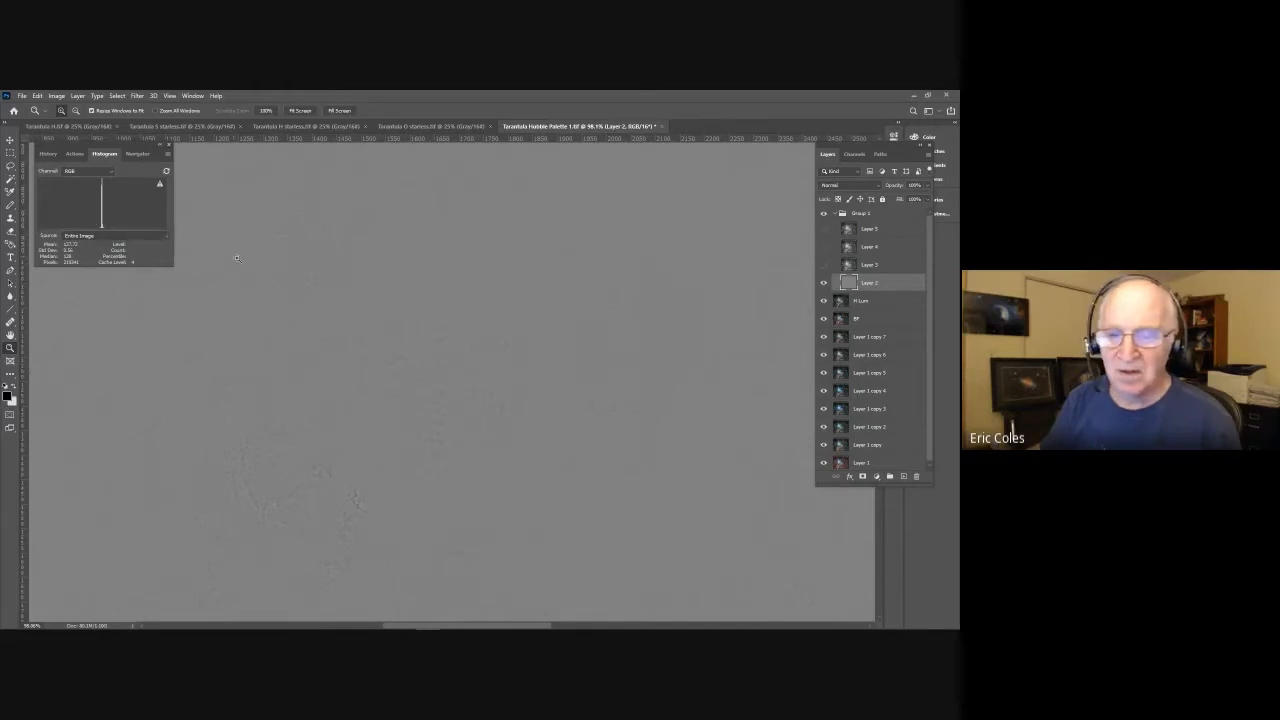
Step: Set Layer 2's blend mode to Overlay and compare the nebula detail with the layer hidden and shown
left_click(878, 190)
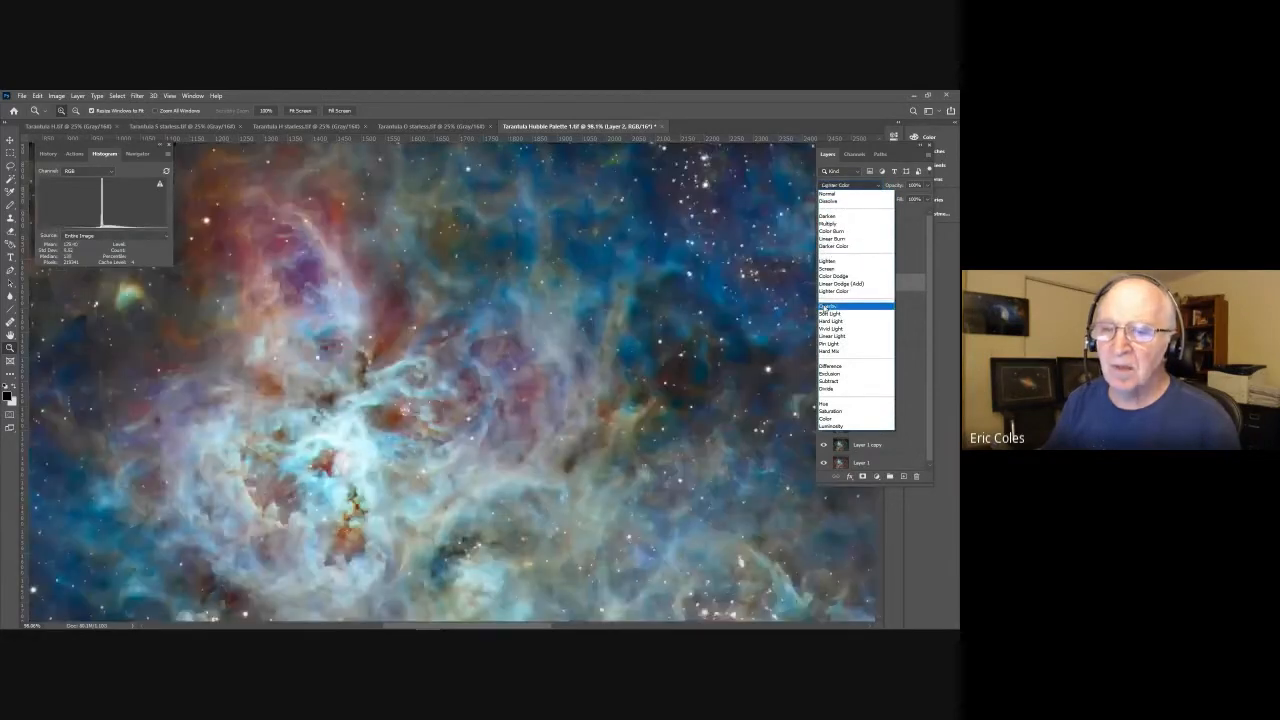
left_click(830, 305)
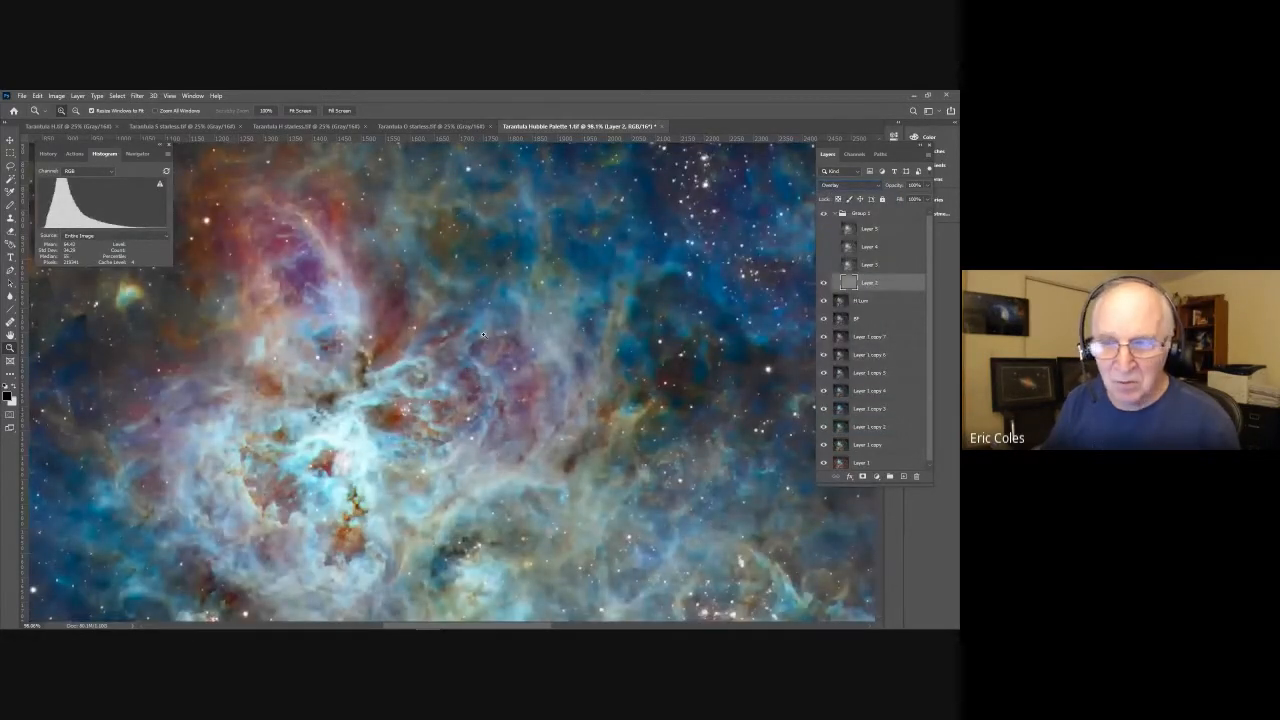
left_click_drag(330, 270, 553, 462)
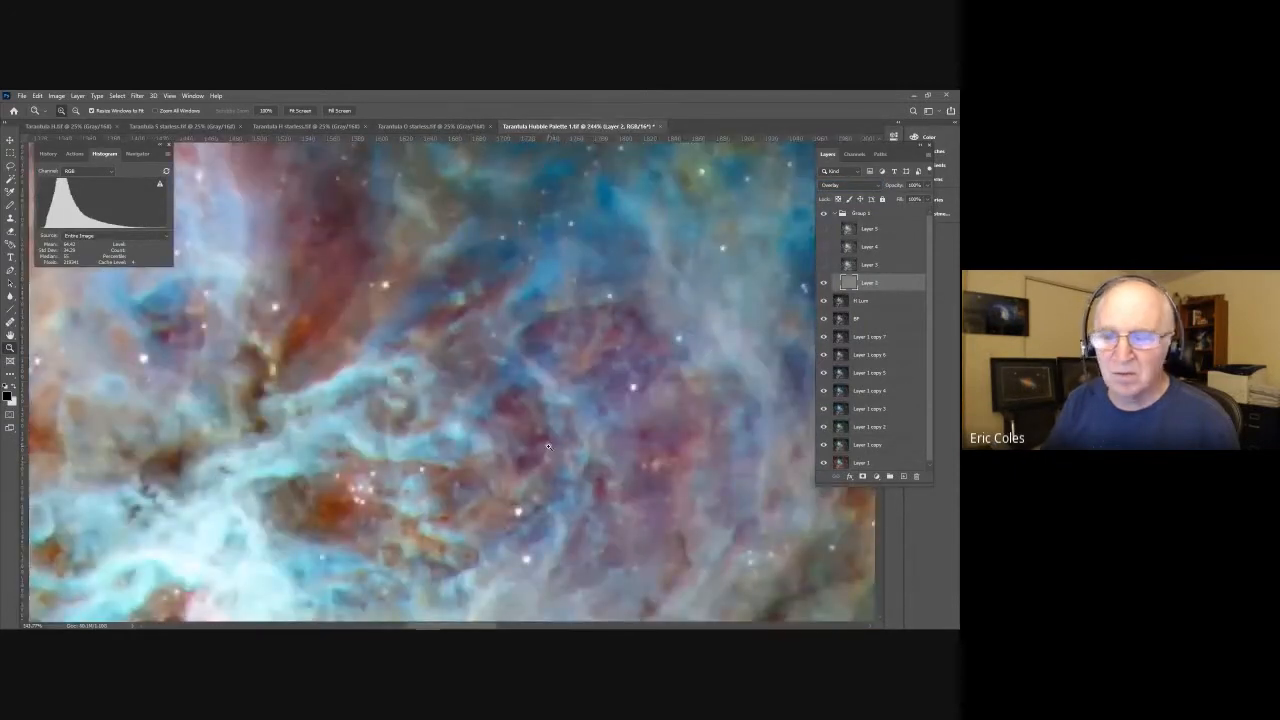
left_click(824, 285)
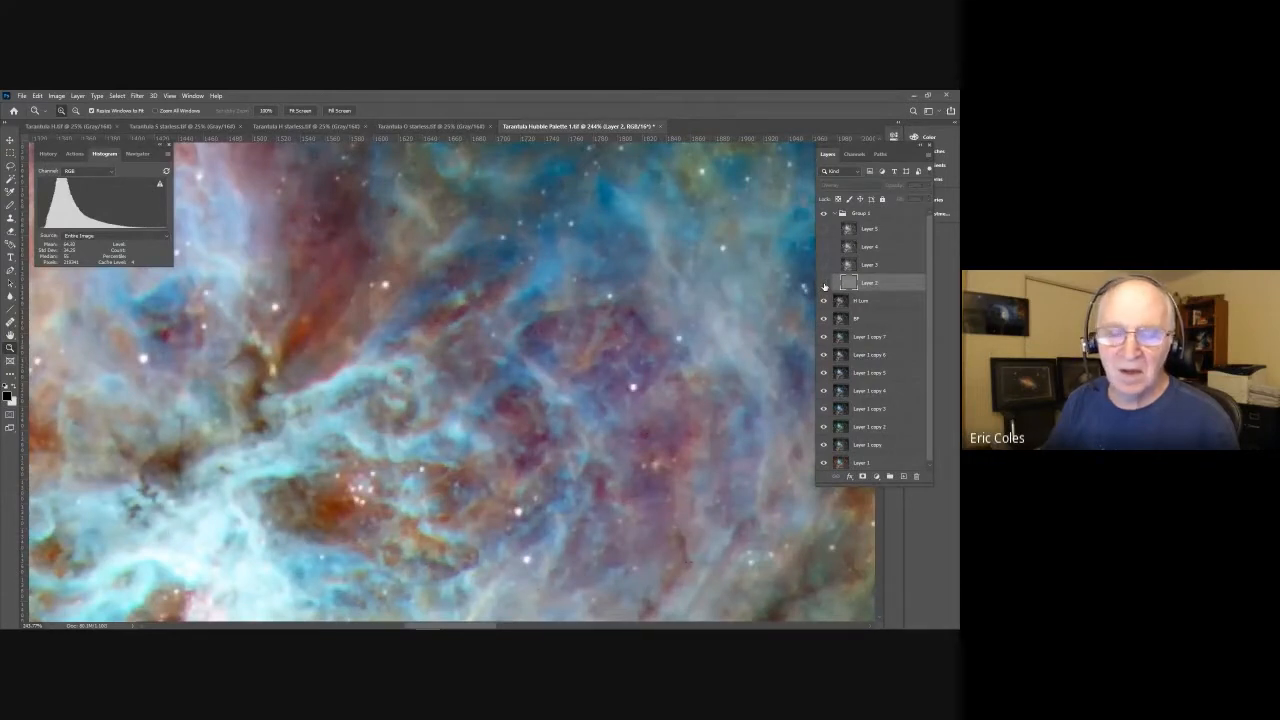
left_click(824, 285)
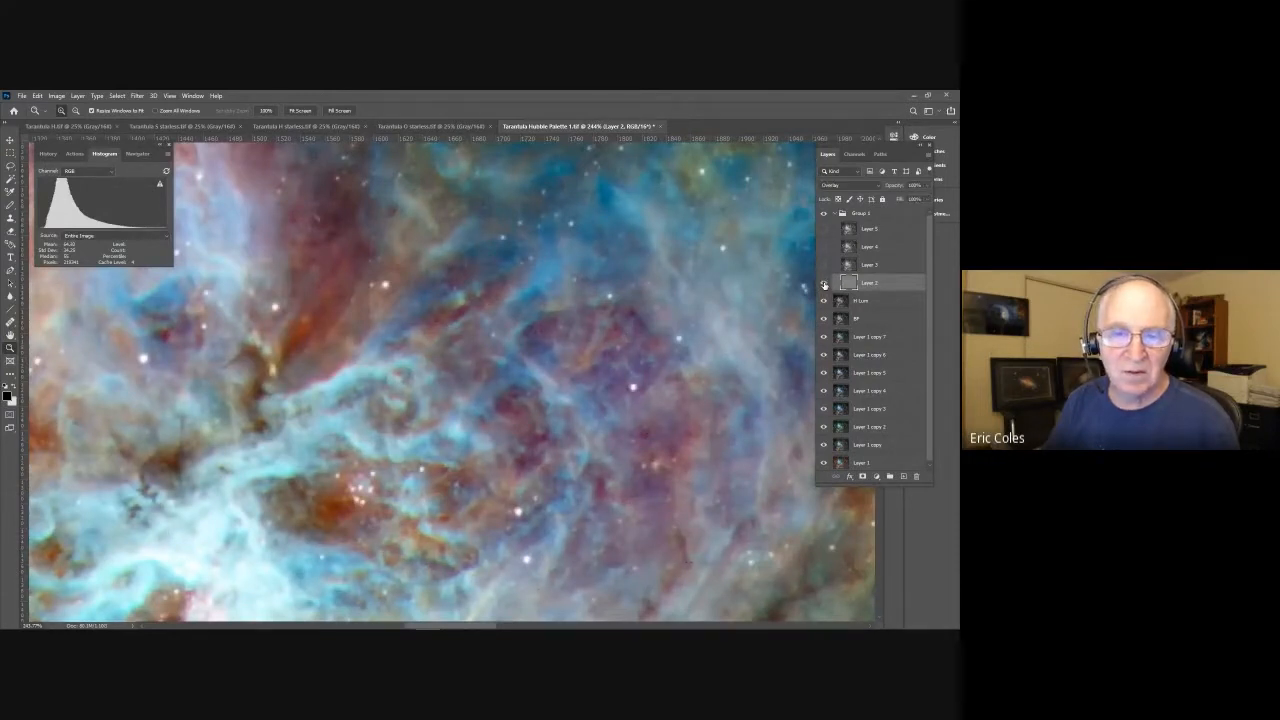
left_click(824, 285)
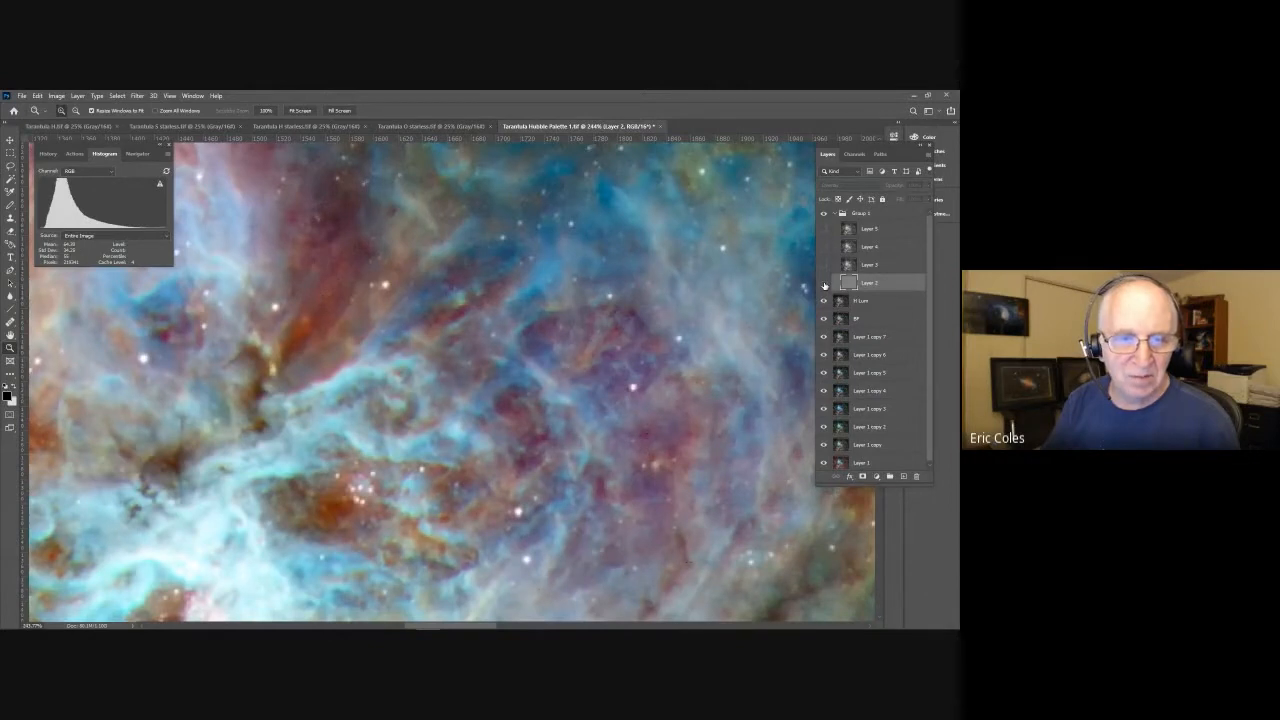
left_click(824, 285)
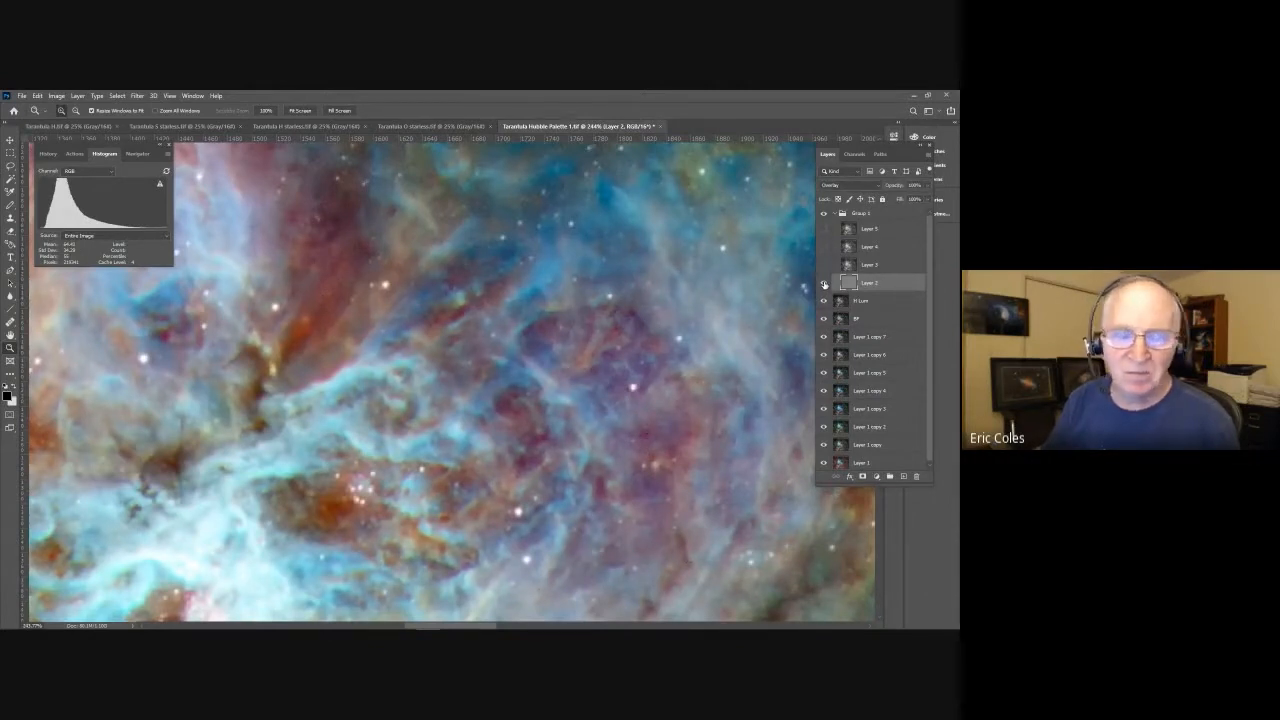
Step: Show Layer 3, apply a High Pass filter with a 4-pixel radius to it, and set its blend mode to Overlay
left_click(309, 111)
left_click_drag(301, 213, 530, 463)
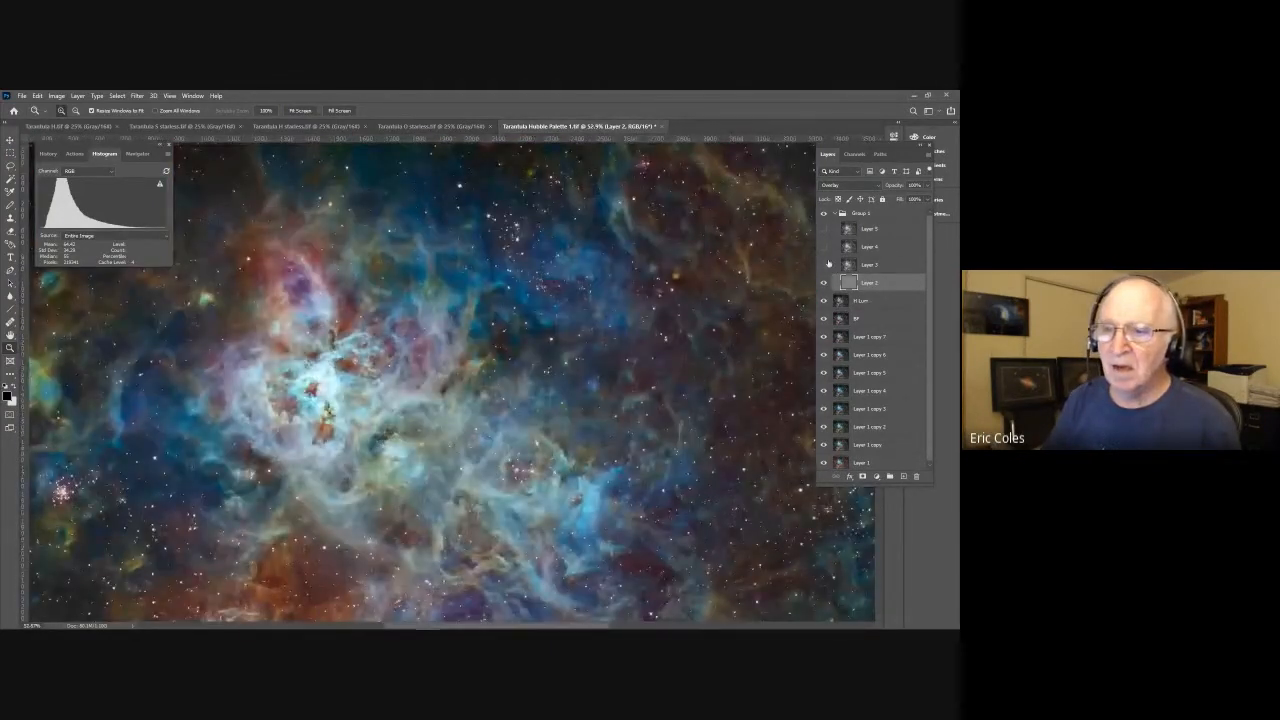
left_click(825, 265)
left_click(868, 265)
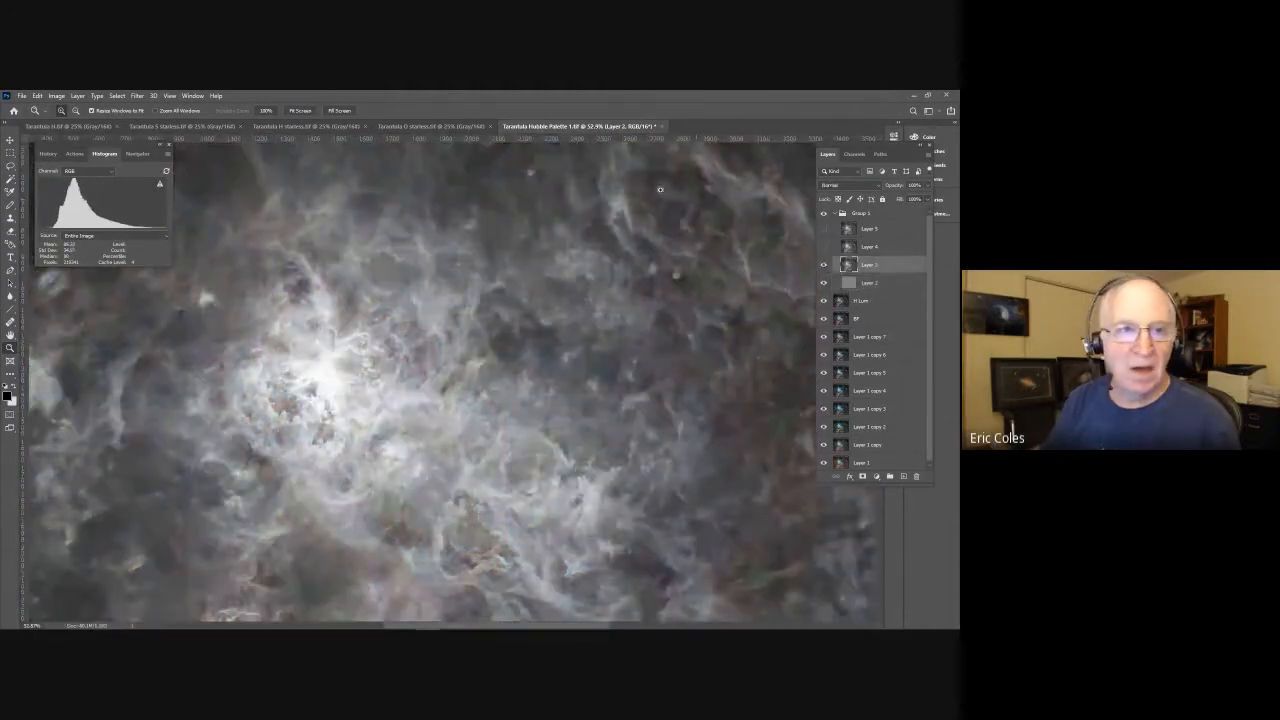
left_click(140, 96)
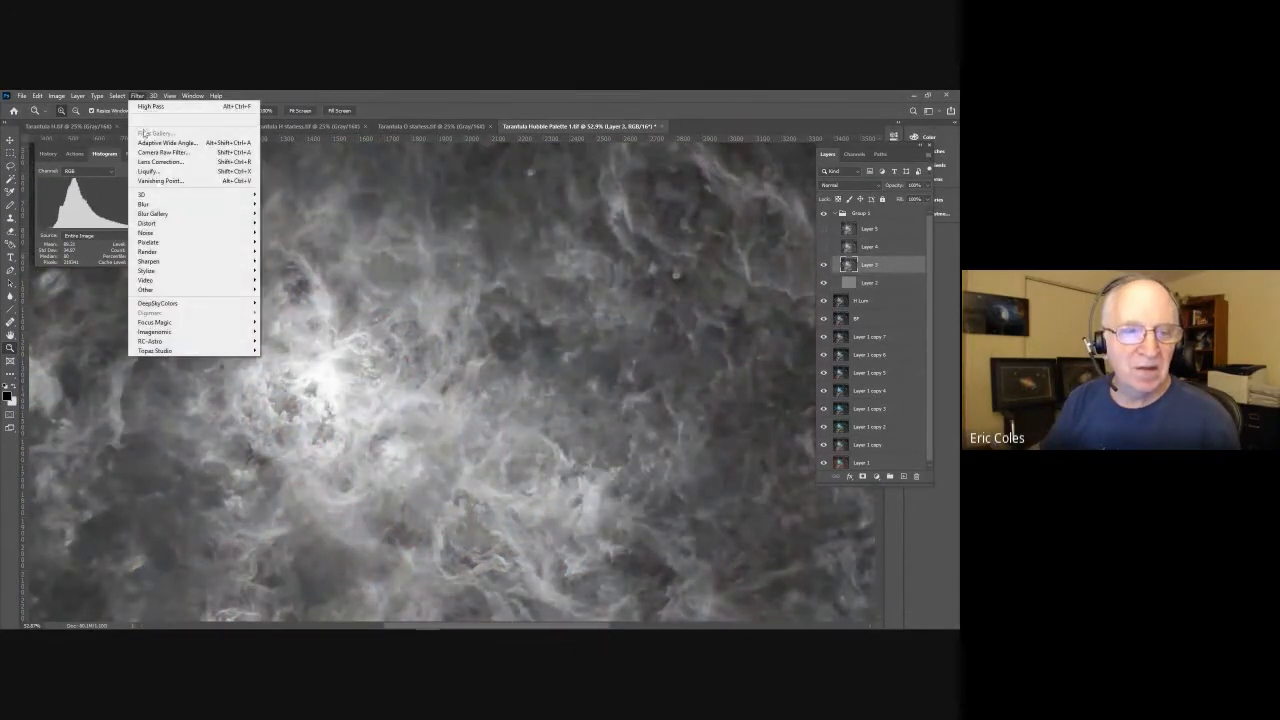
mouse_move(150, 289)
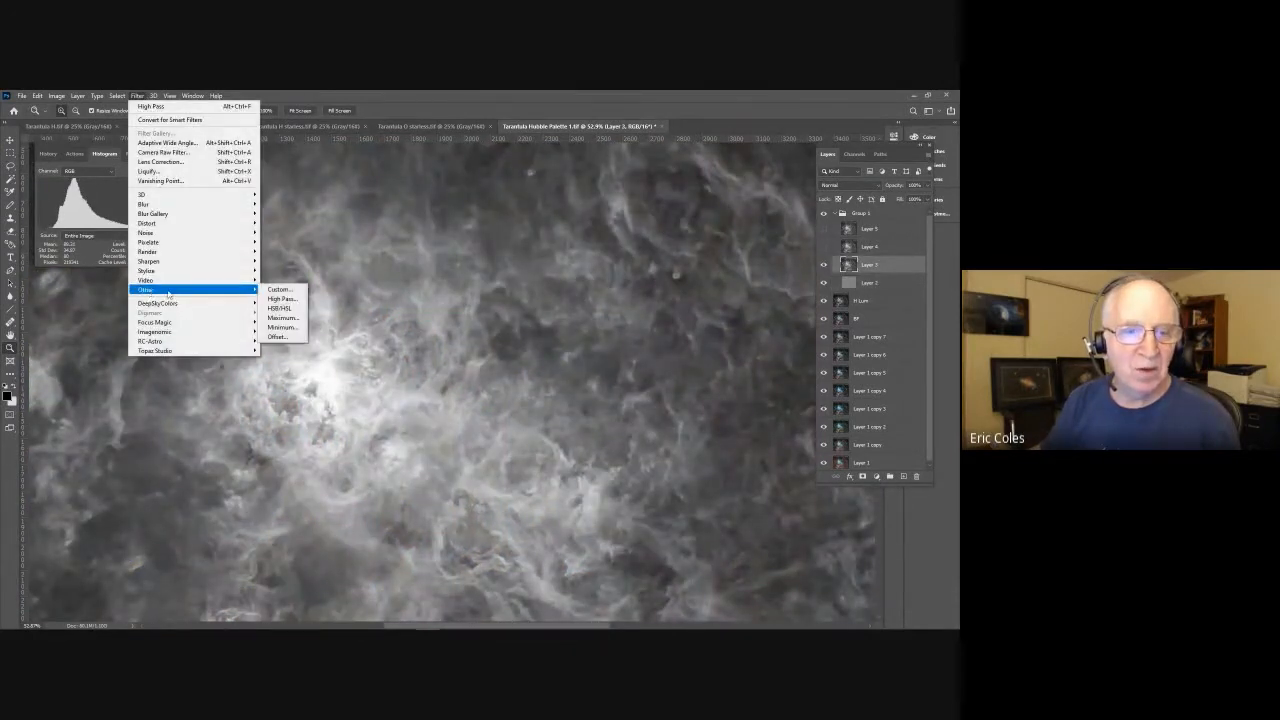
left_click(275, 299)
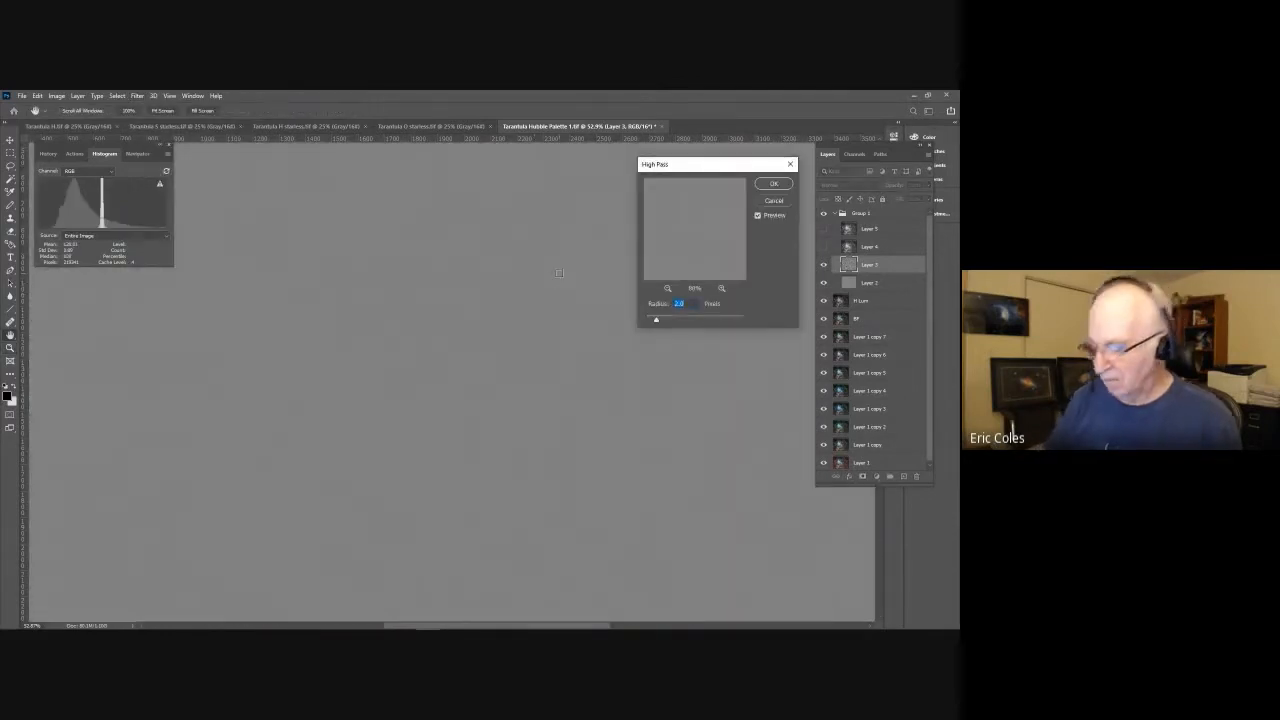
type("4")
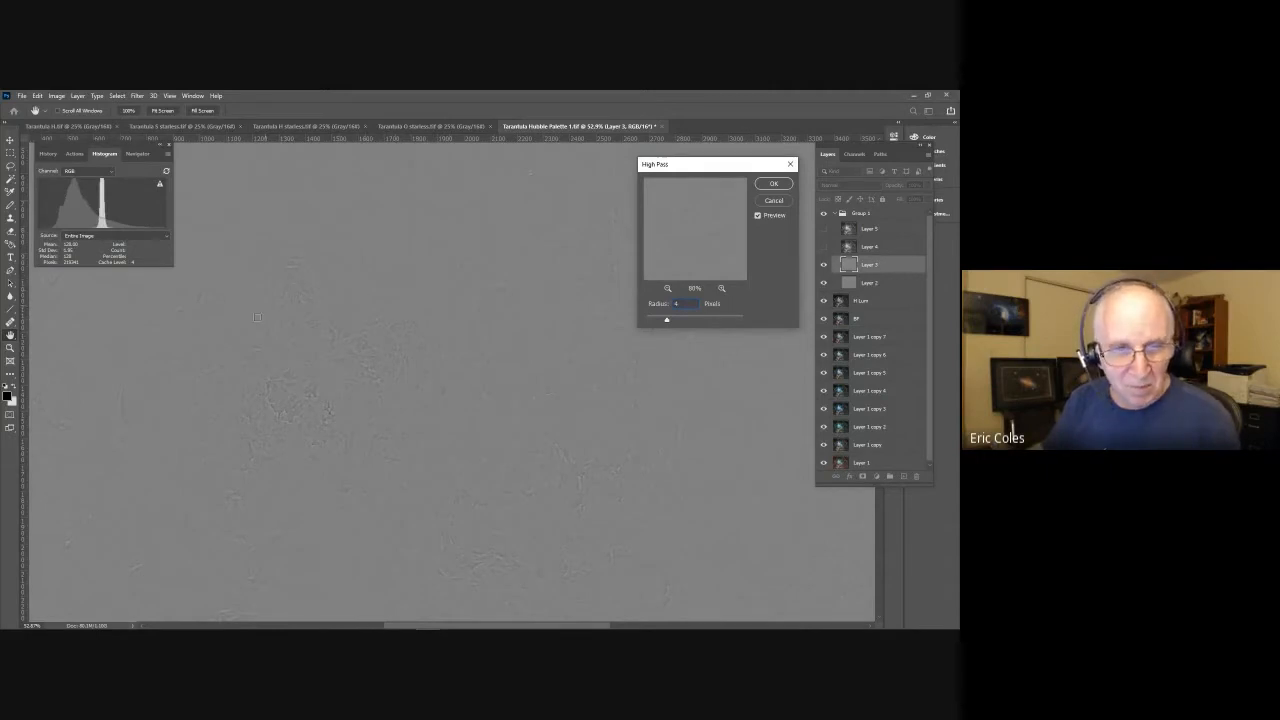
left_click(775, 187)
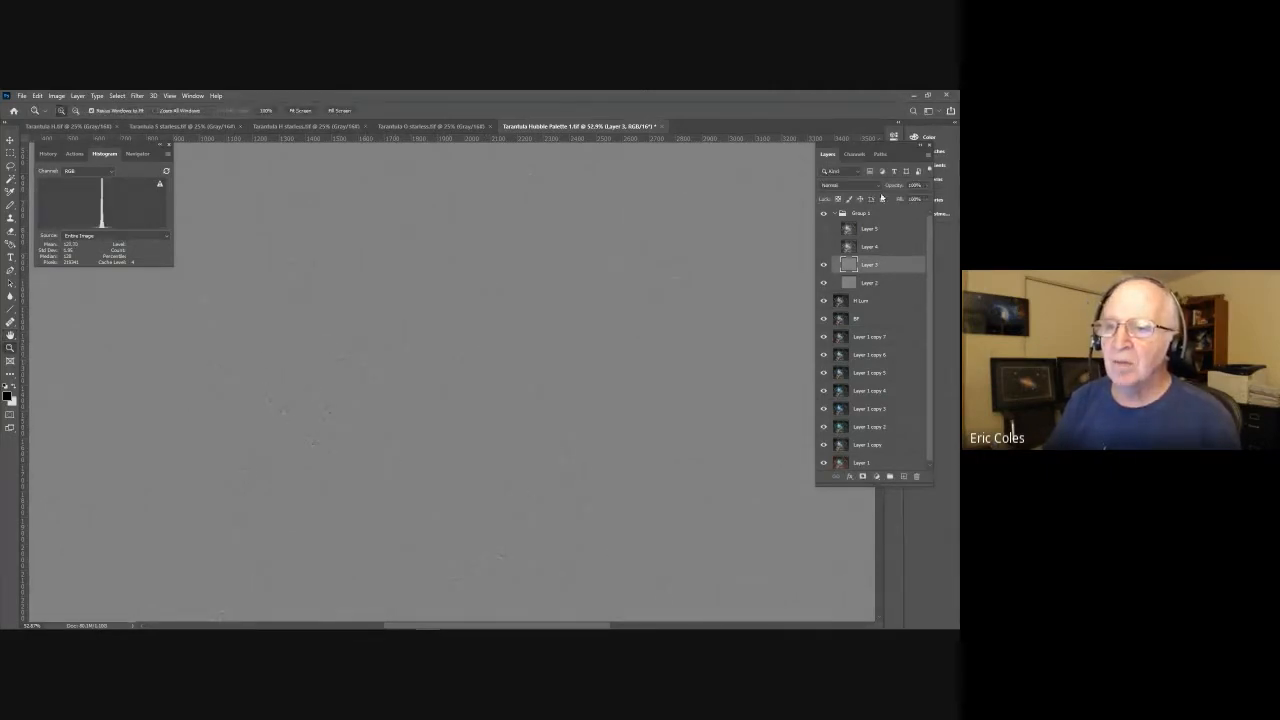
left_click(878, 187)
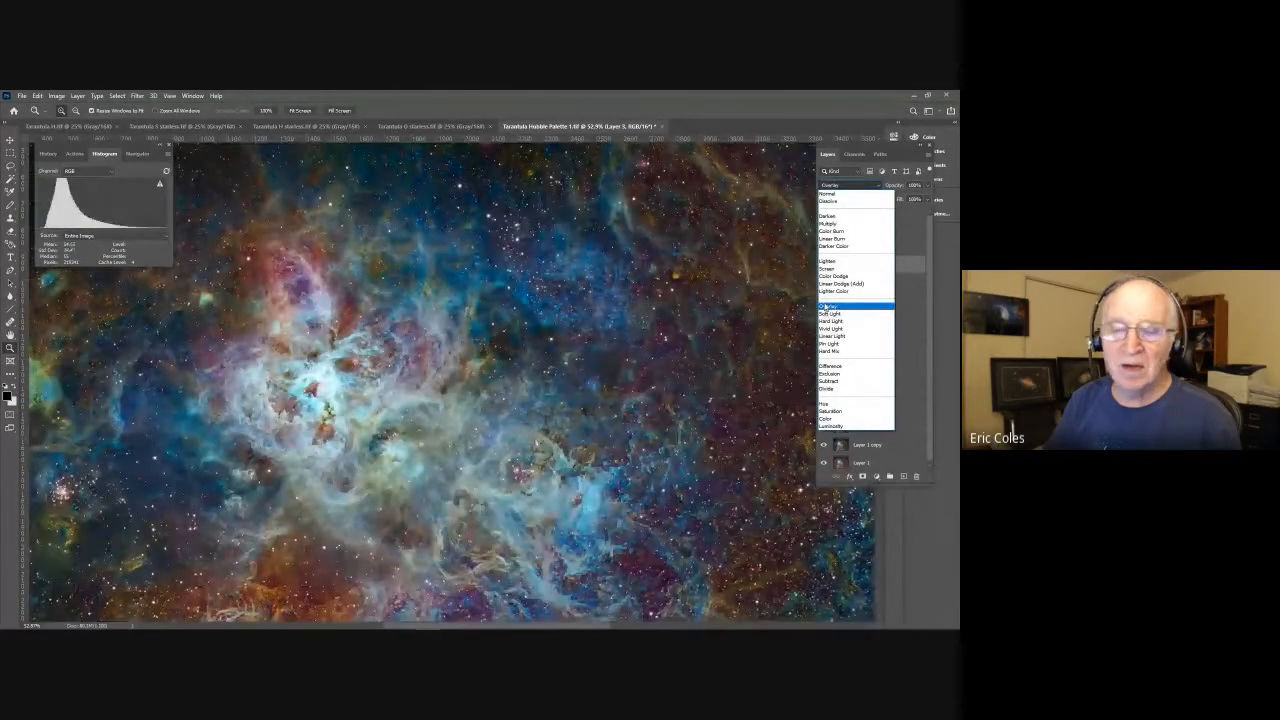
left_click(826, 307)
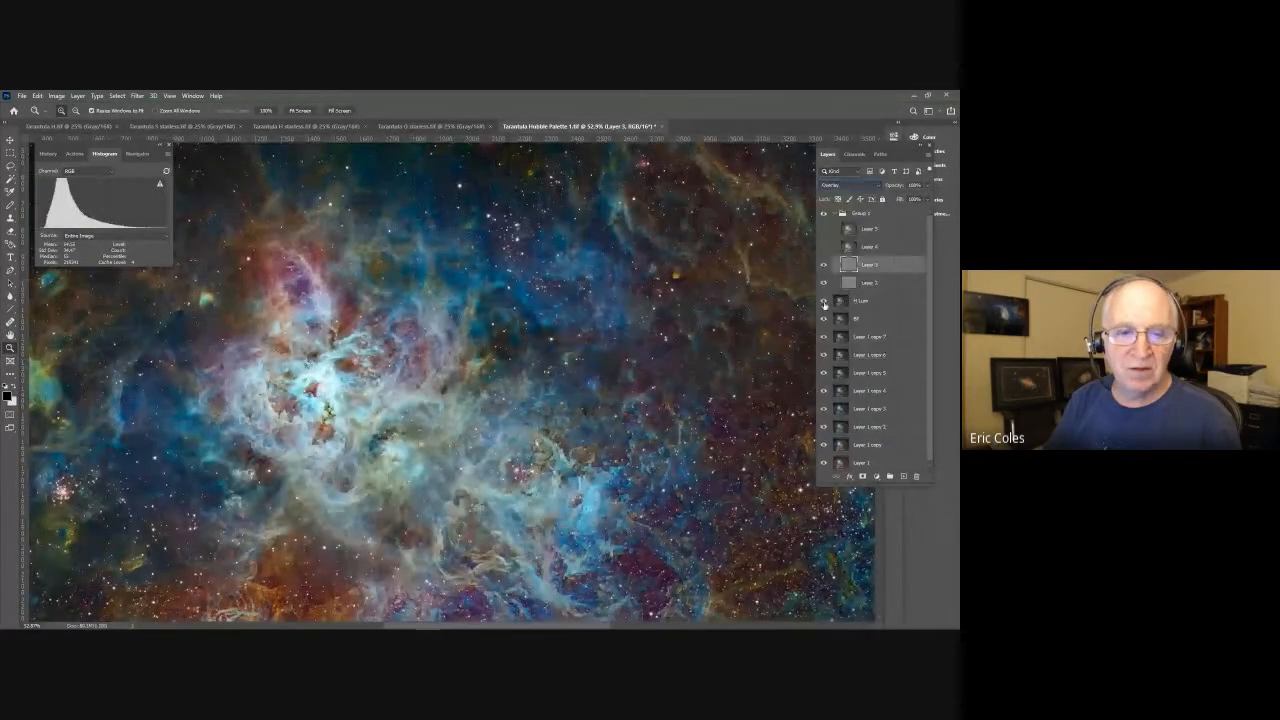
Step: Show Layer 4 and apply a High Pass filter with a 6-pixel radius to it
left_click(823, 246)
left_click(880, 250)
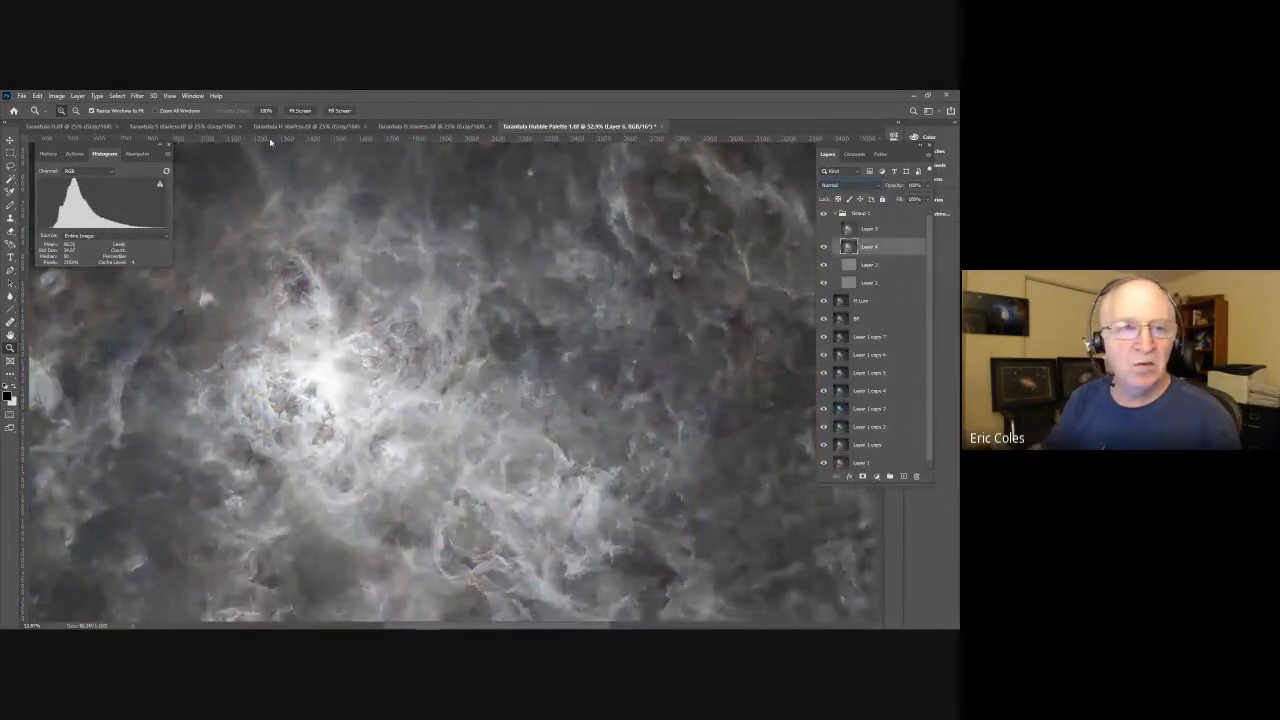
left_click(137, 96)
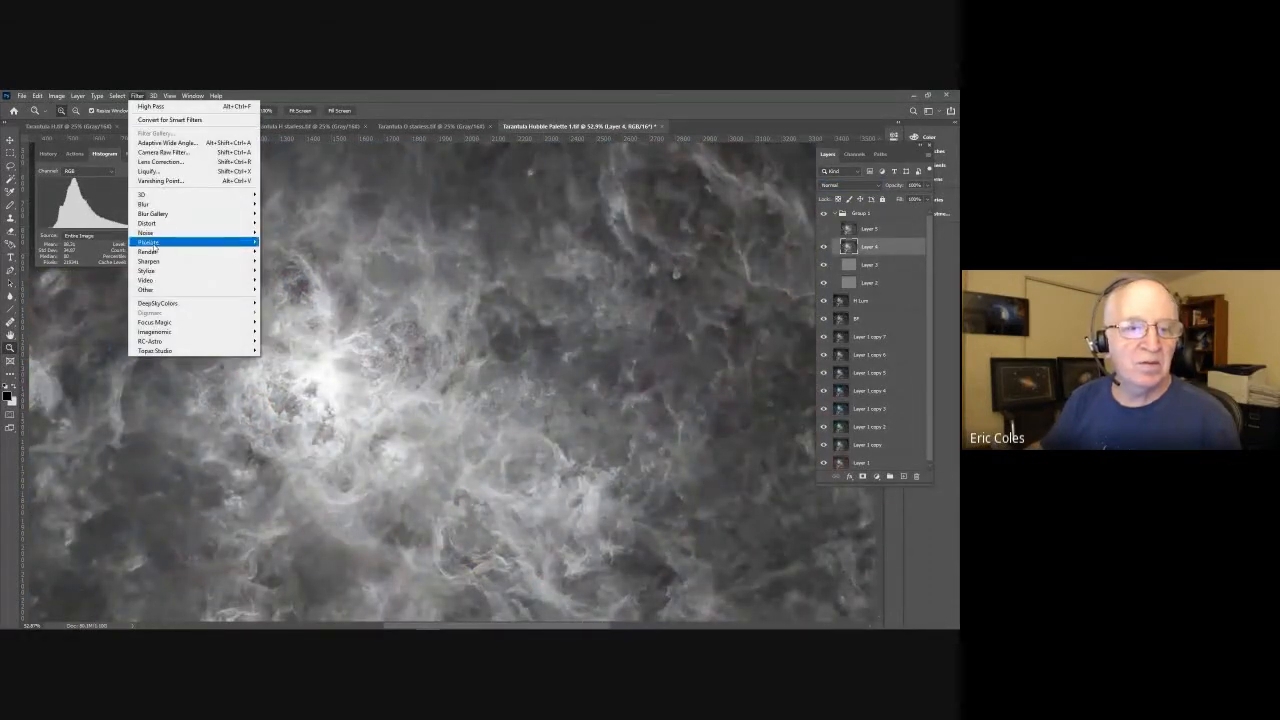
mouse_move(231, 290)
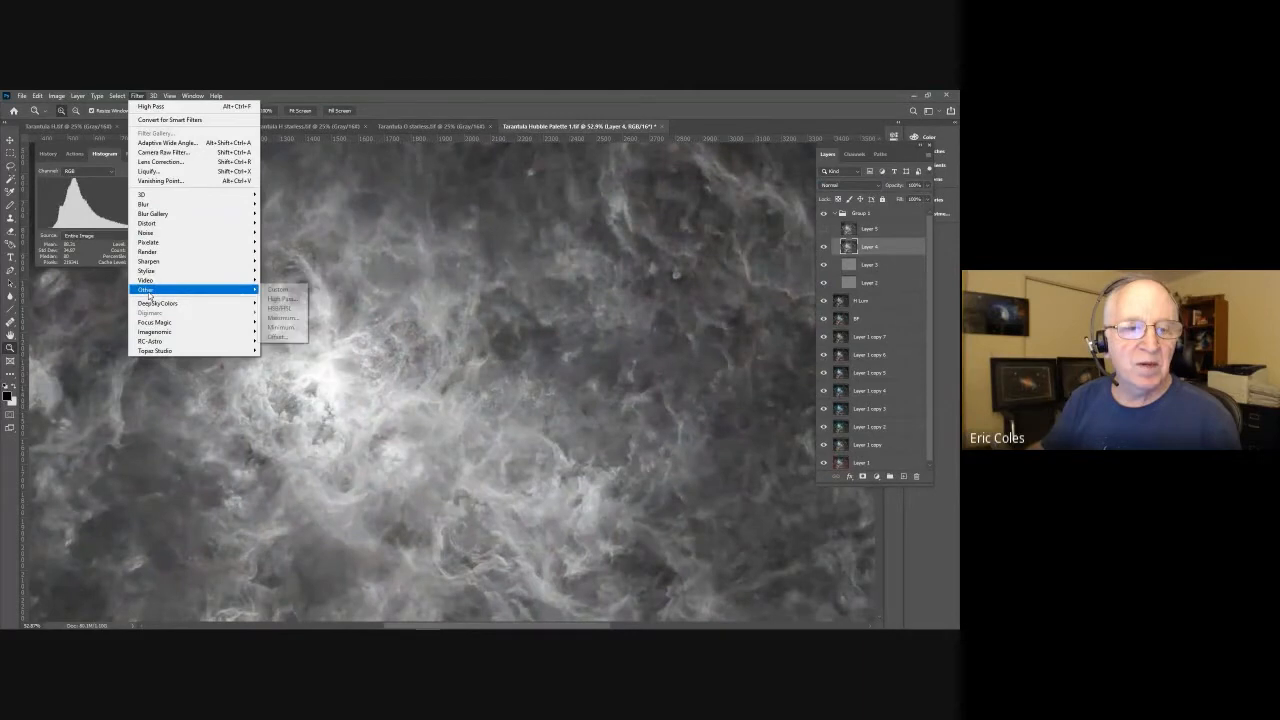
left_click(281, 298)
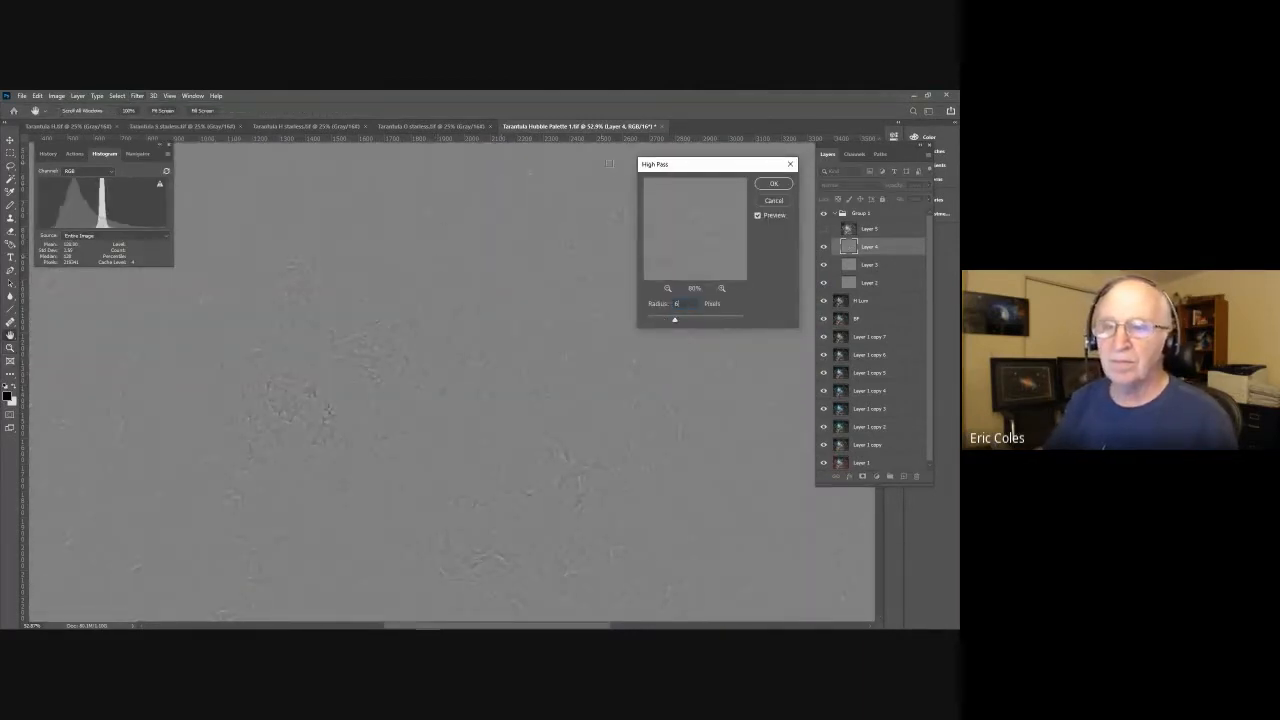
left_click(773, 184)
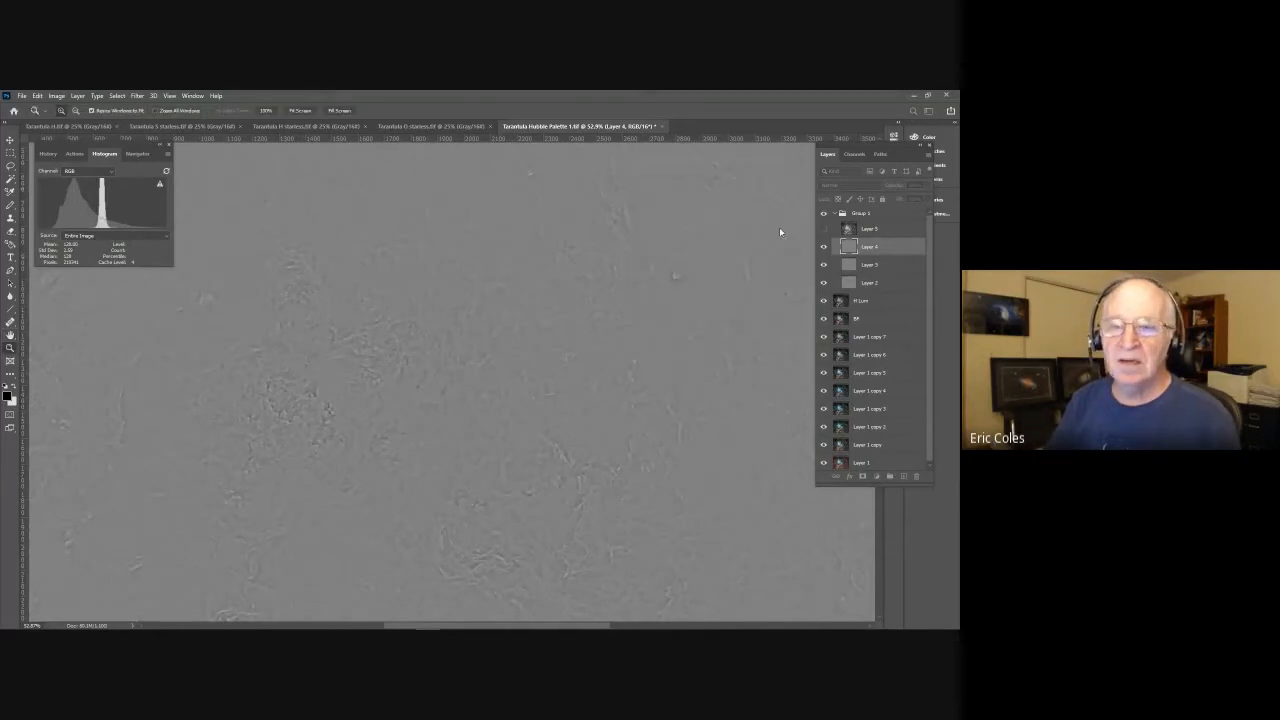
Step: Set Layer 4's blend mode to Overlay and its opacity to 50%
left_click(845, 185)
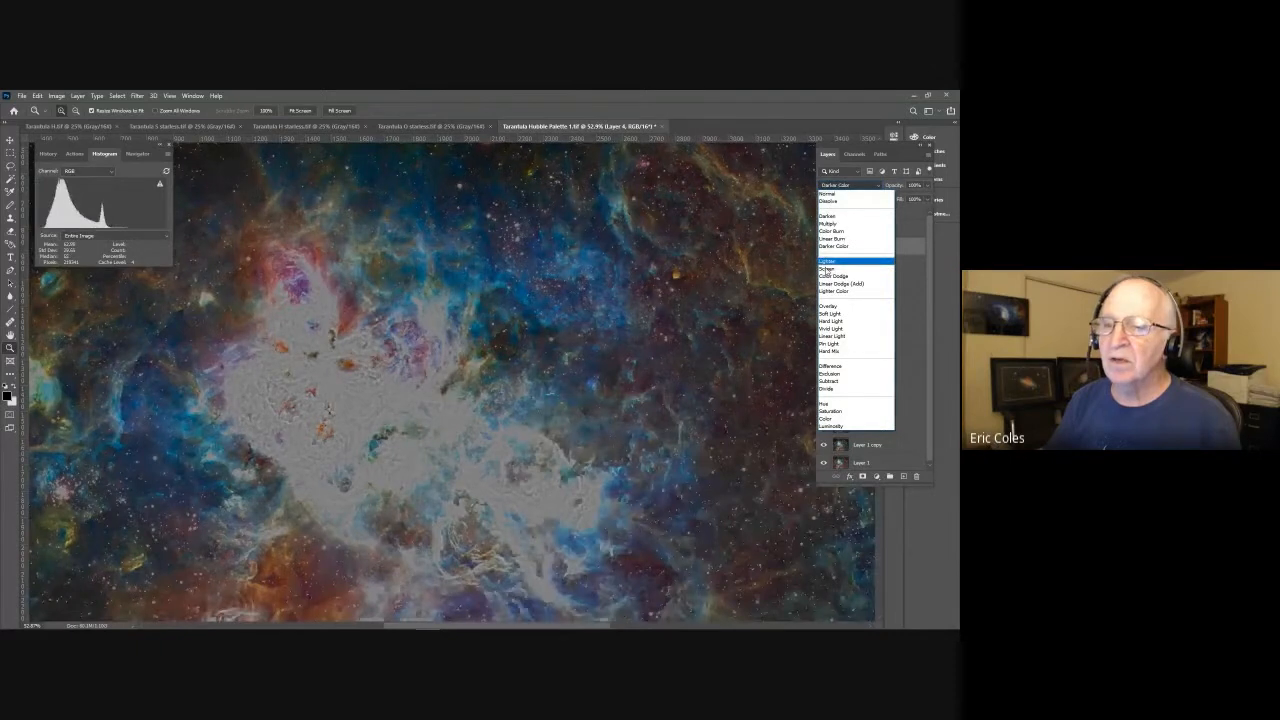
left_click(828, 305)
left_click(916, 185)
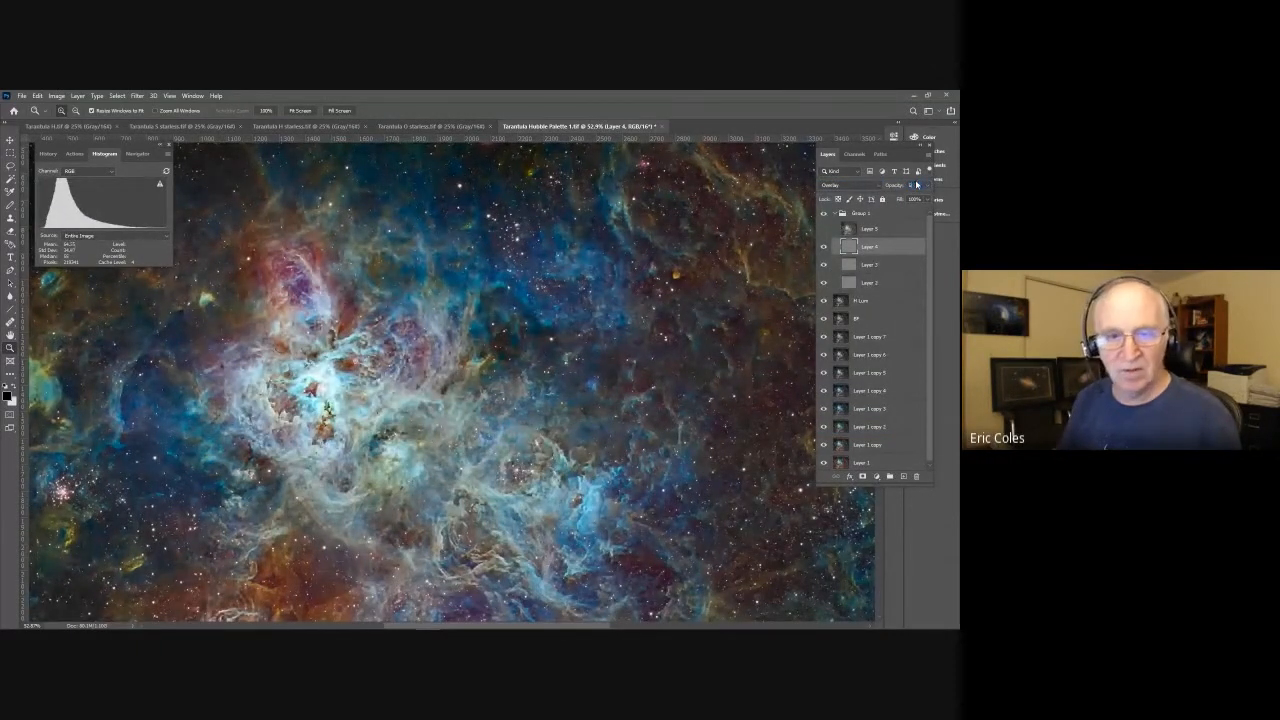
type("50")
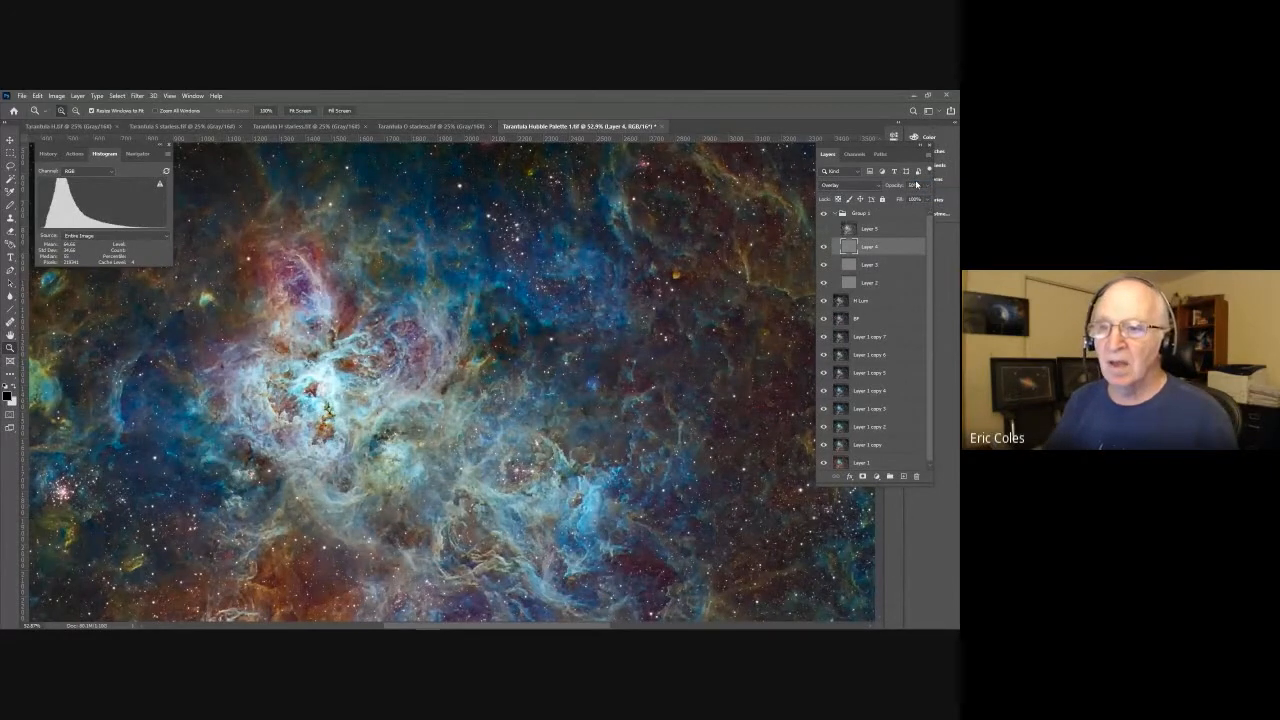
Step: Show Layer 5 and apply a High Pass filter with a 12-pixel radius to it
left_click(824, 230)
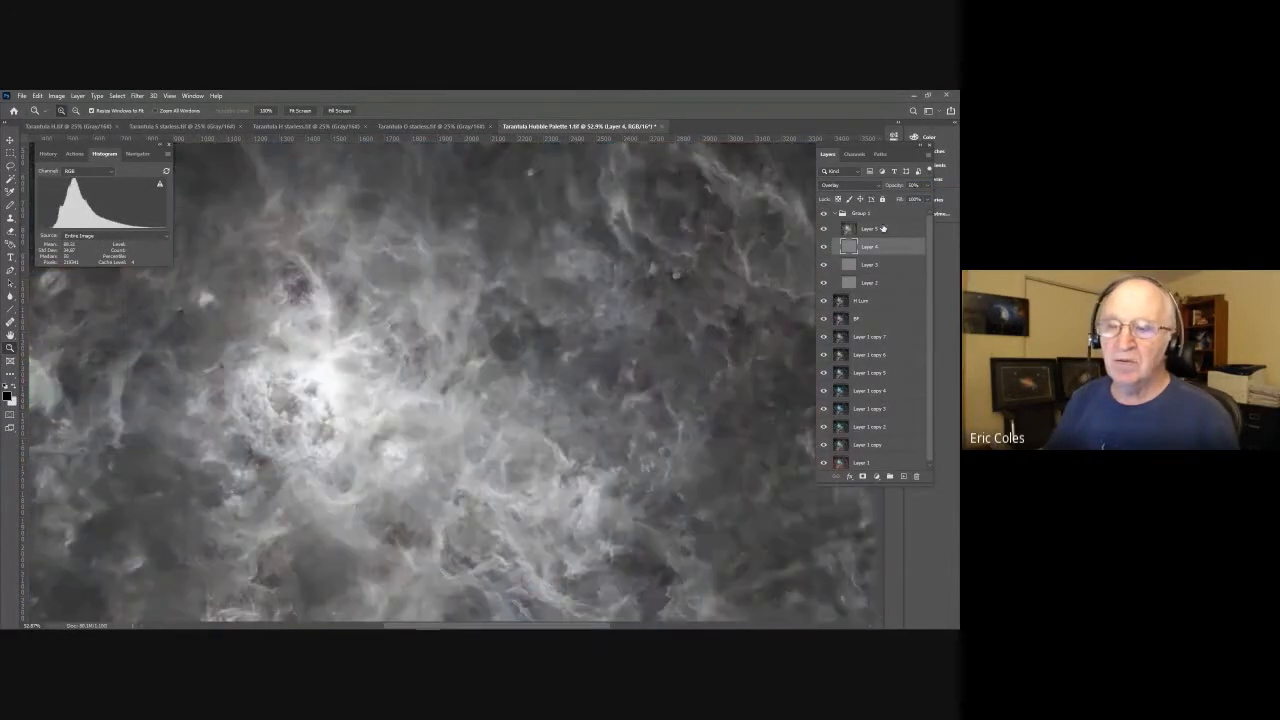
left_click(883, 229)
left_click(137, 96)
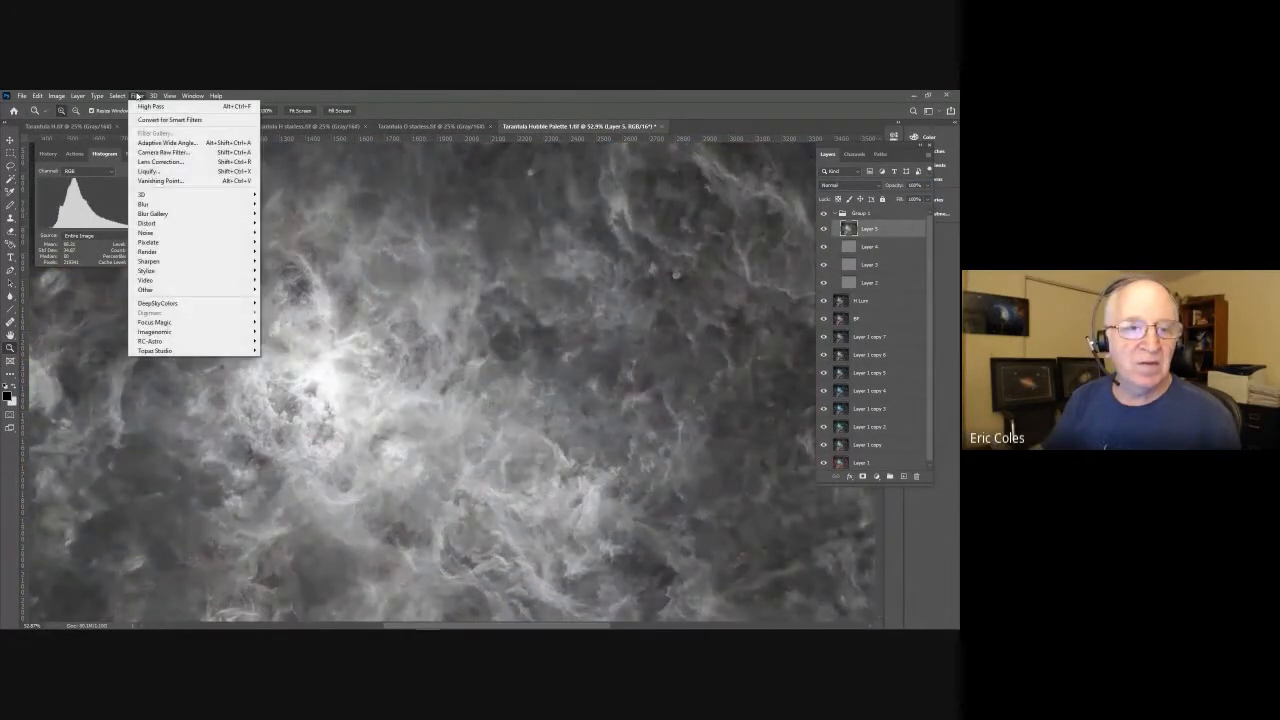
mouse_move(238, 291)
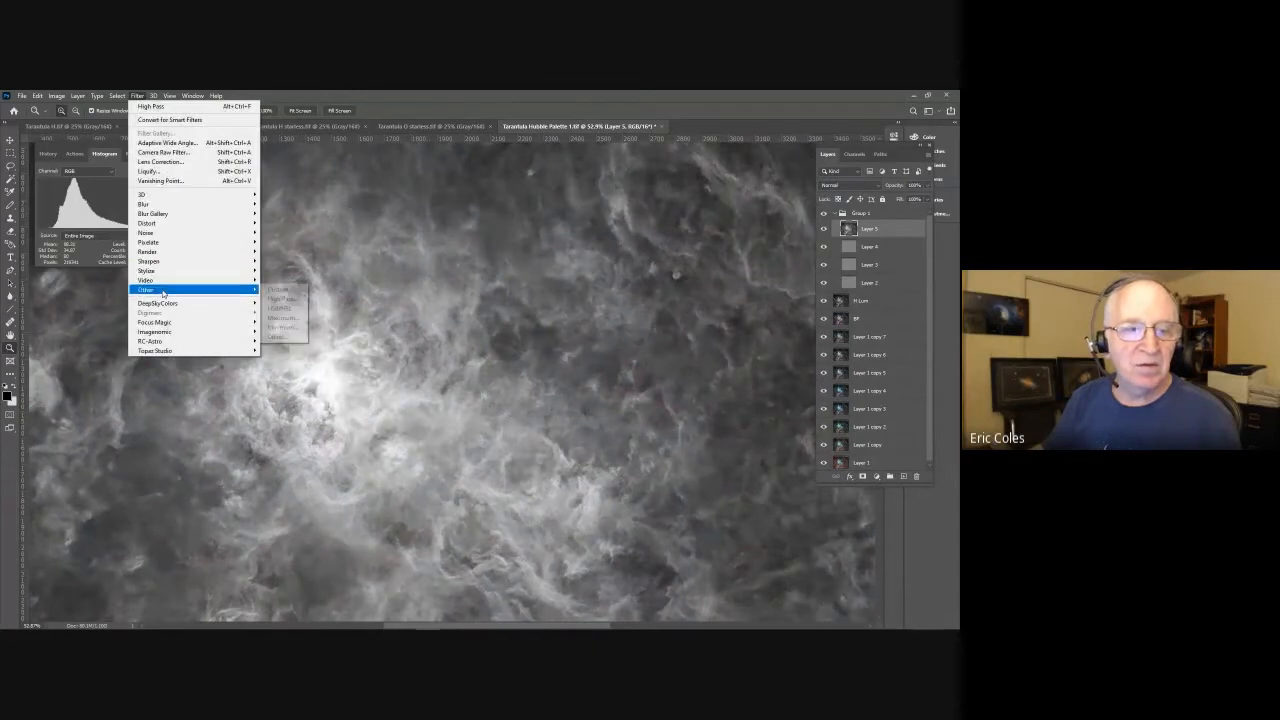
left_click(281, 299)
type("12")
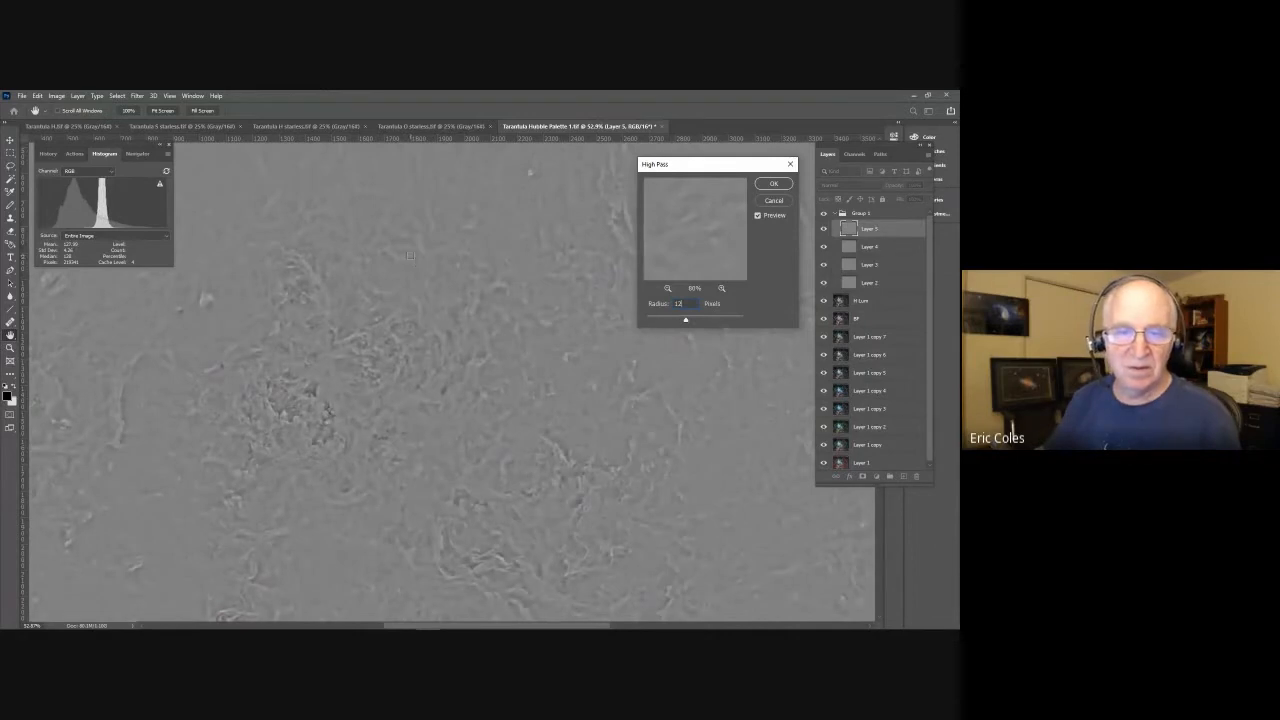
left_click(778, 186)
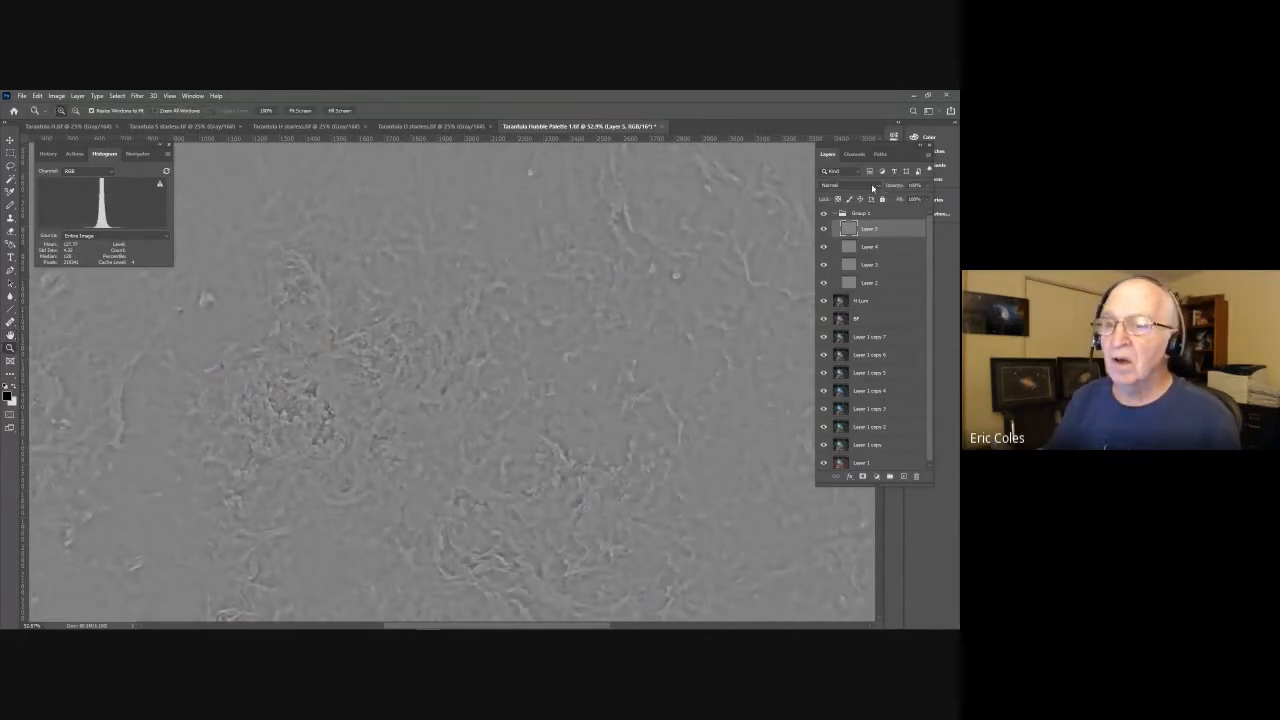
Step: Set Layer 5's blend mode to Overlay and reduce its opacity
left_click(872, 188)
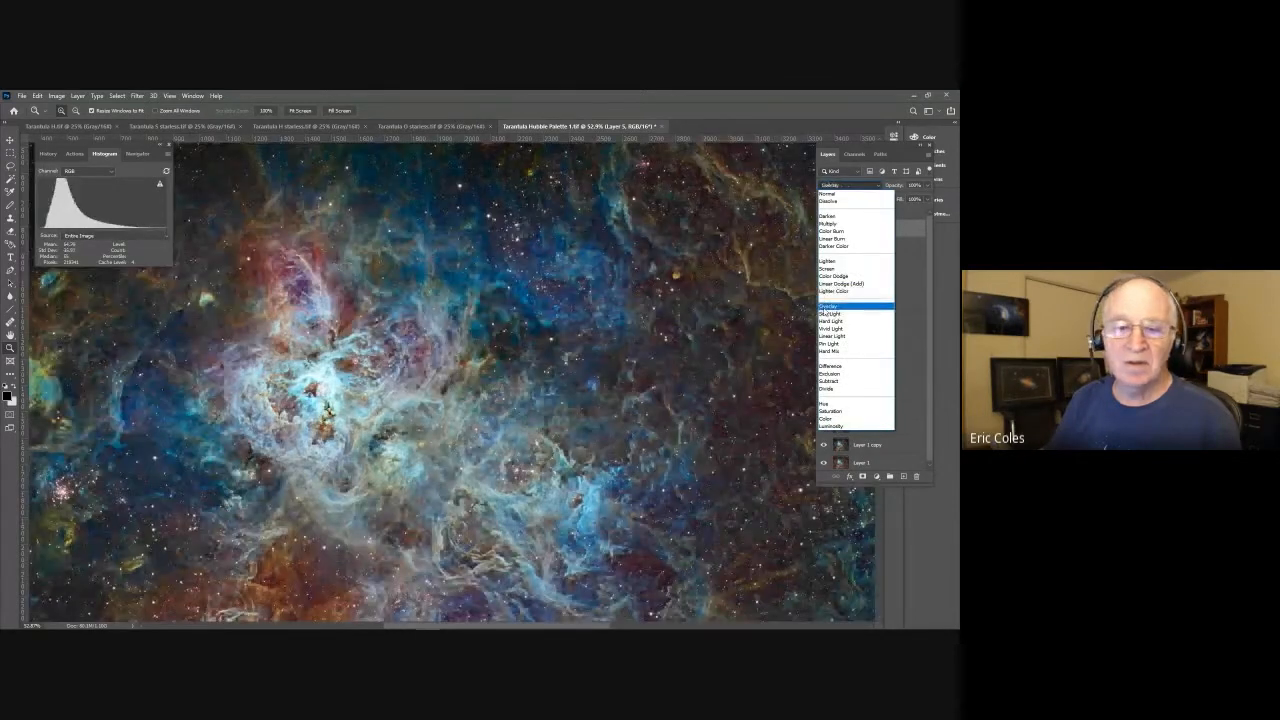
left_click(828, 305)
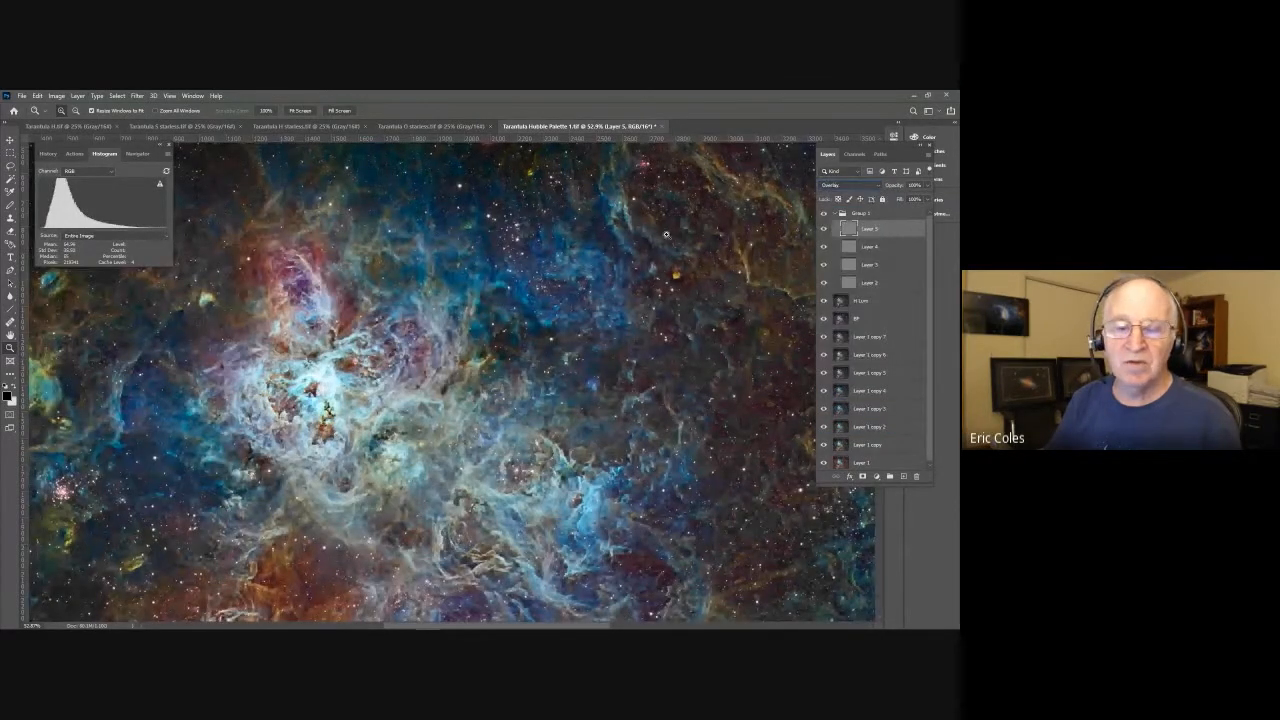
left_click(916, 185)
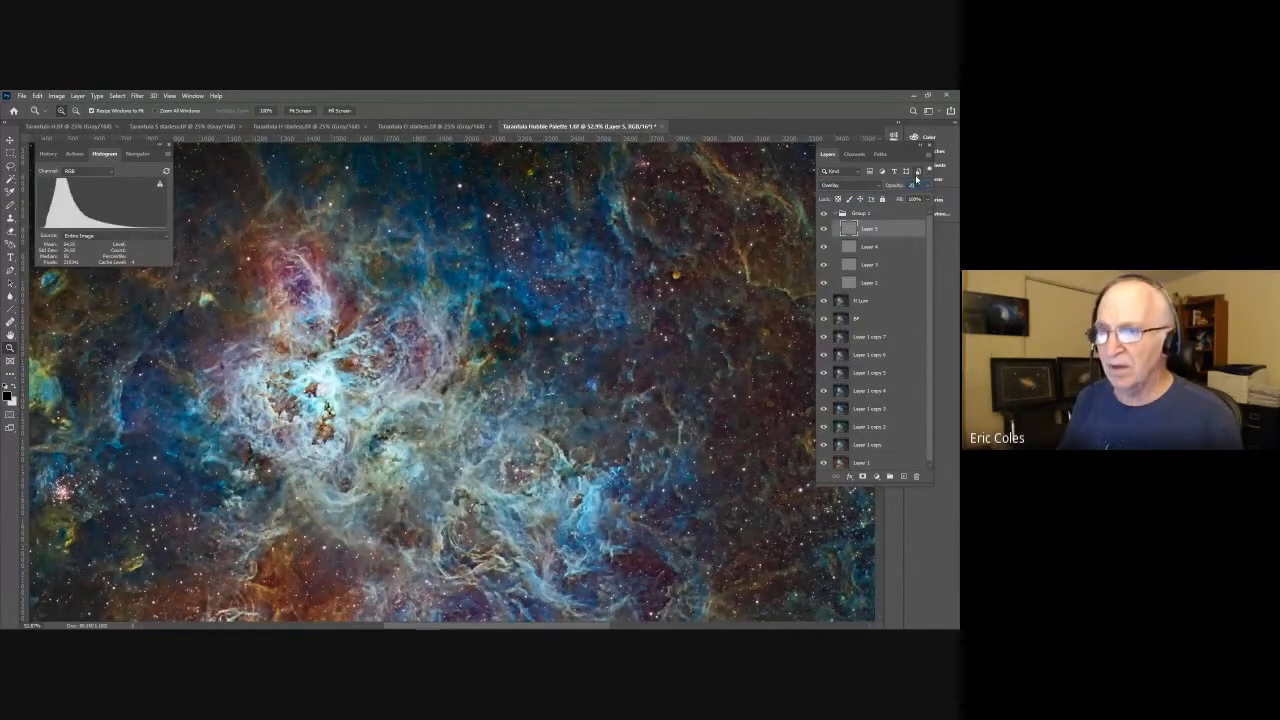
Step: Collapse Group 1 and compare the whole image with the group and the H Lum layer hidden and shown
left_click(836, 214)
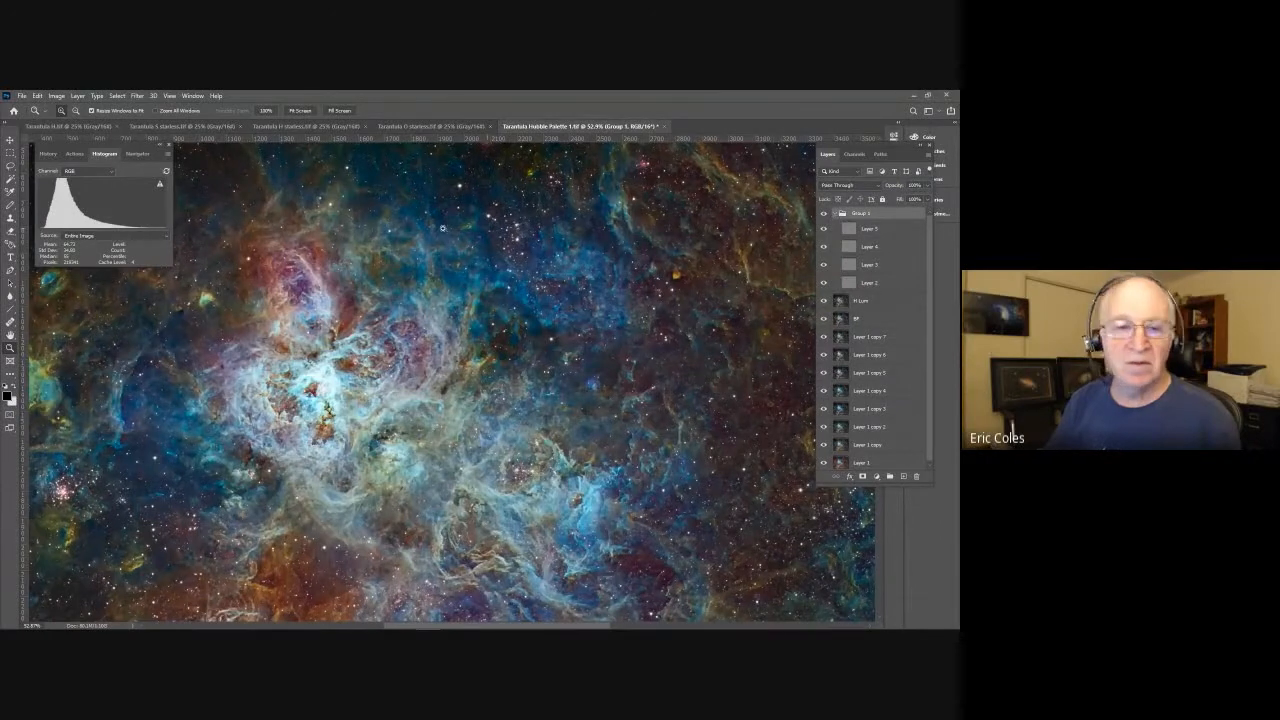
left_click(299, 110)
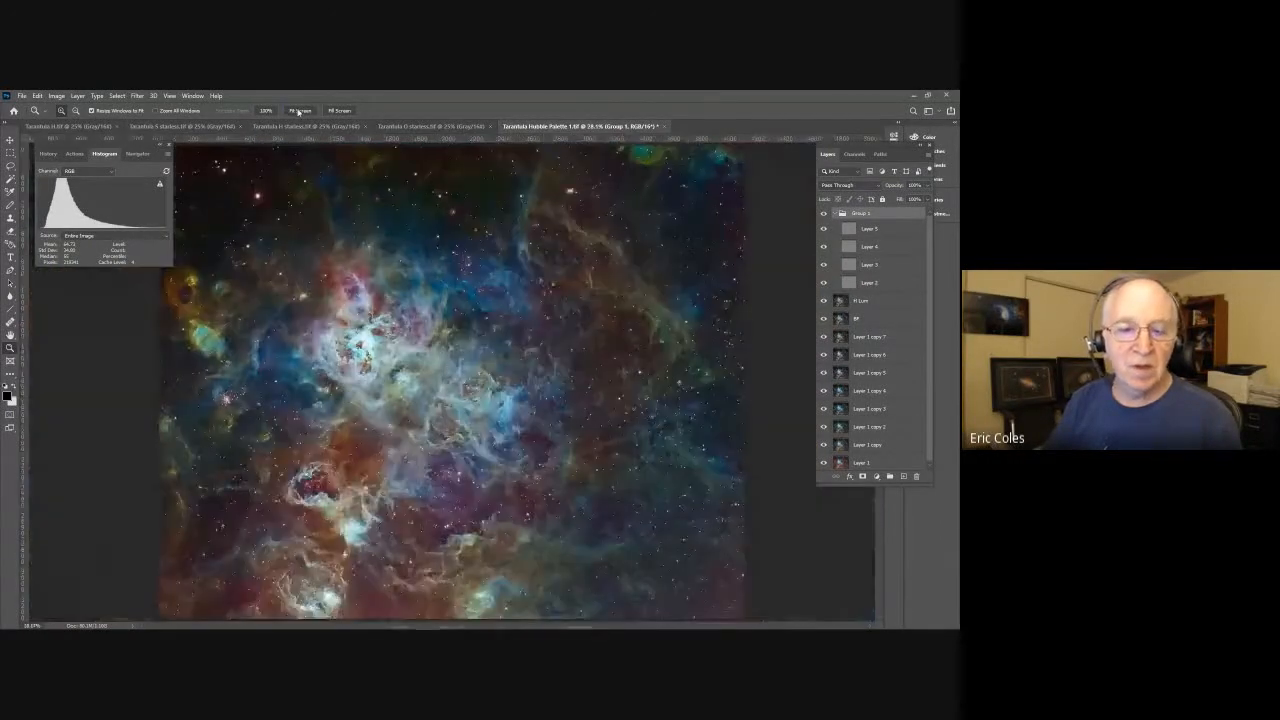
left_click(837, 214)
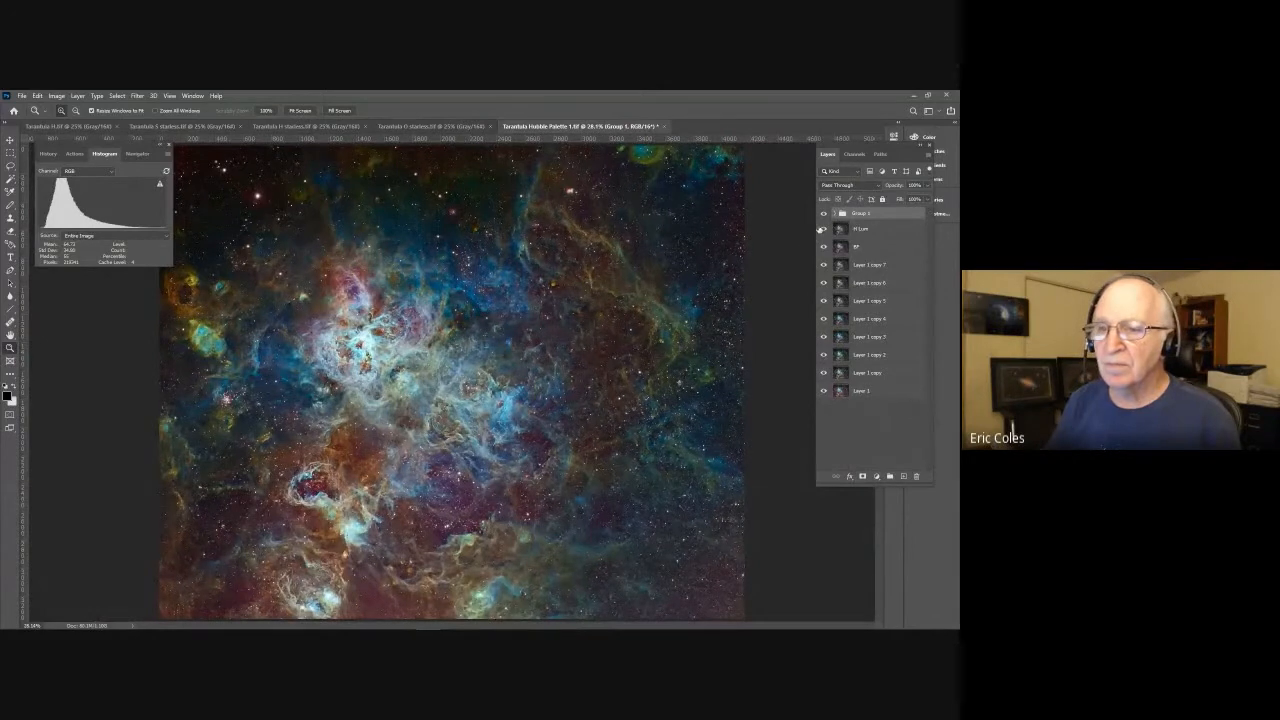
left_click(823, 214)
left_click(823, 216)
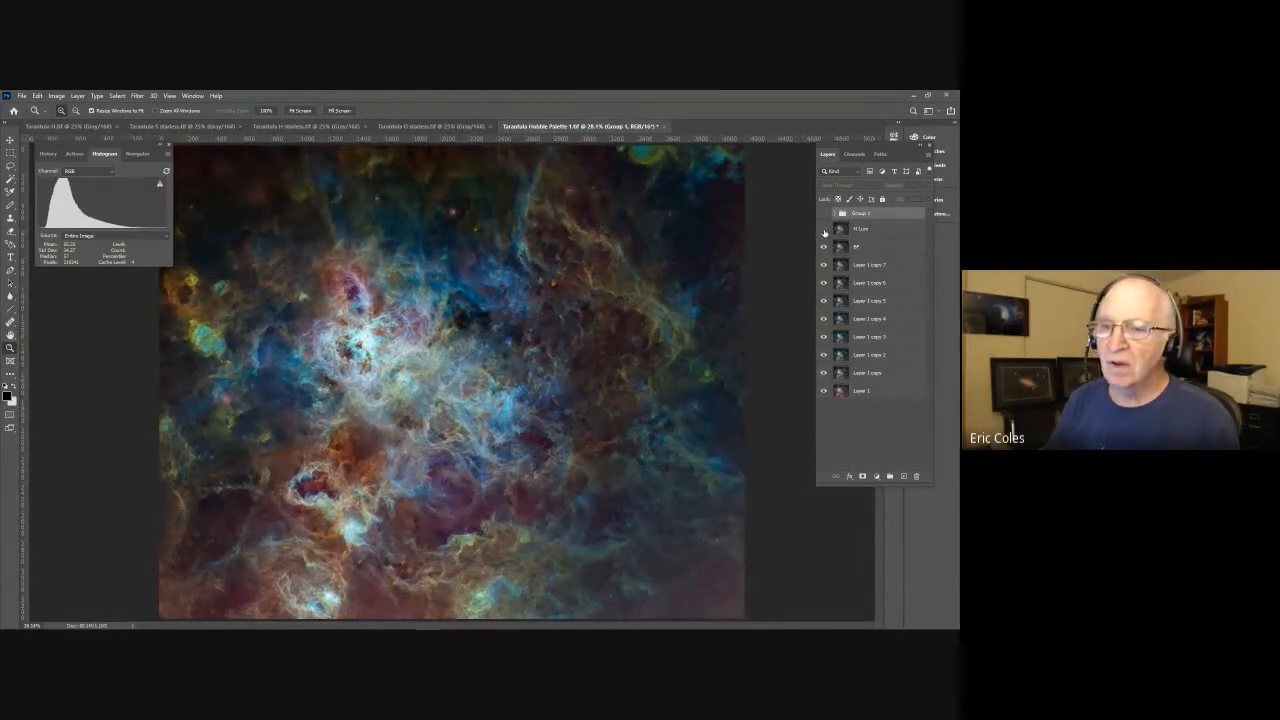
left_click(824, 231)
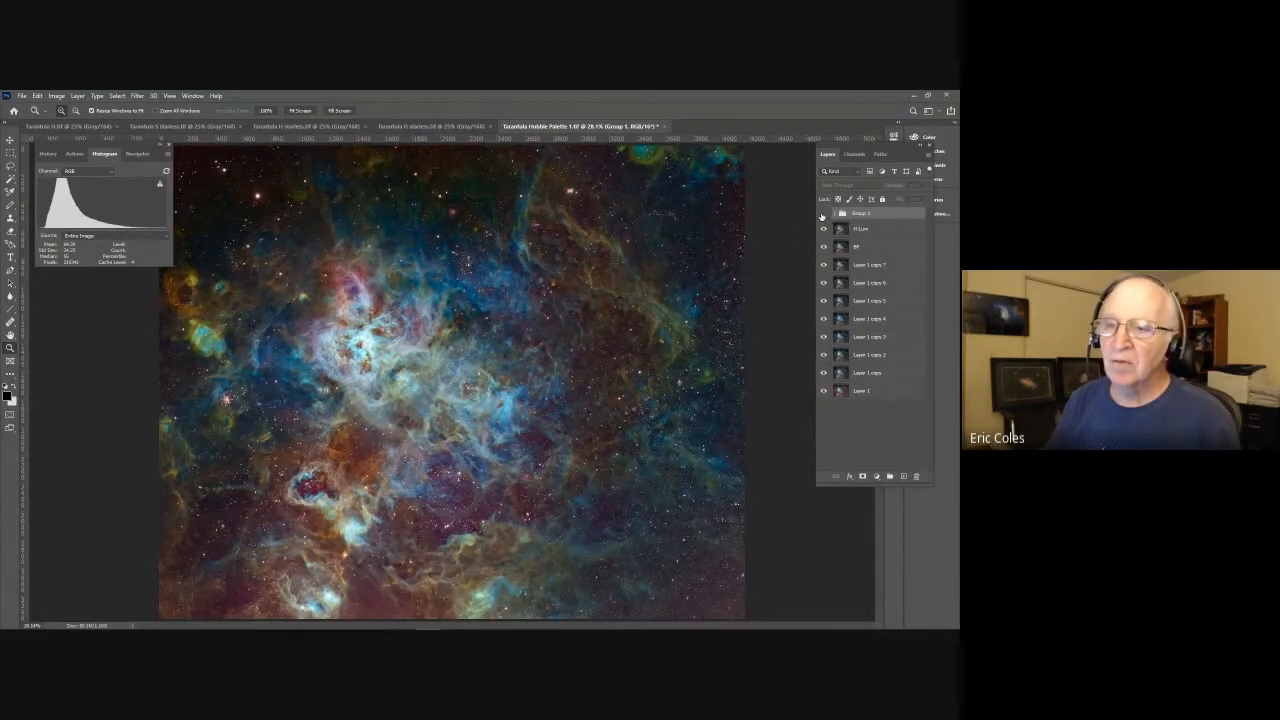
left_click(823, 214)
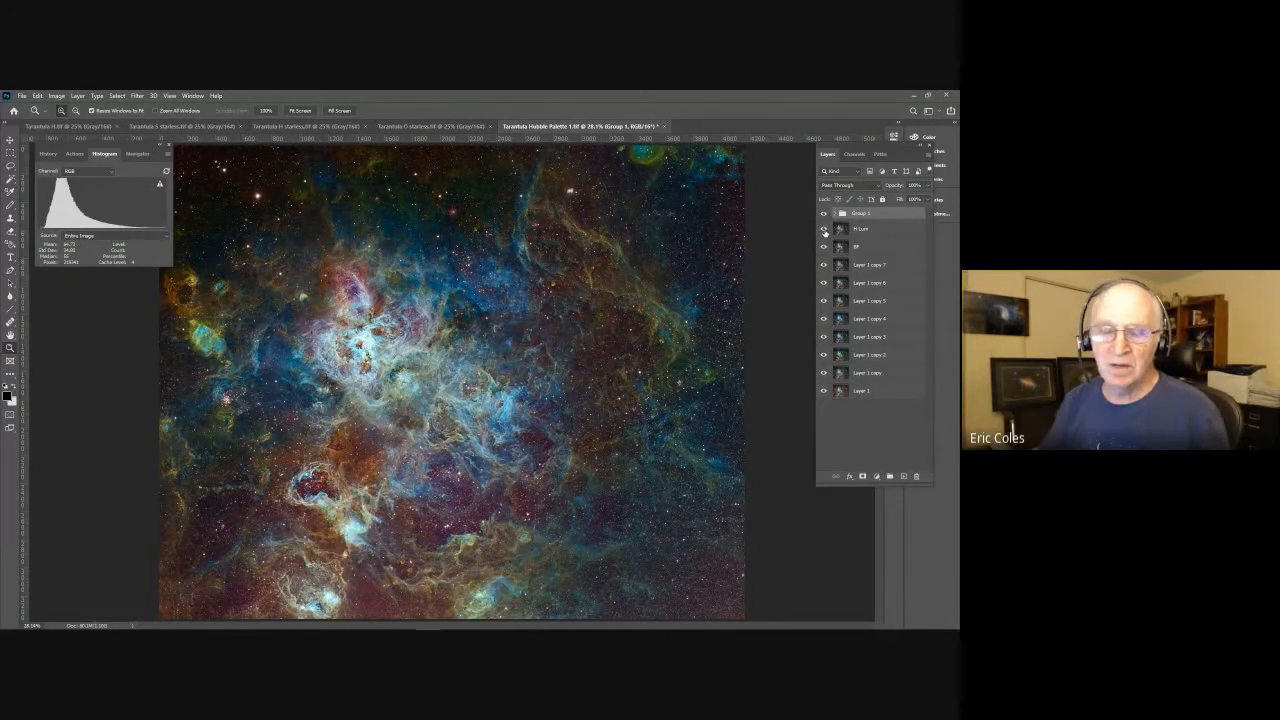
left_click(824, 230)
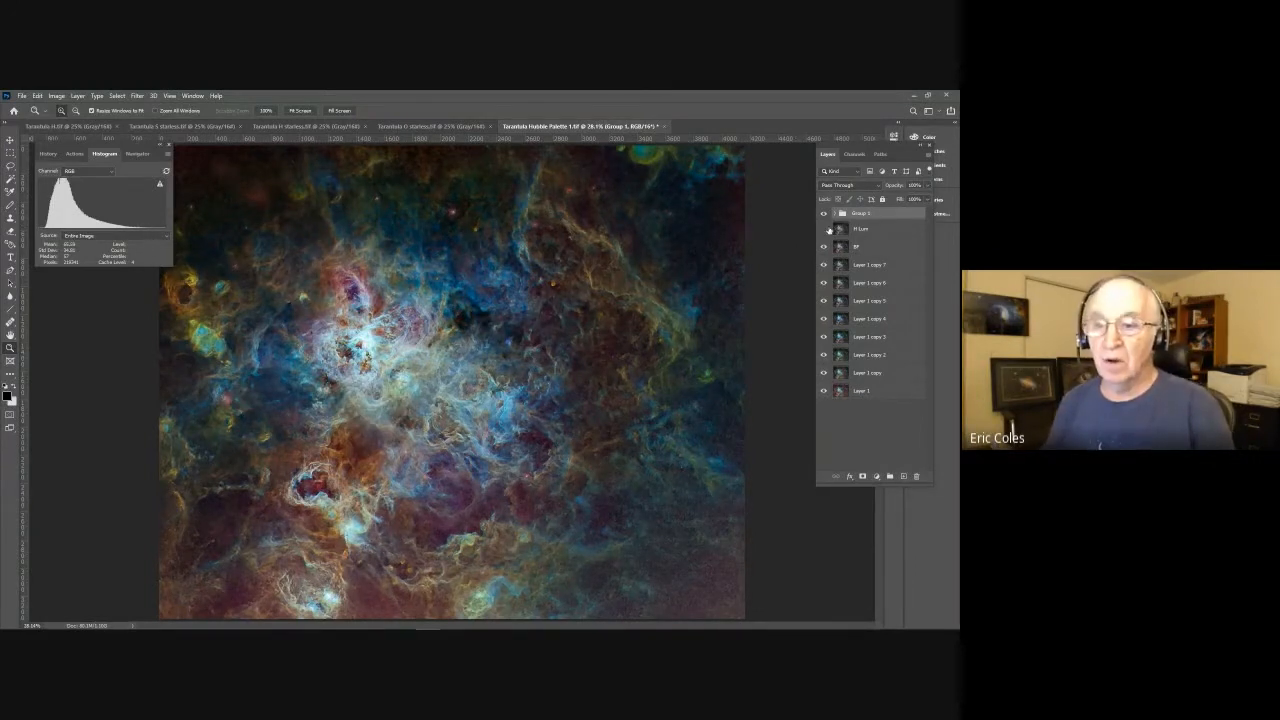
left_click(825, 230)
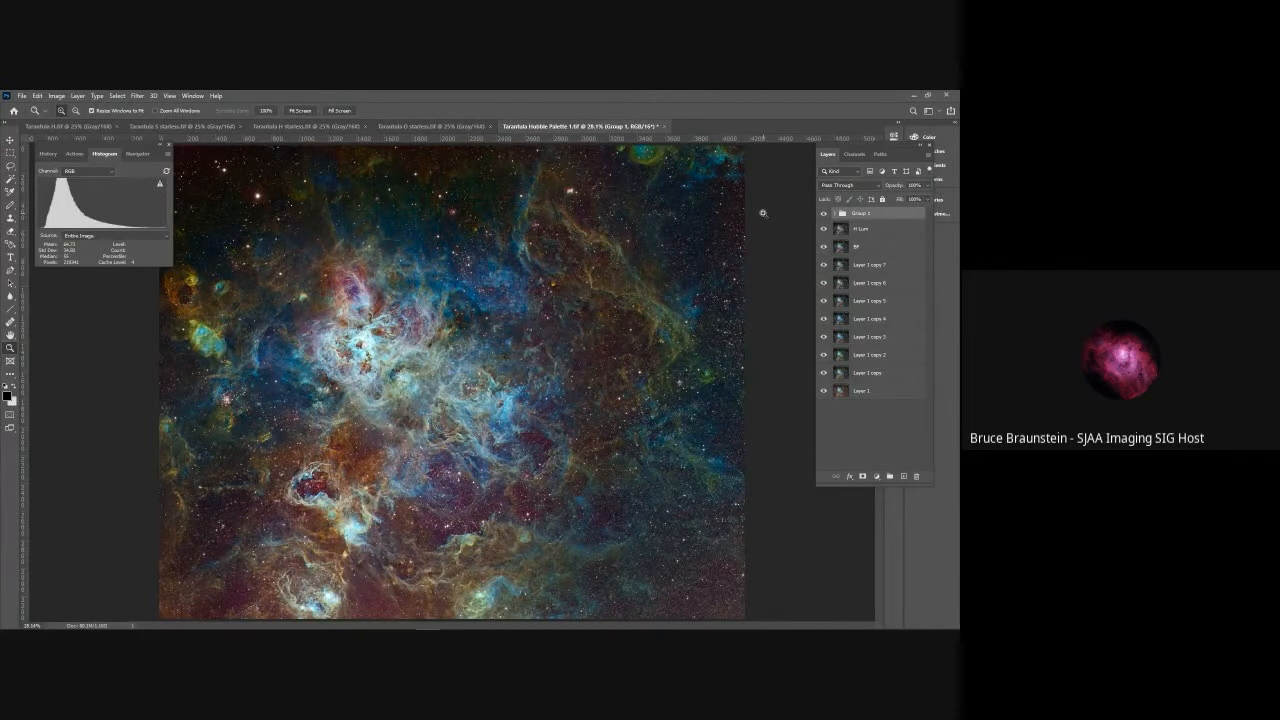
Step: Switch the histogram's channel display to Colors to check the red, green and blue distributions
left_click(112, 170)
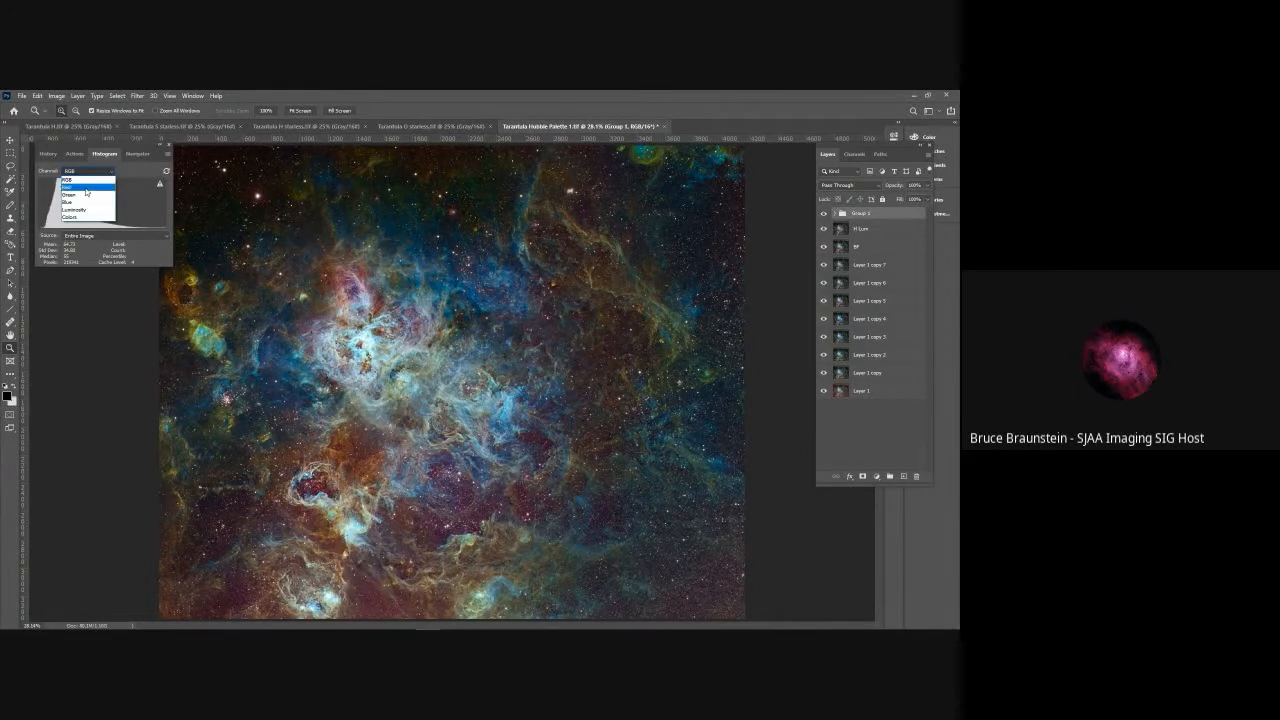
left_click(70, 217)
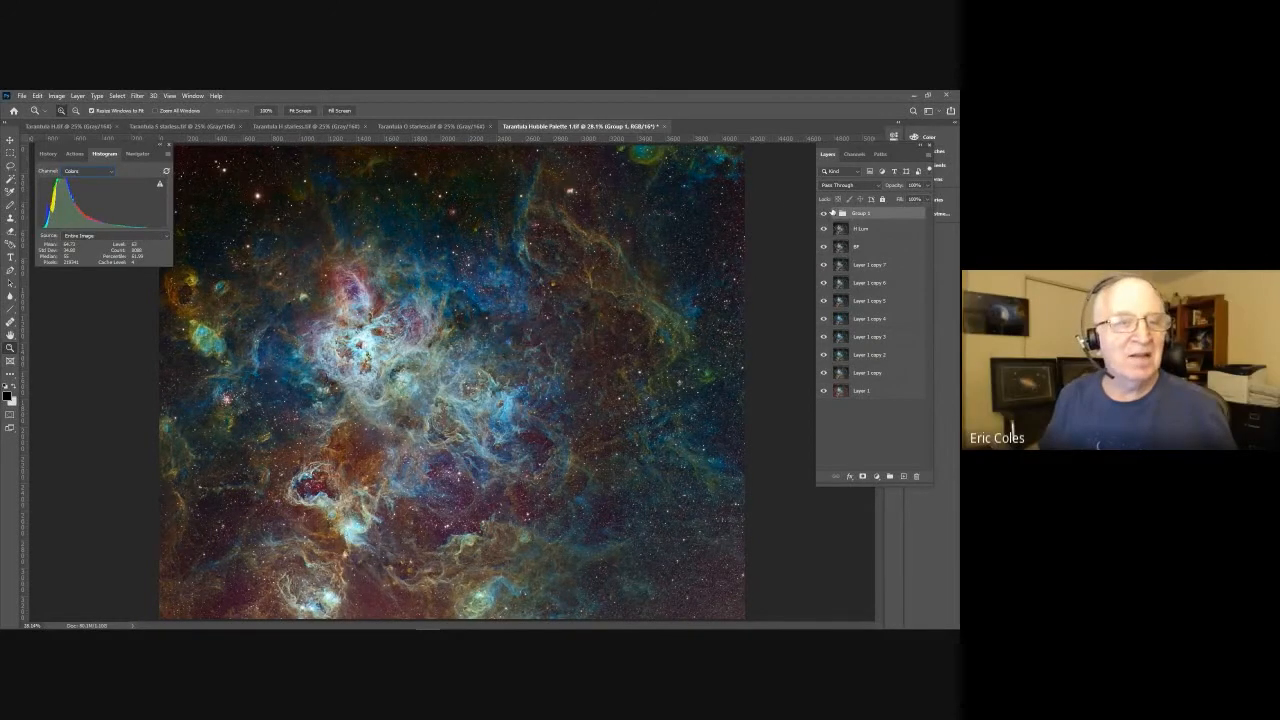
Step: Examine the starless Tarantula H image and the original H image with stars, and return to the Tarantula Hubble Palette document
left_click(270, 128)
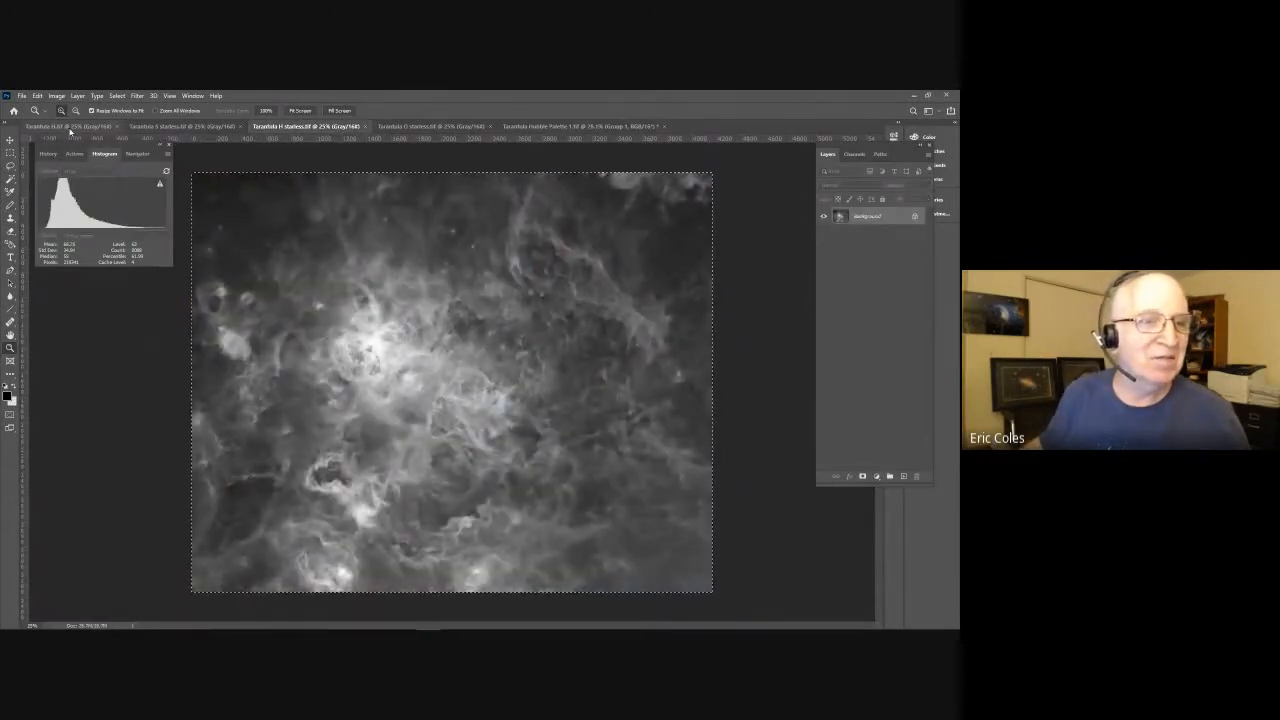
left_click(70, 128)
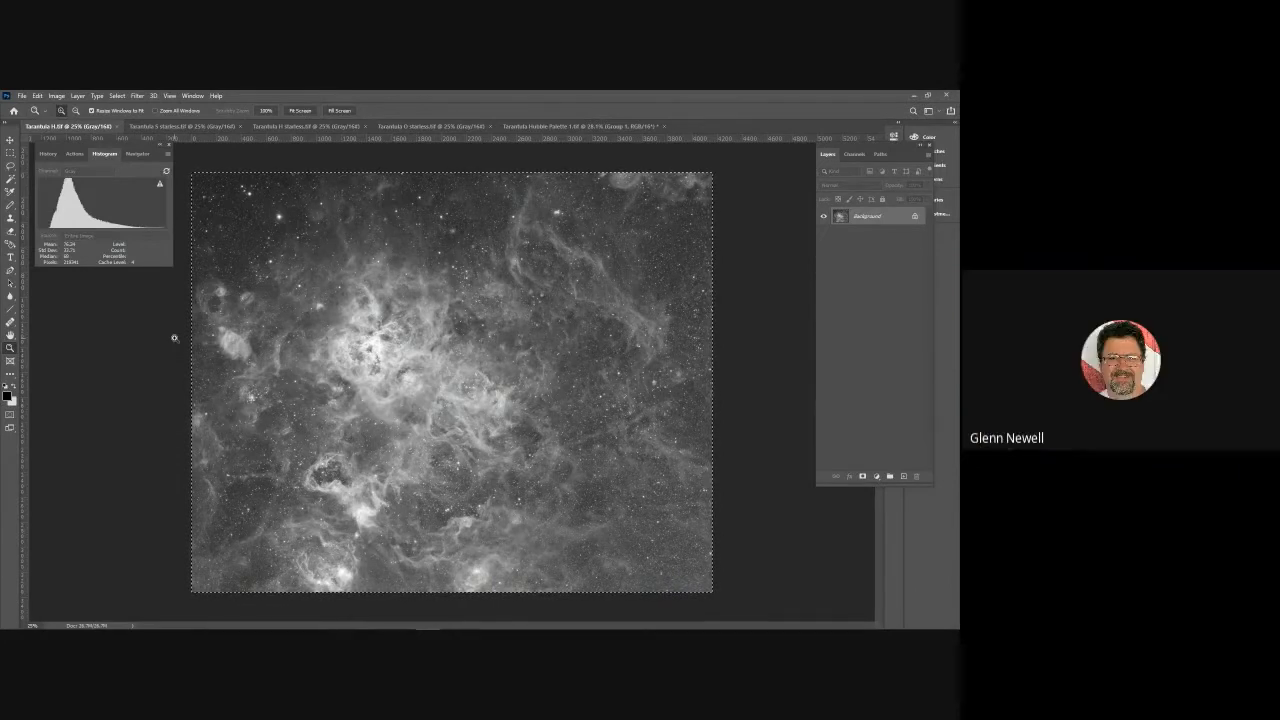
left_click(537, 128)
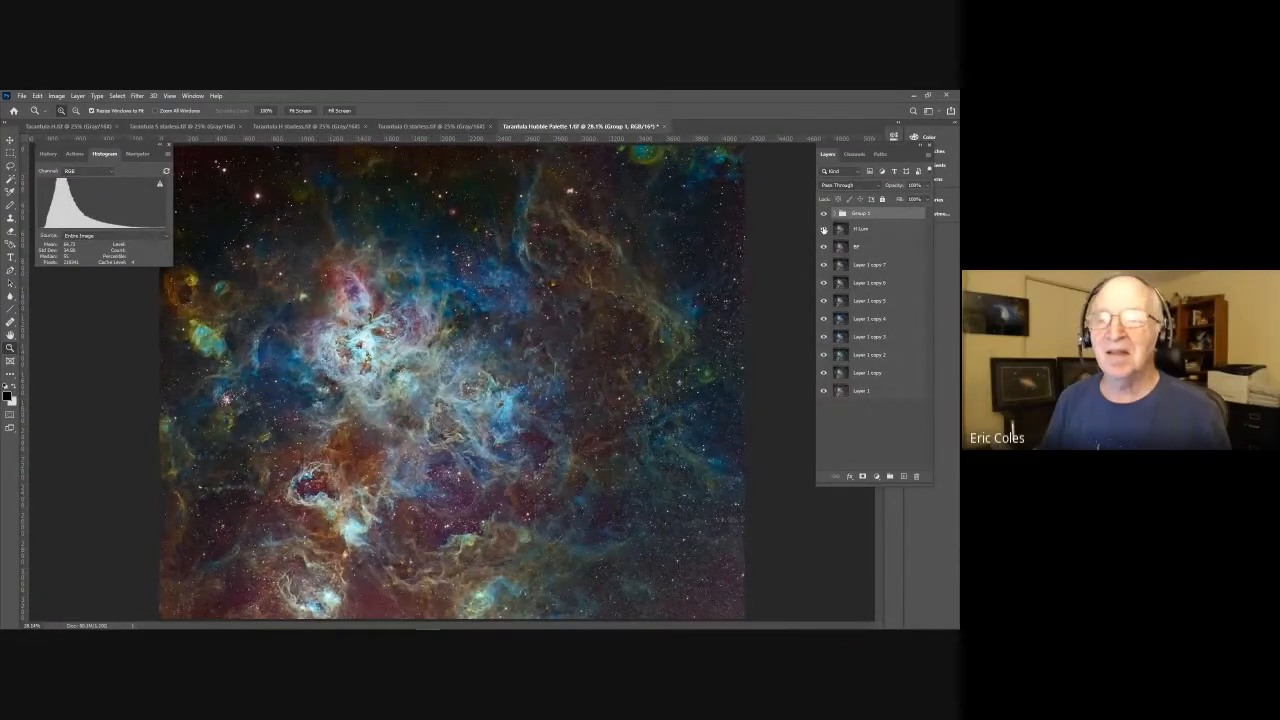
Step: Try the pasted Tarantula H image as a Luminosity layer in place of the hidden H Lum layer, and discard it to restore H Lum
left_click(823, 230)
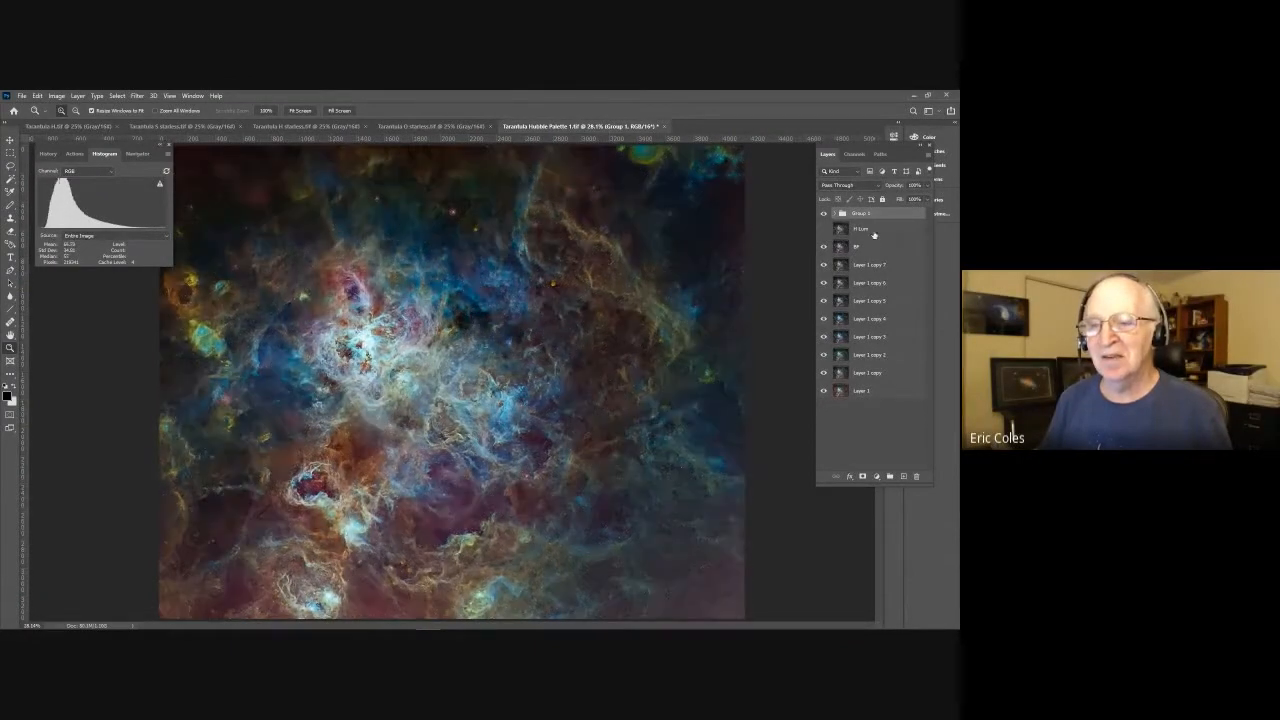
left_click(873, 229)
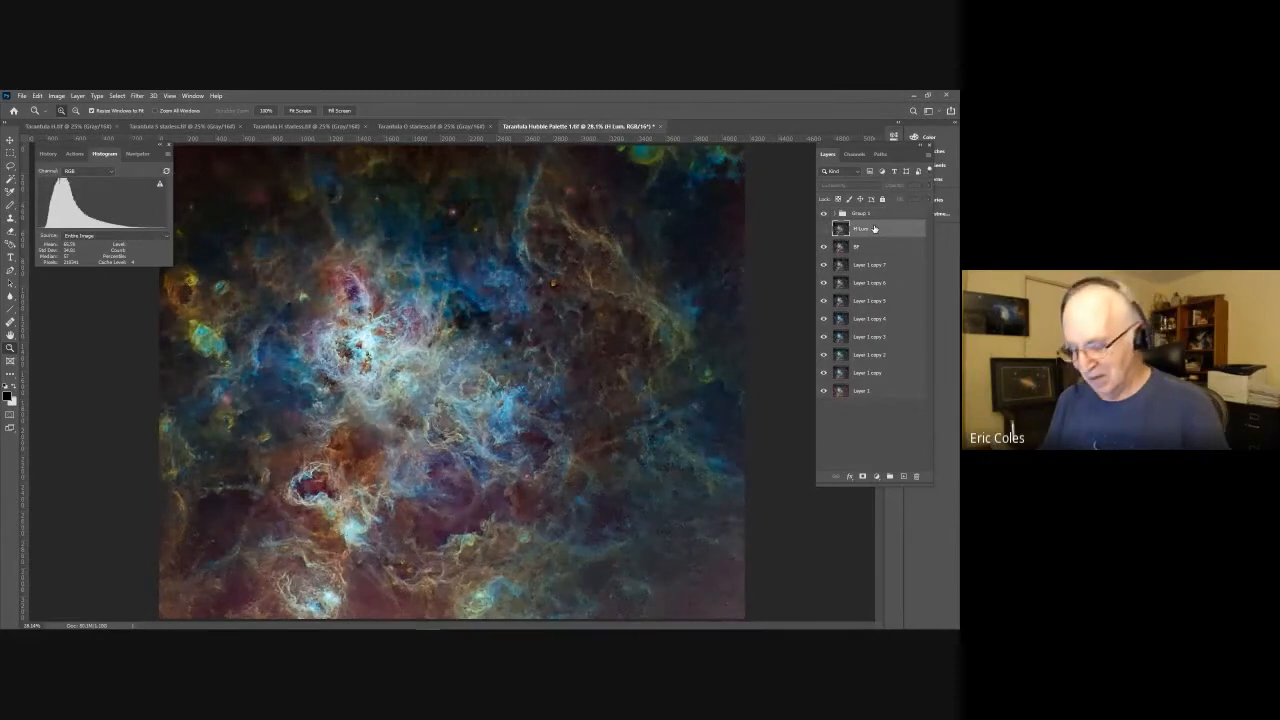
key("ctrl+v")
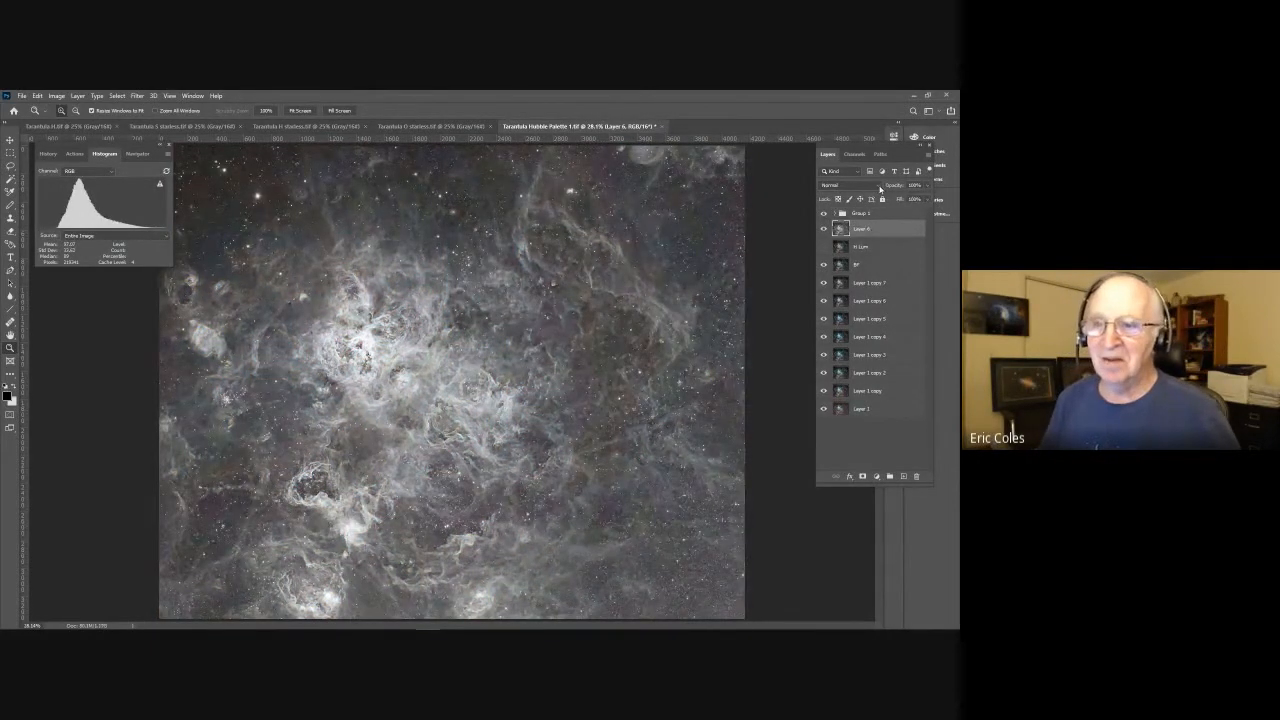
left_click(878, 186)
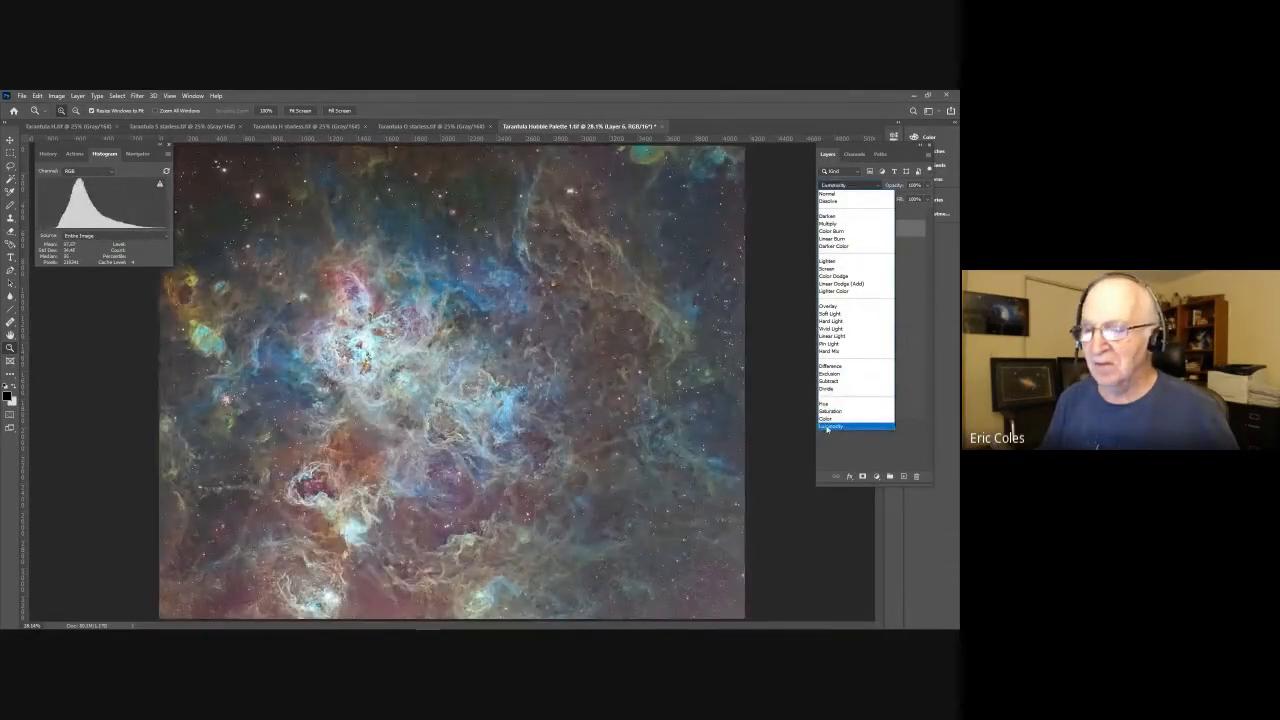
left_click(827, 426)
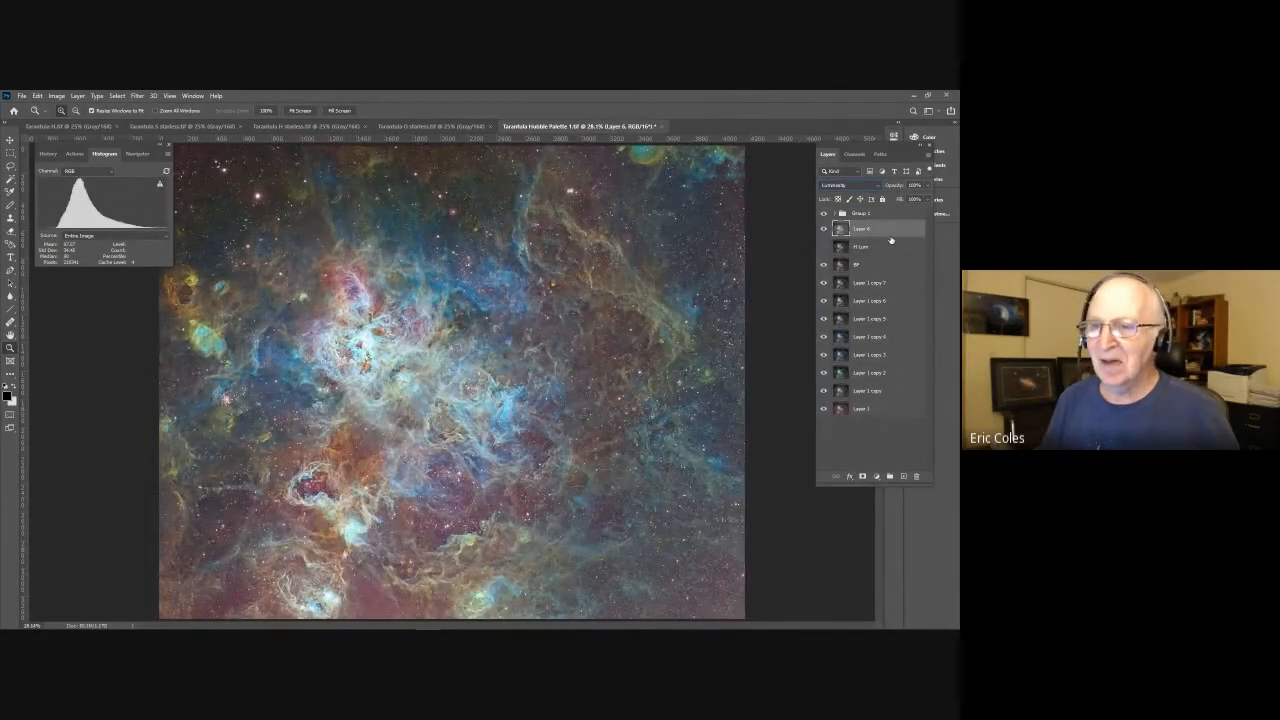
left_click_drag(891, 231, 914, 476)
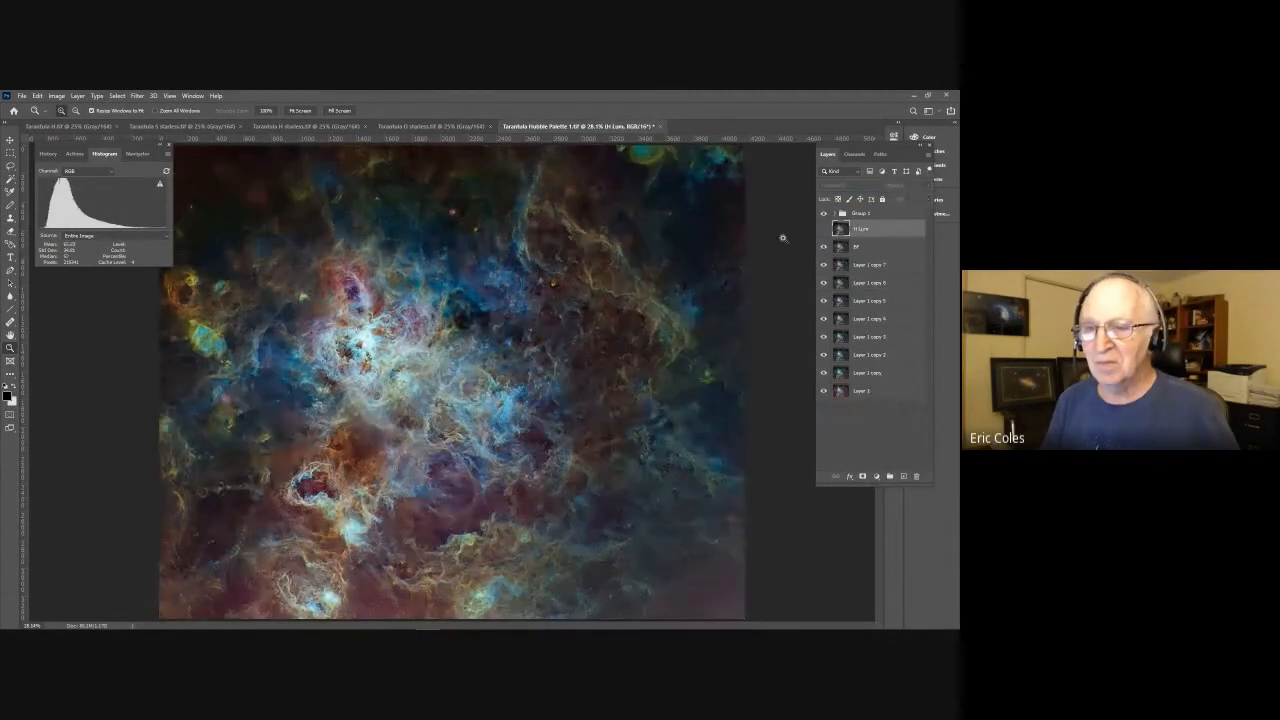
left_click(823, 230)
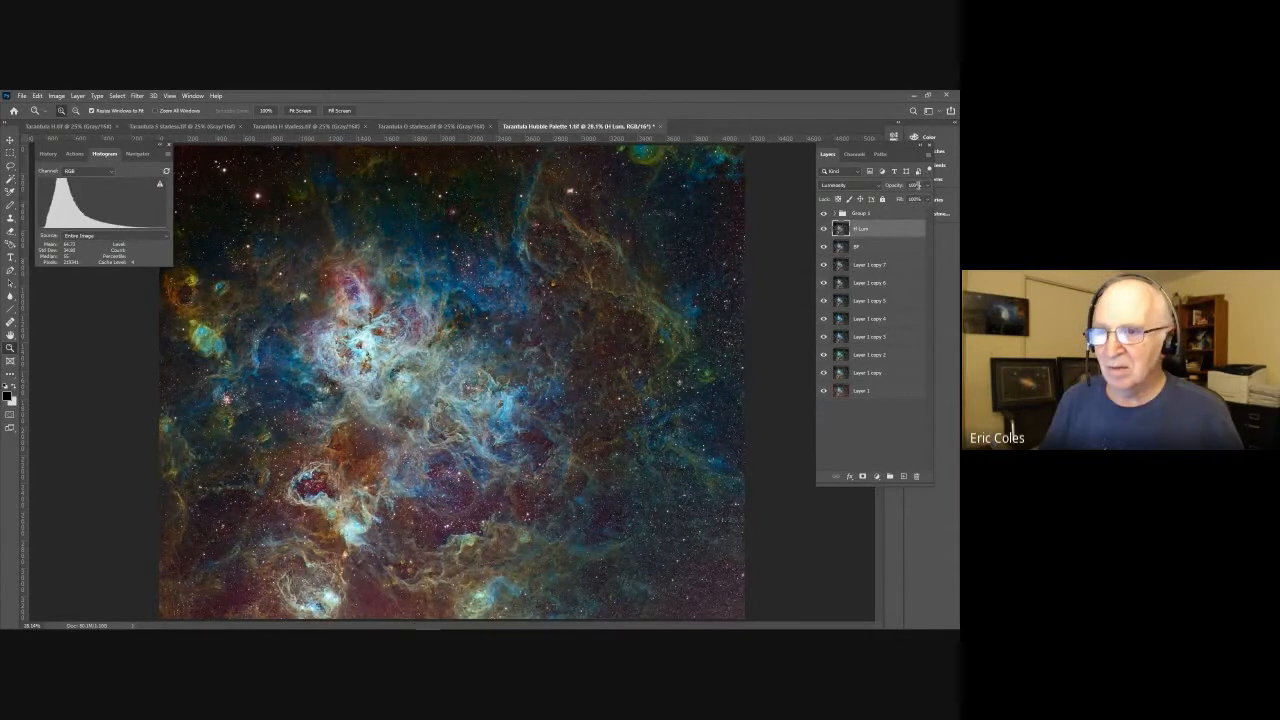
Step: Try the H Lum layer at 50% opacity and restore it to 100%
left_click(905, 186)
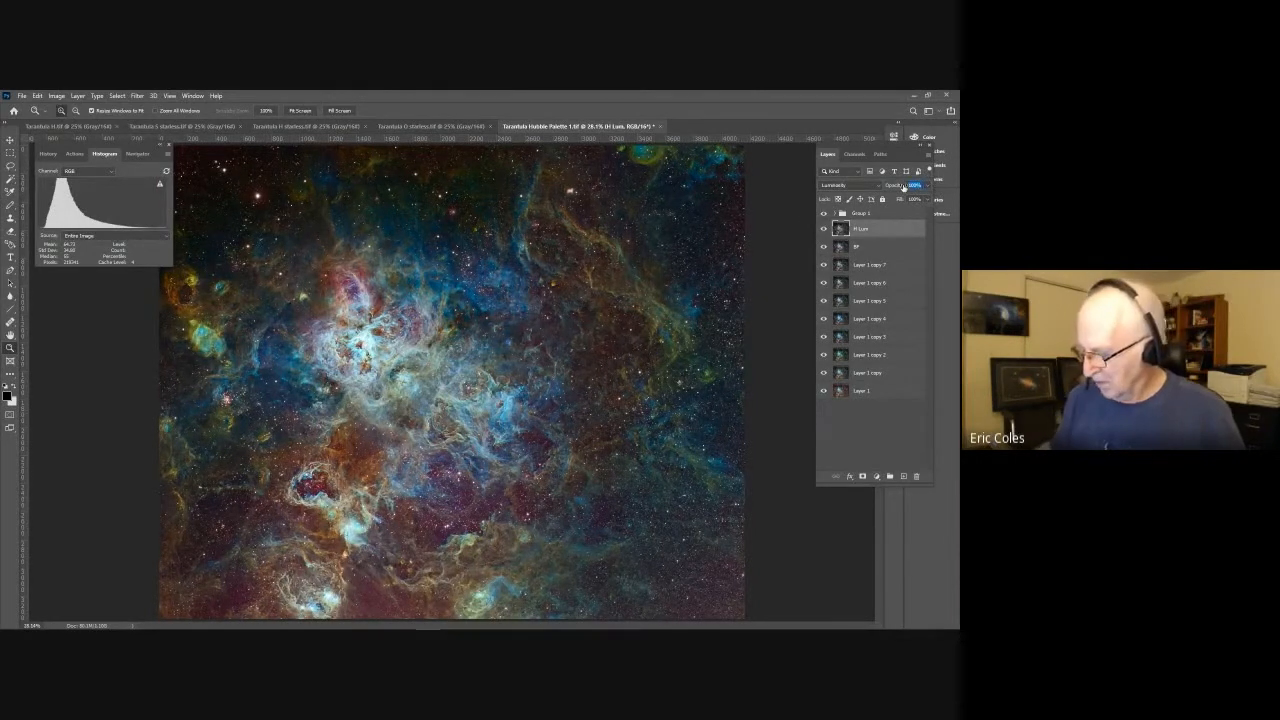
type("50")
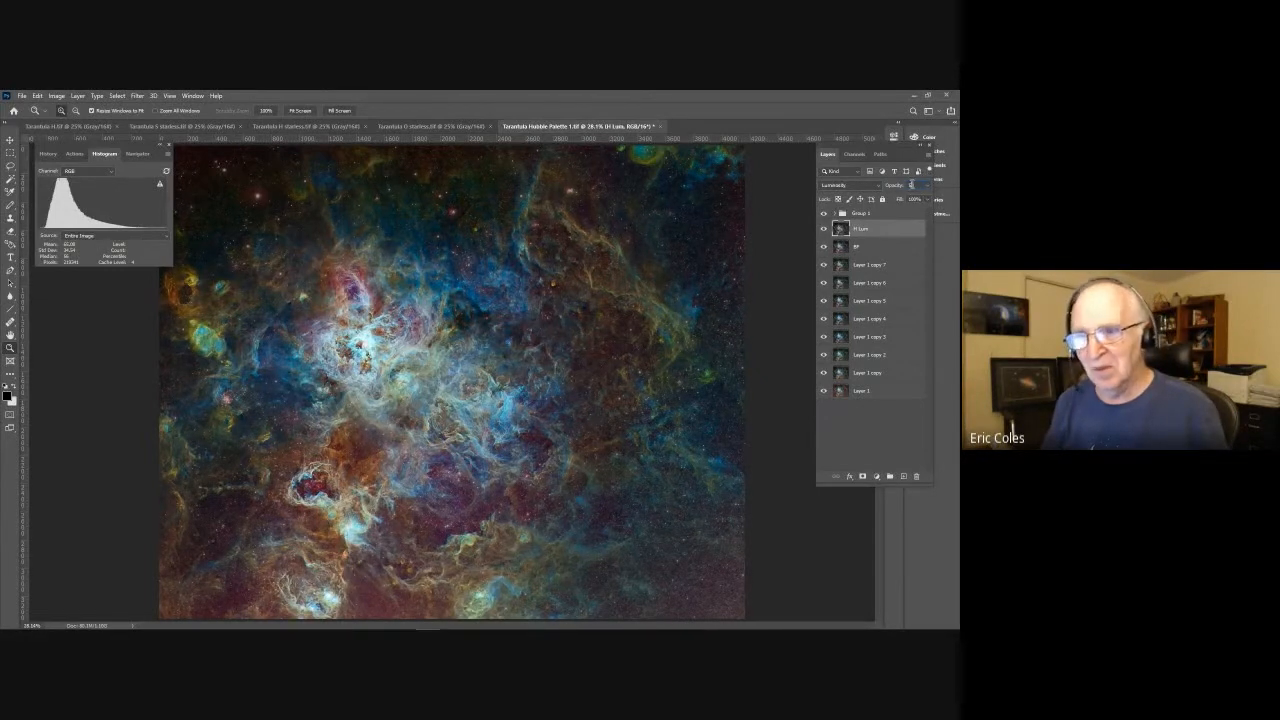
type("0")
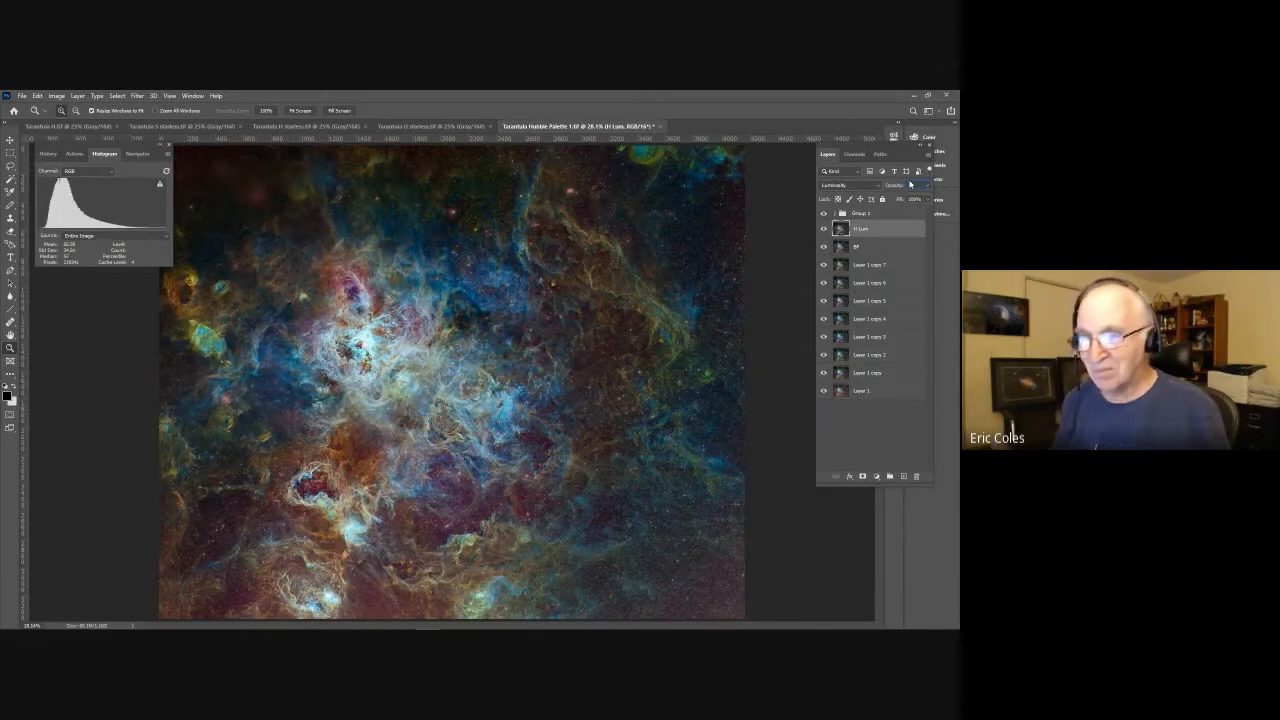
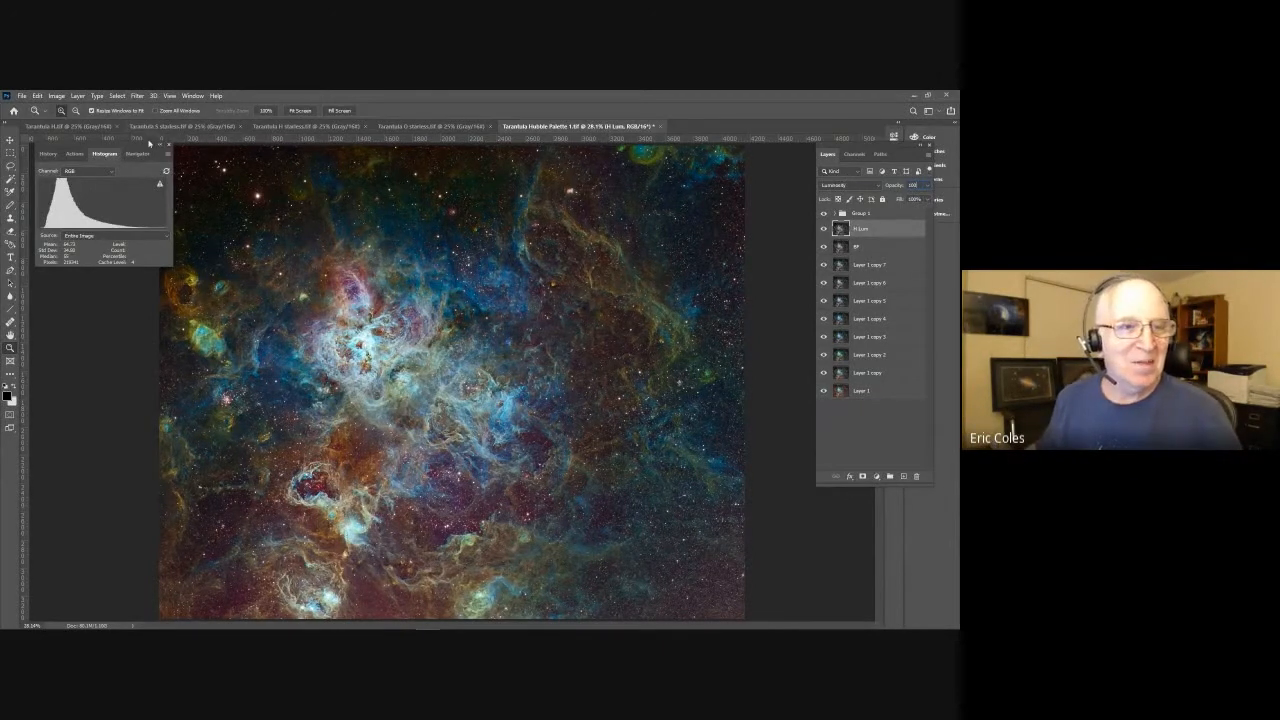
Step: Display the histogram in Colors and compare the image with the layers from below H Lum down to Layer 1 copy 5 hidden and shown
left_click(109, 171)
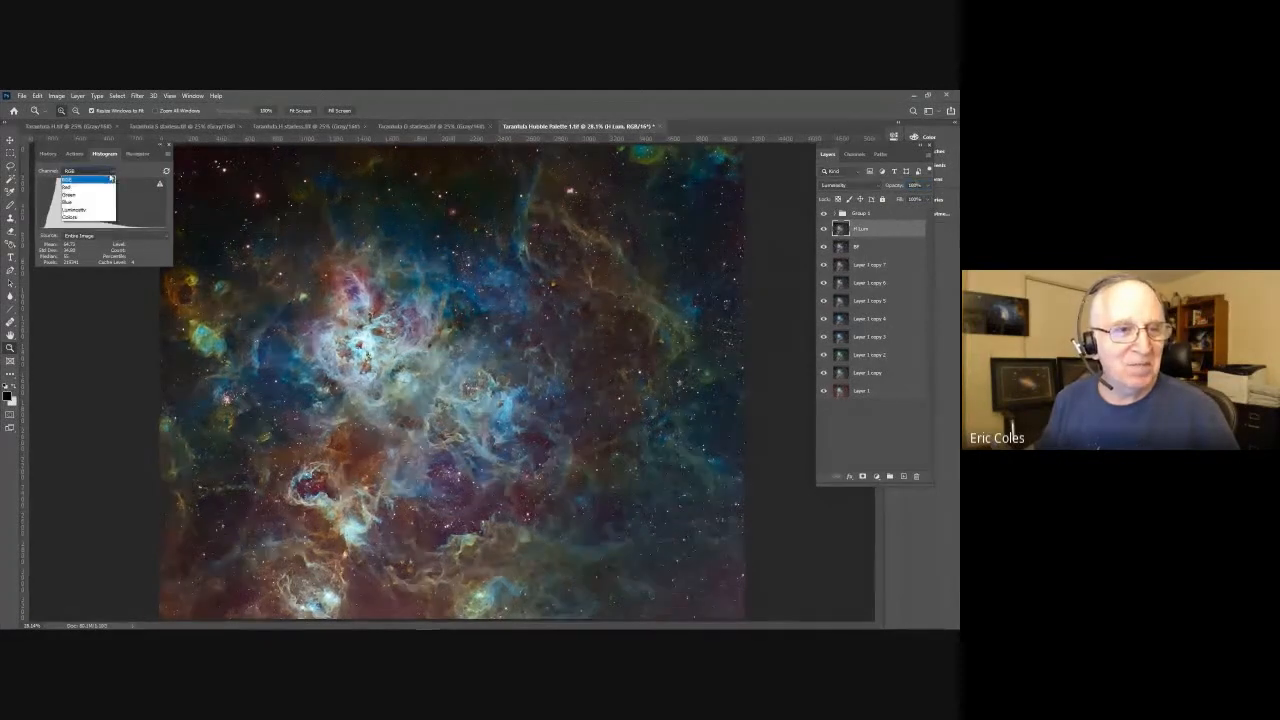
left_click(75, 219)
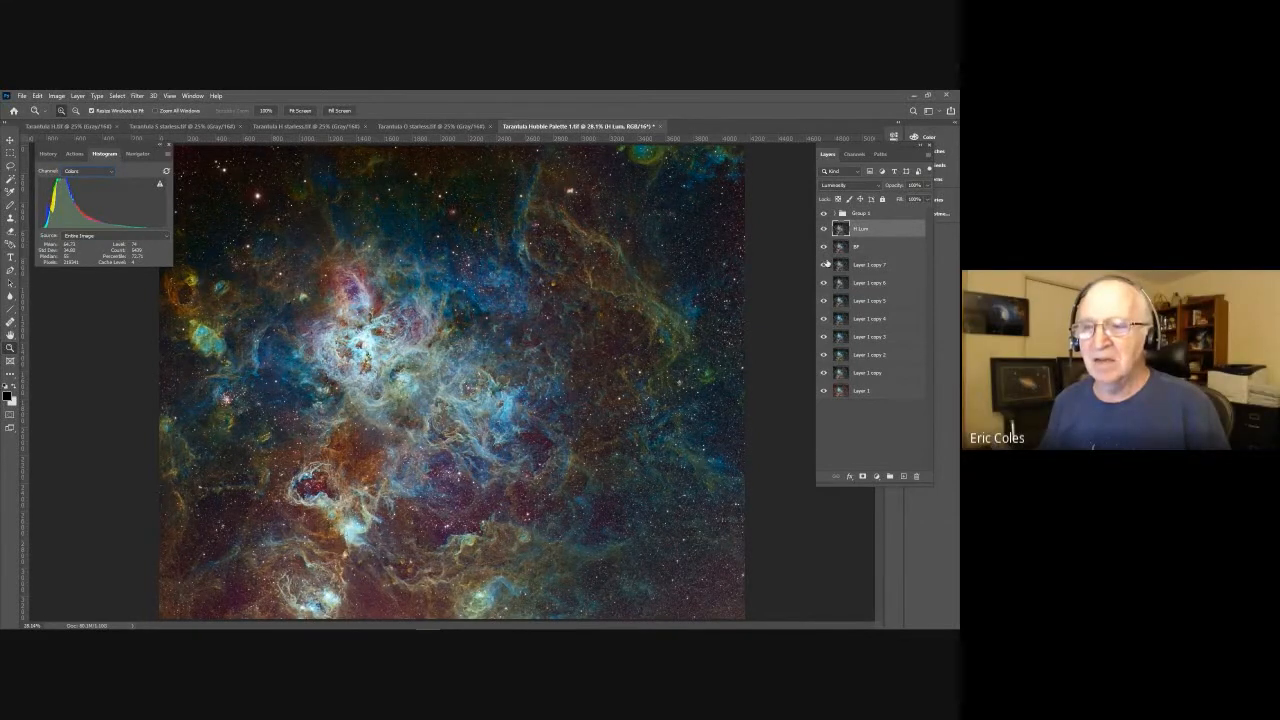
left_click(824, 248)
left_click(823, 265)
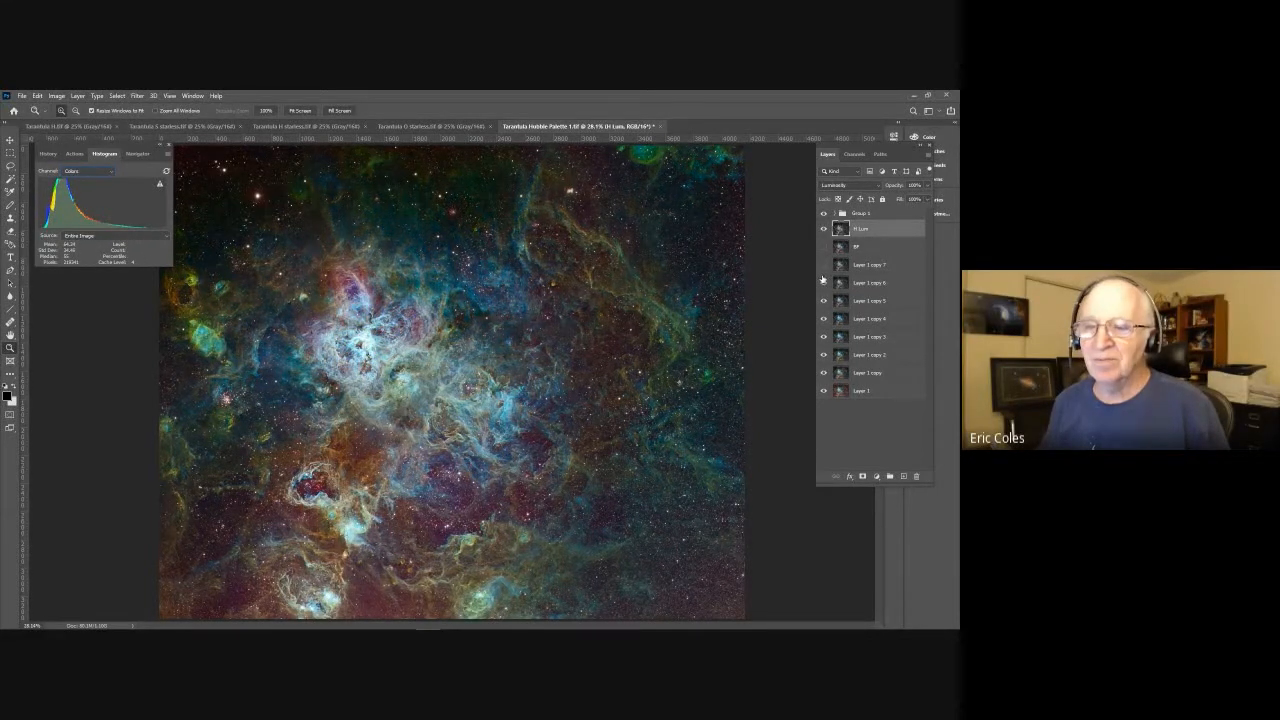
left_click(823, 301)
left_click(824, 319)
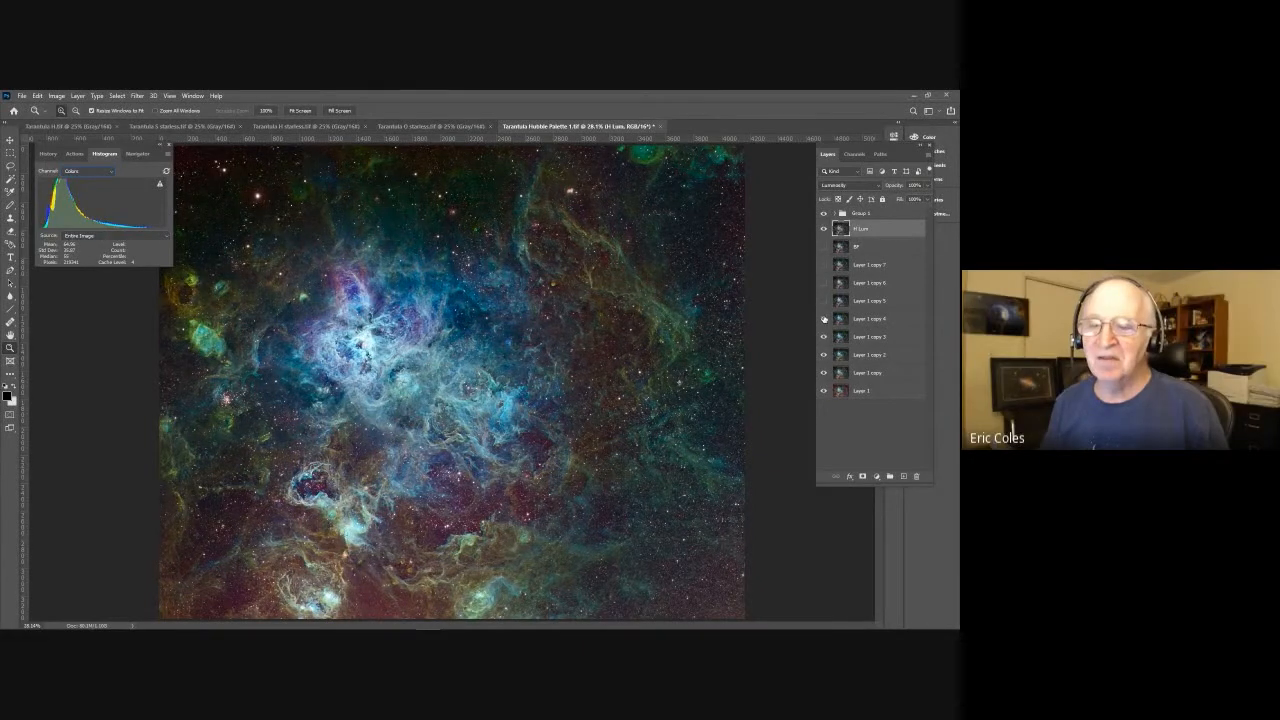
left_click(823, 301)
left_click(823, 283)
left_click(823, 265)
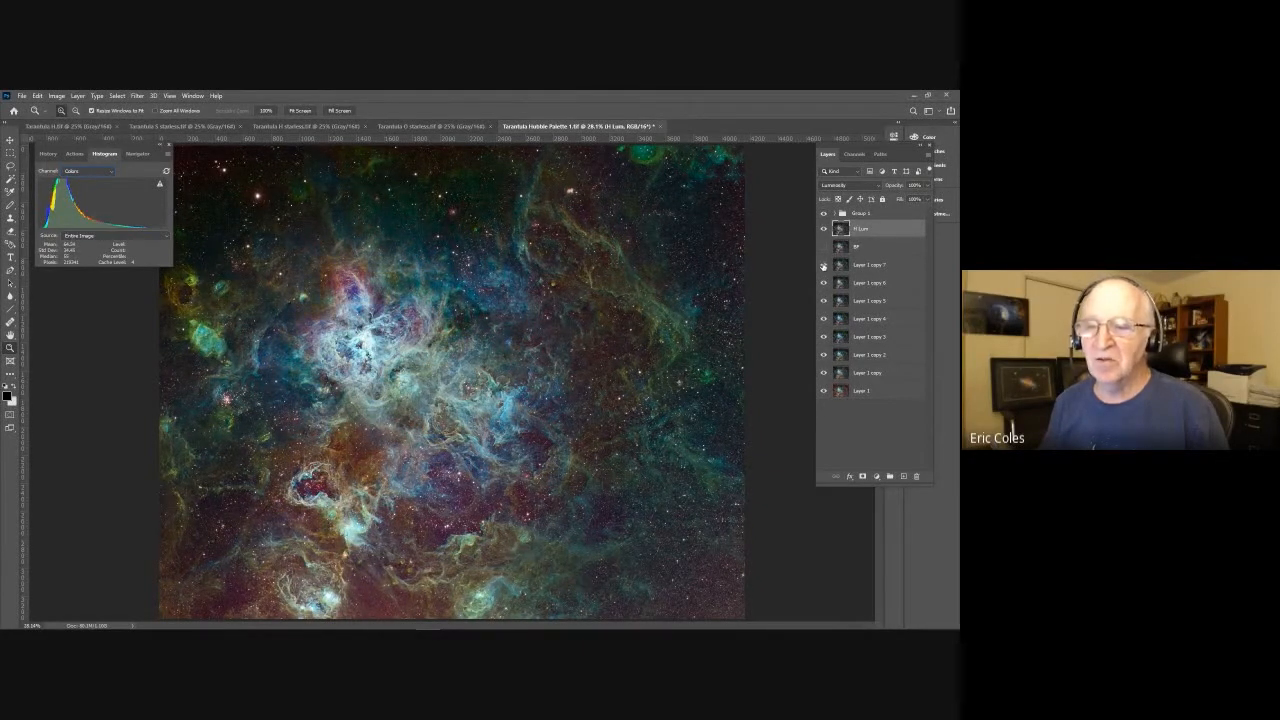
left_click(823, 247)
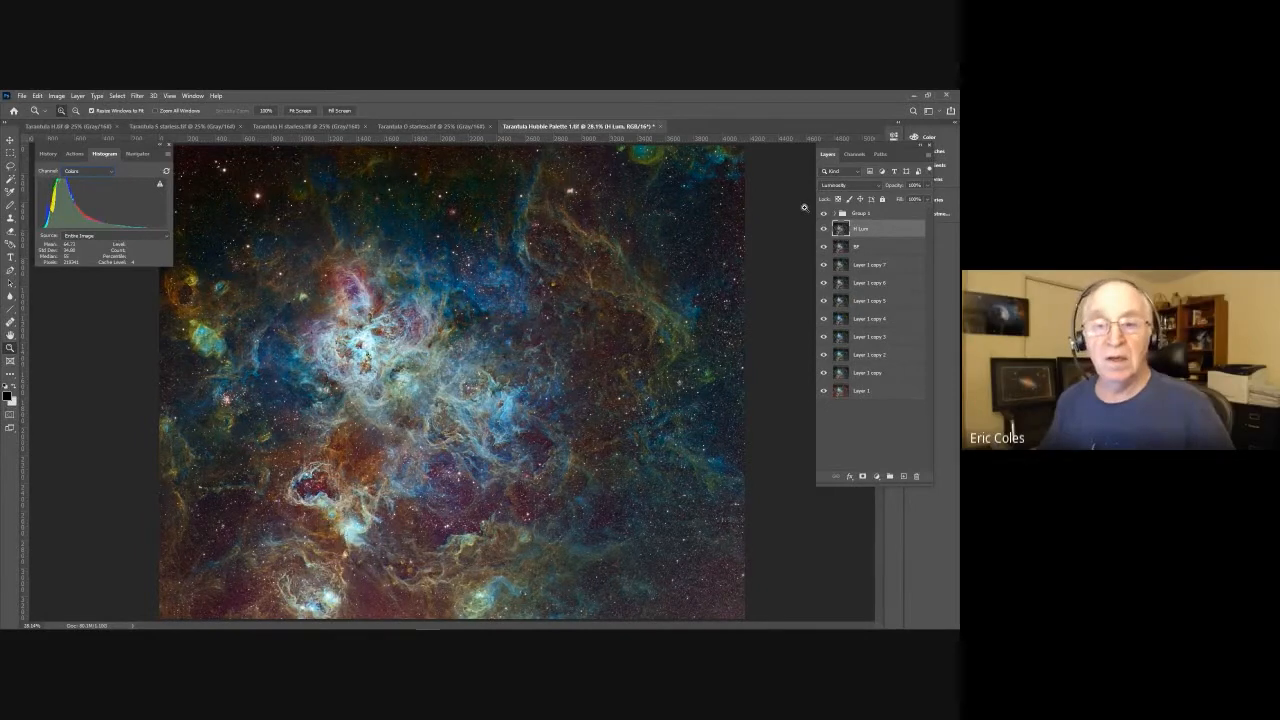
Step: Save and close the Tarantula Hubble Palette document, and close the remaining Tarantula source images
left_click(659, 127)
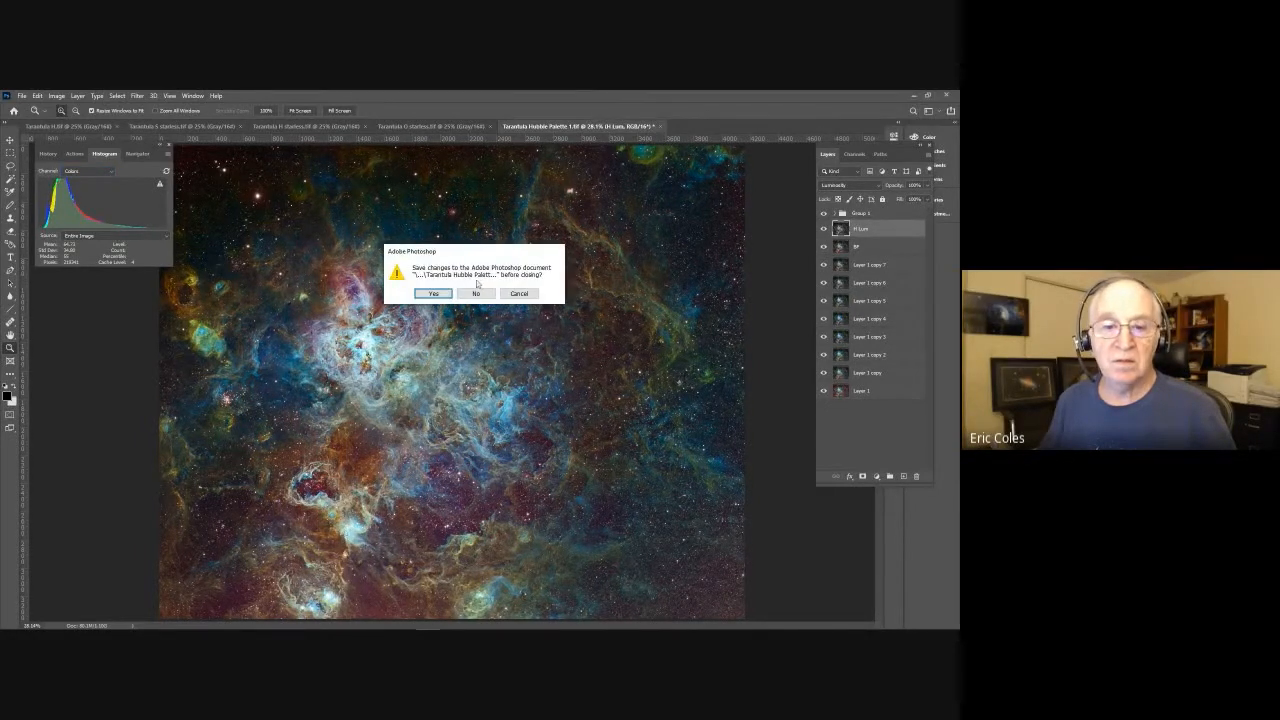
left_click(436, 293)
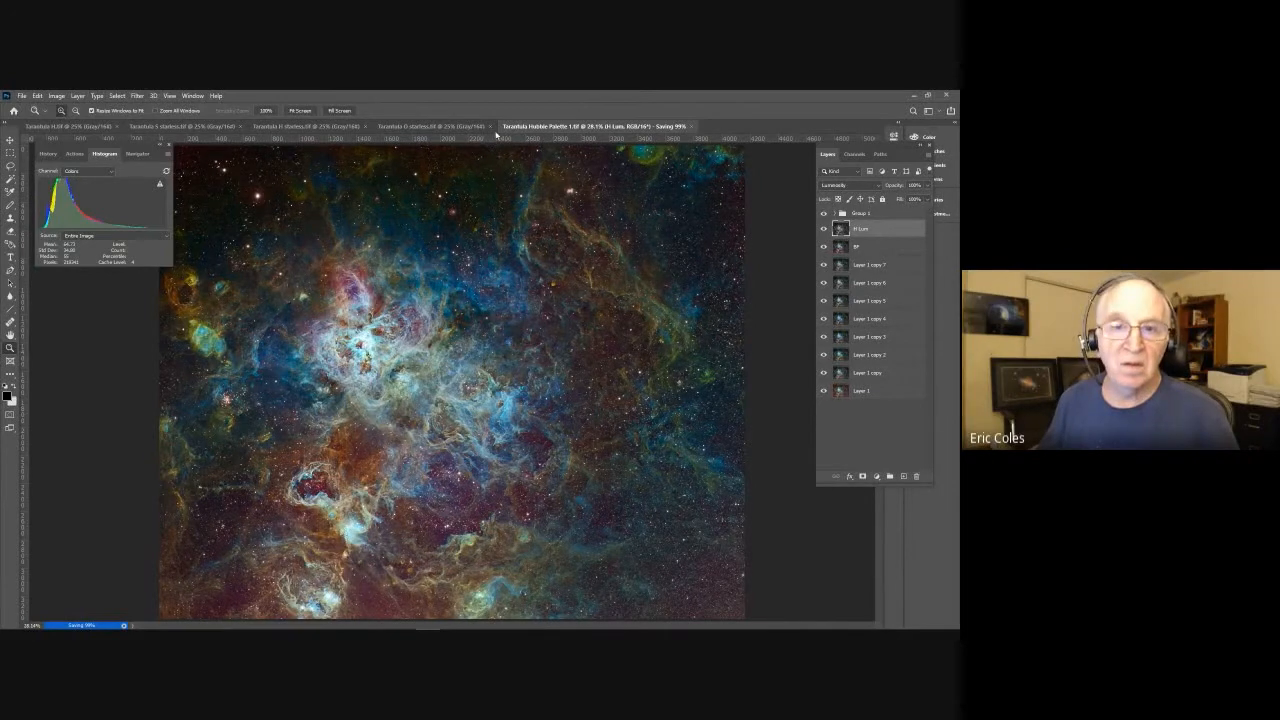
left_click(491, 126)
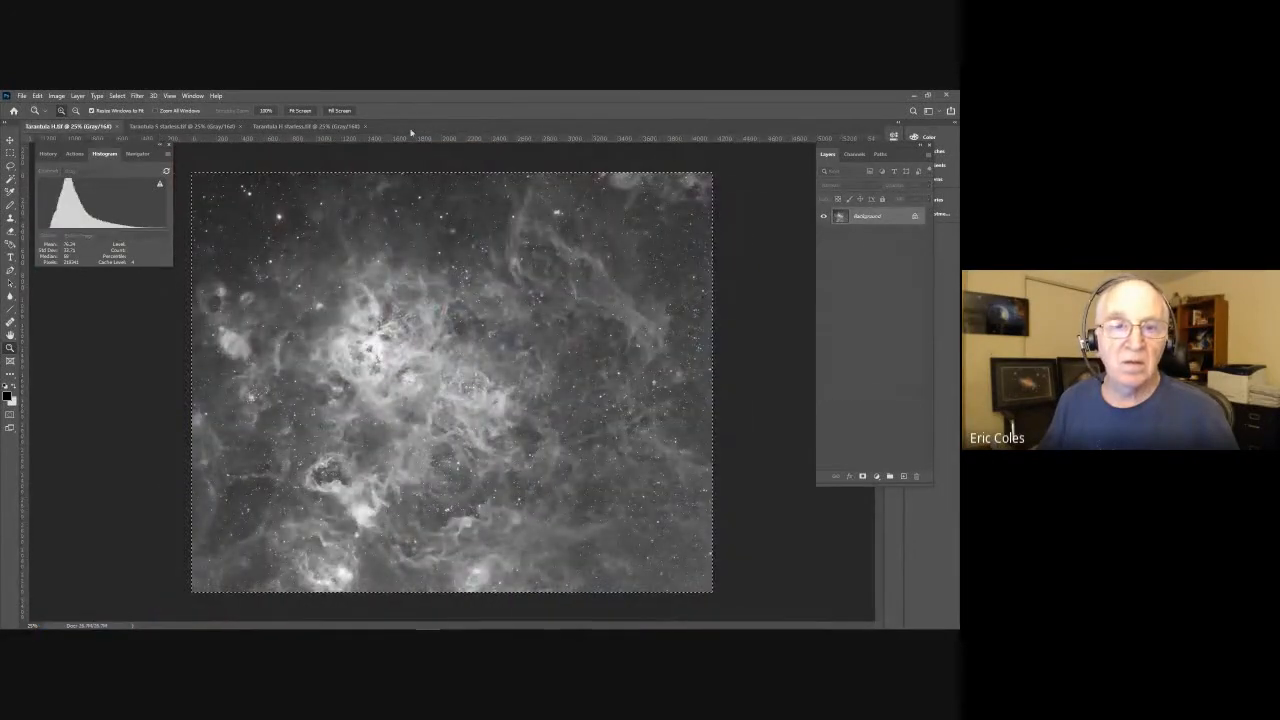
left_click(366, 126)
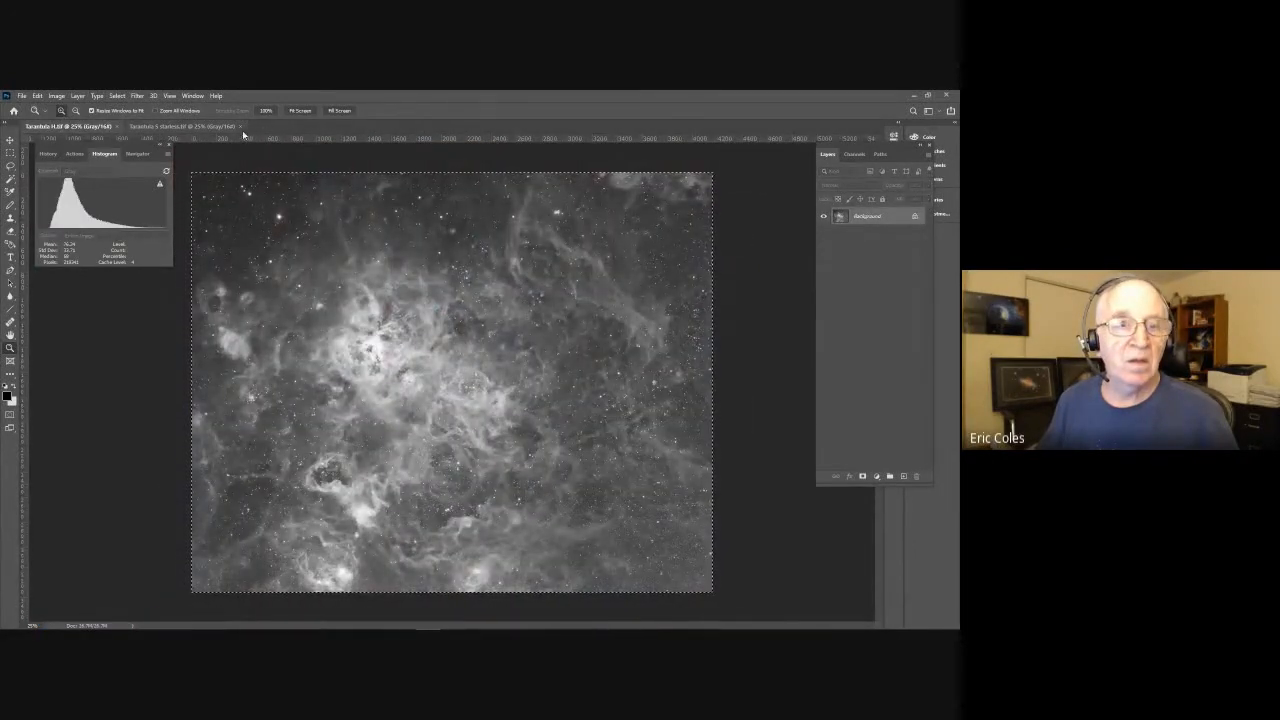
left_click(240, 126)
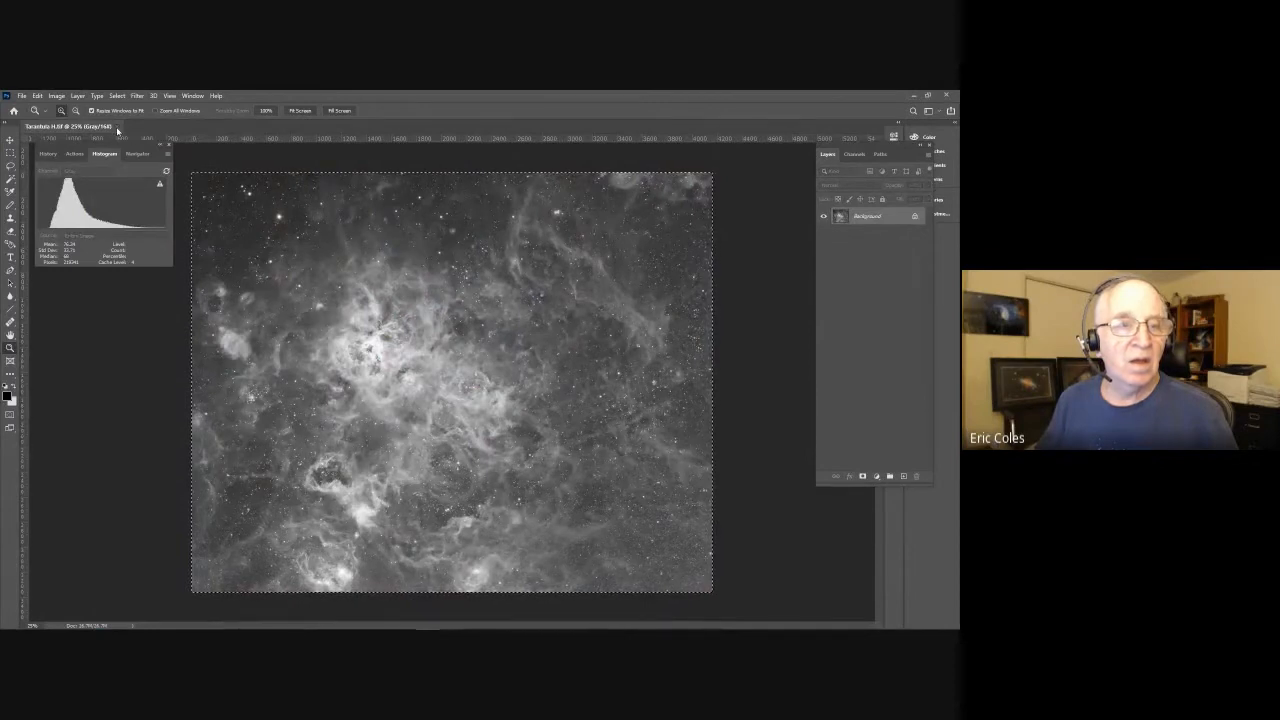
left_click(117, 127)
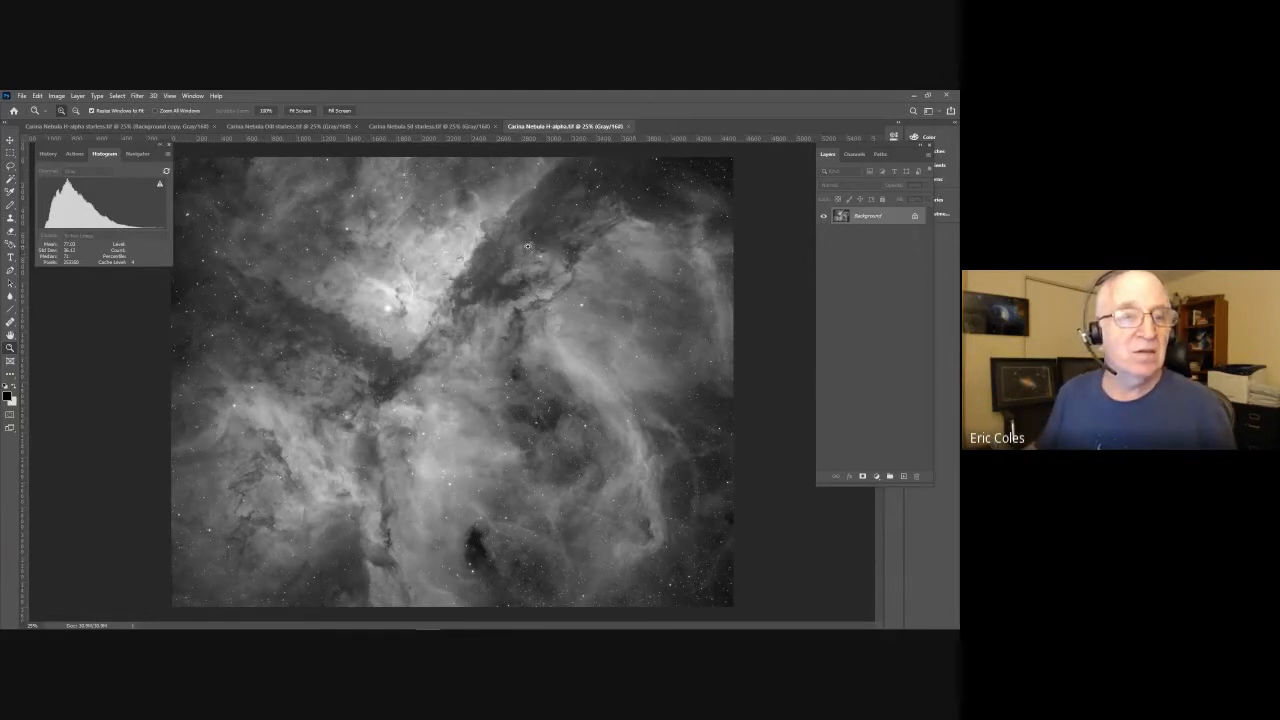
Step: Create a 4500 × 3600 pixel, 16-bit RGB document with transparent contents and paste the starless Carina Nebula H-alpha image into it
left_click(100, 127)
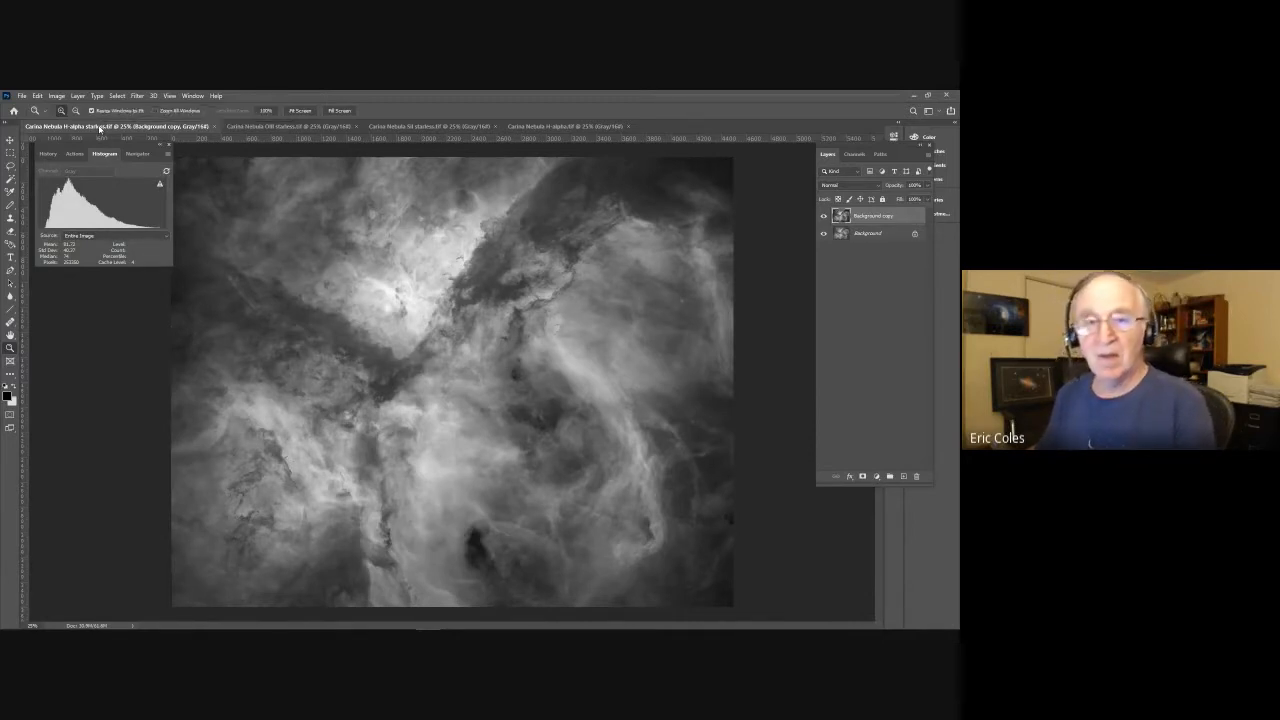
key("ctrl+n")
left_click(385, 334)
left_click(370, 363)
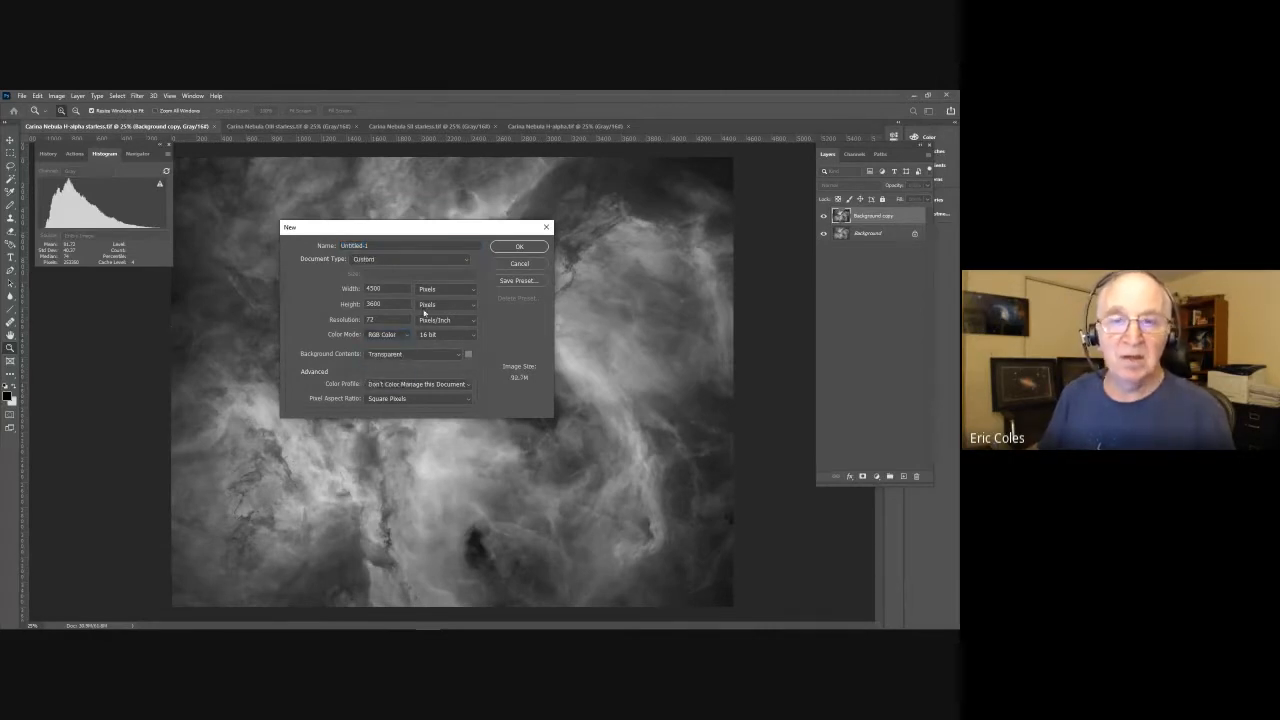
left_click(519, 246)
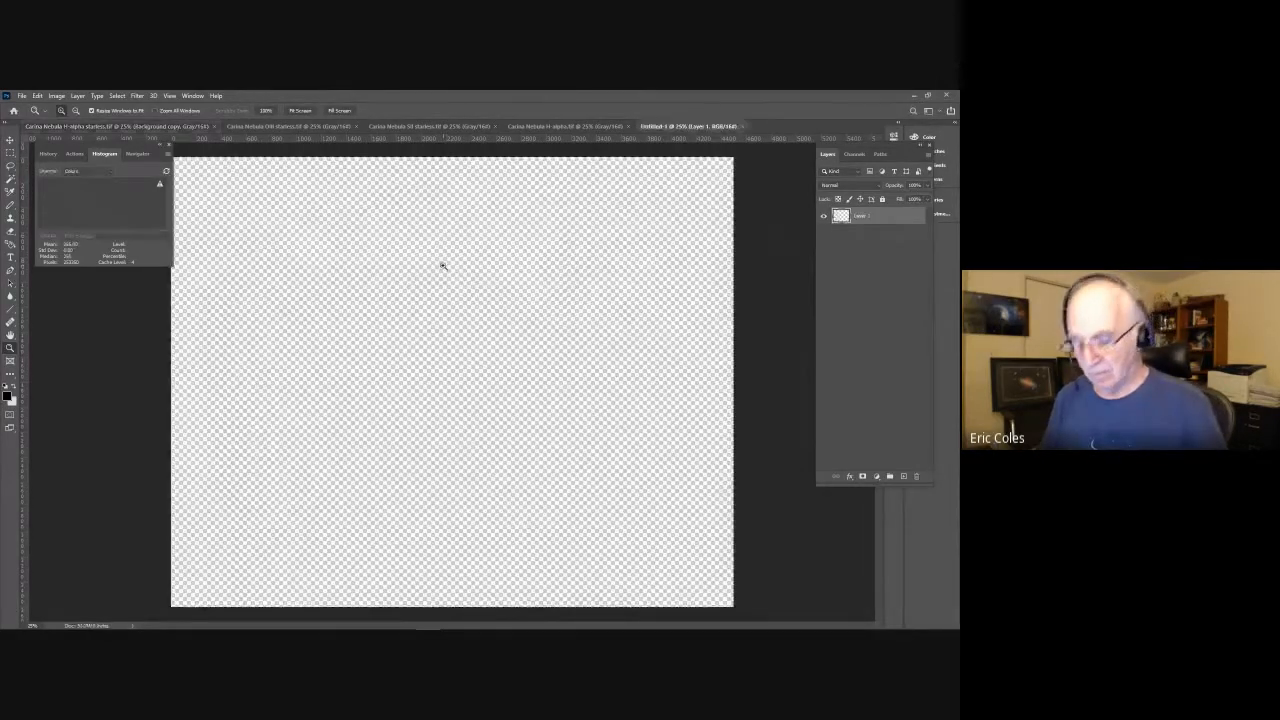
key("ctrl+v")
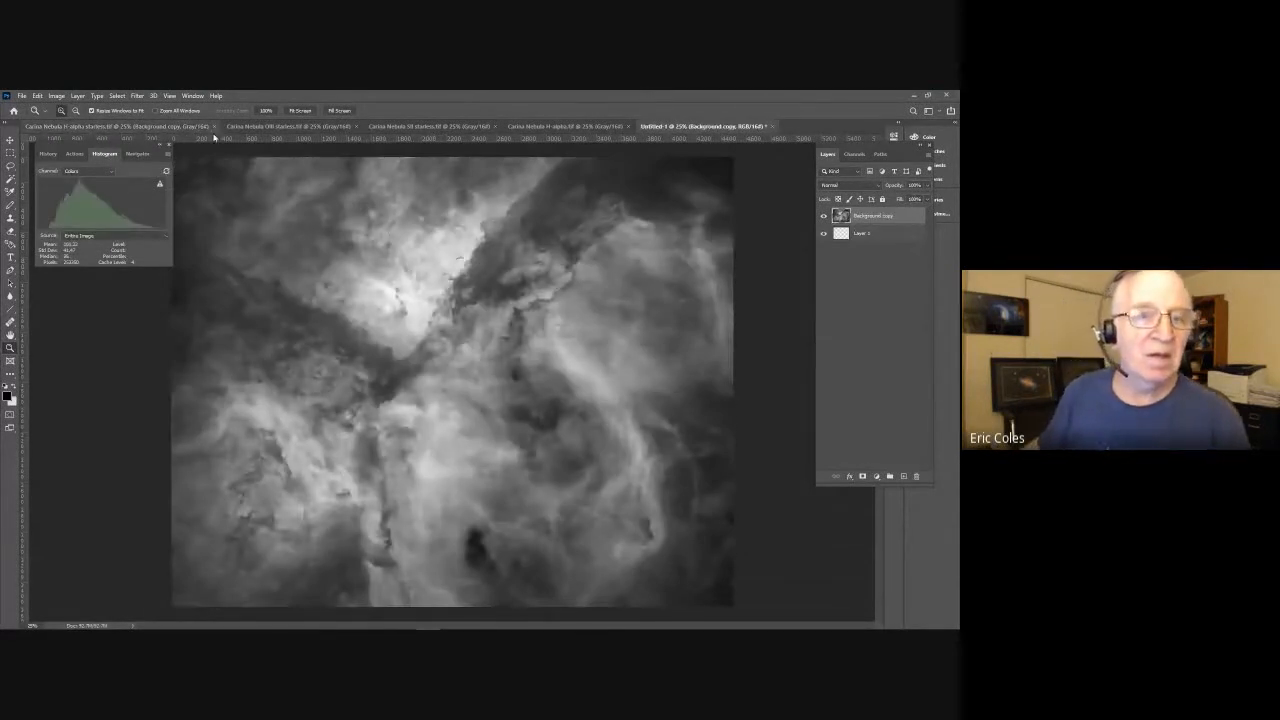
Step: Switch to the starless Carina Nebula OIII image
left_click(253, 127)
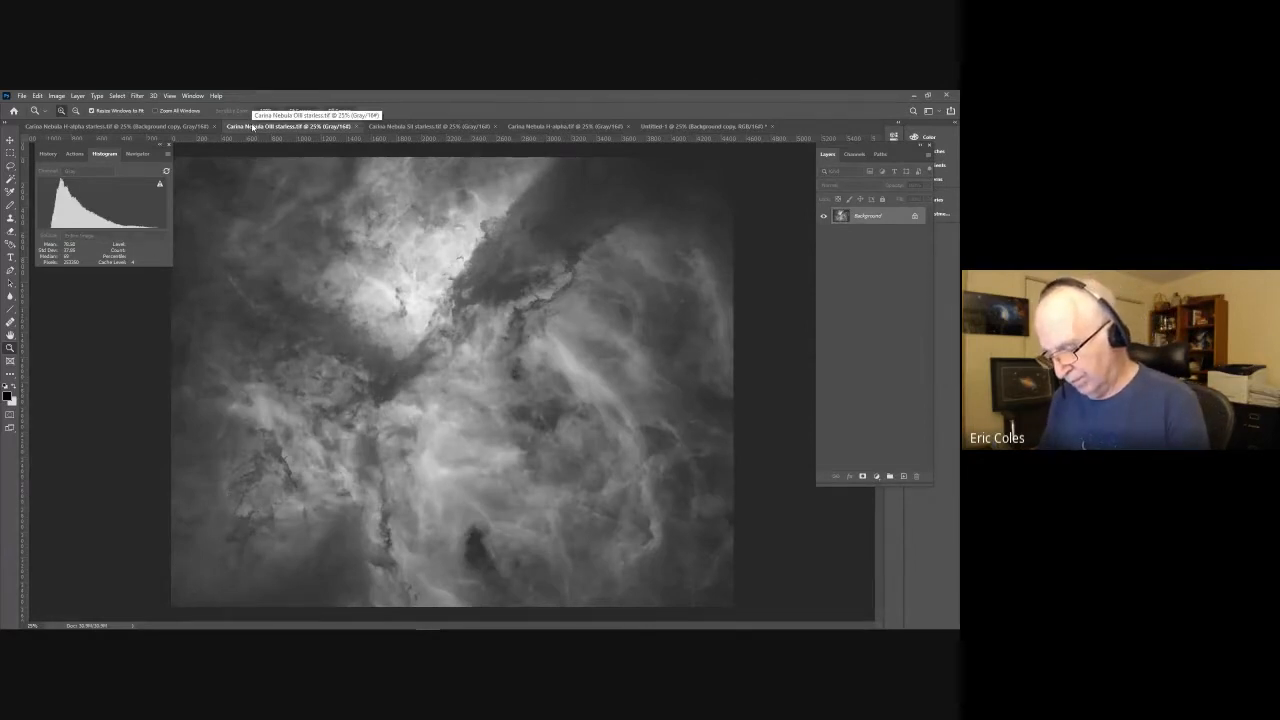
Step: Copy the whole Carina Nebula OIII starless image into the Blue channel of the Untitled-1 document
key("ctrl+a")
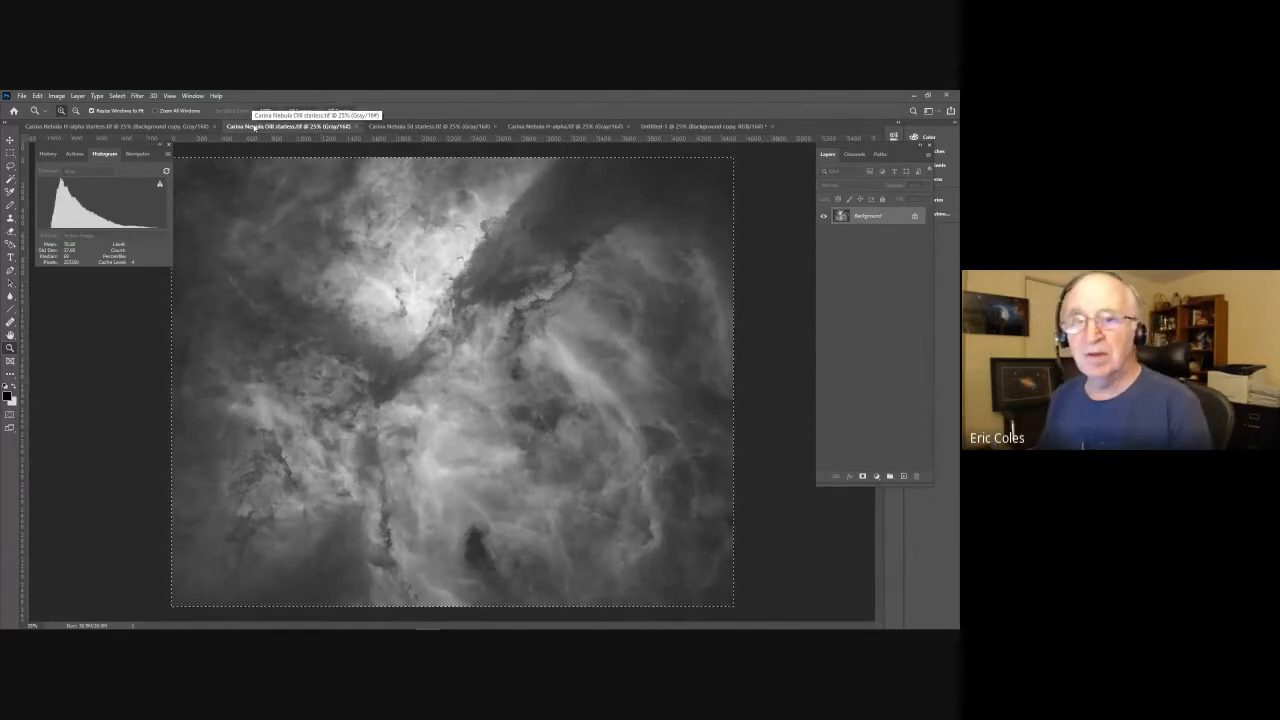
left_click(663, 127)
key("ctrl+v")
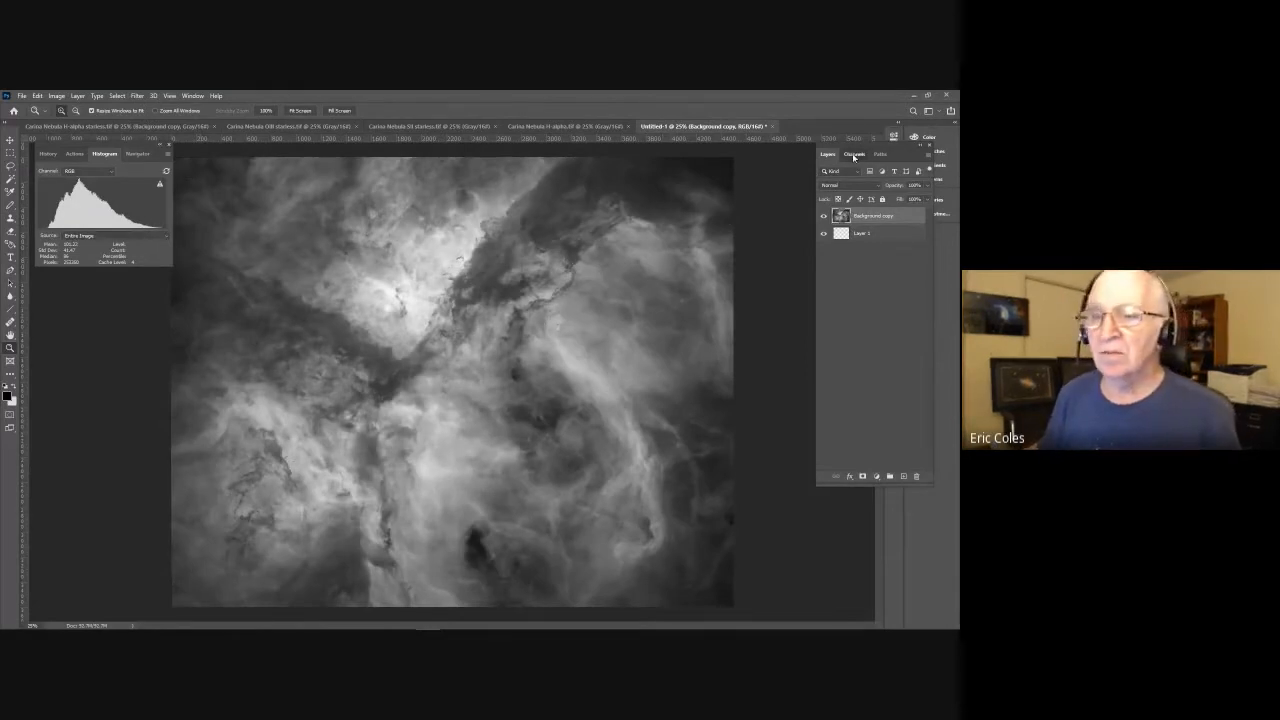
left_click(854, 155)
left_click(888, 219)
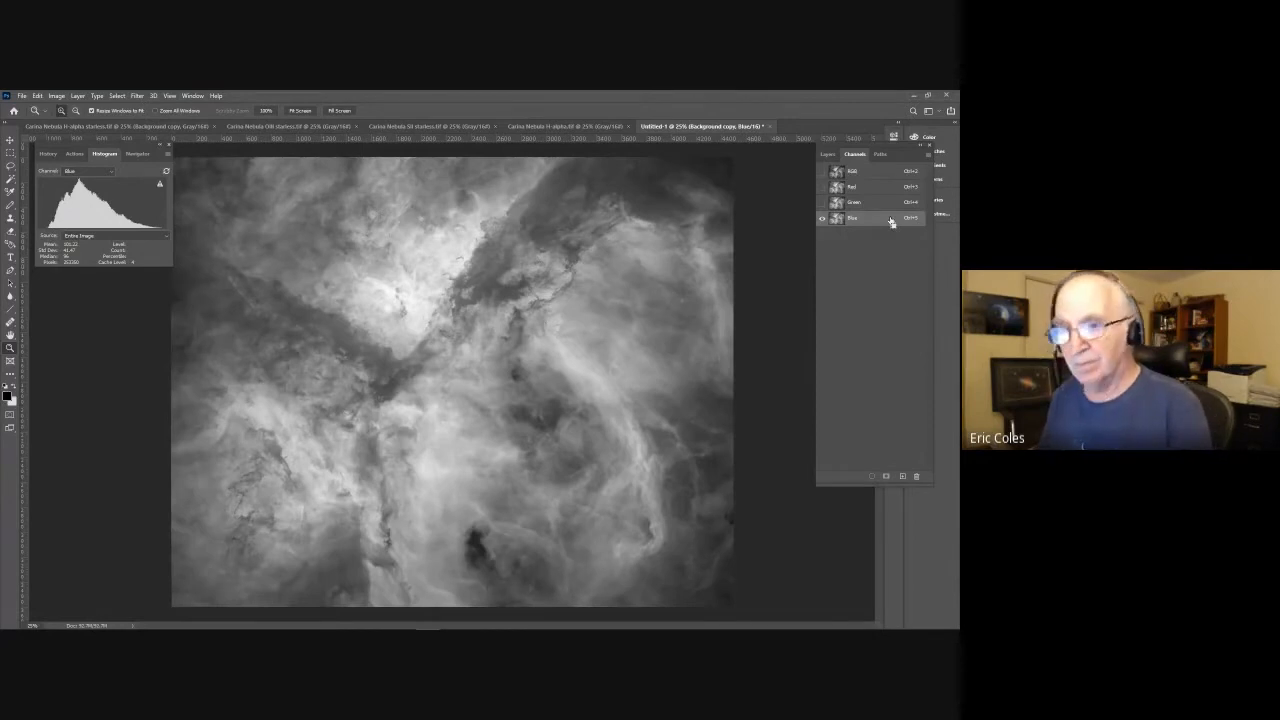
key("ctrl+v")
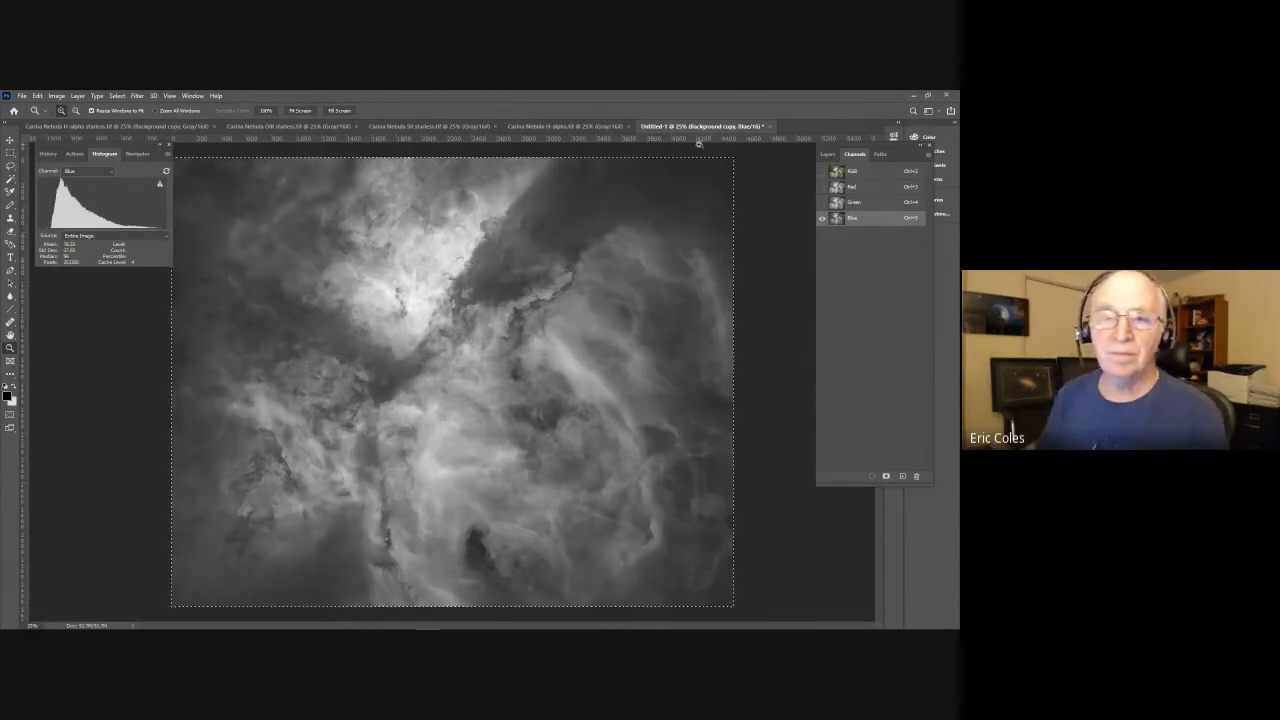
Step: Copy the whole Carina Nebula SII starless image into the Red channel of Untitled-1 and display the RGB composite
left_click(431, 127)
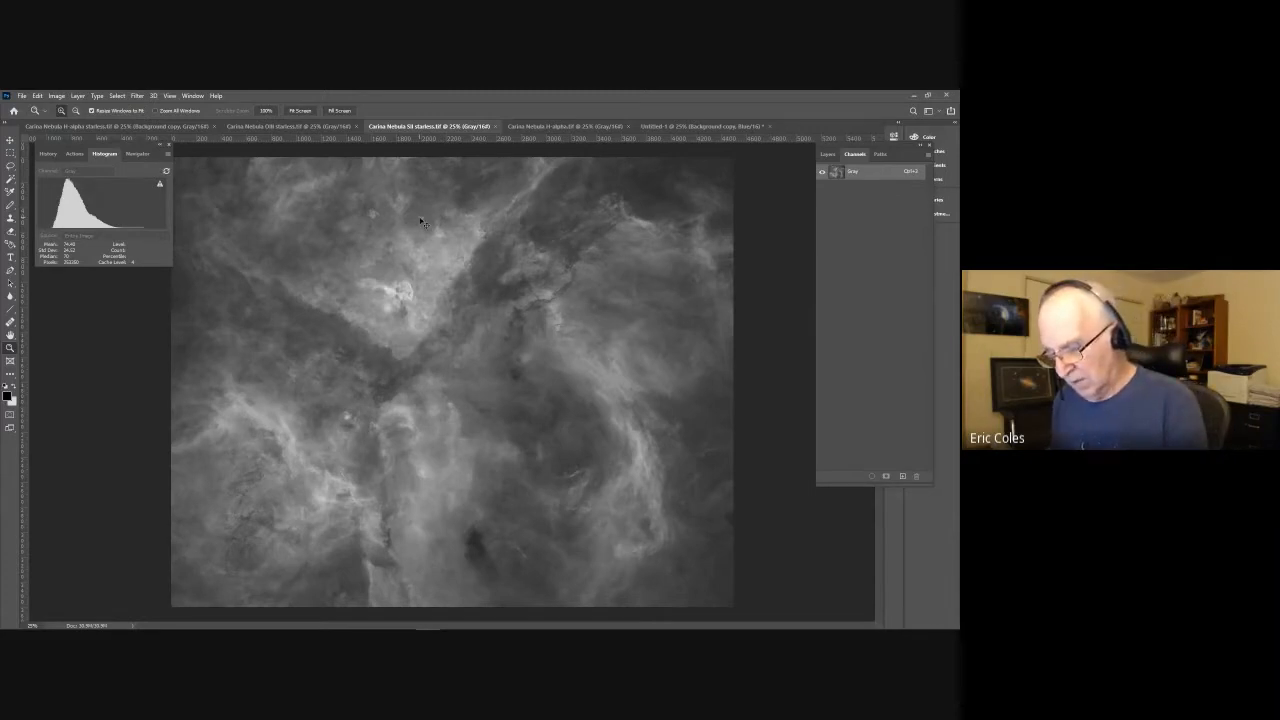
key("ctrl+a")
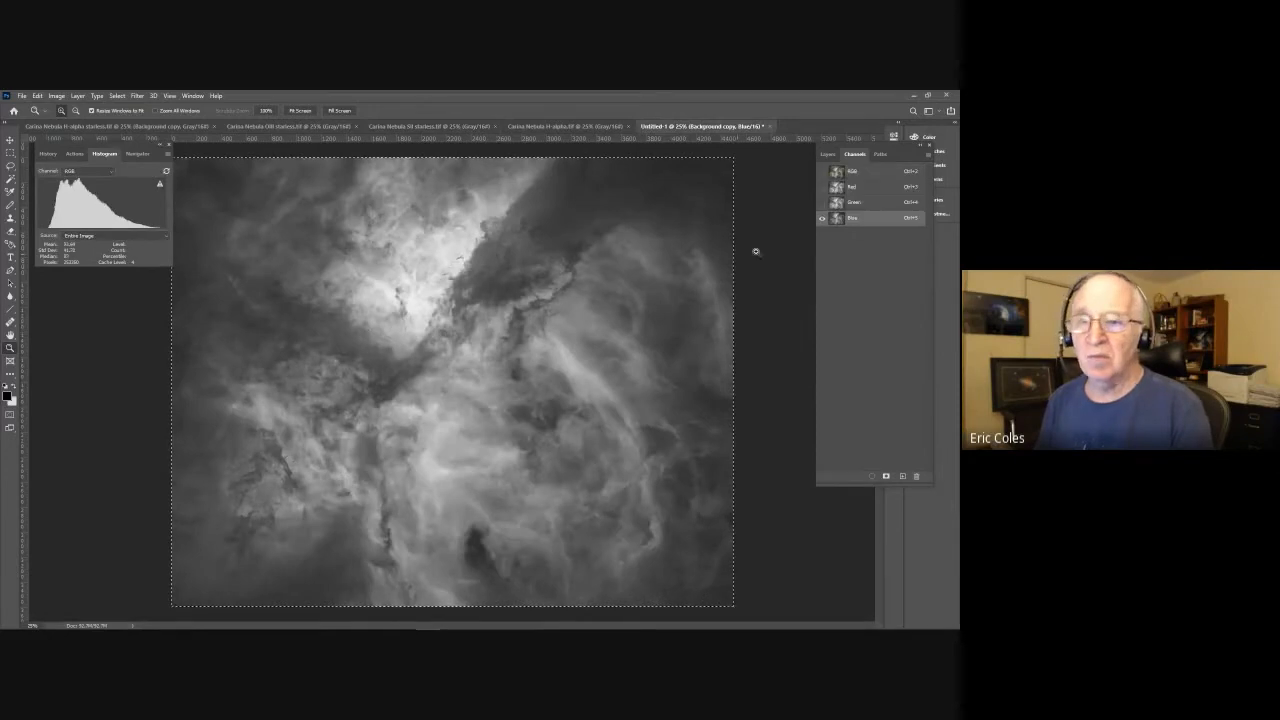
left_click(874, 190)
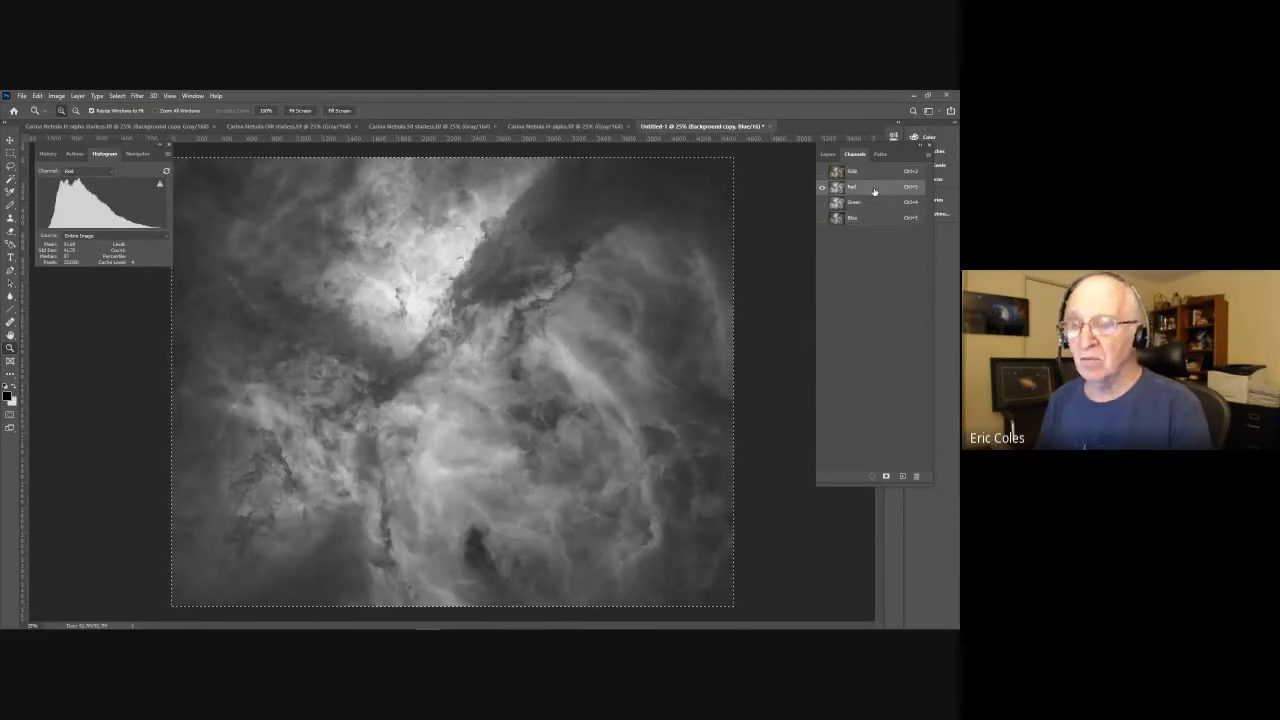
key("ctrl+v")
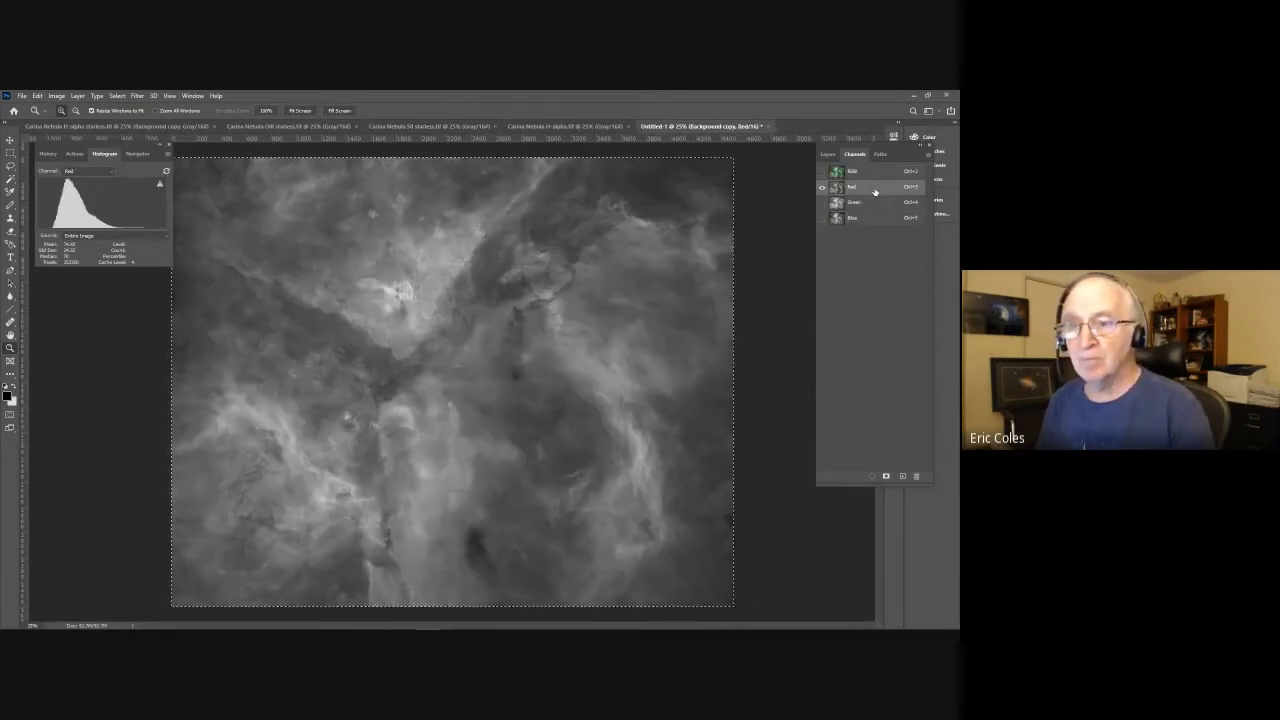
left_click(877, 172)
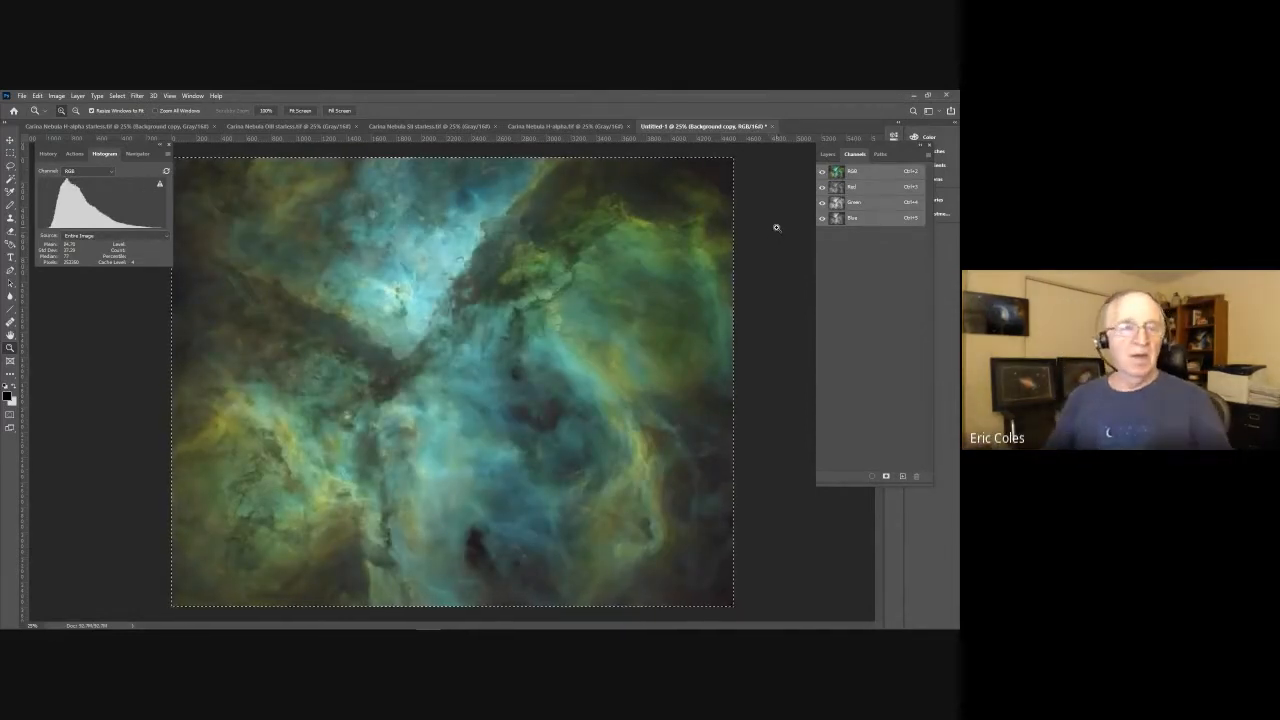
Step: Assign the Adobe RGB (1998) colour profile to the combined image
left_click(37, 96)
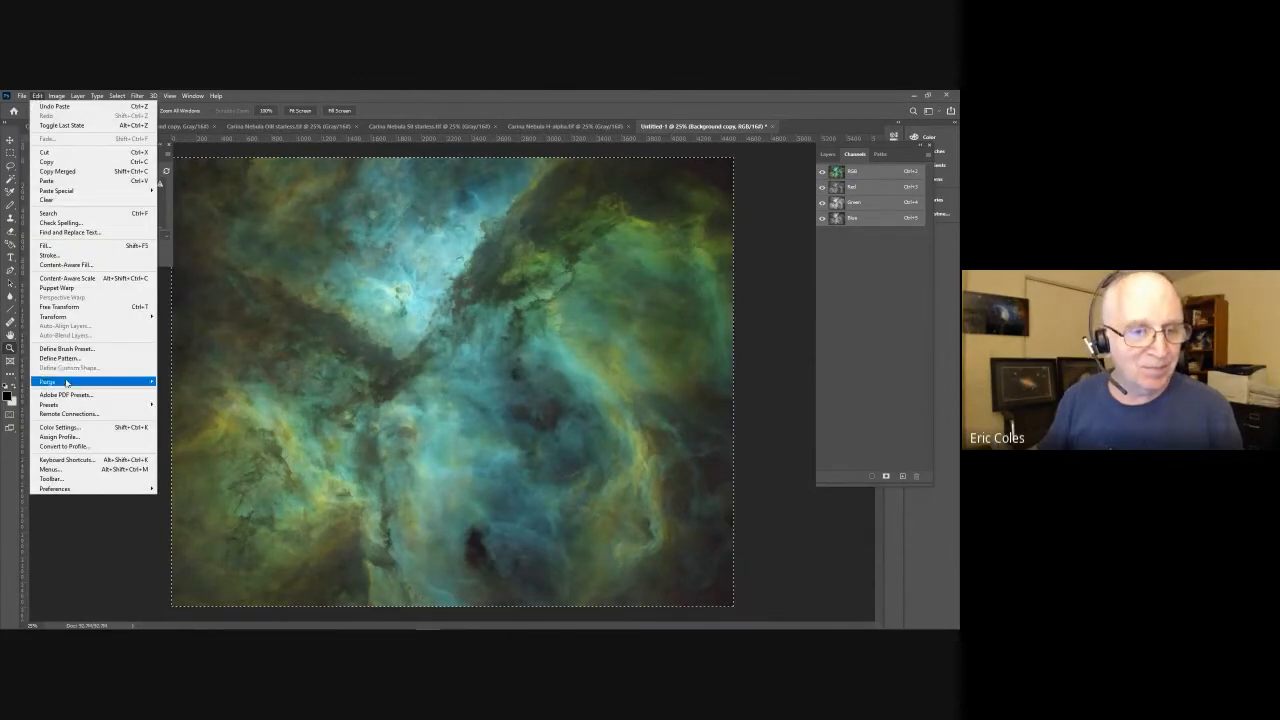
left_click(57, 437)
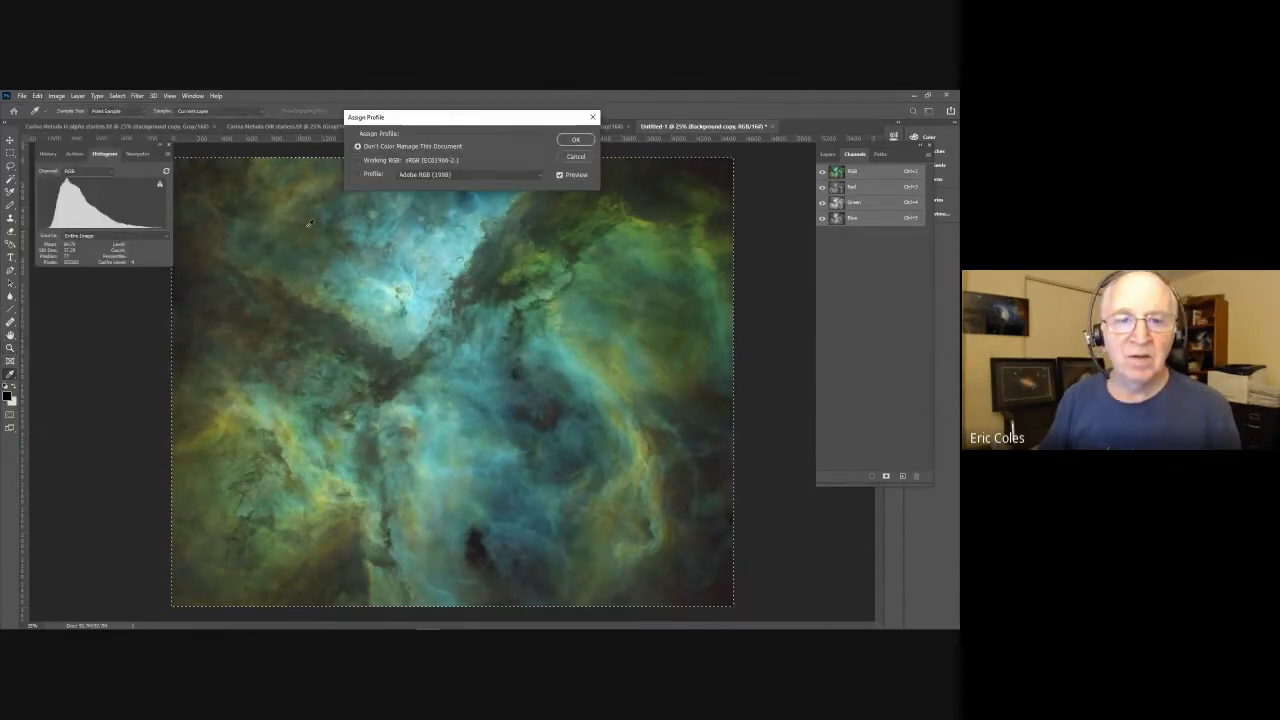
left_click(357, 175)
left_click(564, 142)
key("z")
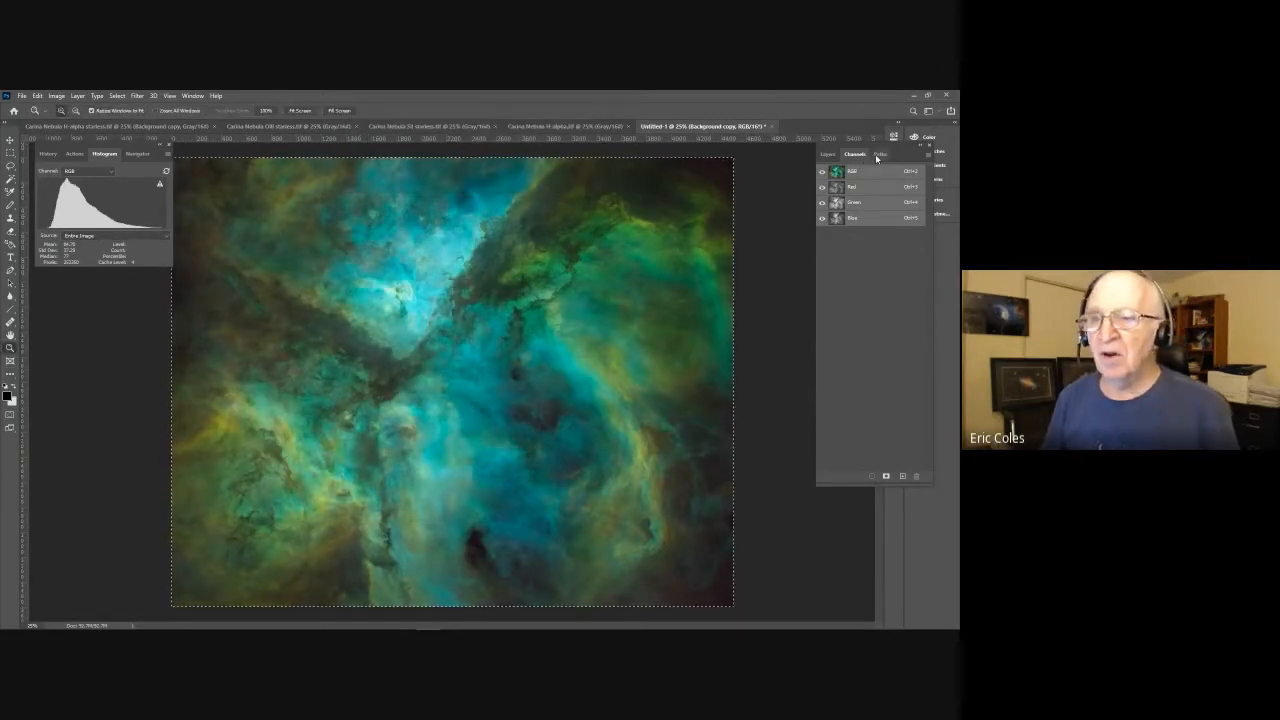
Step: Delete the empty Layer 1 and set the histogram to display Colors
left_click(827, 156)
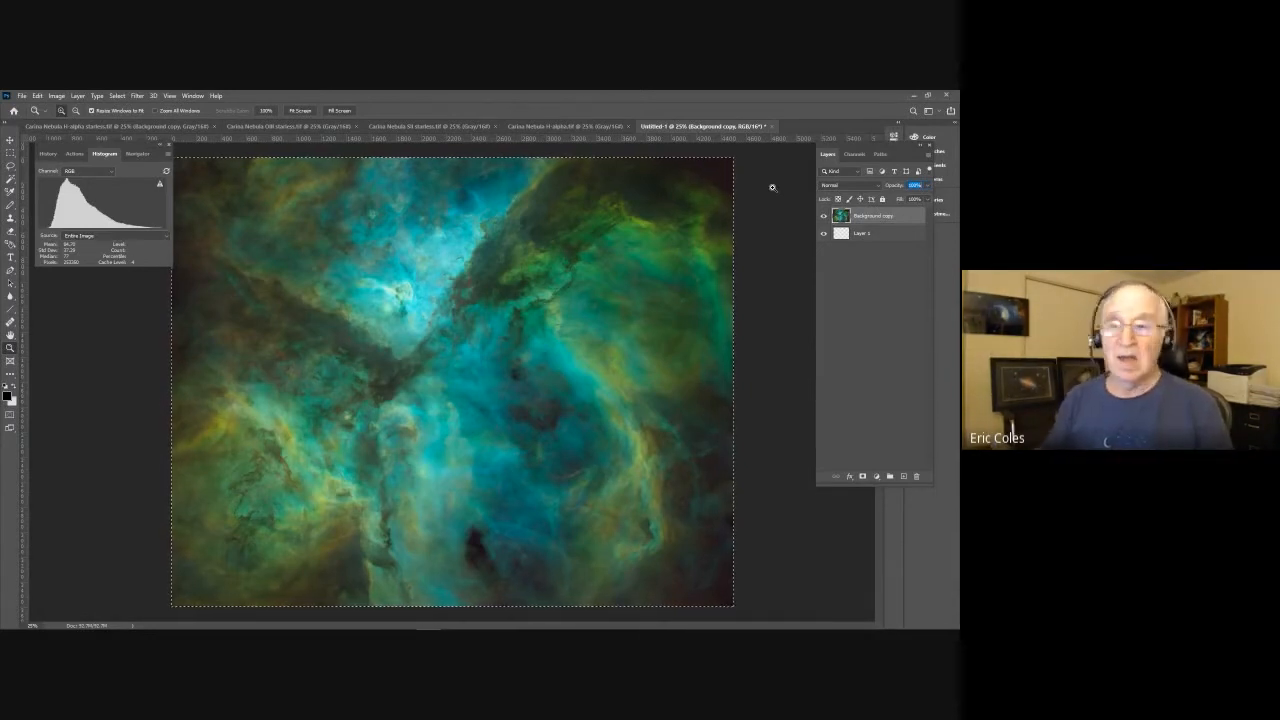
left_click_drag(887, 238, 918, 480)
left_click(112, 175)
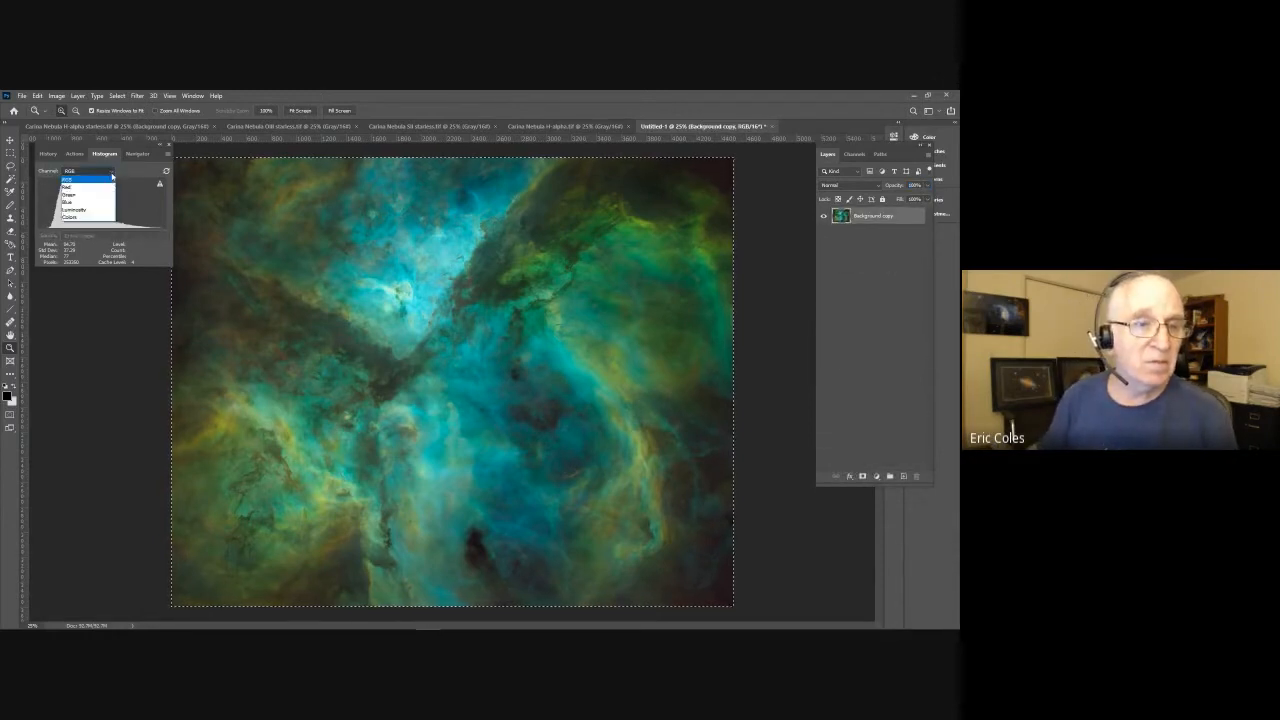
left_click(81, 218)
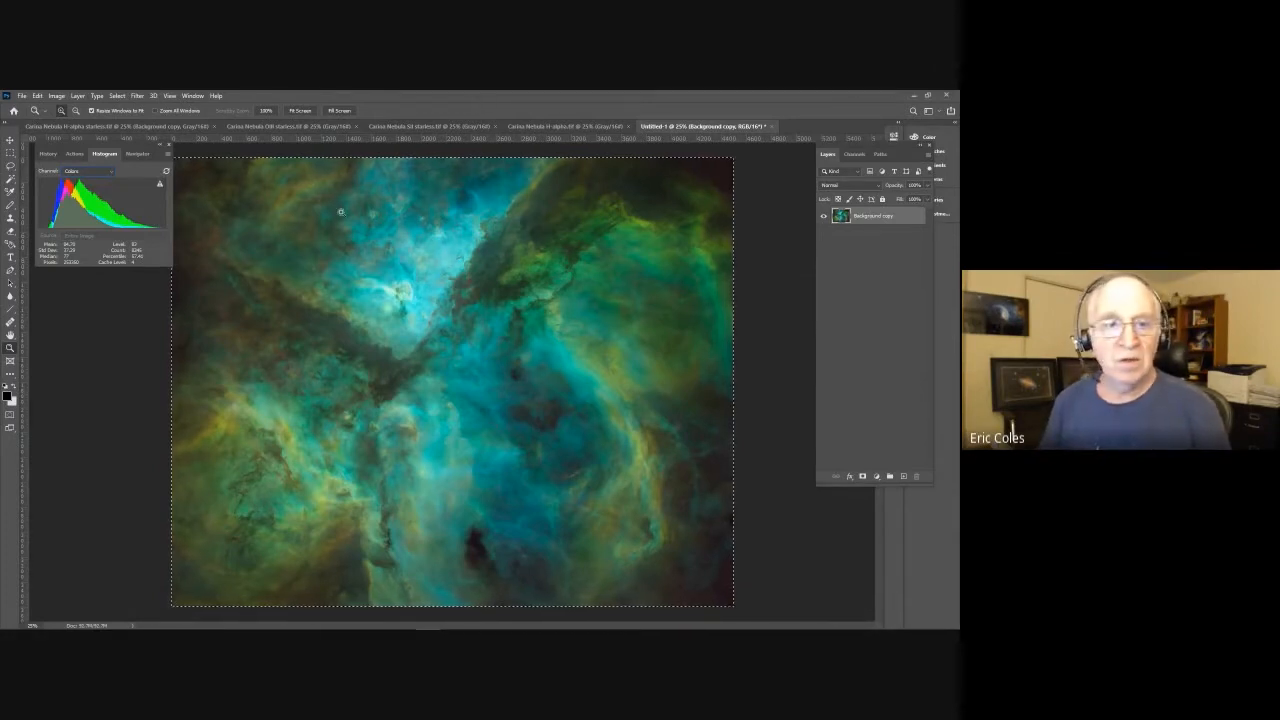
Step: Deselect the image and duplicate the Background copy layer
left_click(11, 166)
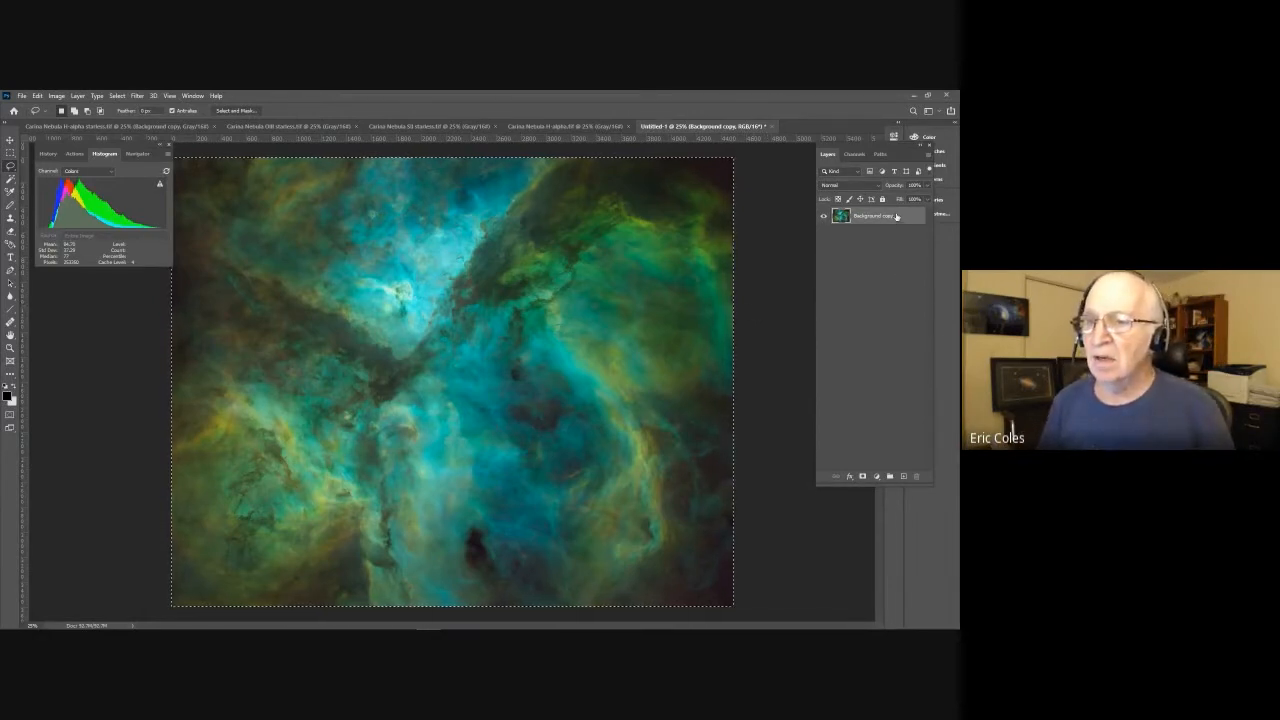
left_click(672, 241)
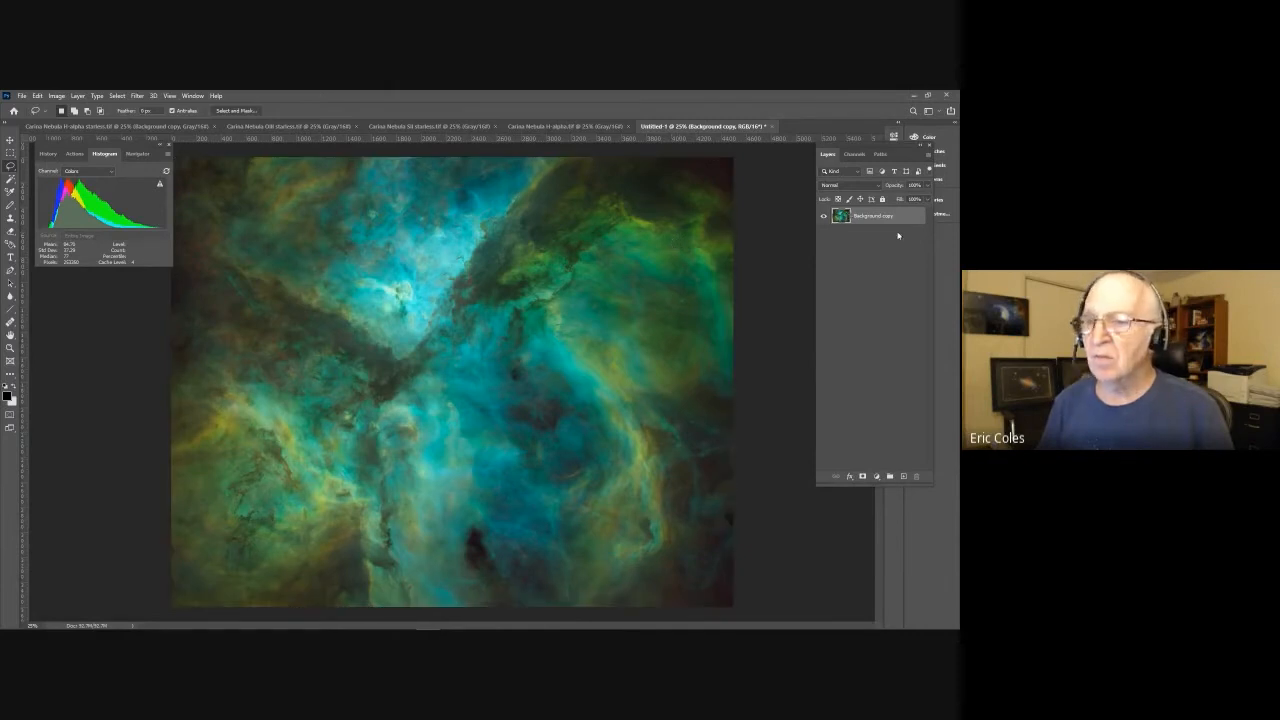
left_click_drag(900, 216, 905, 475)
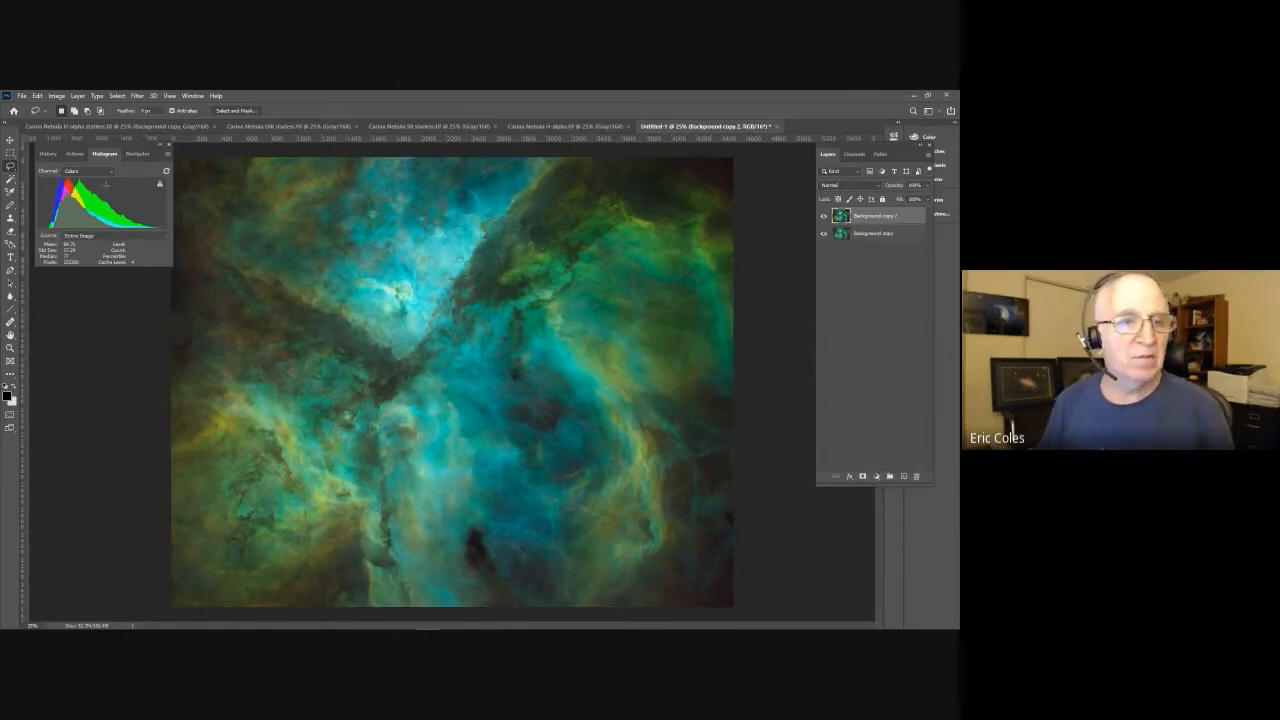
Step: Start a Levels adjustment on the duplicated layer and set the Red channel's black input to 18 and midtone to 1.21
left_click(57, 96)
mouse_move(88, 122)
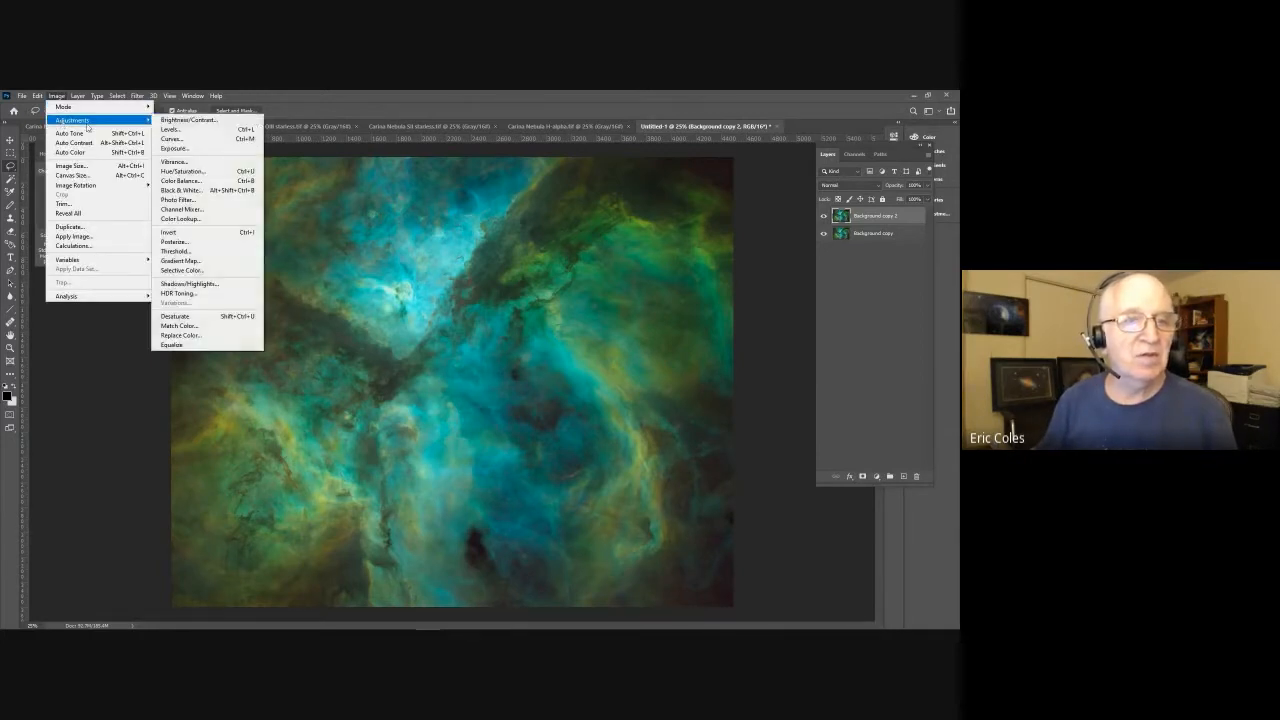
left_click(174, 130)
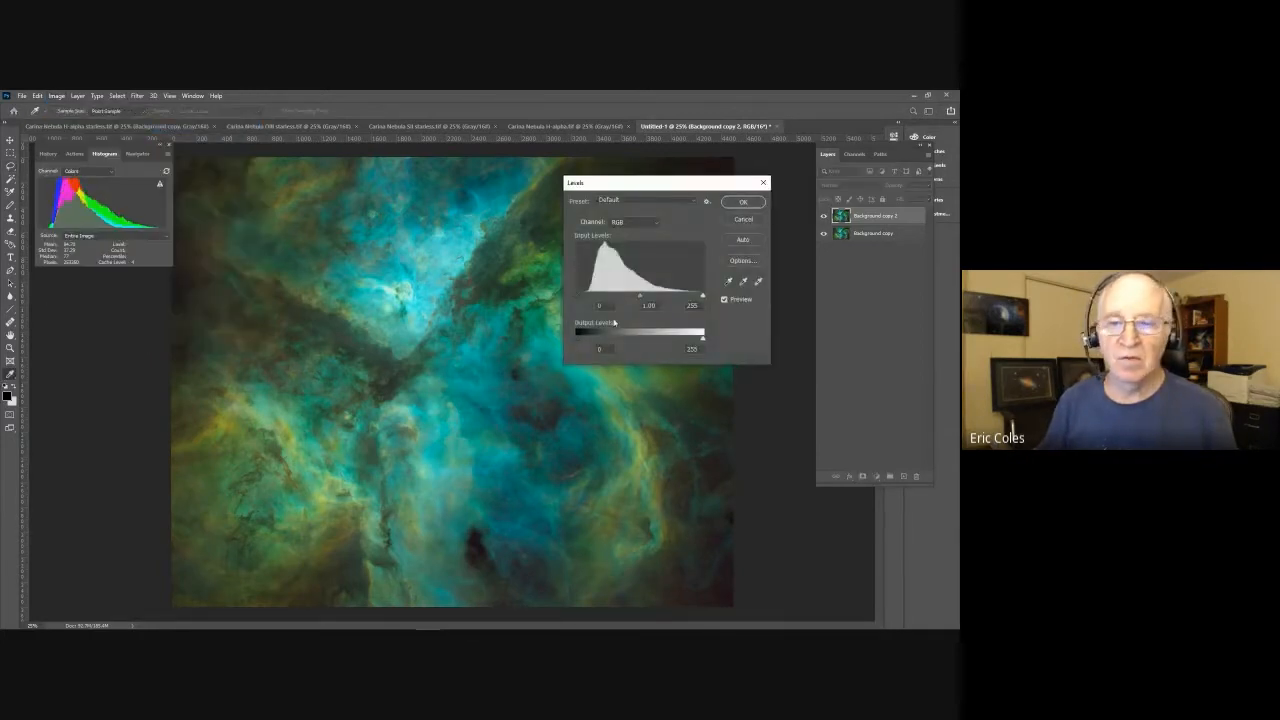
left_click(654, 220)
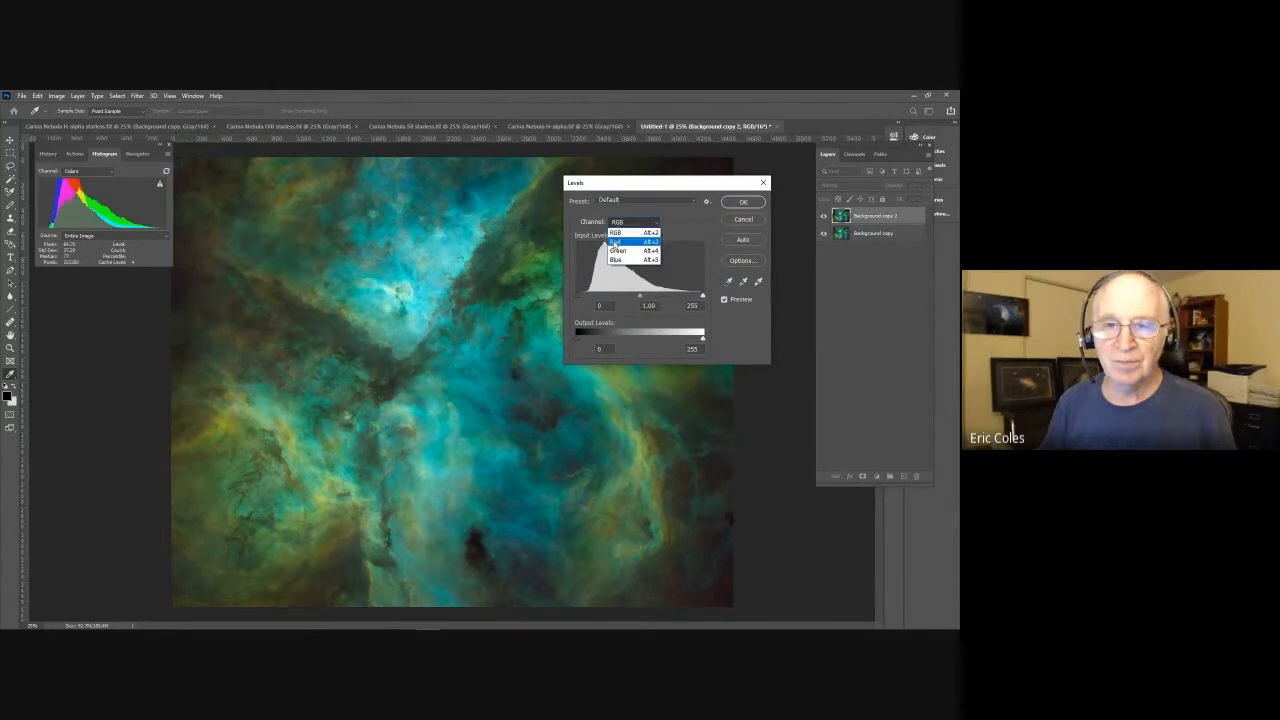
left_click(614, 243)
left_click_drag(578, 296, 638, 298)
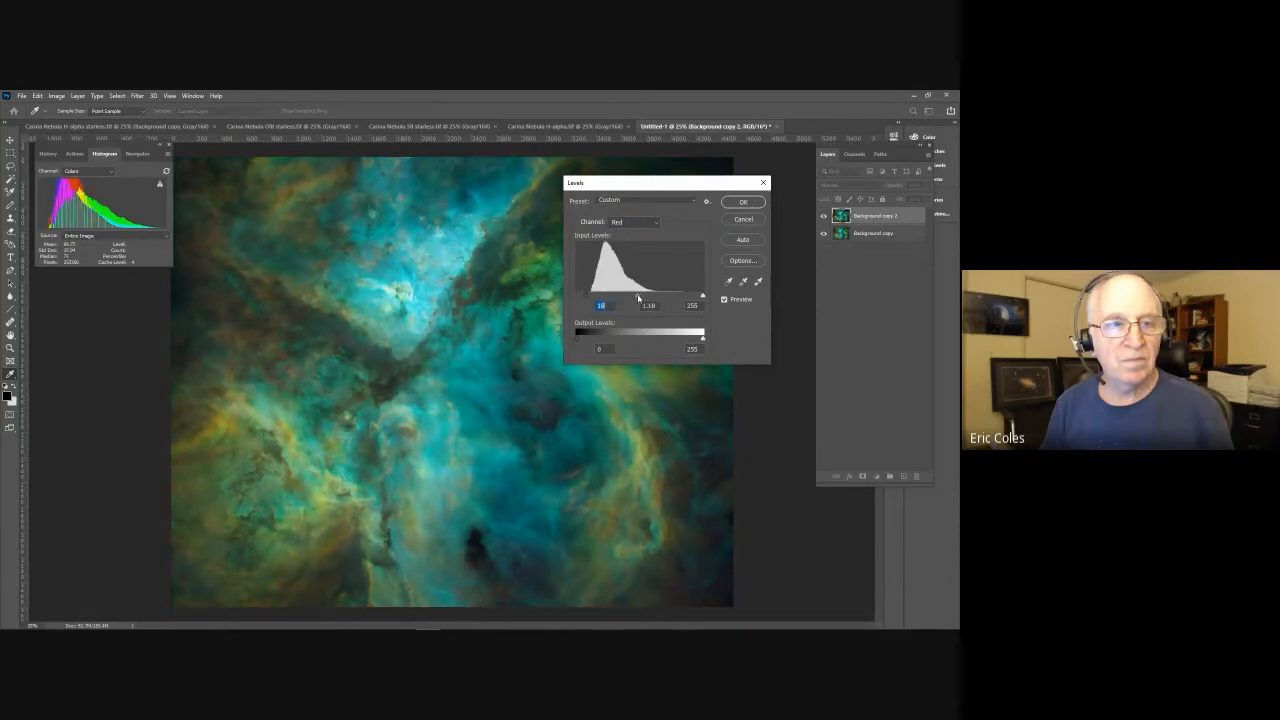
left_click_drag(638, 298, 635, 297)
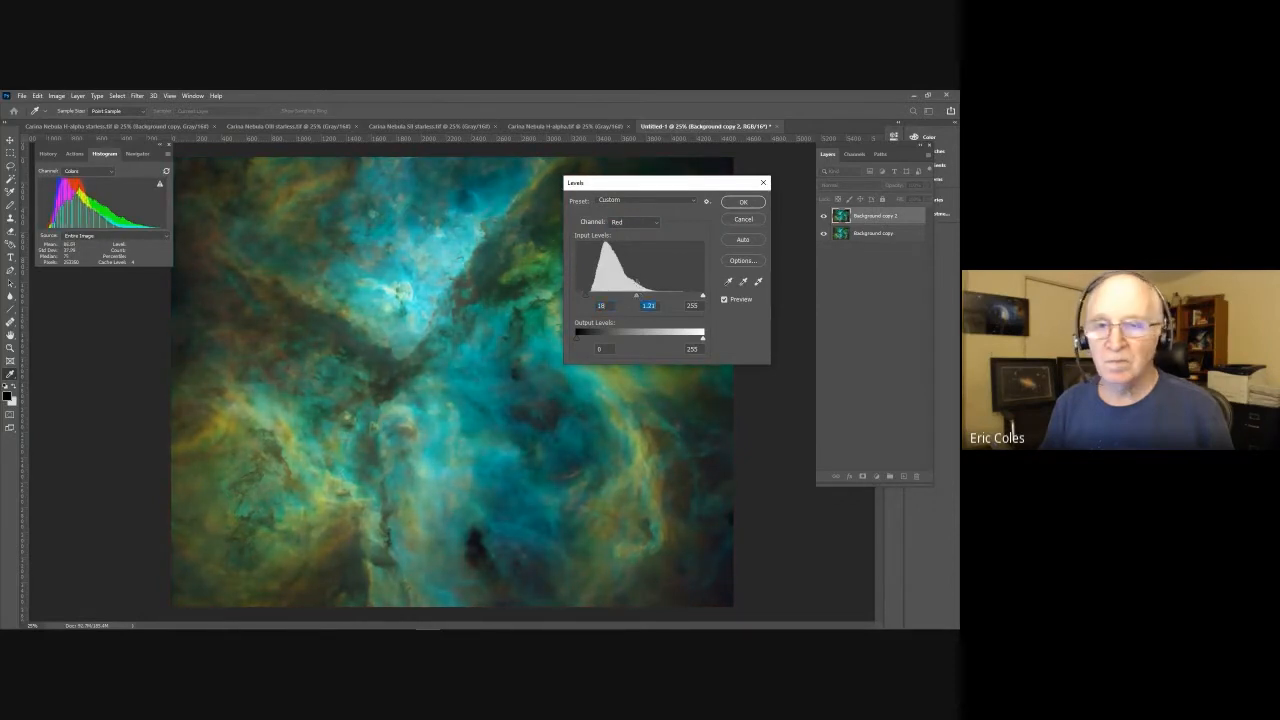
Step: Set the Green channel's black input to 2 and midtone to 0.86 in the Levels adjustment
left_click(657, 221)
left_click(630, 233)
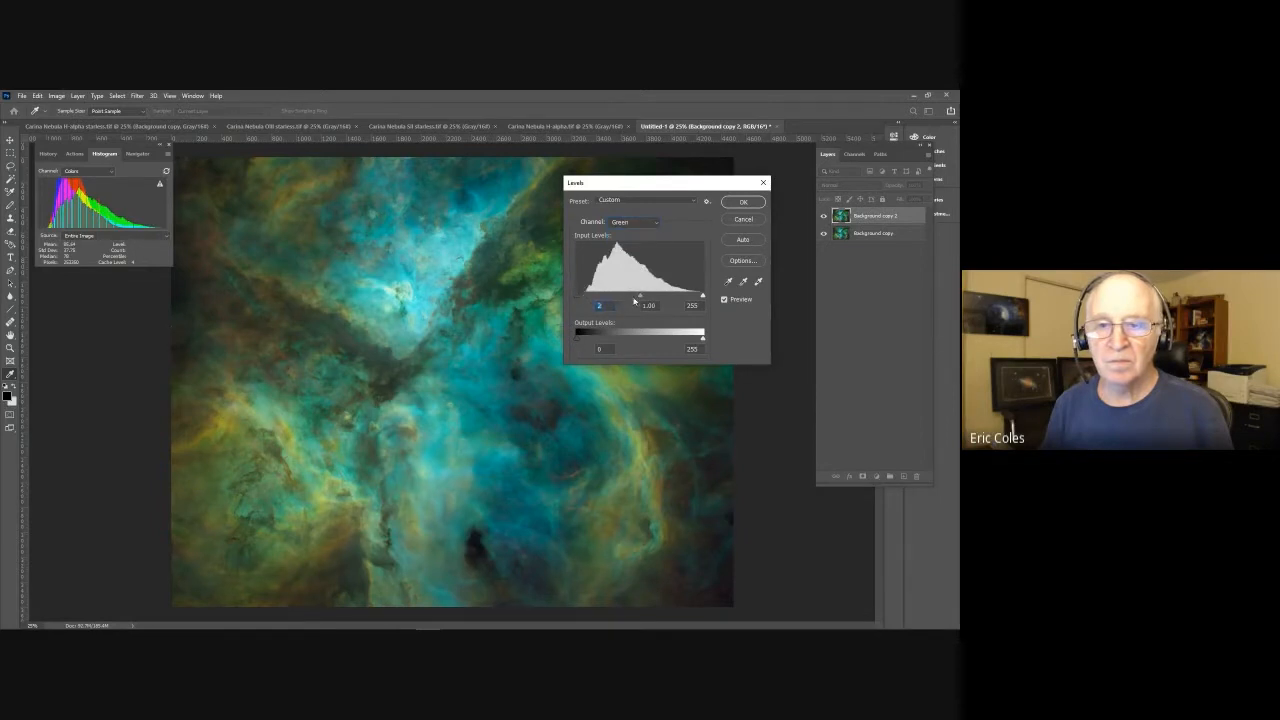
left_click_drag(643, 300, 646, 297)
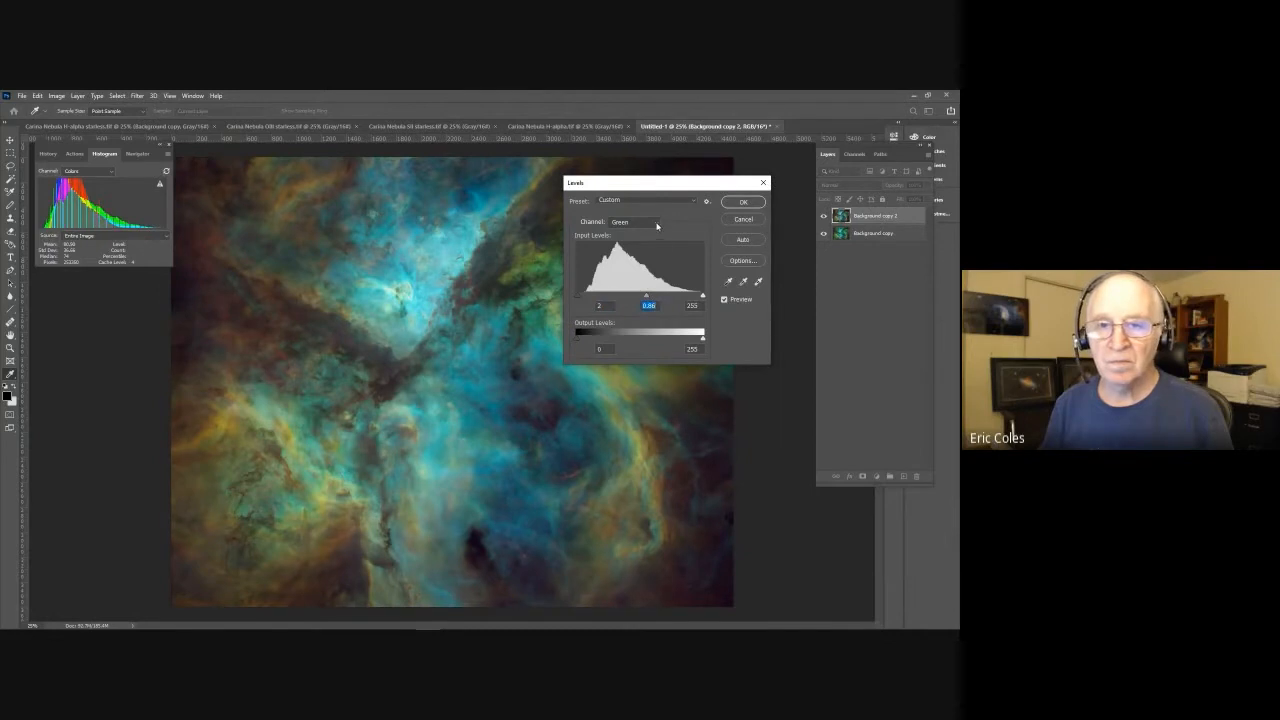
Step: Set the Blue channel's black input to 12 and midtone to 1.16, and apply the Levels adjustment
left_click(657, 224)
left_click(622, 264)
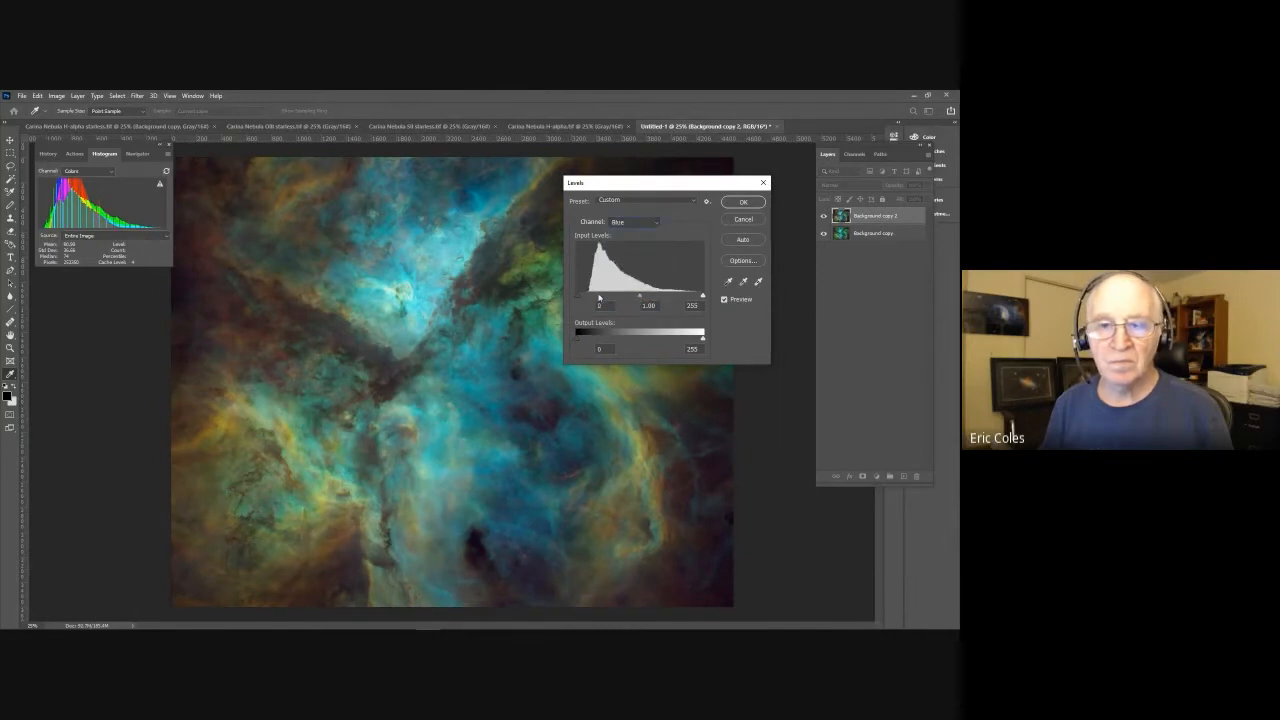
left_click_drag(580, 297, 636, 293)
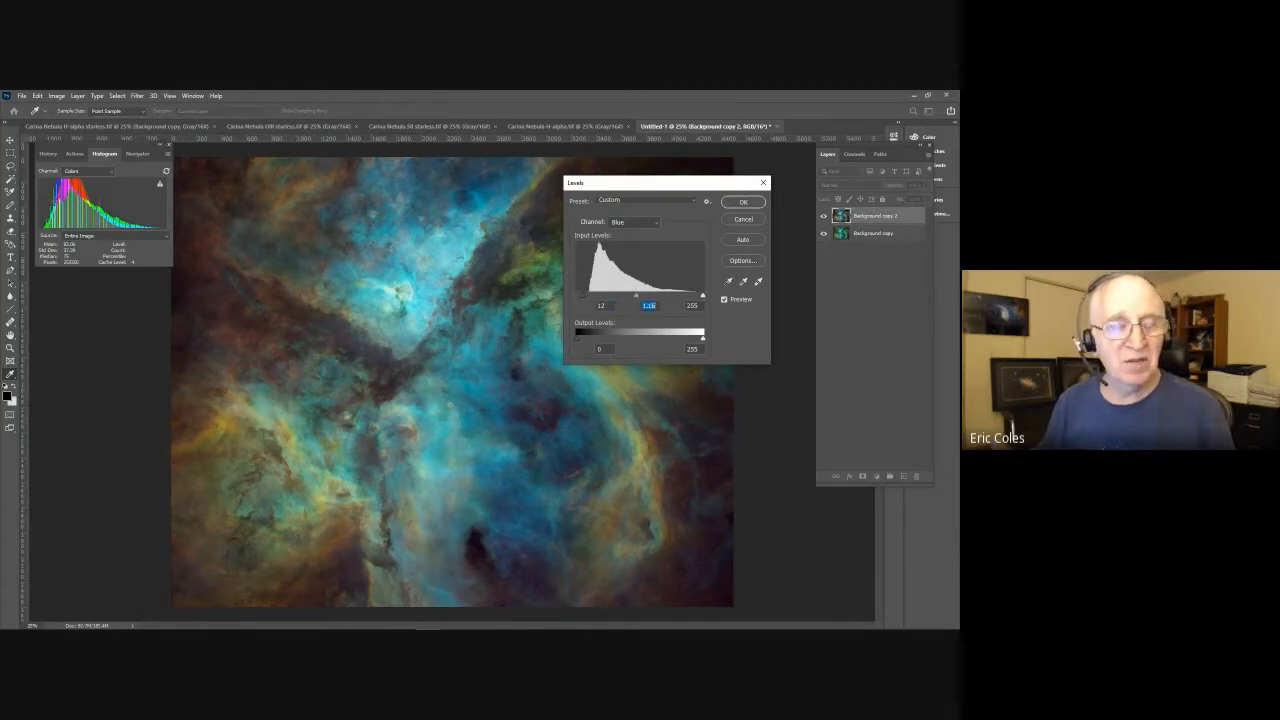
left_click(742, 202)
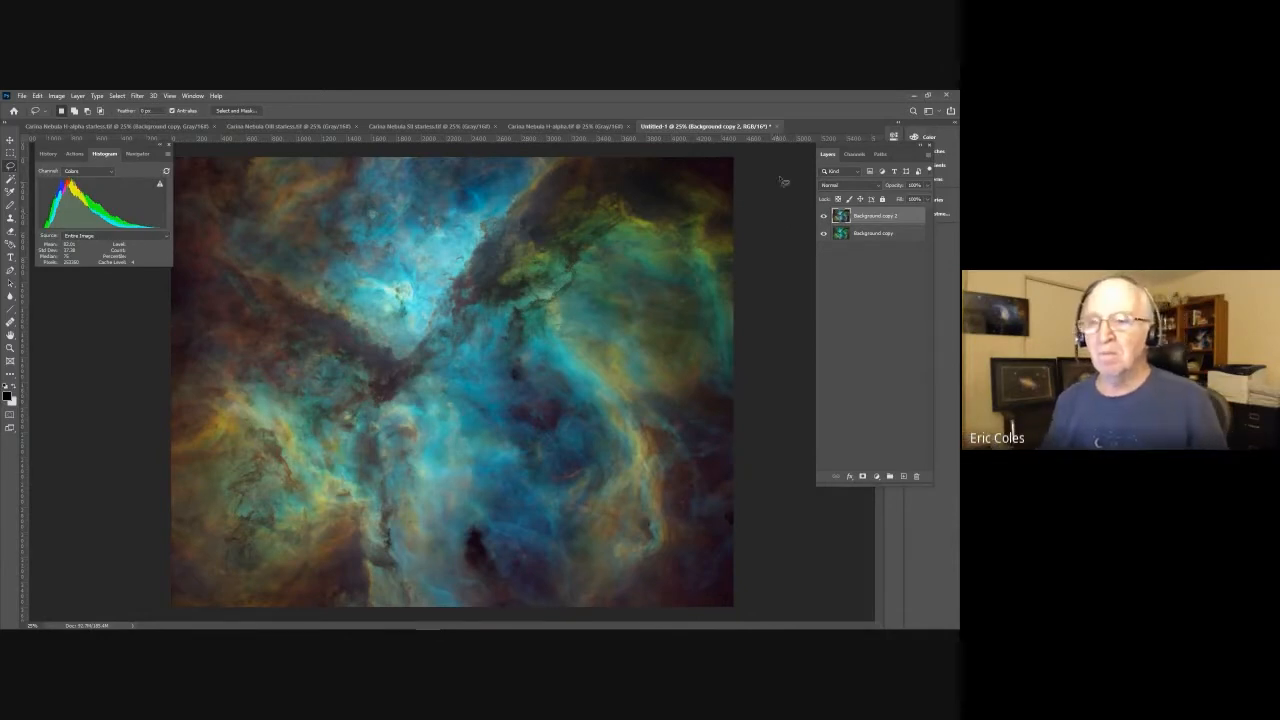
Step: Duplicate the Background copy 2 layer and lasso the golden-green nebula region in the image's lower-left corner
left_click_drag(900, 216, 904, 476)
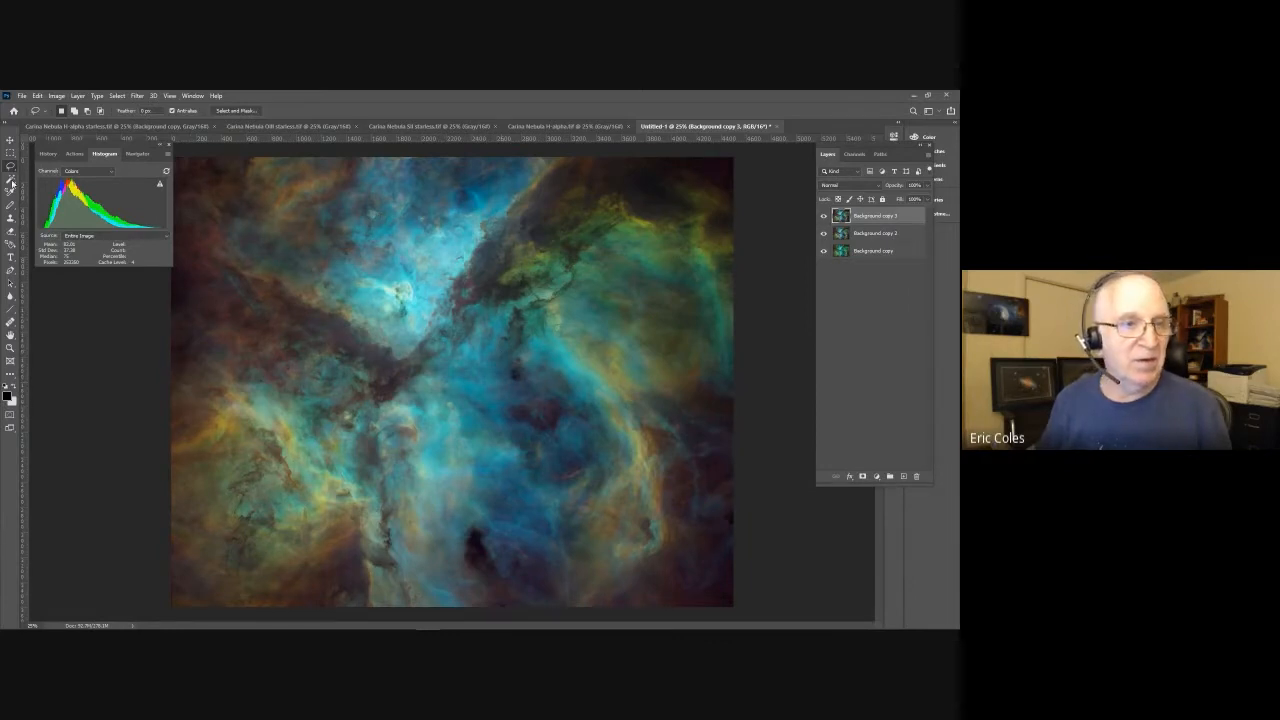
mouse_move(180, 396)
left_mouse_down()
mouse_move(306, 356)
mouse_move(359, 371)
mouse_move(368, 608)
mouse_move(218, 607)
mouse_move(184, 627)
mouse_move(153, 582)
mouse_move(153, 388)
left_mouse_up()
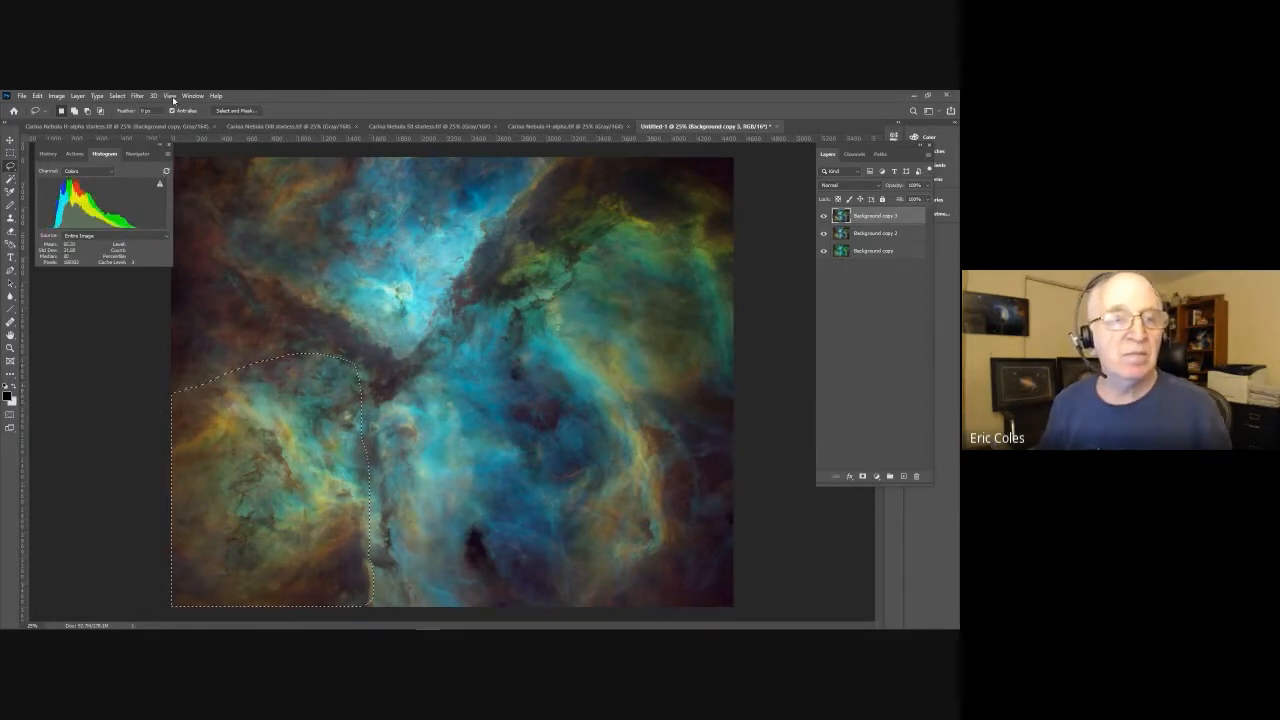
Step: Feather the lassoed lower-left selection with the preset radius and hide its outline
left_click(137, 96)
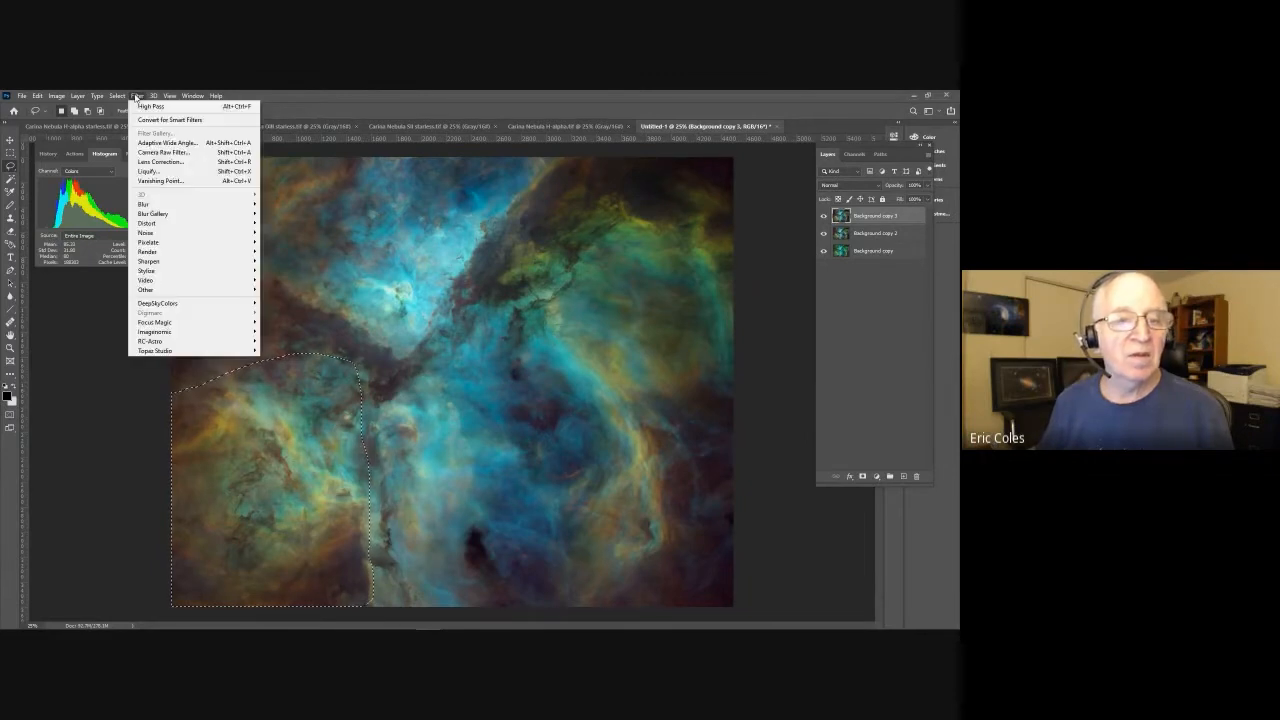
mouse_move(117, 96)
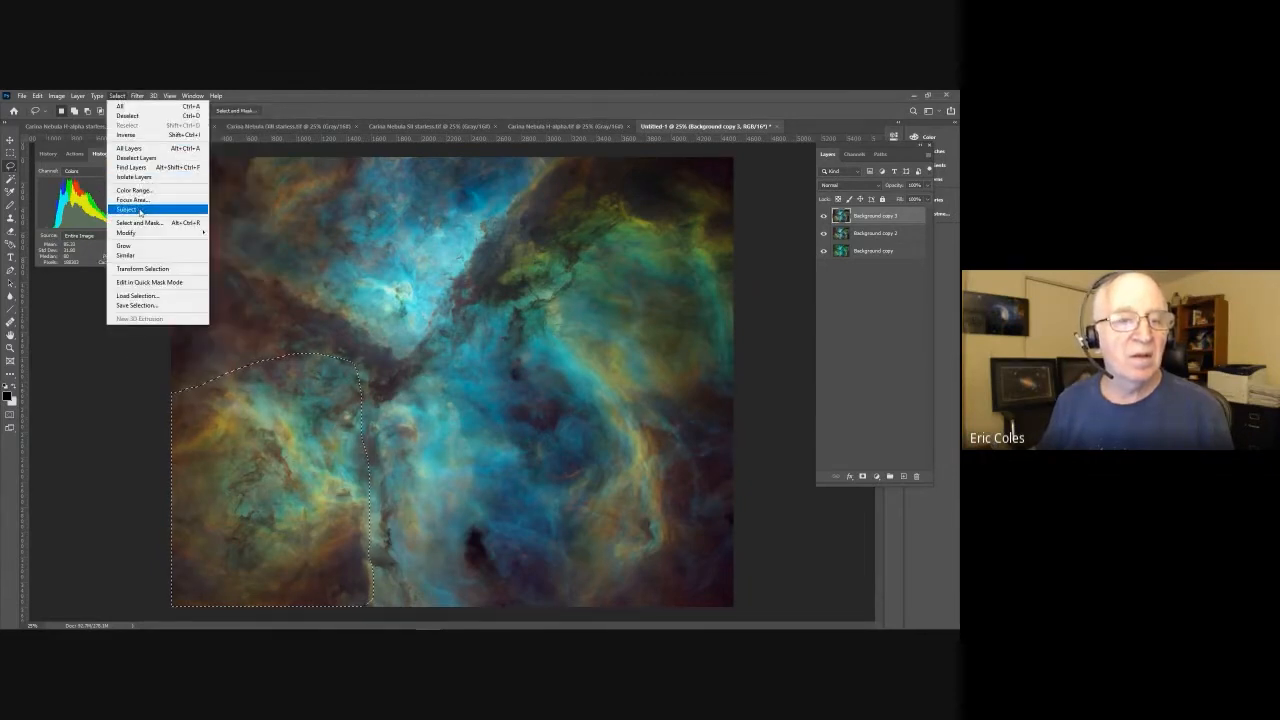
mouse_move(145, 236)
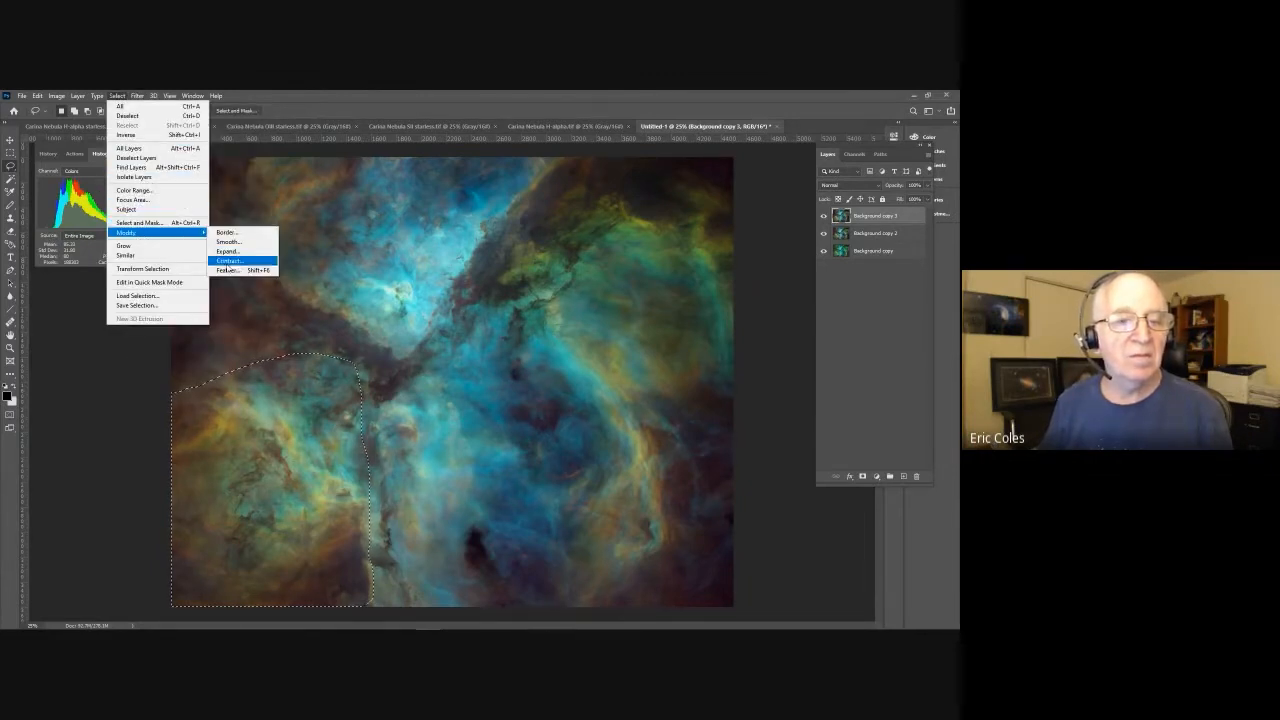
left_click(226, 272)
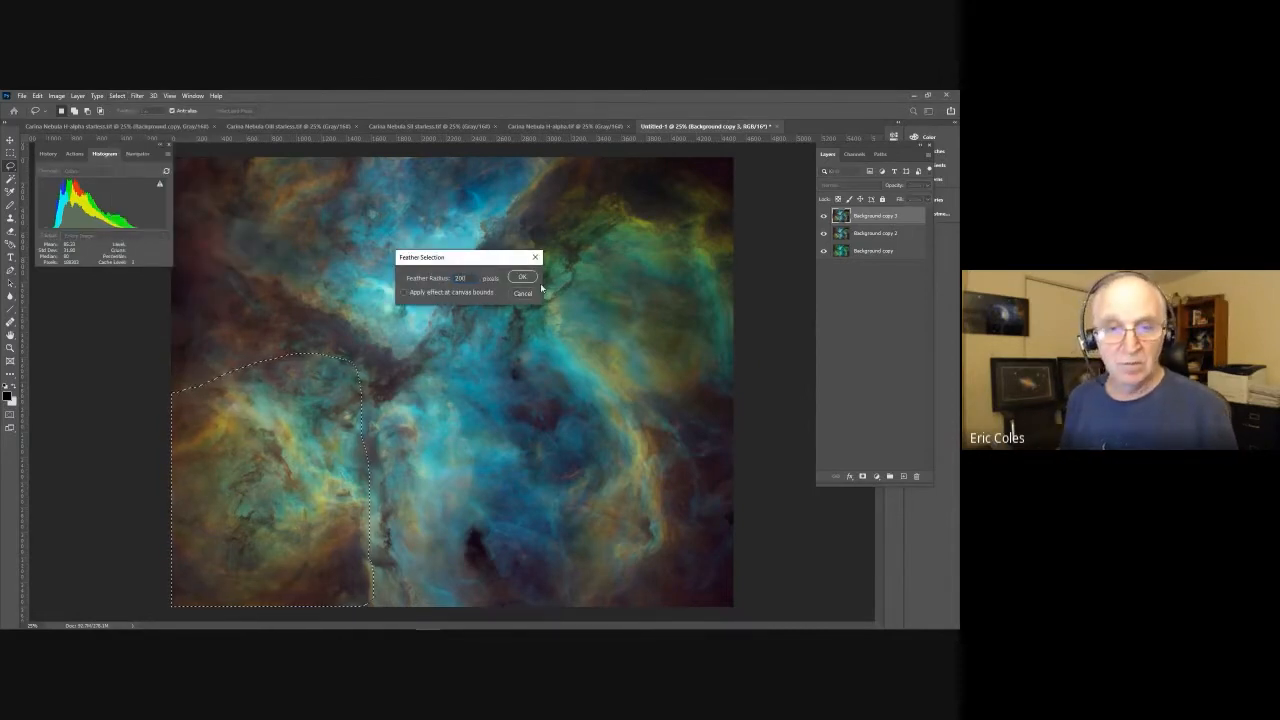
key("Return")
key("ctrl+d")
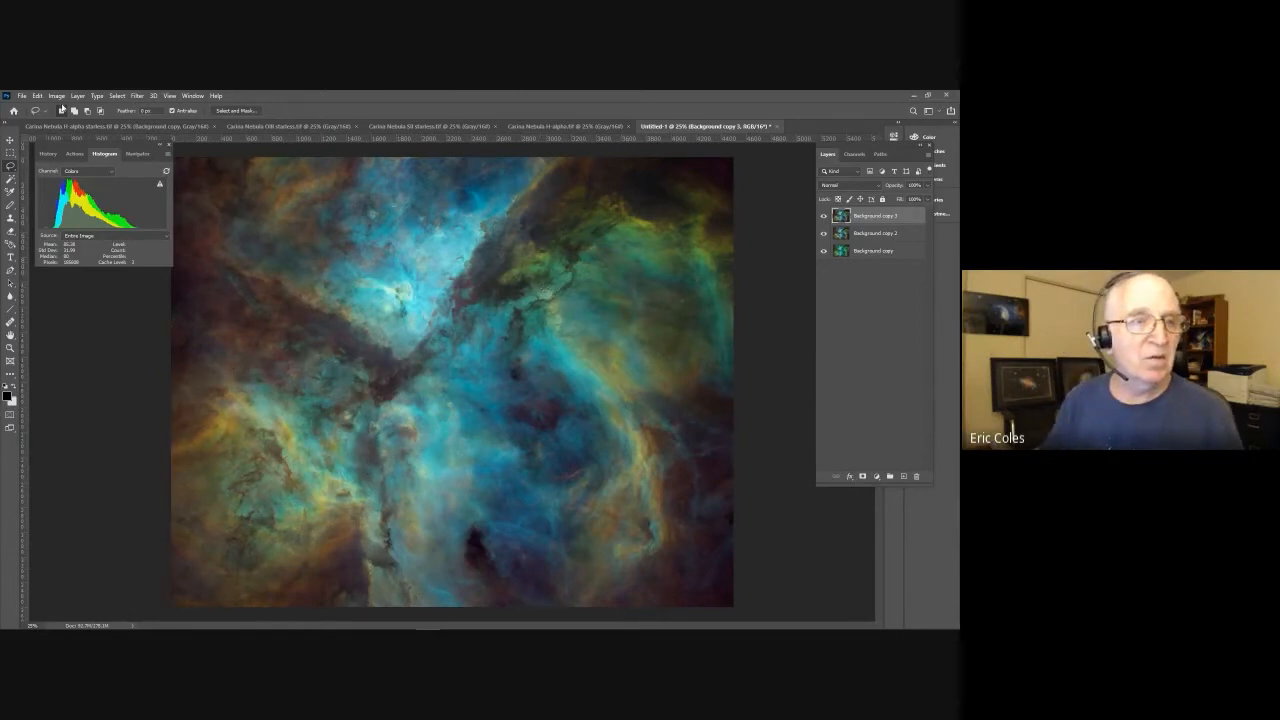
Step: Start a Levels adjustment on the feathered lower-left selection and adjust the Red channel's black input and midtone
left_click(56, 95)
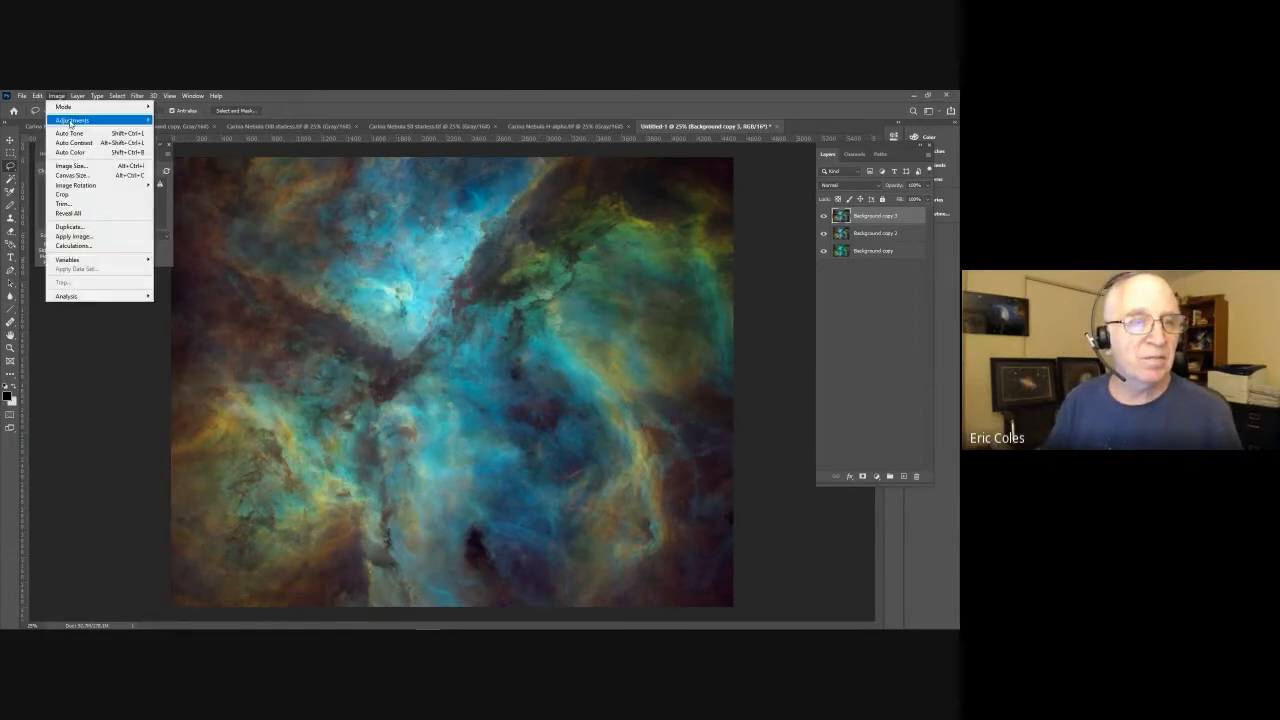
mouse_move(129, 120)
left_click(170, 129)
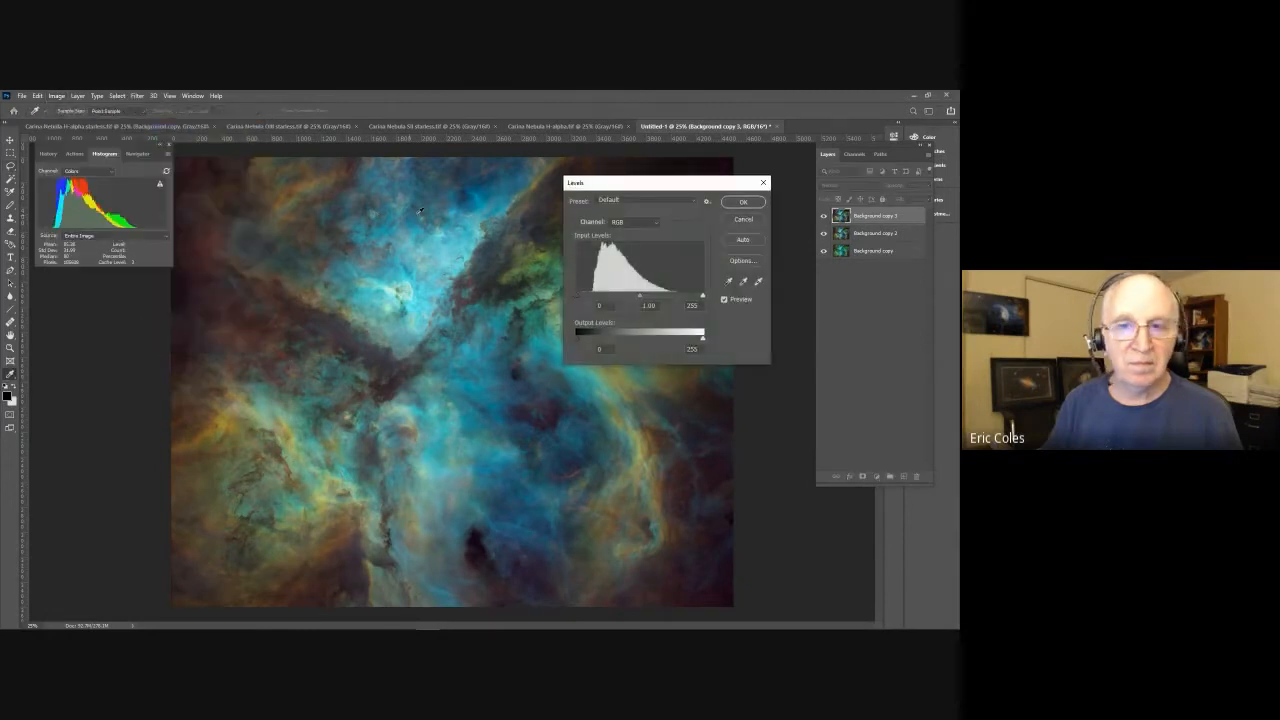
left_click(656, 222)
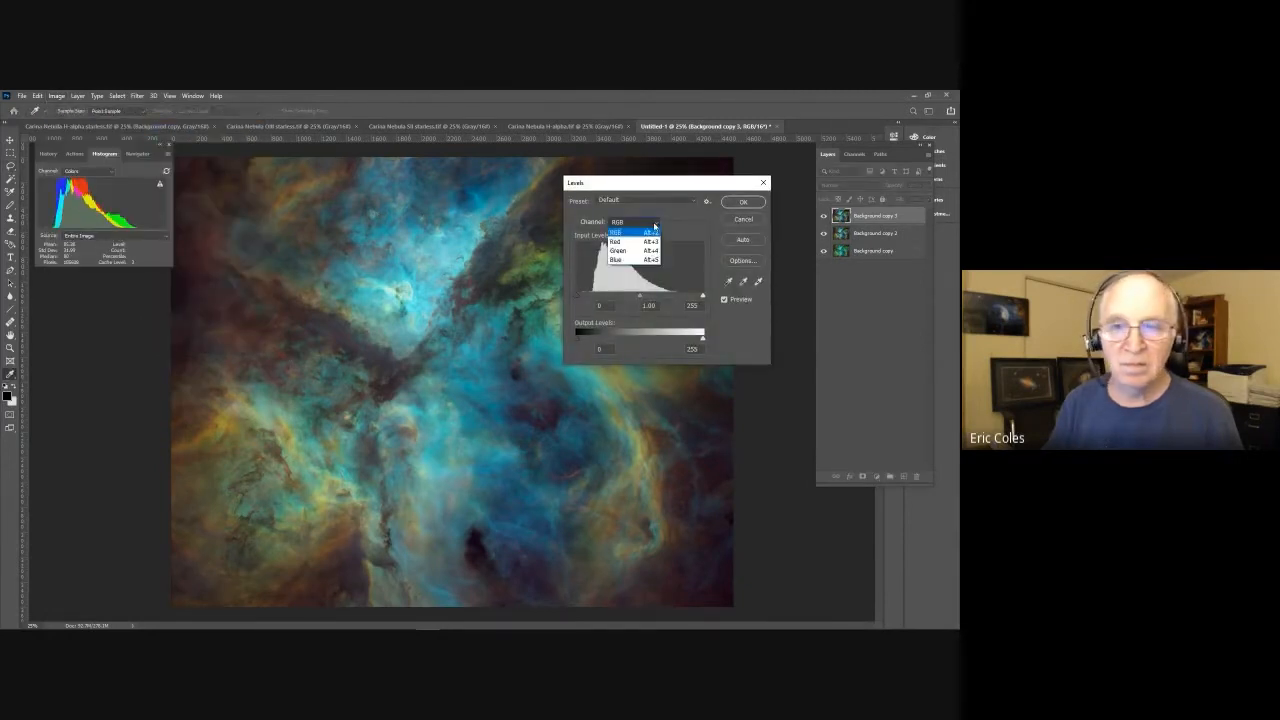
left_click(630, 234)
left_click_drag(581, 297, 644, 298)
Step: Set the Green channel's black input to 19 and midtone to about 1.1 in the Levels adjustment
left_click(653, 222)
left_click(630, 249)
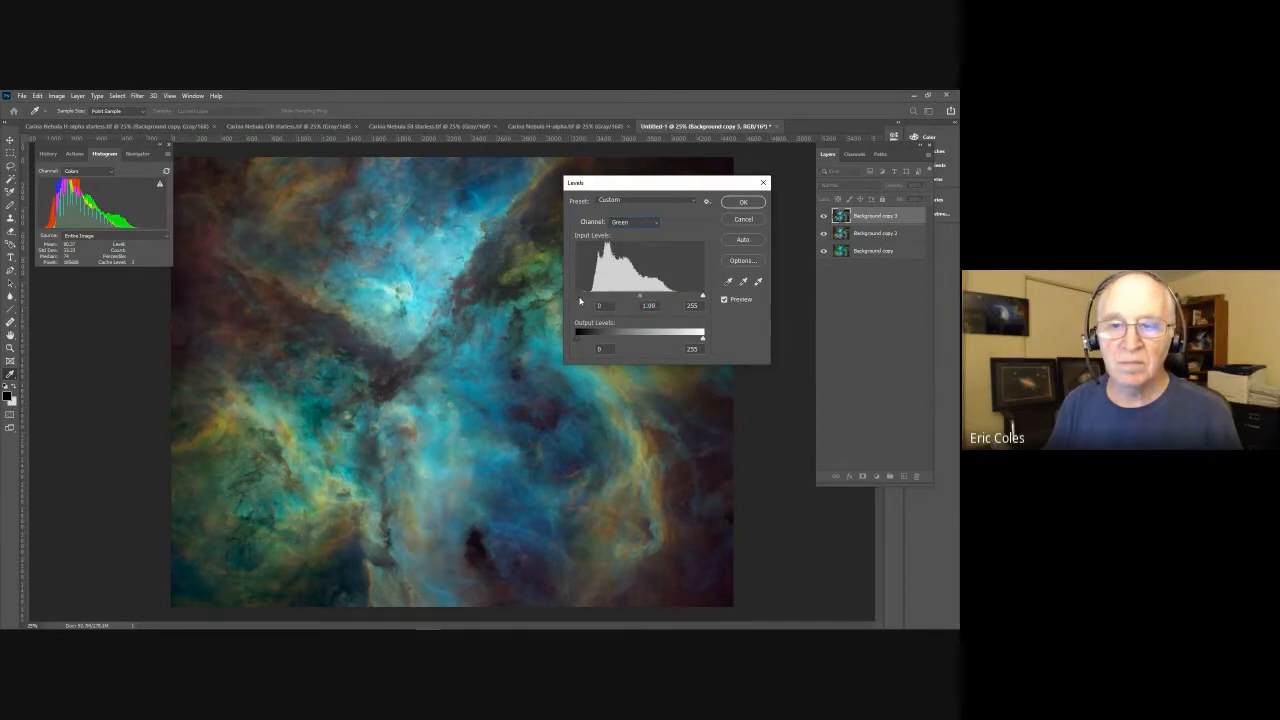
left_click_drag(578, 297, 587, 297)
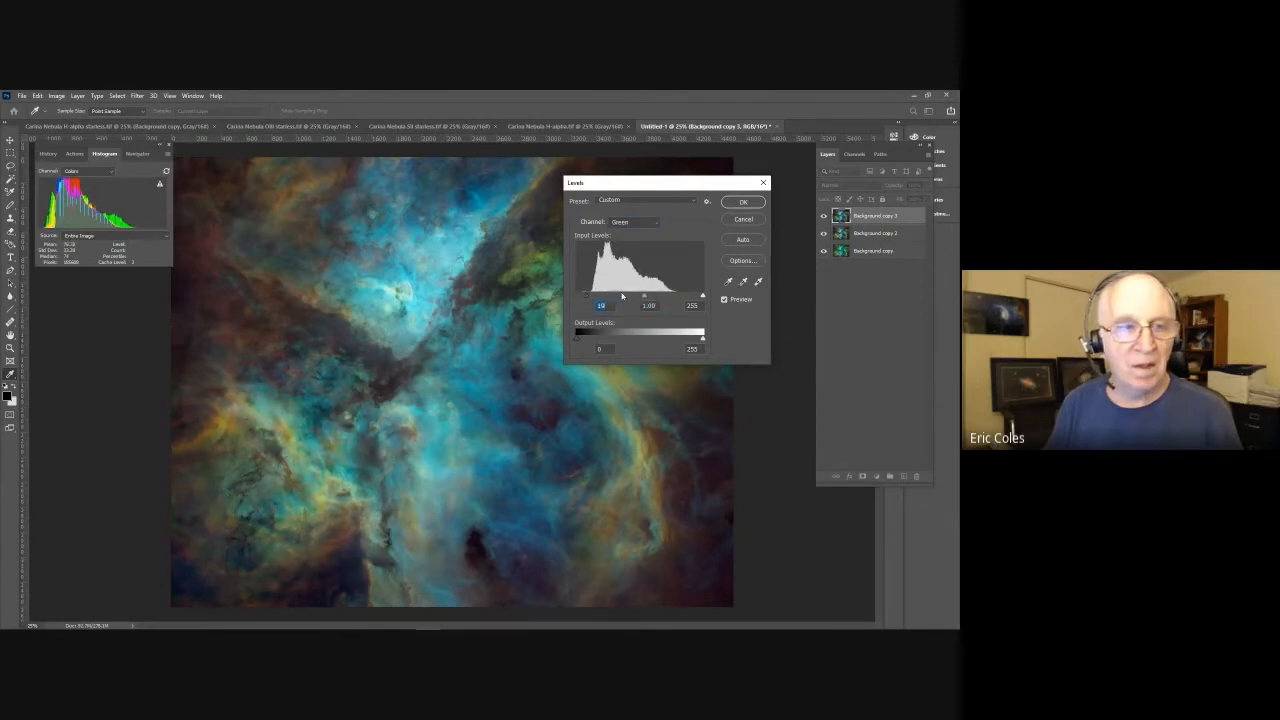
left_click_drag(645, 298, 643, 298)
left_click(642, 298)
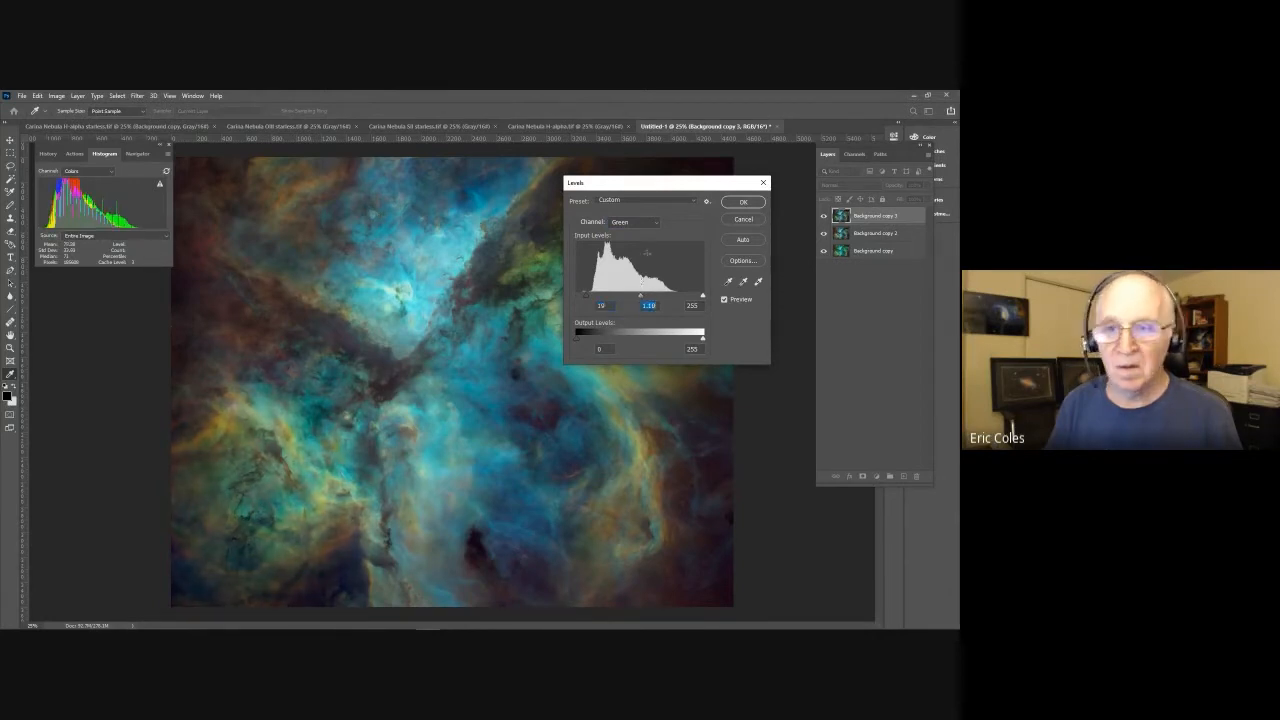
Step: Raise the Blue channel's black input, set its midtone to about 1.3, compare with the original, and apply the Levels adjustment
left_click(655, 224)
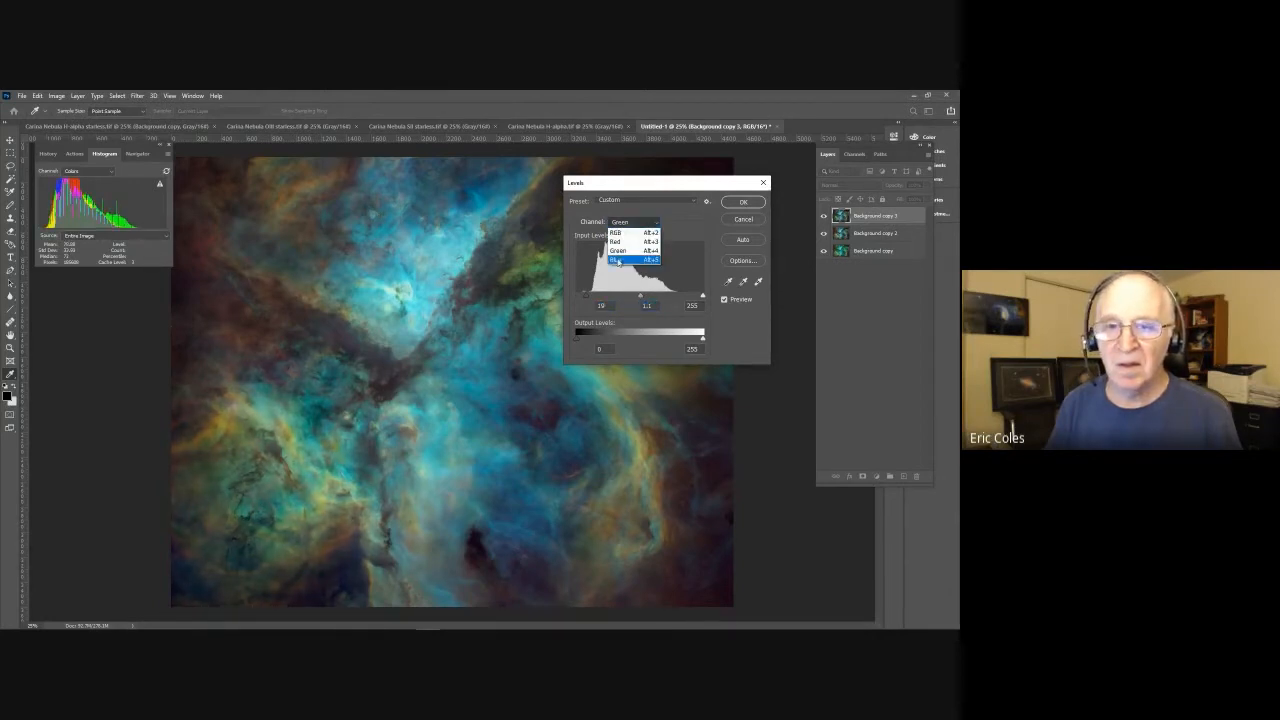
left_click(620, 262)
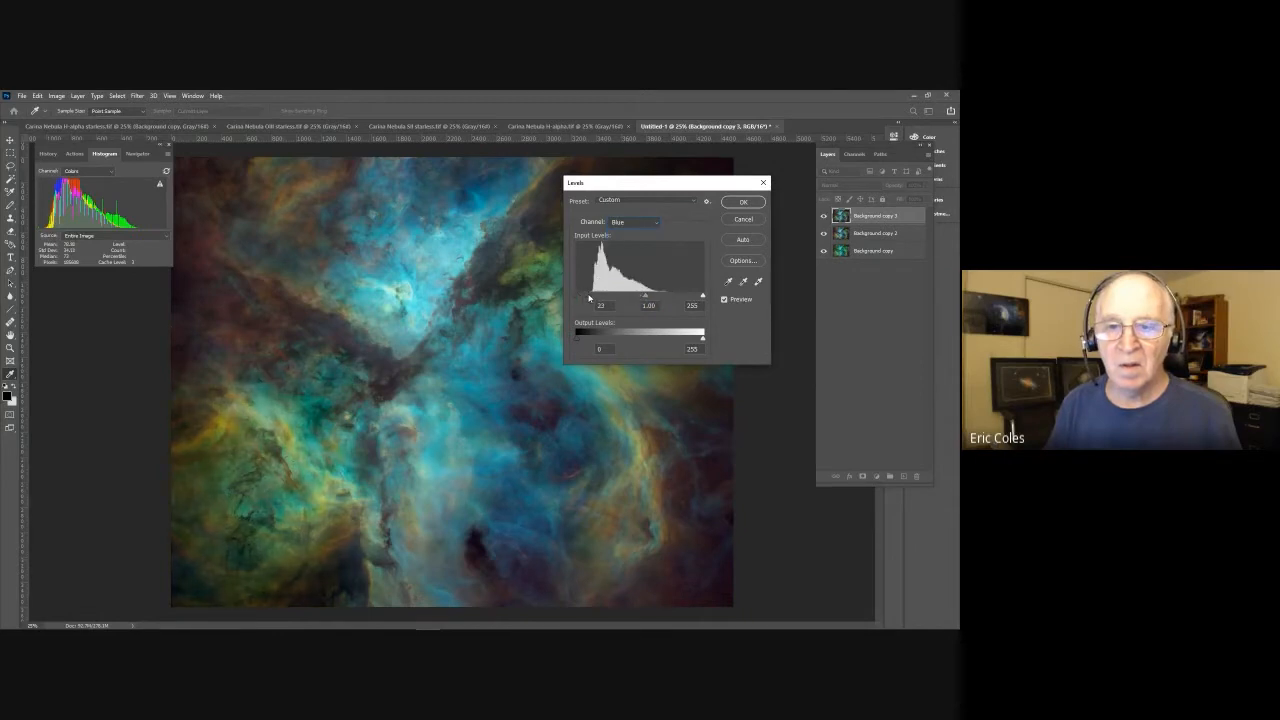
left_click(601, 305)
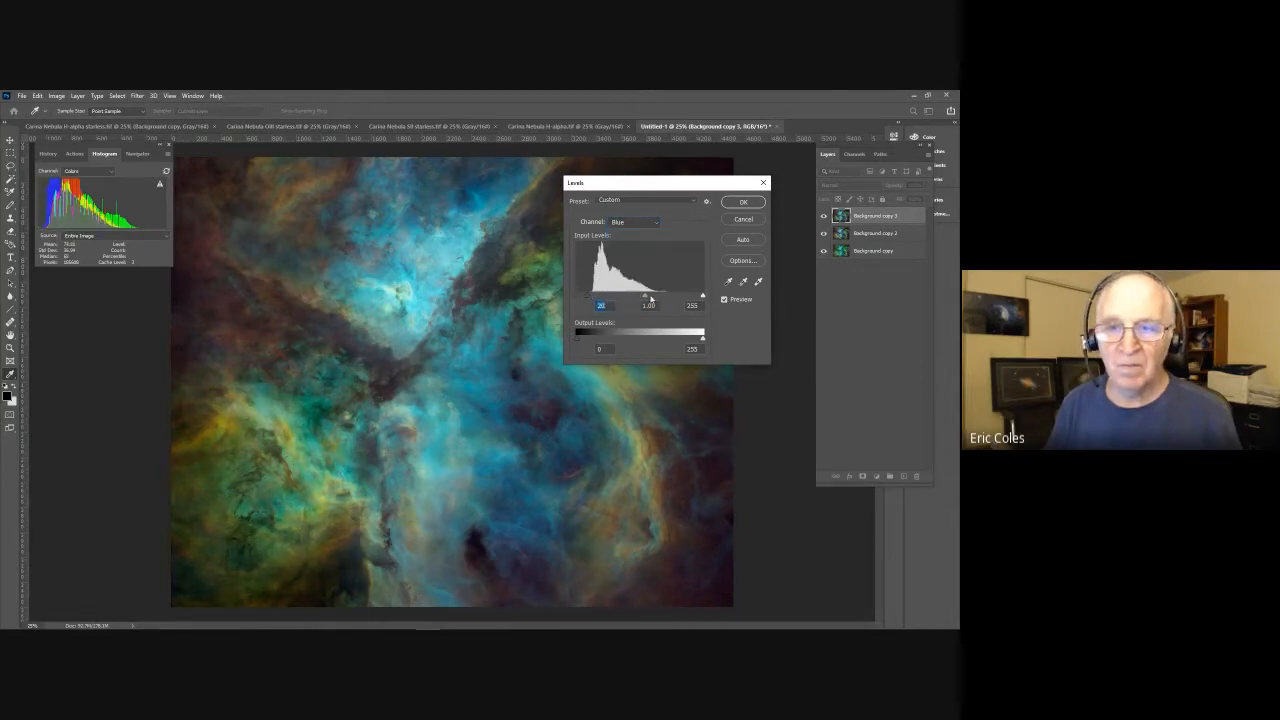
left_click_drag(645, 300, 637, 301)
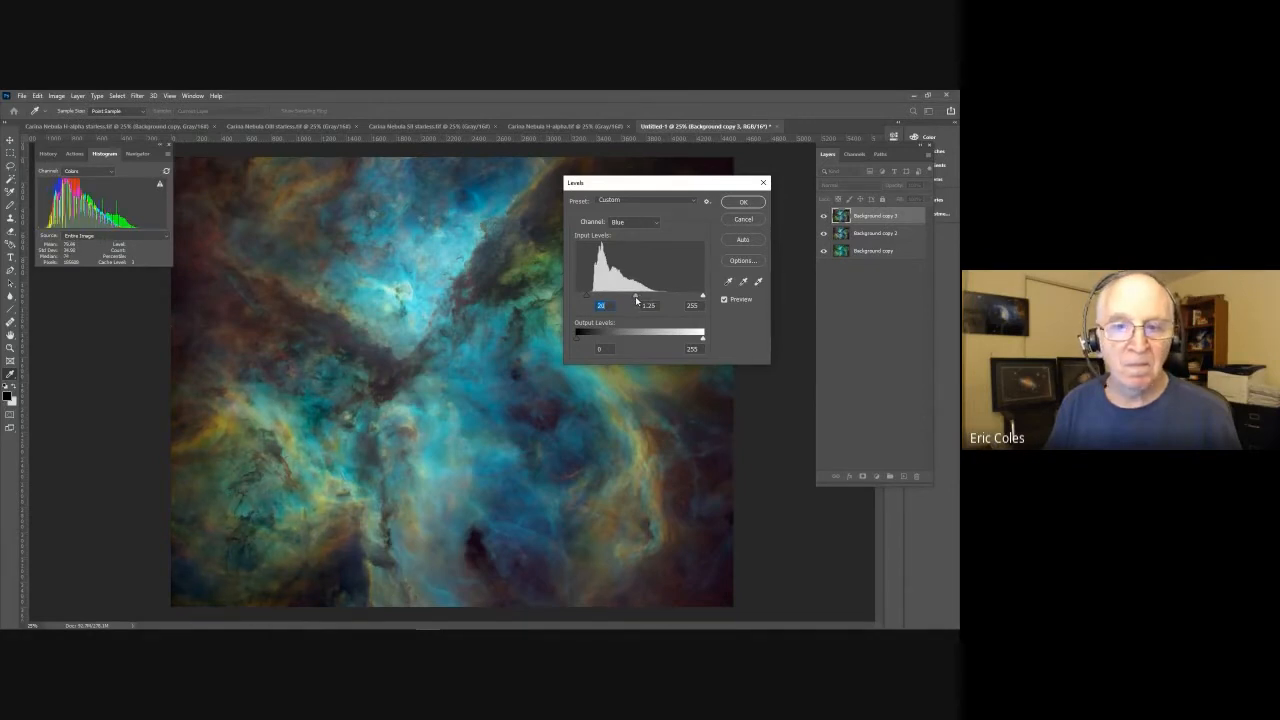
left_click_drag(636, 301, 634, 301)
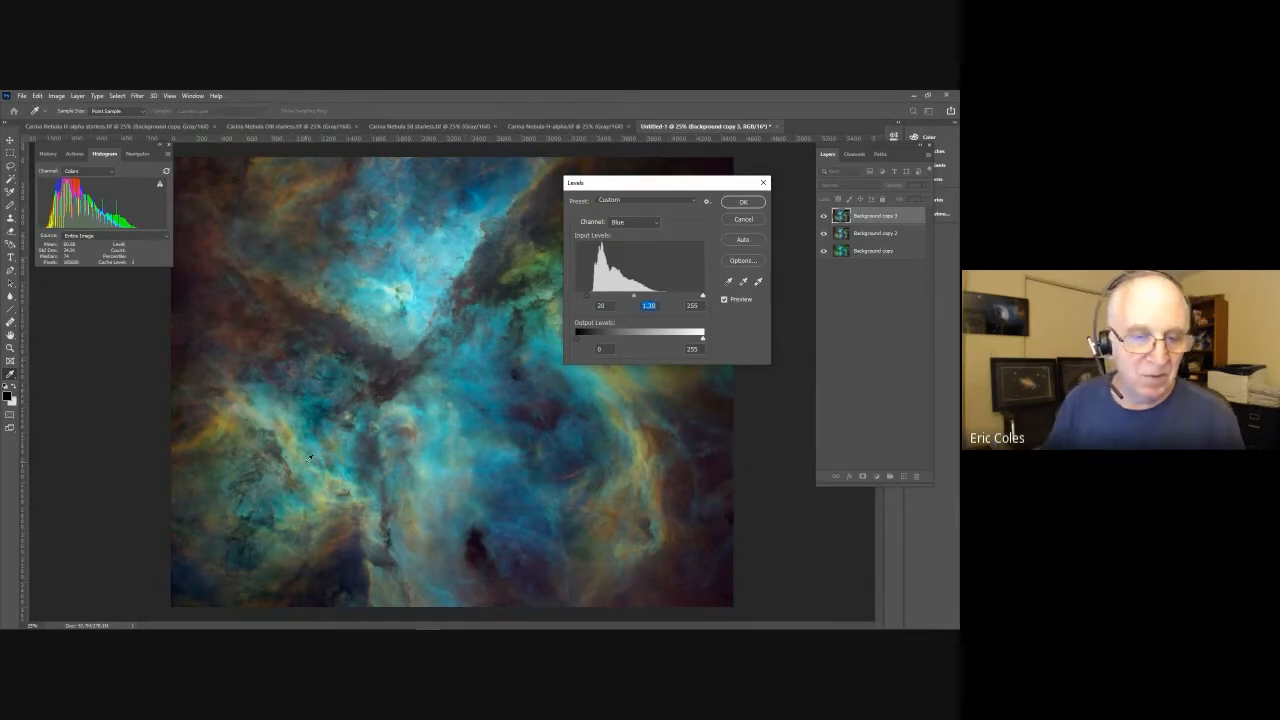
left_click(724, 300)
left_click(724, 300)
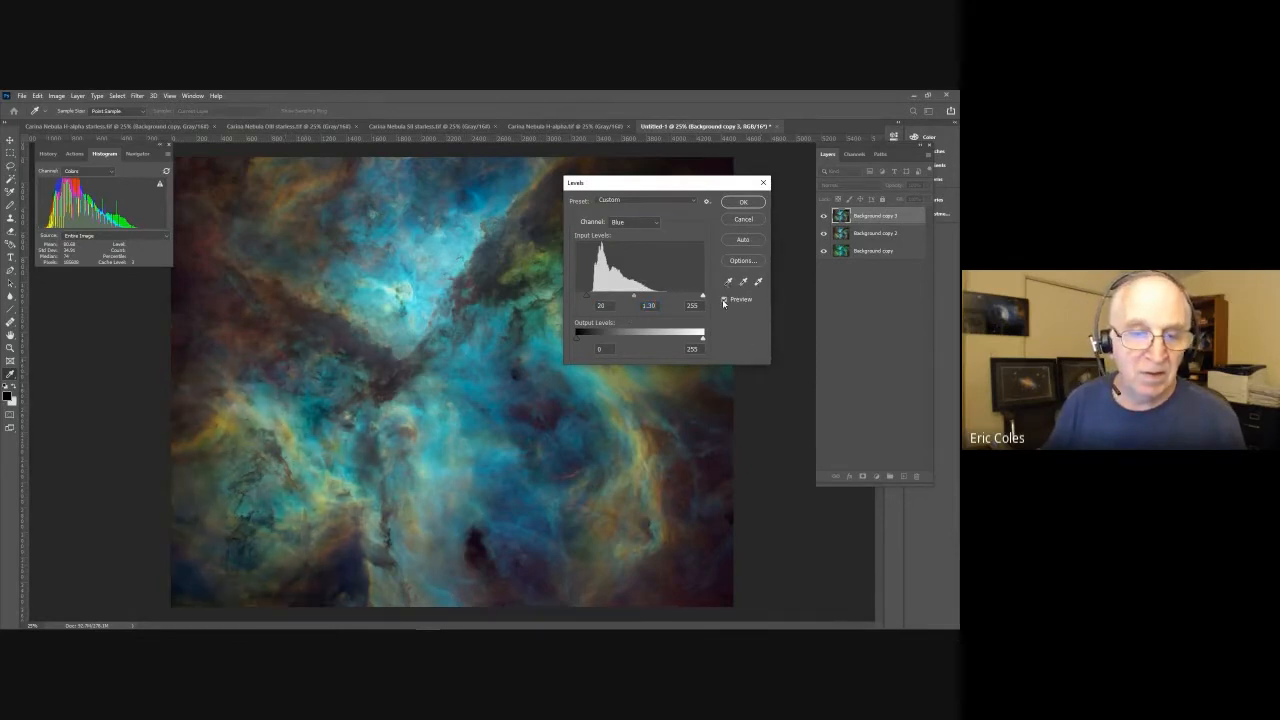
left_click(743, 202)
Step: Duplicate the Background copy 3 layer and lasso the bright blue nebula region at the image's upper centre
left_click_drag(914, 218, 903, 476)
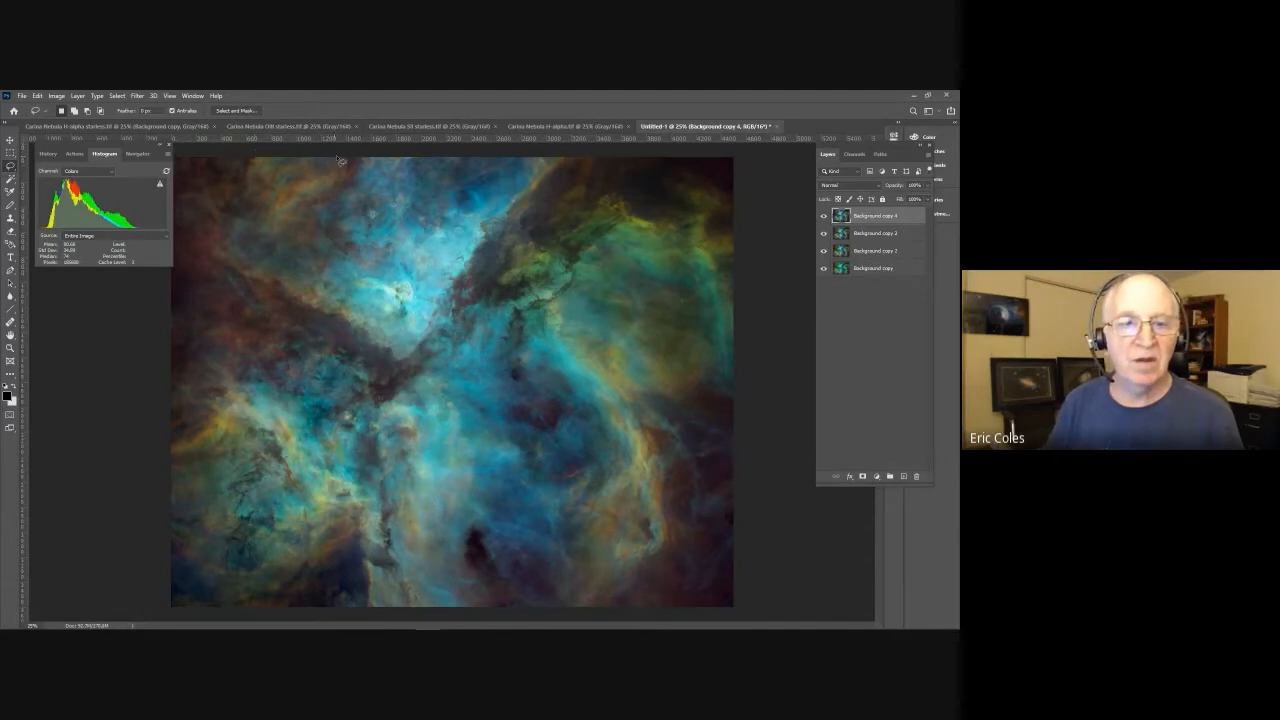
mouse_move(354, 157)
left_mouse_down()
mouse_move(305, 285)
mouse_move(338, 340)
mouse_move(382, 351)
mouse_move(520, 234)
mouse_move(568, 158)
mouse_move(350, 154)
left_mouse_up()
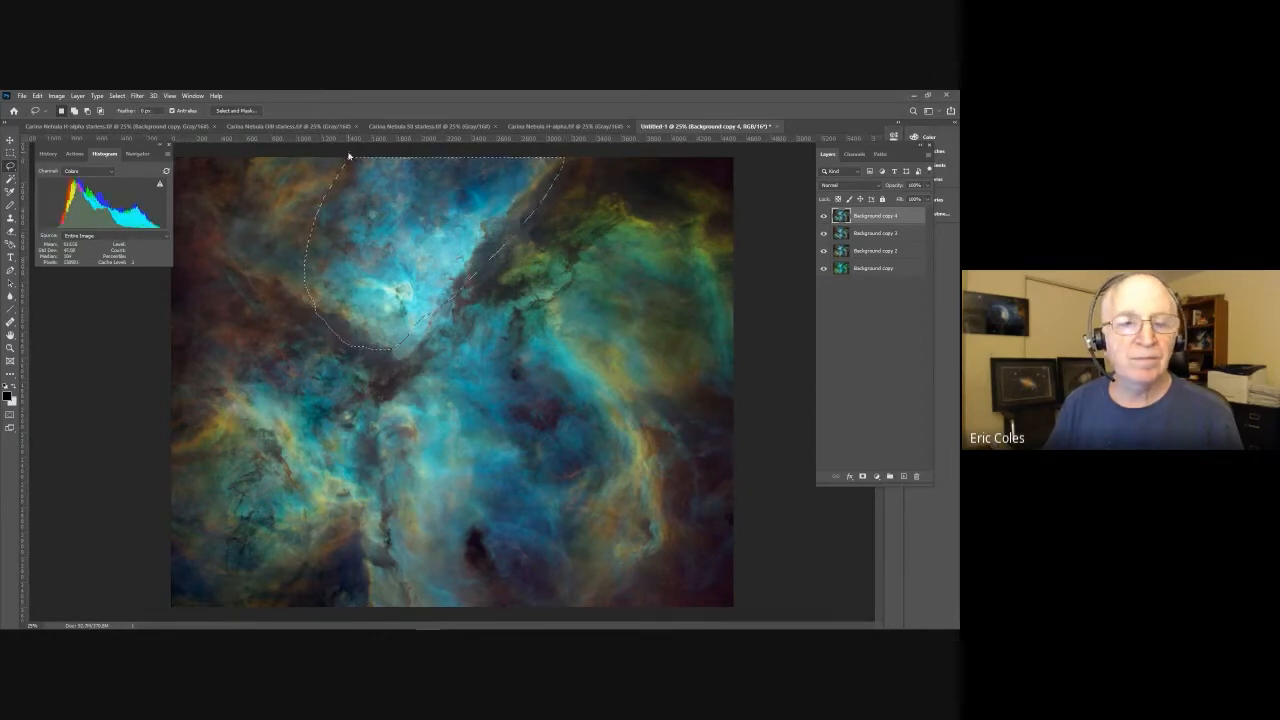
Step: Feather the lassoed upper-centre selection with the preset radius and hide its outline
left_click(117, 97)
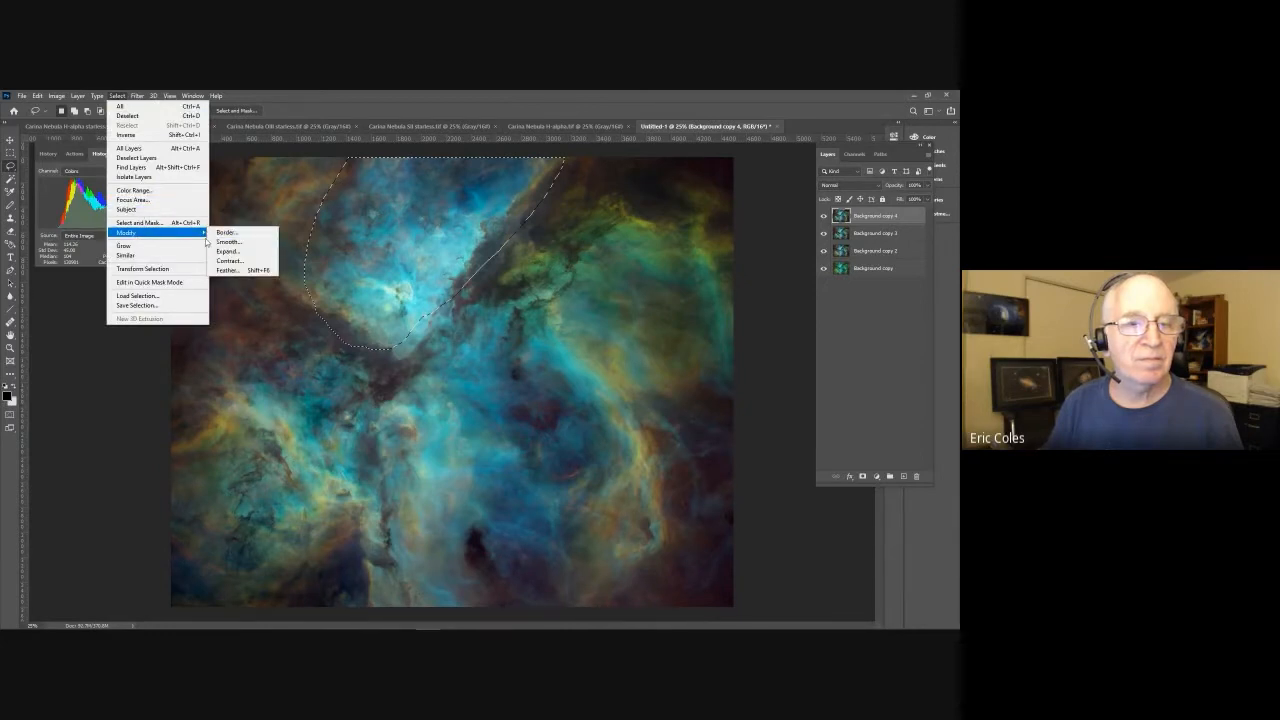
mouse_move(207, 233)
left_click(235, 271)
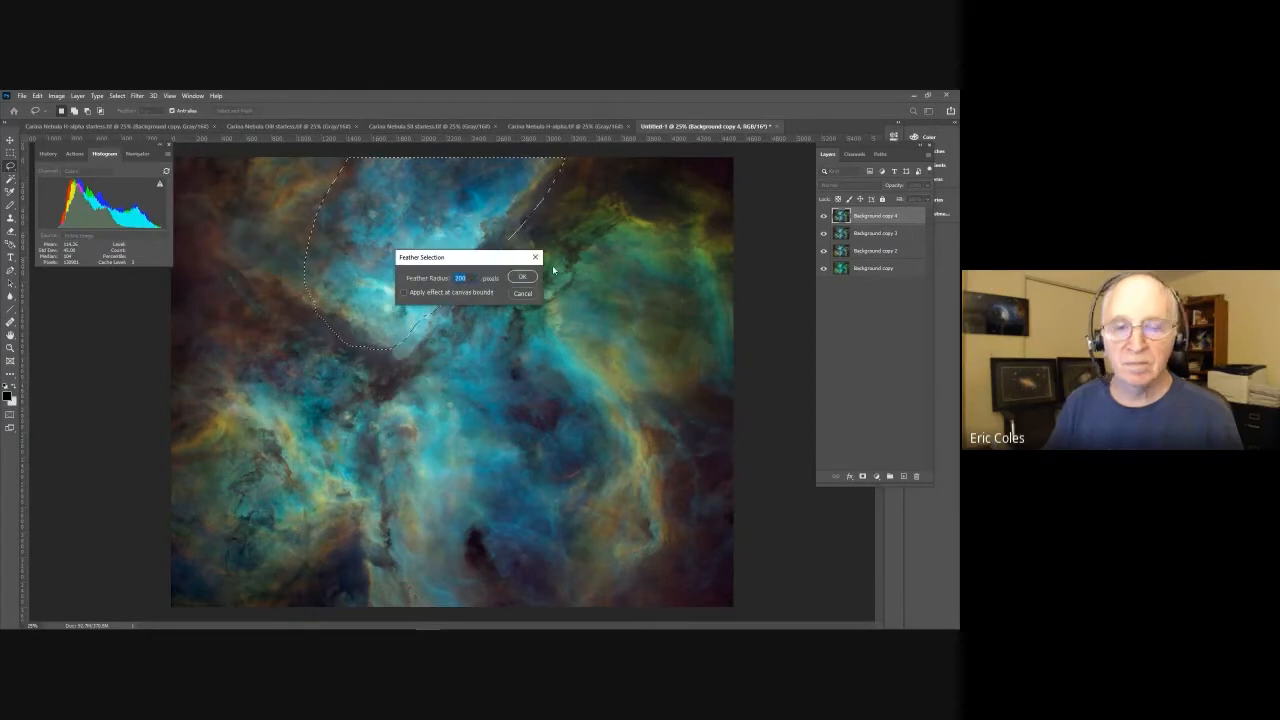
key("Return")
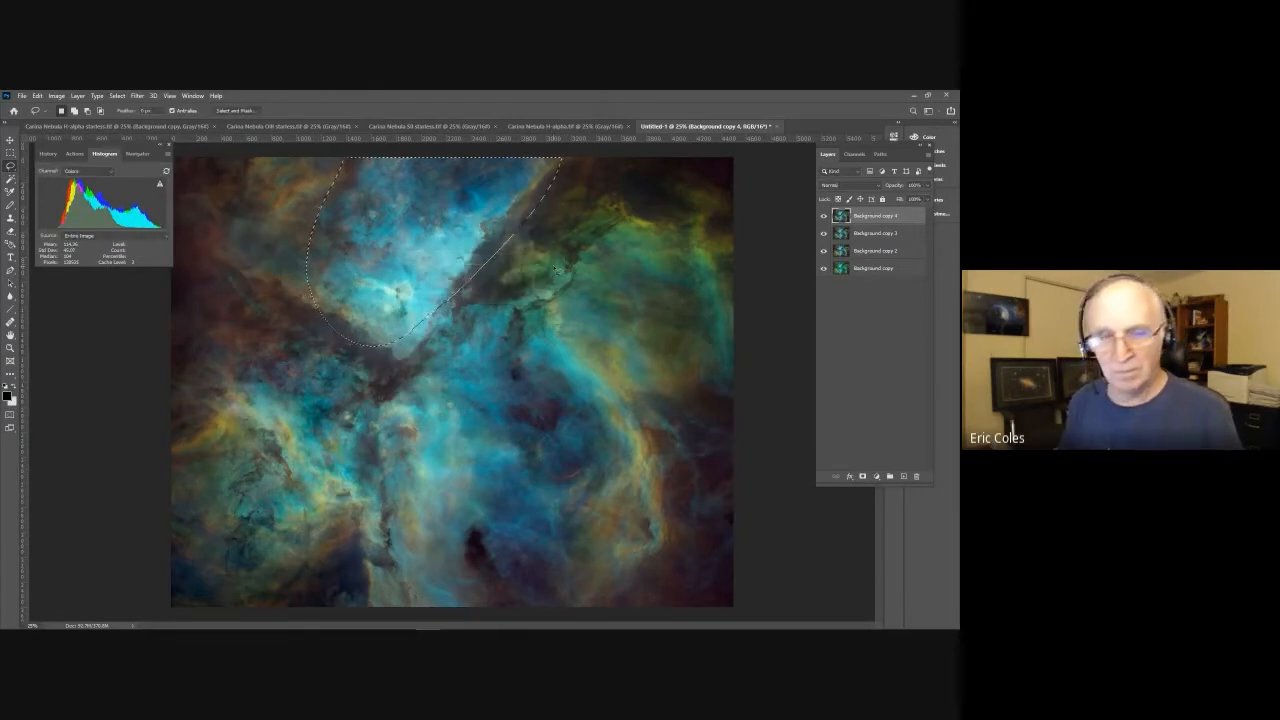
key("ctrl+h")
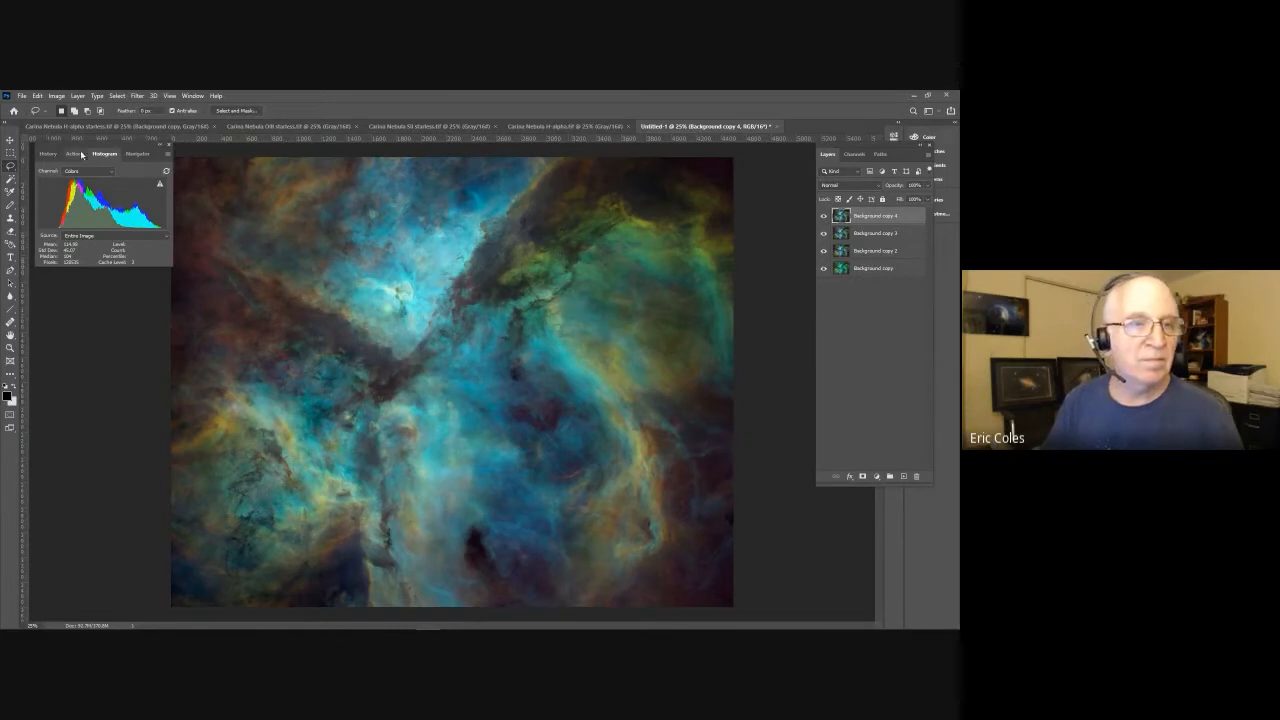
Step: Start a Levels adjustment on the upper-centre selection and set the Red channel's black input to 27 and midtone to 1.47
left_click(58, 96)
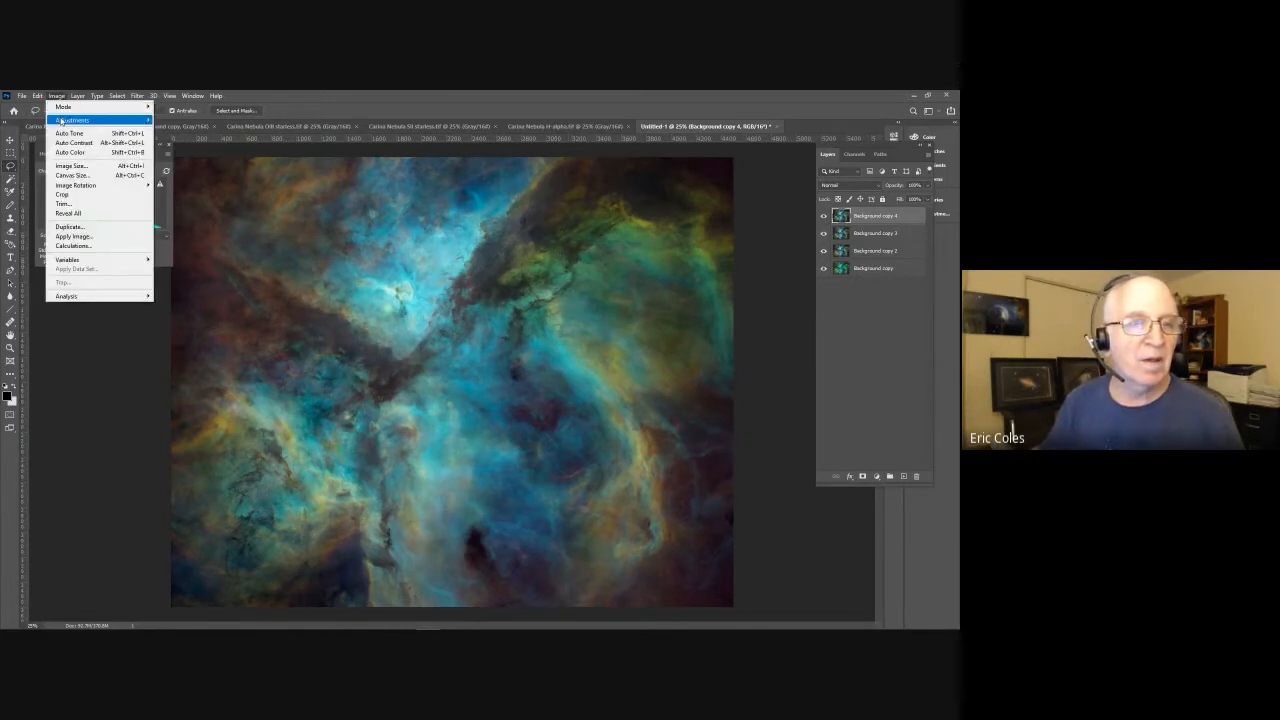
mouse_move(110, 119)
left_click(168, 129)
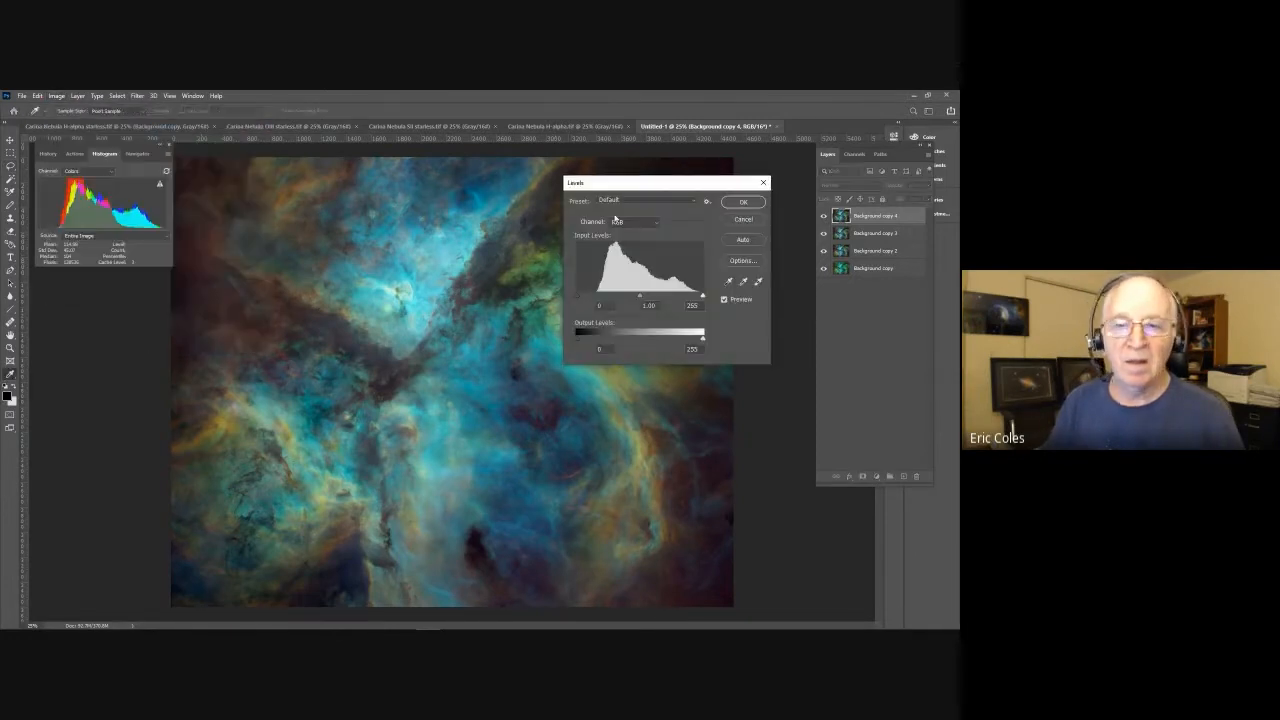
left_click(636, 221)
left_click(630, 236)
left_click_drag(577, 297, 631, 301)
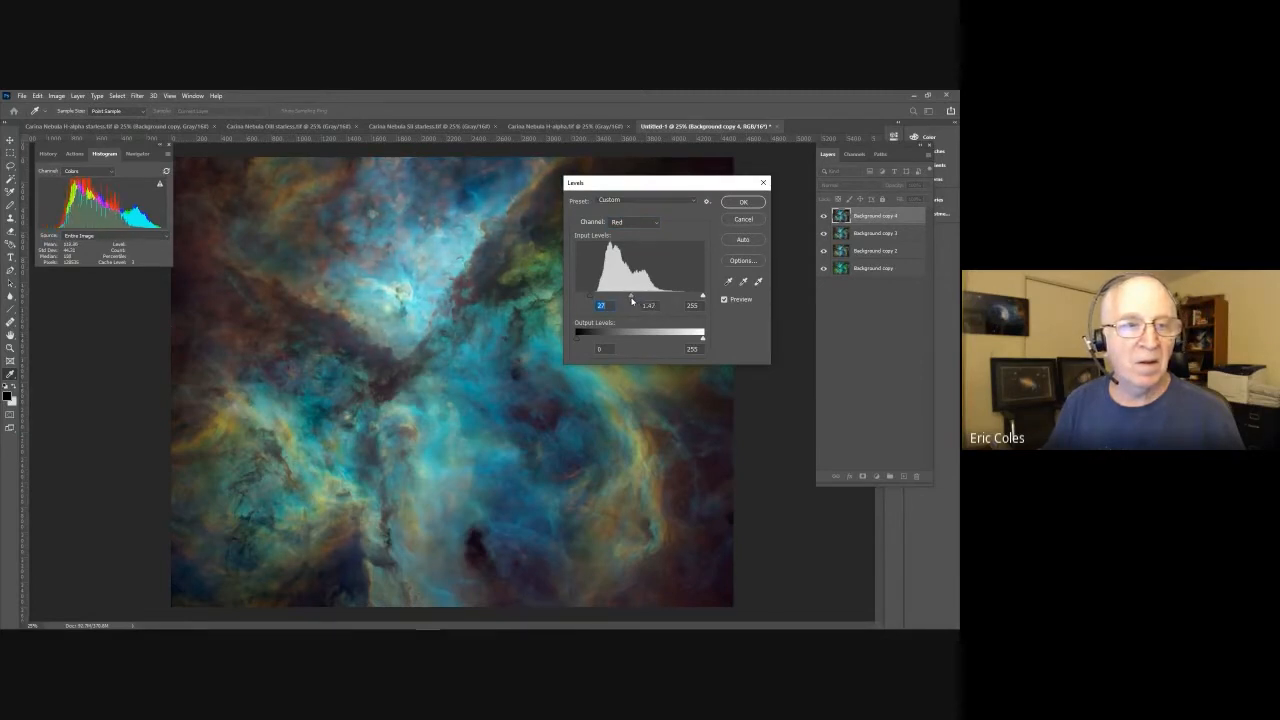
Step: Raise the Green channel's black input and set its midtone to 1.42 in the Levels adjustment
left_click(654, 222)
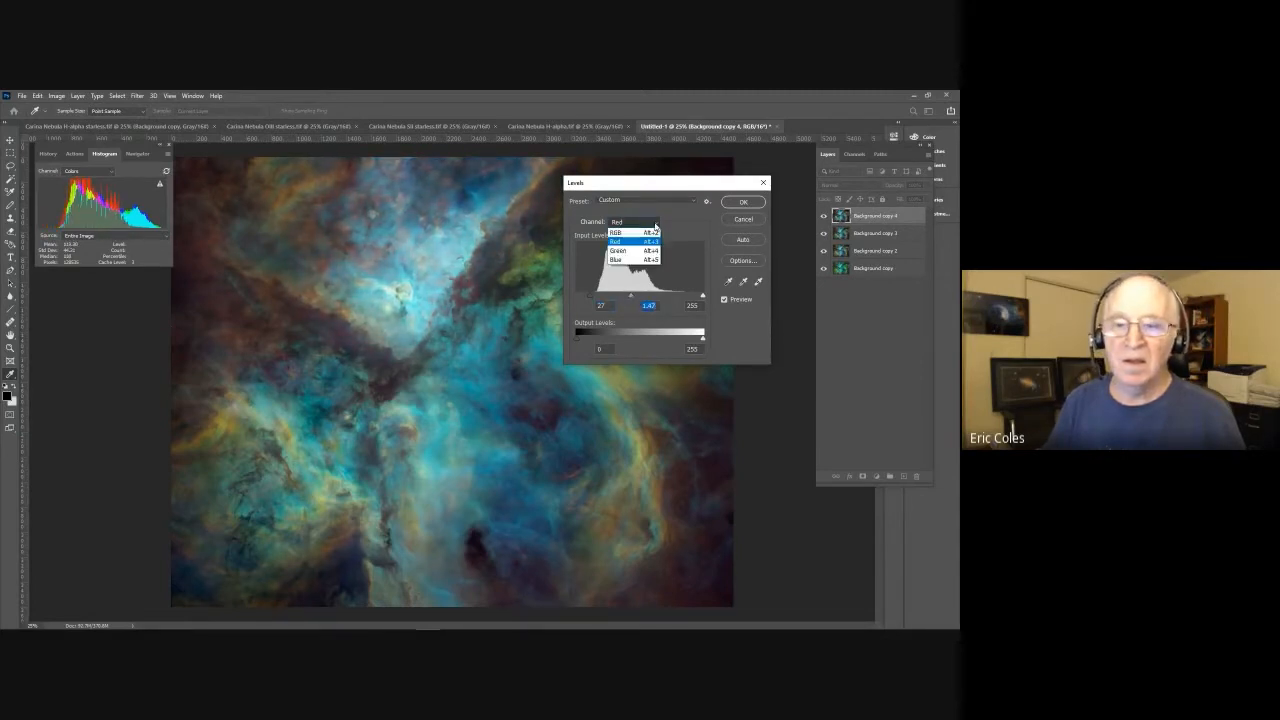
left_click(630, 250)
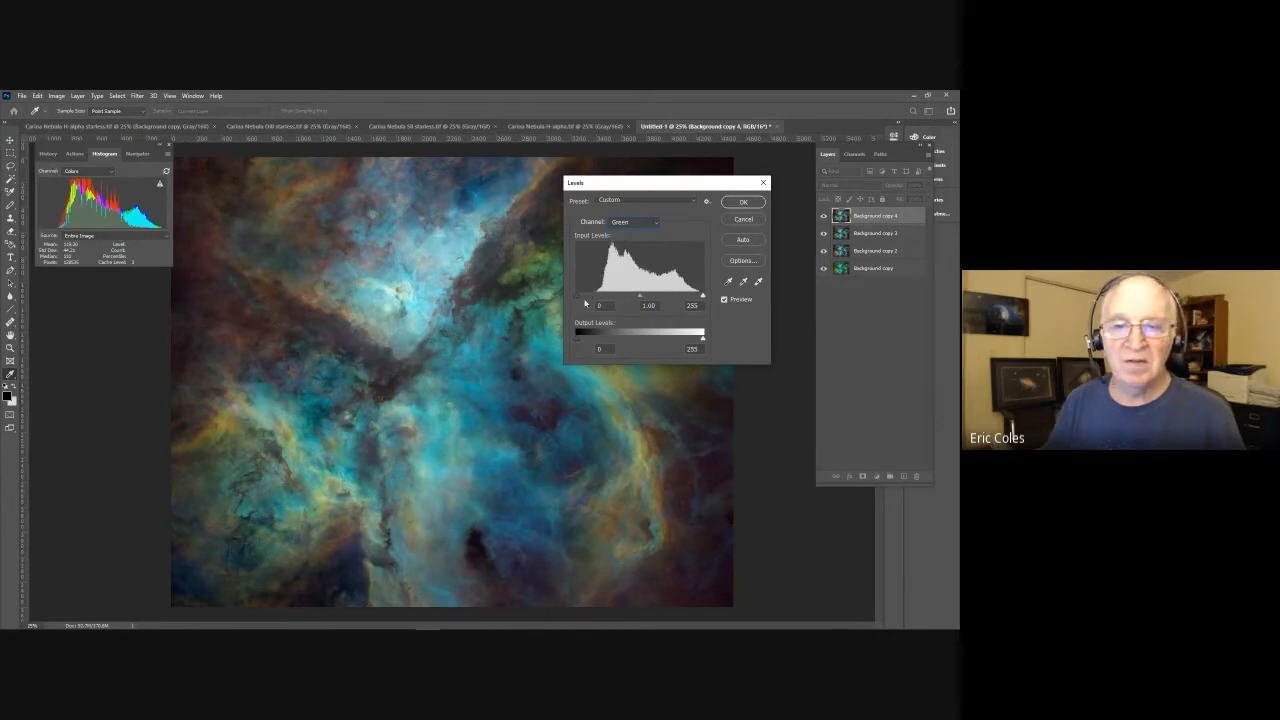
left_click_drag(575, 297, 634, 299)
Step: Set the Blue channel's black input to 34 and midtone to 1.13, compare with the original, and apply the Levels adjustment
left_click(654, 222)
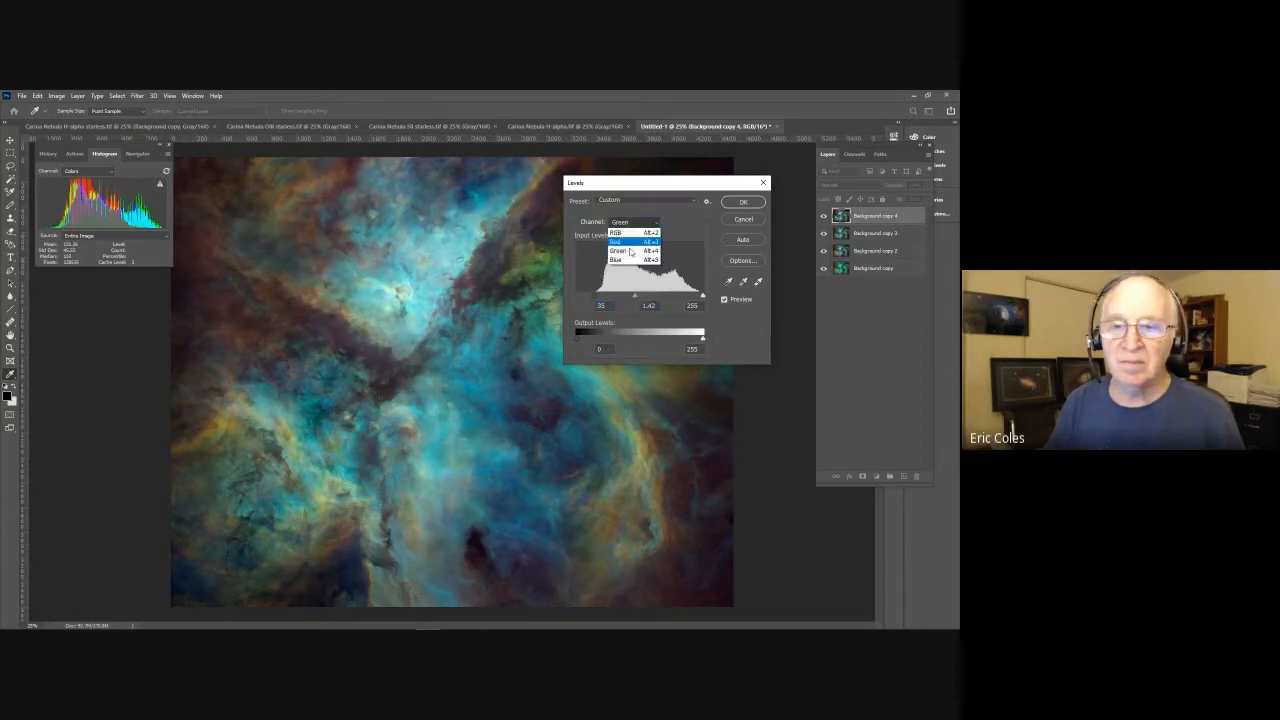
left_click(618, 260)
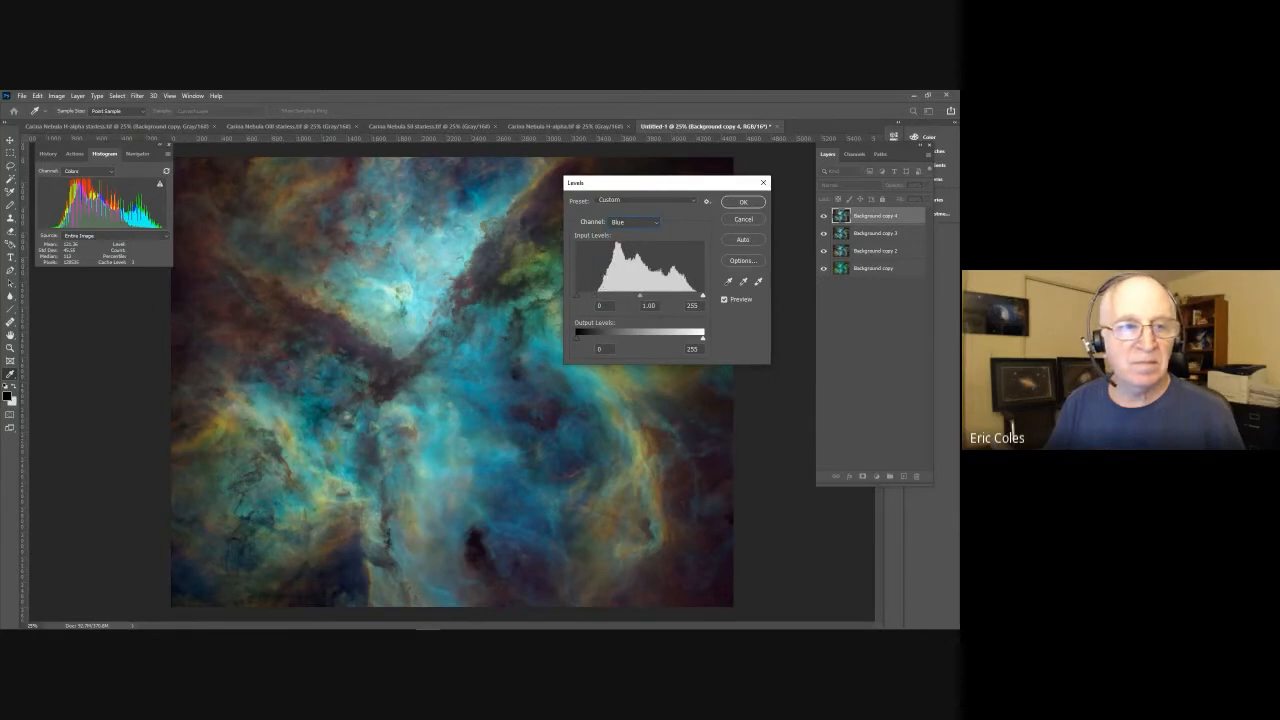
left_click_drag(577, 297, 644, 297)
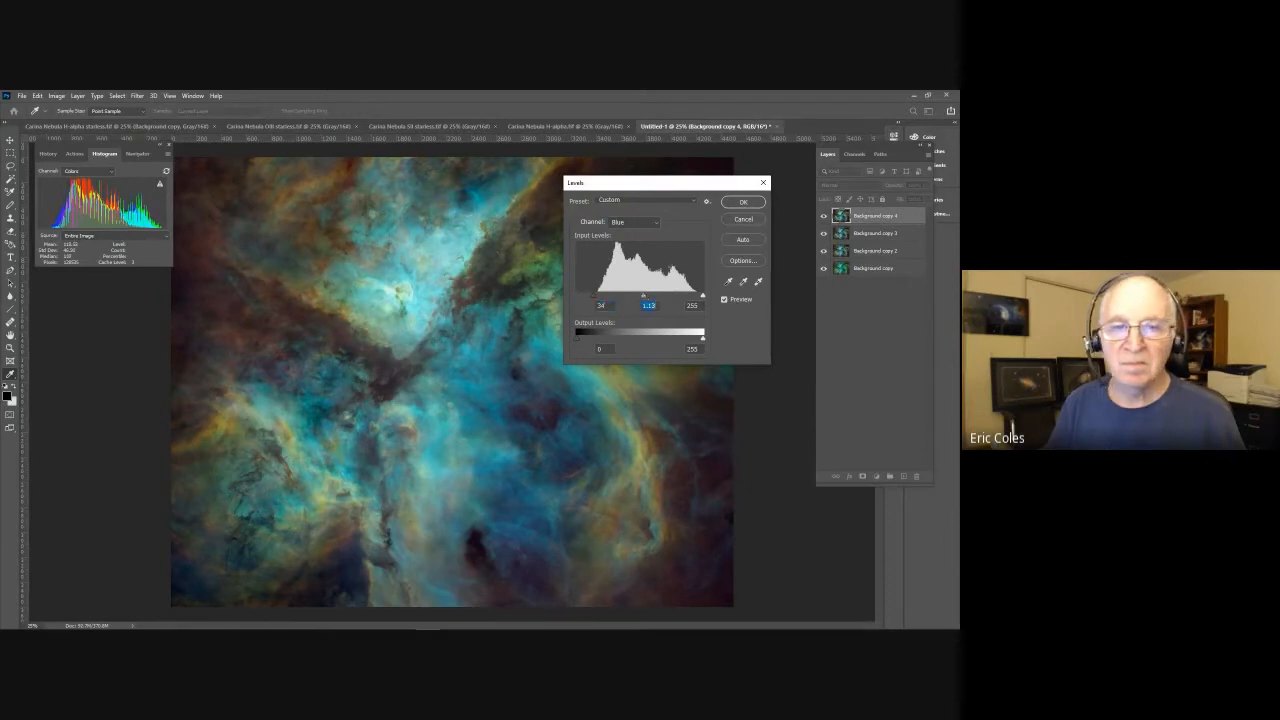
left_click(724, 299)
left_click(724, 299)
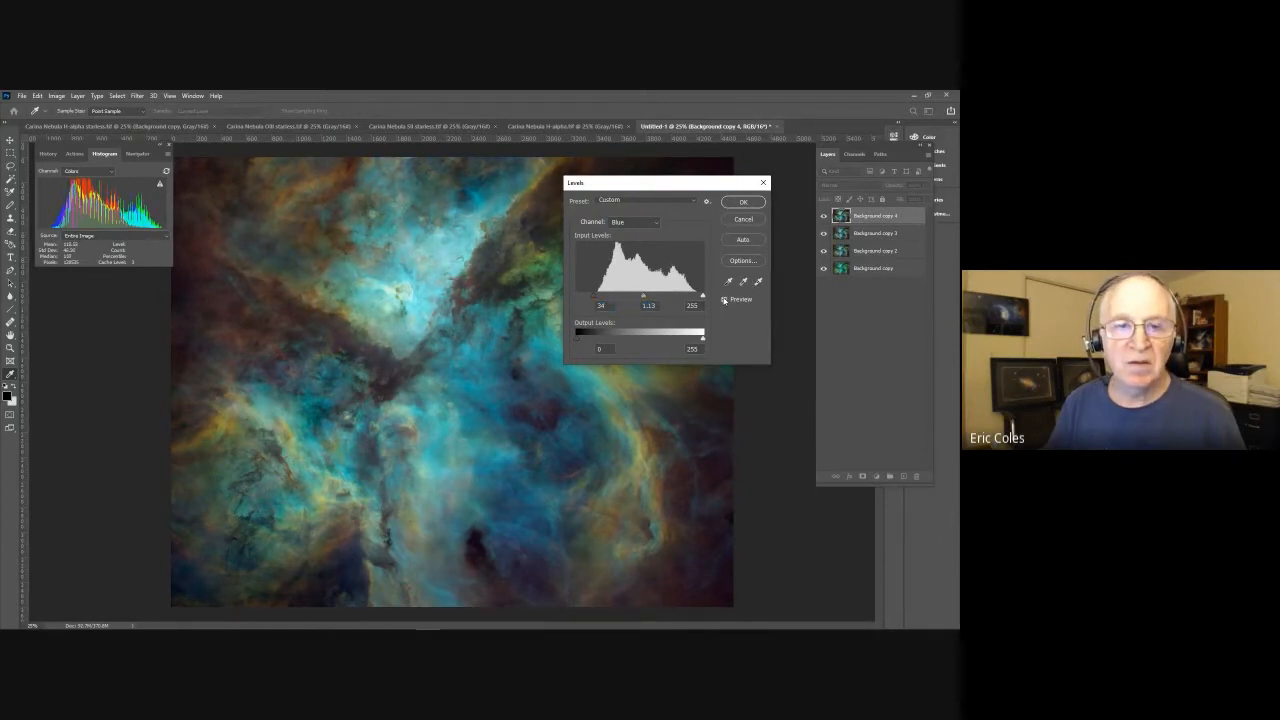
left_click(743, 201)
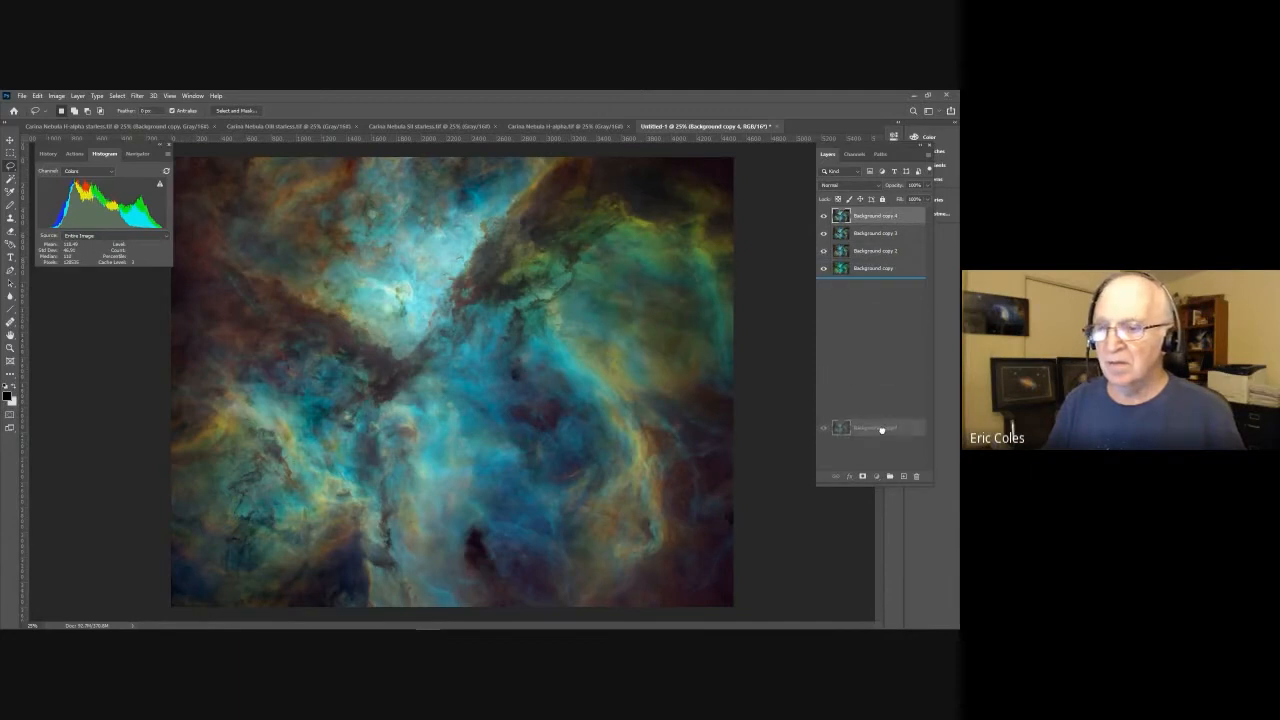
Step: Duplicate the Background copy 4 layer and lasso the large blue and green nebula region across the image's centre and right side
left_click_drag(905, 477, 905, 477)
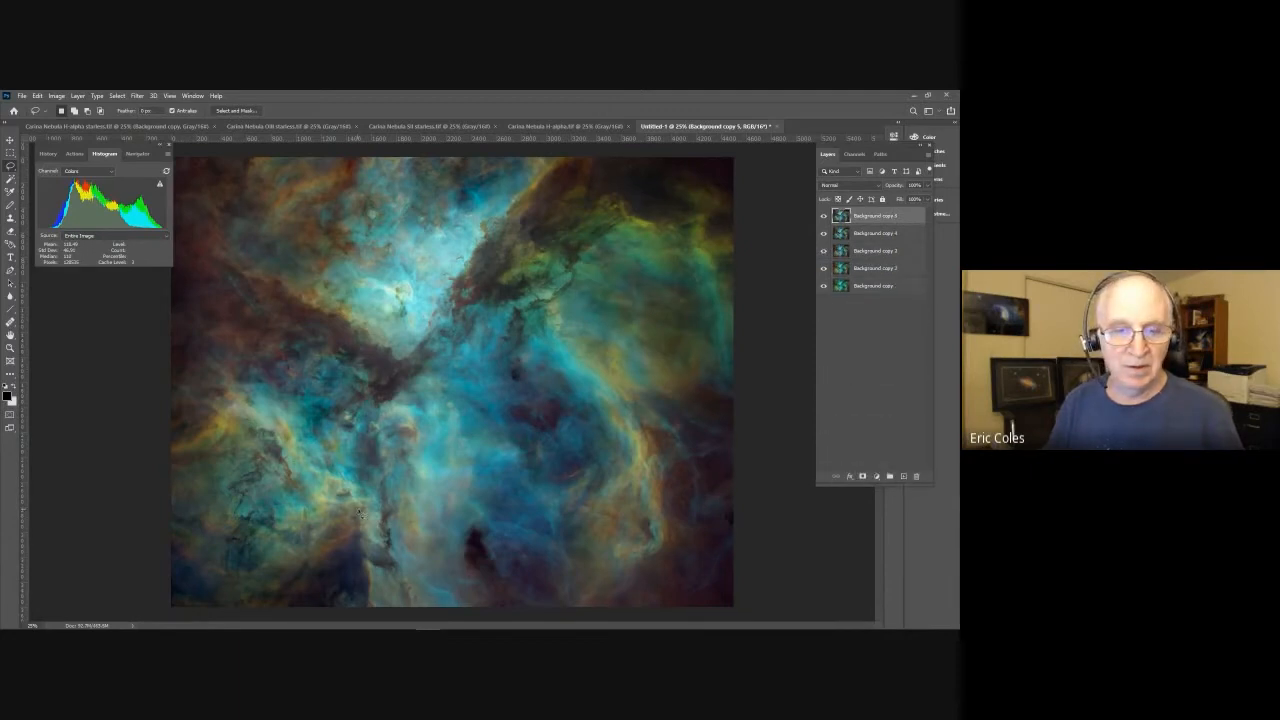
mouse_move(365, 476)
left_mouse_down()
mouse_move(368, 398)
mouse_move(408, 378)
mouse_move(508, 270)
mouse_move(595, 213)
mouse_move(665, 200)
mouse_move(753, 316)
mouse_move(760, 408)
mouse_move(665, 463)
mouse_move(637, 582)
mouse_move(595, 608)
mouse_move(552, 628)
mouse_move(375, 617)
mouse_move(353, 577)
mouse_move(358, 528)
left_mouse_up()
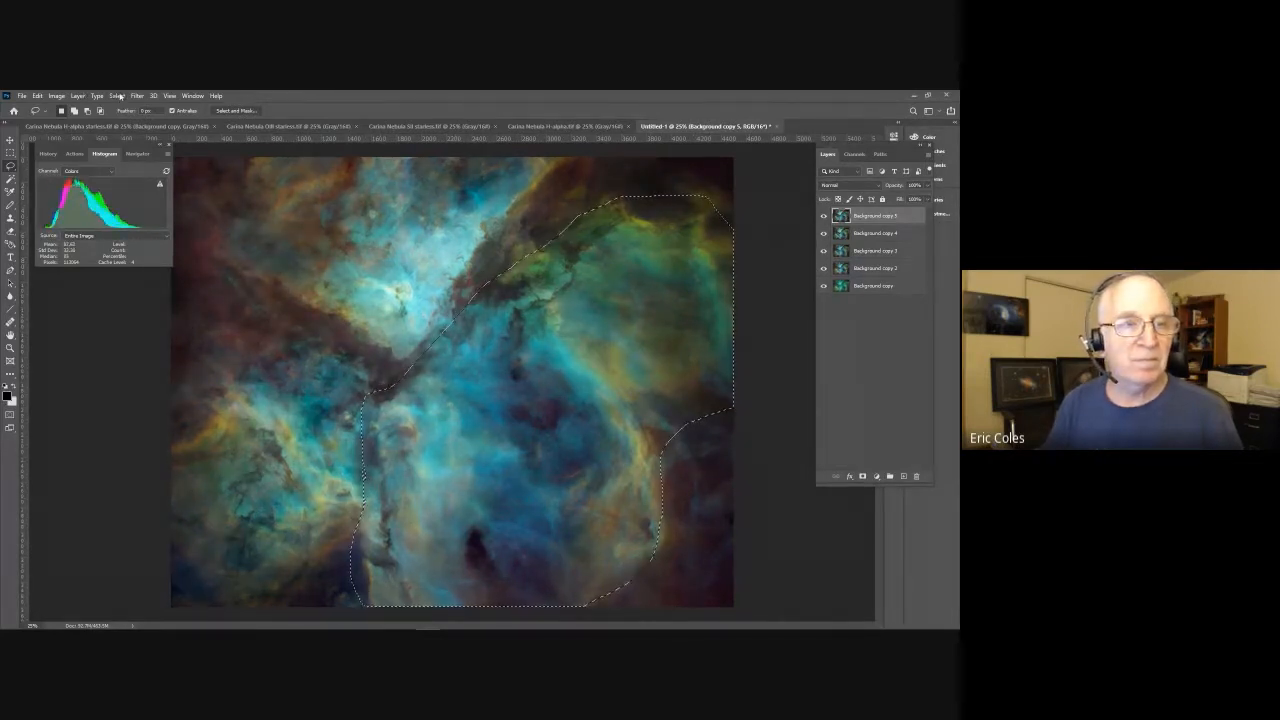
Step: Feather the large centre-right selection by 150 pixels and hide its outline
left_click(117, 95)
mouse_move(127, 234)
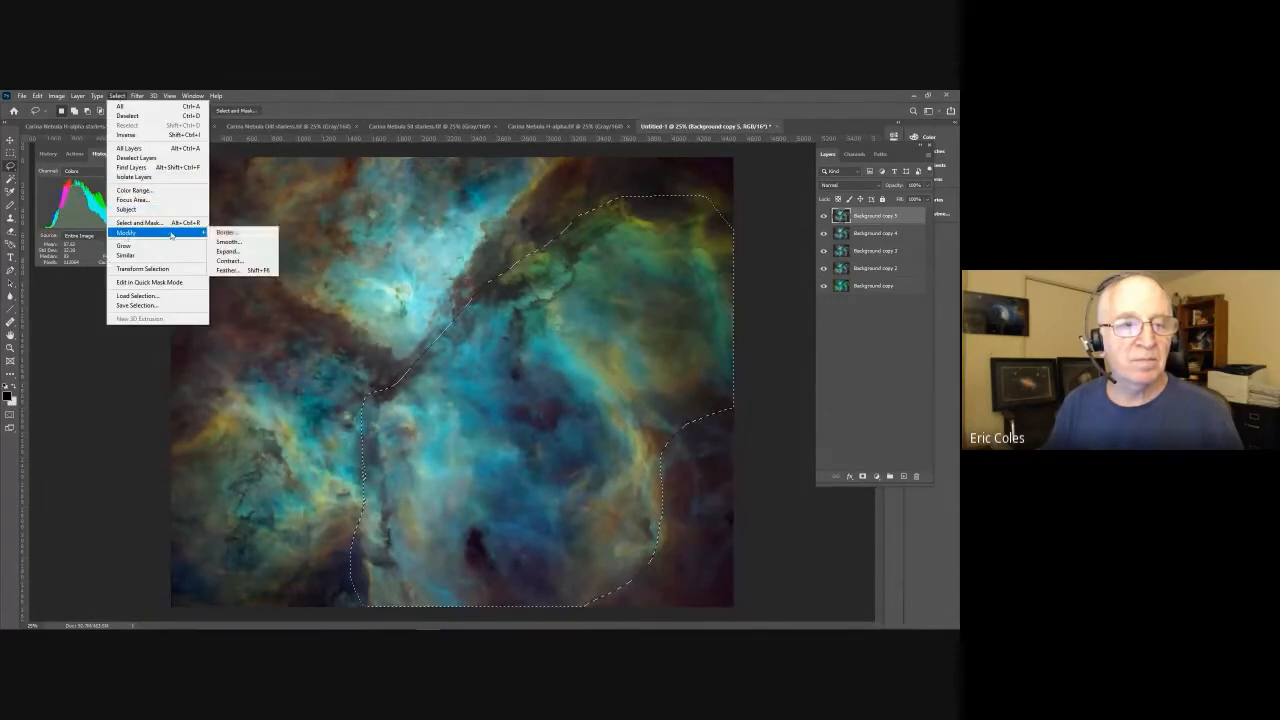
left_click(226, 270)
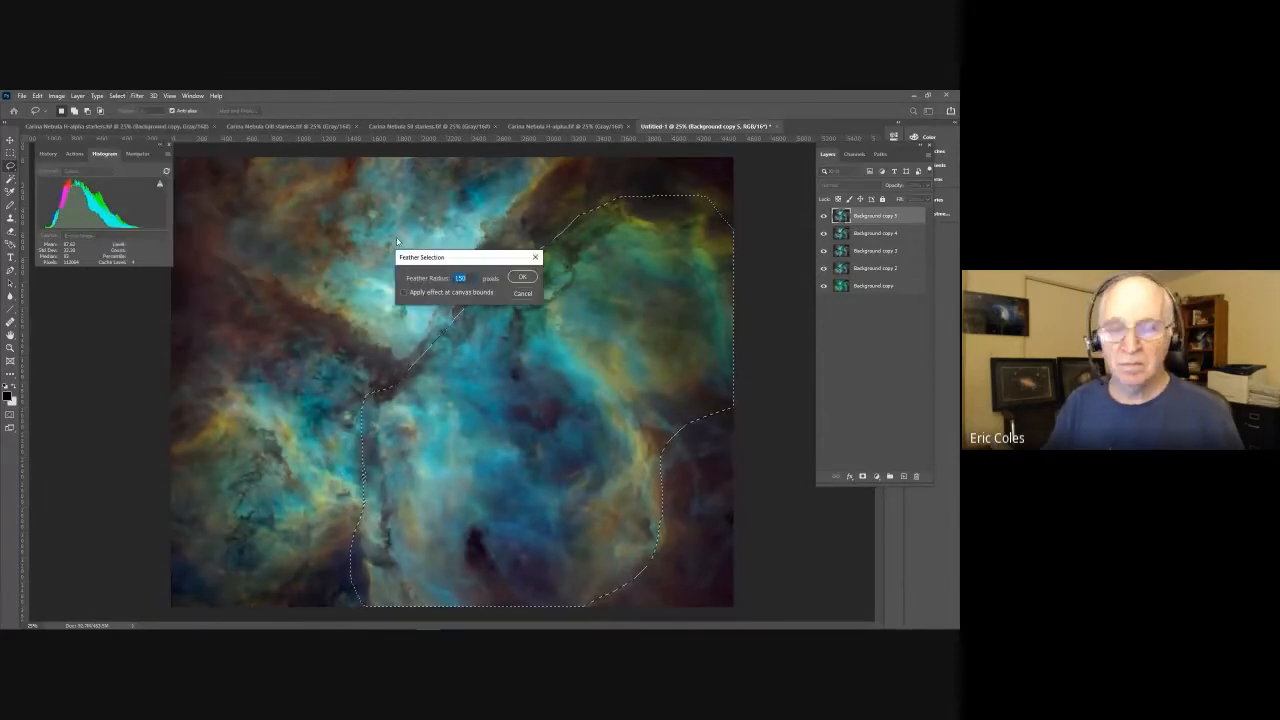
key("Return")
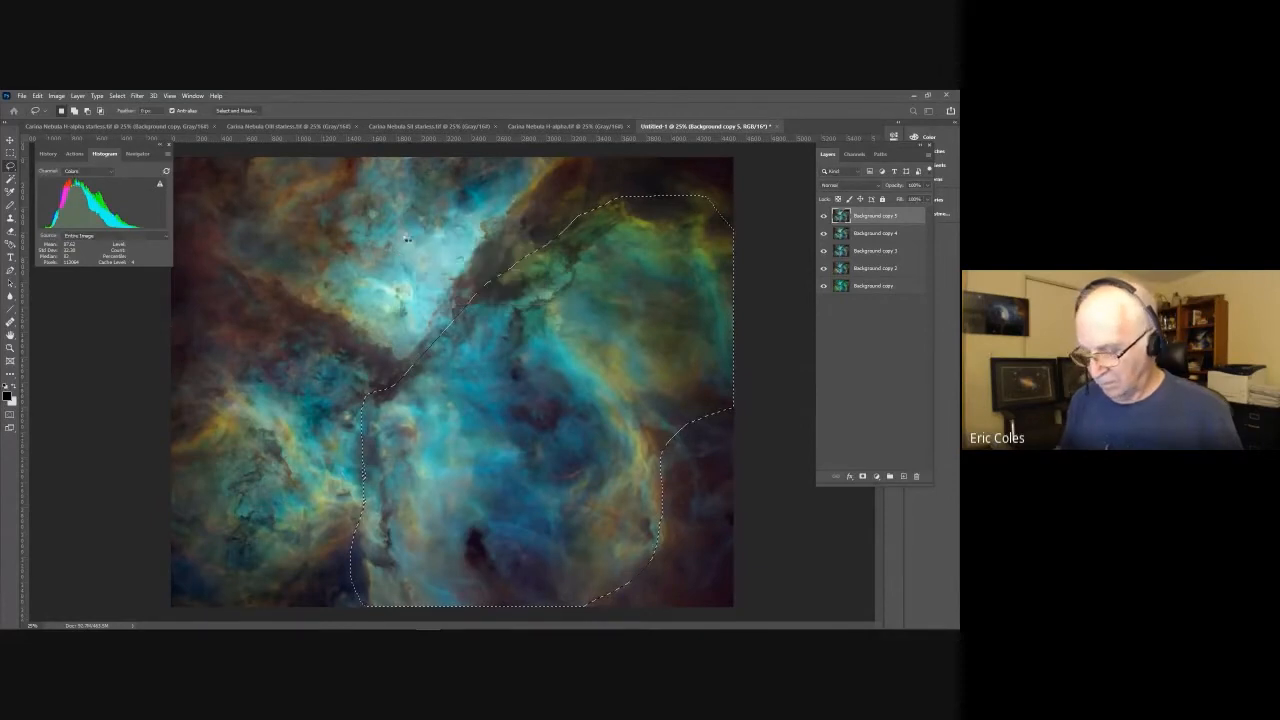
key("ctrl+d")
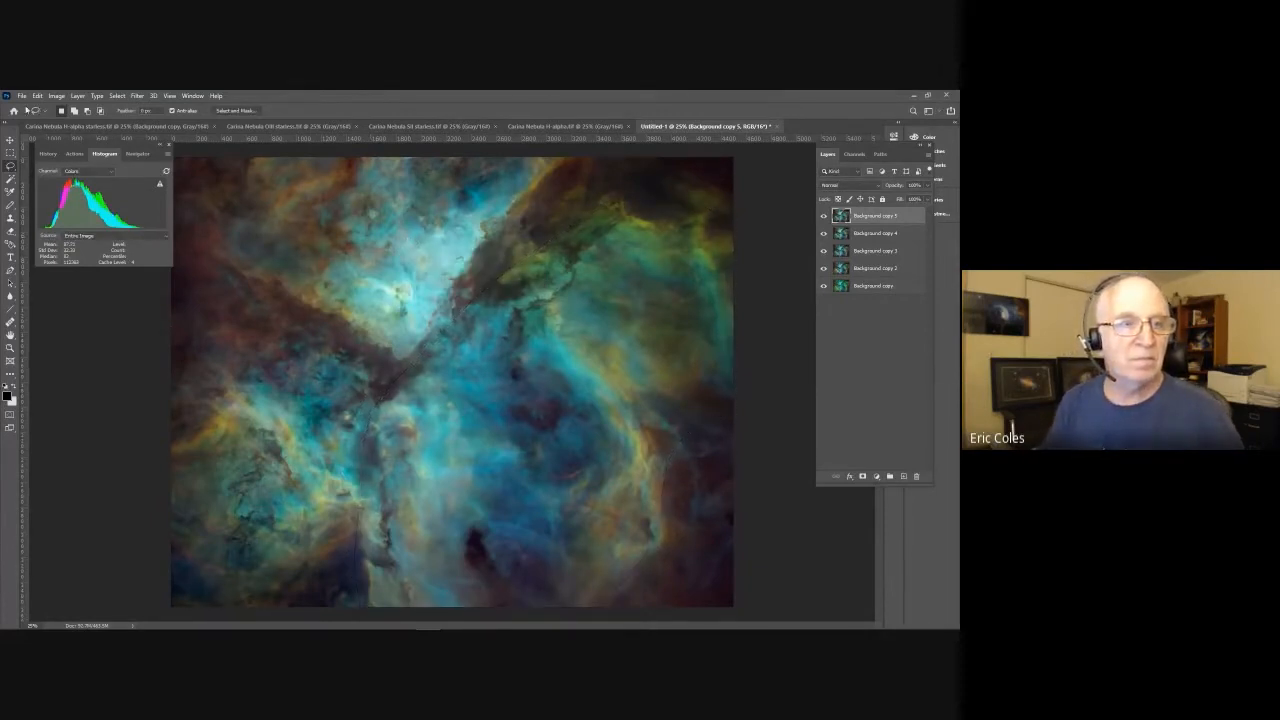
Step: Set the Red channel's black input to 12 and midtone to 1.26 in a Levels adjustment of the feathered centre-right region
left_click(57, 96)
mouse_move(74, 120)
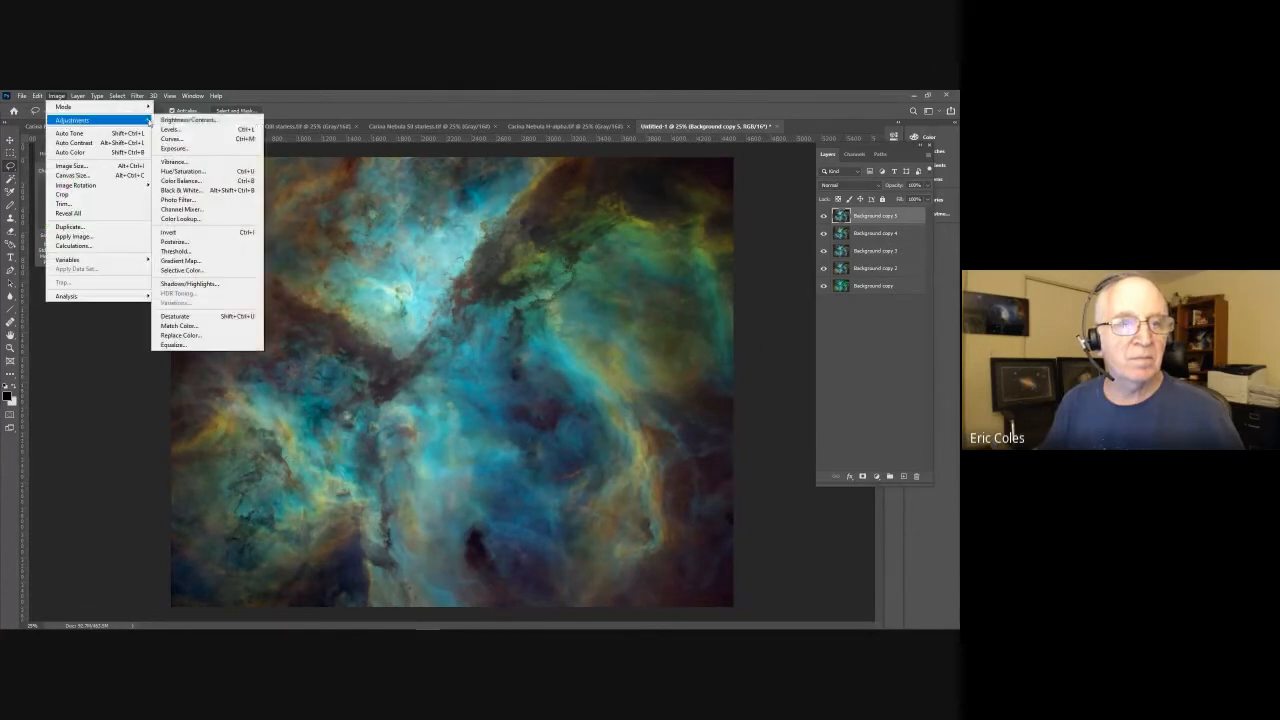
left_click(174, 129)
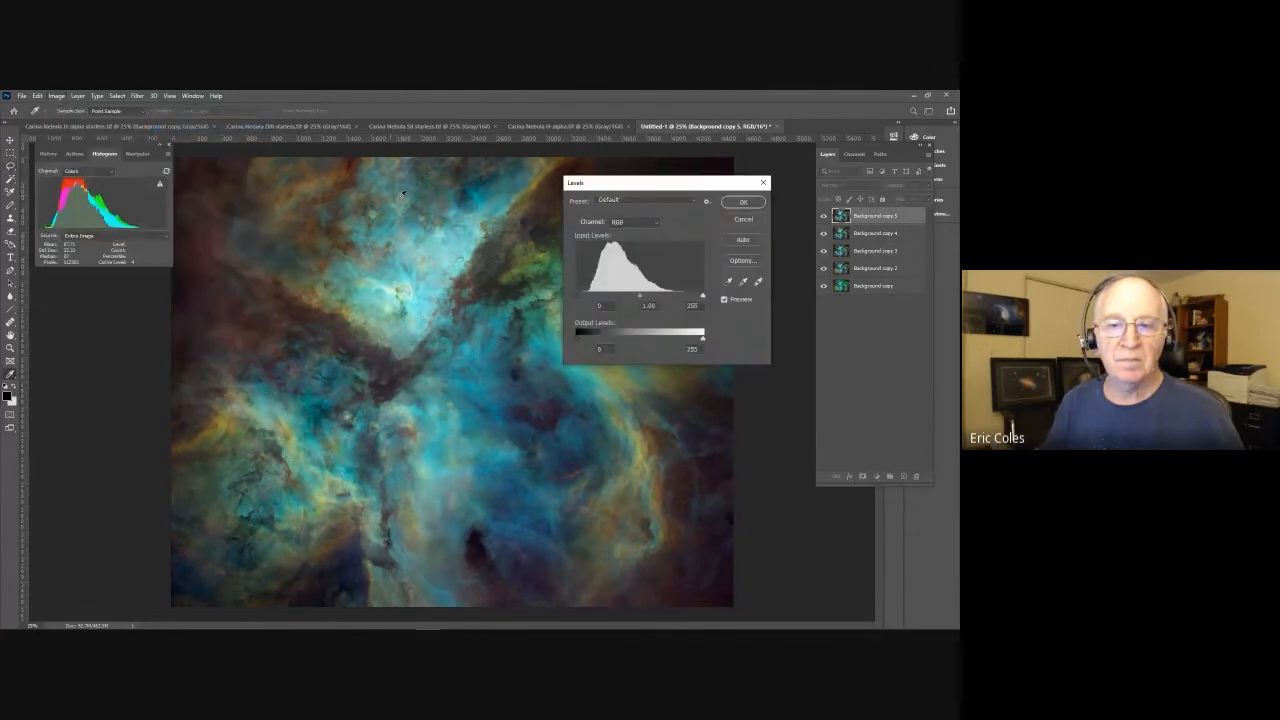
left_click(612, 224)
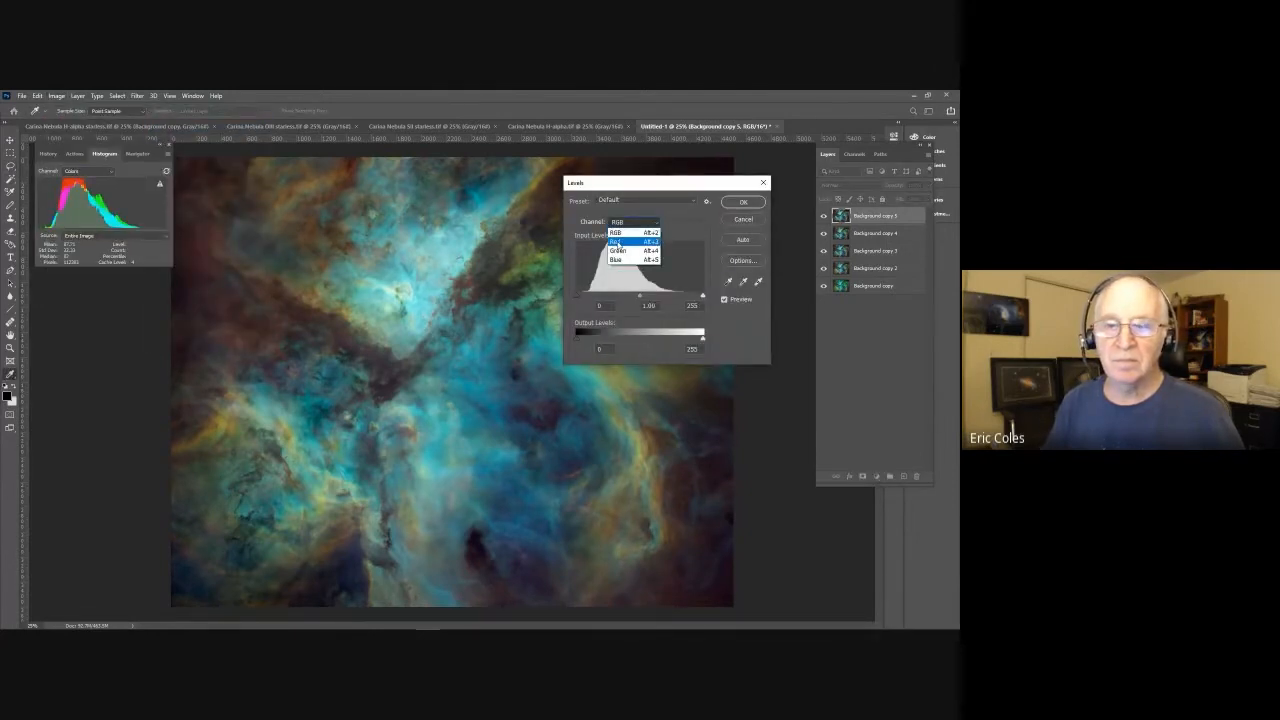
left_click(617, 242)
left_click_drag(577, 297, 622, 297)
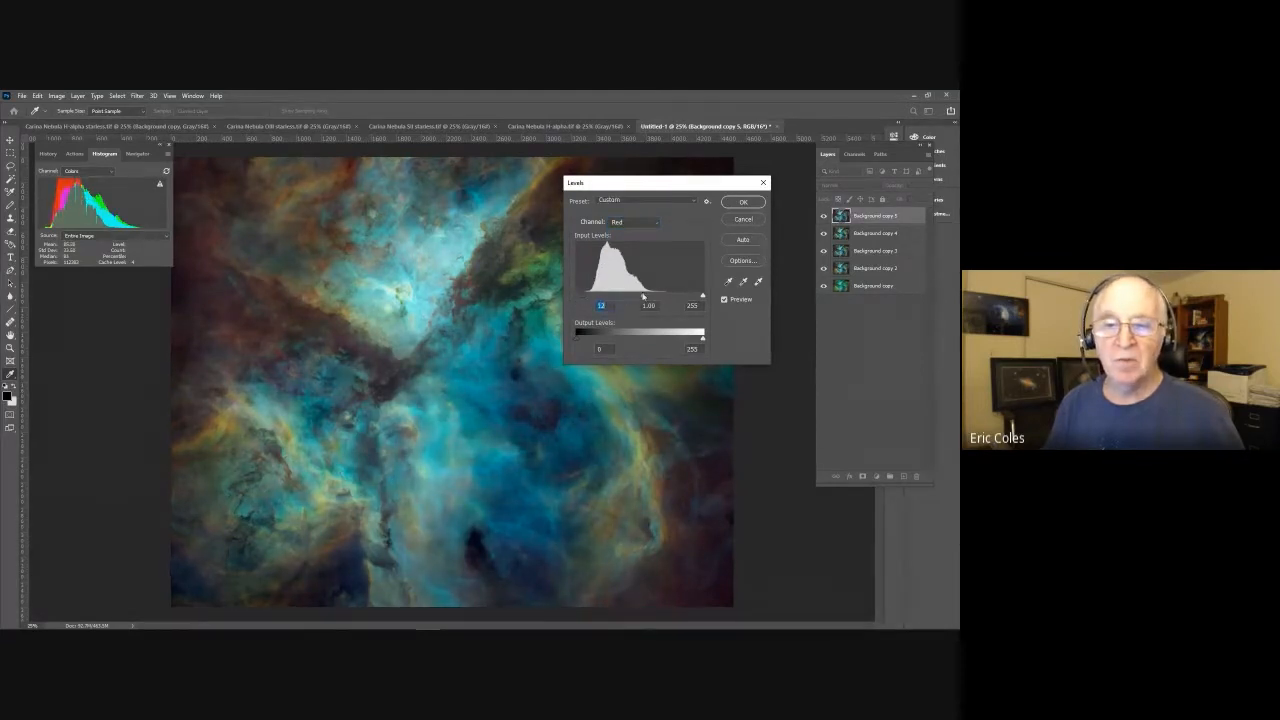
left_click_drag(642, 296, 632, 296)
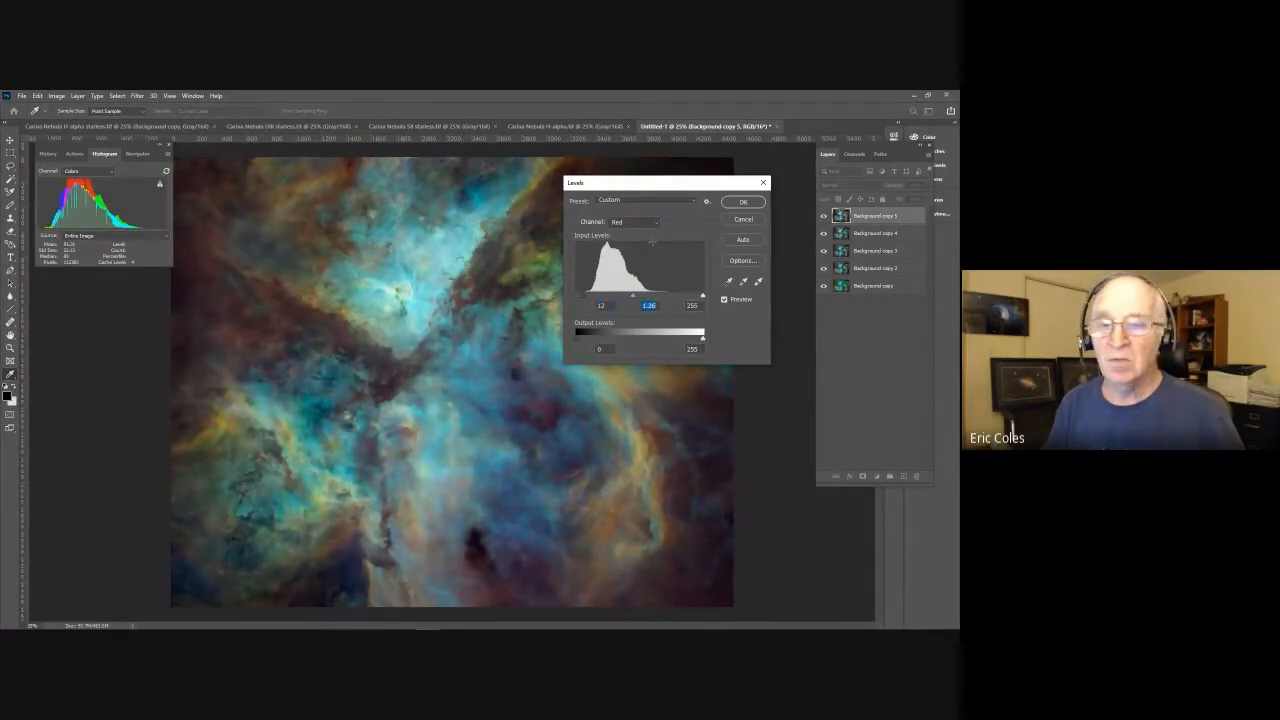
Step: Set the Blue channel's black input to 16 and midtone to 1.19, then apply the Levels adjustment
left_click(655, 223)
left_click(628, 250)
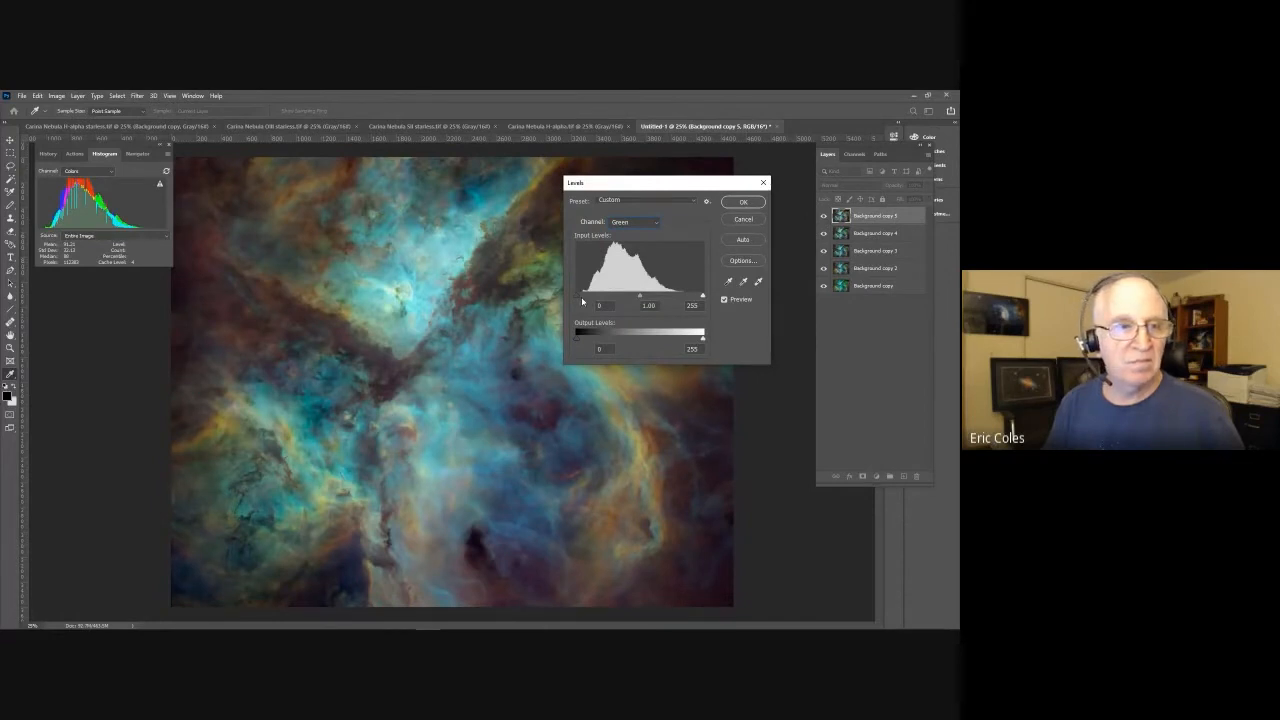
left_click(656, 223)
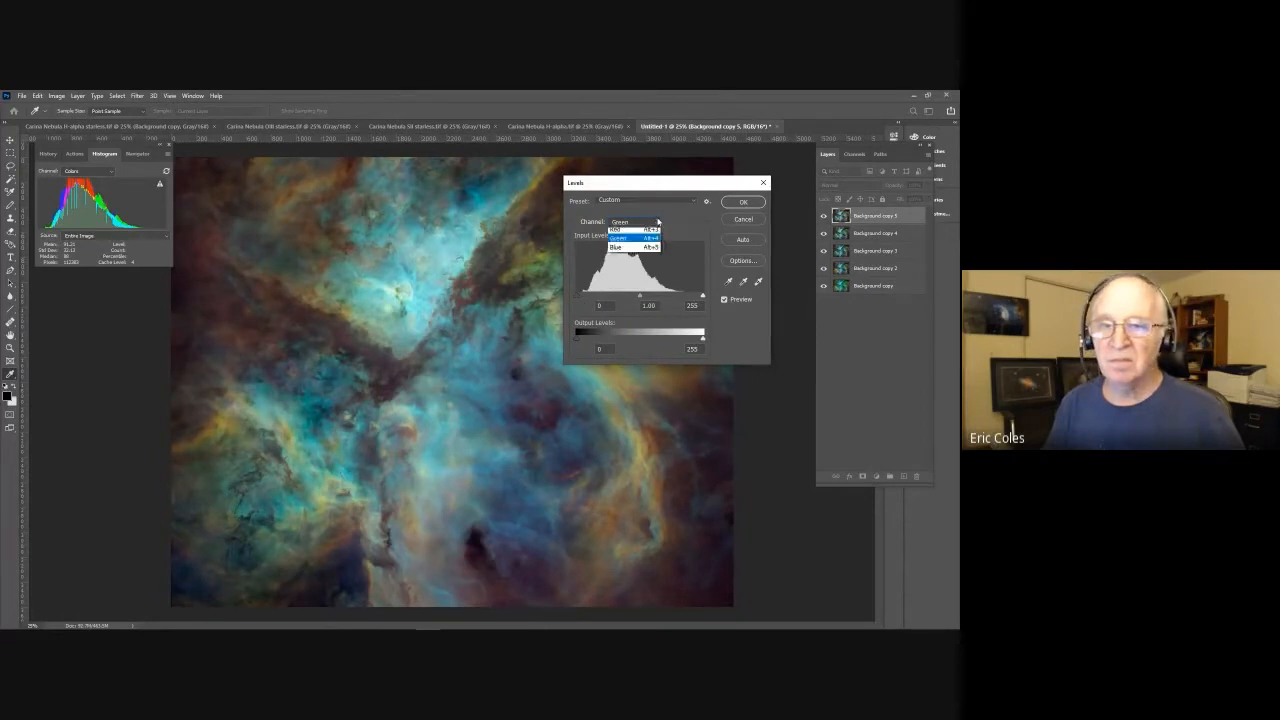
left_click(625, 260)
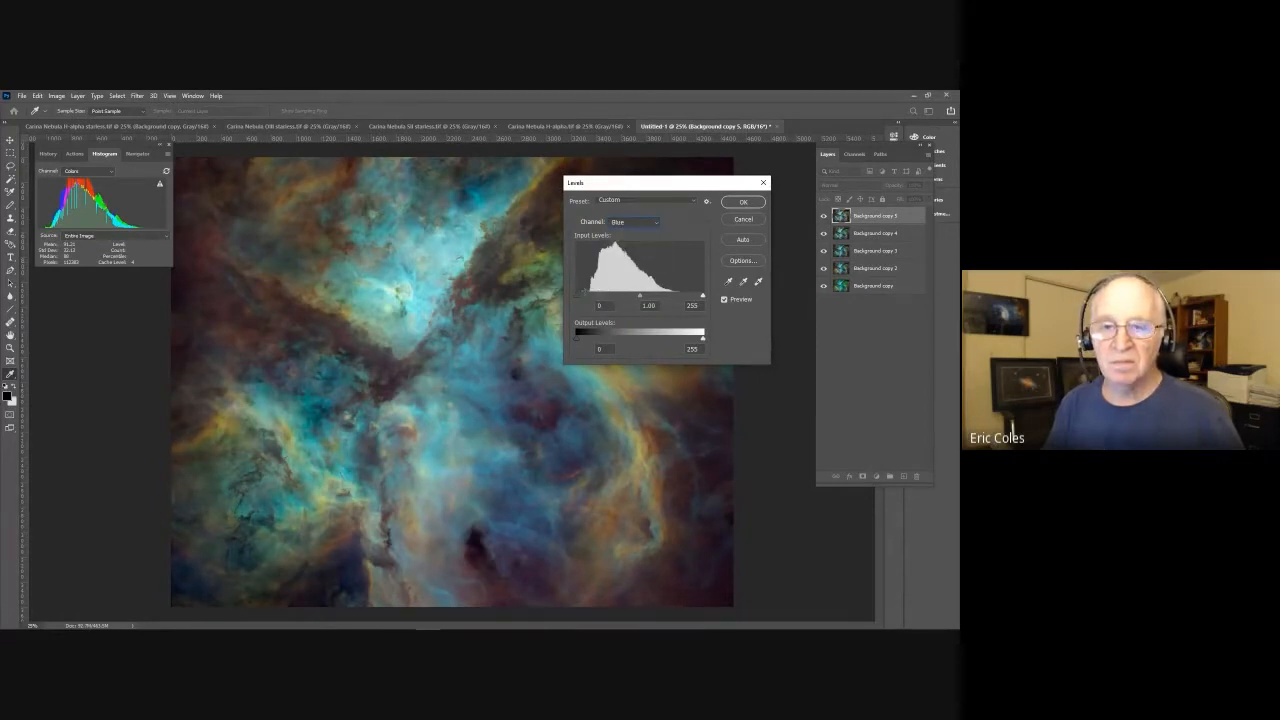
left_click_drag(582, 298, 636, 298)
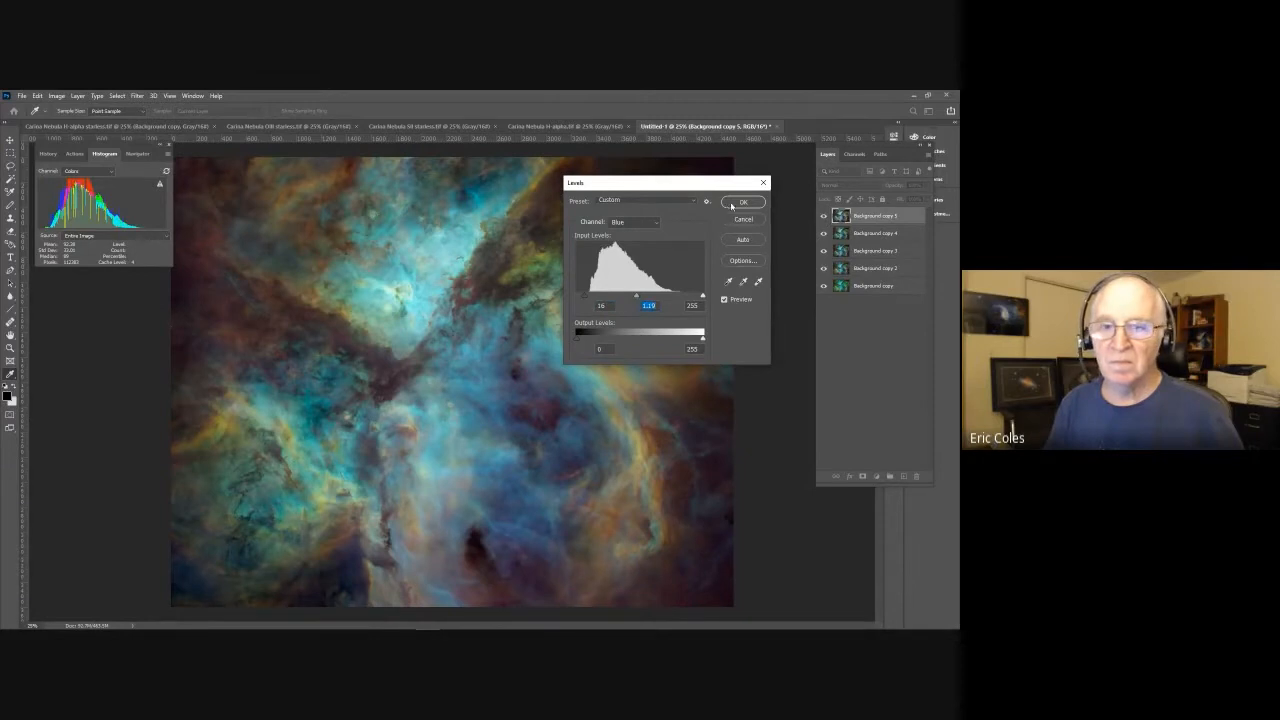
left_click(732, 204)
Step: Duplicate the Background copy 5 layer and lasso the blue nebula area inside the golden arc at the image's lower centre
left_click_drag(876, 226, 905, 475)
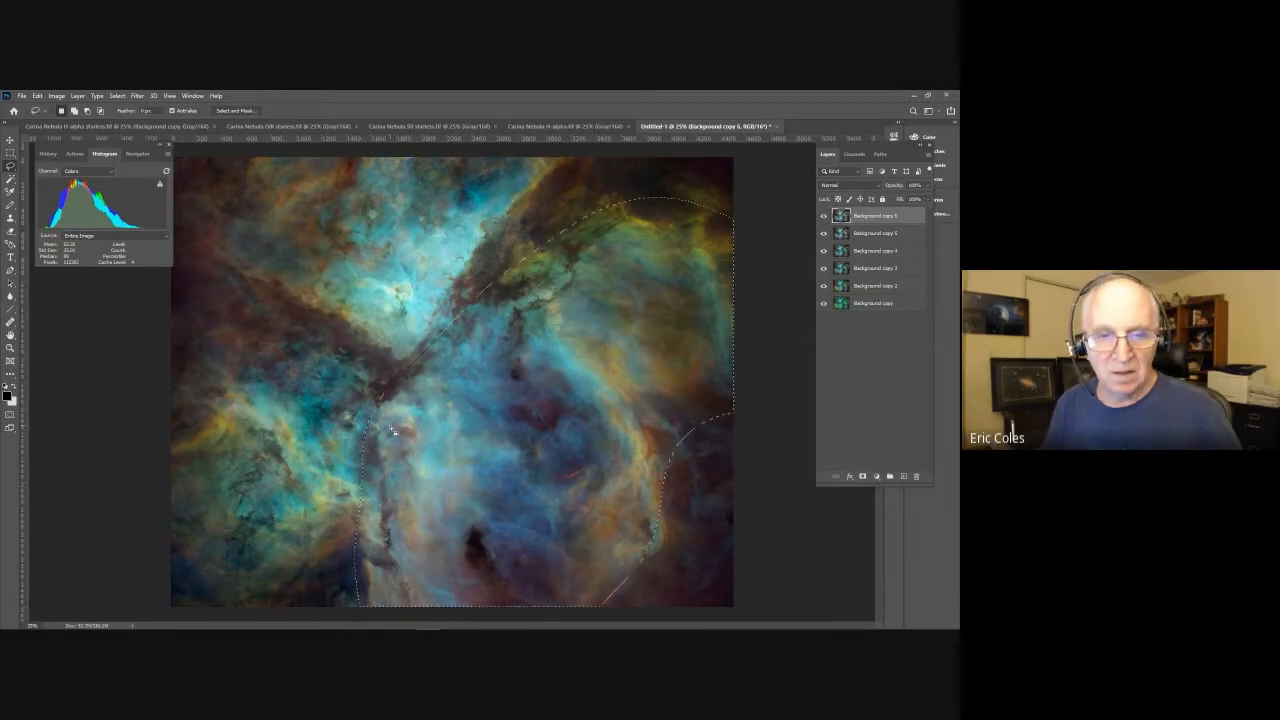
mouse_move(413, 385)
left_mouse_down()
mouse_move(440, 347)
mouse_move(543, 301)
mouse_move(586, 350)
left_mouse_up()
mouse_move(640, 478)
left_mouse_down()
mouse_move(575, 613)
mouse_move(486, 628)
mouse_move(428, 618)
mouse_move(393, 512)
left_mouse_up()
left_click_drag(395, 468, 392, 390)
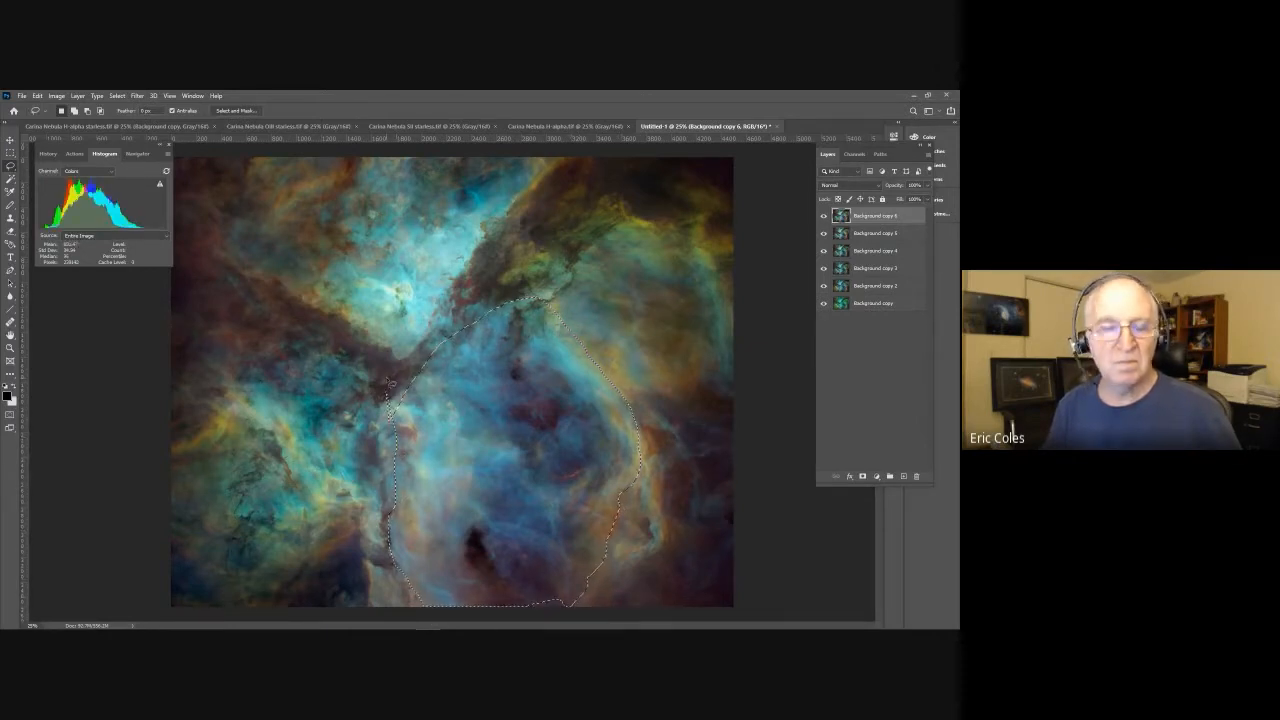
Step: Feather the lower-centre blue area selection by 150 pixels and hide its outline
left_click(136, 96)
mouse_move(117, 96)
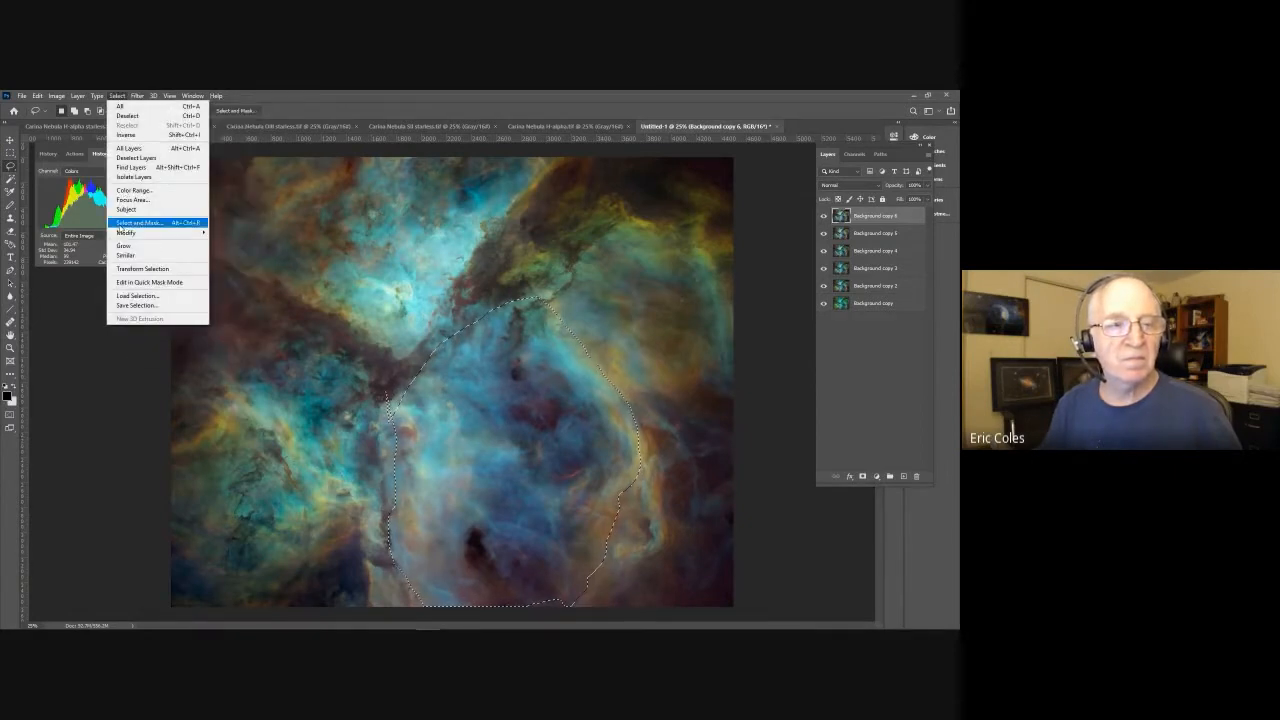
mouse_move(130, 232)
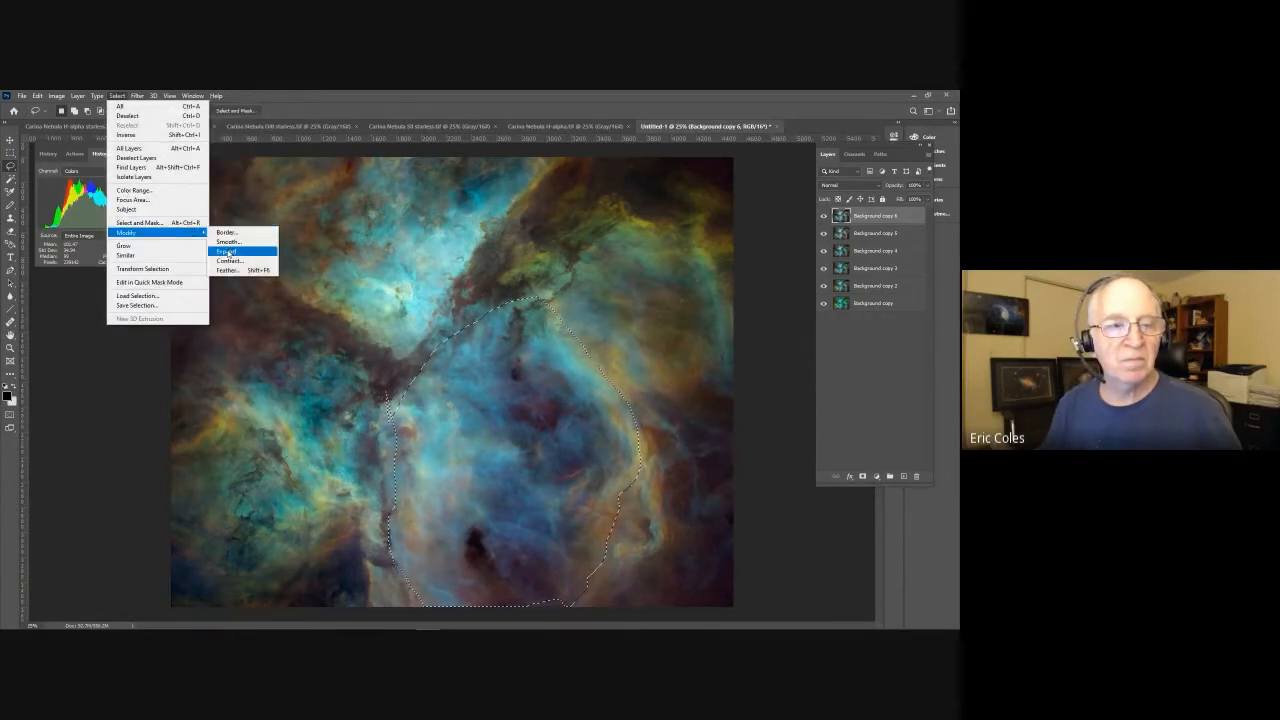
left_click(228, 270)
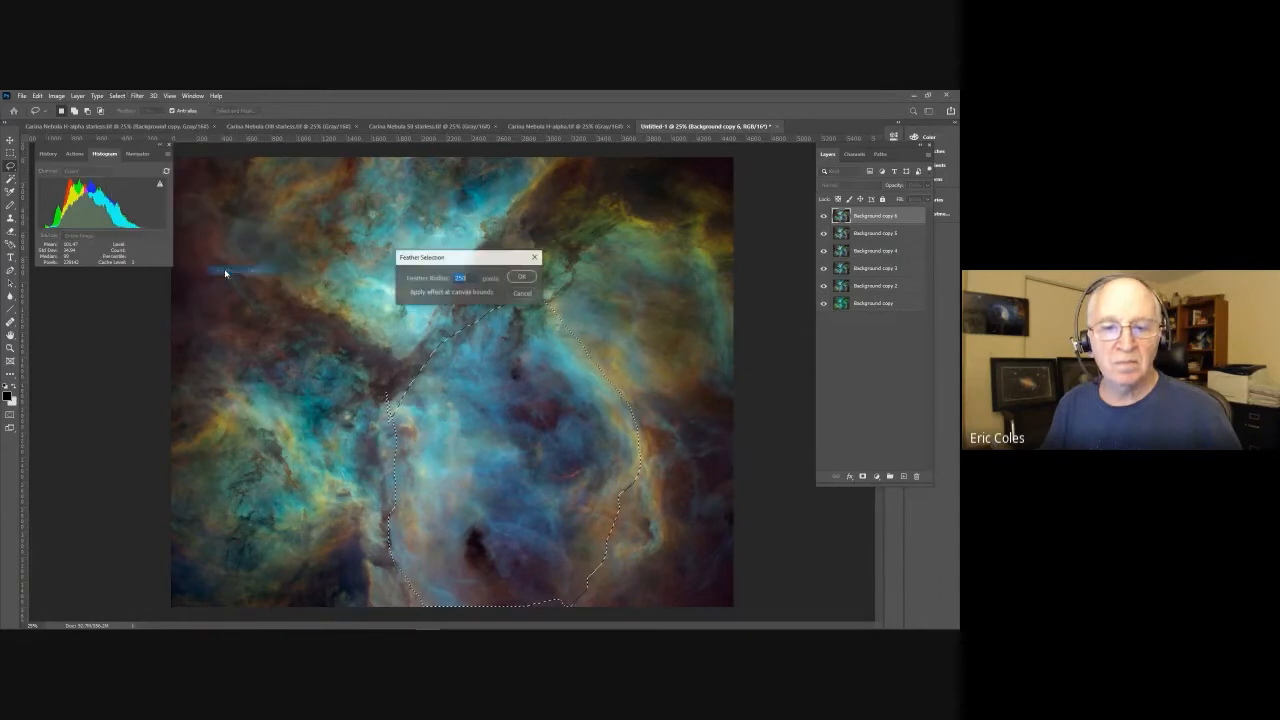
left_click(522, 277)
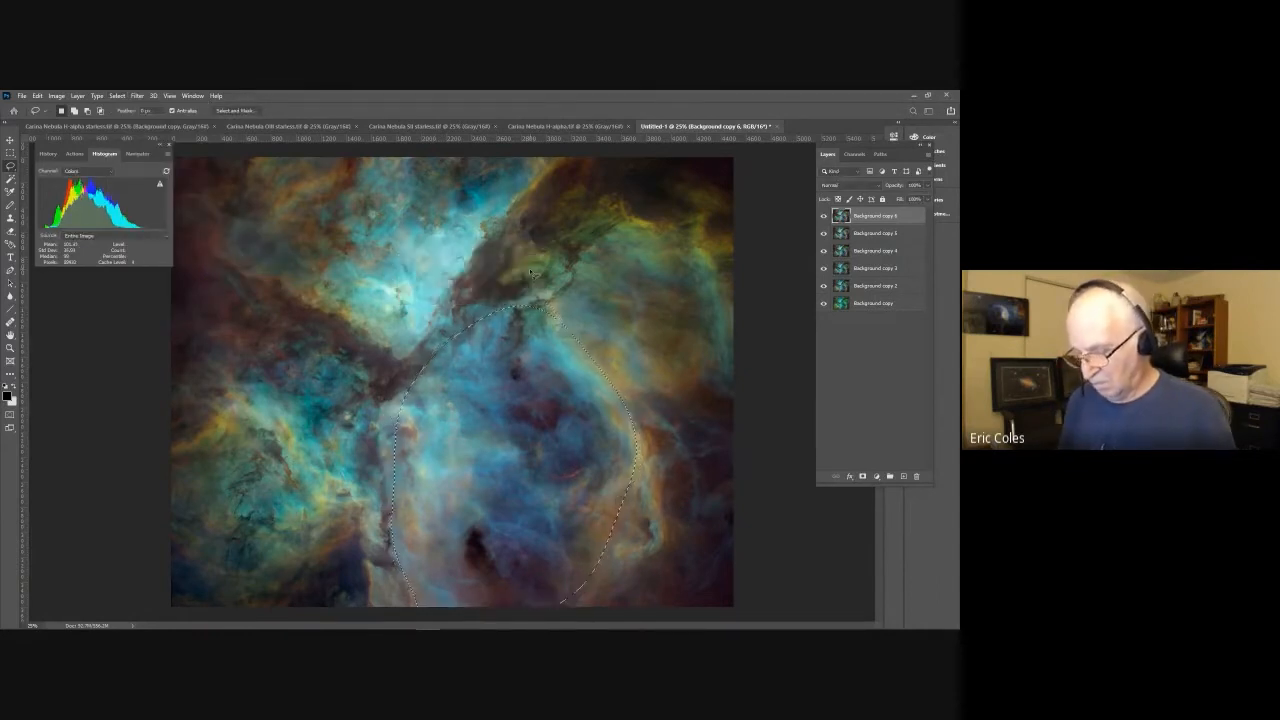
key("ctrl+h")
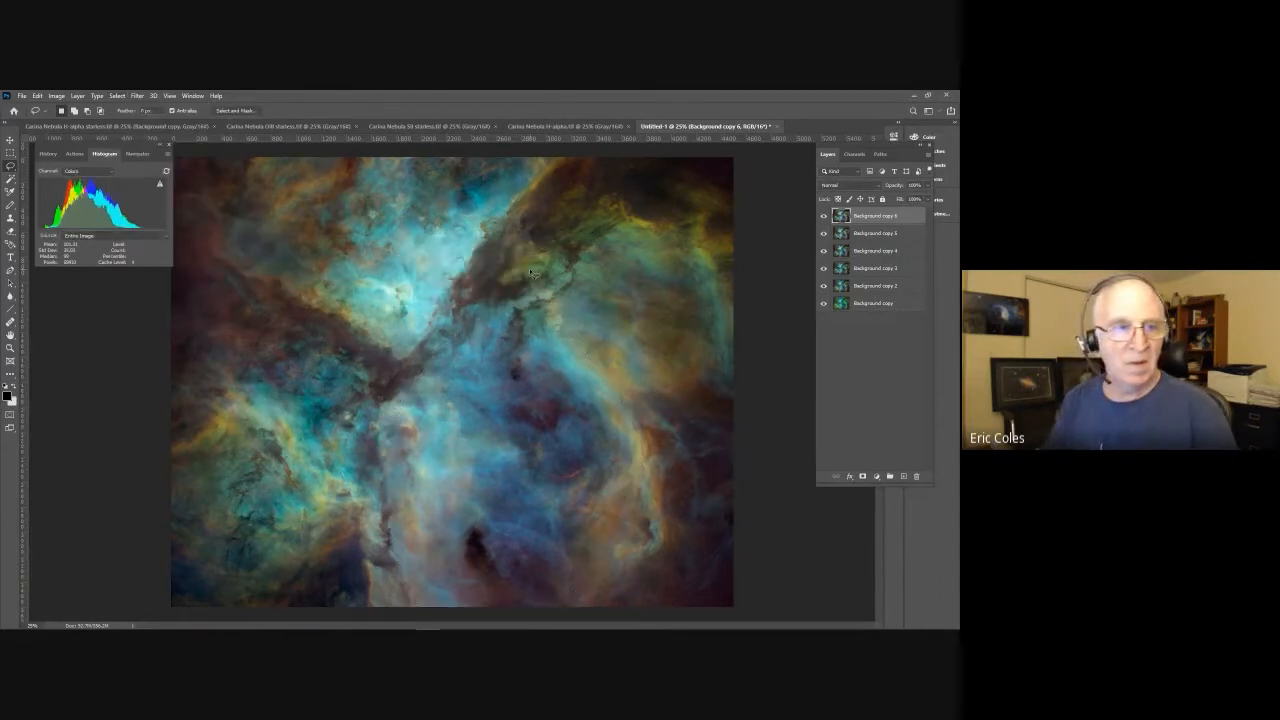
Step: Start a Levels adjustment of the feathered blue area, raising the Red channel's black input and brightening its midtone
left_click(56, 96)
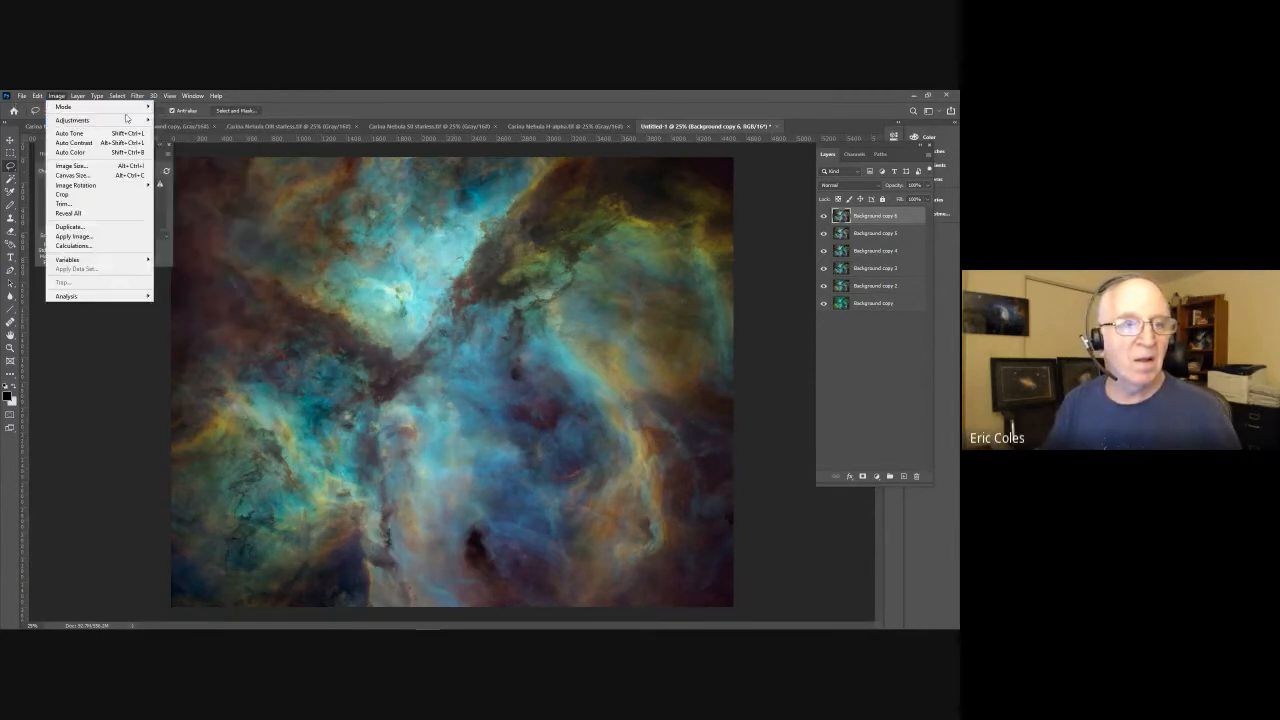
mouse_move(127, 119)
left_click(168, 129)
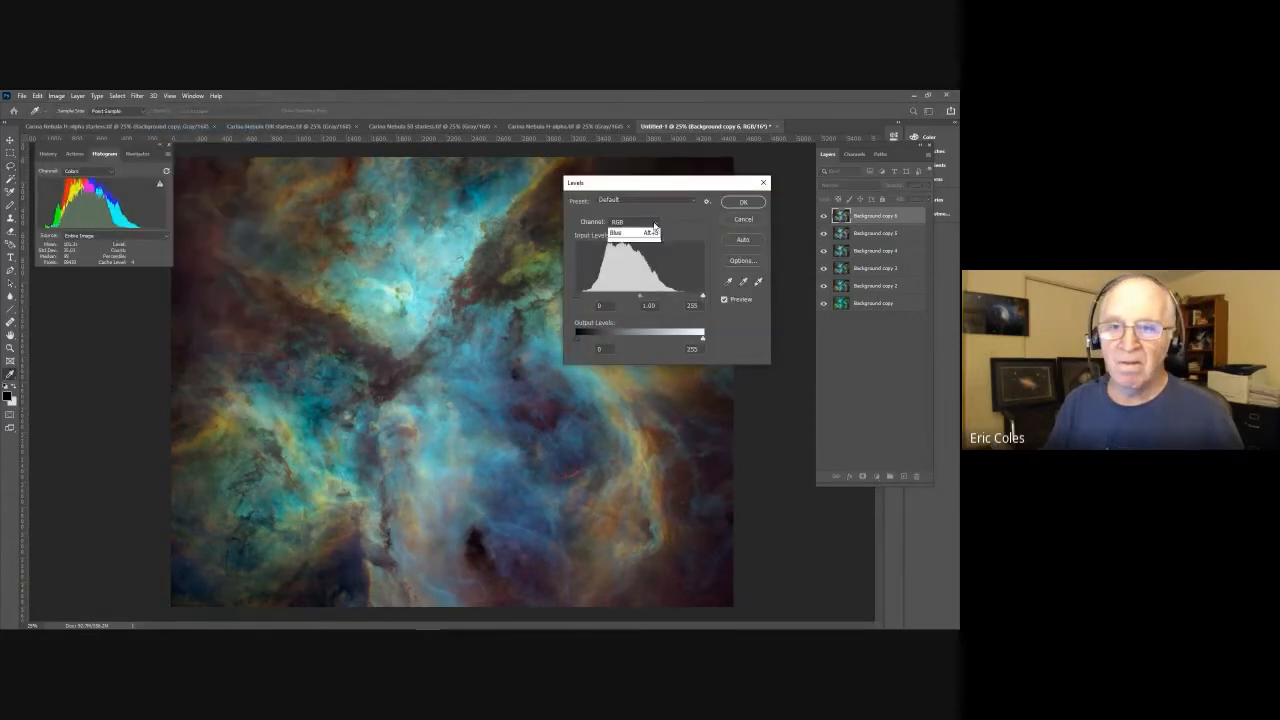
left_click(630, 238)
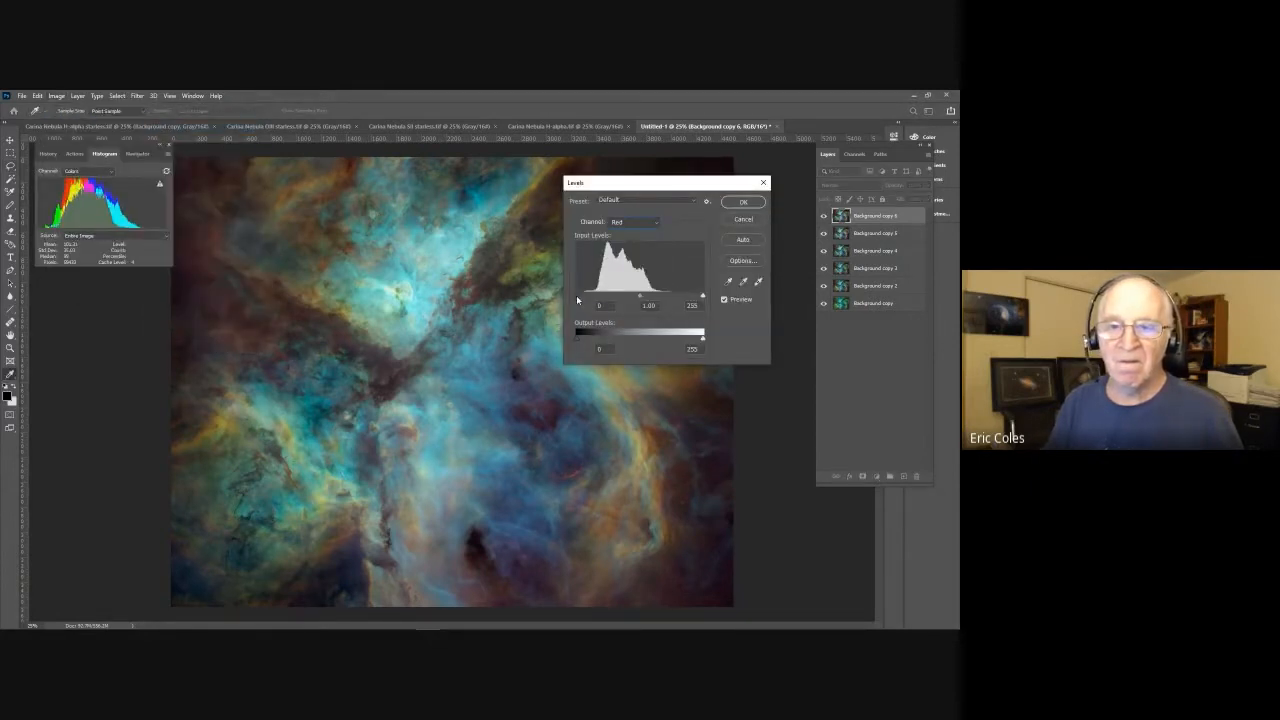
left_click_drag(585, 297, 631, 299)
Step: Set the Green channel's midtone to 1.05 and the Blue channel's black input to 12 and midtone to 1.03
left_click(654, 222)
left_click(630, 250)
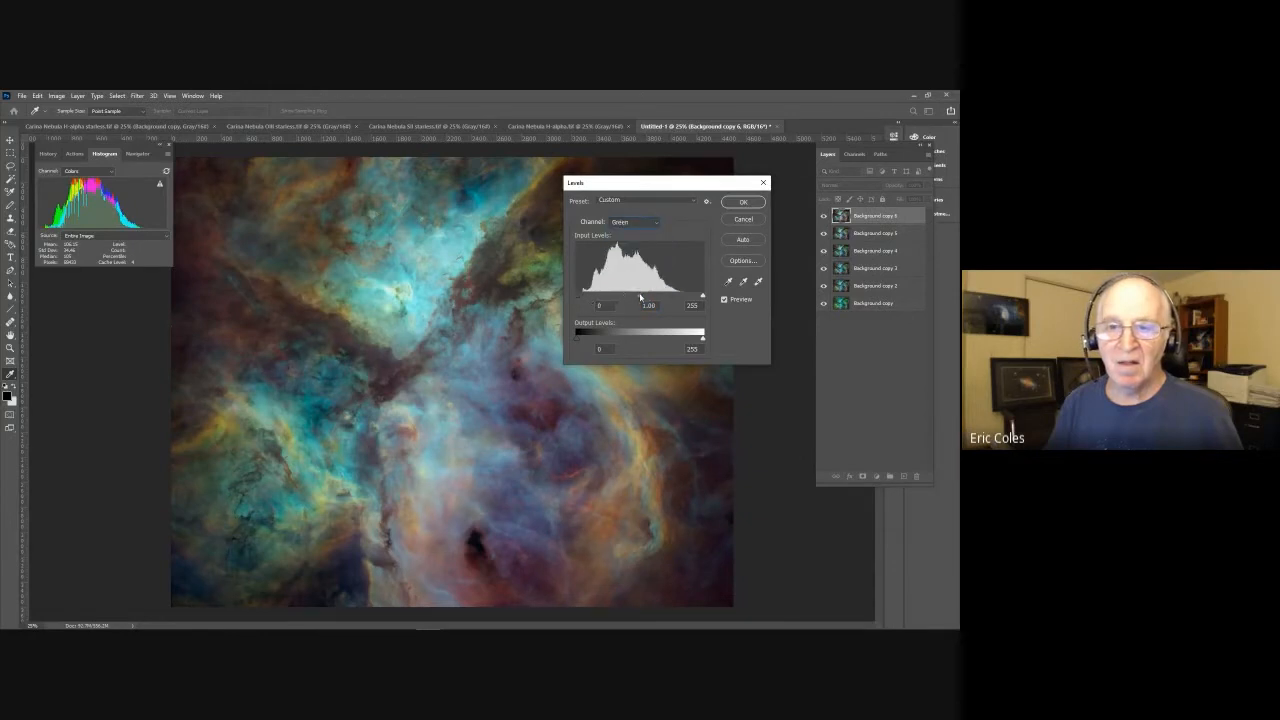
left_click_drag(640, 297, 637, 296)
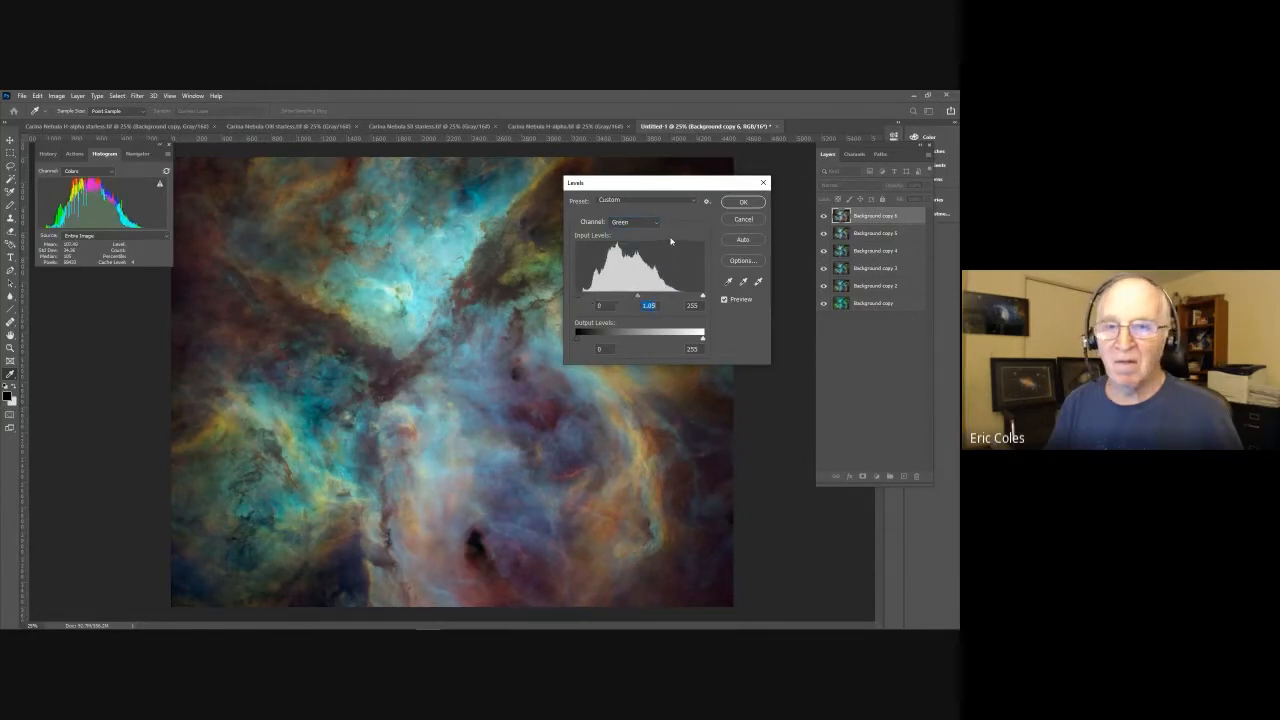
left_click(659, 220)
left_click(630, 262)
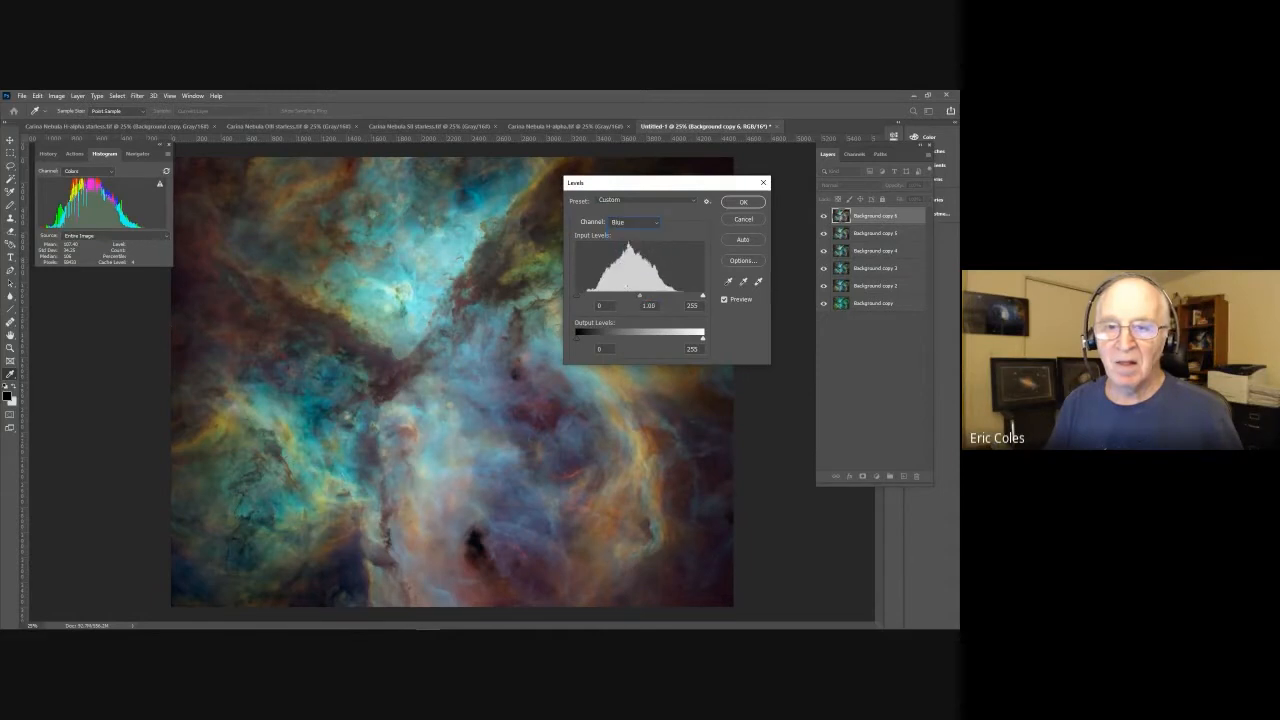
left_click_drag(578, 298, 641, 297)
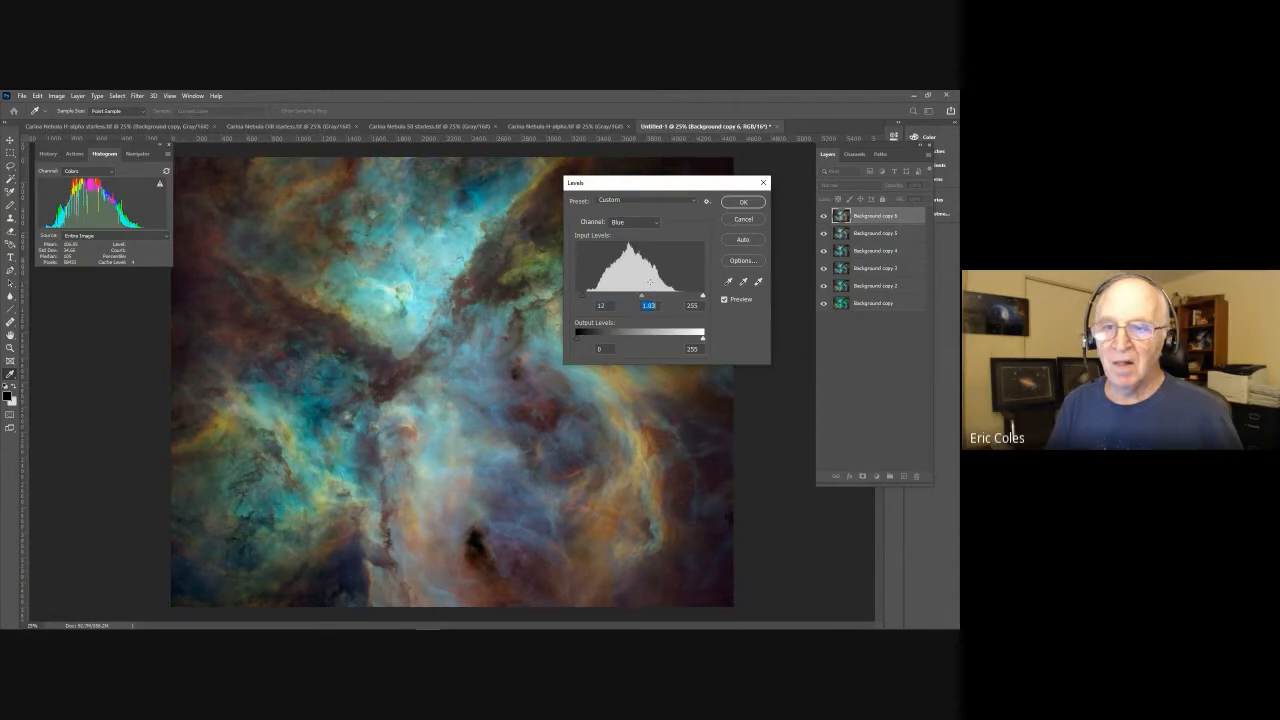
Step: Compare the adjusted blue area with the original in the preview and apply the Levels adjustment
left_click(724, 299)
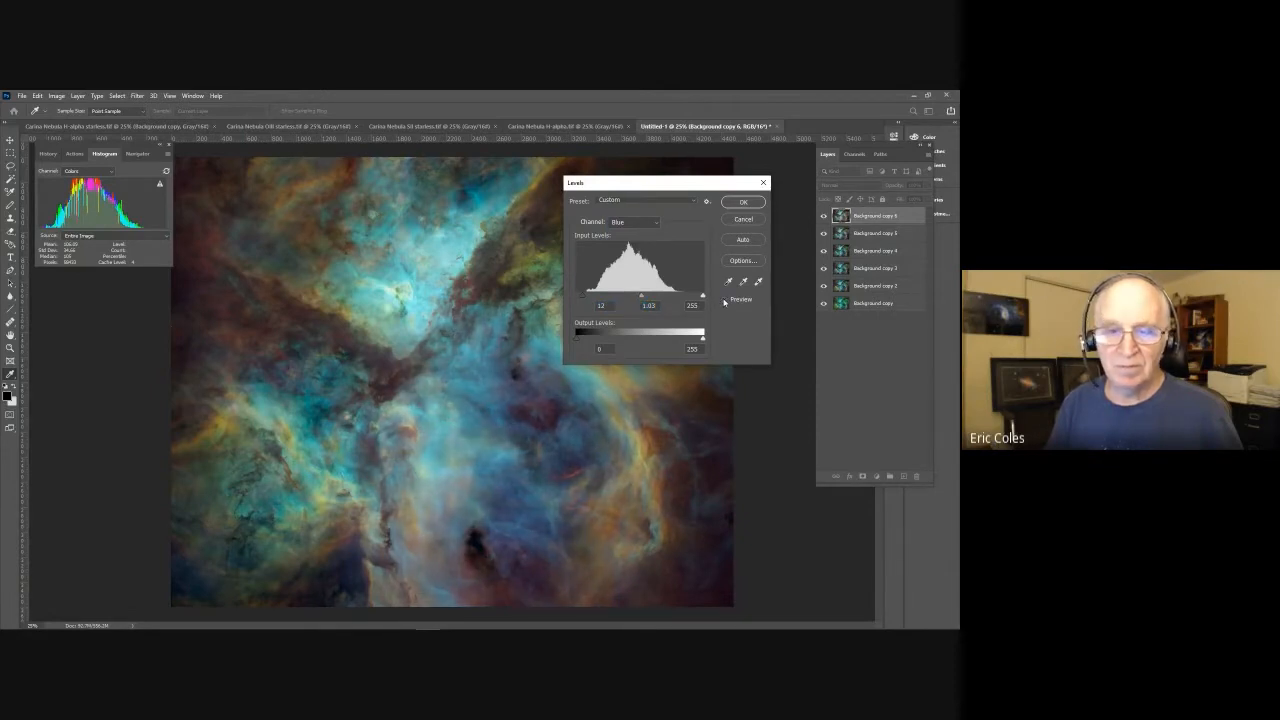
left_click(724, 300)
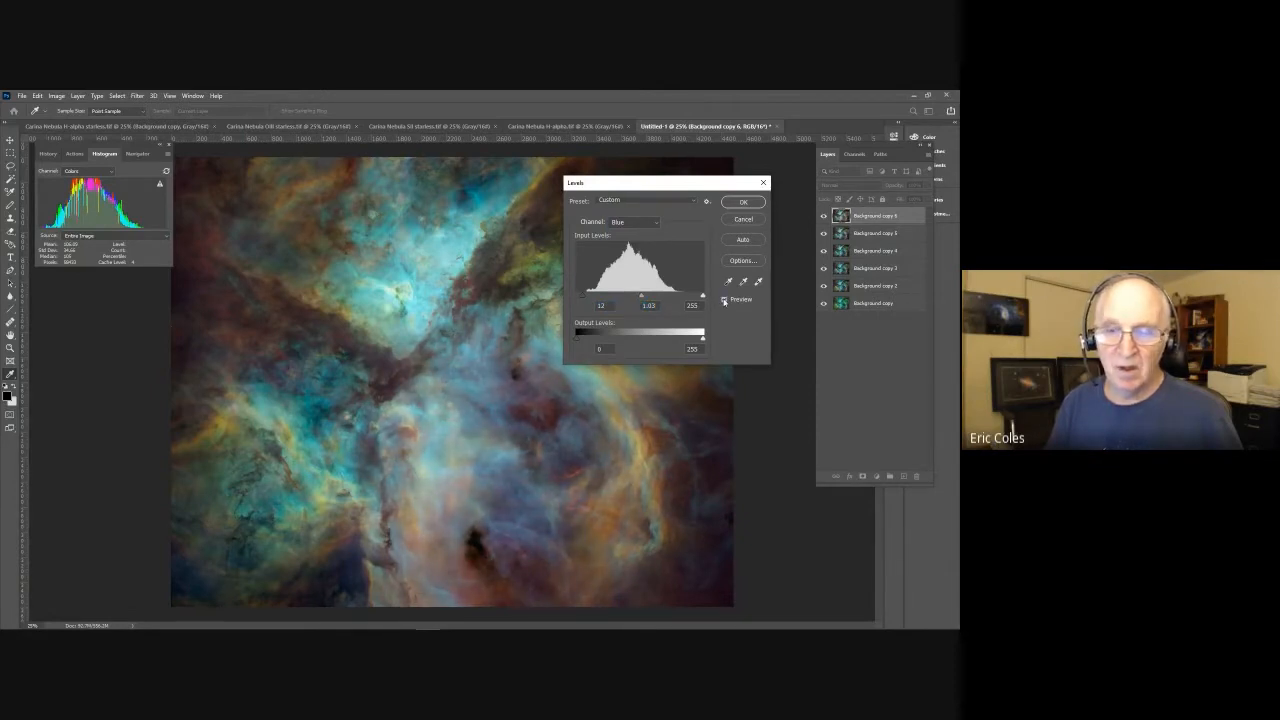
left_click(724, 300)
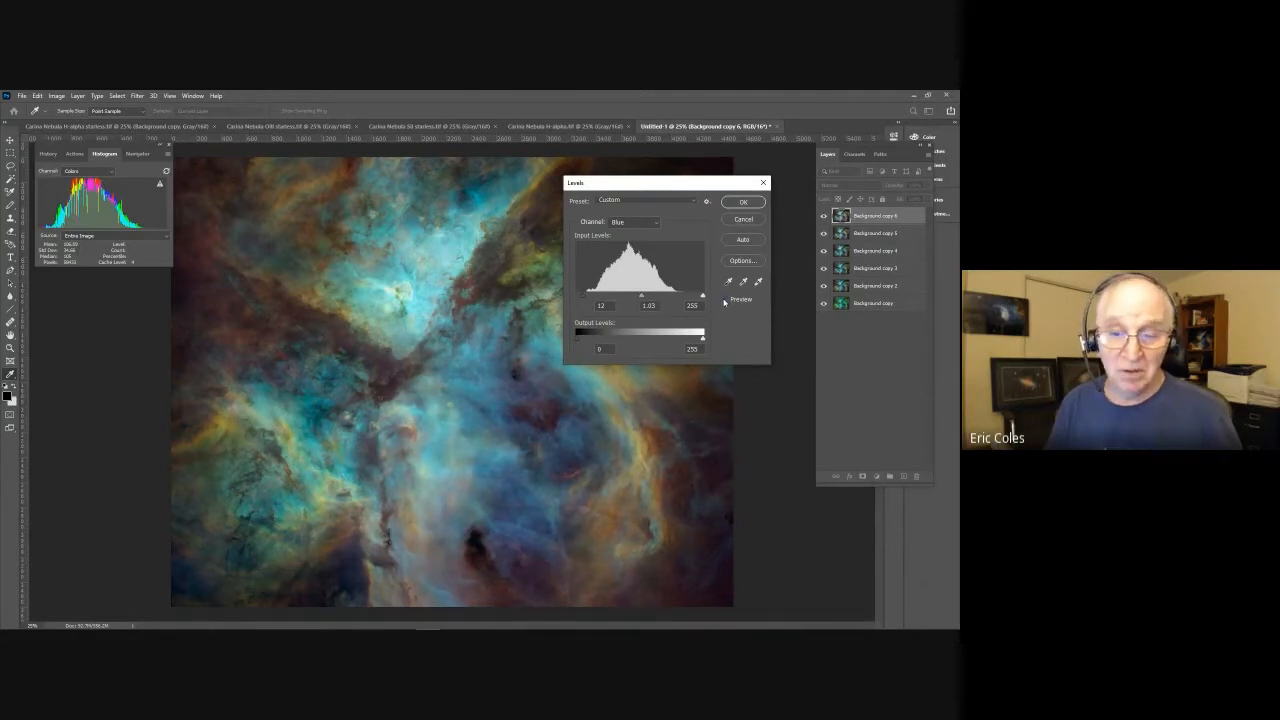
left_click(724, 300)
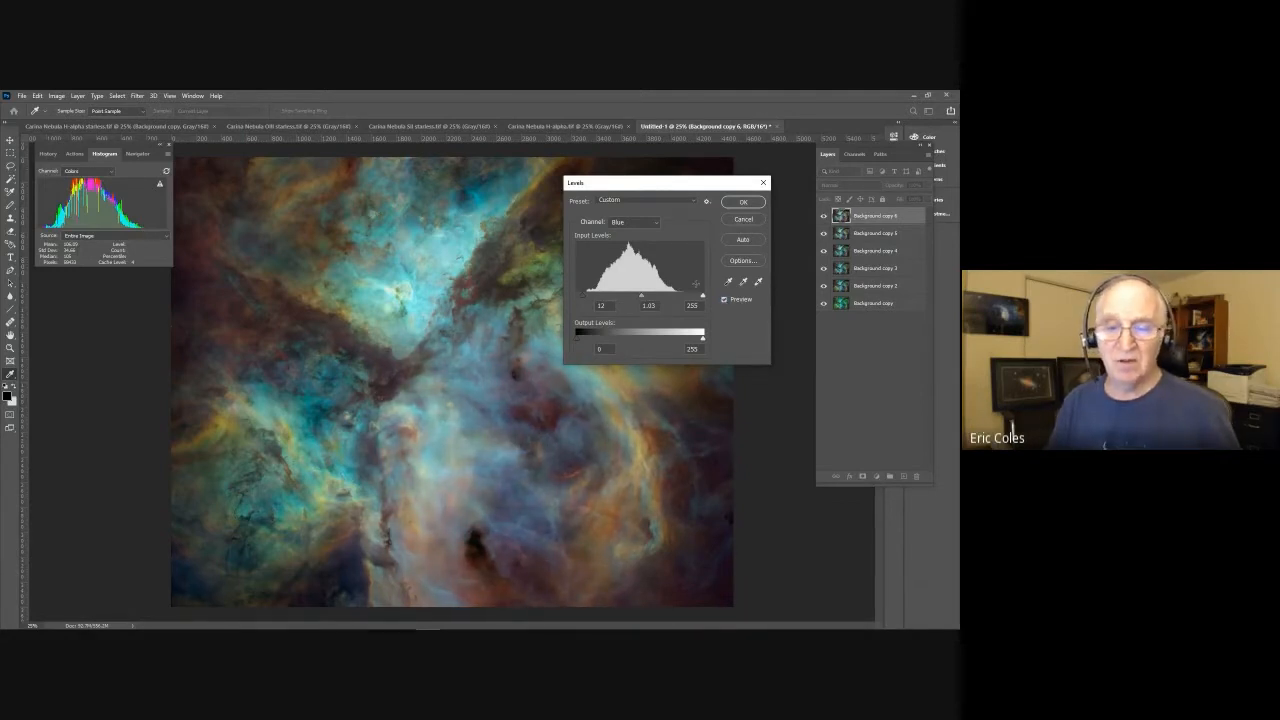
left_click(743, 202)
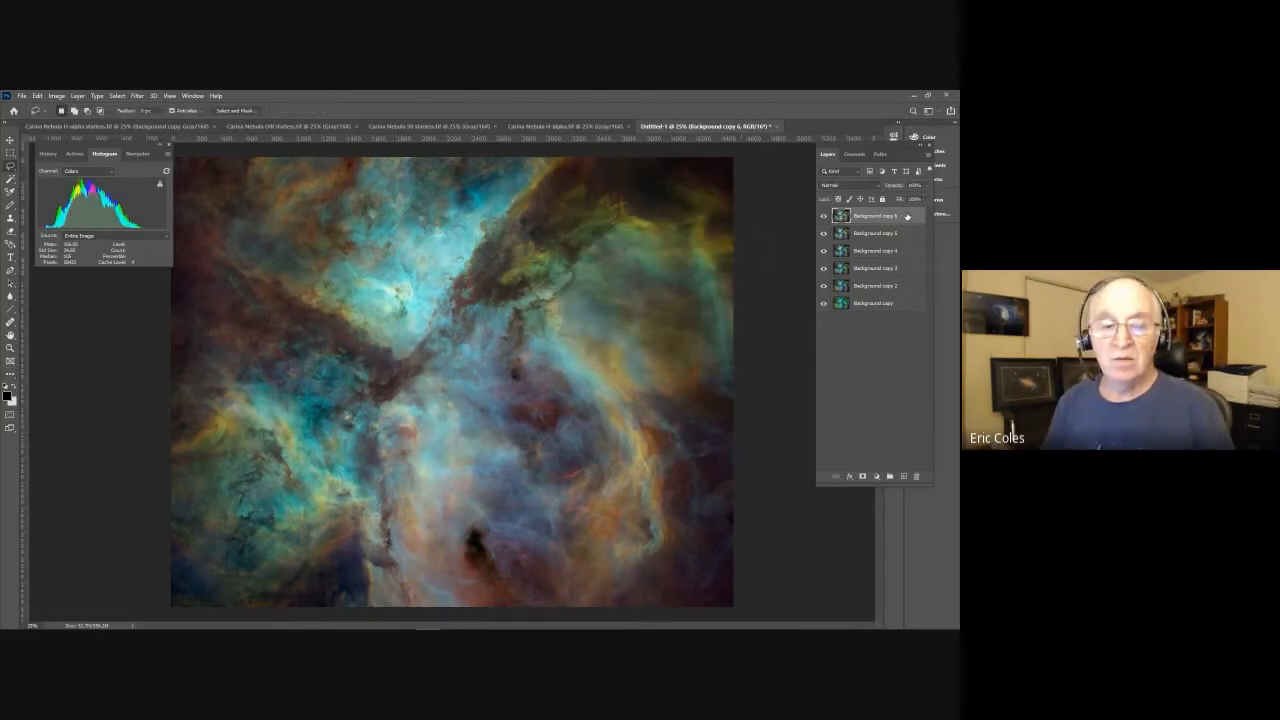
Step: Duplicate the Background copy 6 layer and rename the duplicate as gr
left_click_drag(907, 217, 904, 476)
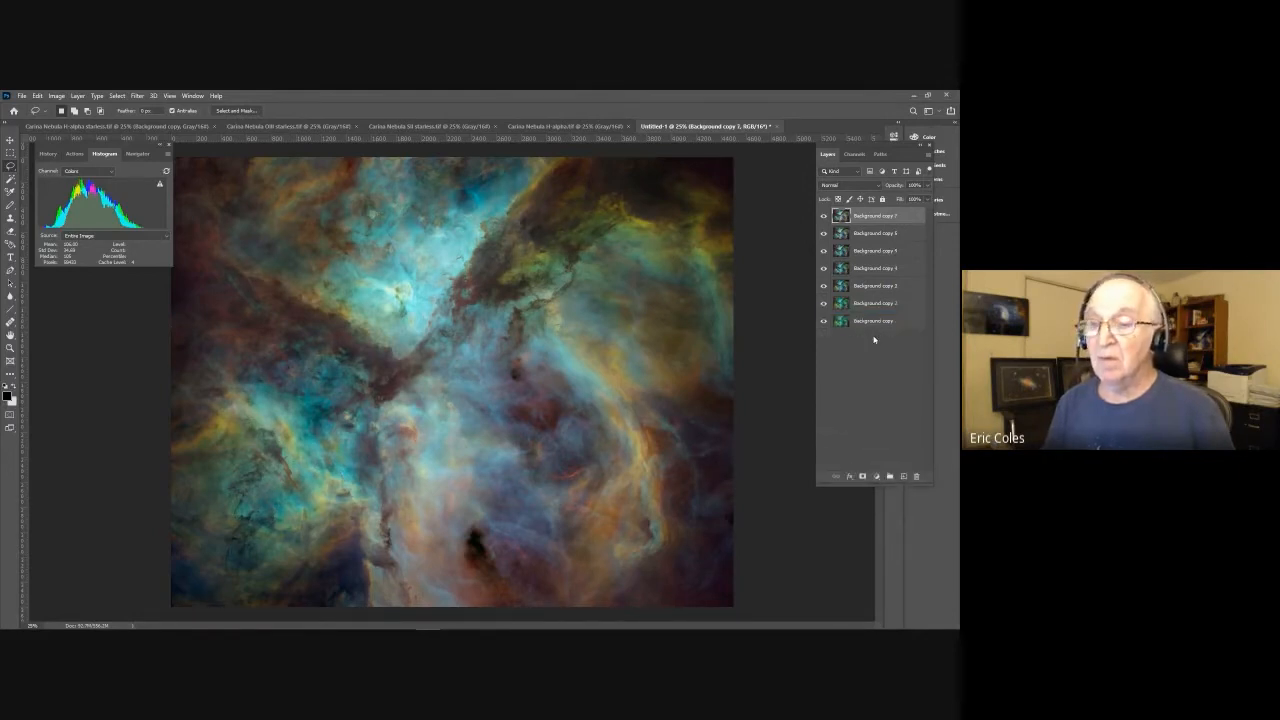
double_click(863, 216)
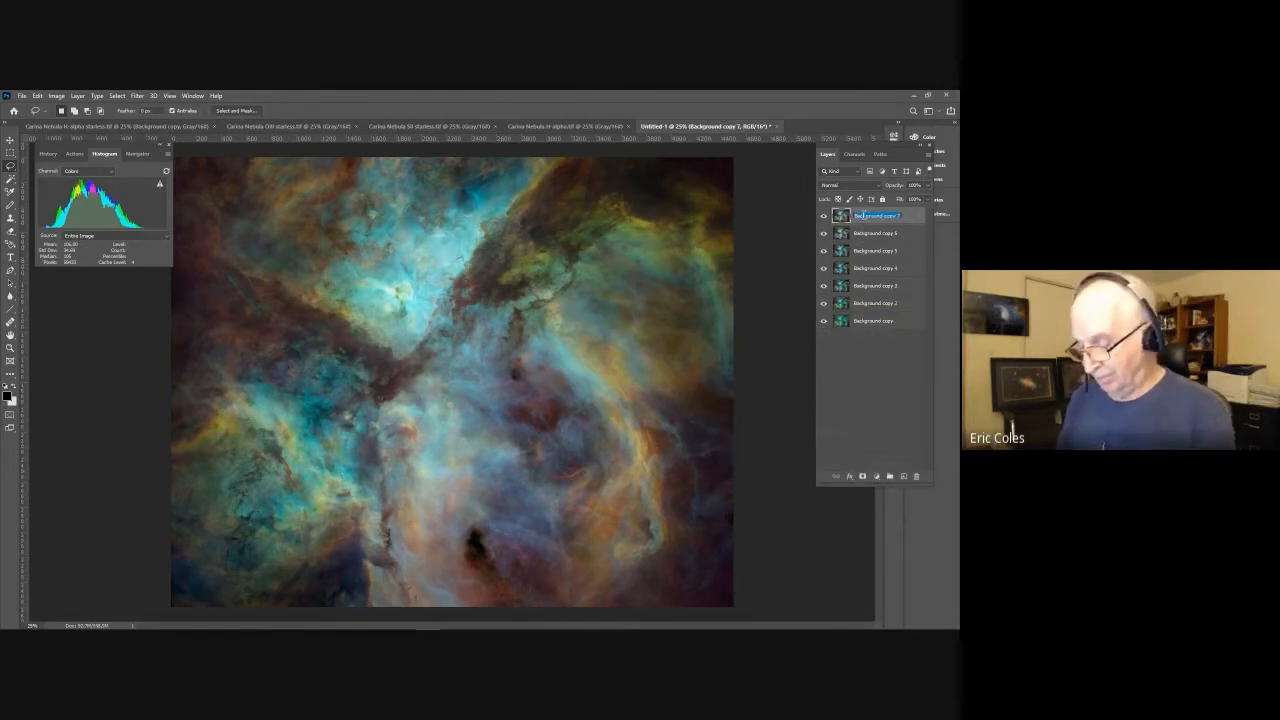
type("gr")
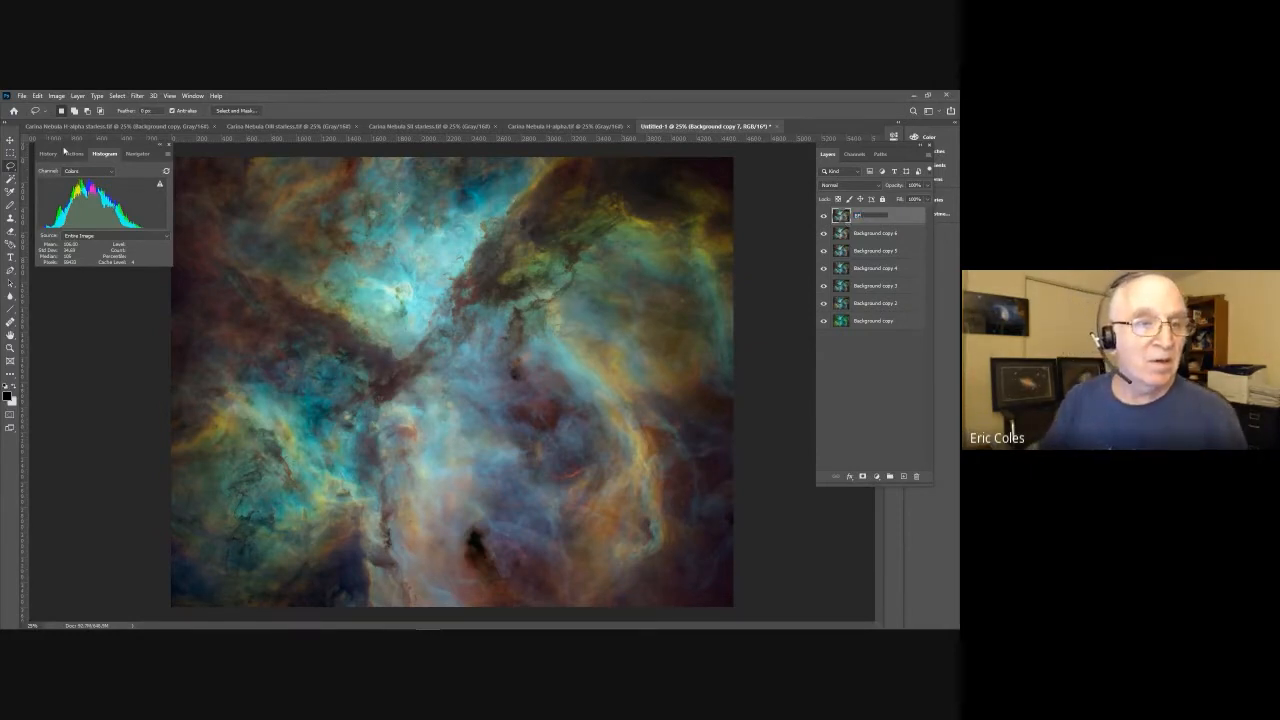
key("Return")
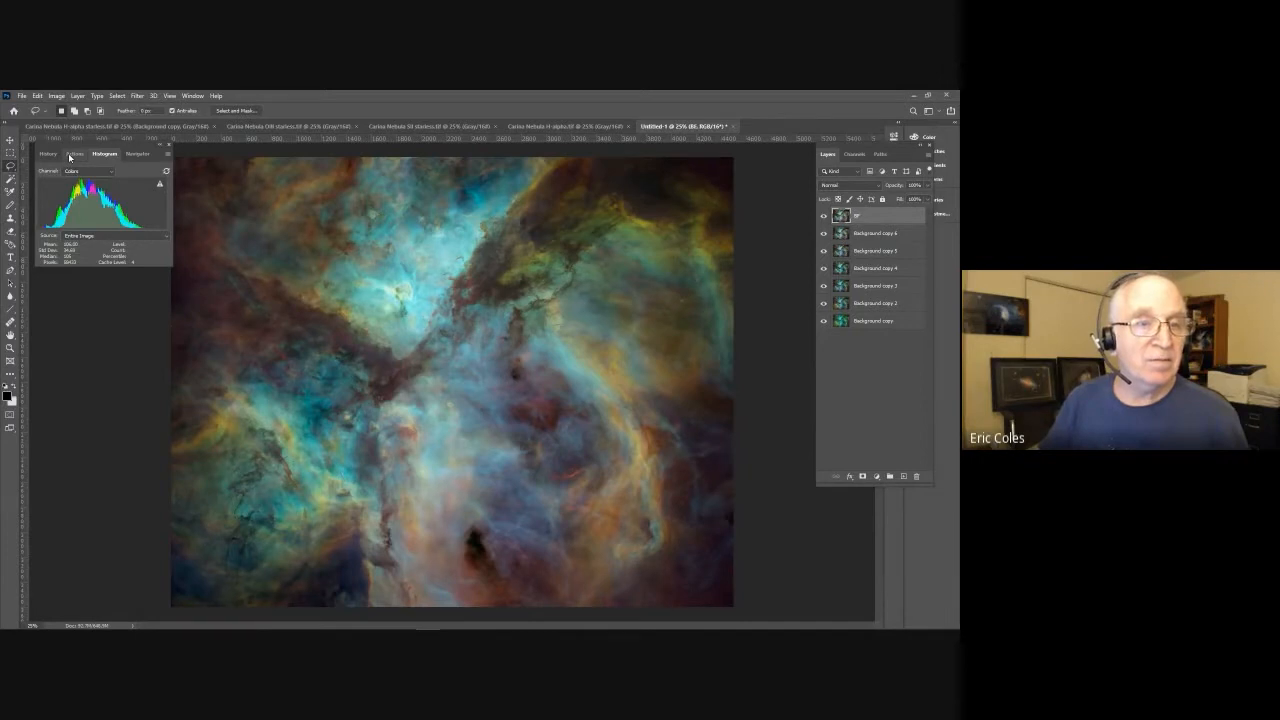
Step: Play the recorded Tone Map Adjustment action on the gr layer
left_click(70, 153)
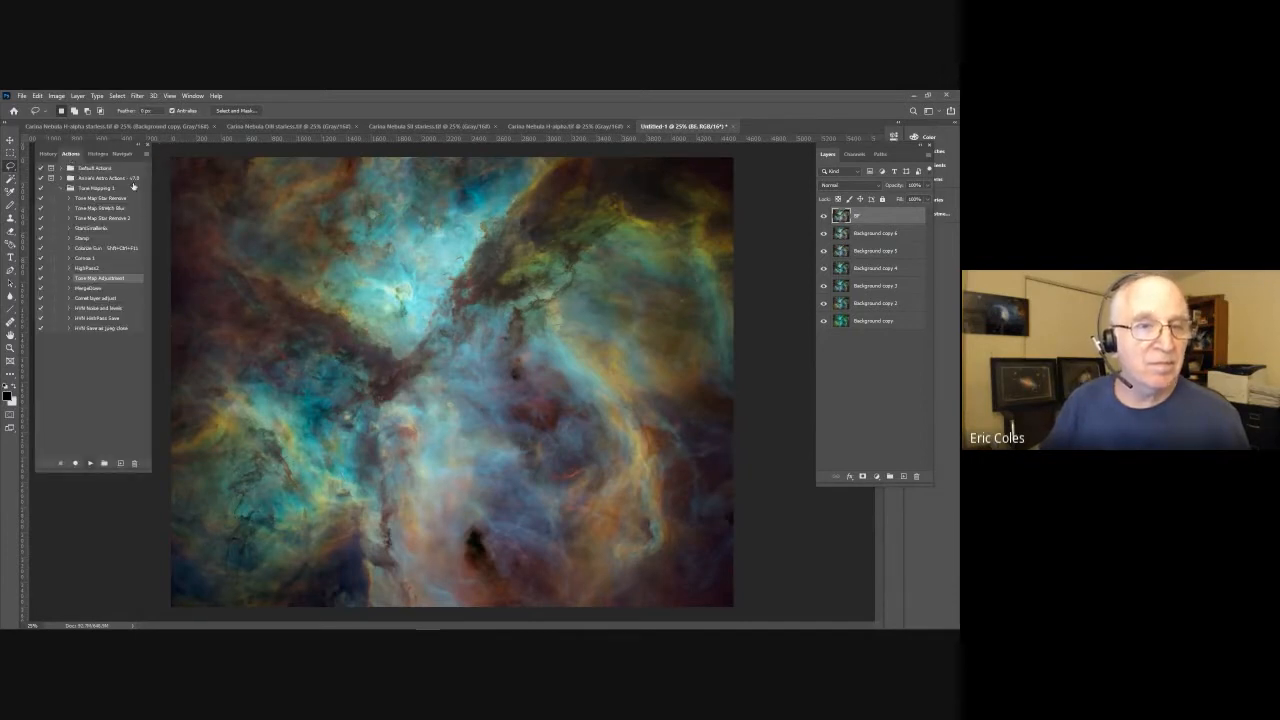
left_click(147, 155)
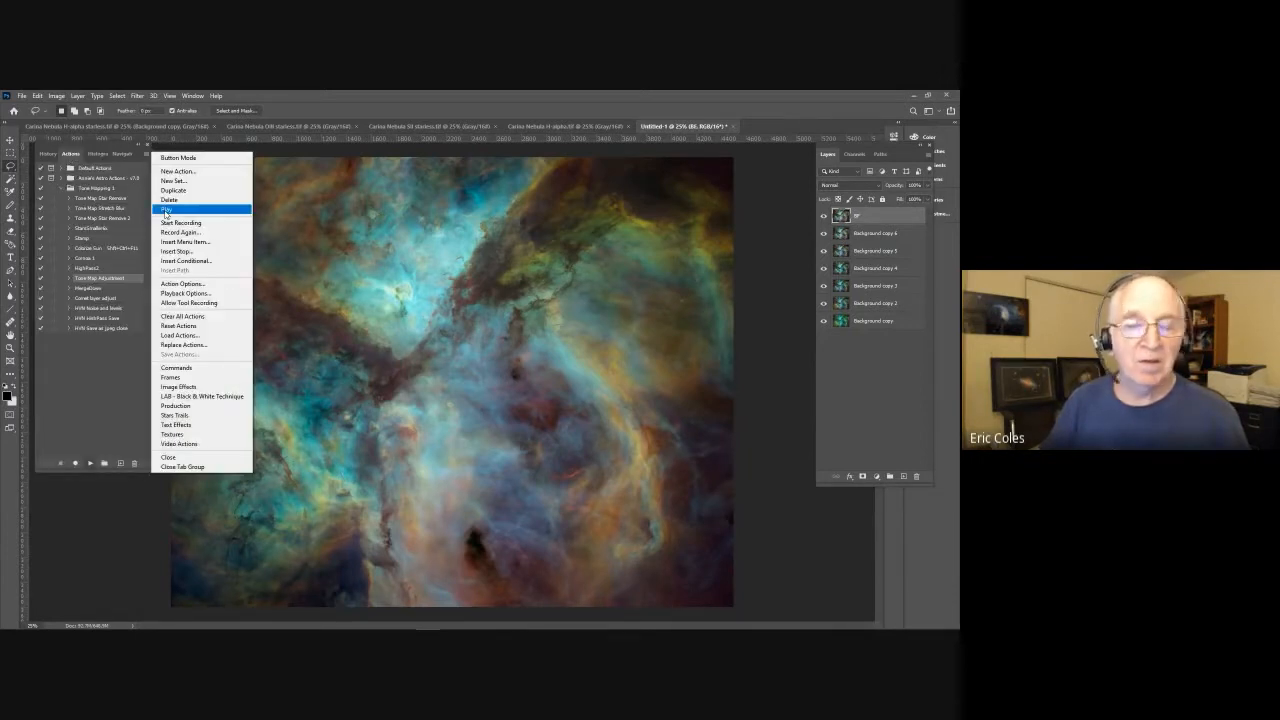
left_click(166, 211)
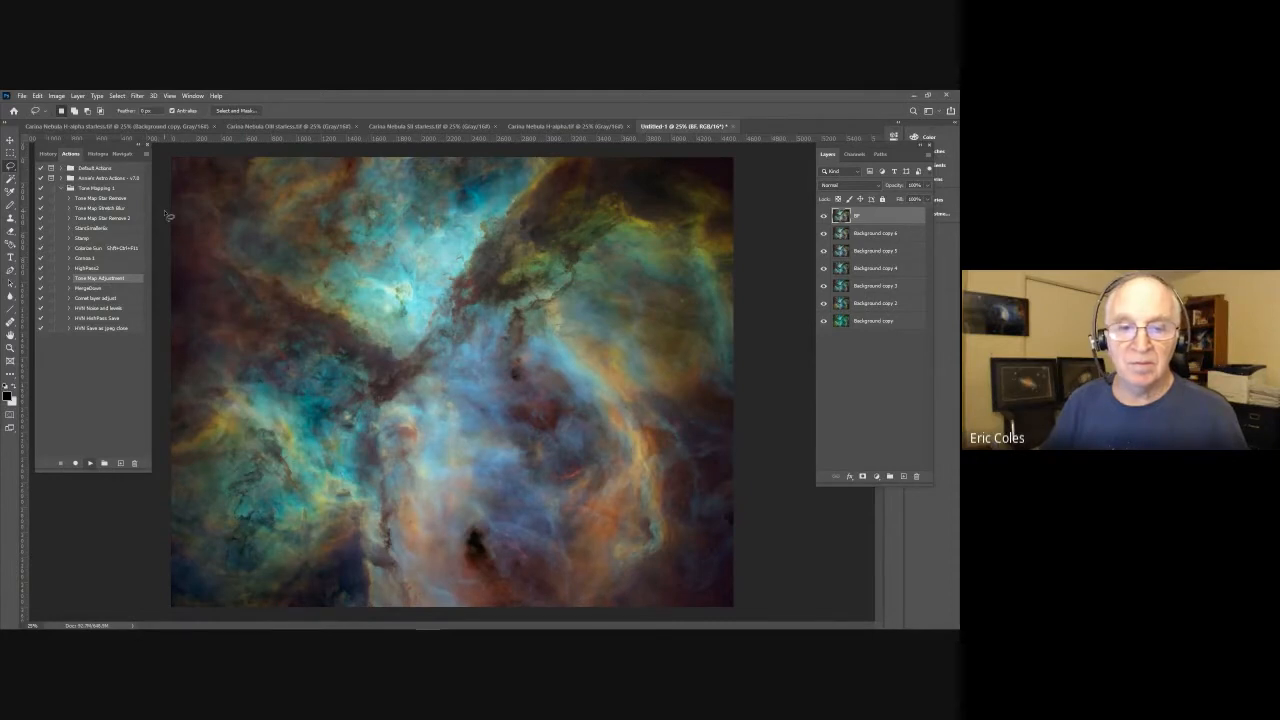
Step: Hide the gr layer and the Background copy layers above Background copy to view the original colours, with Background copy 2 shown again
left_click(824, 217)
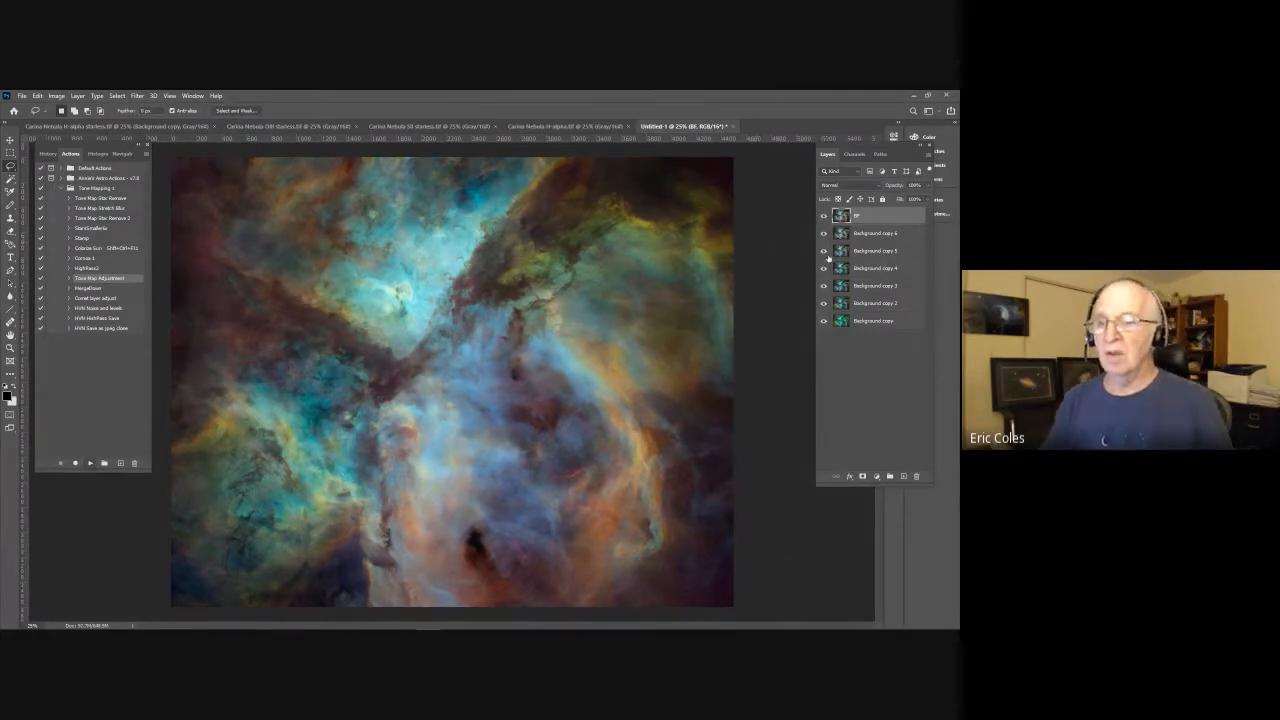
left_click(824, 234)
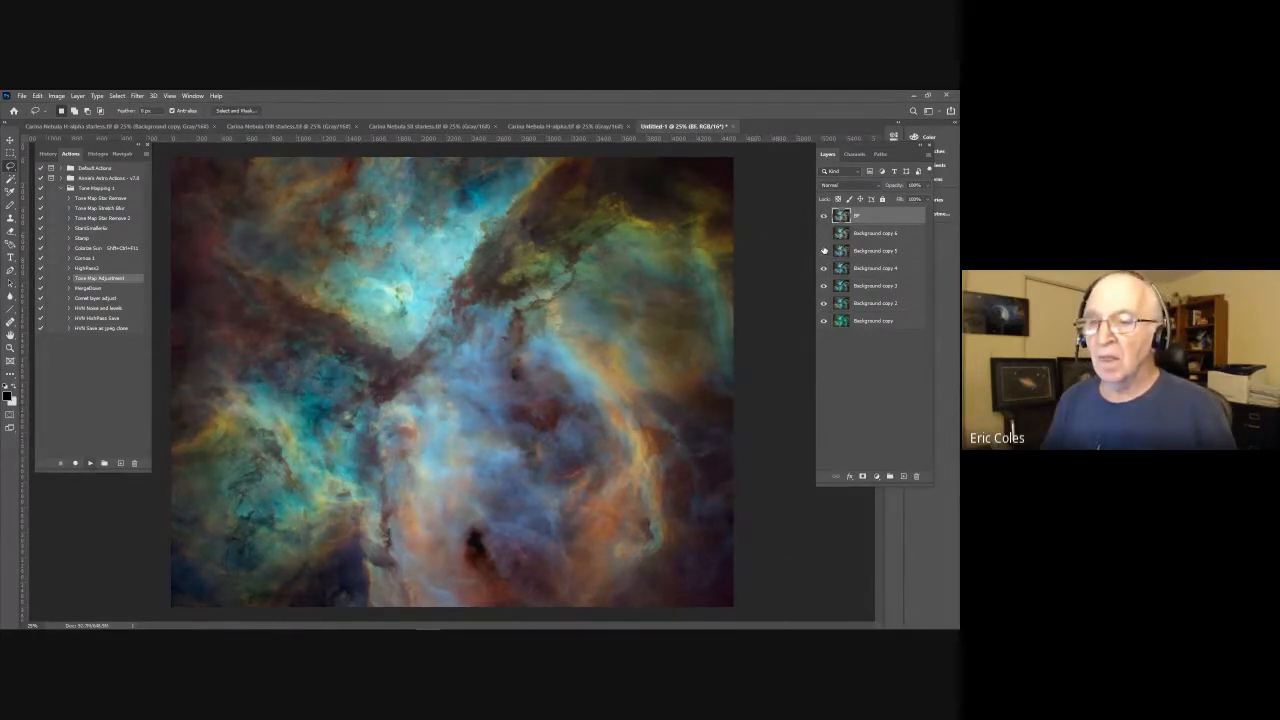
left_click(824, 268)
left_click(824, 286)
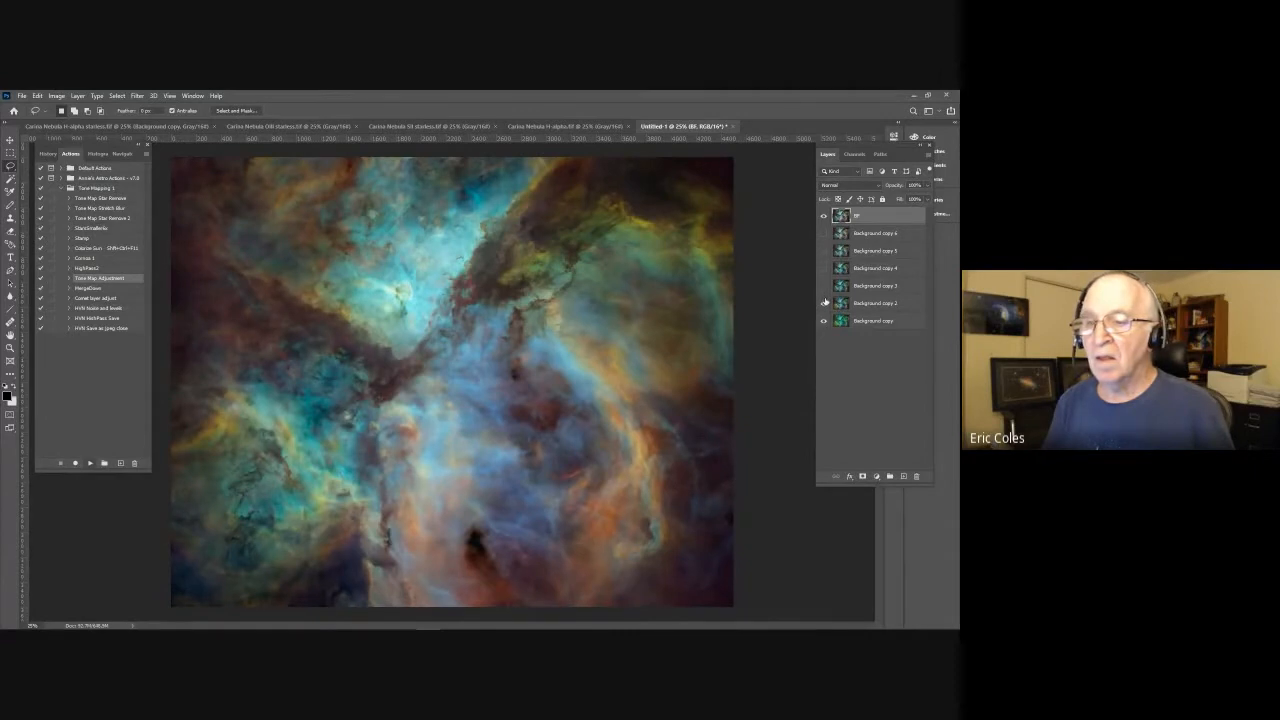
left_click(824, 217)
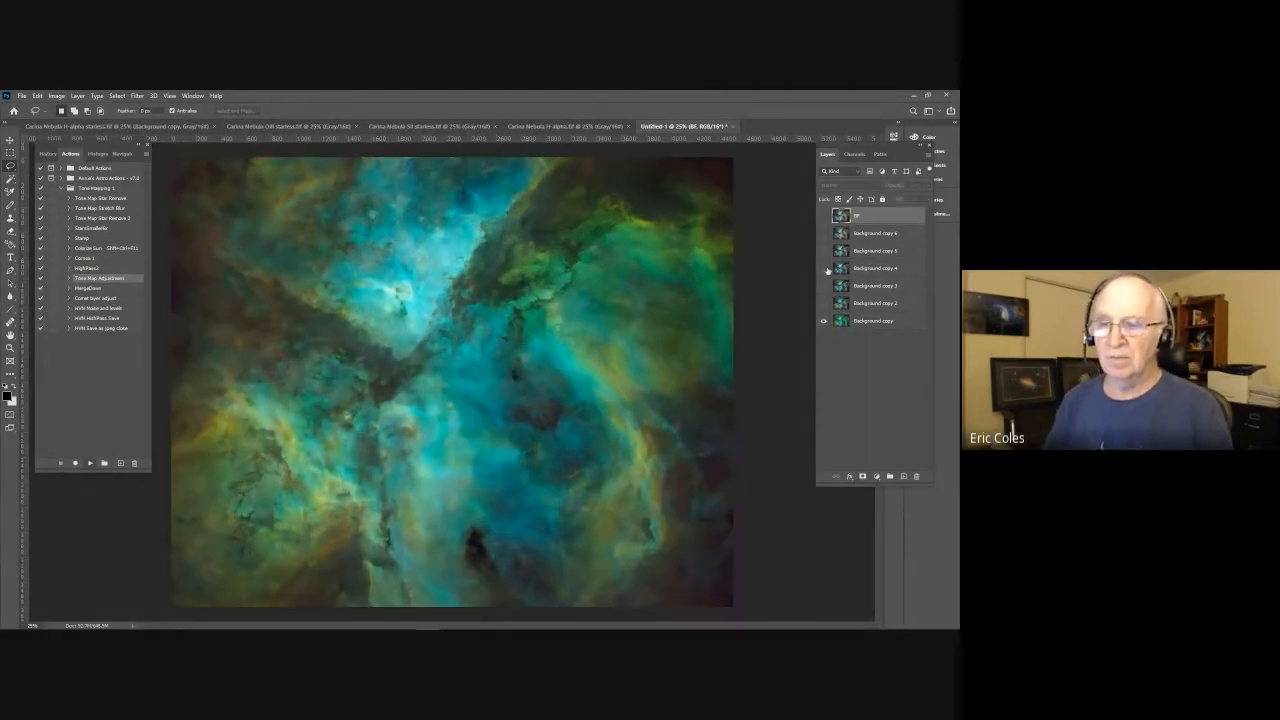
left_click(824, 303)
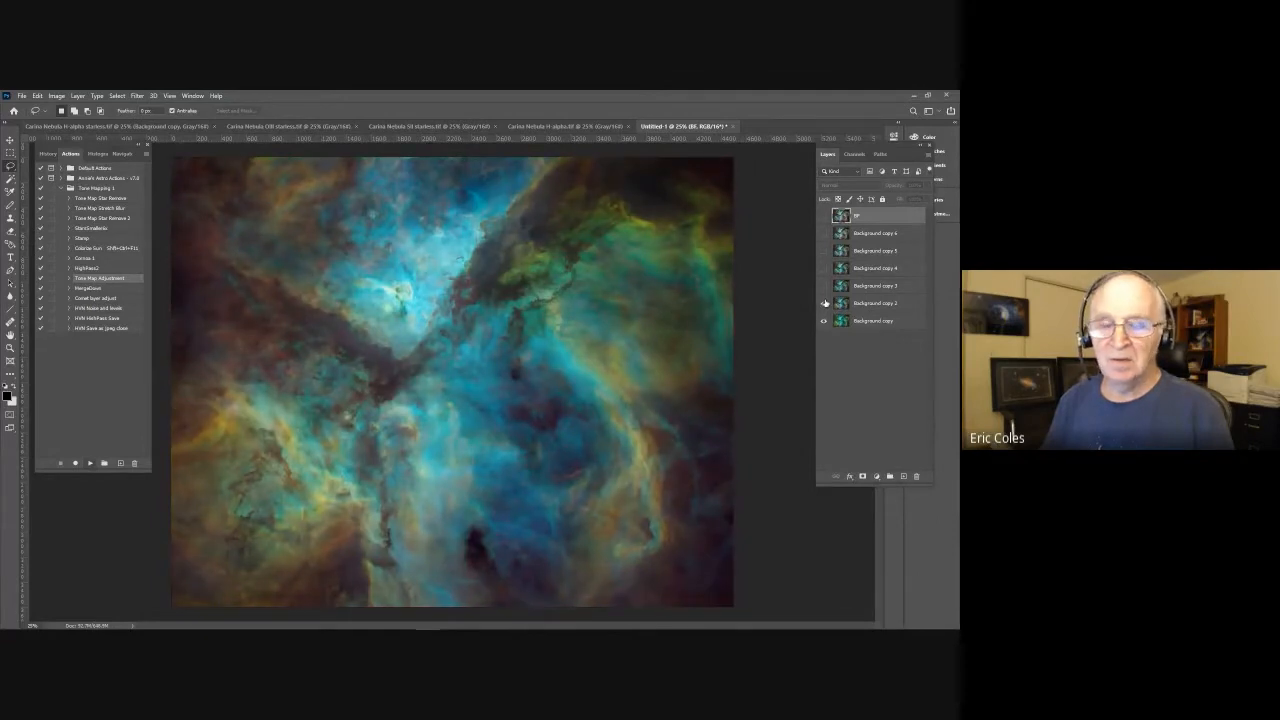
Step: Compare the gr layer's colours with Background copy 2 and restore the visibility of all the layers
left_click(824, 217)
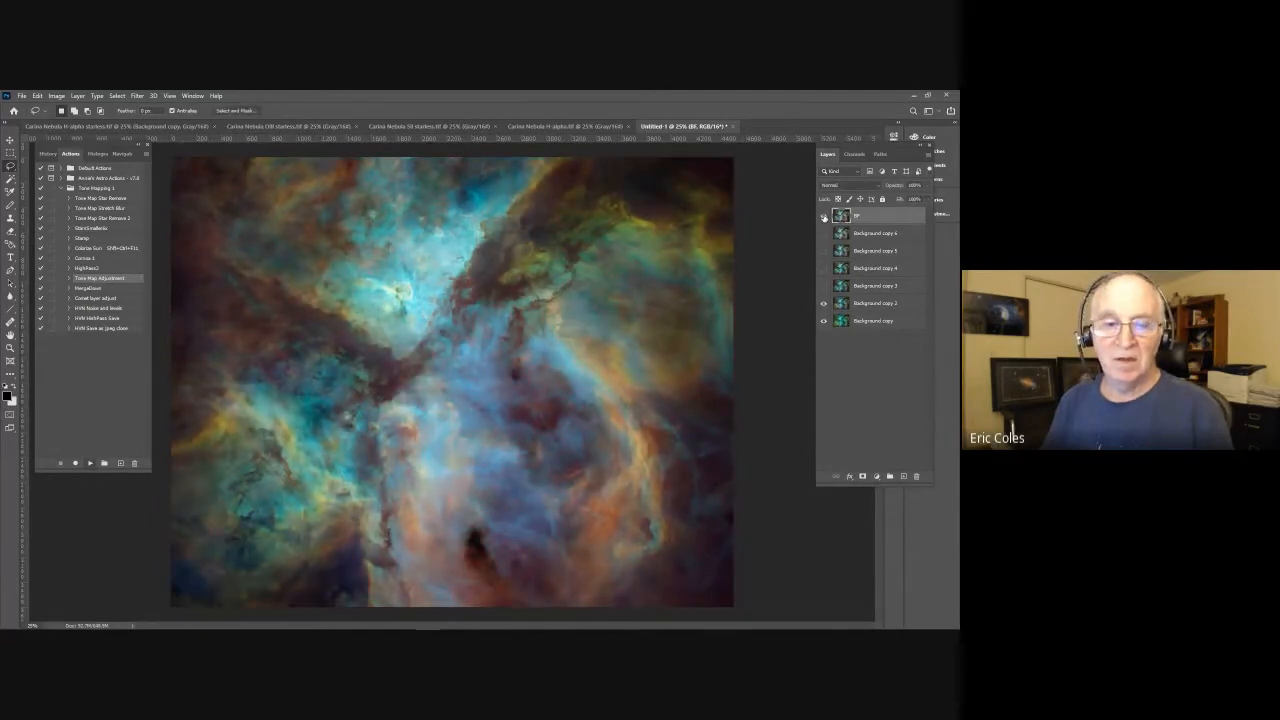
left_click(824, 217)
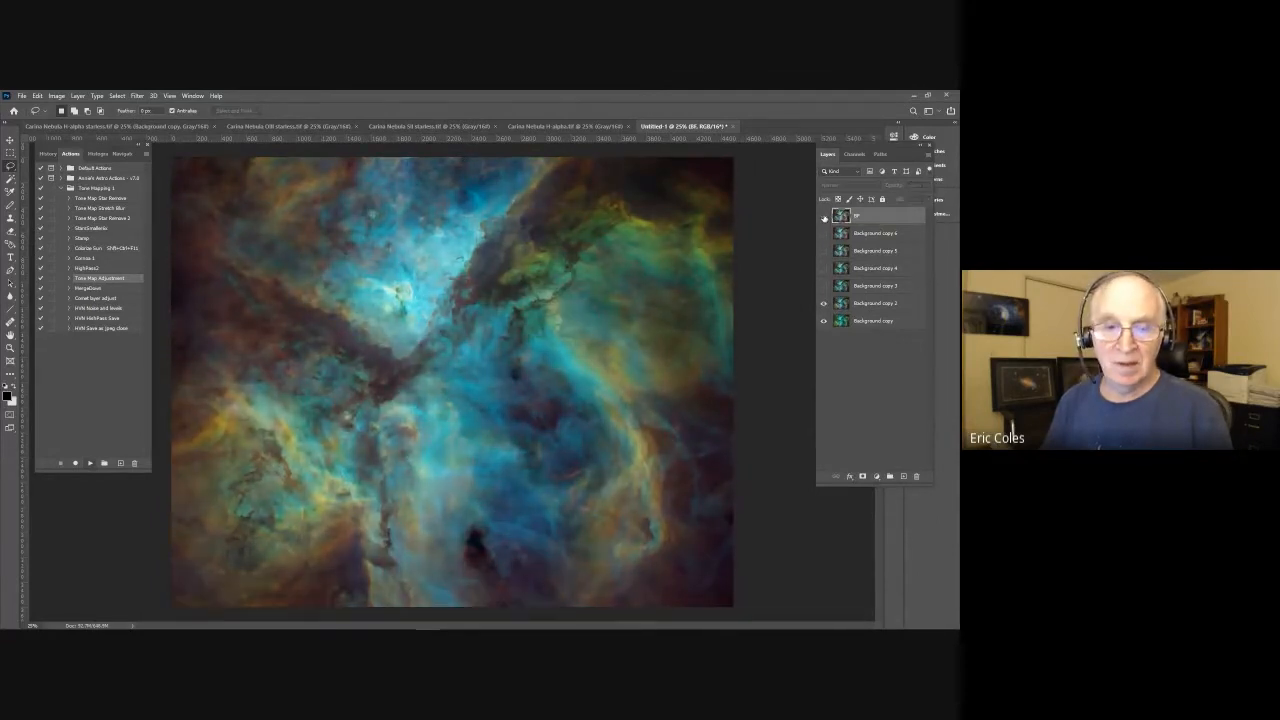
left_click(824, 217)
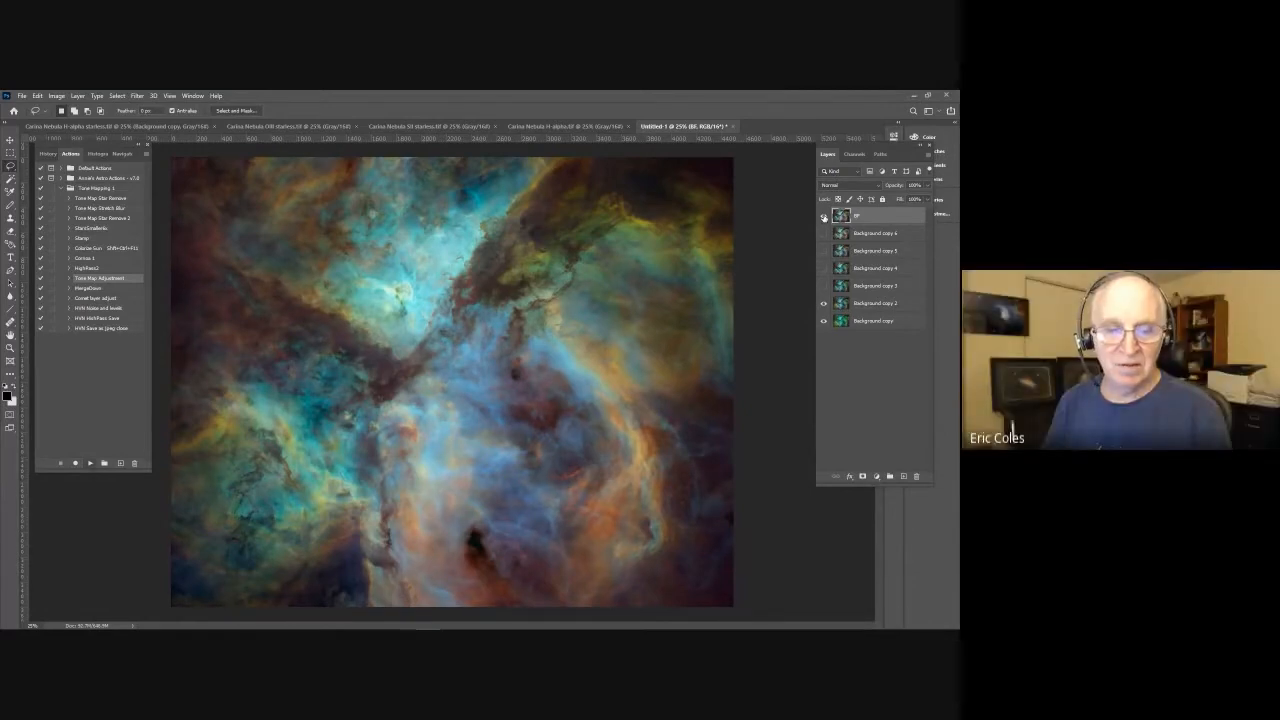
left_click(824, 217)
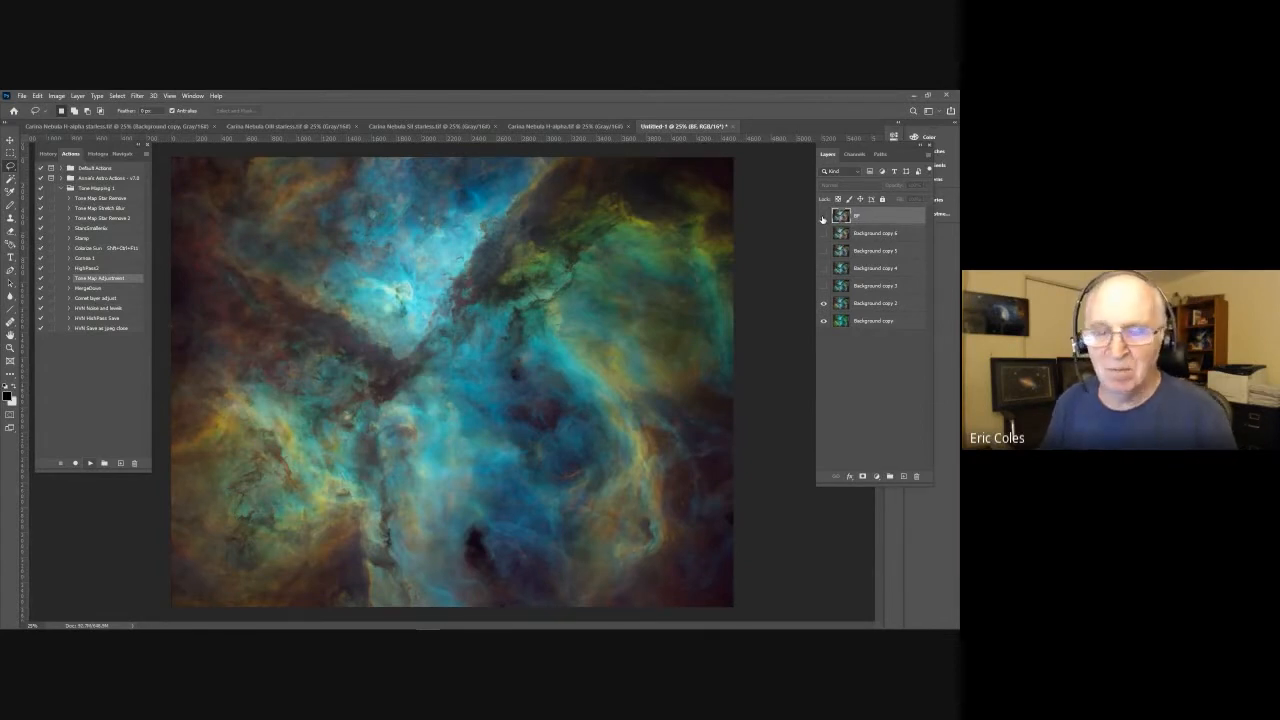
left_click(823, 217)
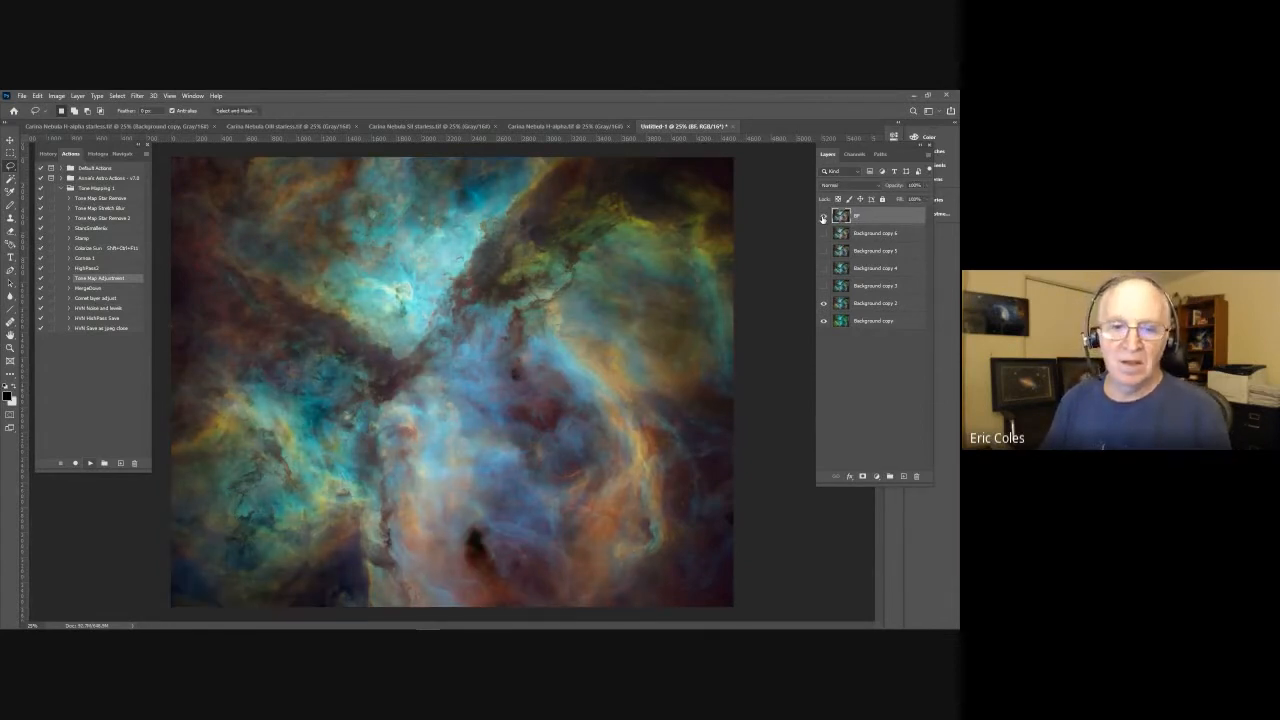
left_click(823, 287)
left_click_drag(823, 268, 824, 234)
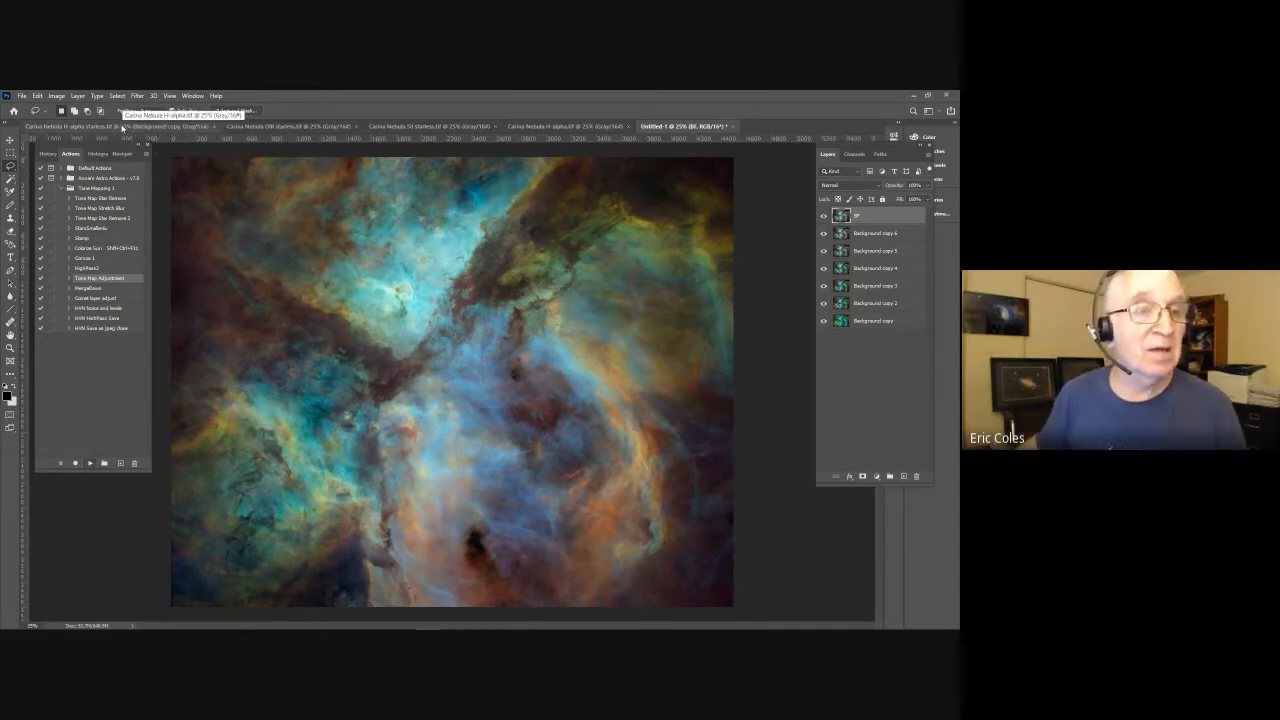
Step: Copy the entire Carina Nebula H-alpha image with stars and paste it as the top layer of the RGB composite
left_click(527, 128)
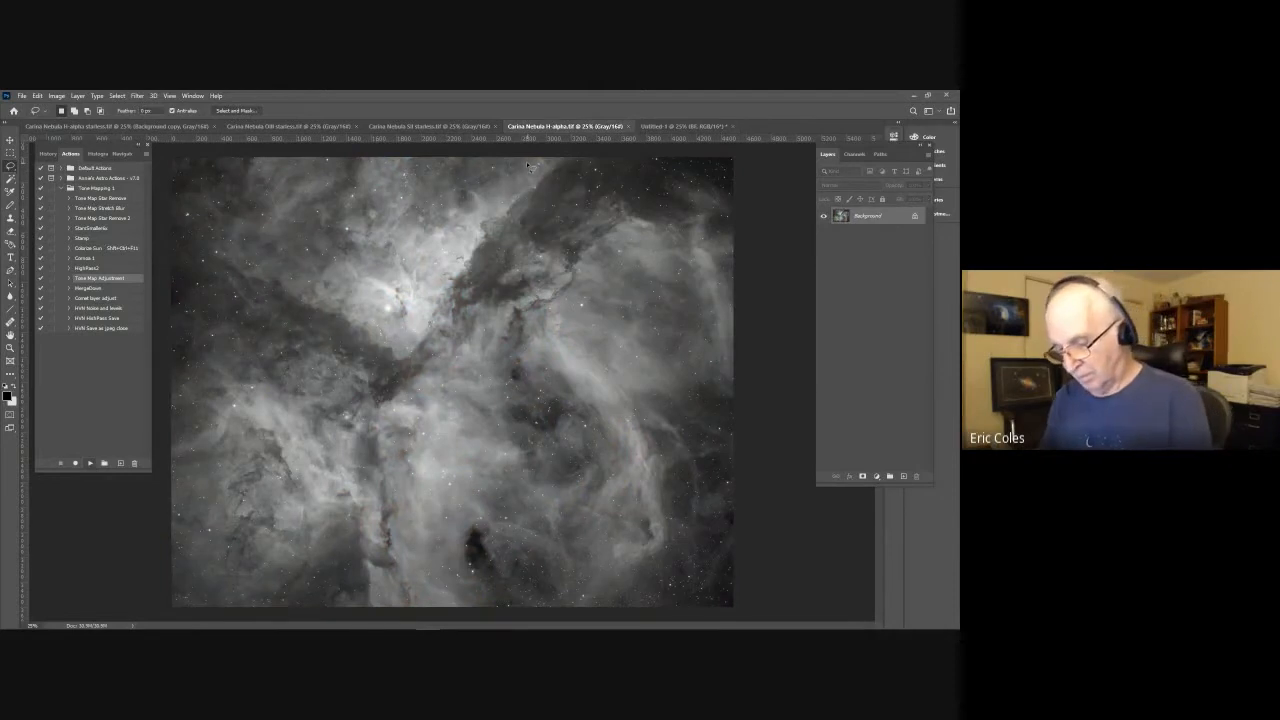
key("ctrl+a")
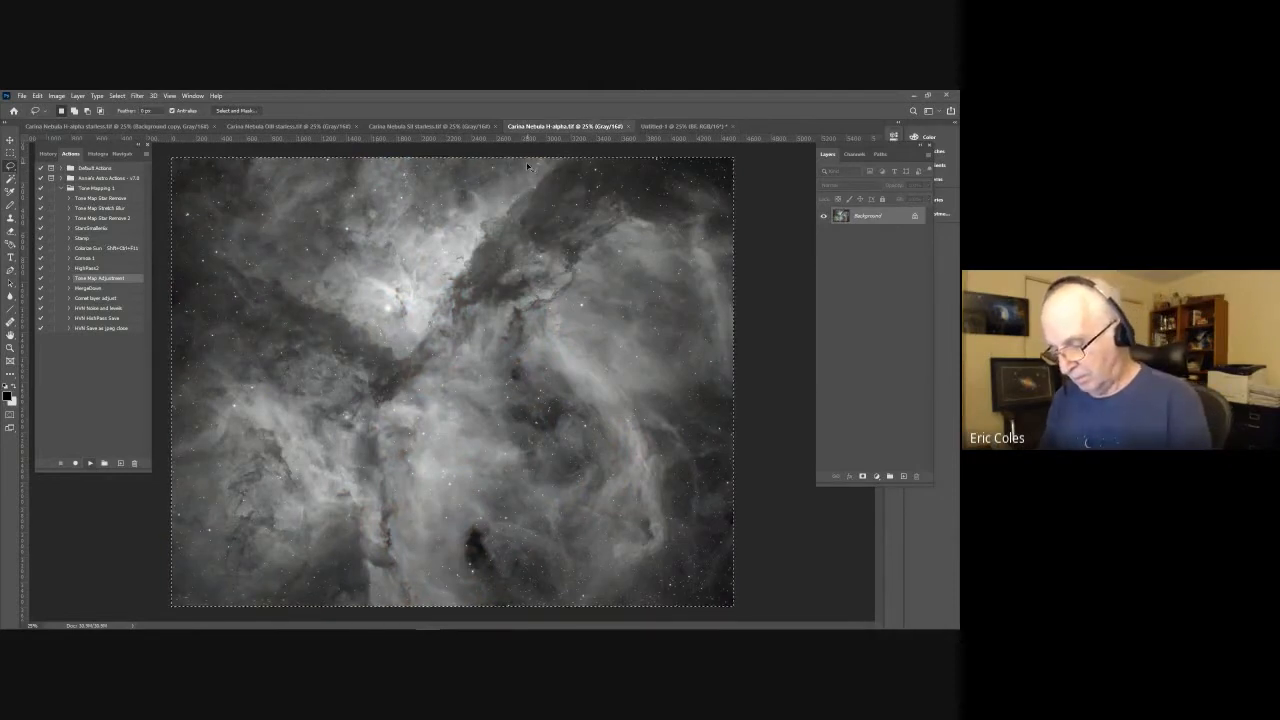
left_click(675, 127)
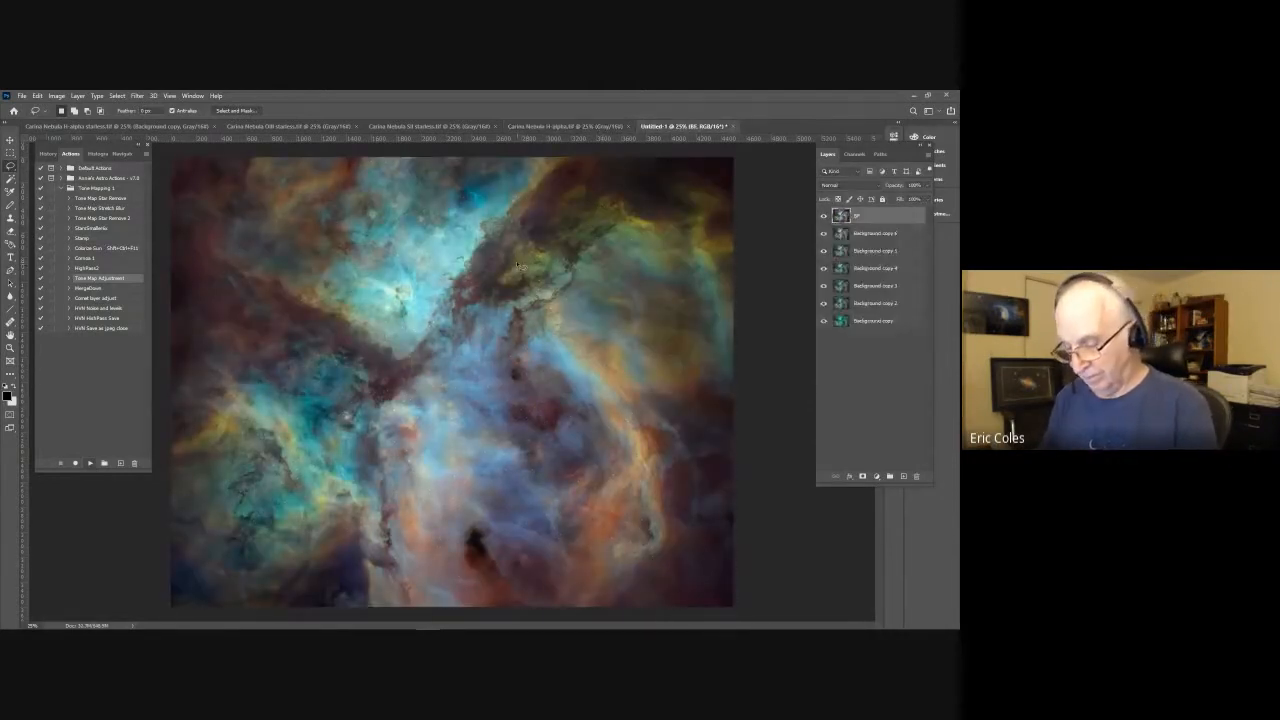
key("ctrl+v")
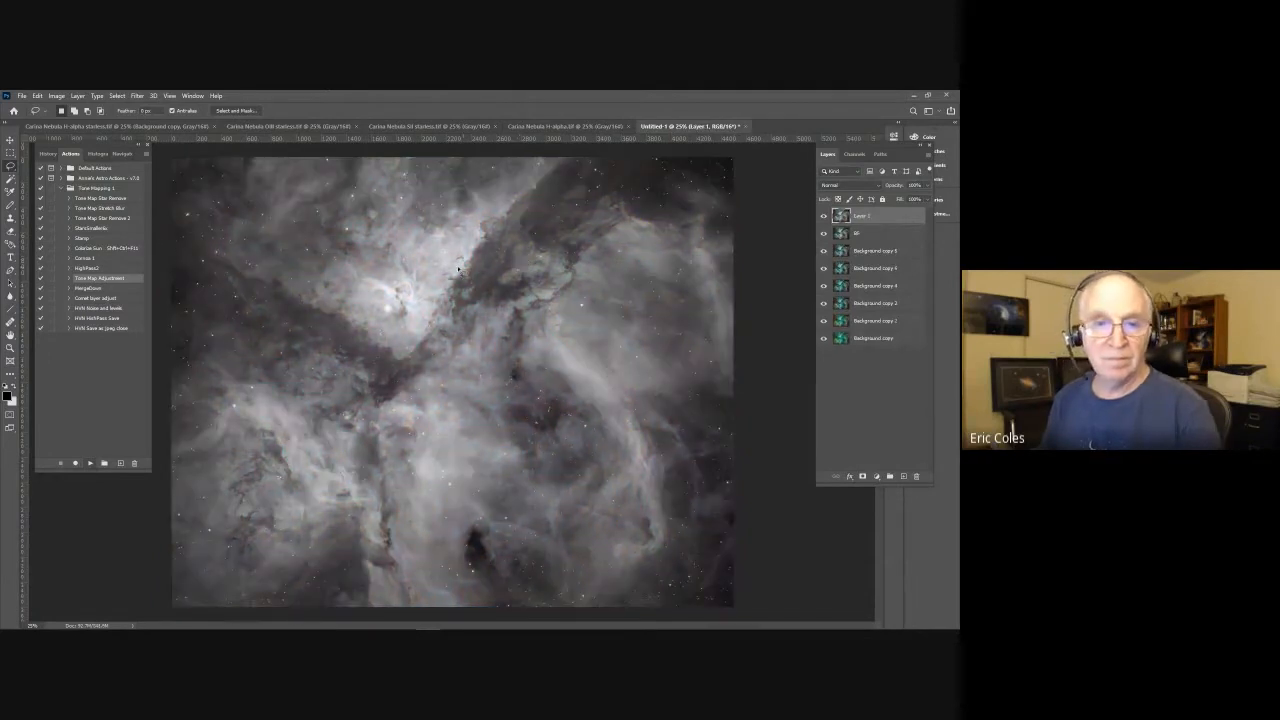
Step: Rename the pasted H-alpha layer as H Lum and set its blend mode to Luminosity
double_click(857, 216)
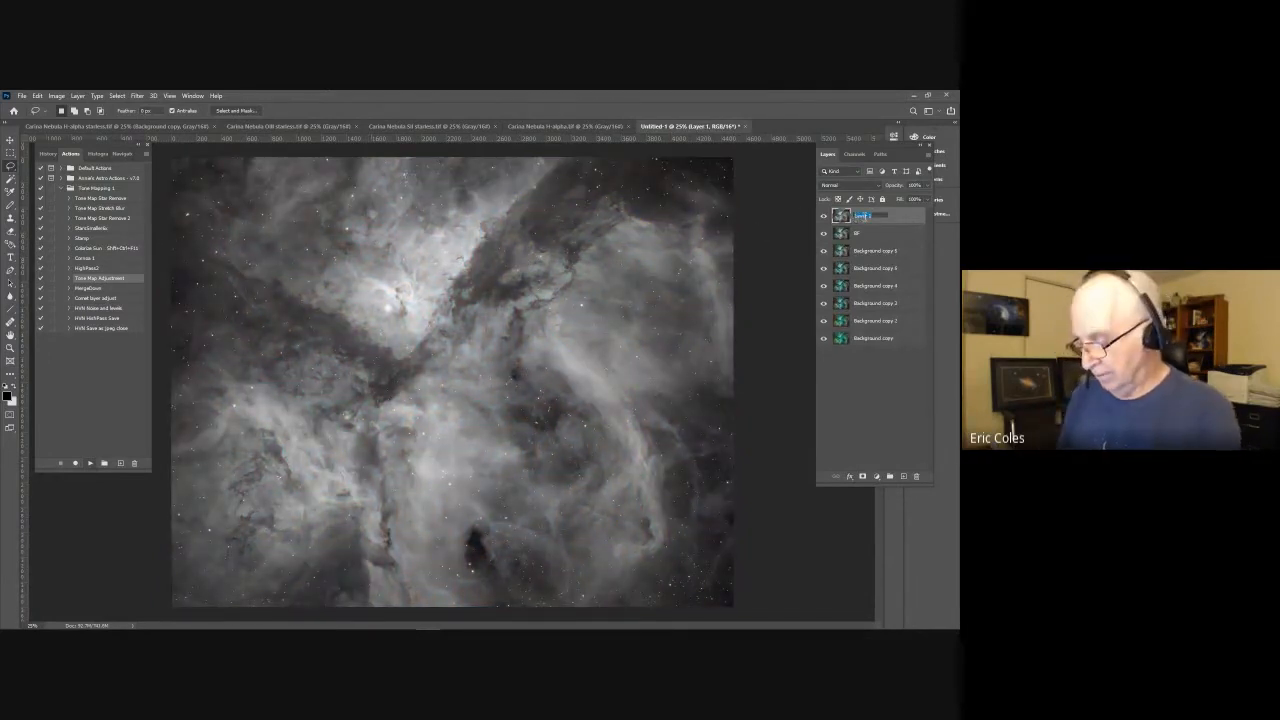
type("H Lum")
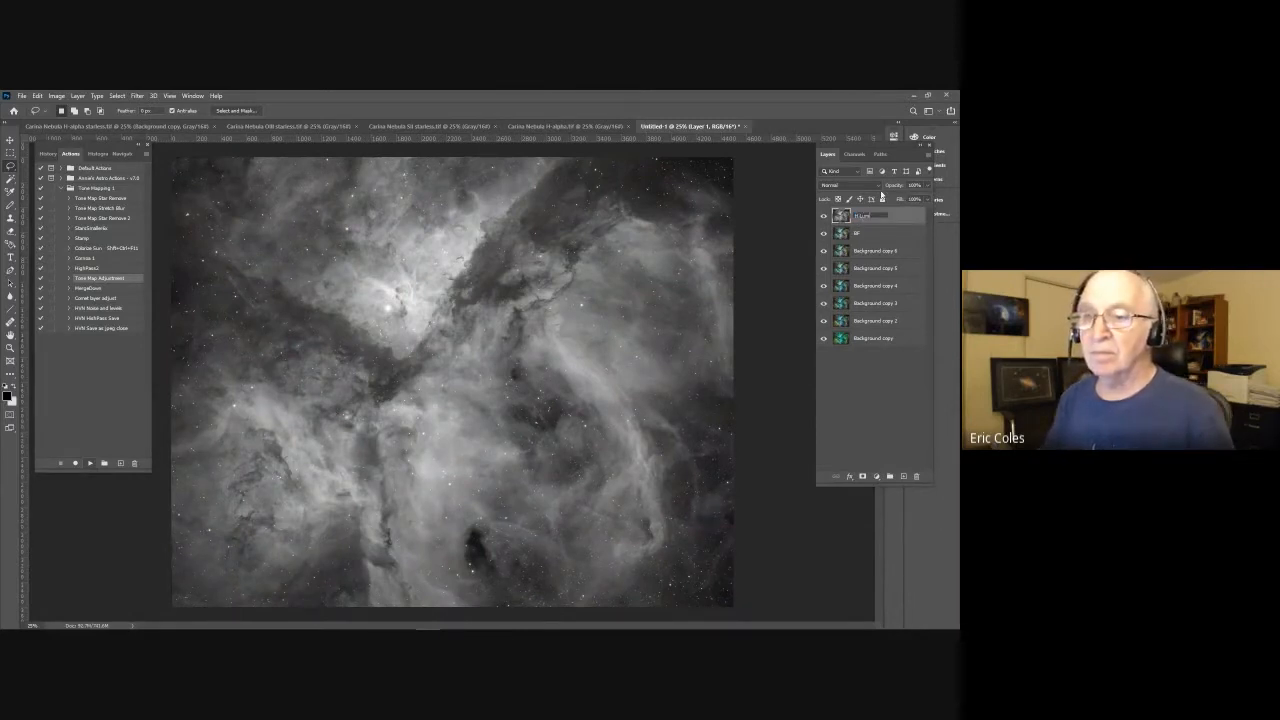
key("Return")
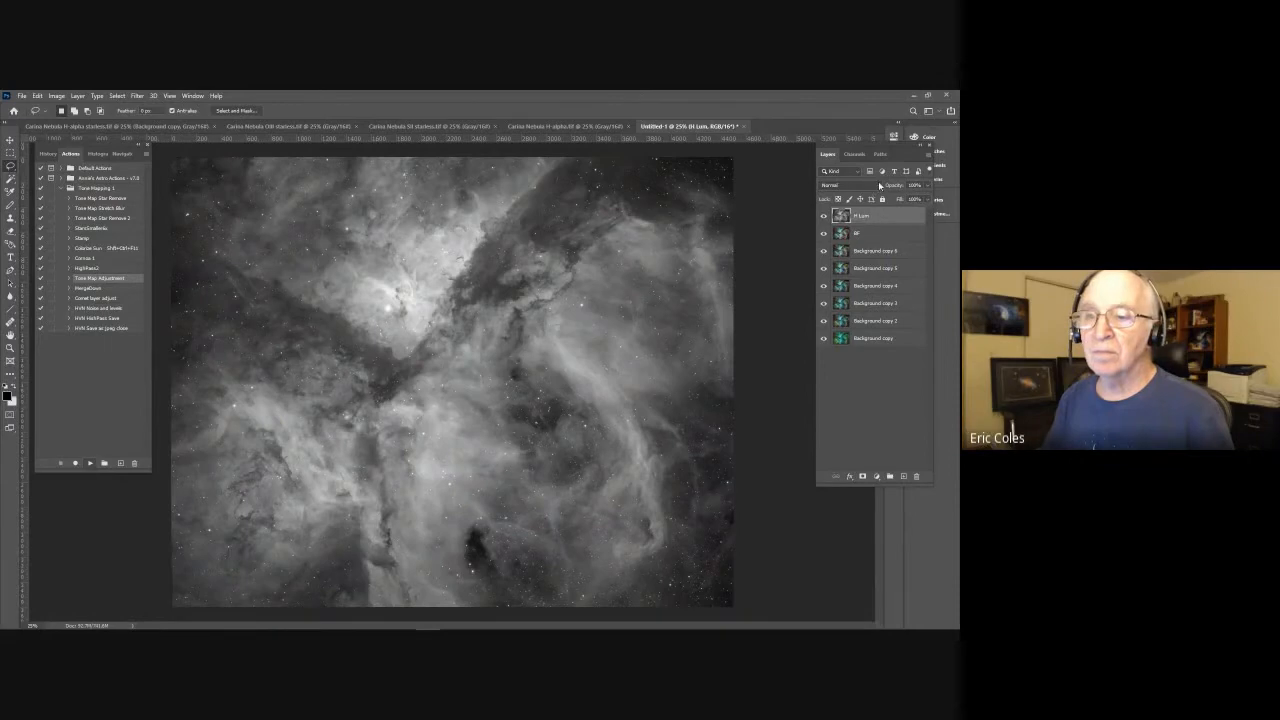
left_click(876, 188)
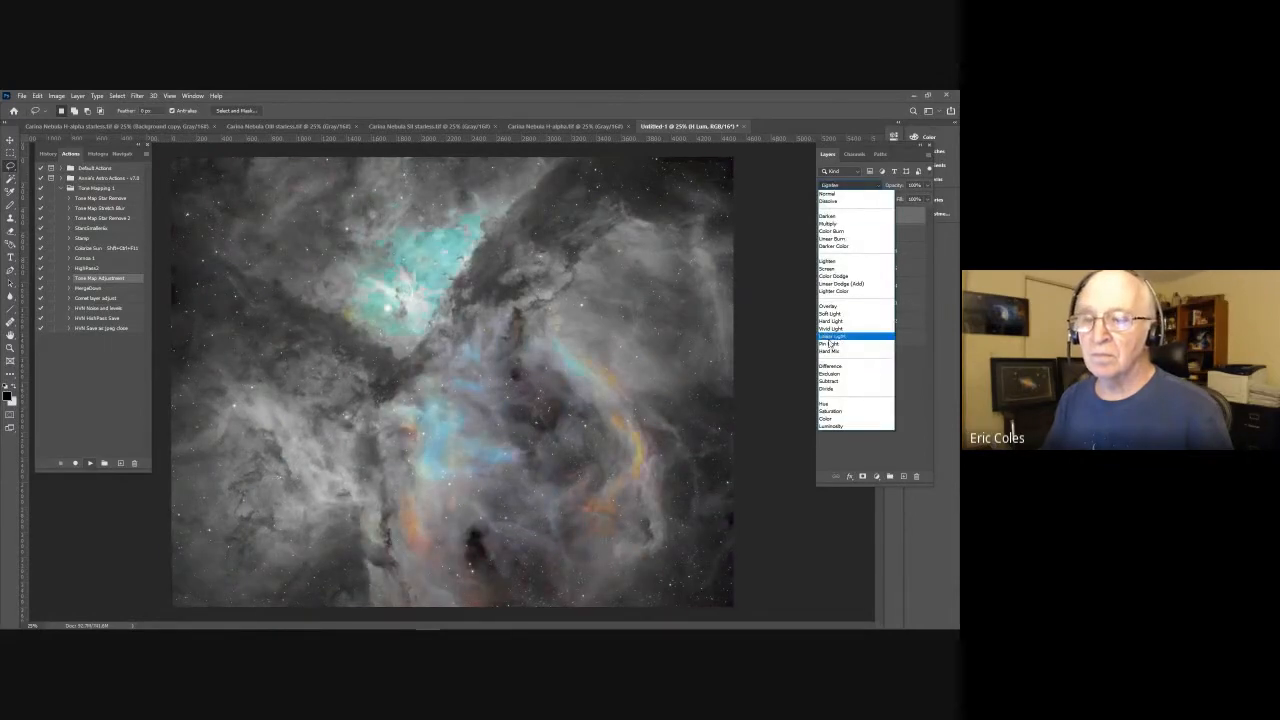
left_click(830, 426)
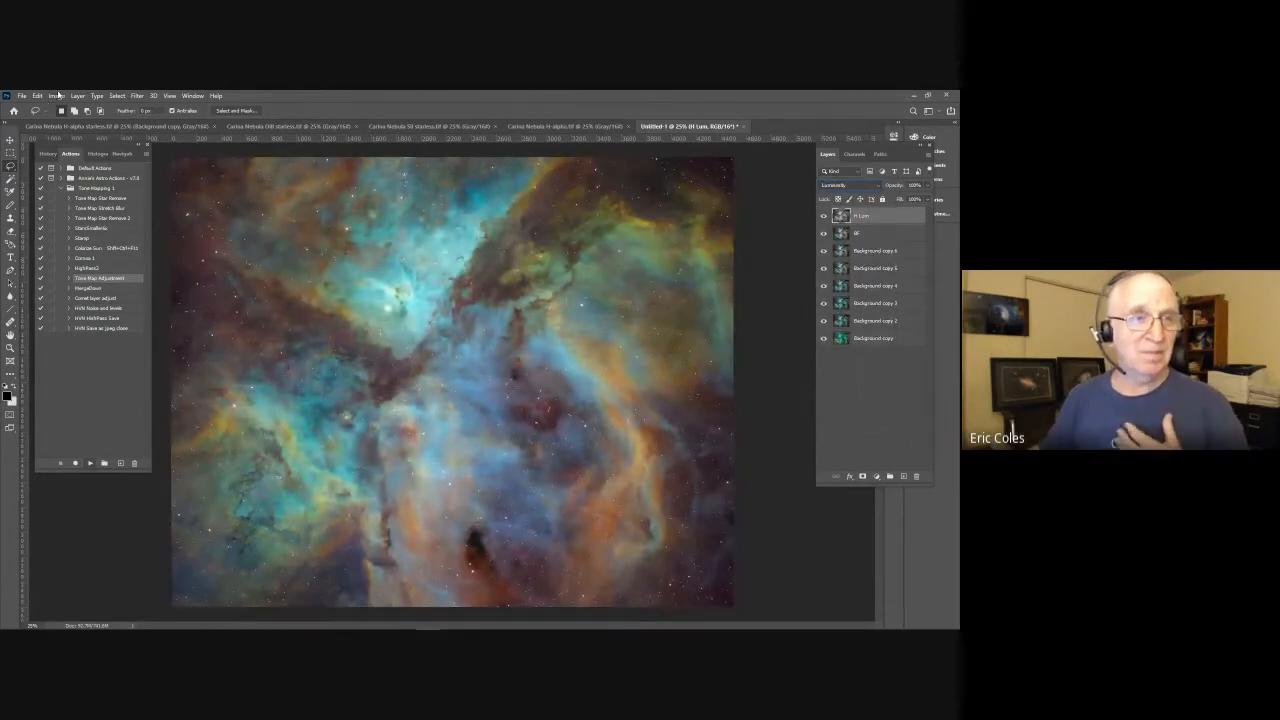
Step: Darken the H Lum layer's midtones with a Levels adjustment and compare the image with and without the layer
left_click(57, 95)
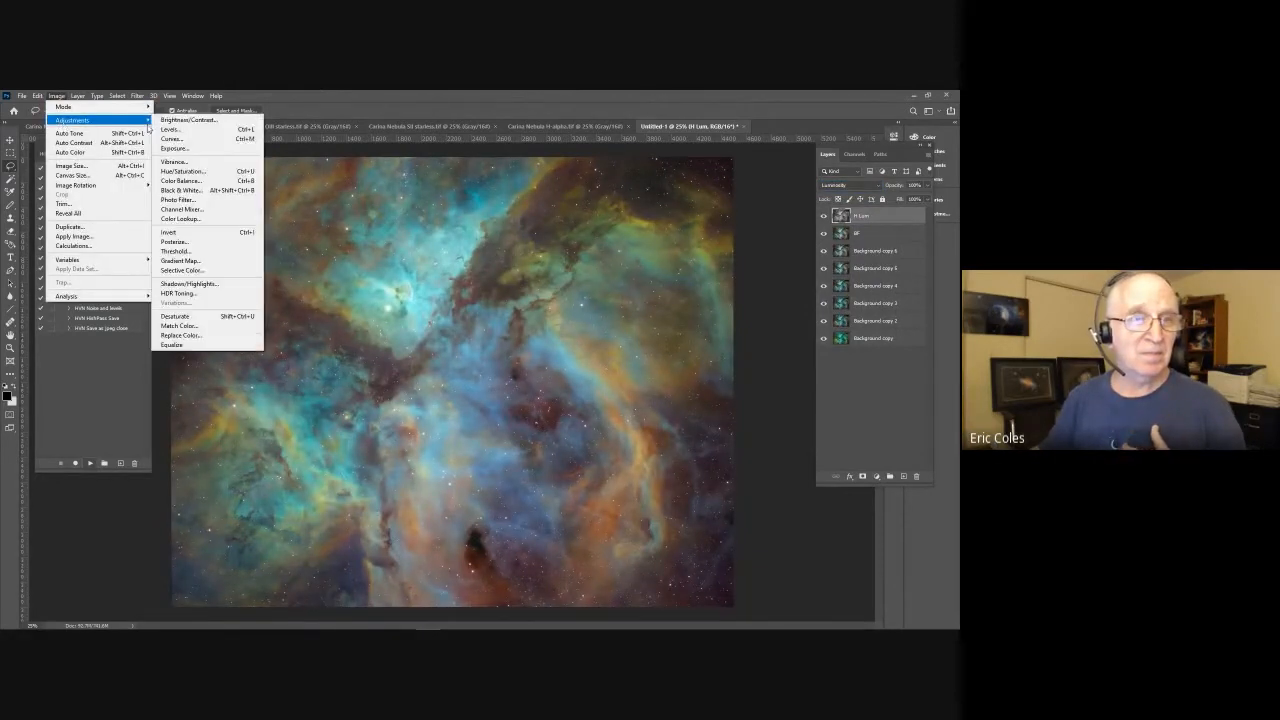
left_click(170, 129)
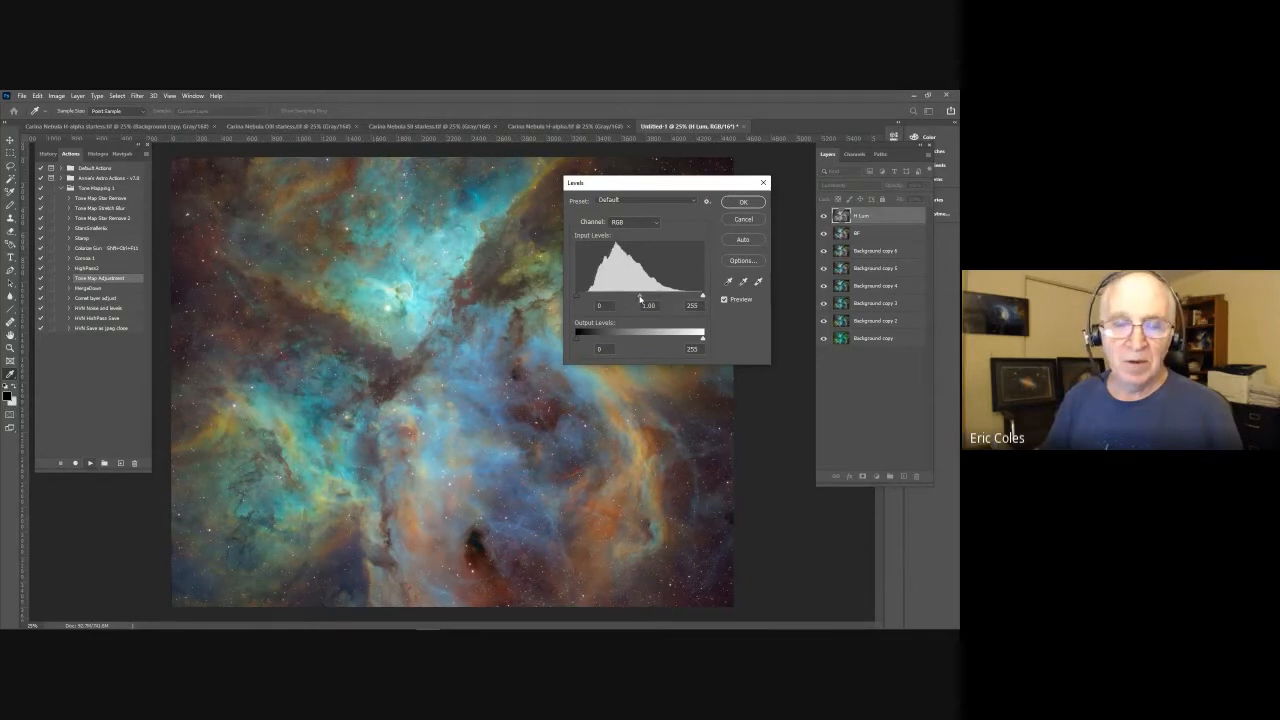
left_click_drag(640, 298, 648, 298)
left_click(741, 202)
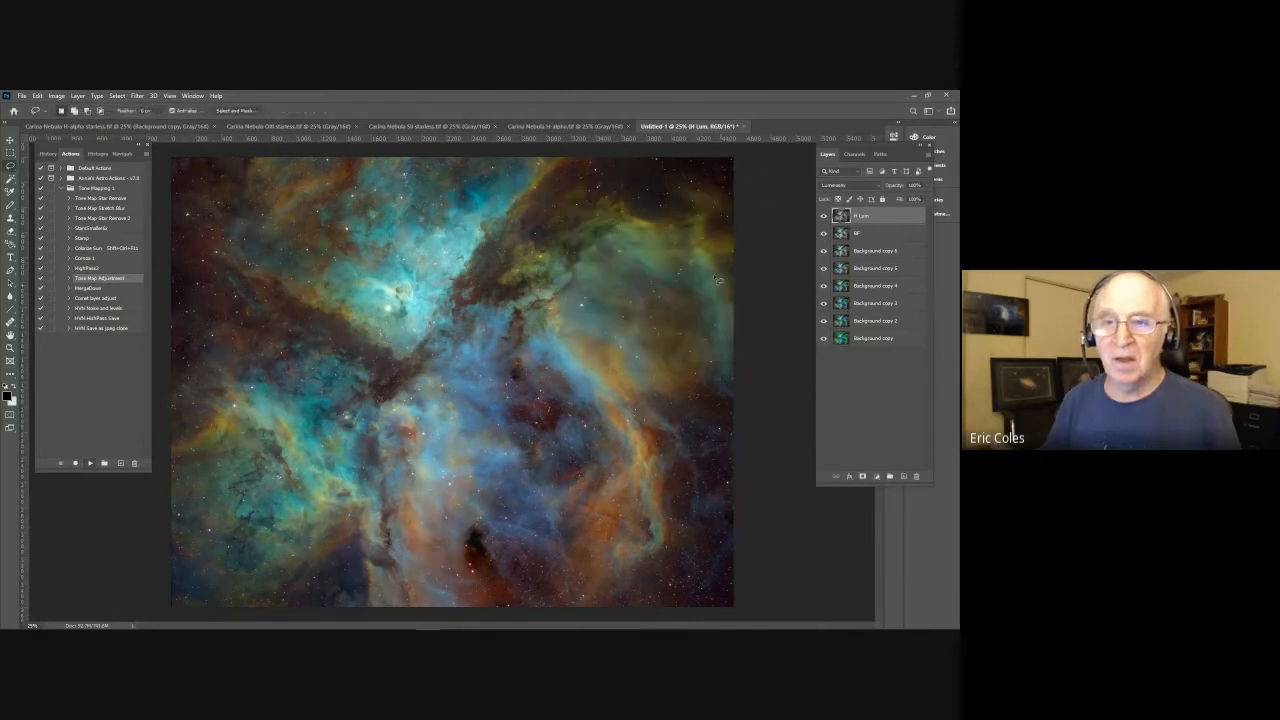
left_click(824, 218)
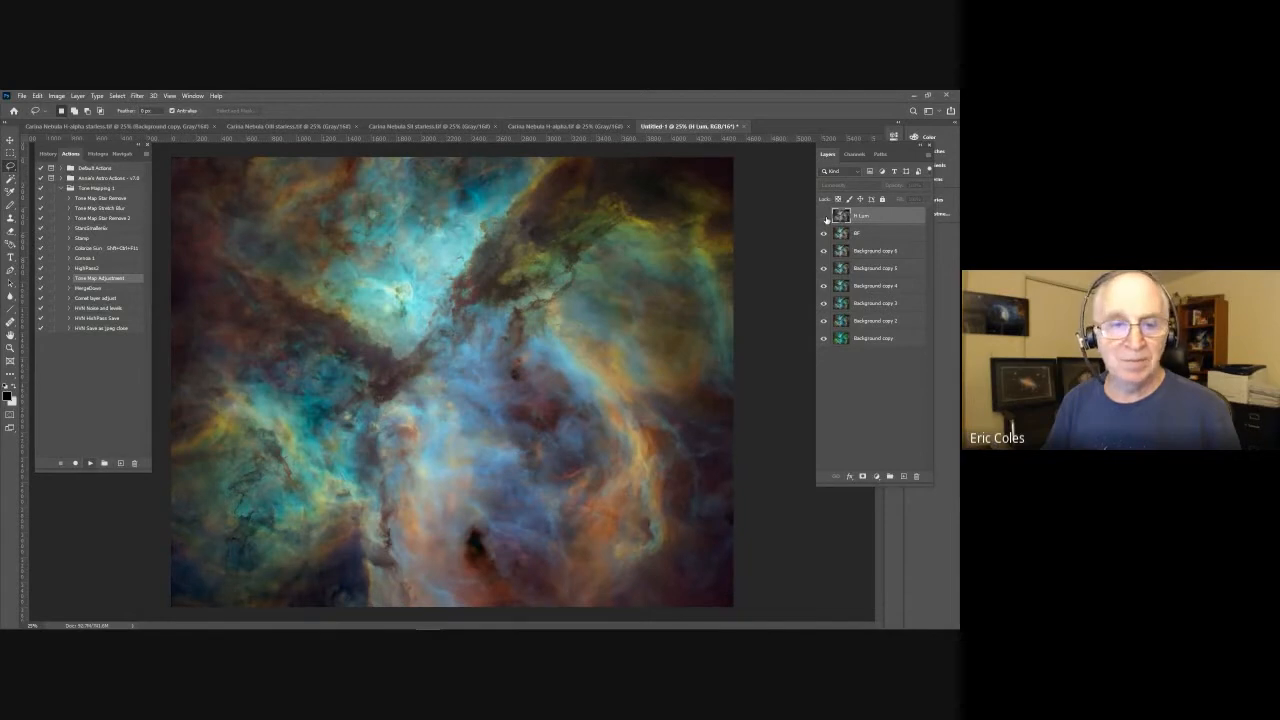
left_click(824, 218)
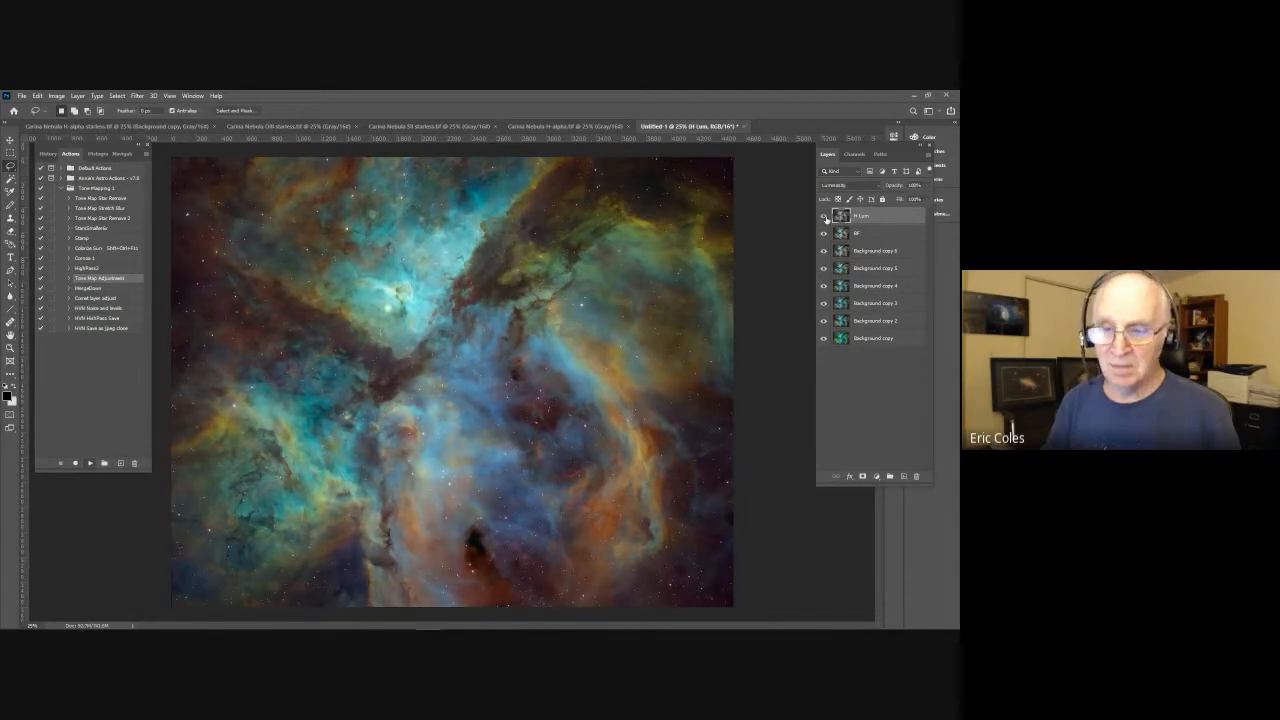
left_click(824, 218)
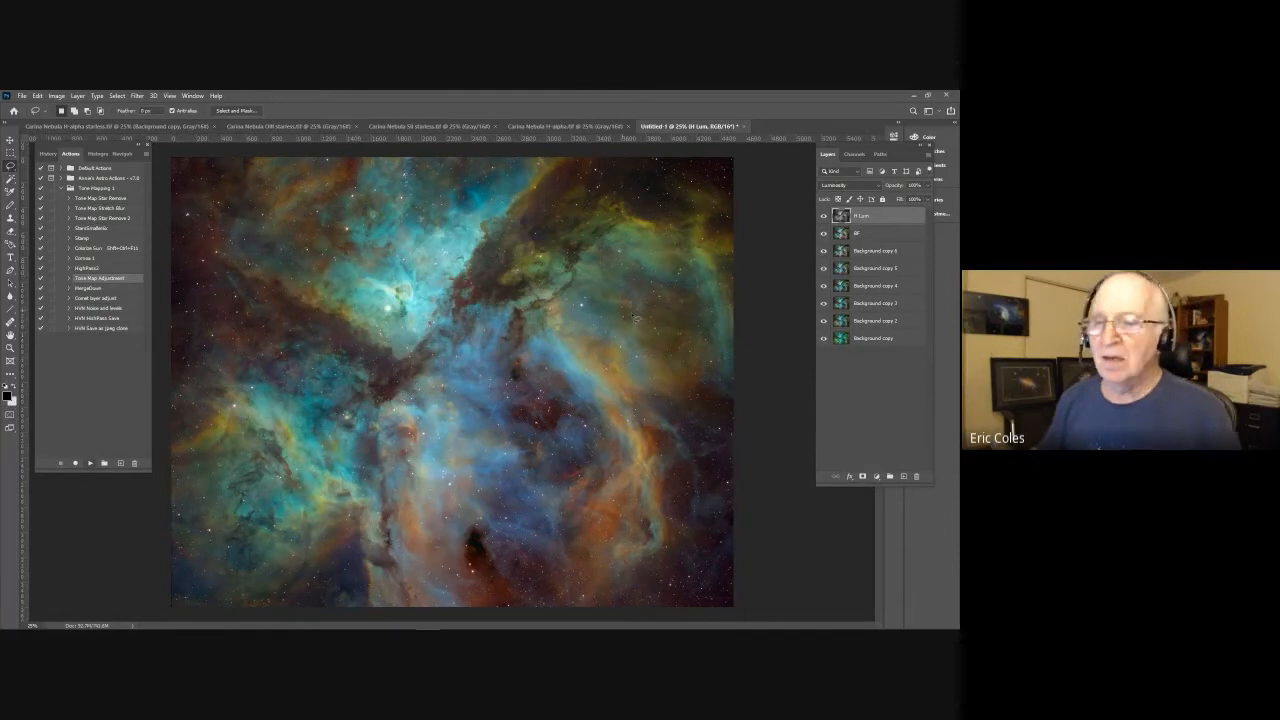
Step: Hide the H Lum layer and draw a freehand lasso selection around the bright turquoise core on the gr layer
left_click(898, 239)
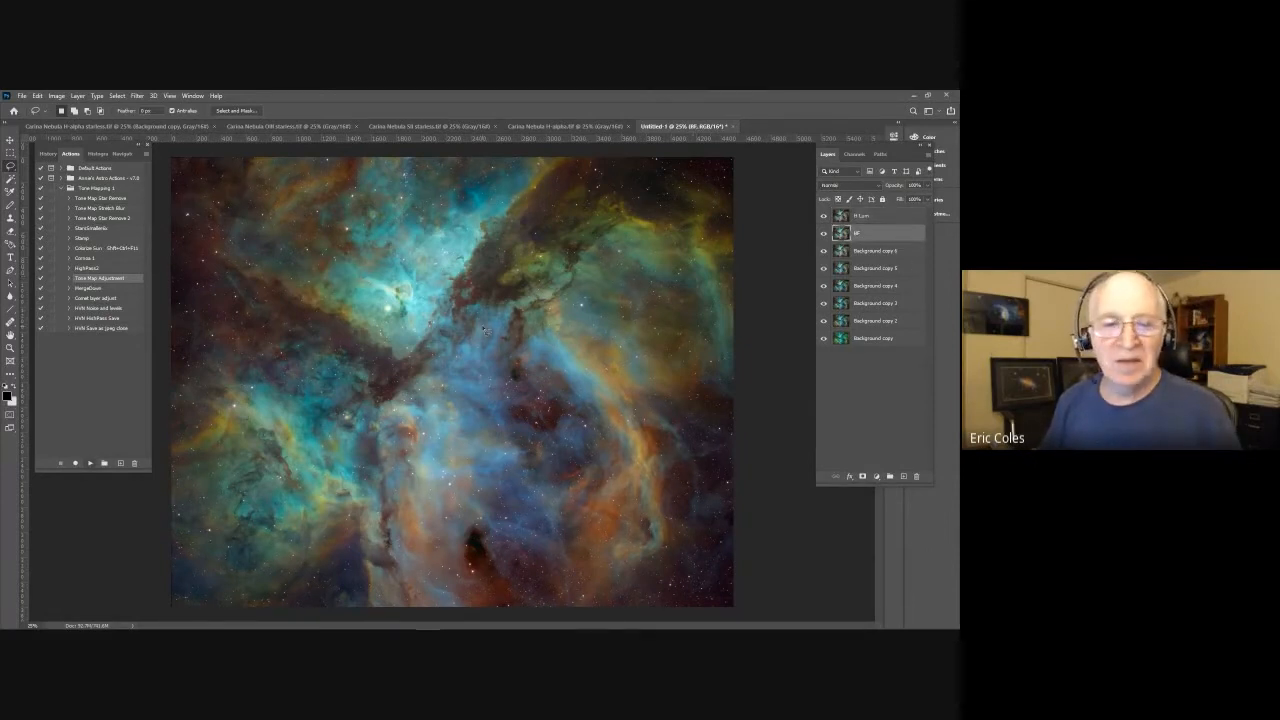
left_click(823, 216)
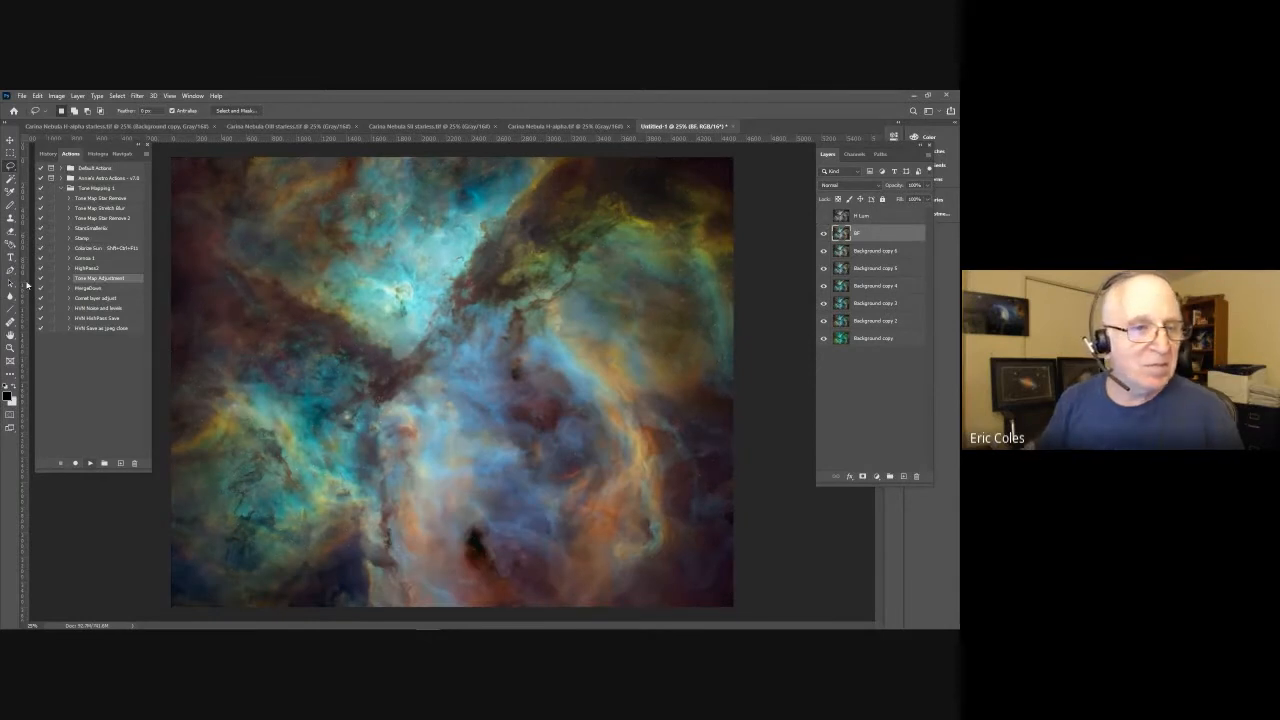
left_click(11, 348)
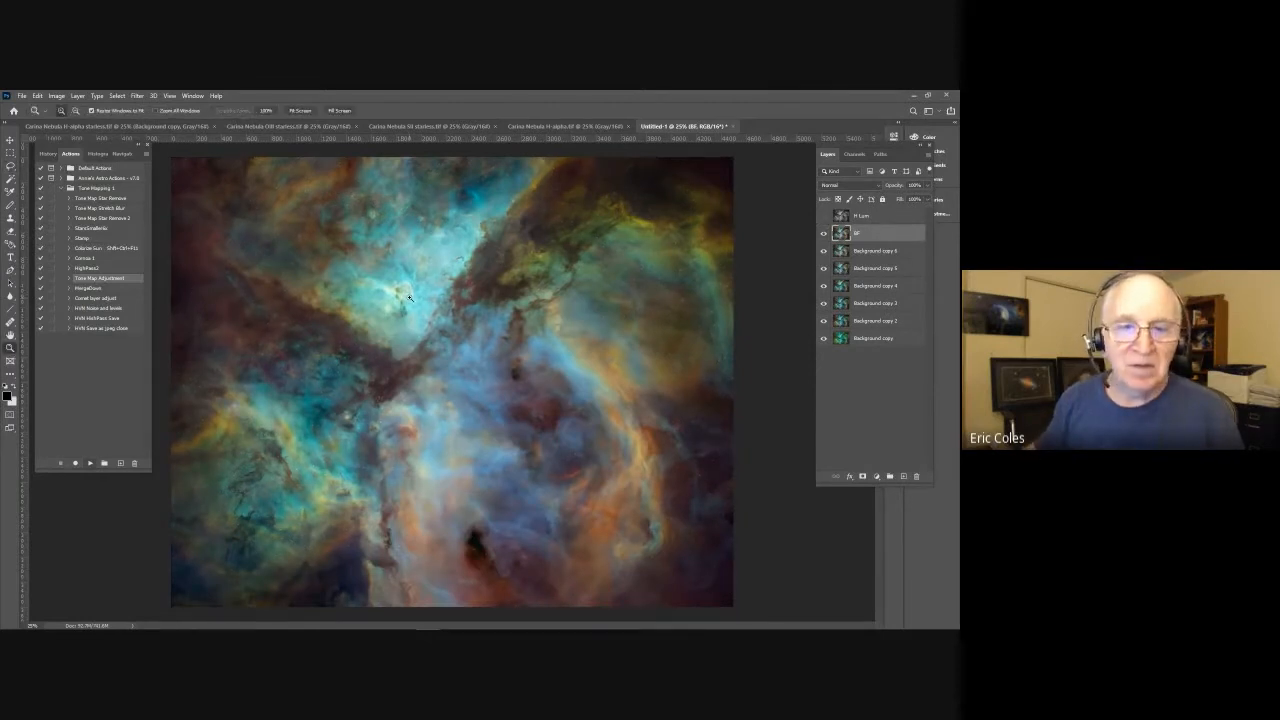
left_click_drag(349, 265, 472, 344)
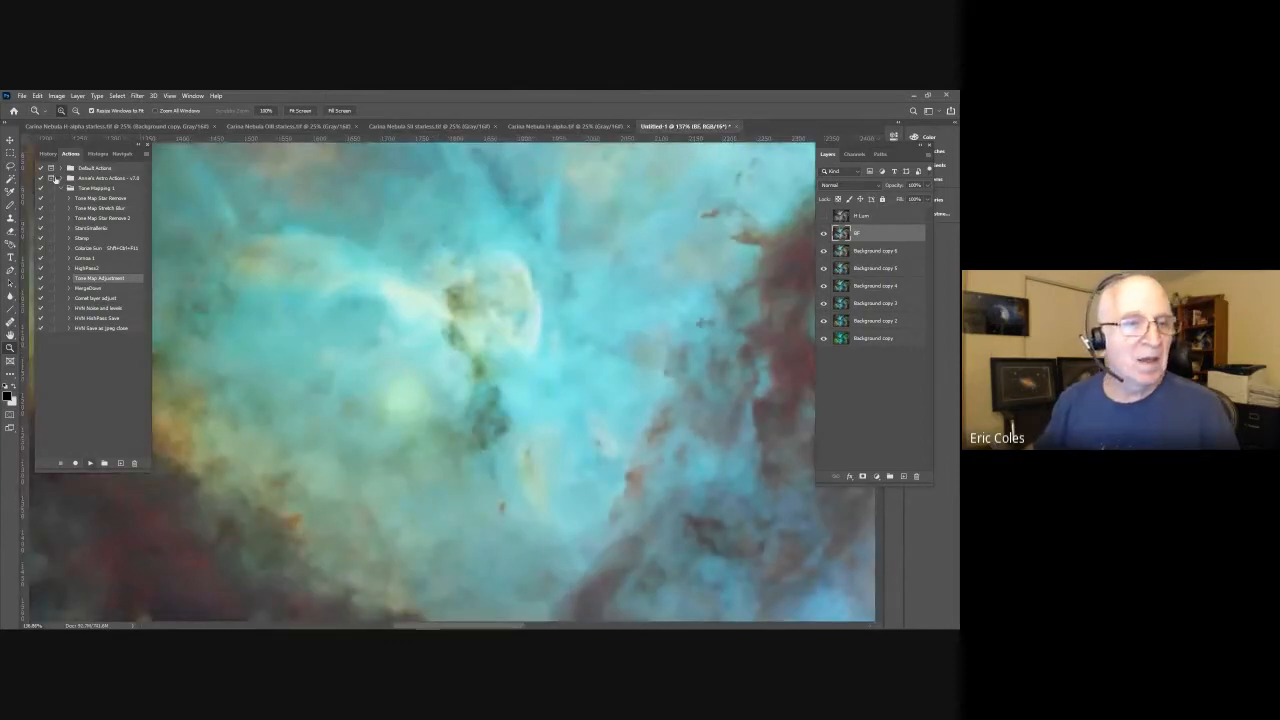
left_click(10, 167)
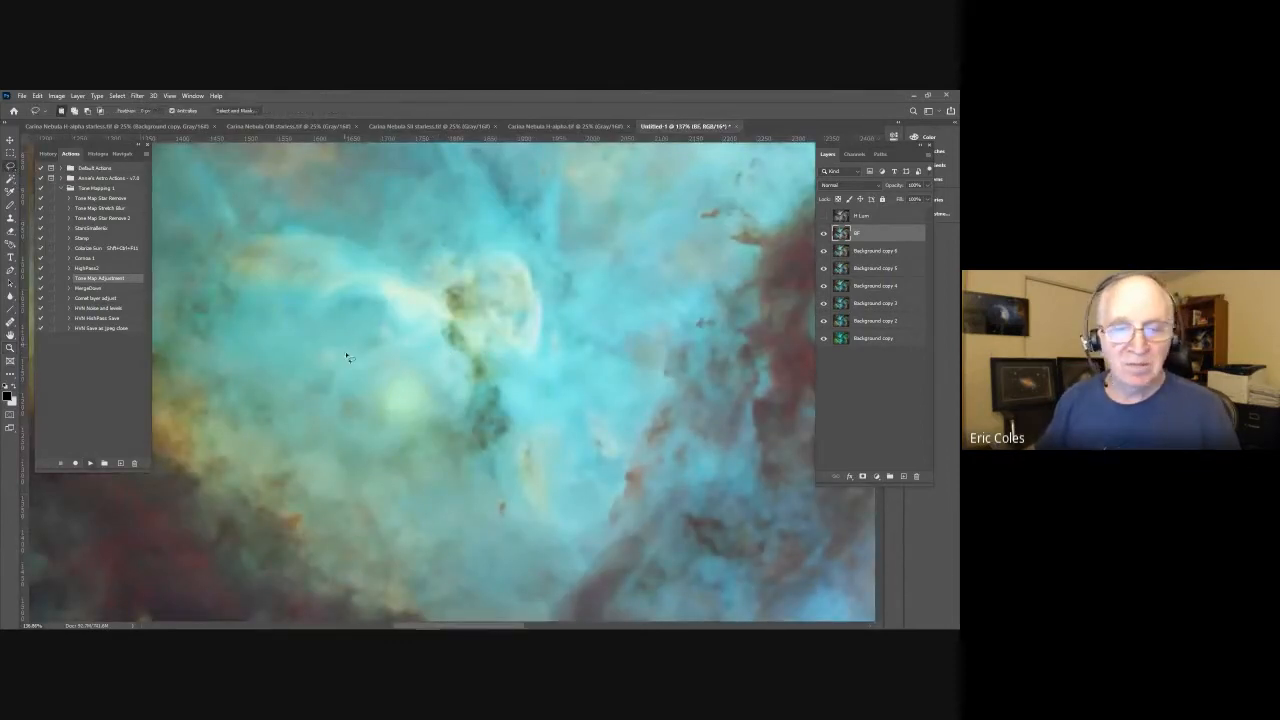
mouse_move(267, 498)
left_mouse_down()
mouse_move(255, 379)
mouse_move(266, 238)
mouse_move(301, 215)
mouse_move(485, 174)
mouse_move(557, 177)
mouse_move(638, 213)
mouse_move(716, 279)
mouse_move(729, 348)
mouse_move(686, 455)
mouse_move(589, 572)
mouse_move(495, 624)
left_mouse_up()
left_click_drag(392, 594, 308, 532)
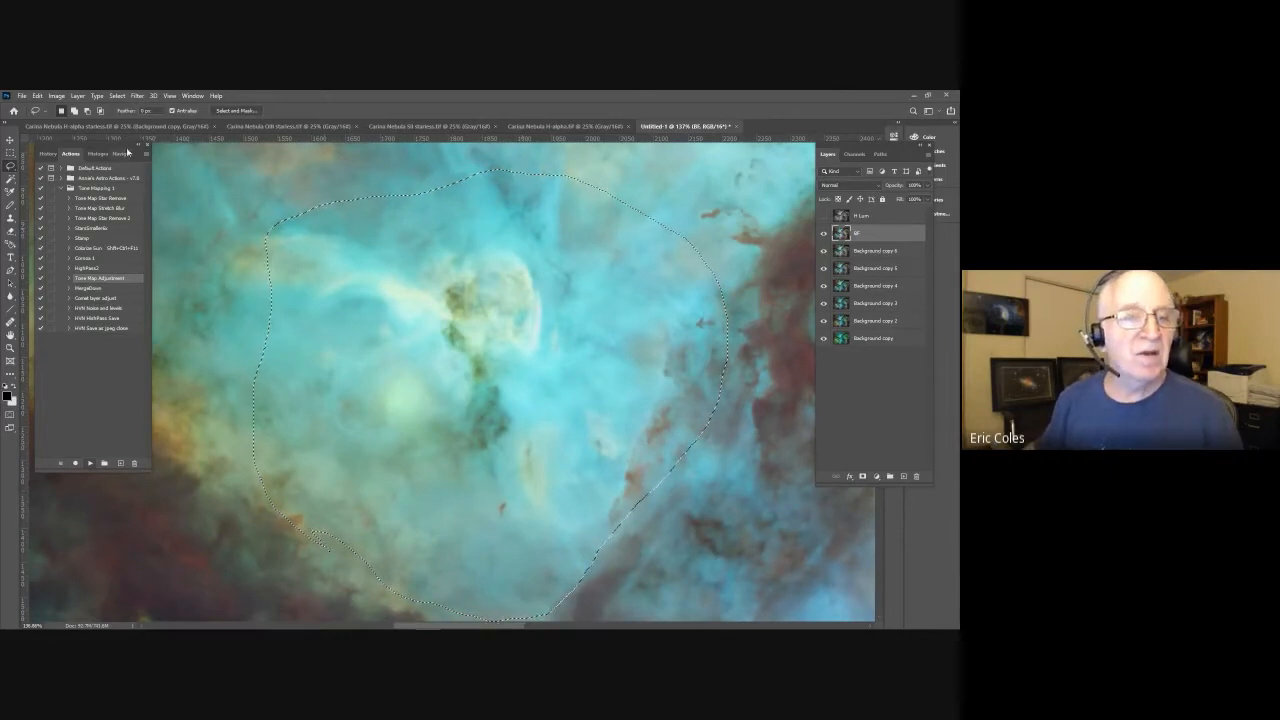
Step: Feather the lasso selection around the bright turquoise core and hide its marching-ants outline
left_click(117, 95)
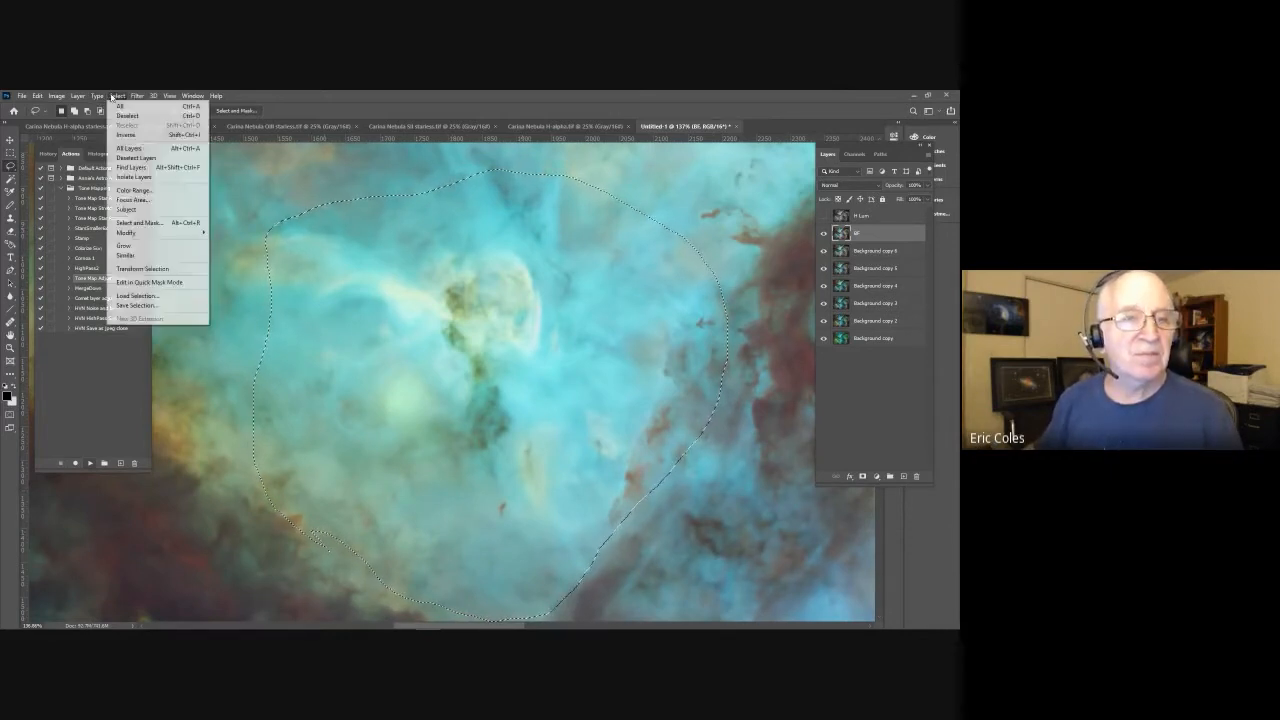
mouse_move(140, 232)
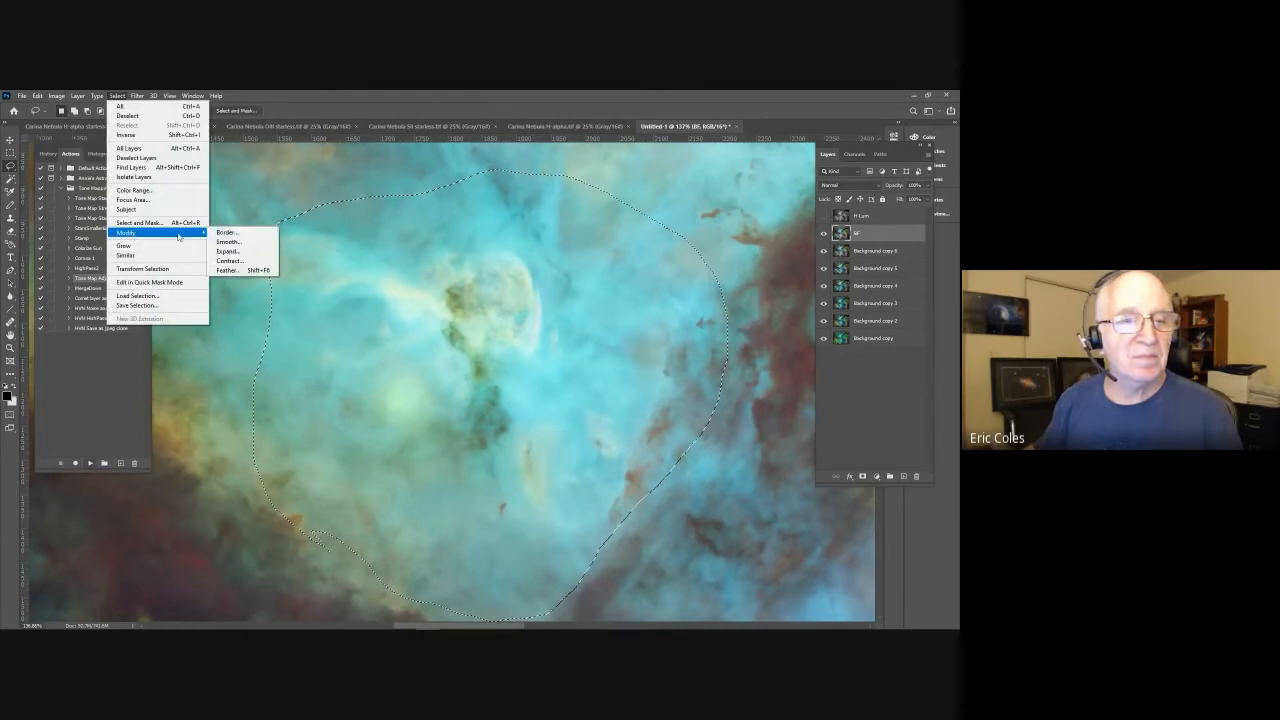
left_click(226, 270)
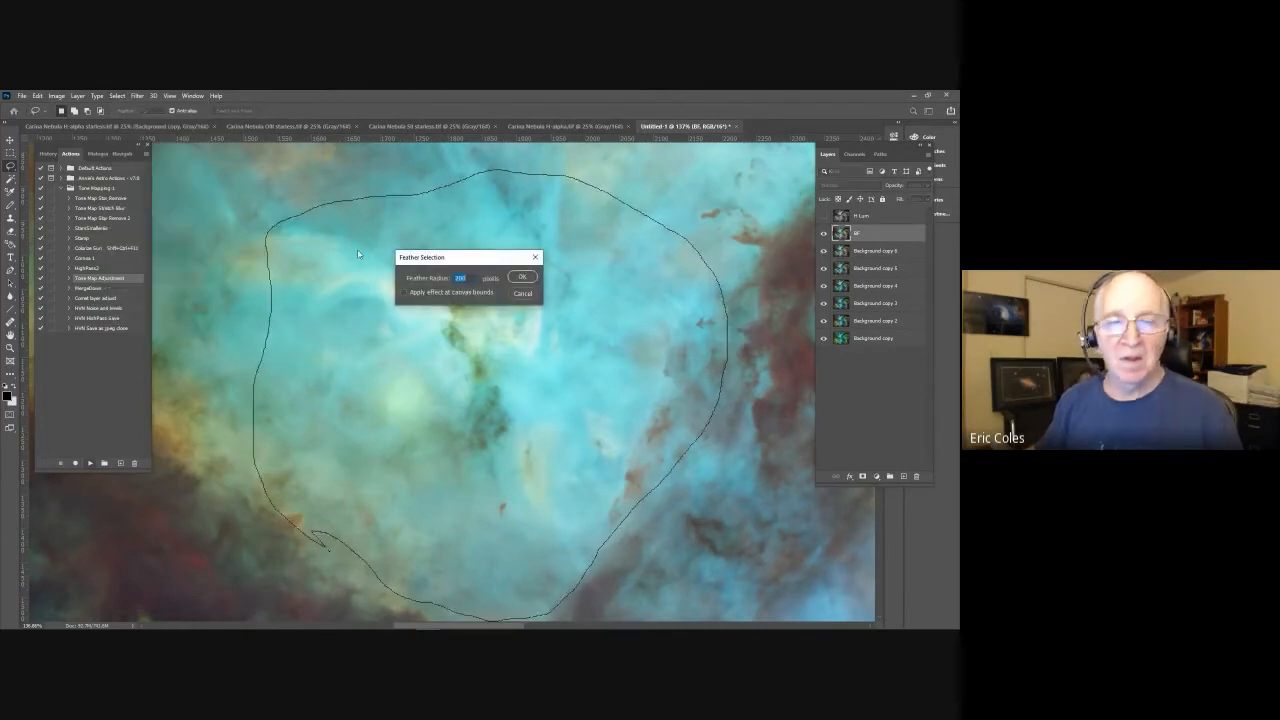
key("Return")
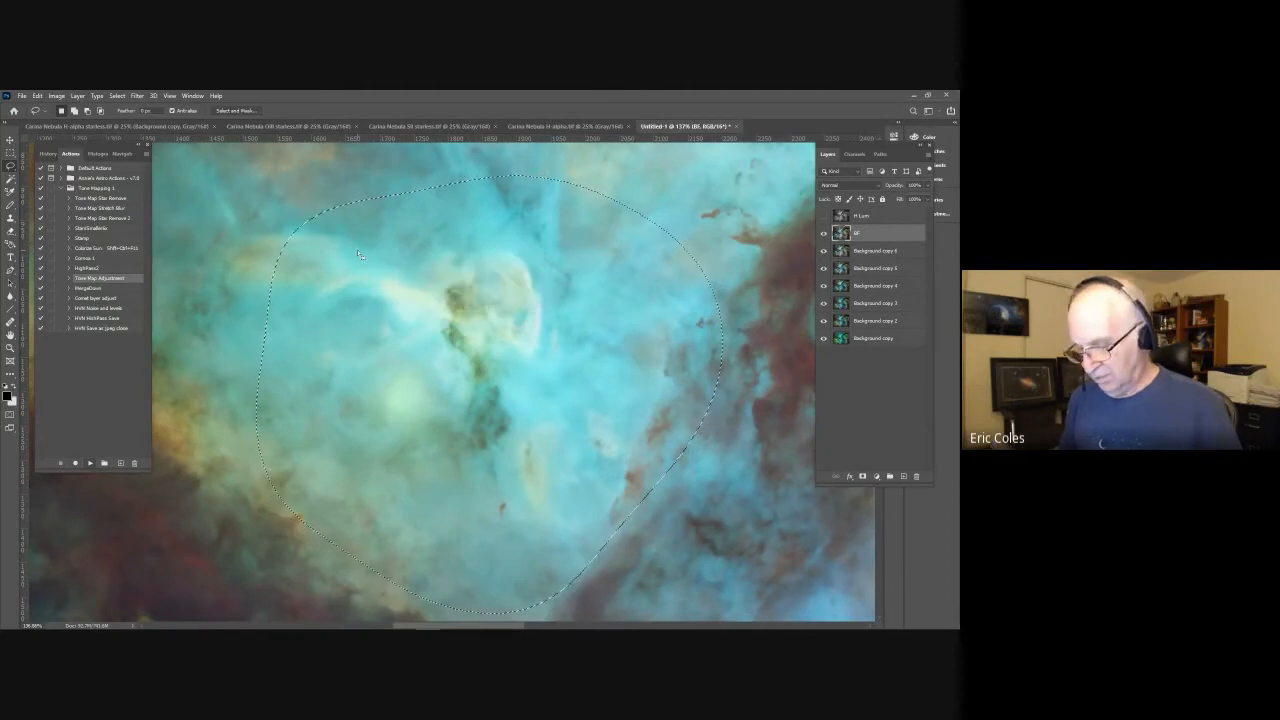
key("ctrl+h")
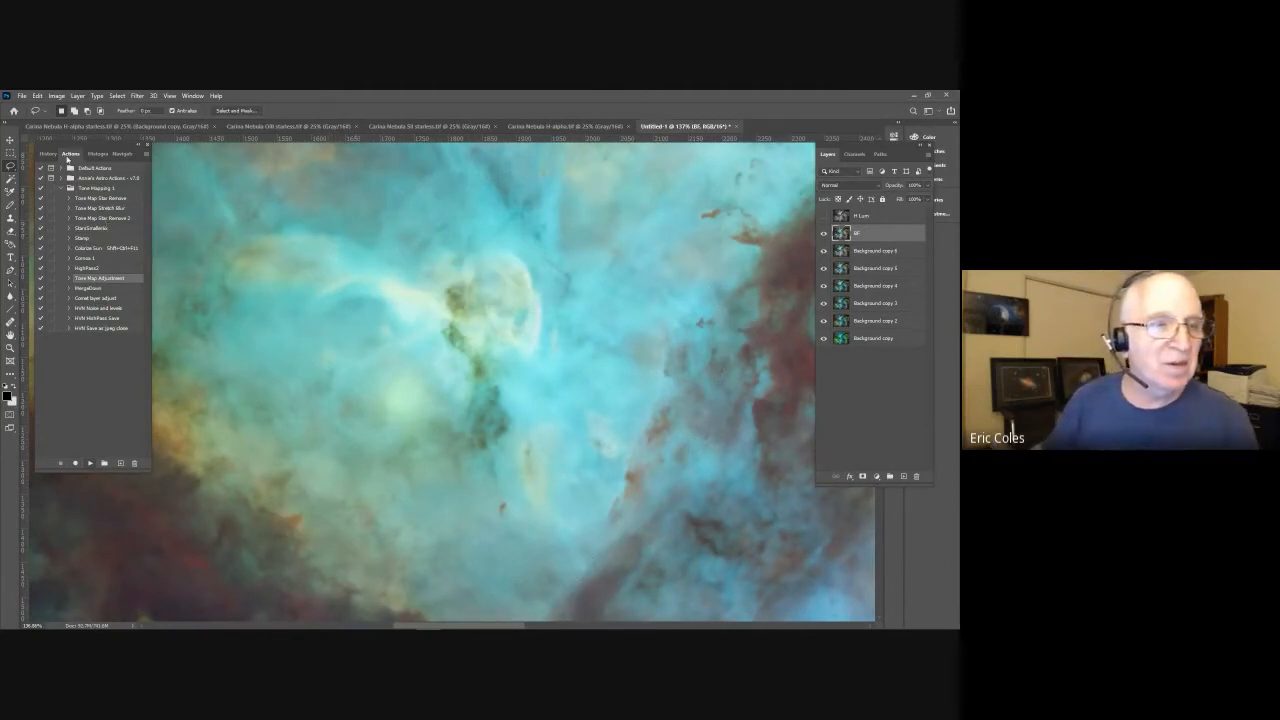
Step: Display the colour histogram of the composite image
left_click(58, 96)
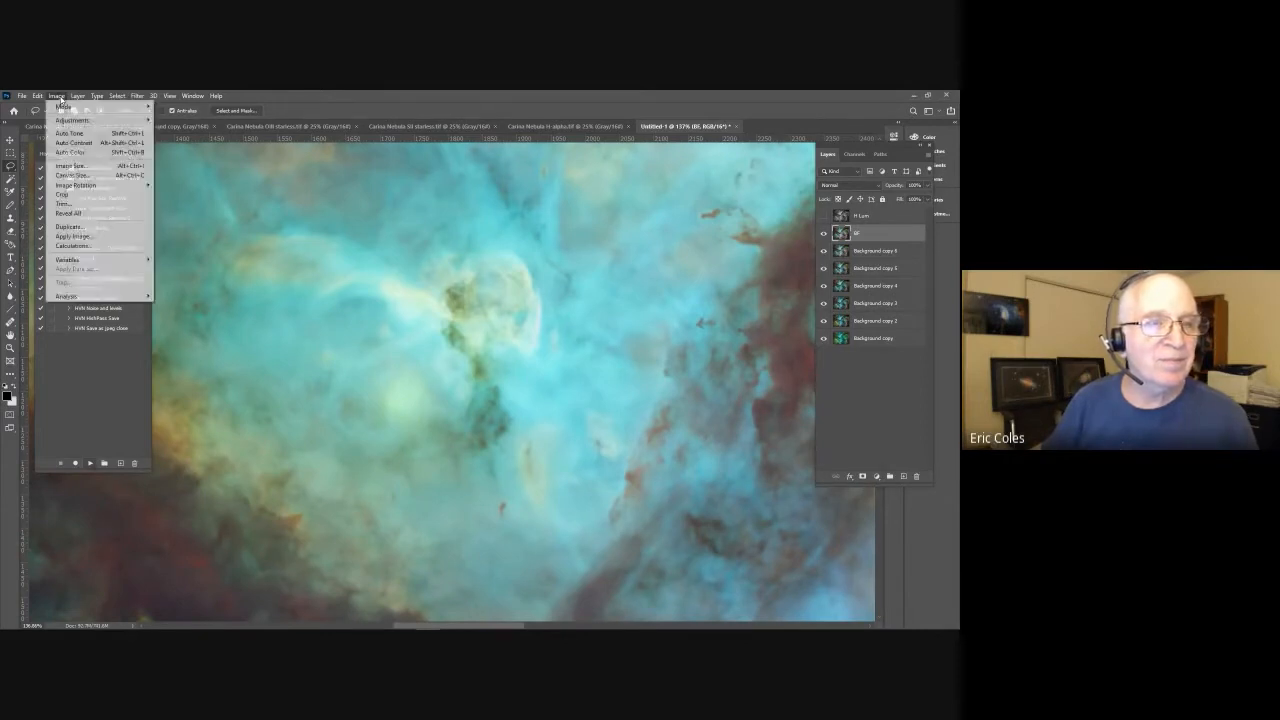
left_click(295, 102)
left_click(97, 155)
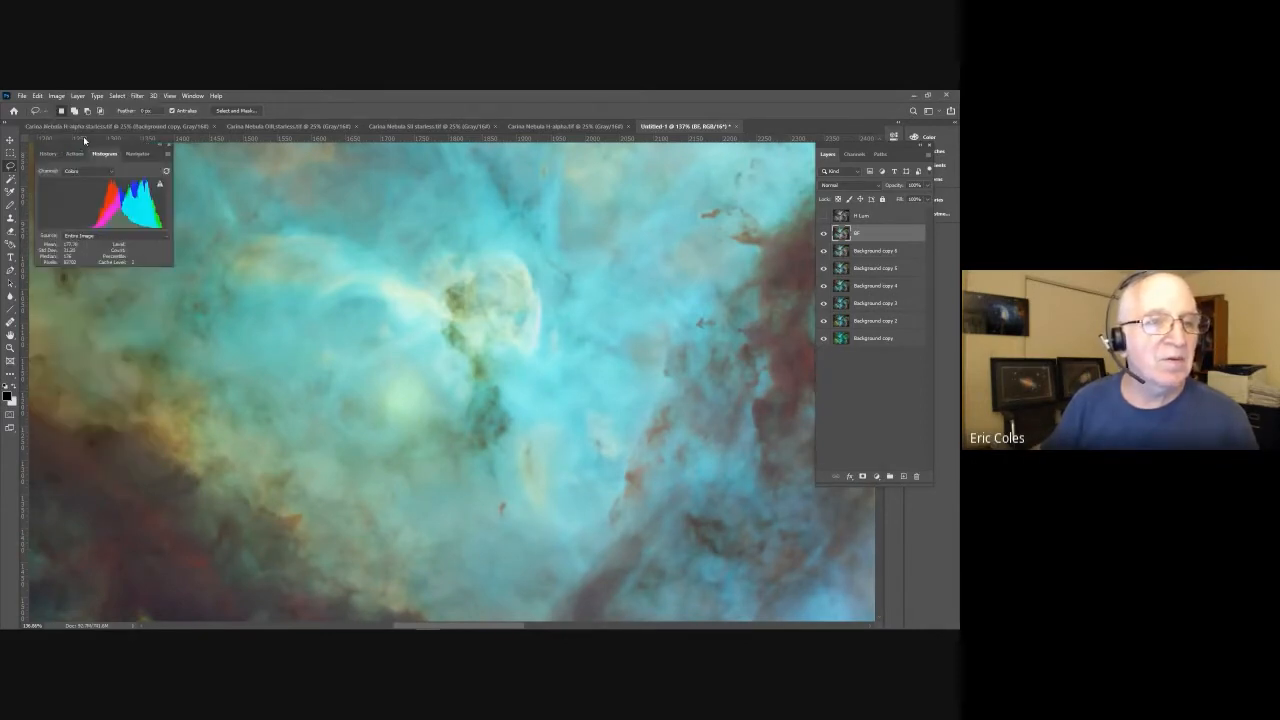
Step: Open a Levels adjustment for the feathered core, raise the red channel's black input to 65 and slightly brighten the red midtones
left_click(57, 96)
mouse_move(68, 120)
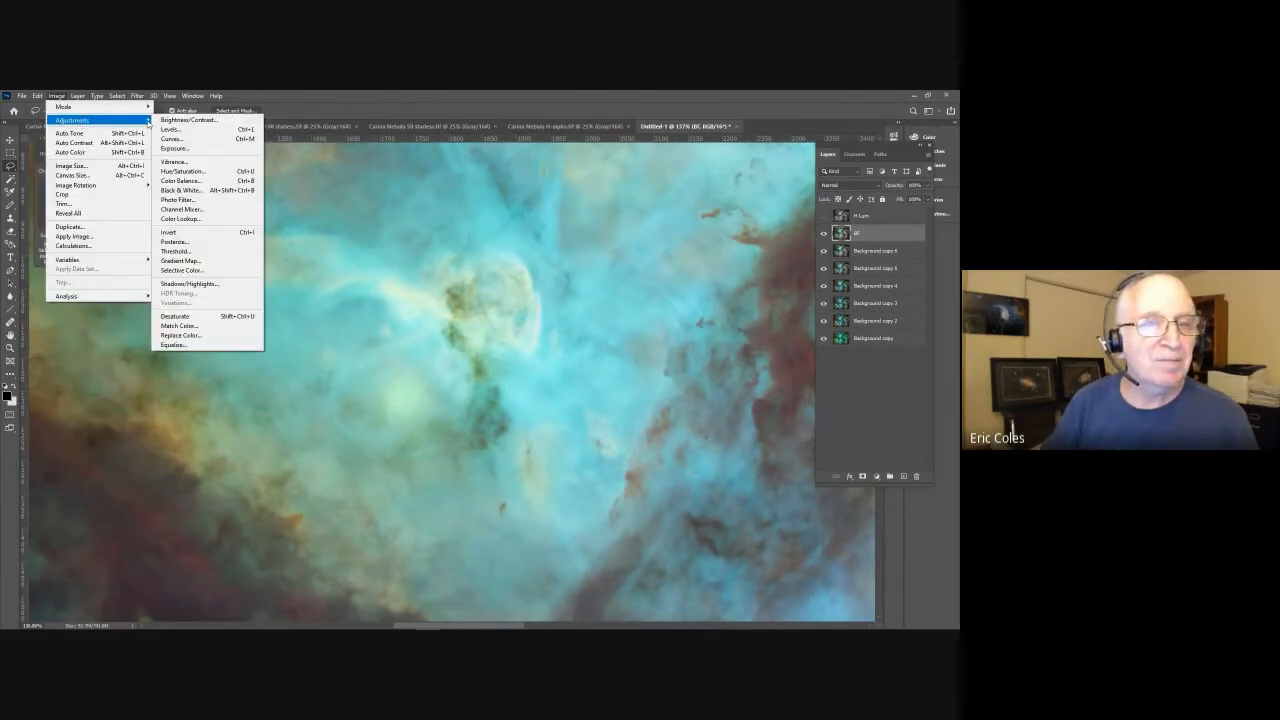
left_click(171, 134)
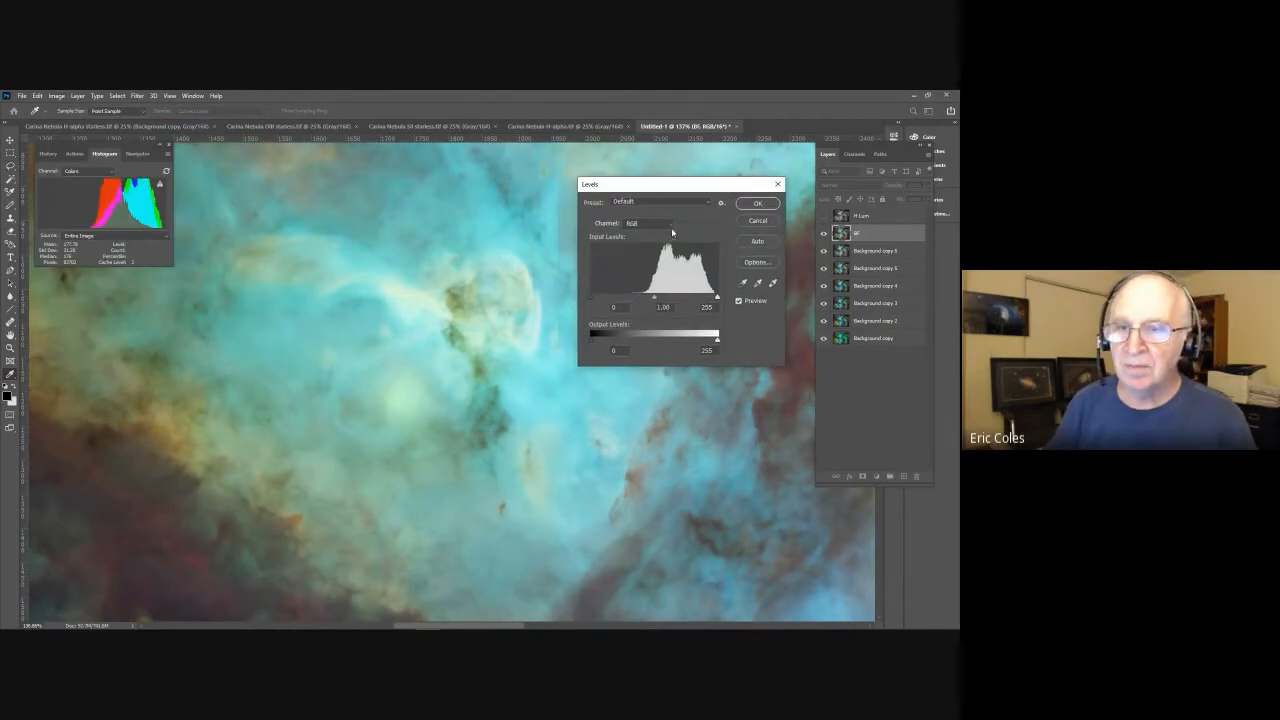
left_click(671, 225)
left_click(638, 236)
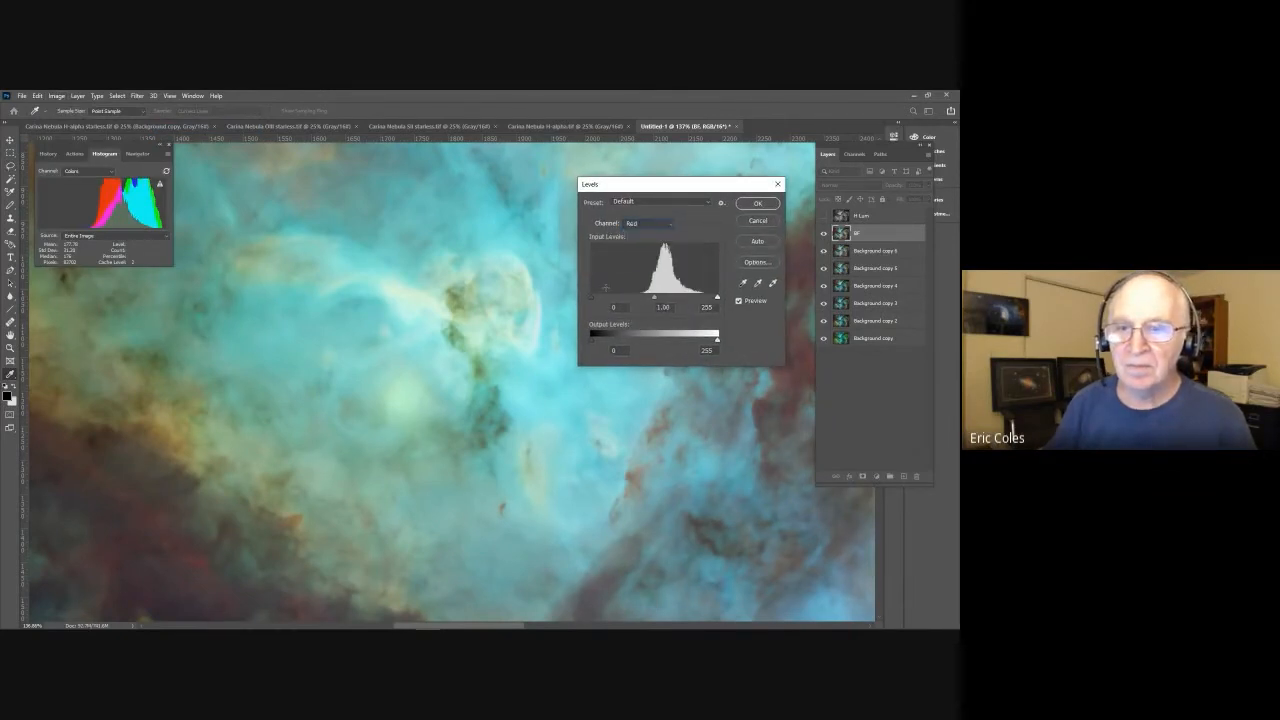
left_click_drag(596, 297, 622, 299)
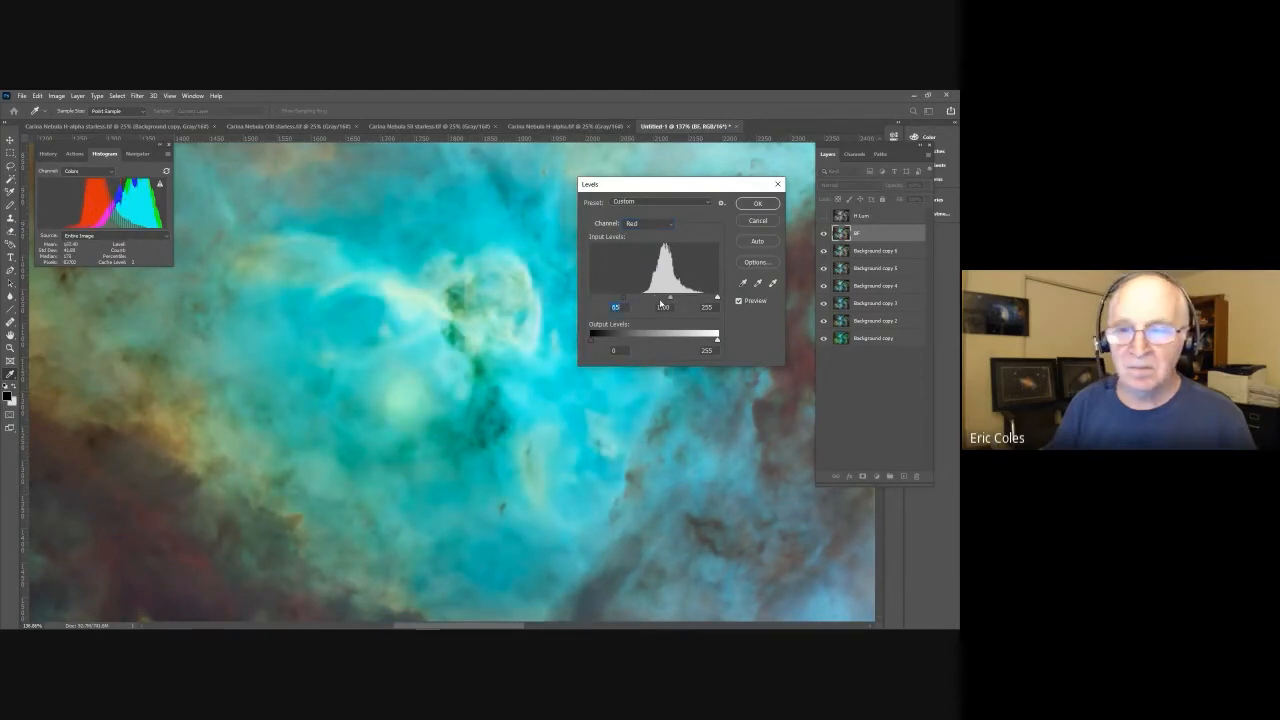
left_click_drag(671, 298, 665, 299)
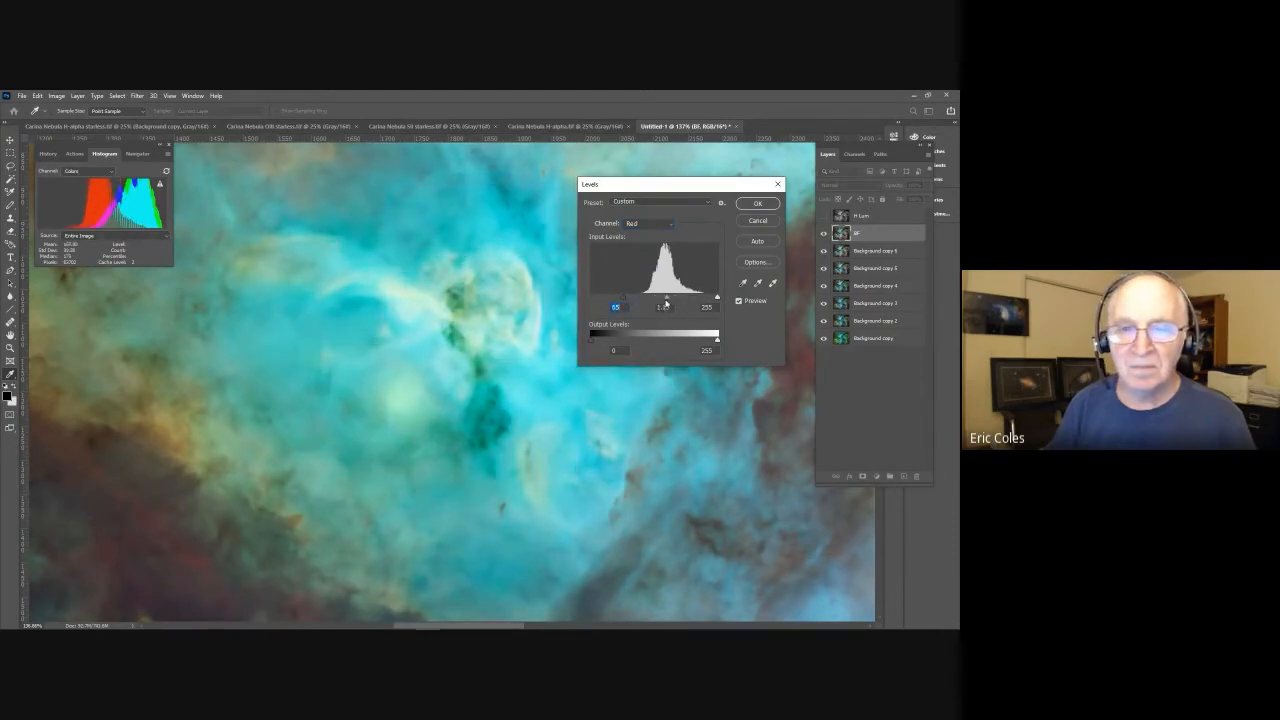
left_click(665, 300)
Step: Raise the green channel's black input level to 115 in the same Levels adjustment
left_click(668, 225)
left_click(640, 252)
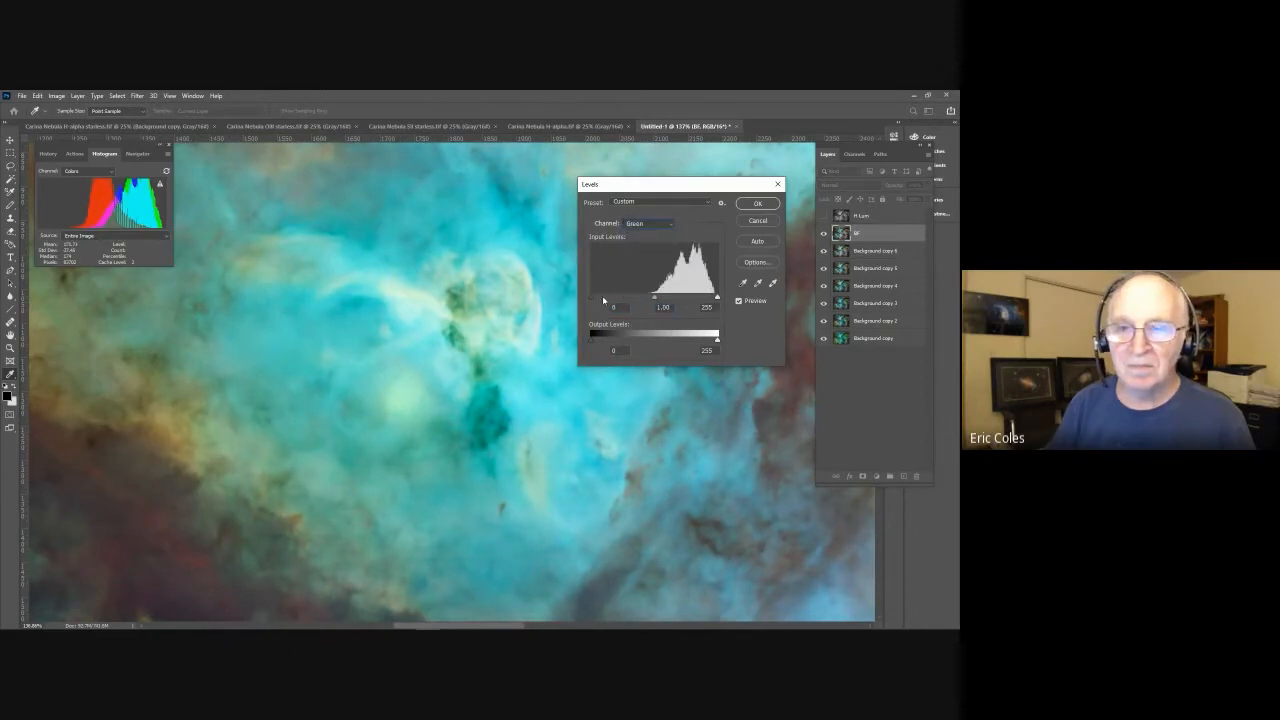
left_click_drag(593, 299, 648, 295)
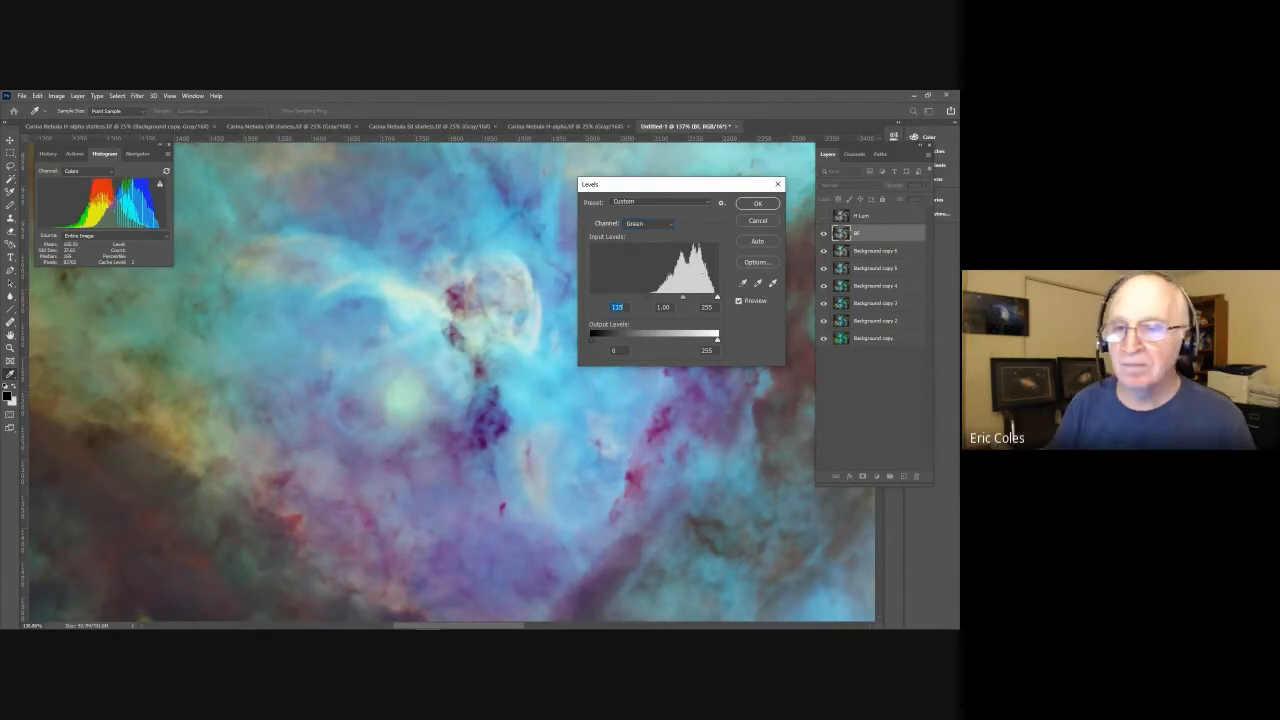
Step: Raise the blue channel's black input level to 78, compare the core with and without the preview, and apply the Levels adjustment
left_click(648, 223)
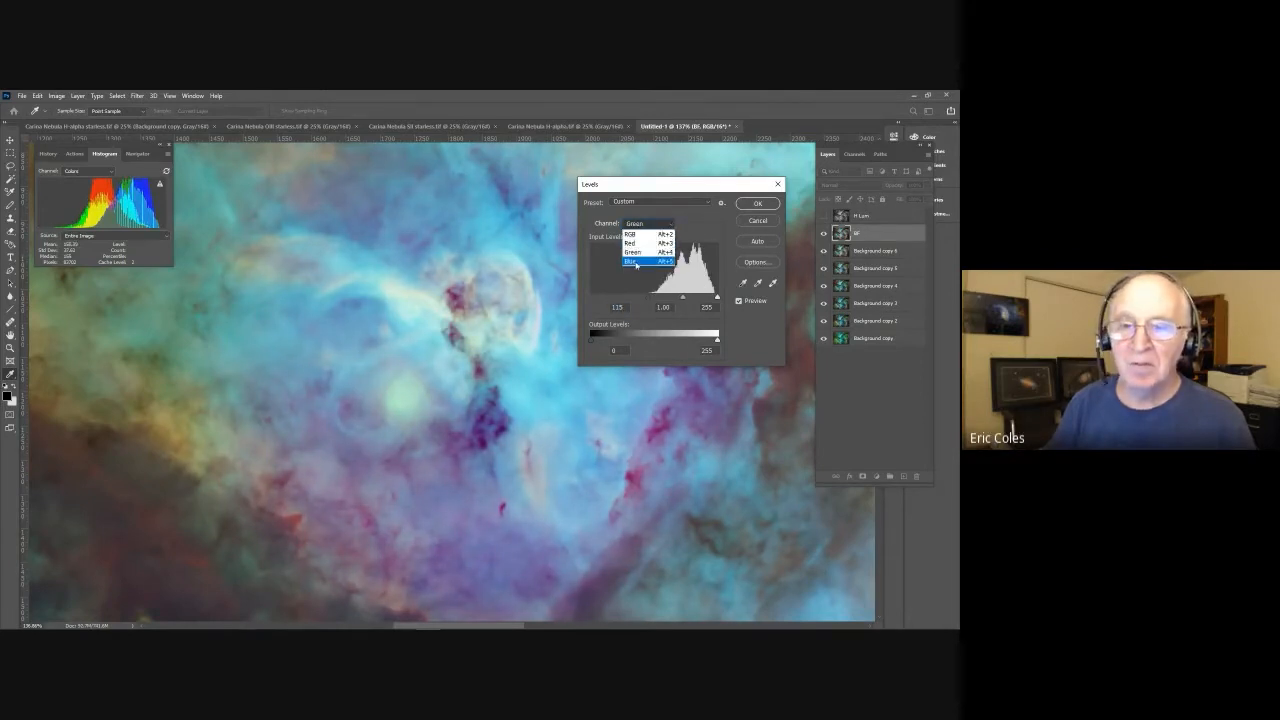
left_click(640, 263)
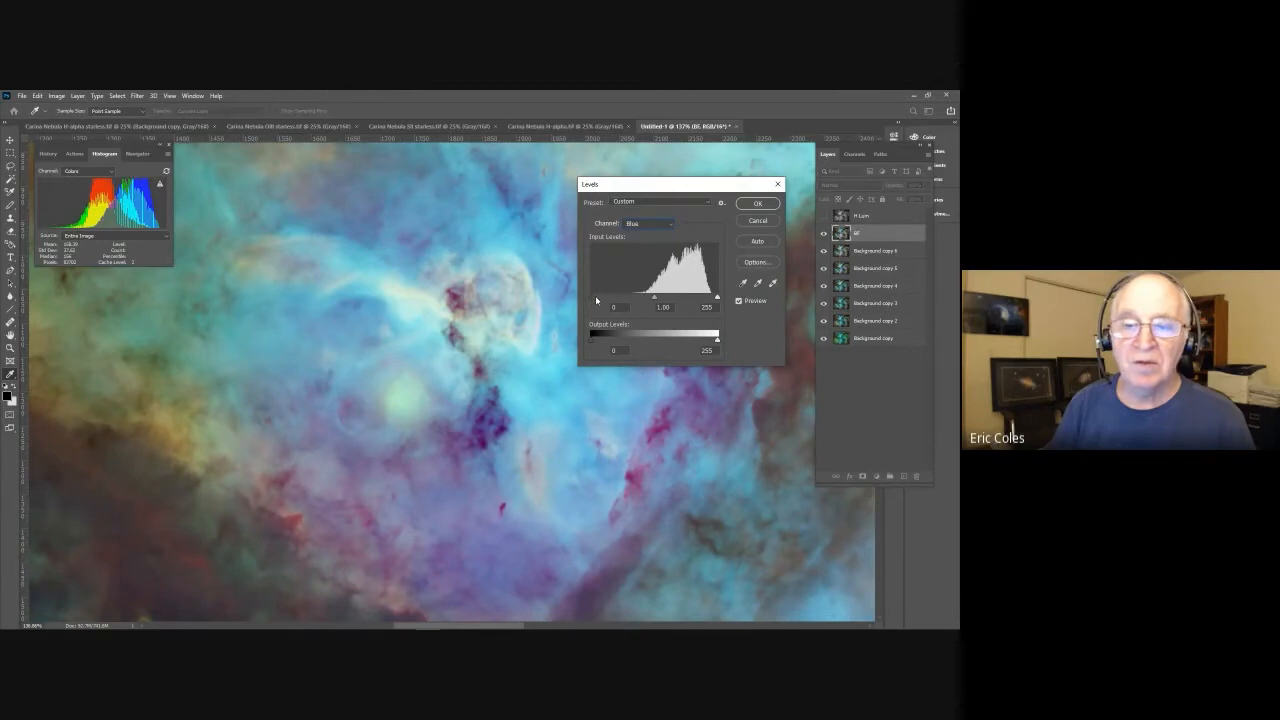
left_click_drag(605, 300, 629, 297)
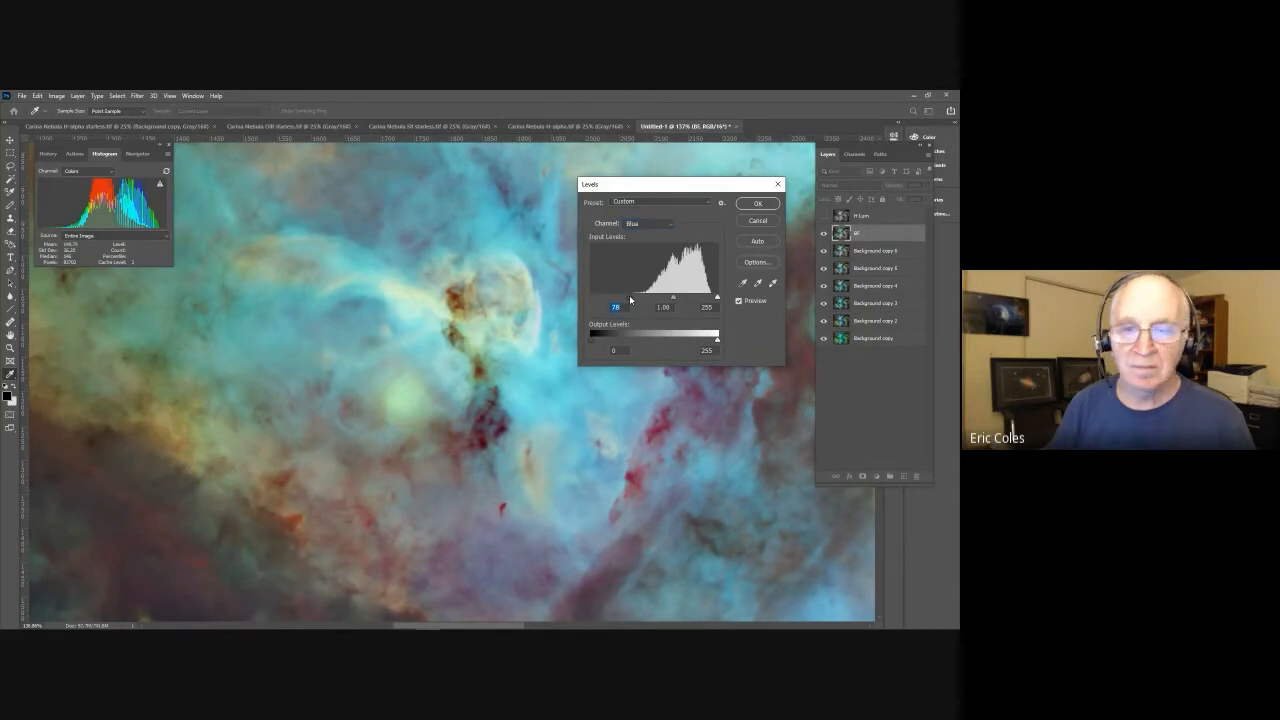
left_click(738, 300)
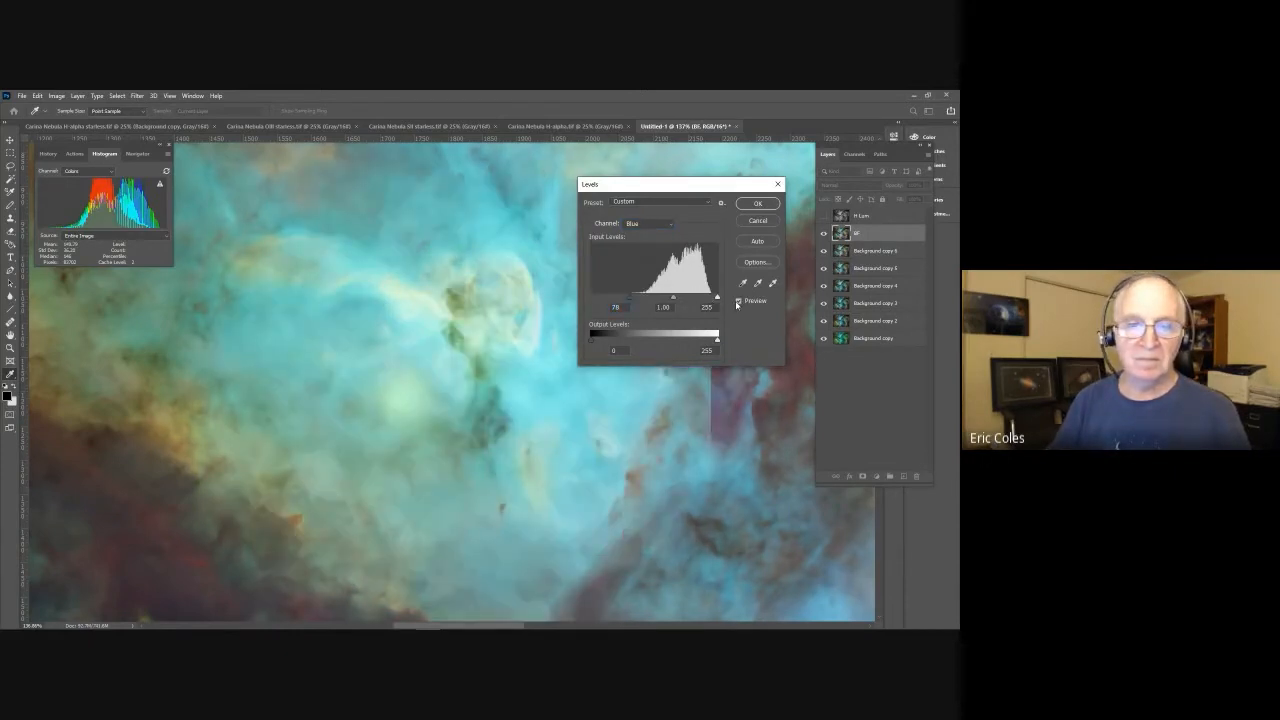
left_click(738, 300)
left_click(751, 206)
Step: Fit the whole composite on screen and show the H Lum layer again
key("z")
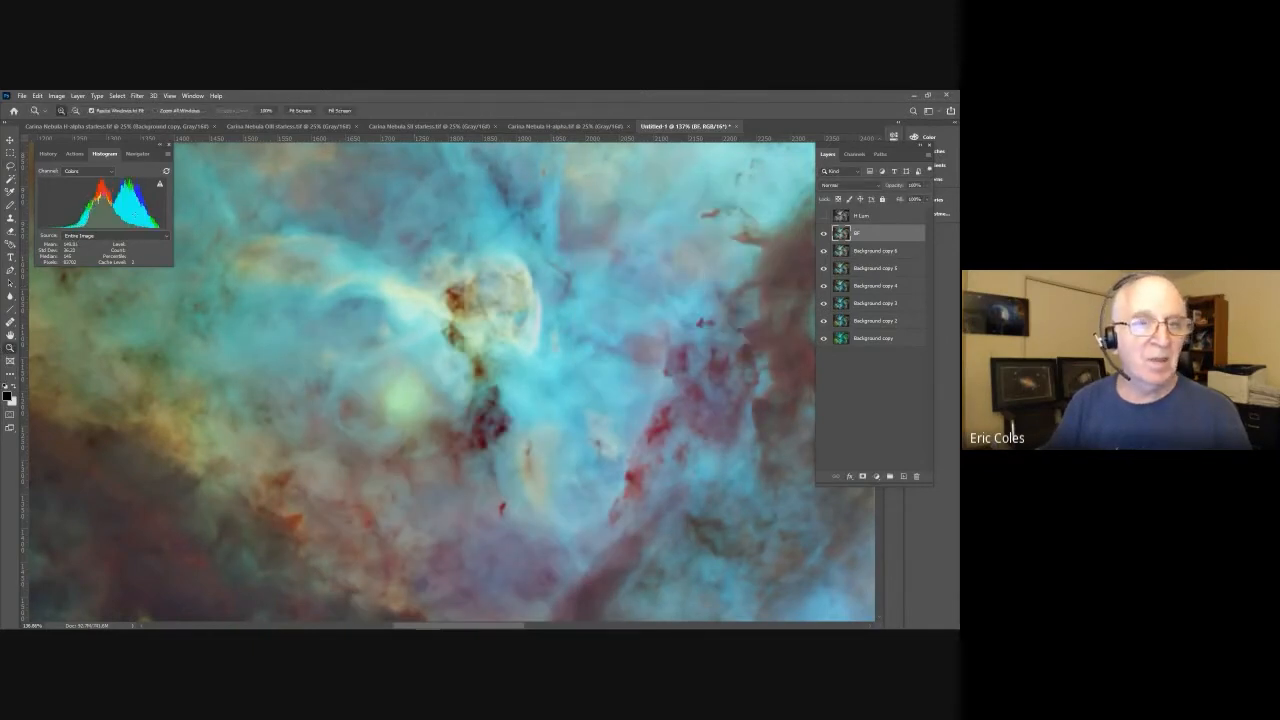
left_click(299, 110)
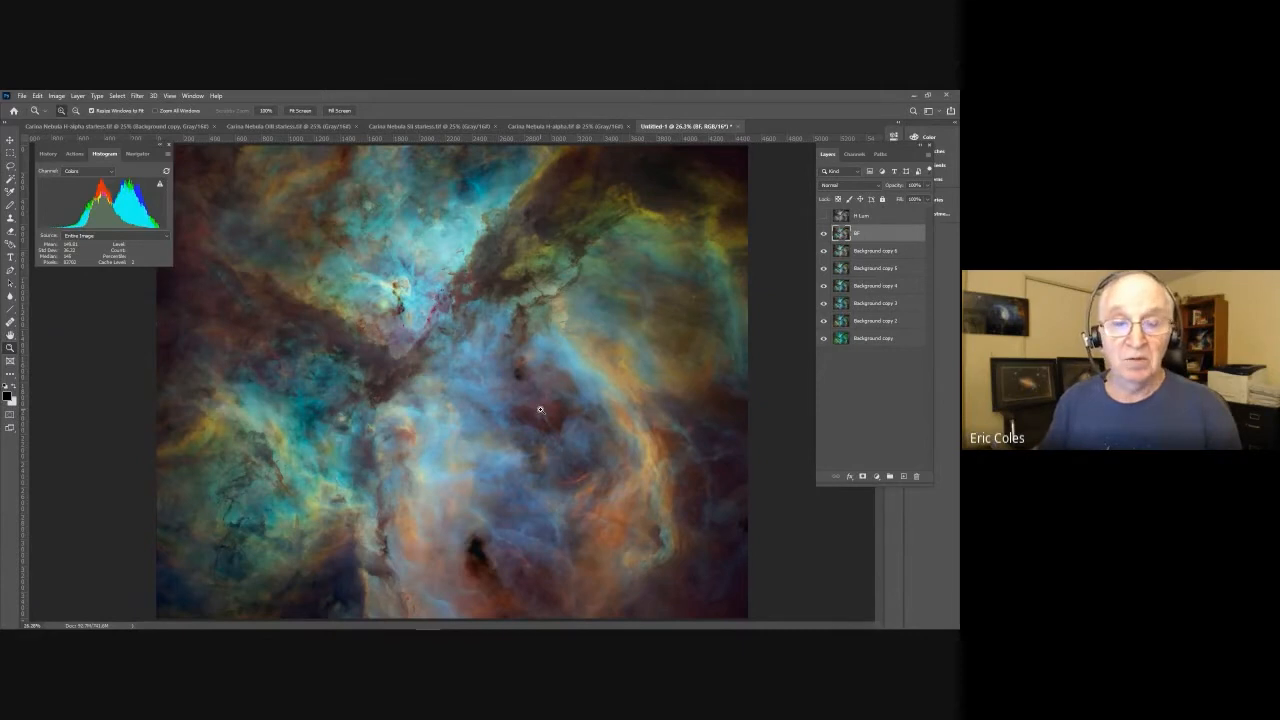
left_click(823, 217)
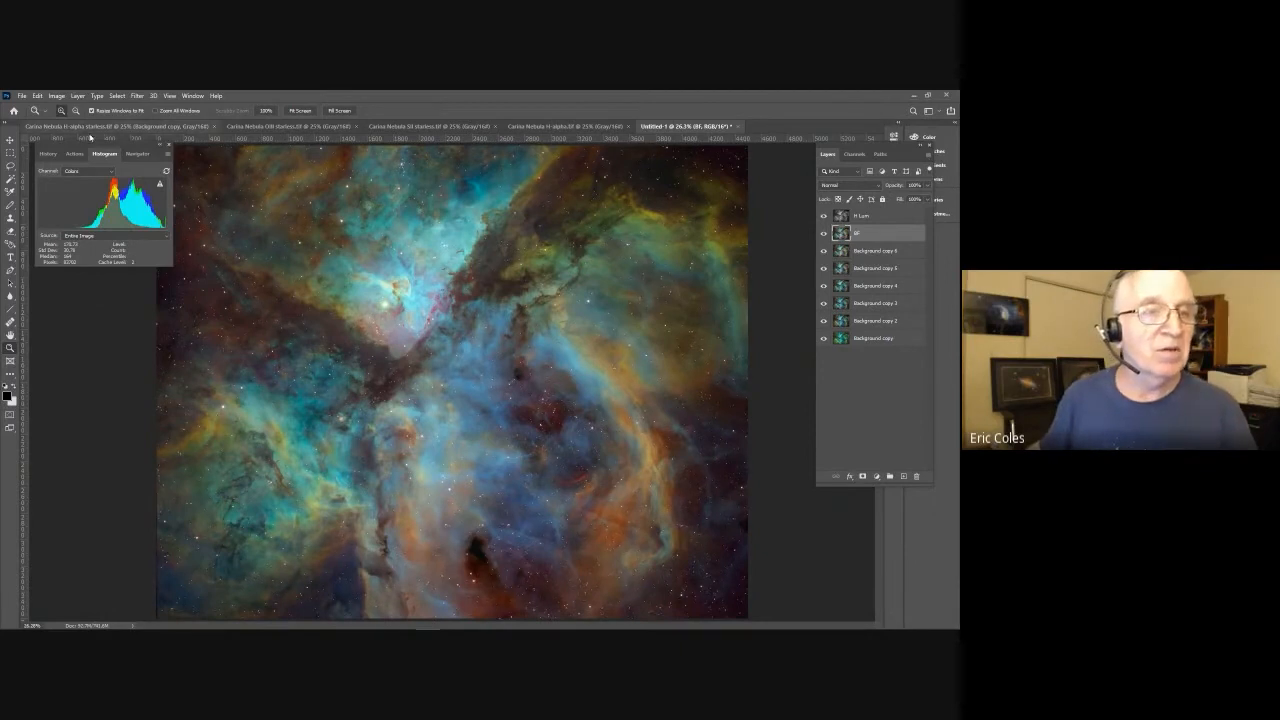
Step: Copy the entire starless Carina Nebula H-alpha image and paste it four times into the RGB composite beneath the H Lum layer
left_click(98, 127)
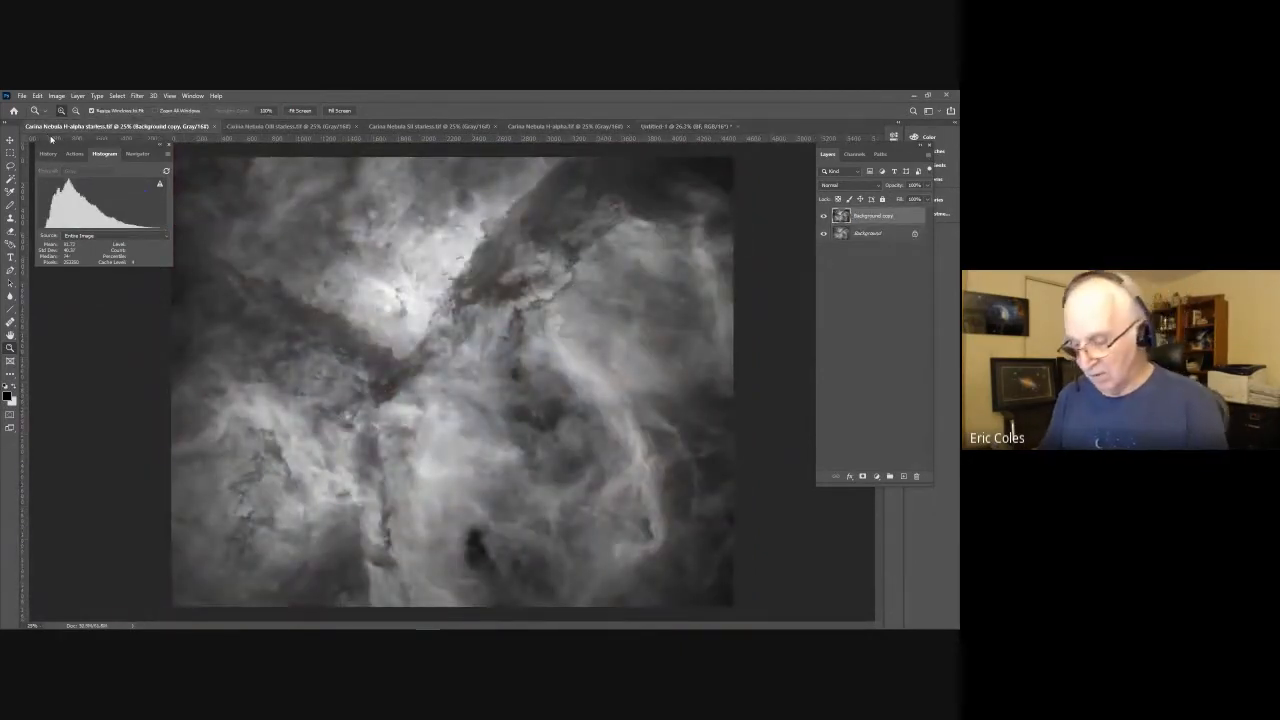
key("ctrl+a")
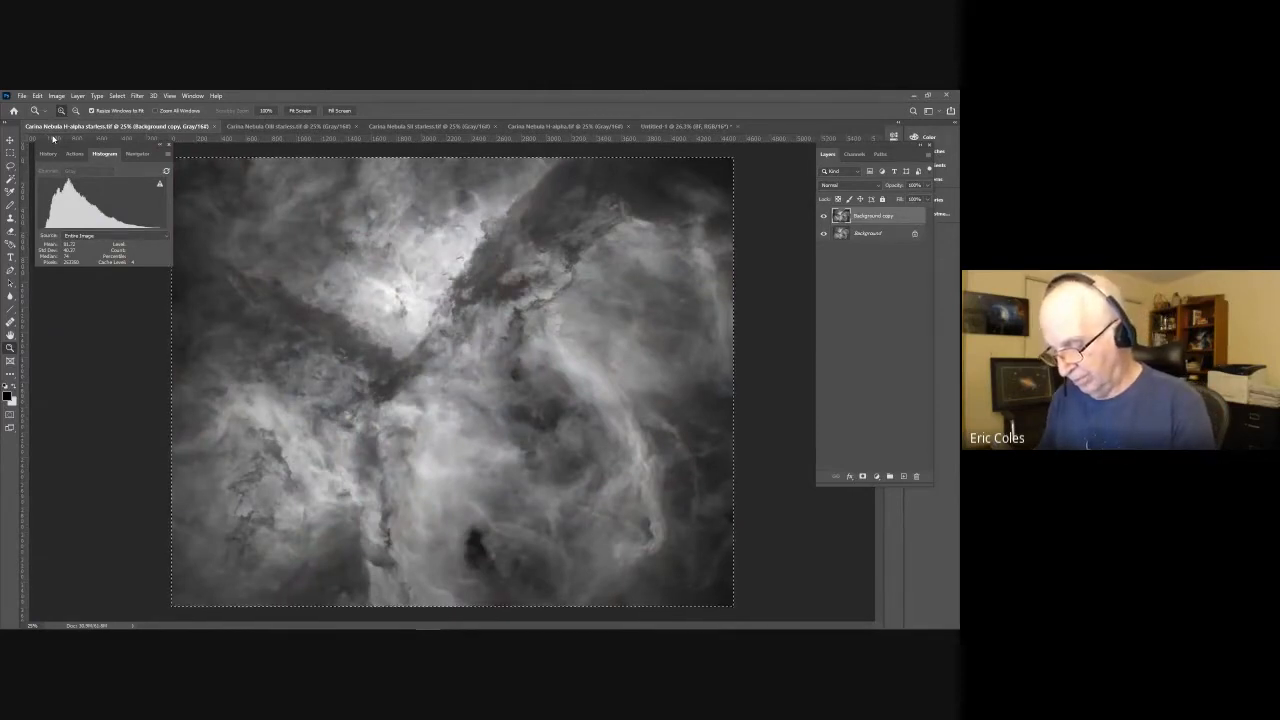
left_click(652, 128)
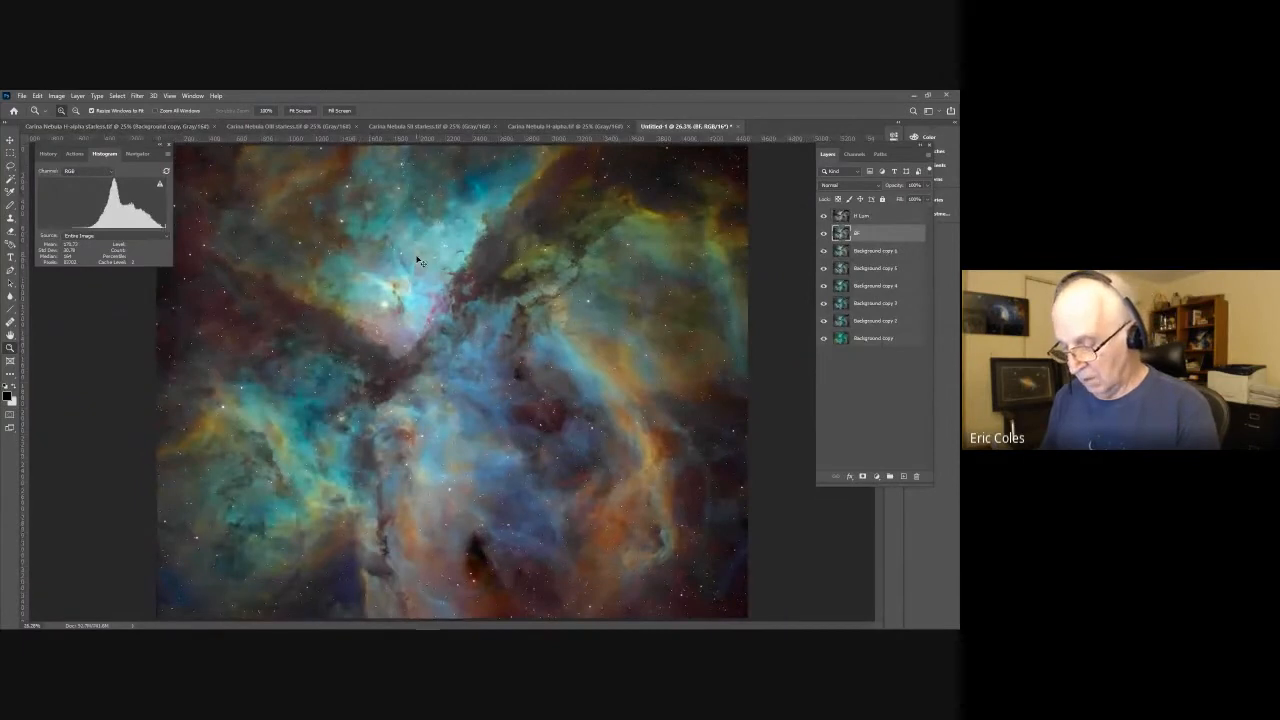
key("ctrl+v")
key("ctrl+v")
key("ctrl+v")
key("ctrl+v")
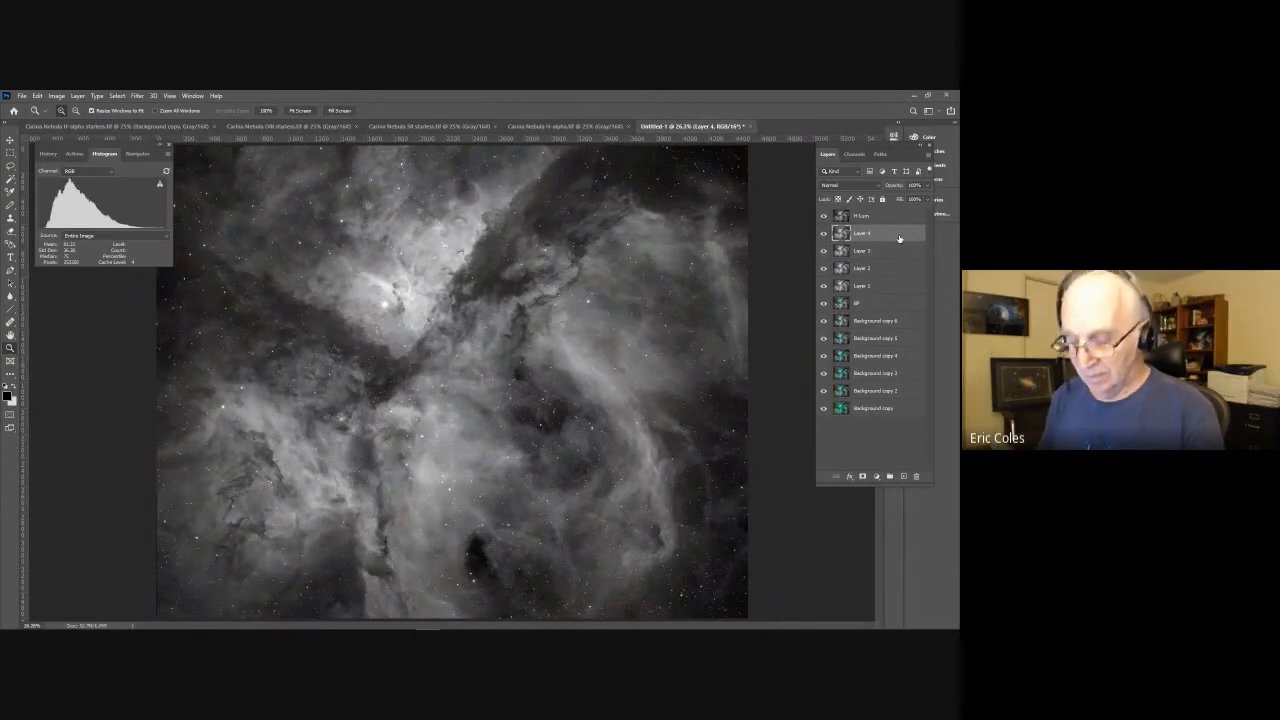
Step: Group the four pasted H-alpha layers, move the H Lum layer below the group and expand the group
left_click(885, 287, "shift")
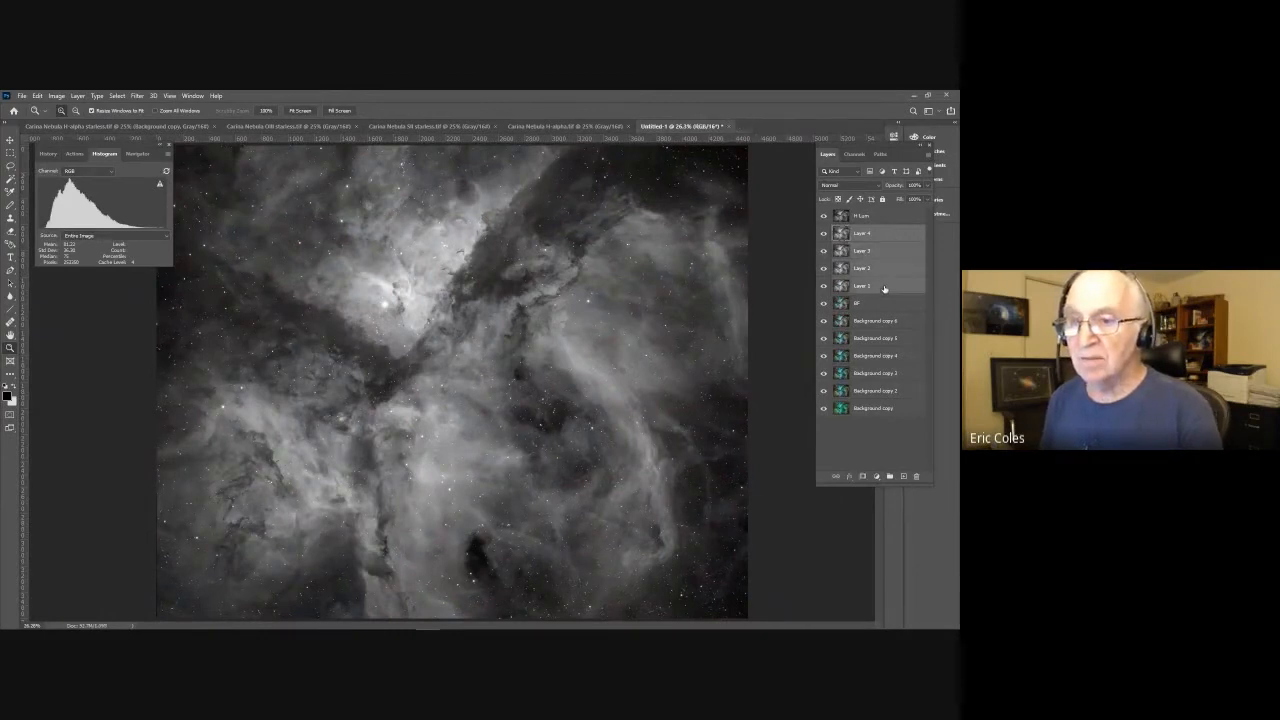
left_click(889, 477)
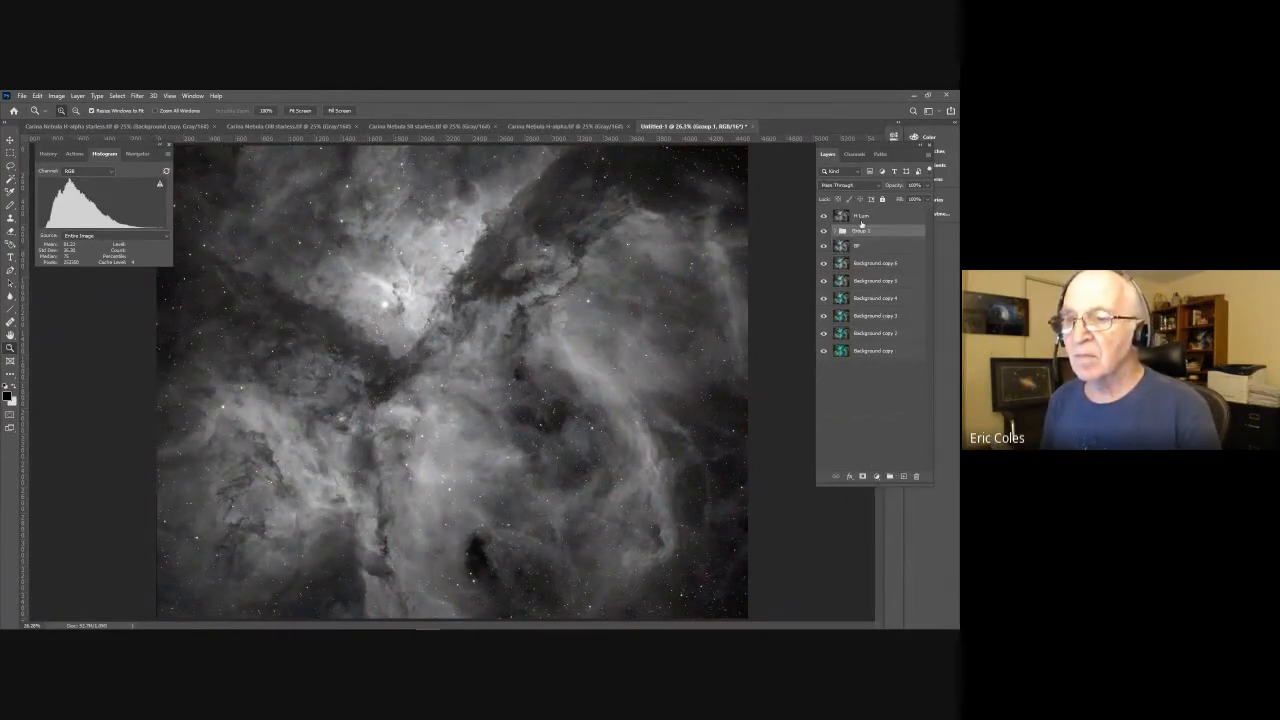
left_click_drag(869, 218, 869, 236)
left_click(835, 215)
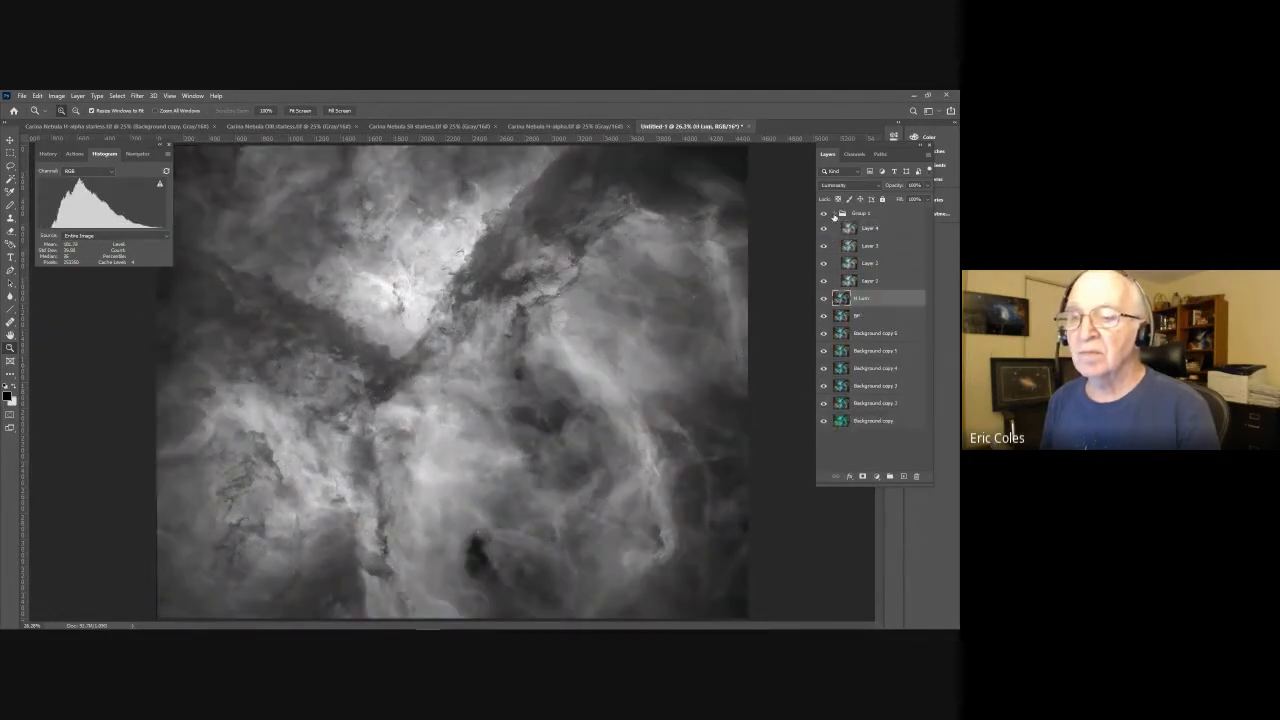
Step: Hide the group's upper three layers and apply a High Pass filter with a 2-pixel radius to its lowest layer
left_click_drag(823, 230, 824, 261)
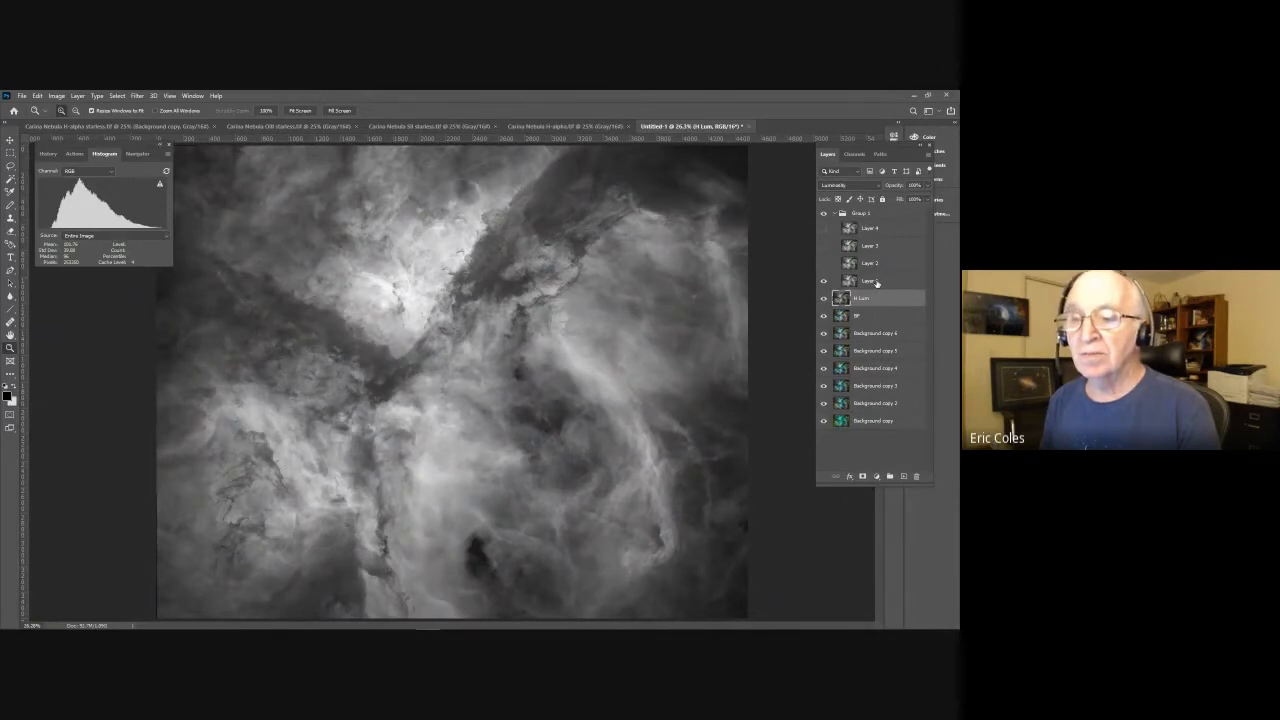
left_click(870, 281)
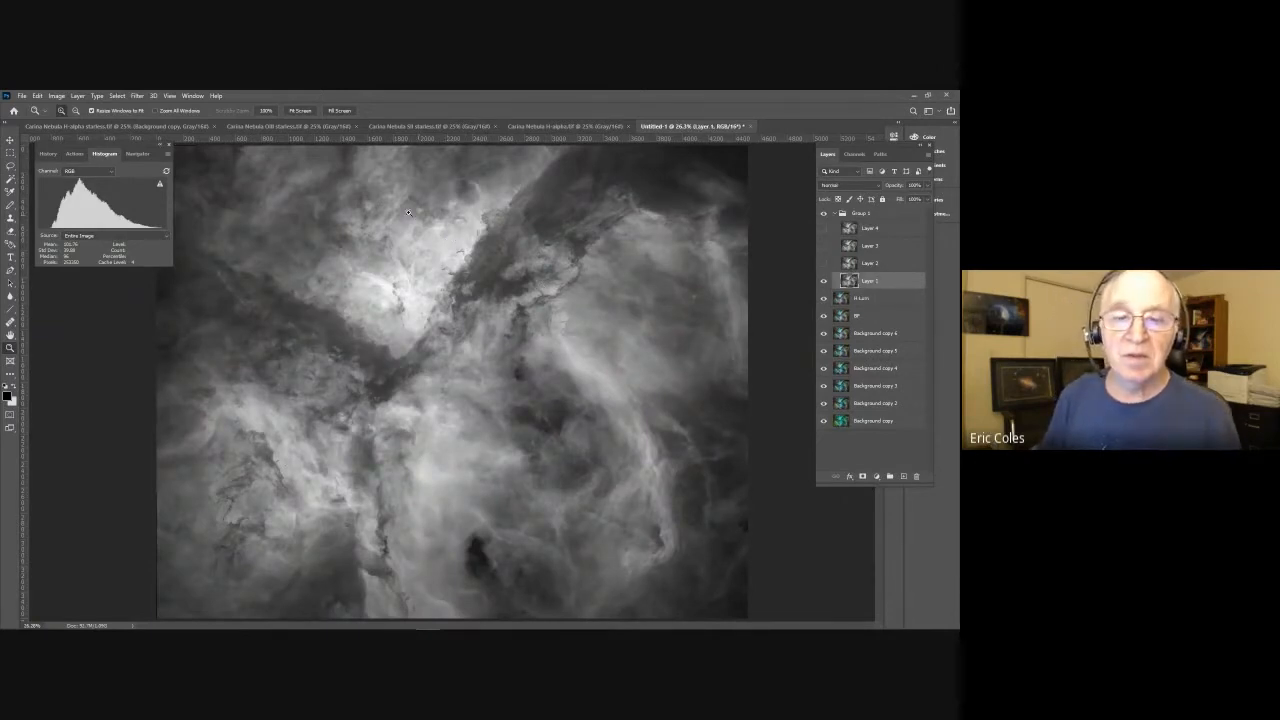
left_click_drag(420, 194, 609, 340)
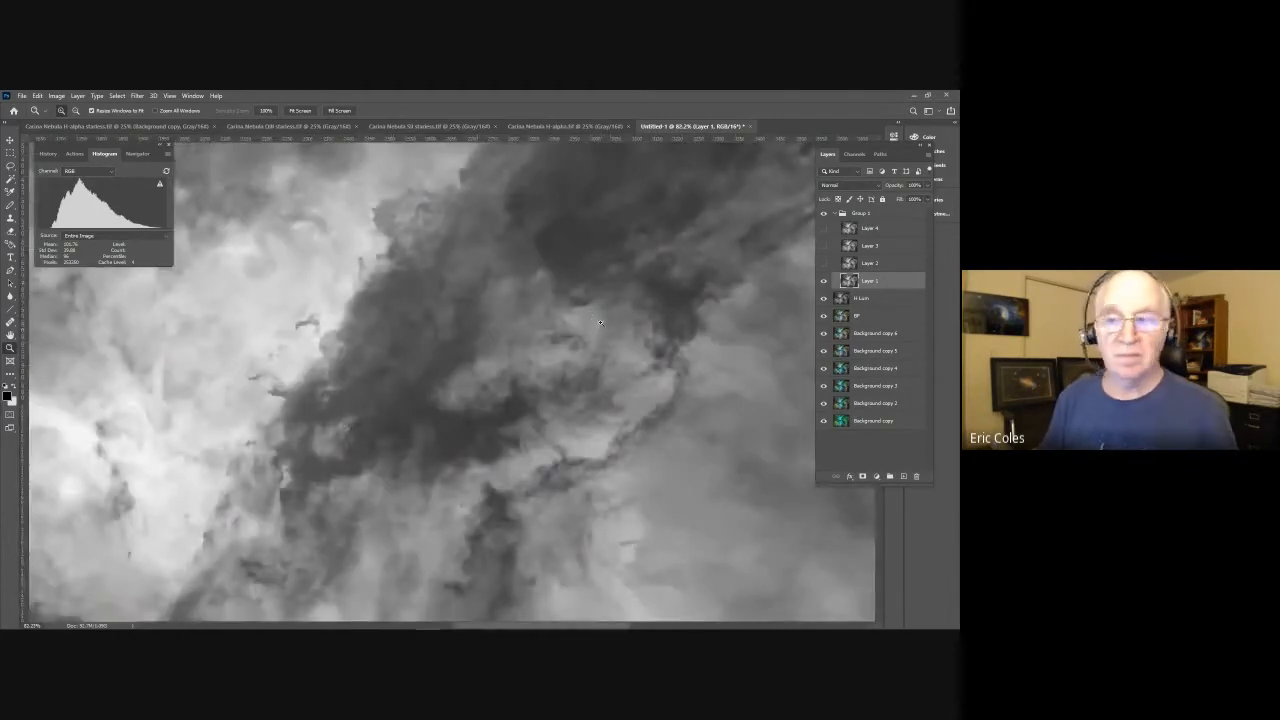
left_click(138, 96)
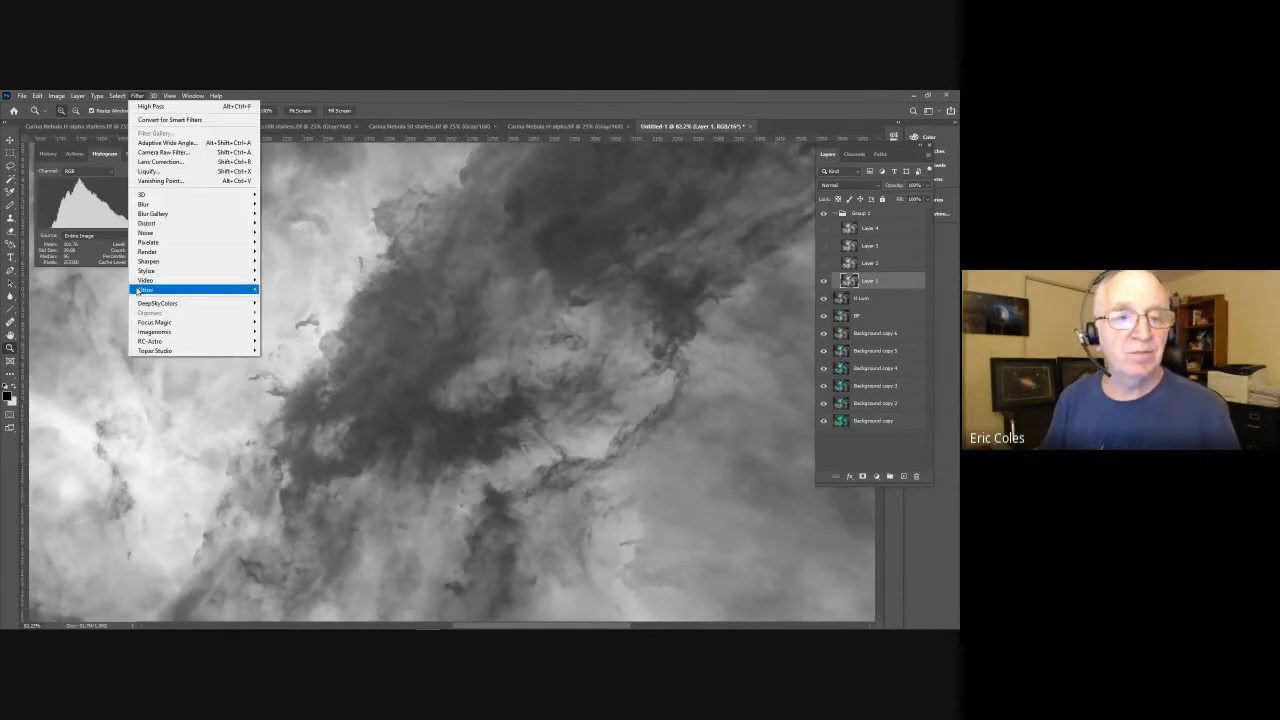
mouse_move(219, 289)
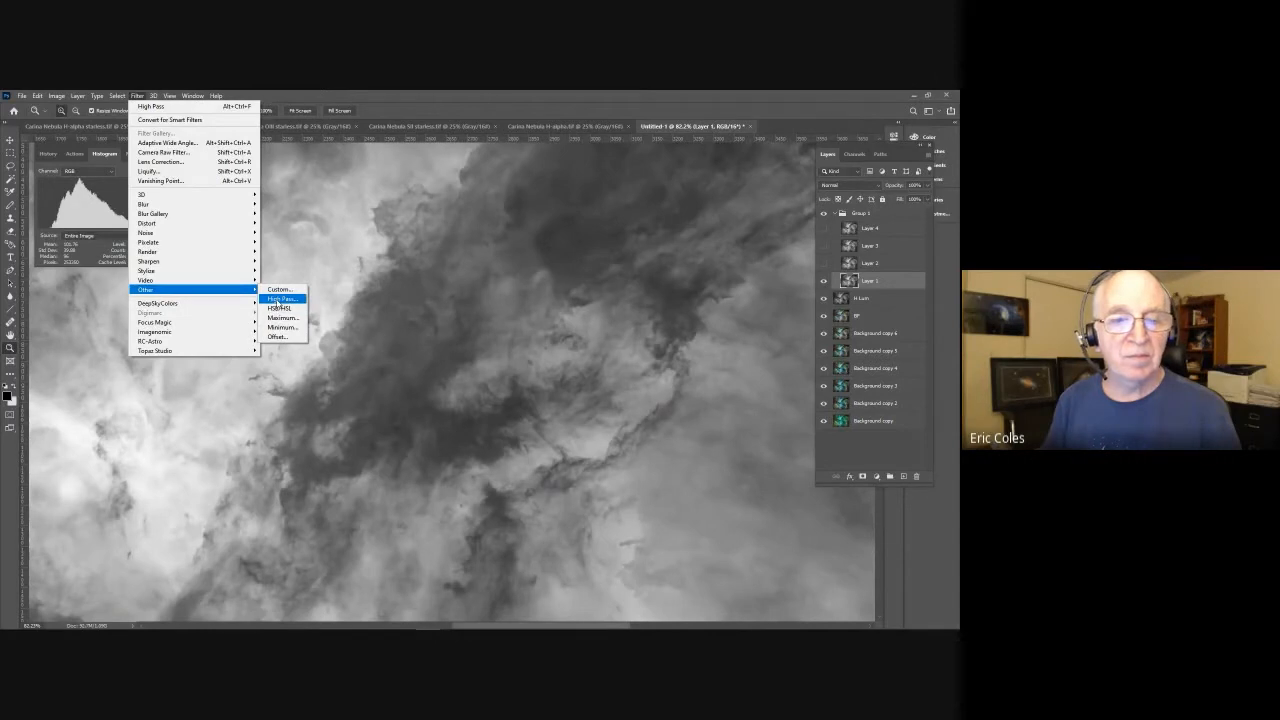
left_click(279, 300)
type("2")
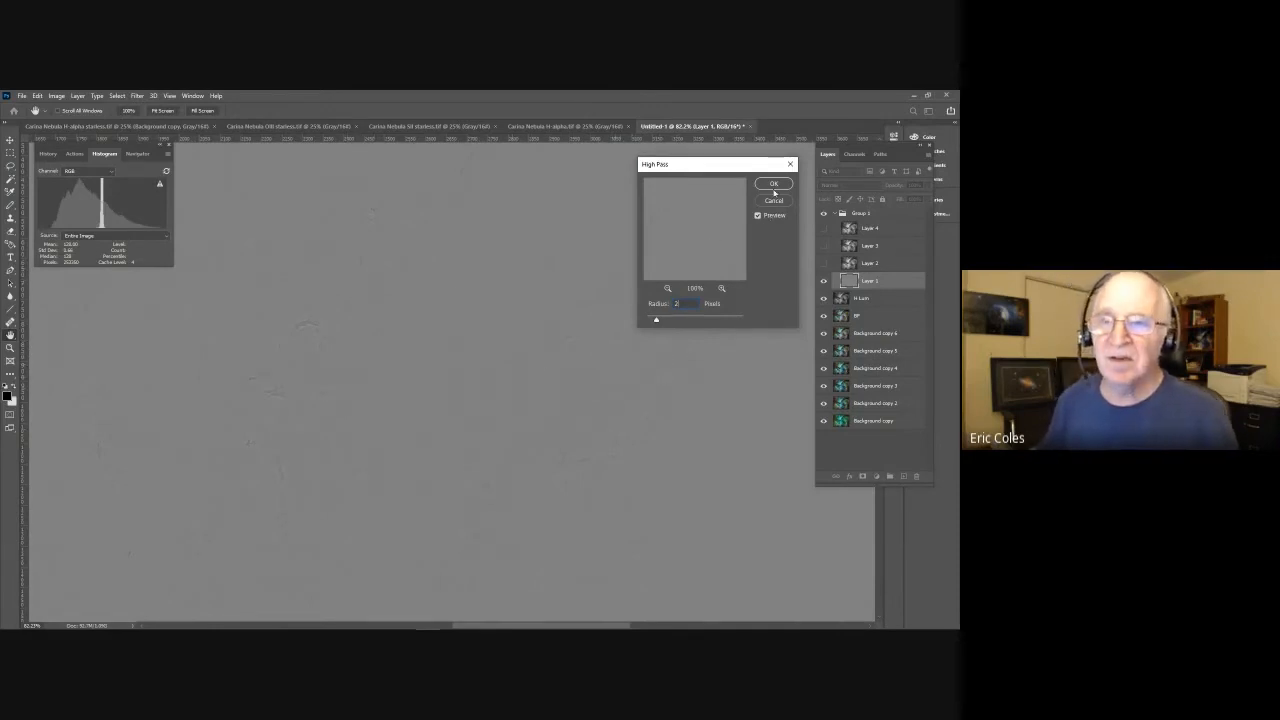
left_click(773, 184)
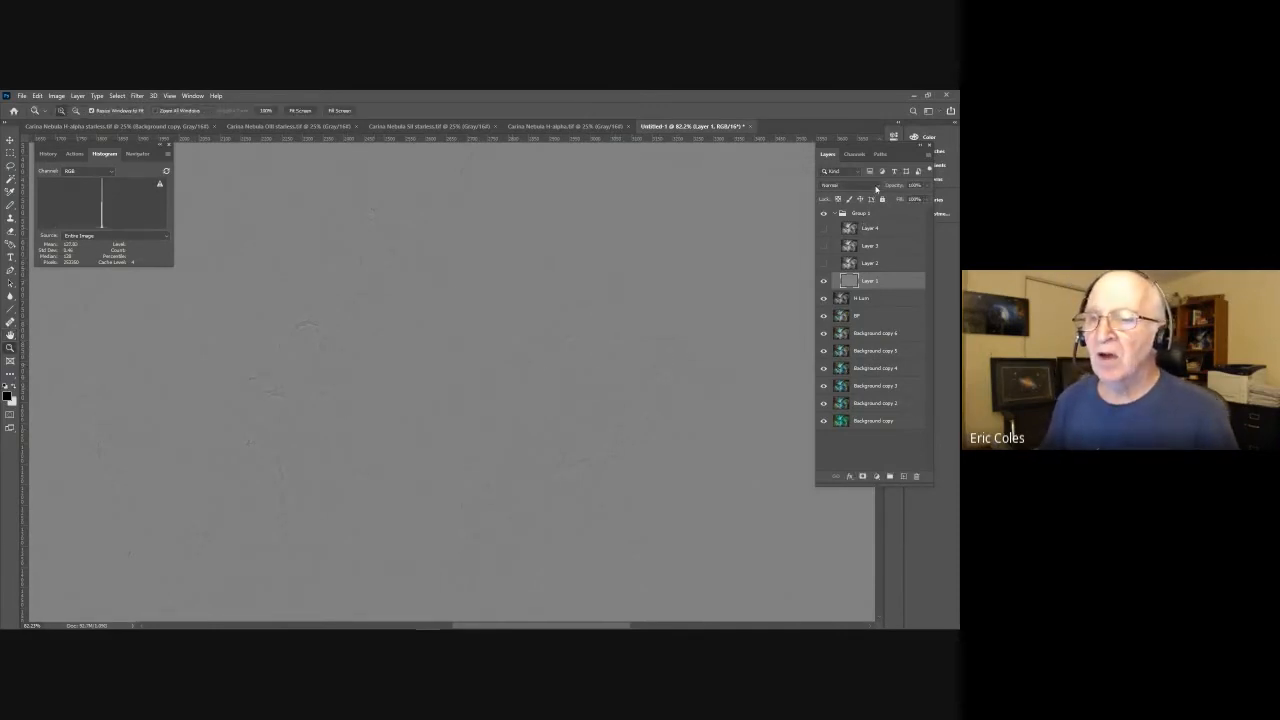
Step: Set the group's lowest High Pass layer to Overlay blending and compare the nebula detail with that layer hidden and shown
left_click(868, 186)
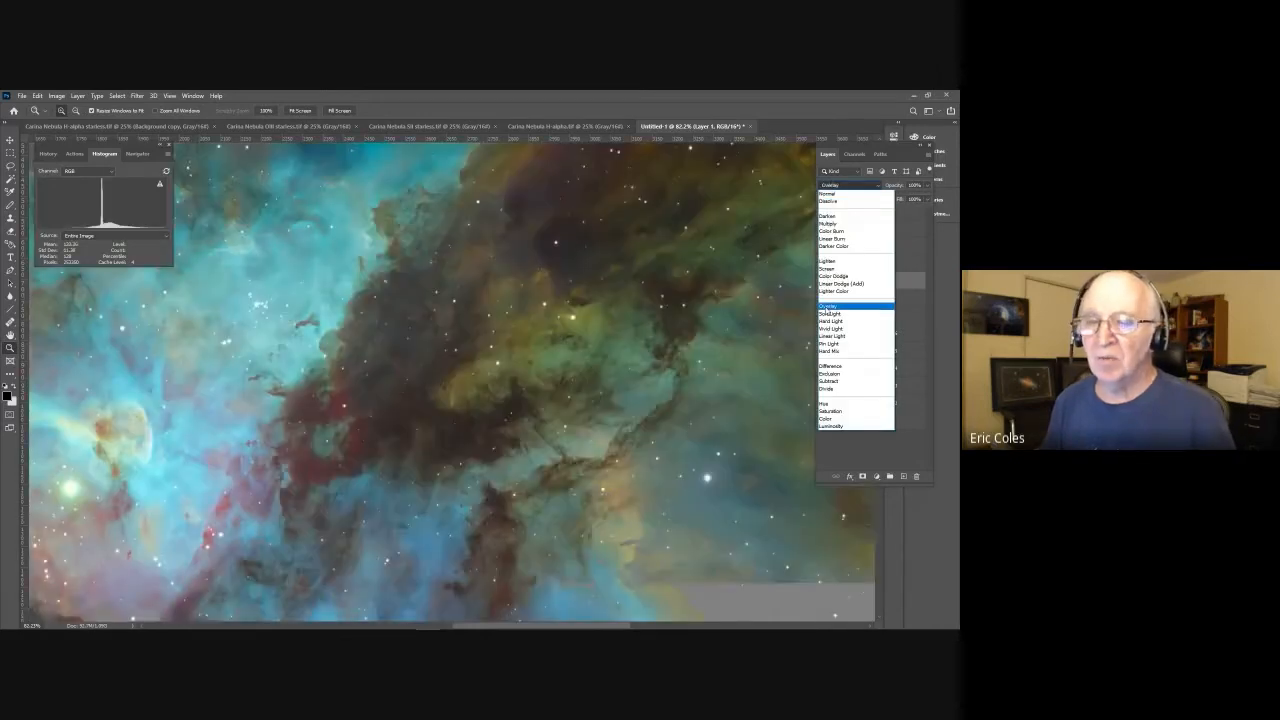
left_click(829, 306)
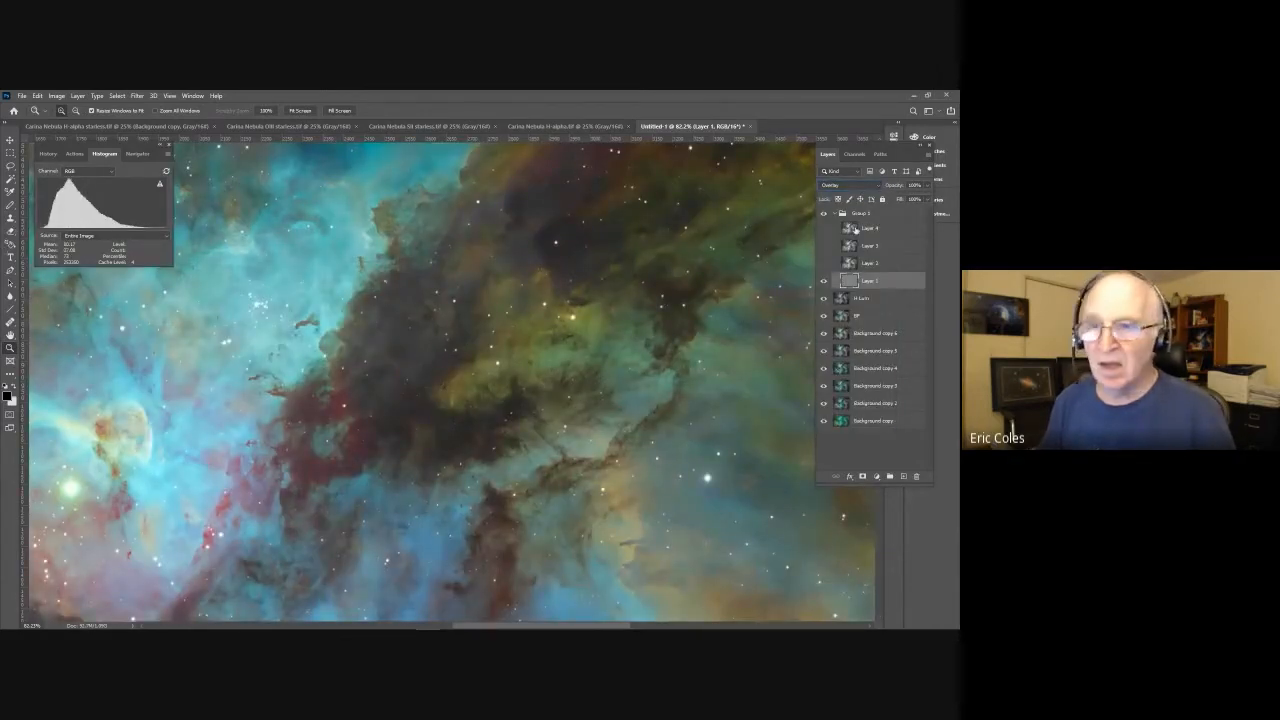
left_click(823, 283)
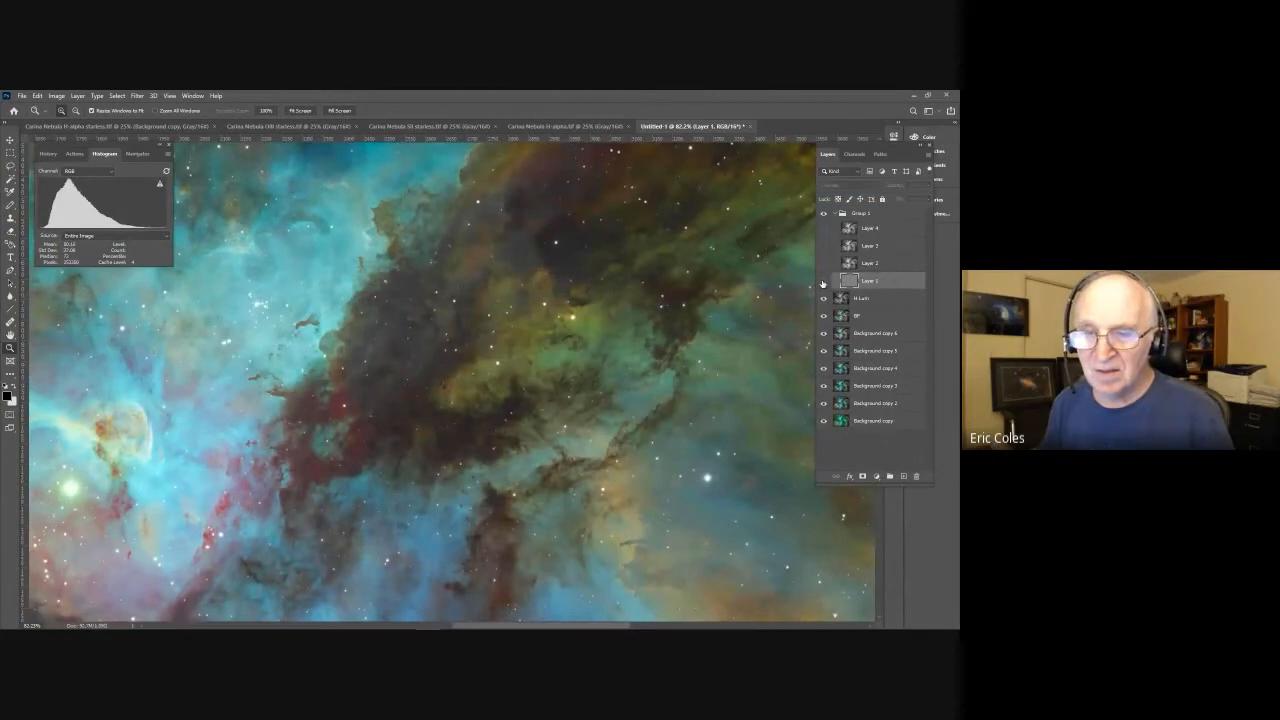
left_click(823, 283)
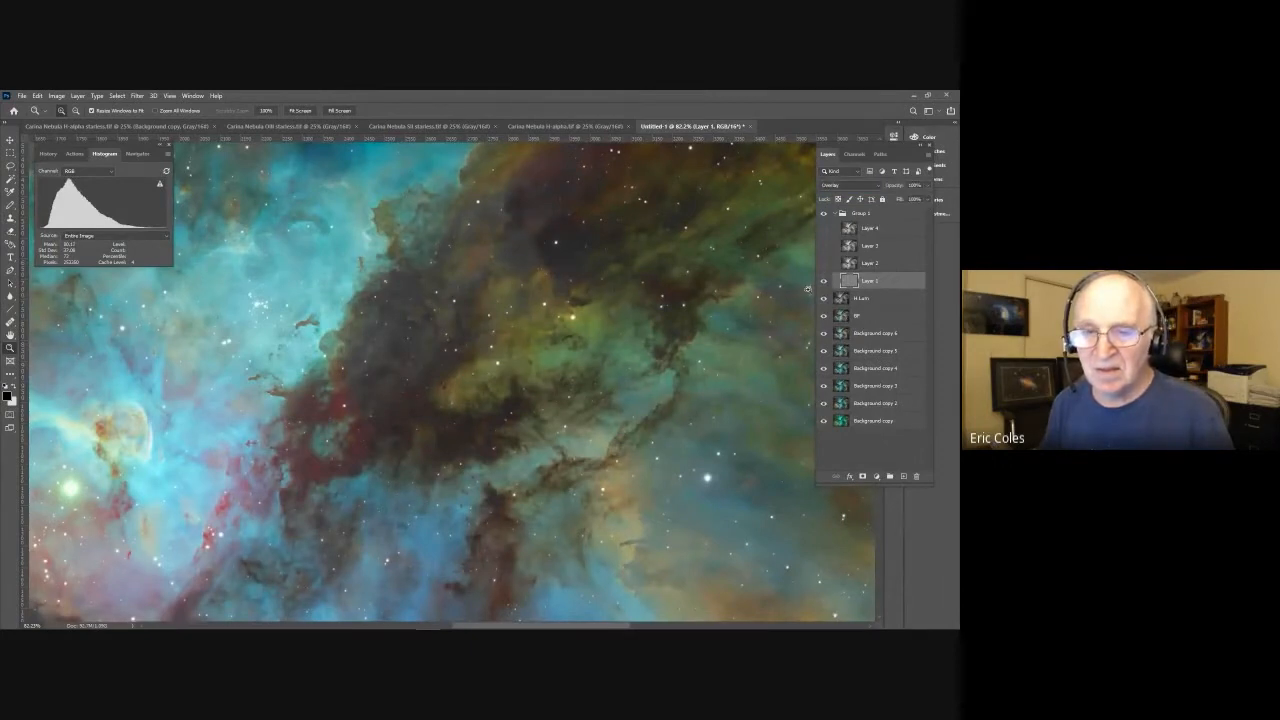
left_click_drag(520, 297, 670, 416)
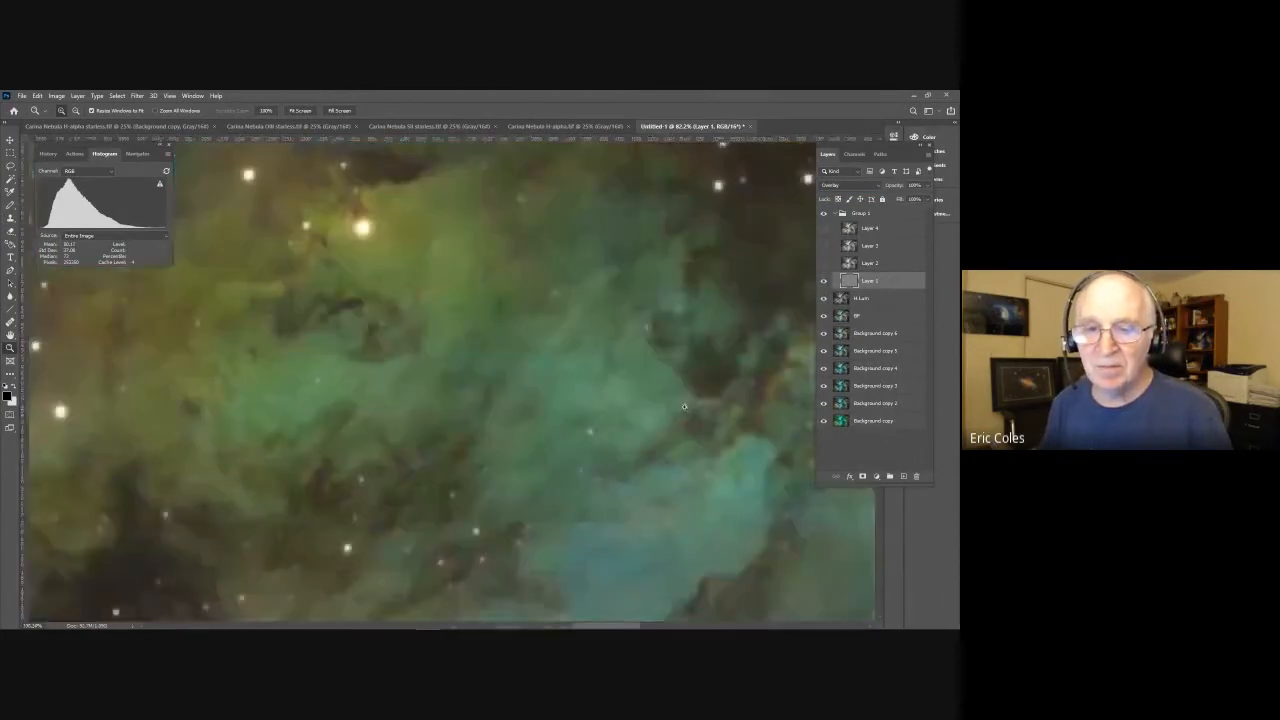
left_click(825, 282)
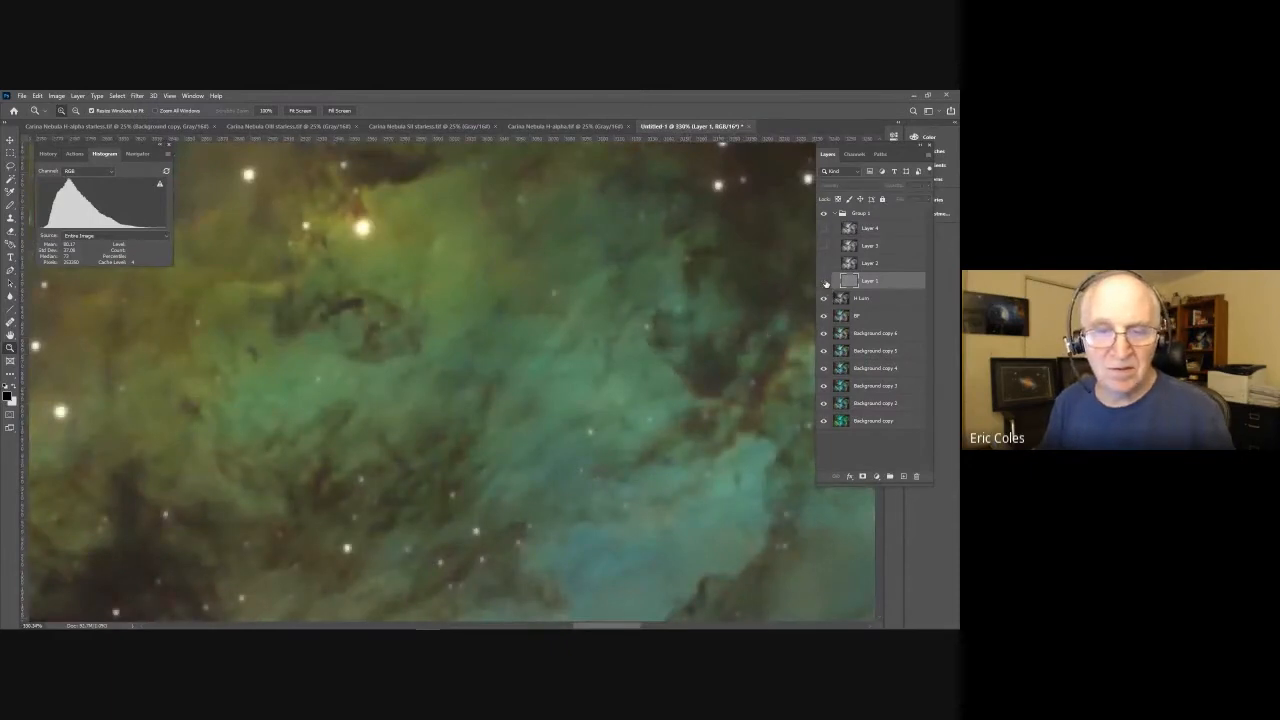
left_click(825, 282)
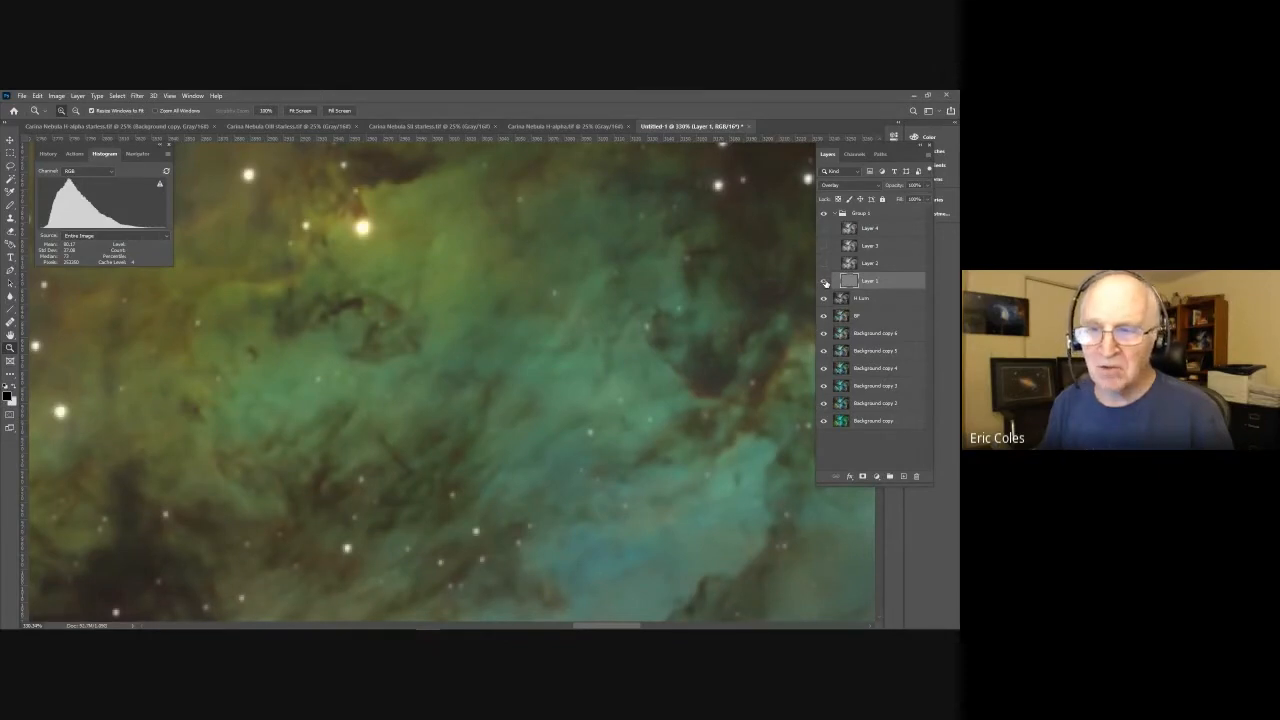
left_click(825, 282)
left_click(825, 282)
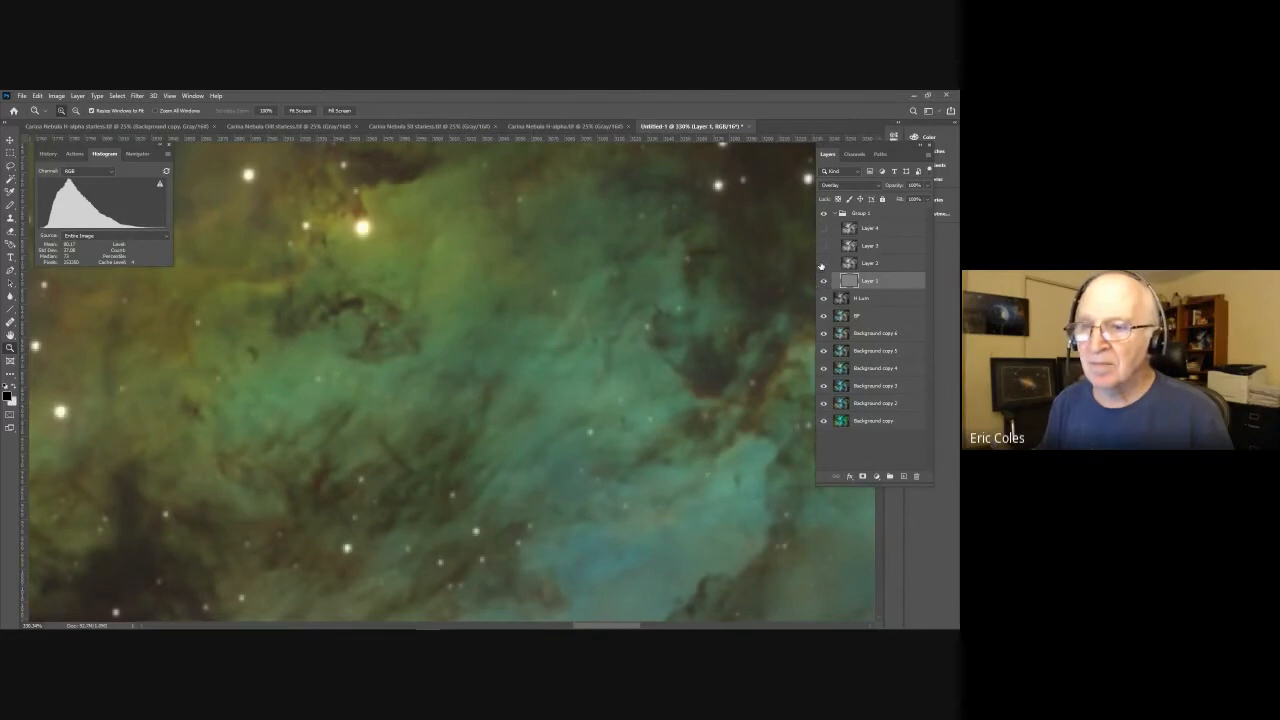
Step: Show the group's second-lowest layer, Layer 2, and apply a High Pass filter with a 3-pixel radius to it
left_click(823, 263)
left_click(898, 264)
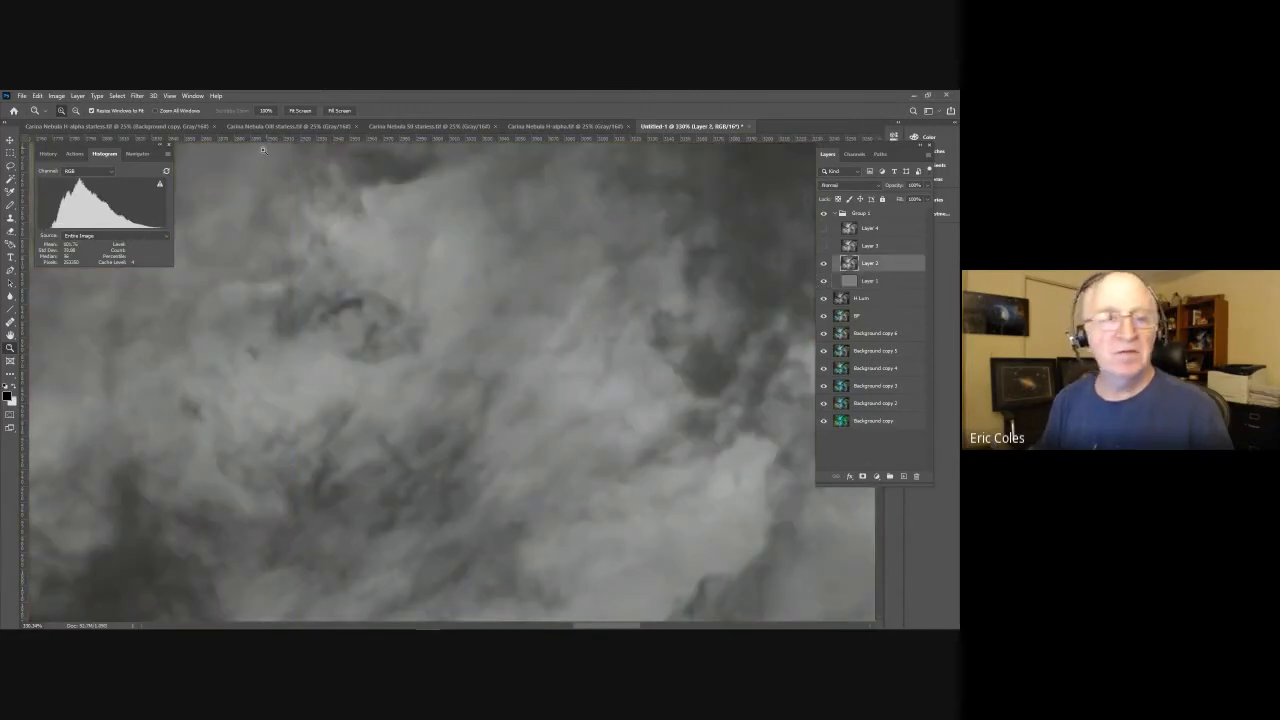
left_click(136, 96)
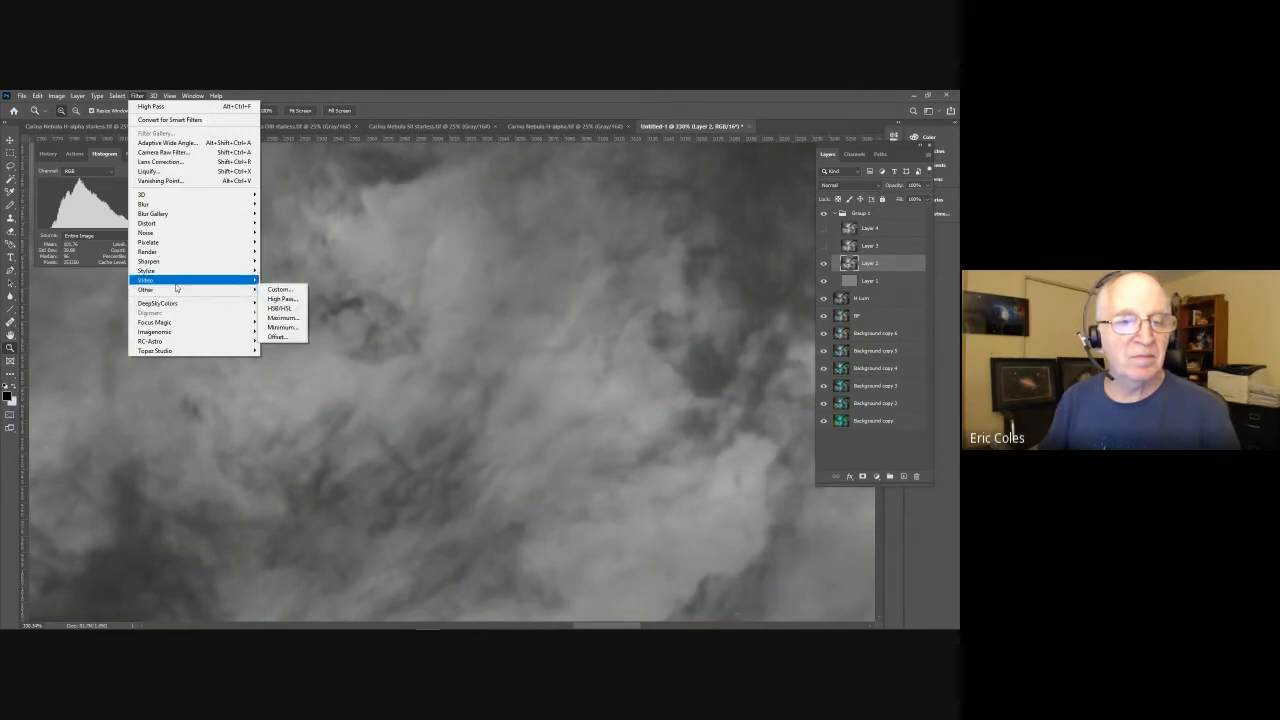
mouse_move(224, 292)
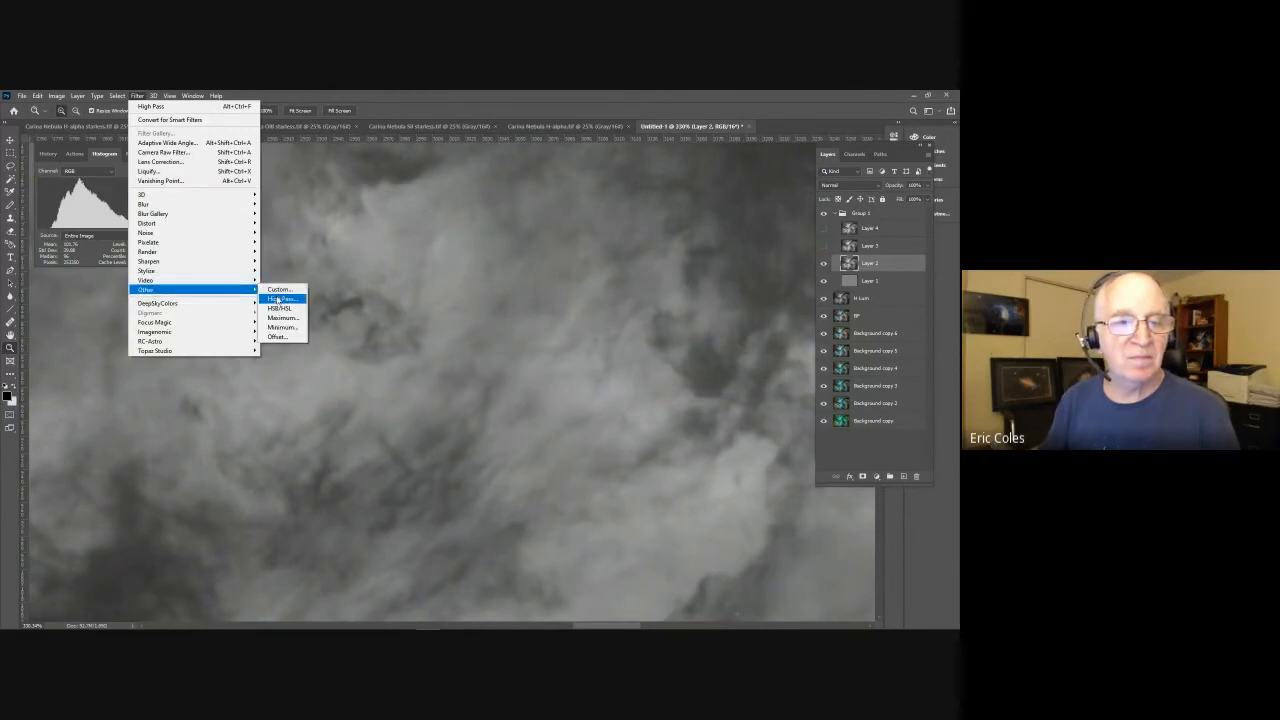
left_click(279, 298)
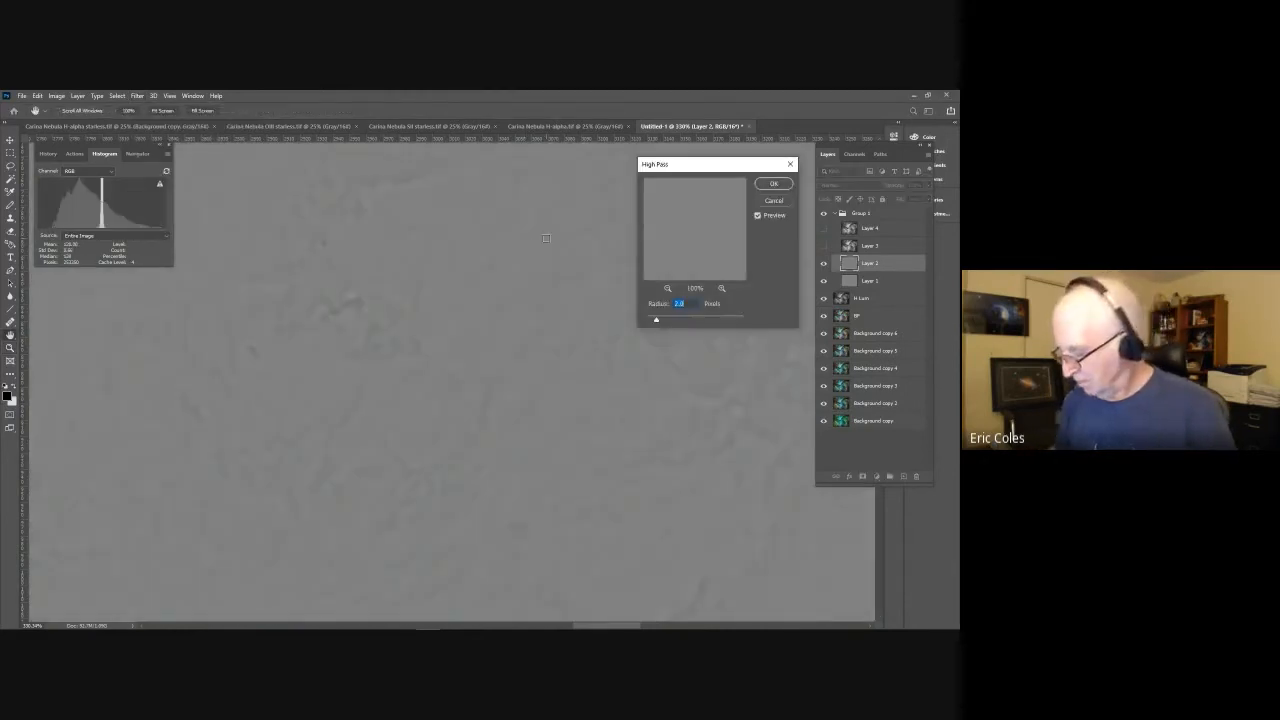
type("3")
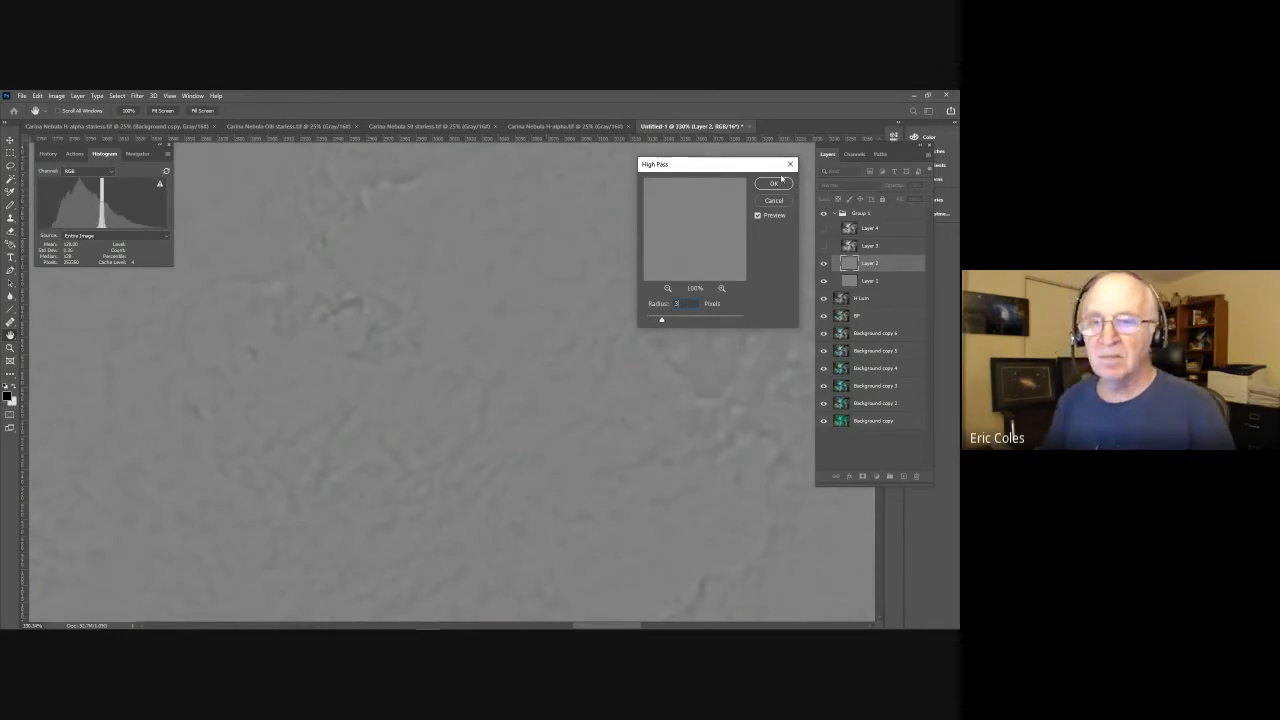
left_click(767, 188)
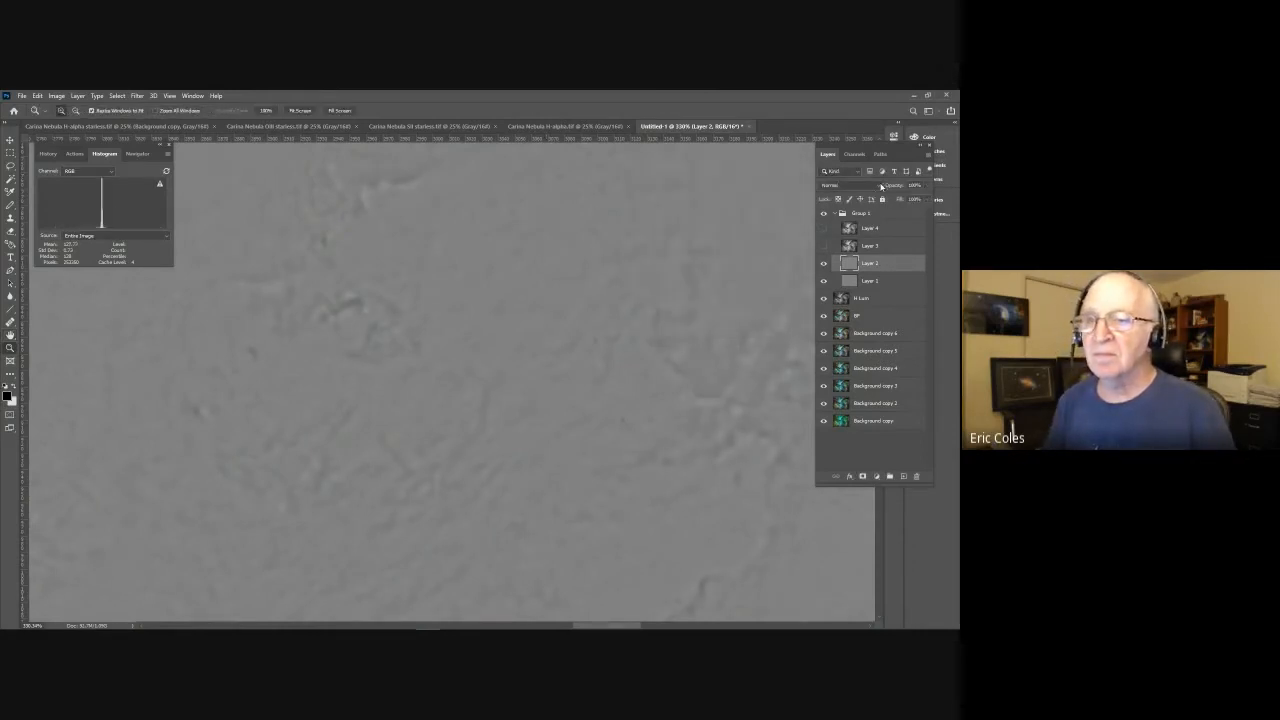
Step: Set Layer 2 to Overlay blending and compare the image with the whole High Pass group hidden and shown
left_click(879, 188)
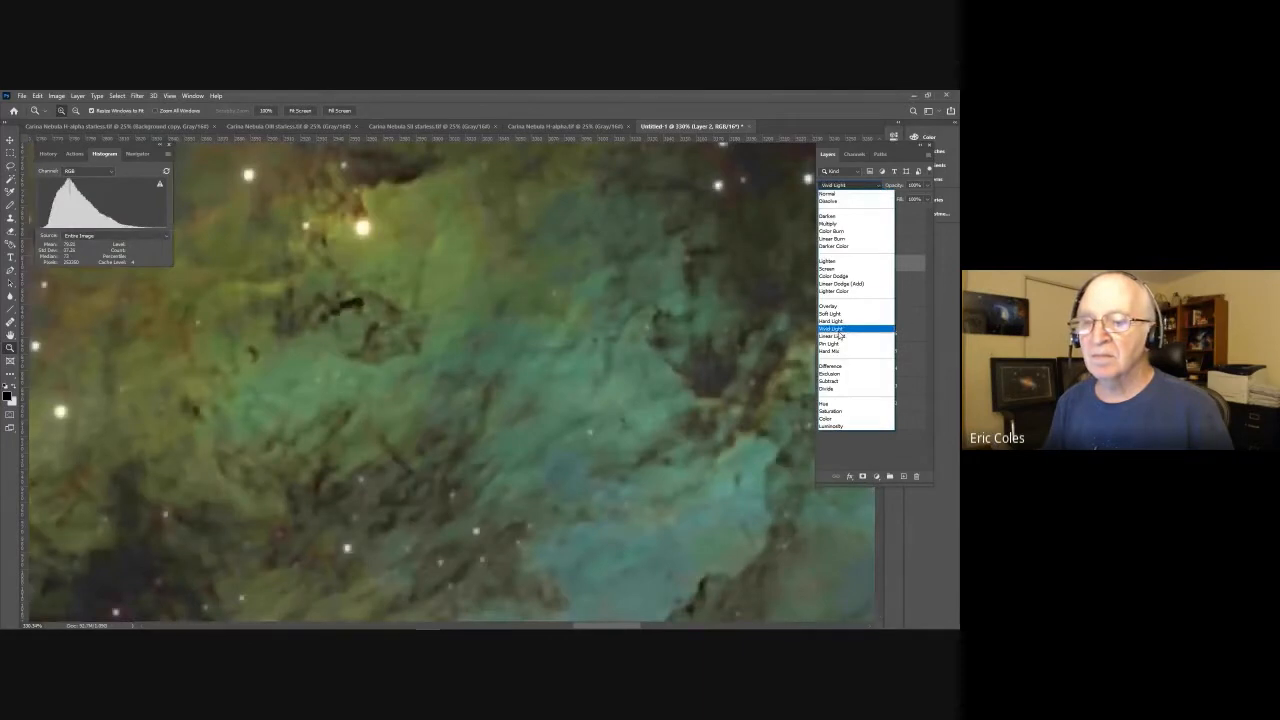
left_click(836, 306)
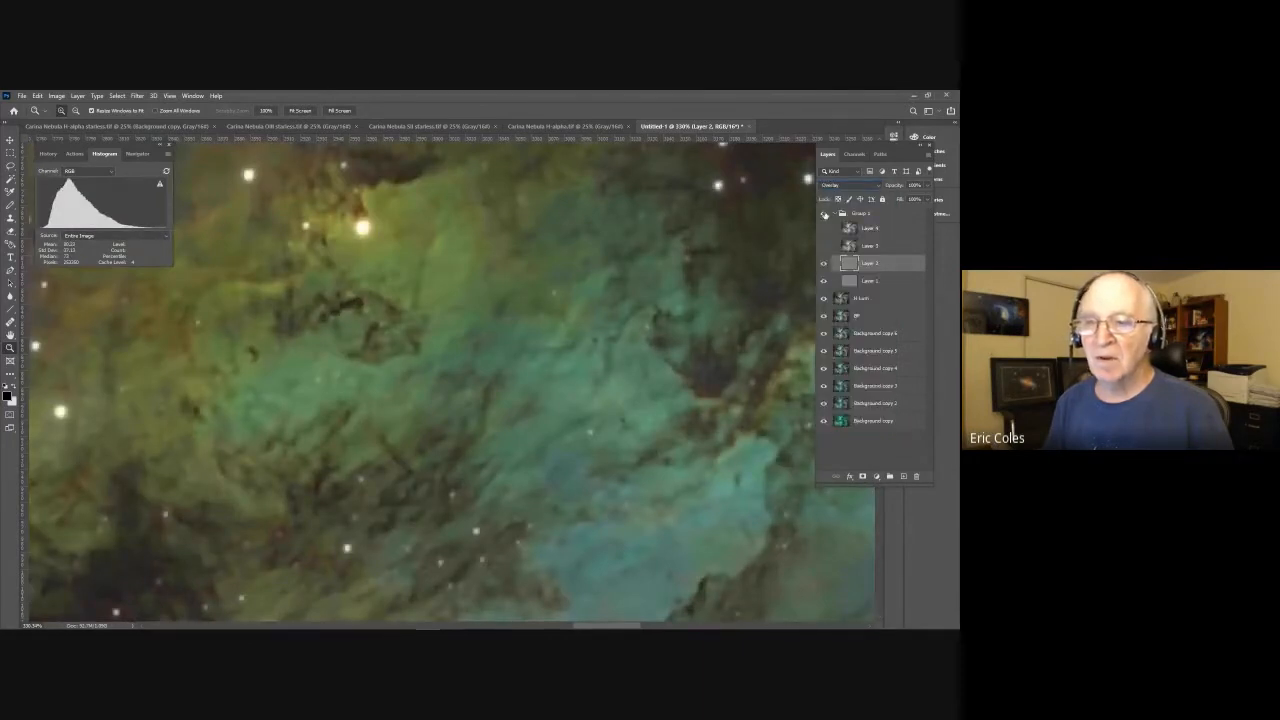
left_click(825, 215)
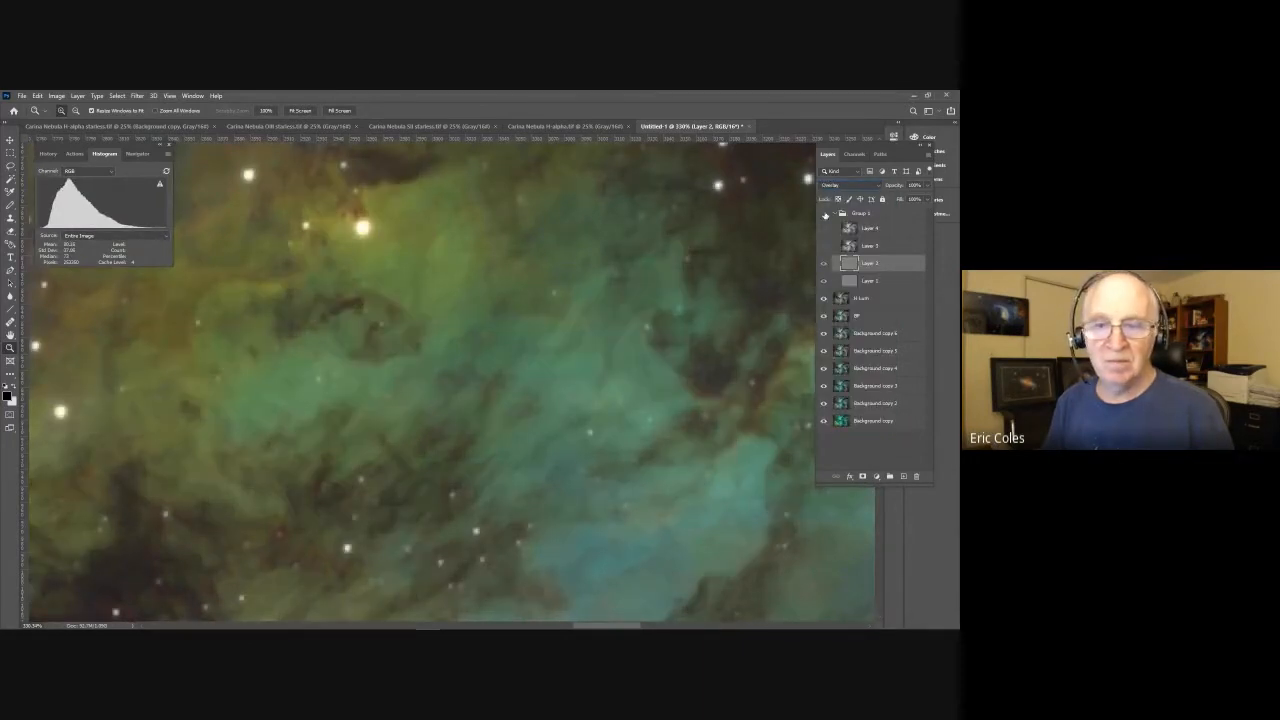
left_click(825, 215)
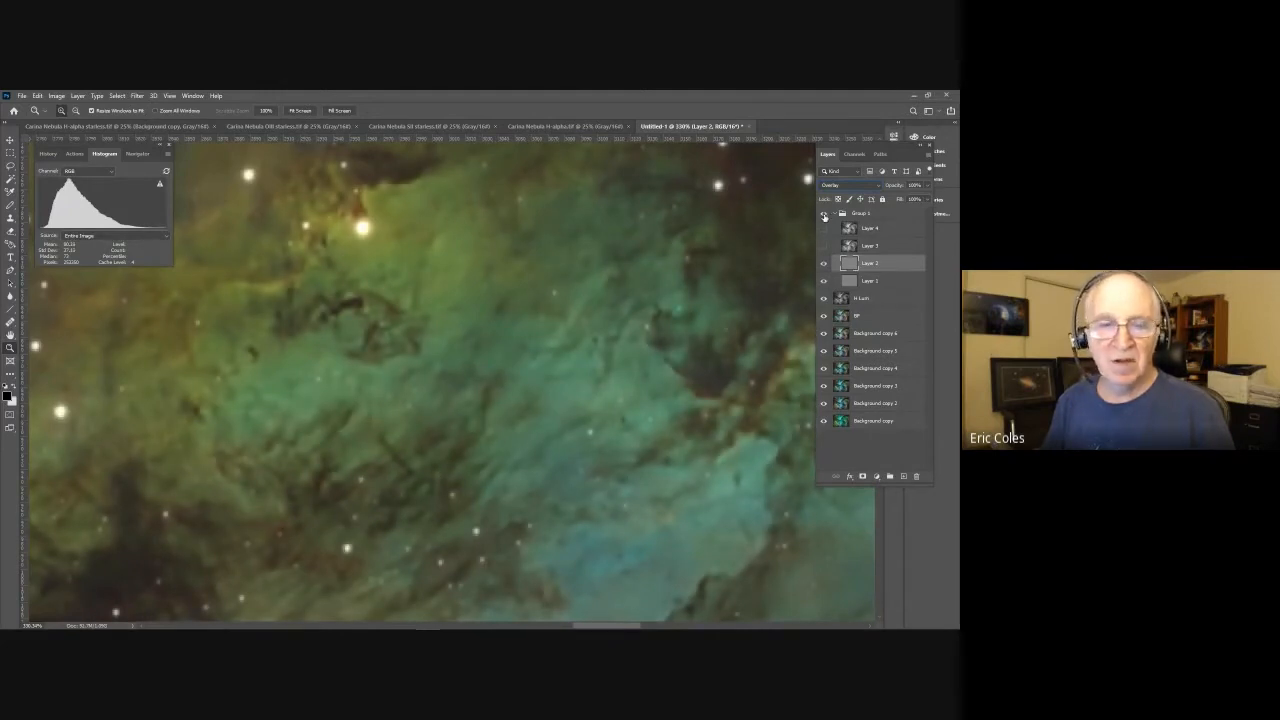
left_click(825, 215)
left_click(825, 215)
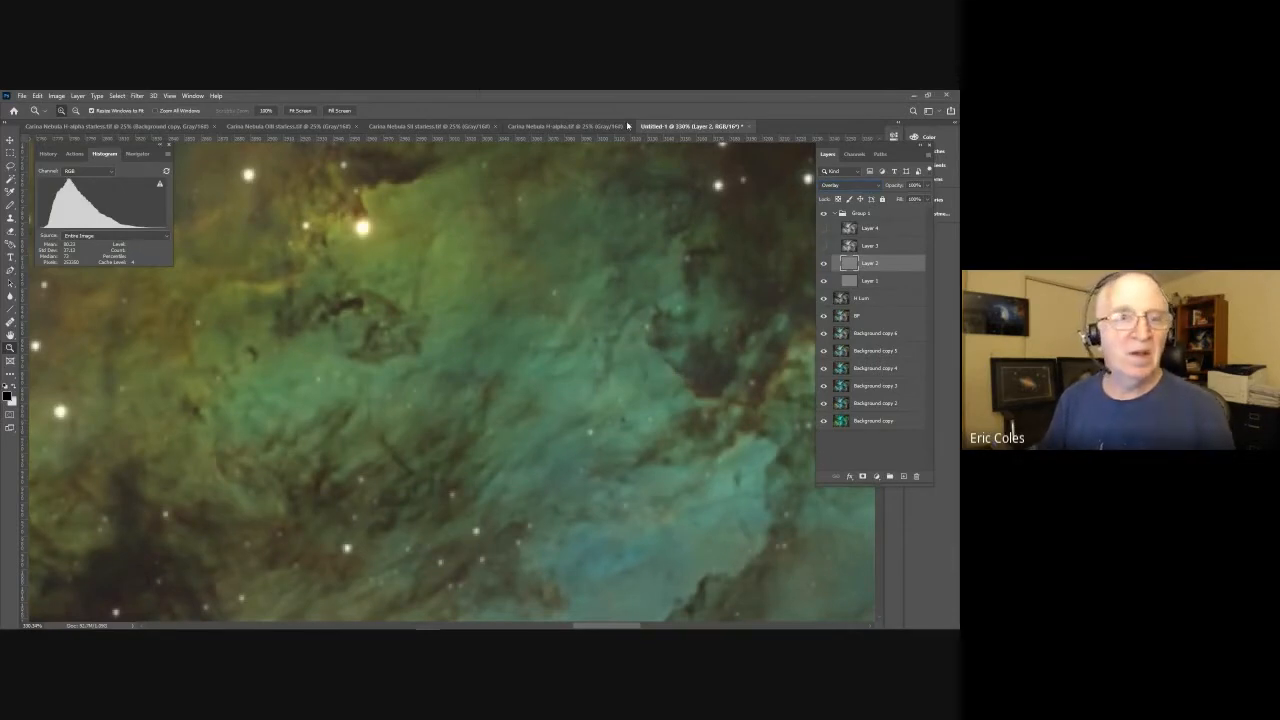
Step: Fit the whole image on screen, show Layer 3 and apply a High Pass filter with a 6-pixel radius to it
left_click(300, 111)
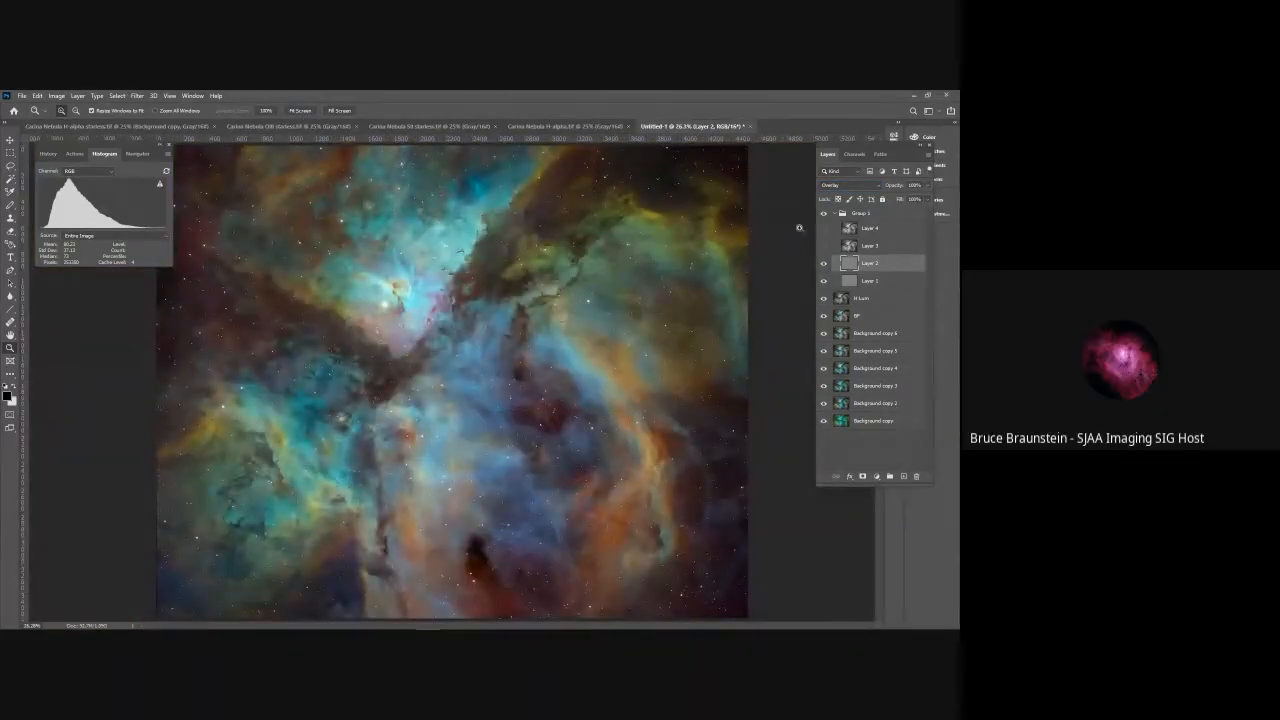
left_click(824, 248)
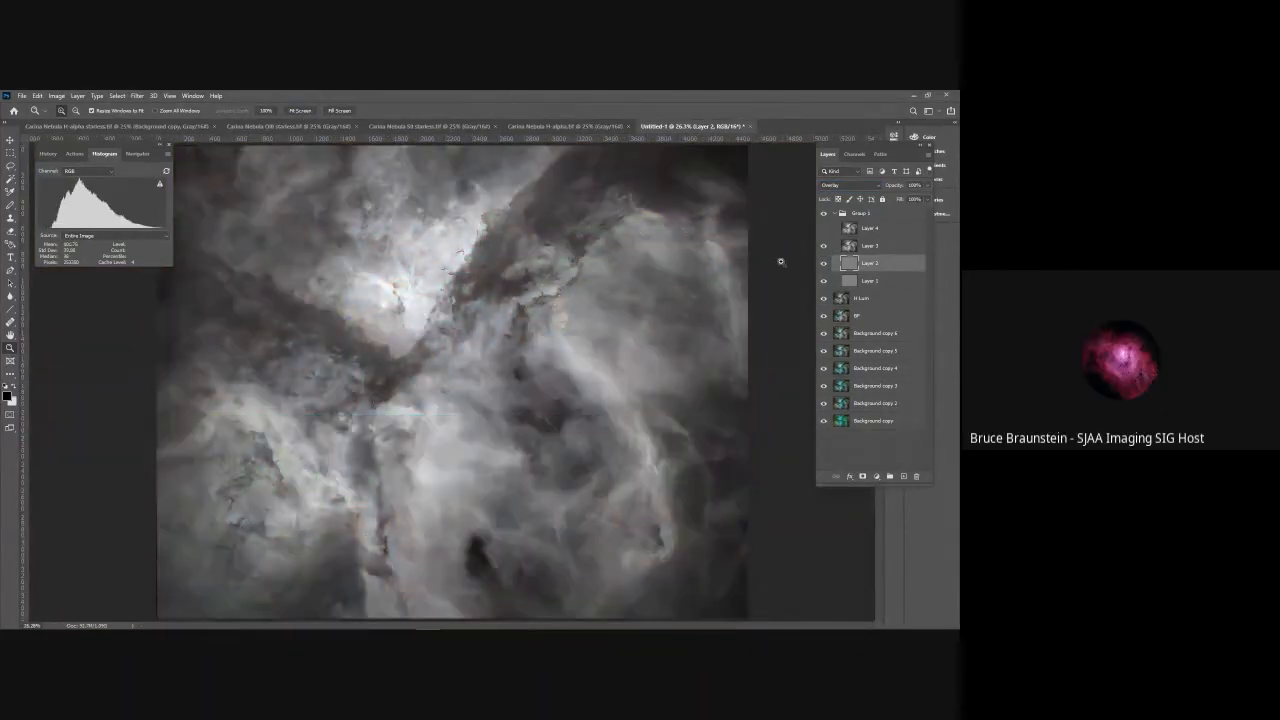
left_click(885, 245)
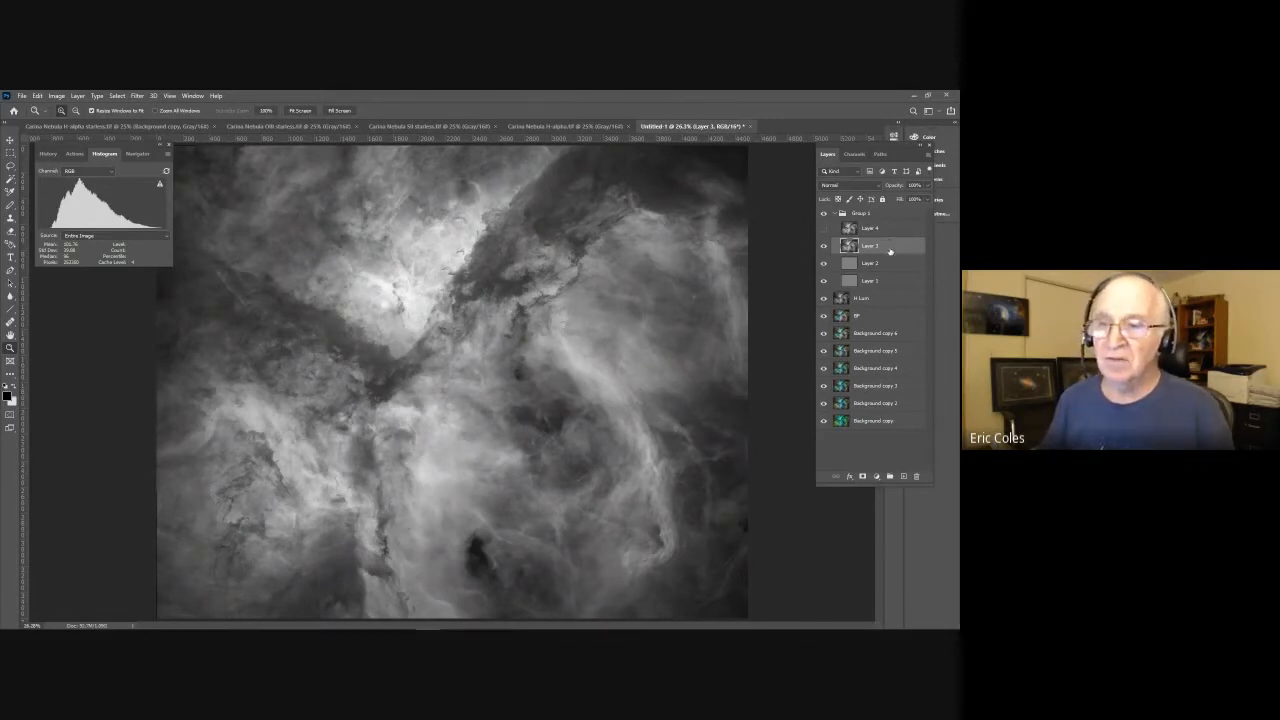
left_click(137, 96)
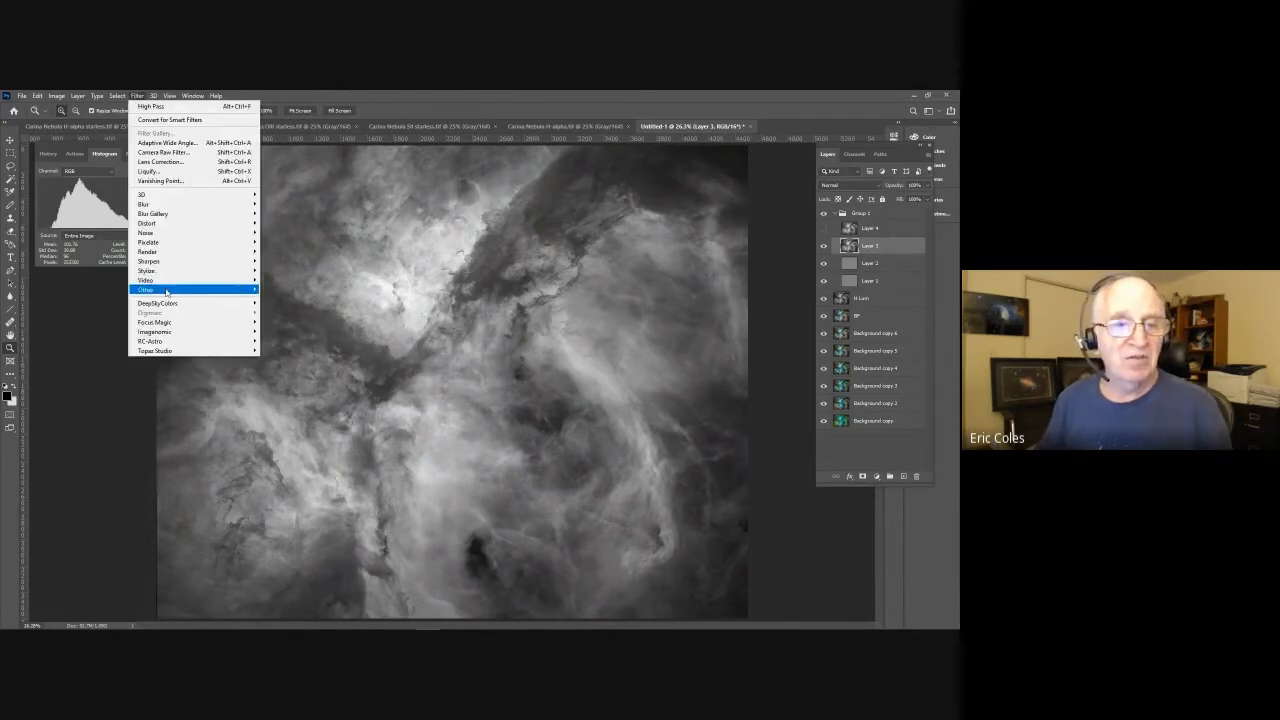
mouse_move(172, 281)
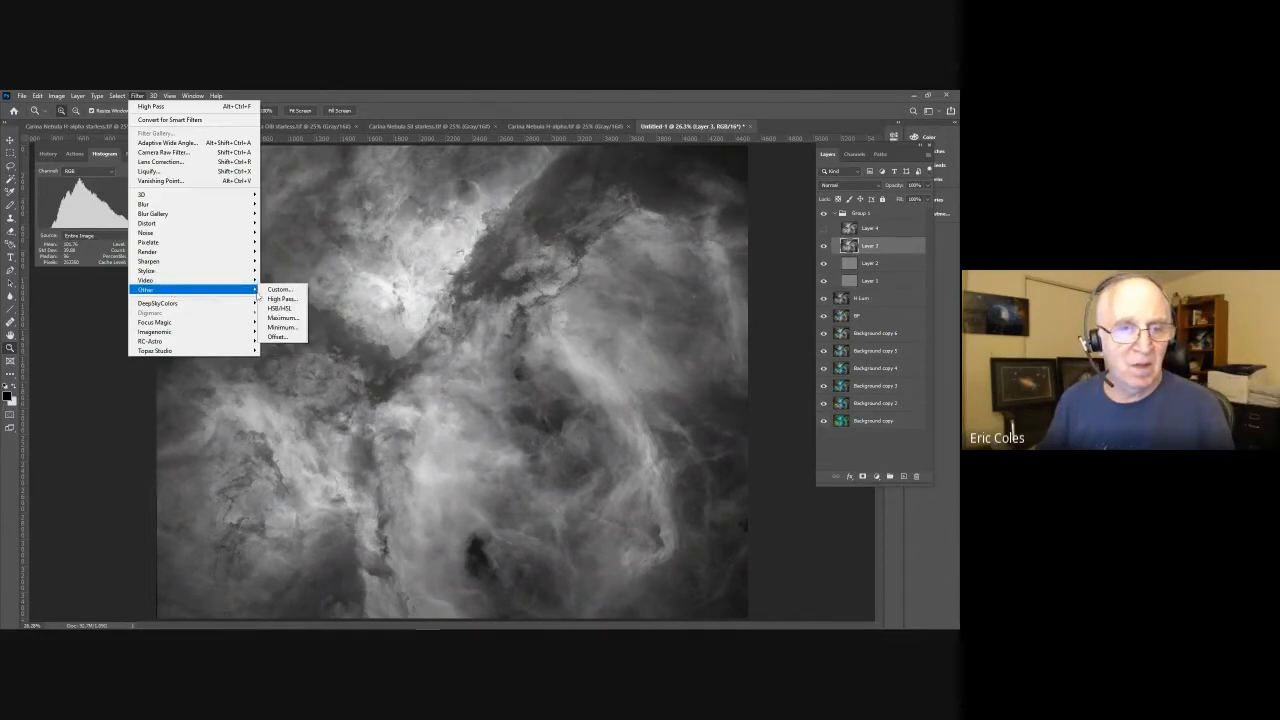
left_click(281, 298)
type("6")
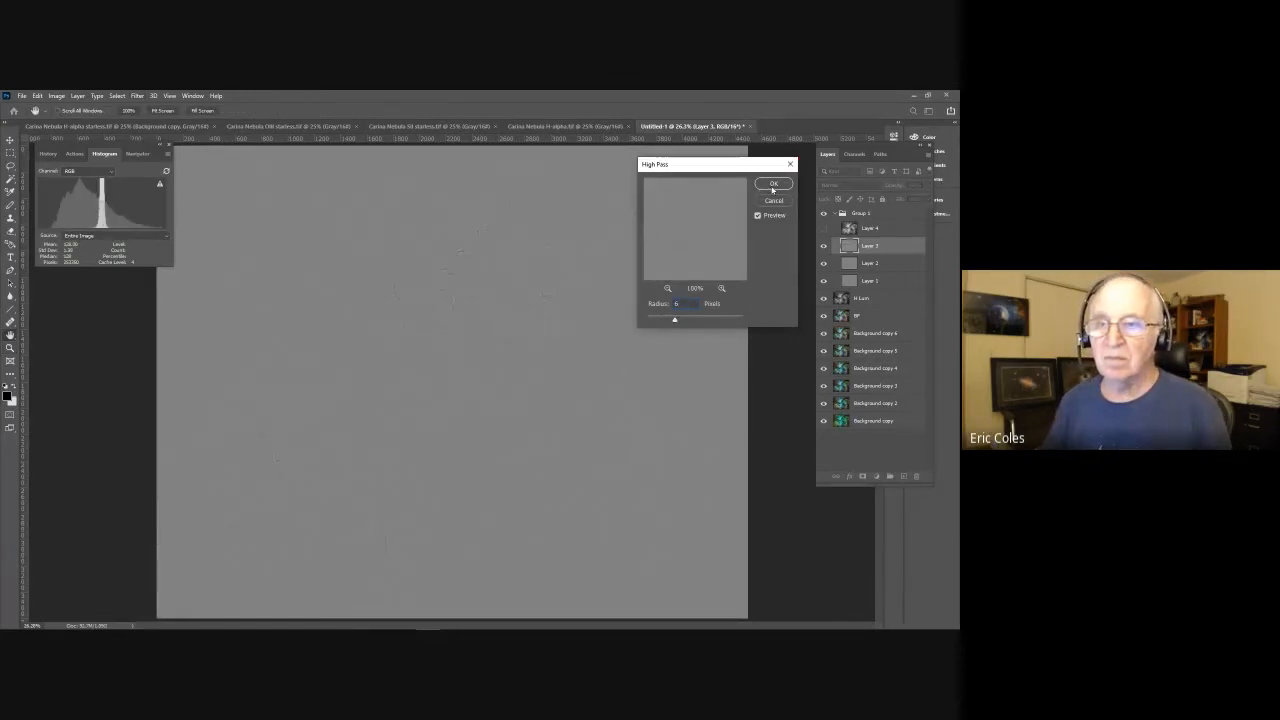
left_click(772, 186)
Step: Set Layer 3 to Overlay blending and reduce its opacity to 60%
left_click(848, 185)
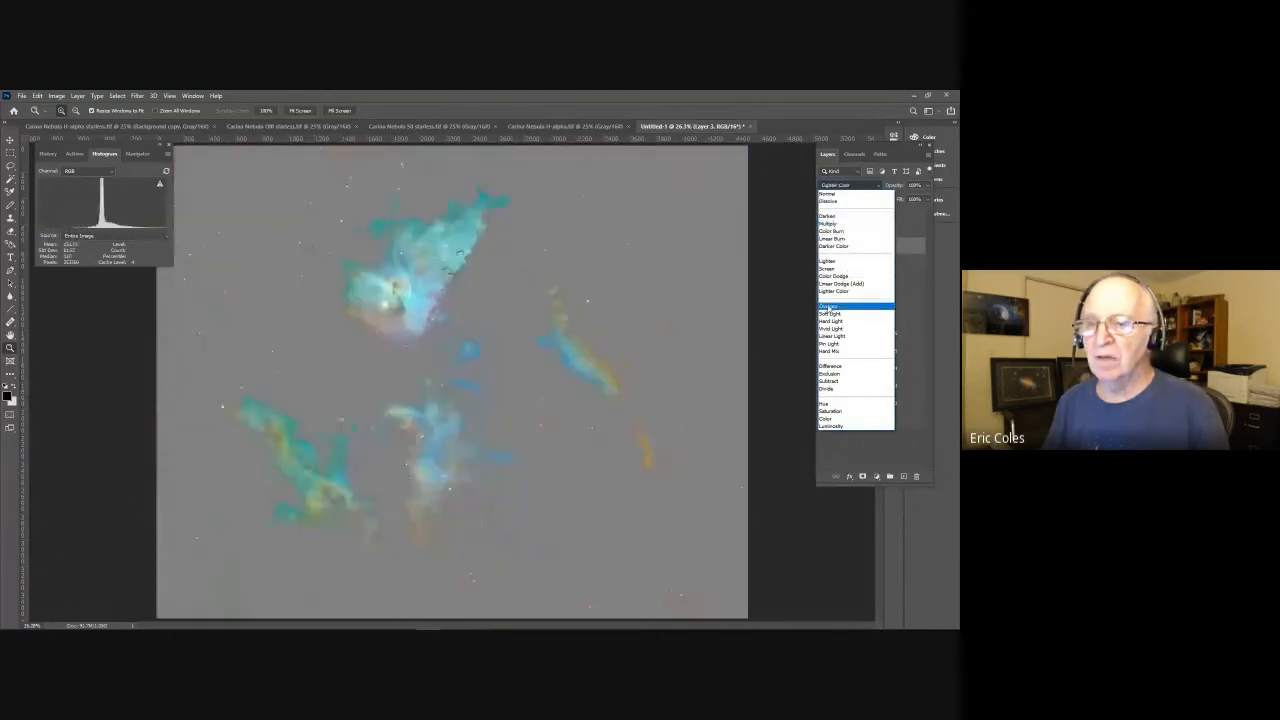
left_click(828, 305)
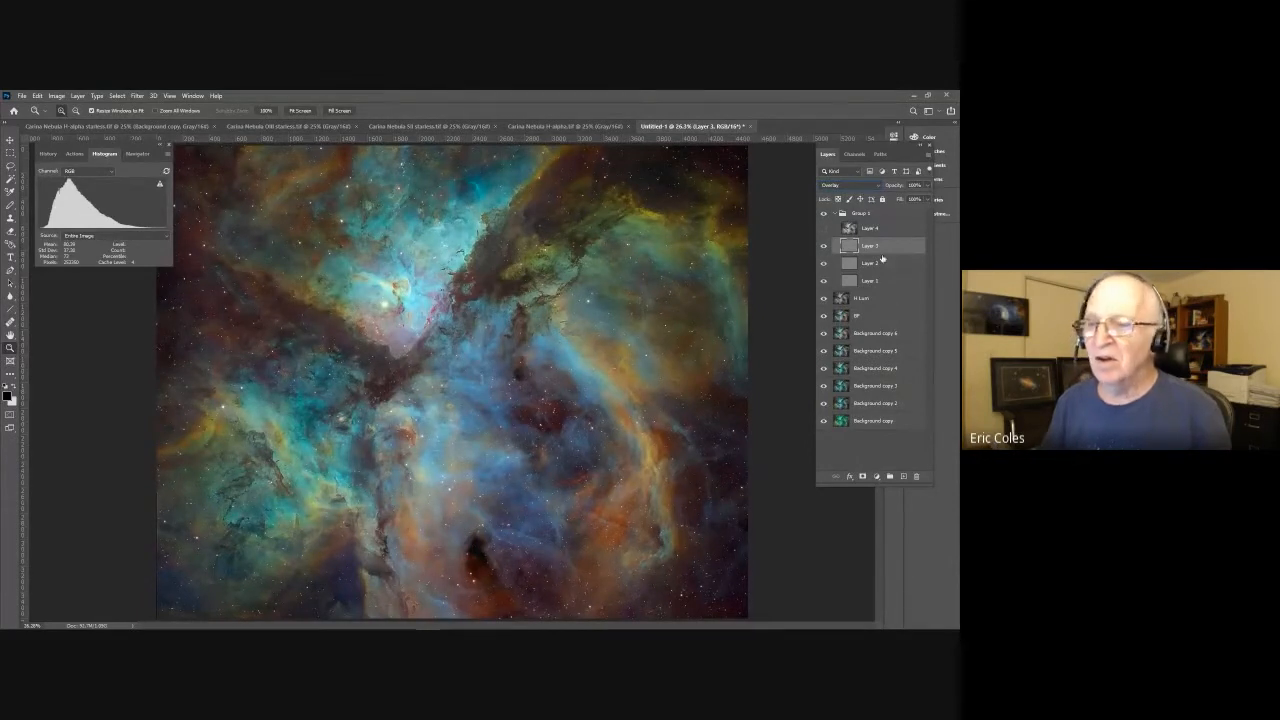
left_click(908, 187)
type("60")
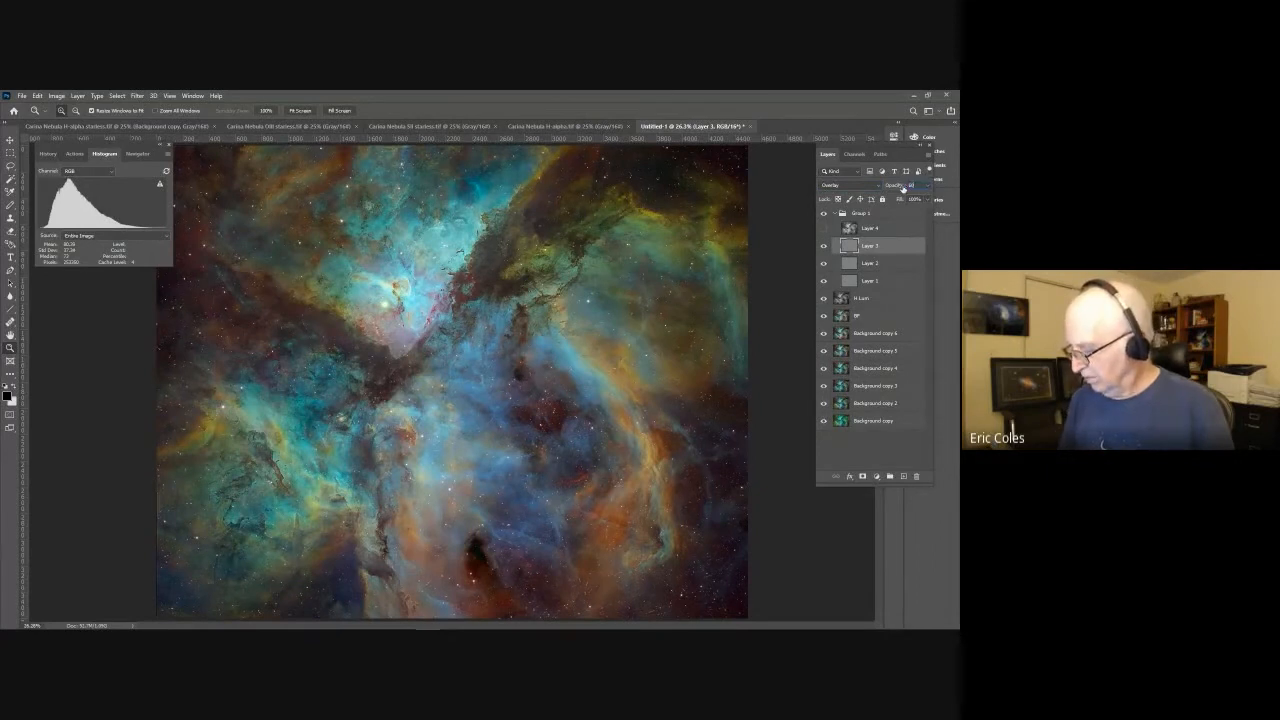
key("Return")
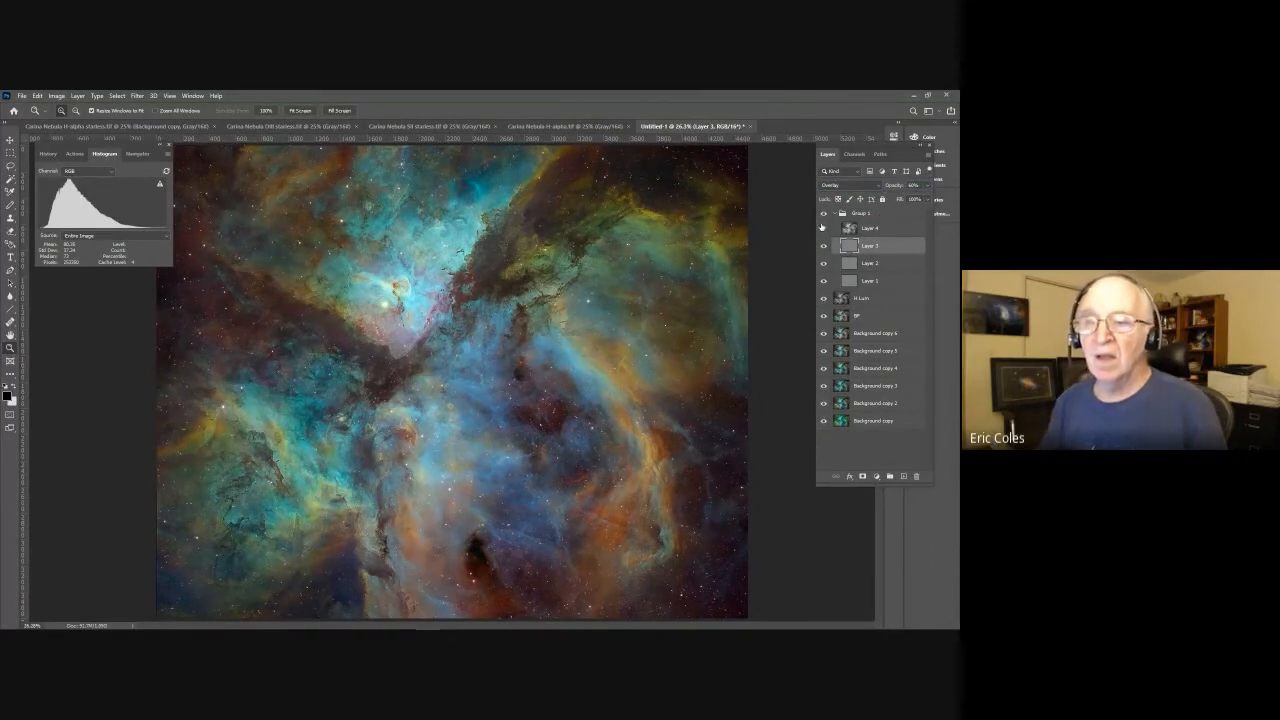
Step: Show the group's uppermost layer, Layer 4, and apply a High Pass filter with a 12-pixel radius to it
left_click(823, 229)
left_click(884, 228)
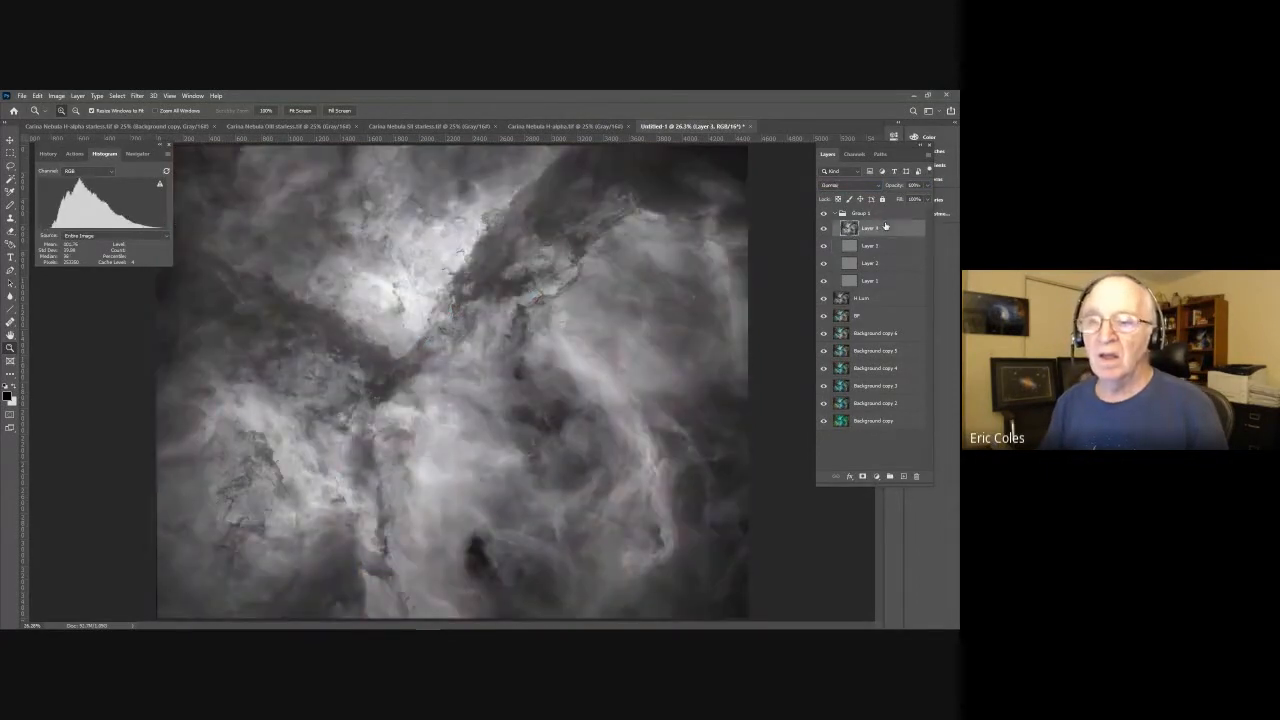
left_click(137, 96)
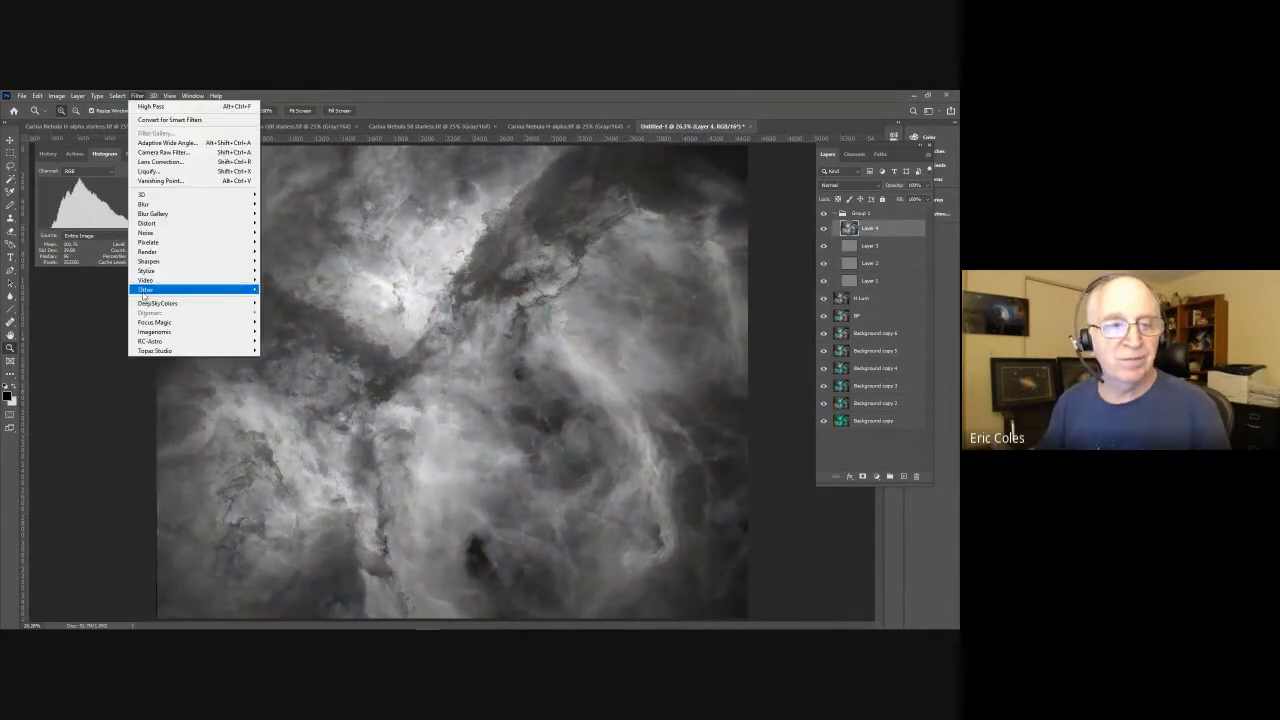
mouse_move(186, 282)
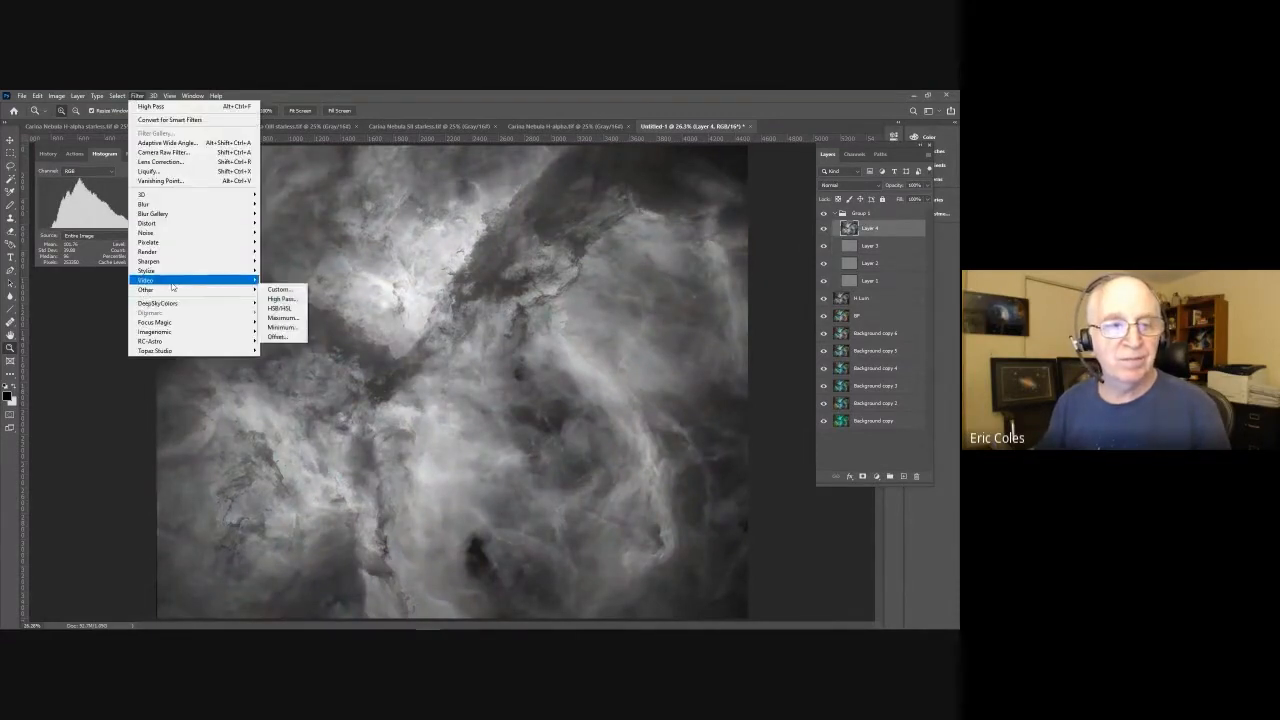
left_click(281, 299)
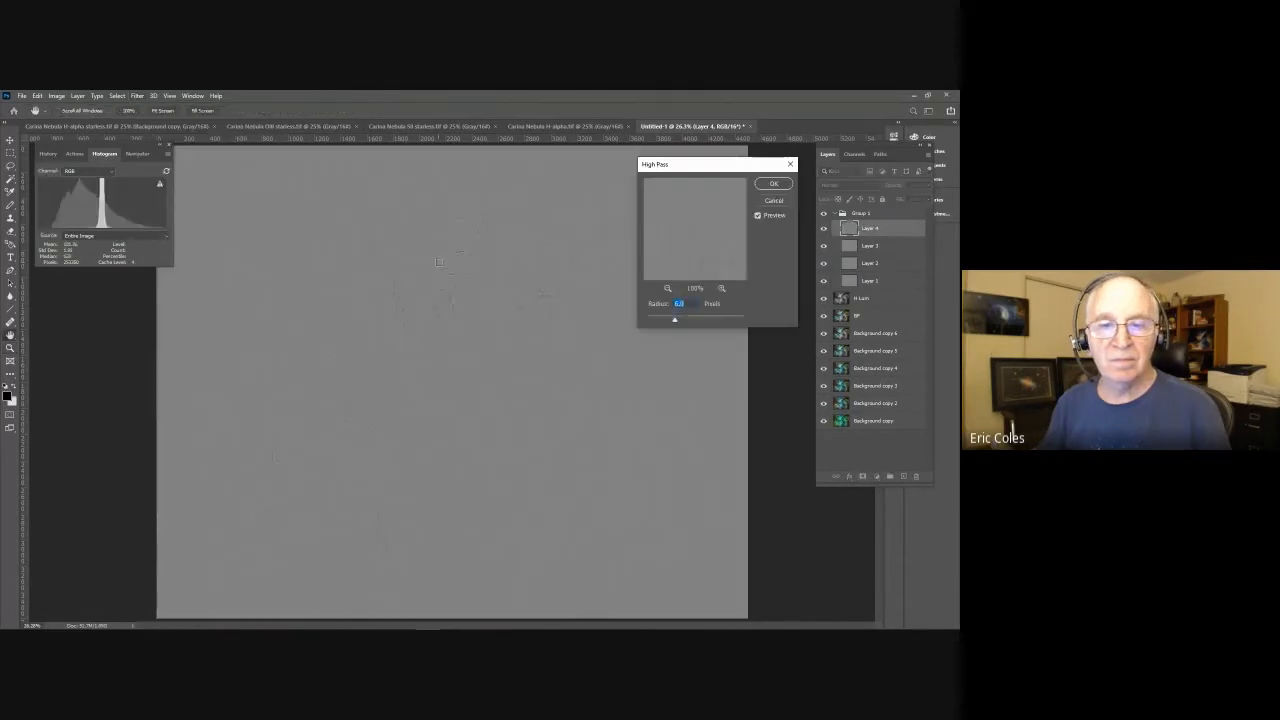
type("12")
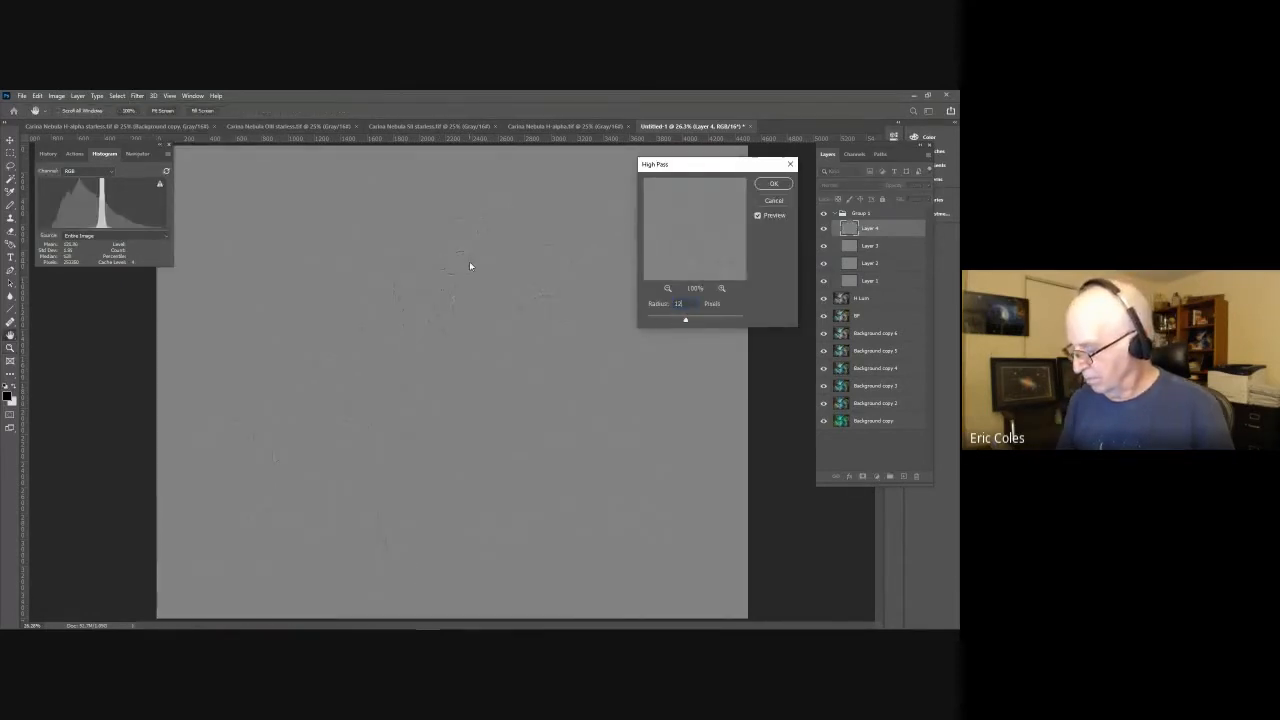
key("Return")
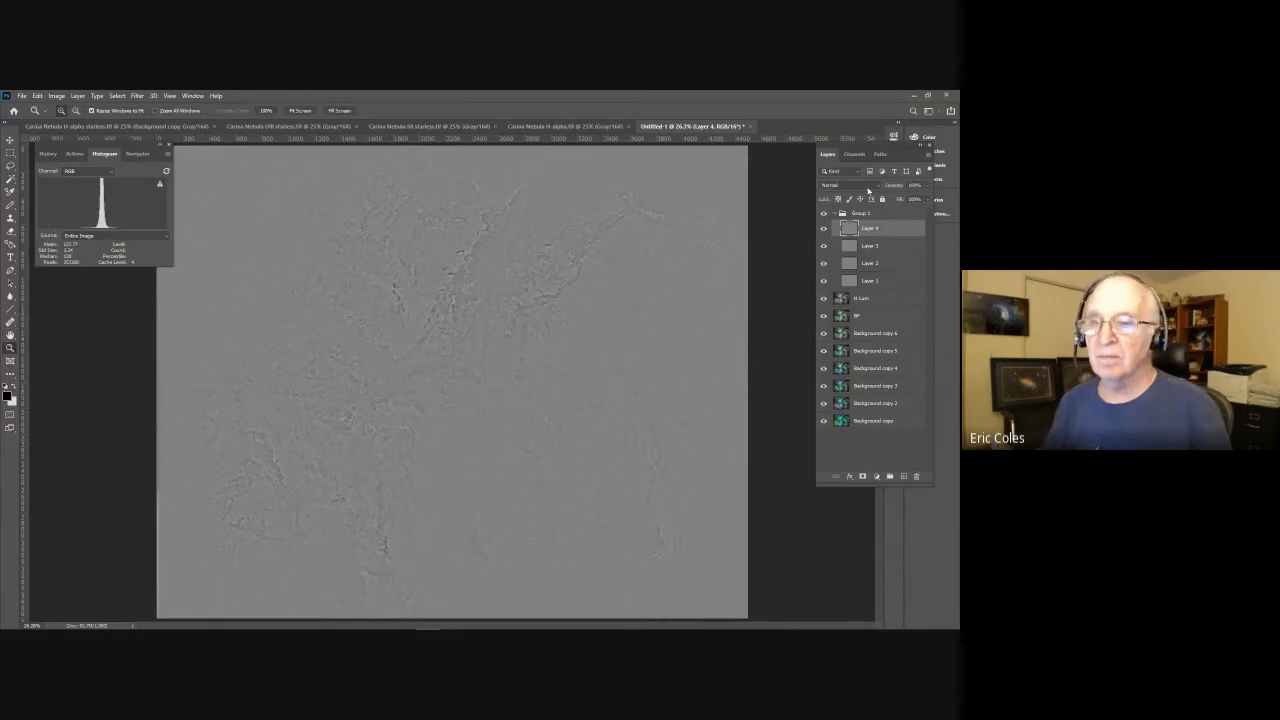
Step: Set Layer 4 to Overlay blending at 25% opacity and collapse the group of High Pass layers
left_click(876, 188)
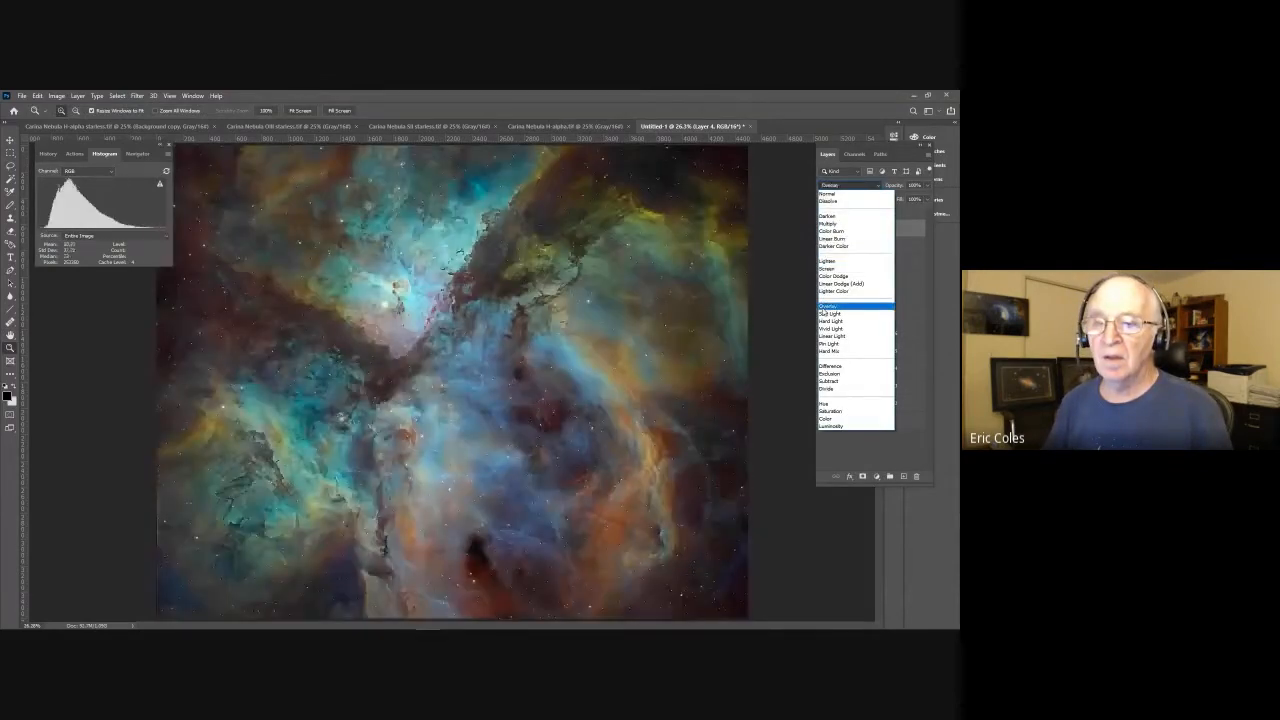
left_click(828, 306)
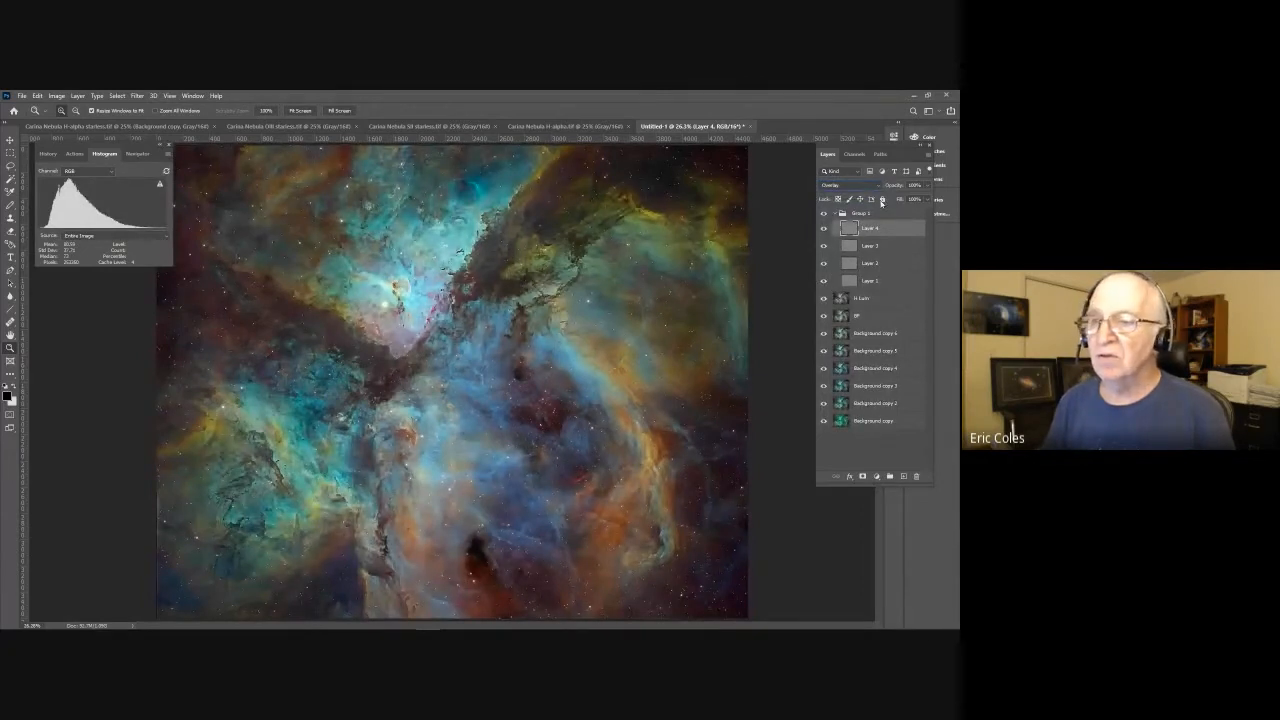
left_click(908, 186)
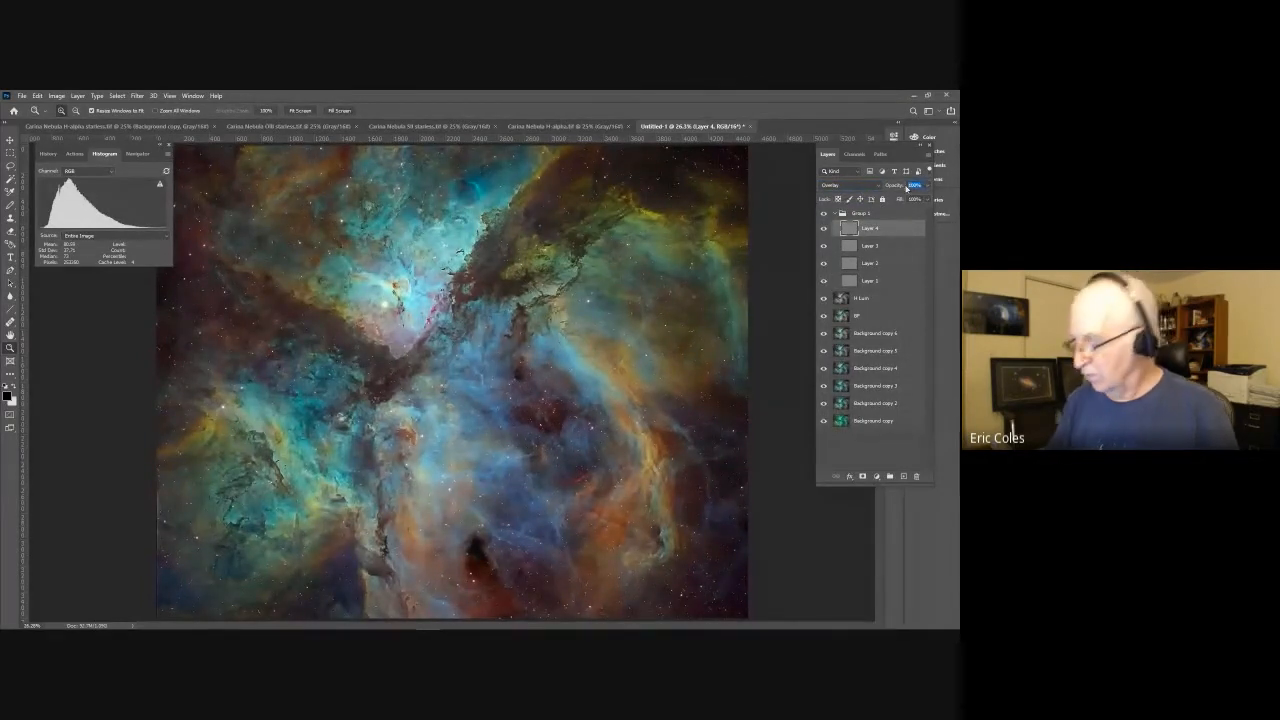
type("25")
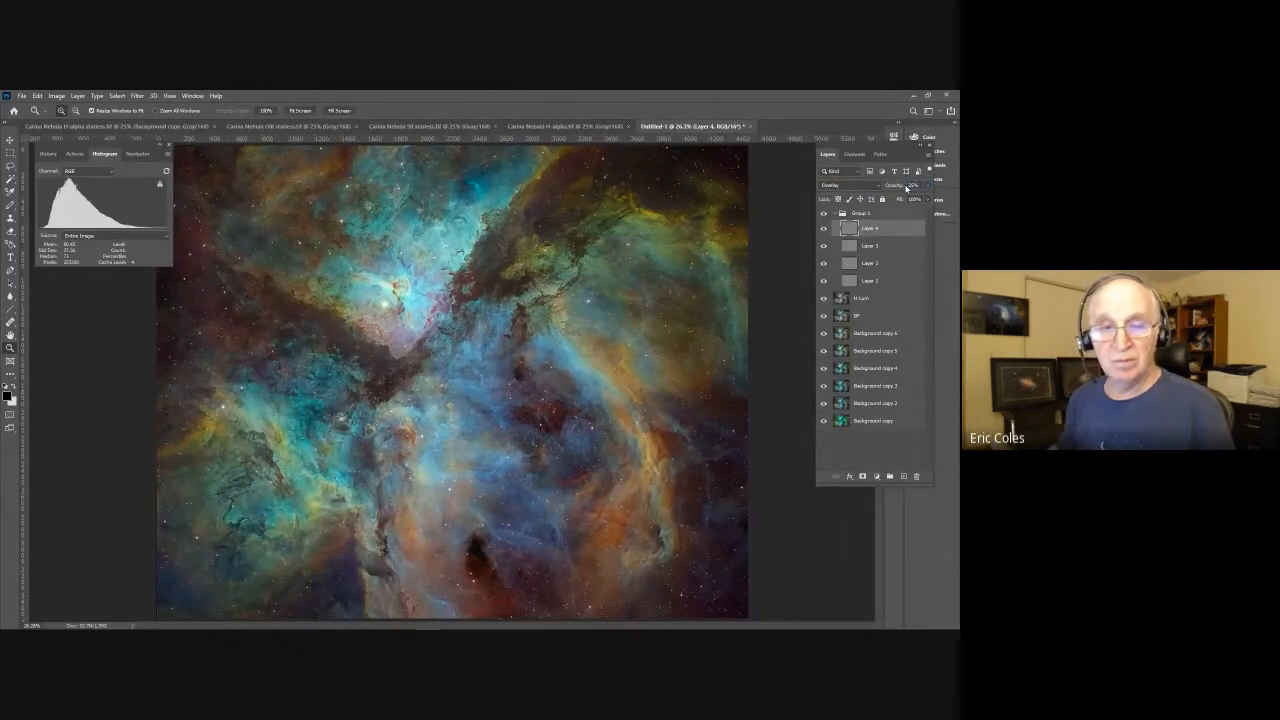
key("Return")
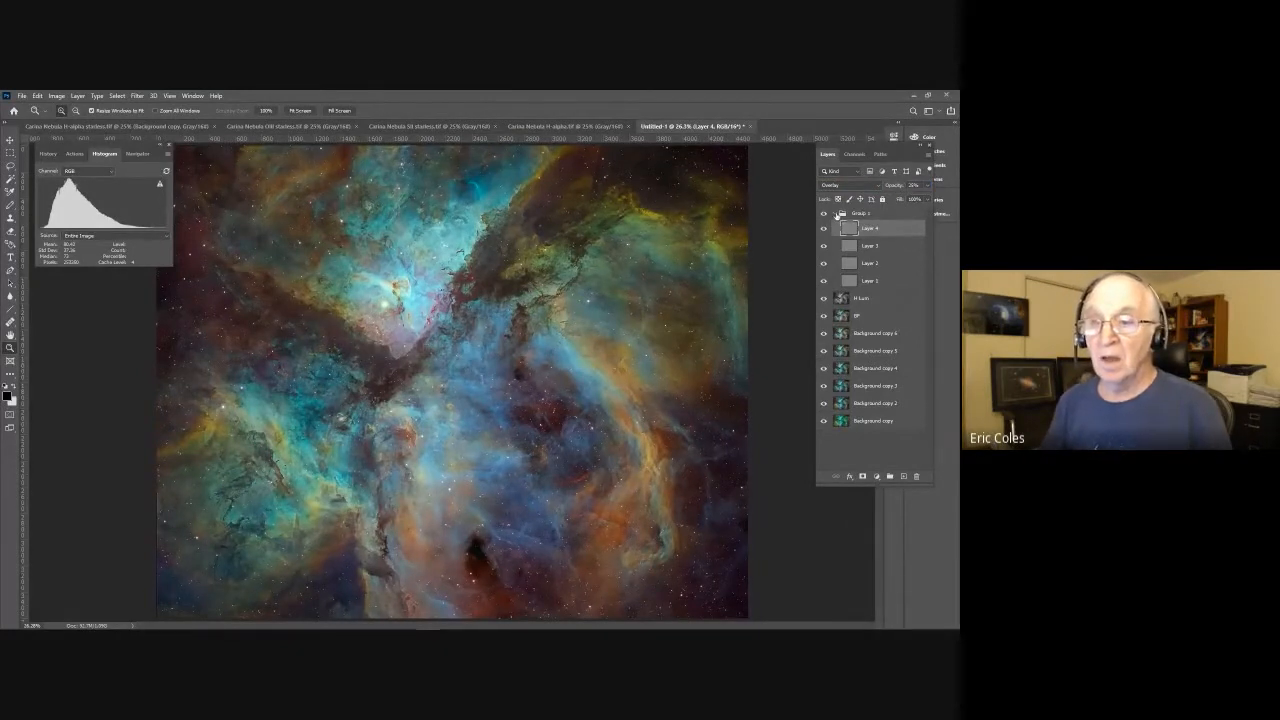
left_click(836, 214)
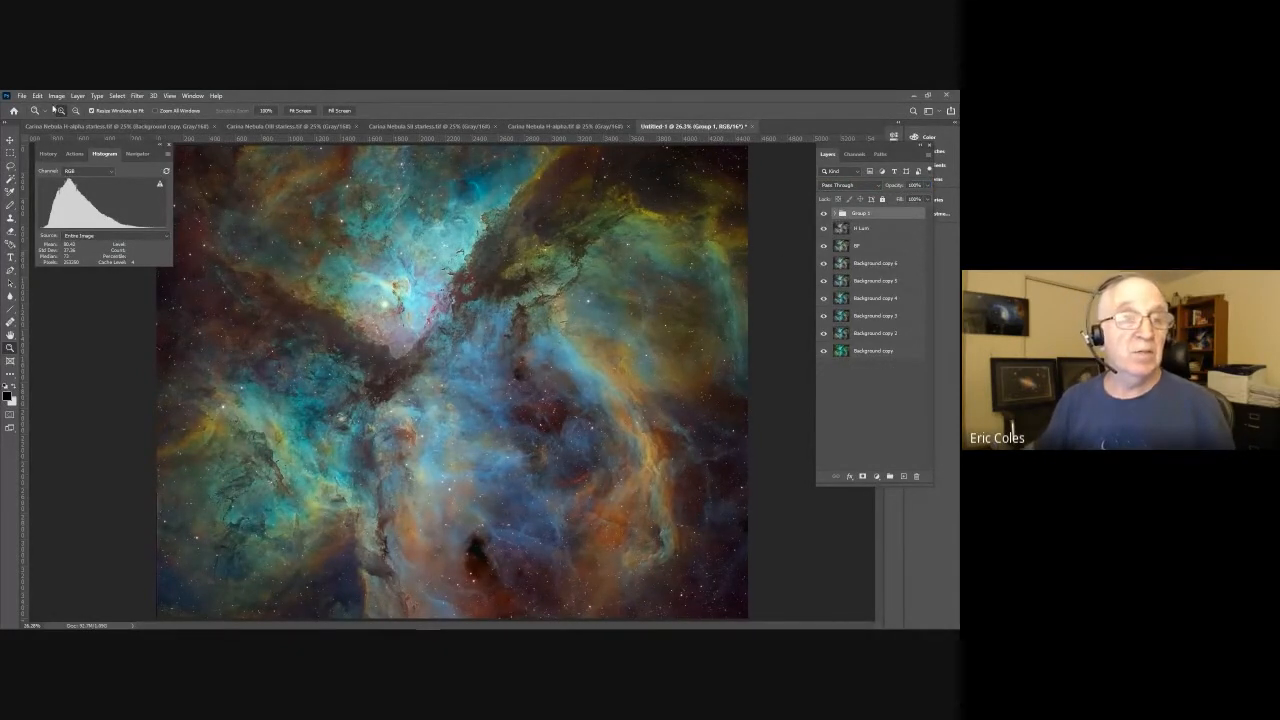
Step: Start saving the composite under a new name and go to the Carina Nebula folder inside San Jose AA Presentation
left_click(22, 97)
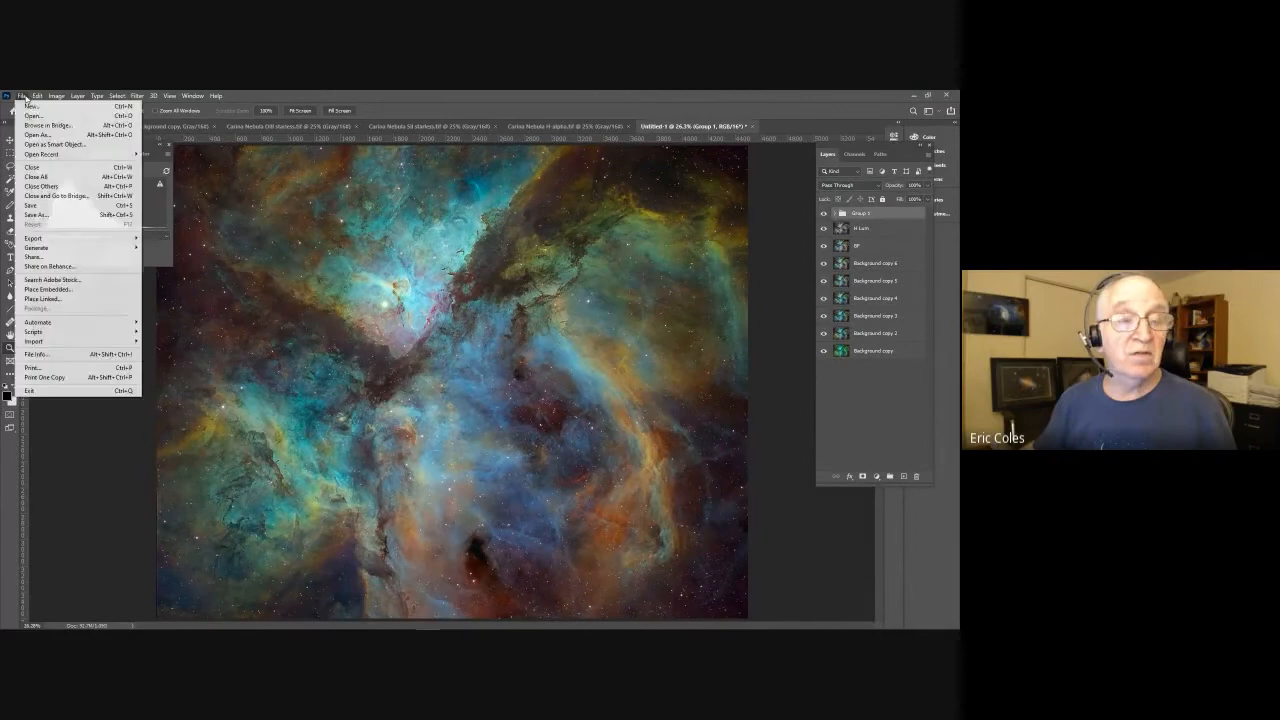
left_click(38, 216)
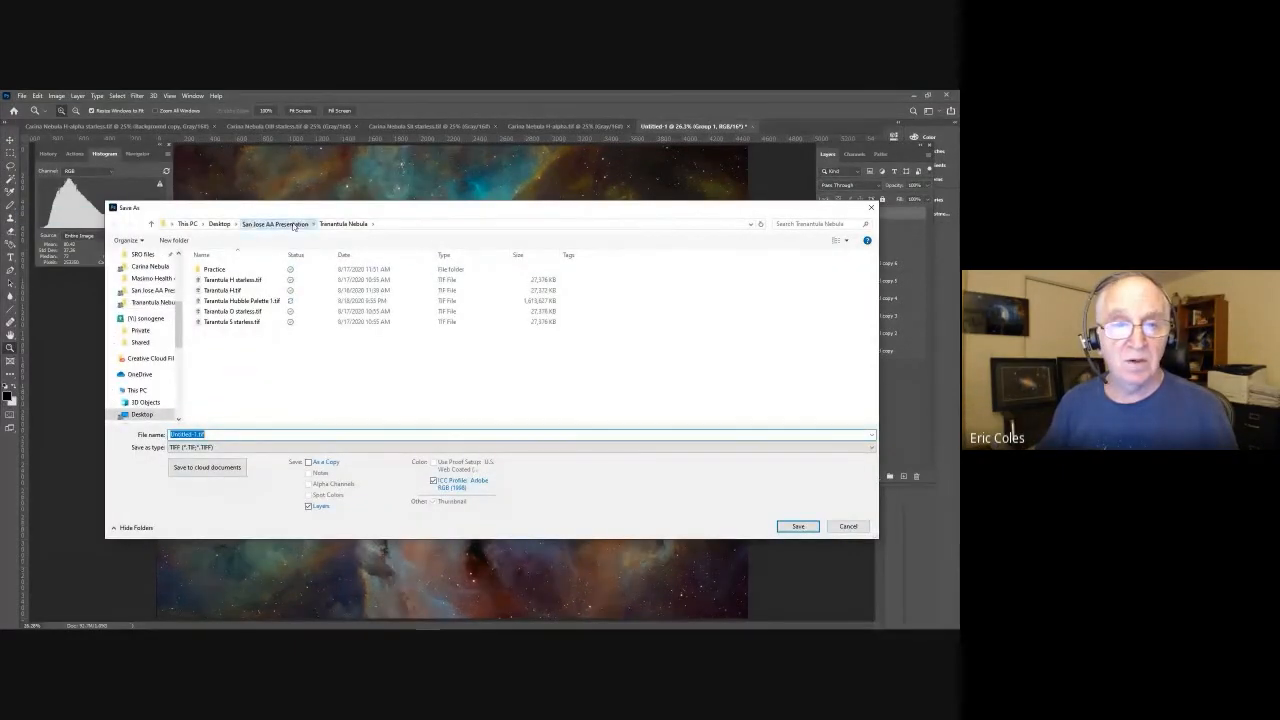
left_click(275, 224)
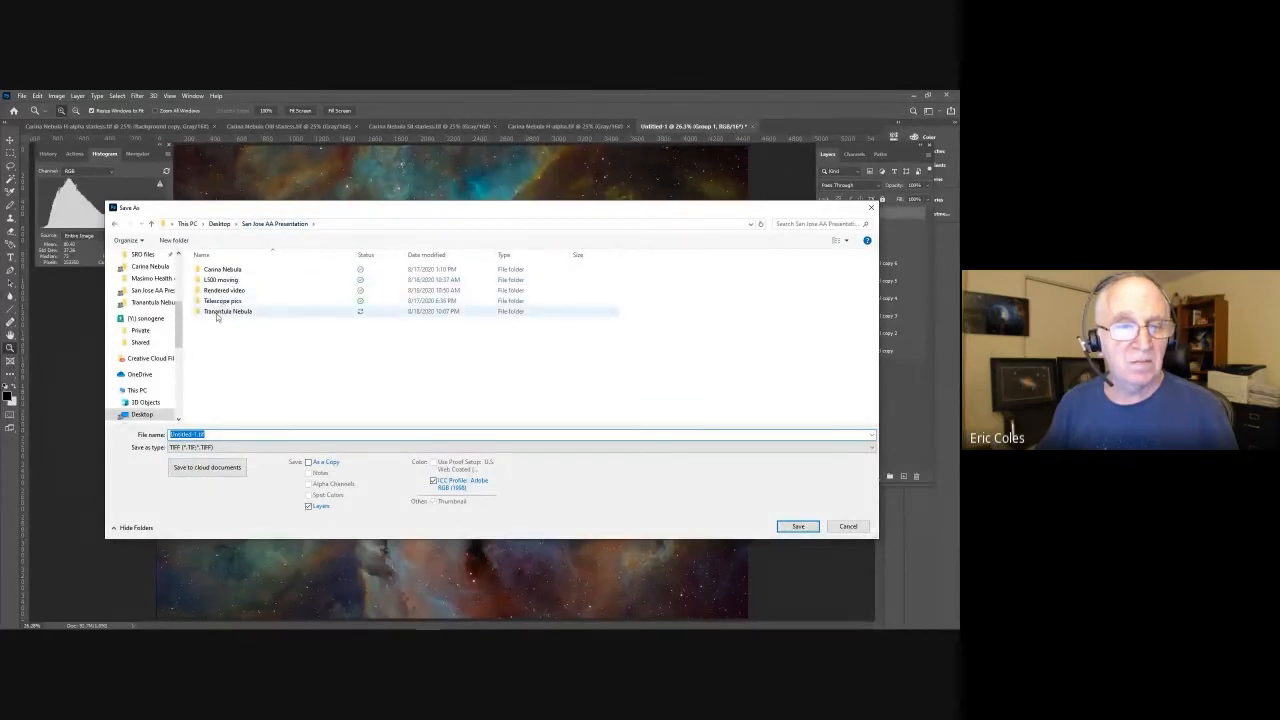
left_click(221, 271)
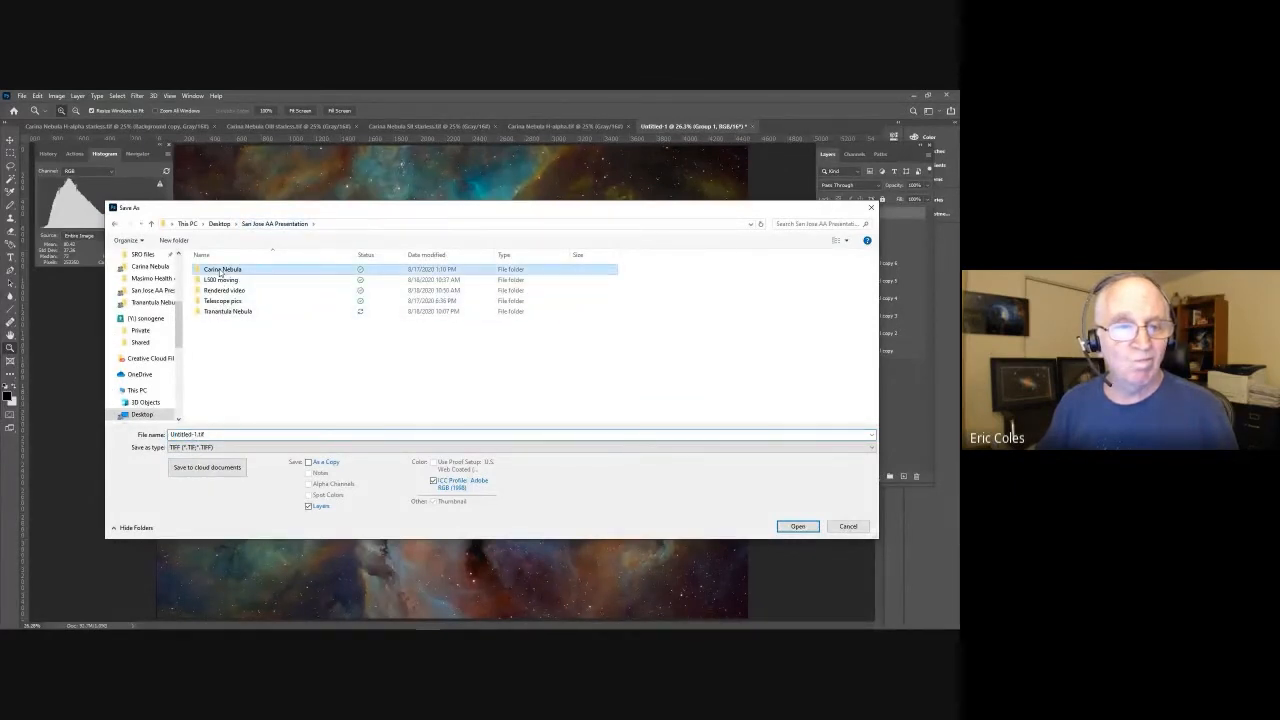
double_click(221, 271)
Step: Name the file Carina Nebula Hubble Palette 1, basing it on an existing file name, and save it as a TIFF with layers
left_click(228, 290)
left_click(206, 434)
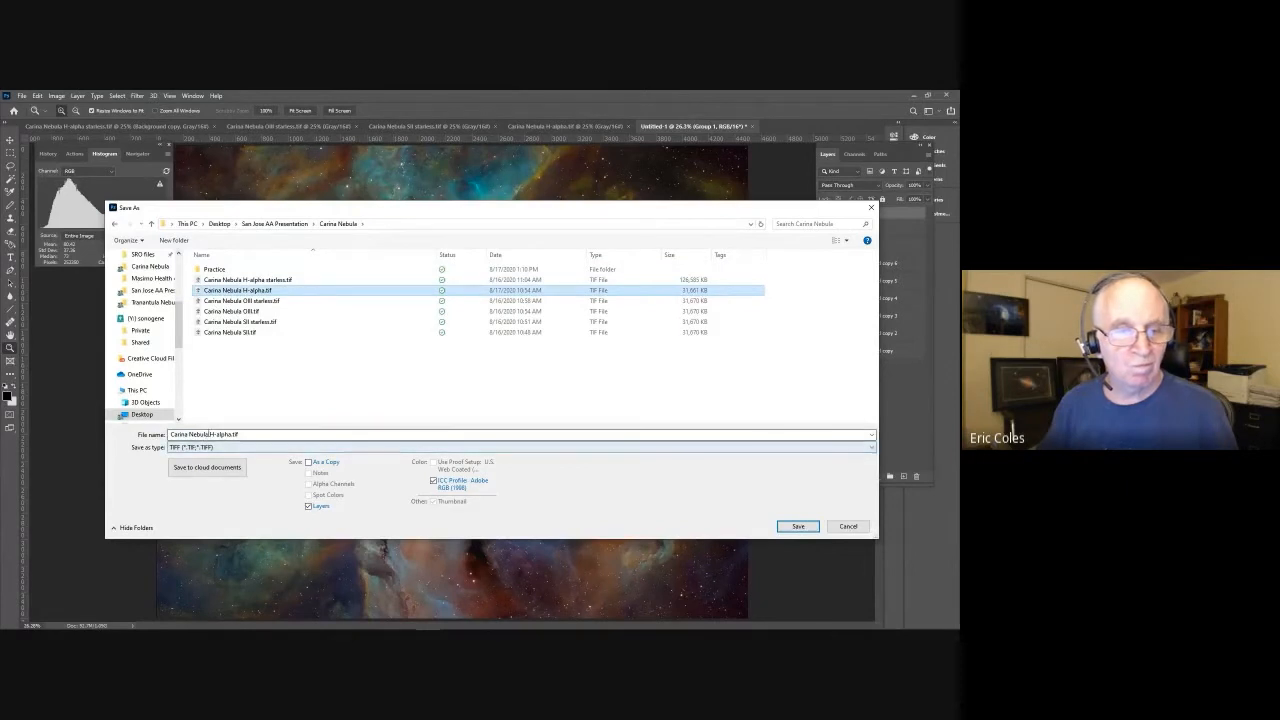
left_click_drag(209, 434, 239, 434)
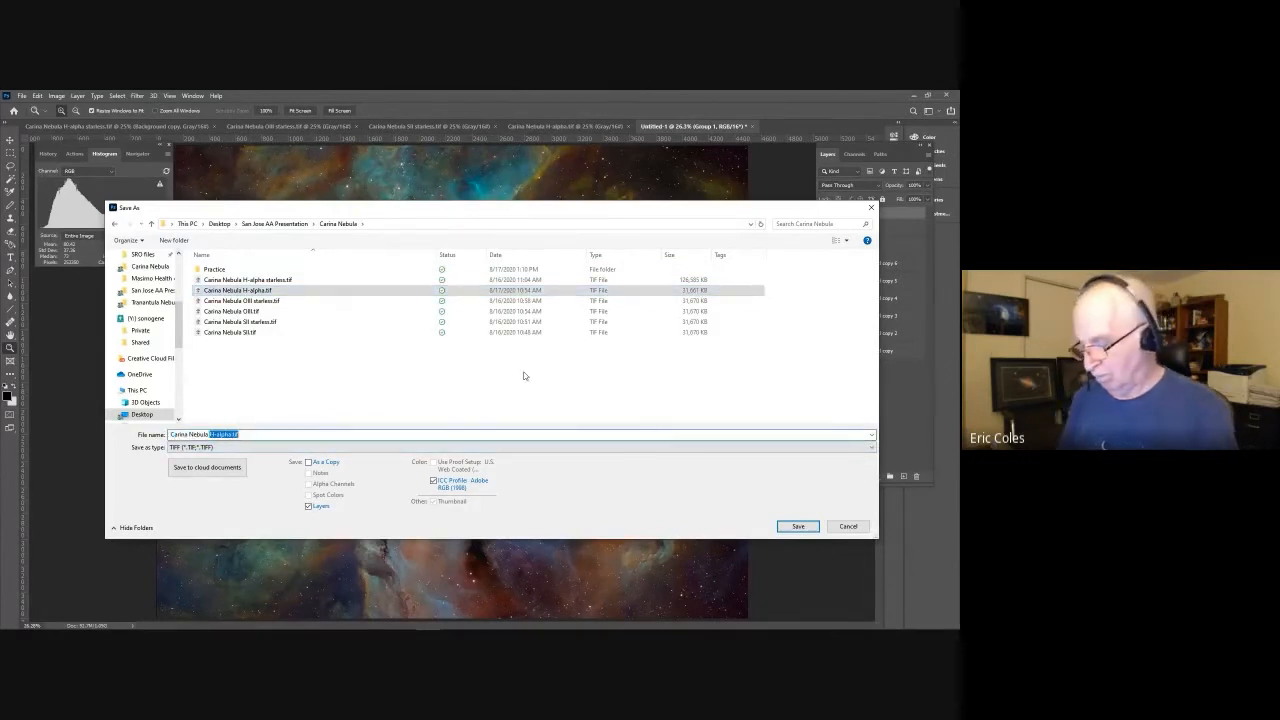
type("Hubble Falette 1")
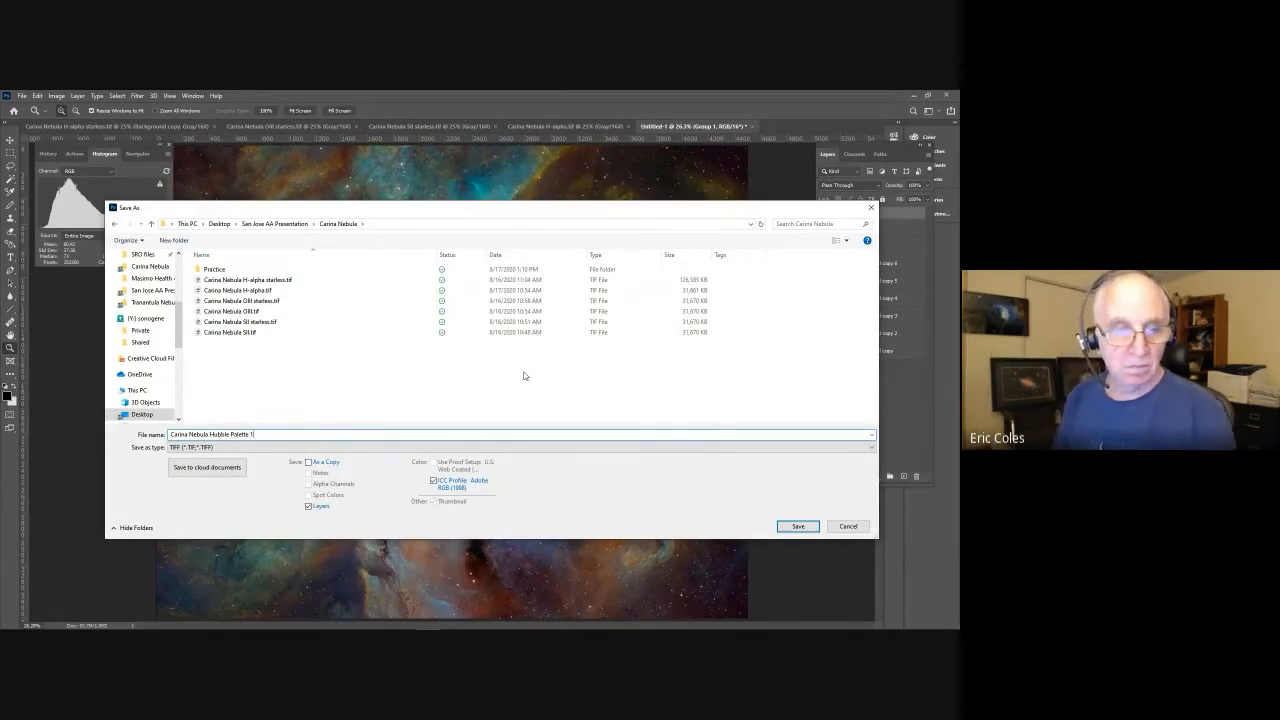
key("Return")
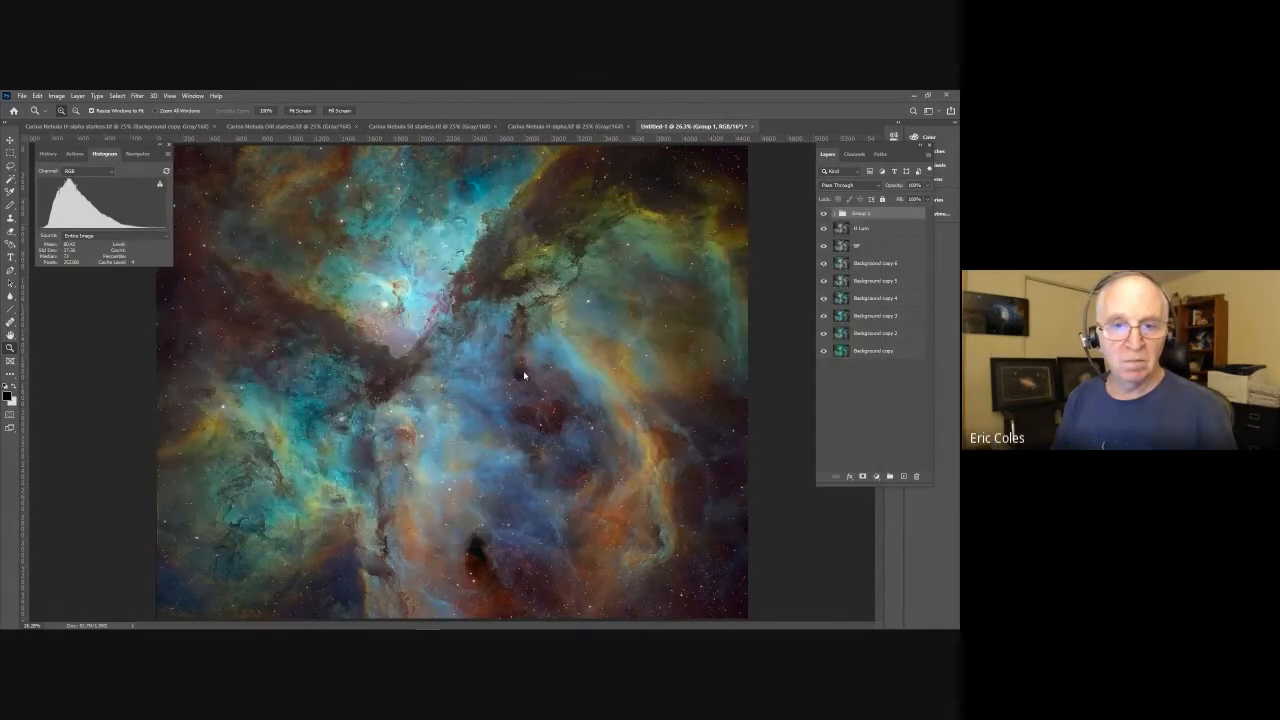
key("Return")
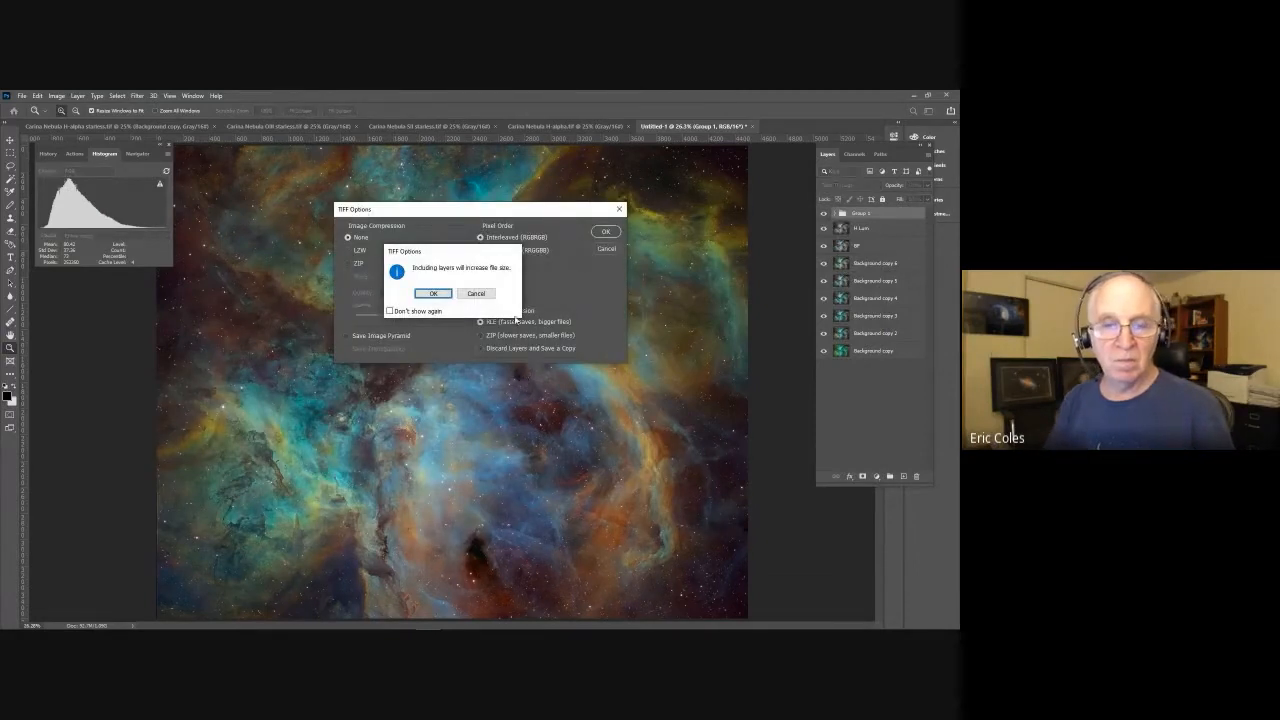
left_click(433, 293)
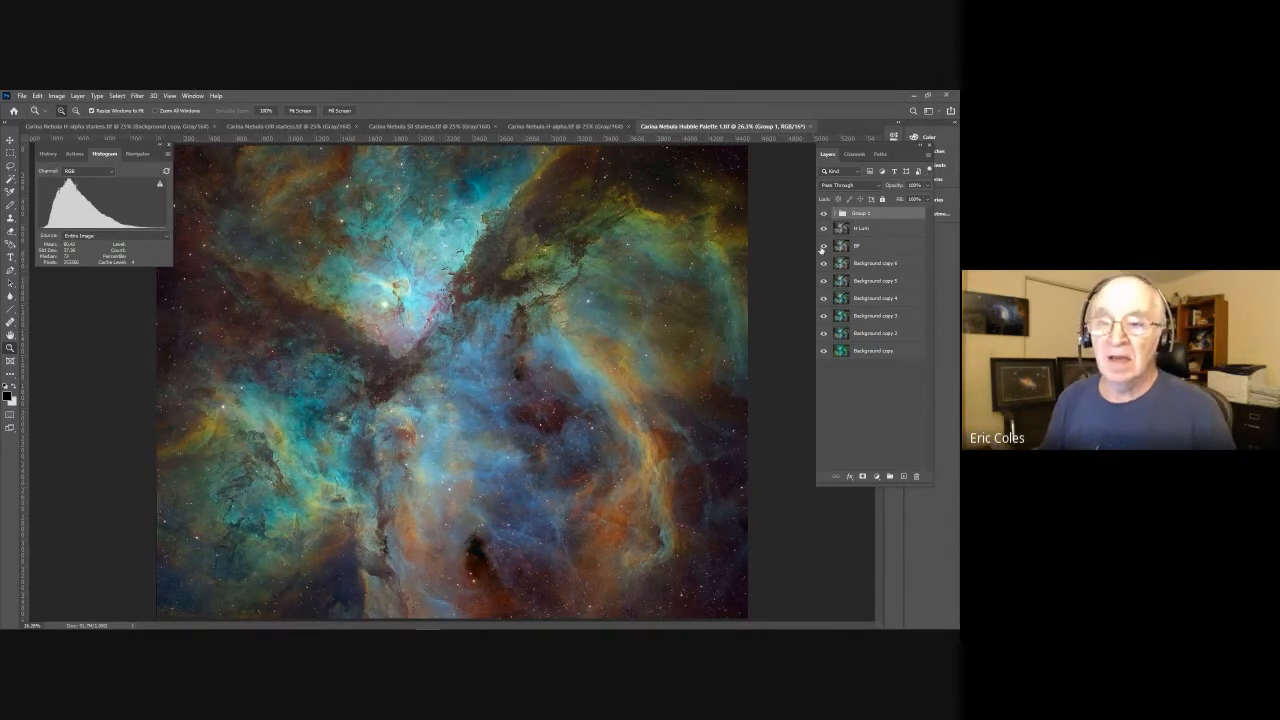
Step: Compare the image with the H Lum layer hidden and shown, and save the document
left_click(824, 230)
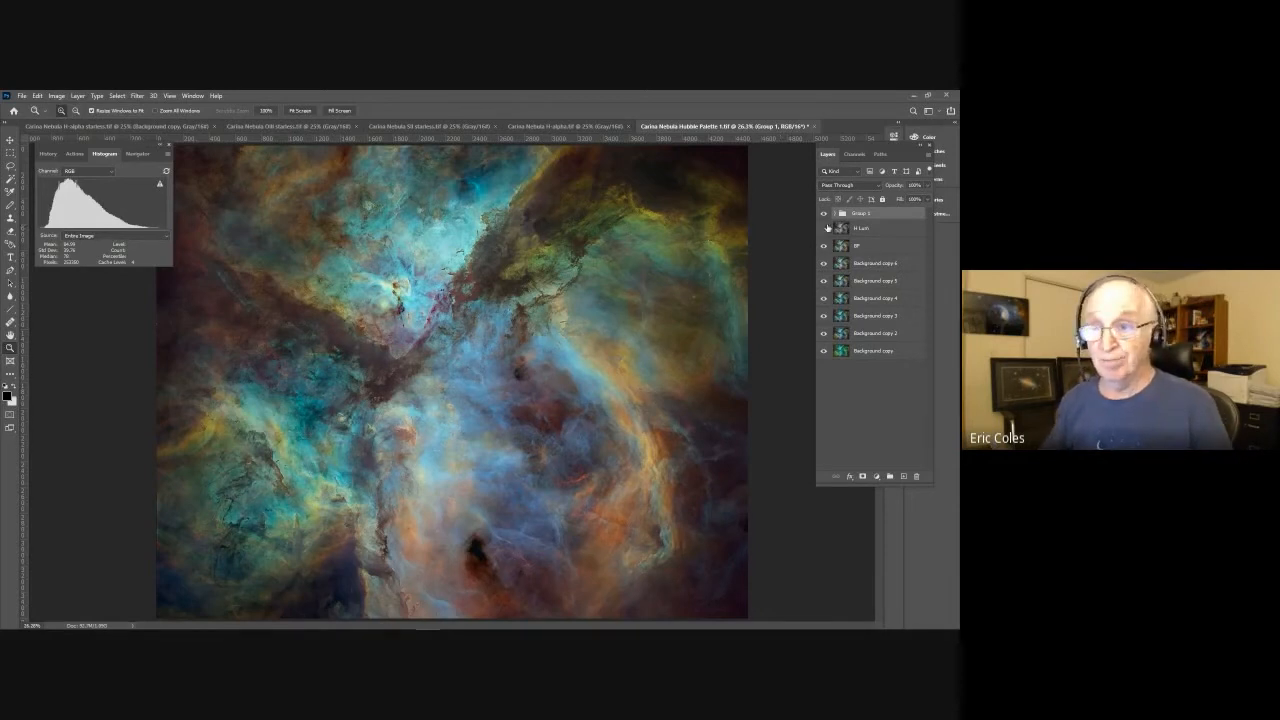
left_click(822, 229)
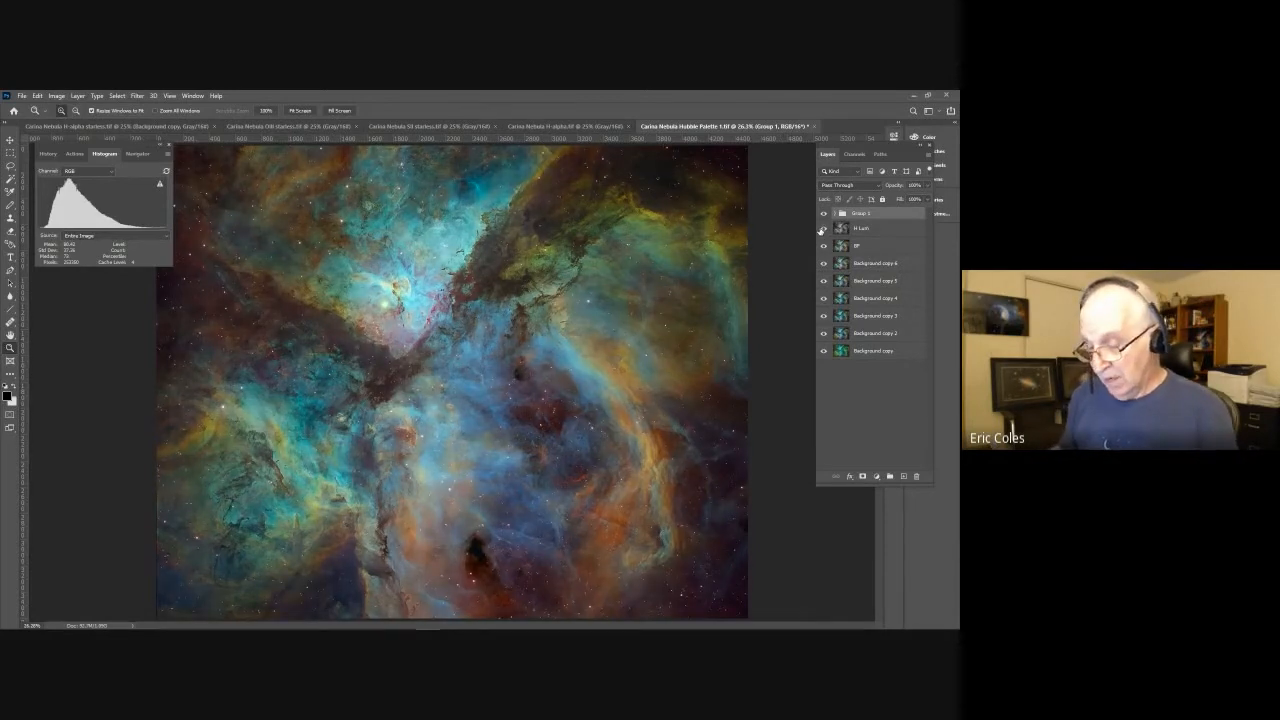
key("ctrl+s")
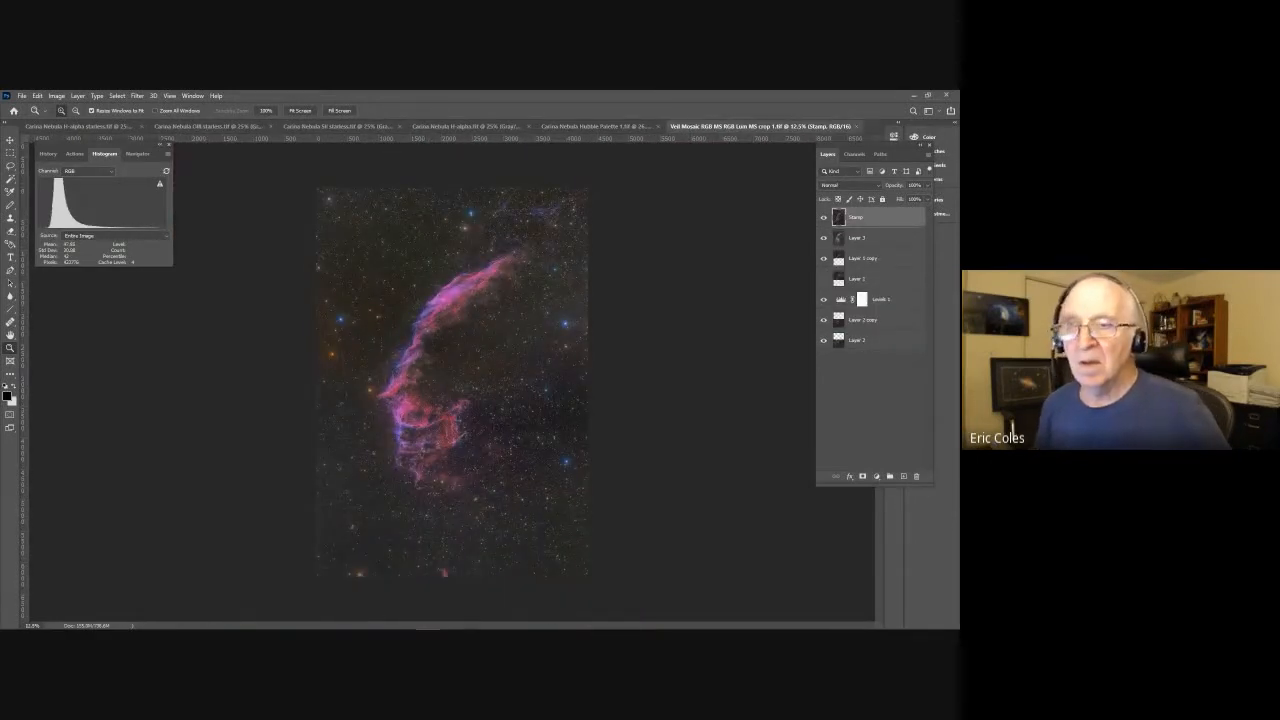
Step: Close the cropped Veil mosaic and, in the full mosaic, hide Layer 7, Groups 2 and 3 and the blue Layer 2, keeping Group 1 shown
left_click(856, 127)
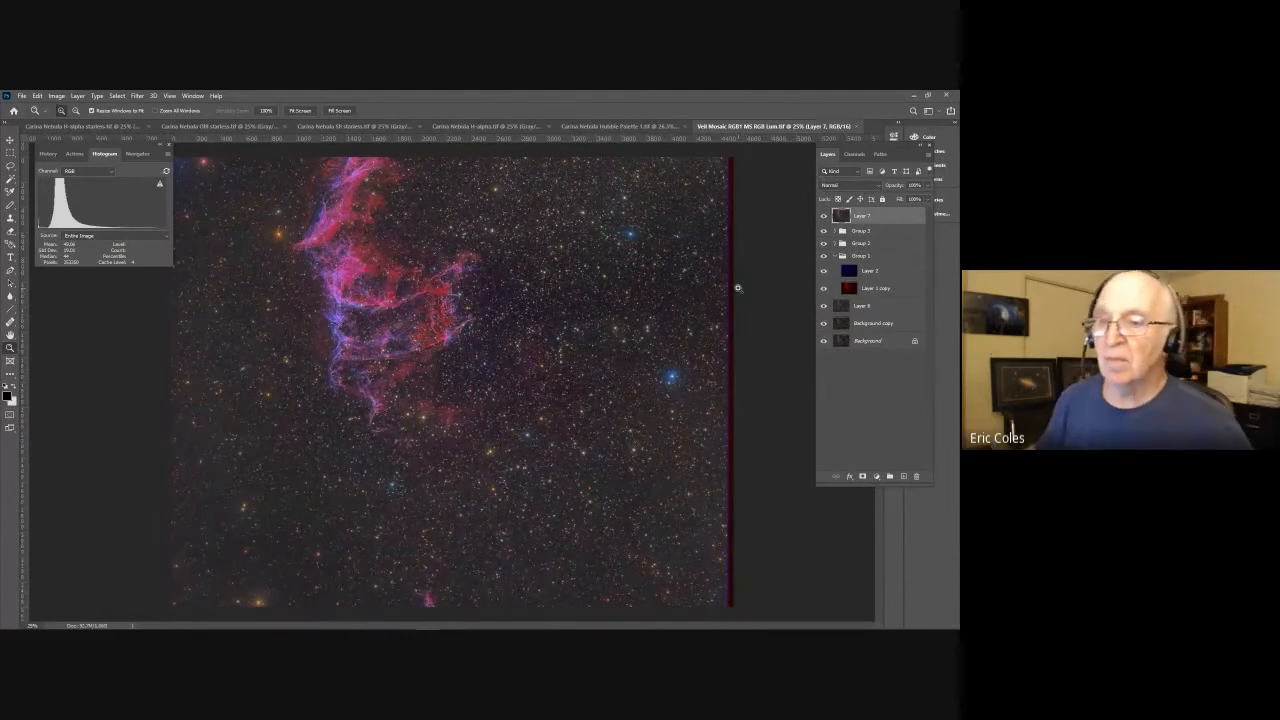
left_click_drag(823, 215, 823, 259)
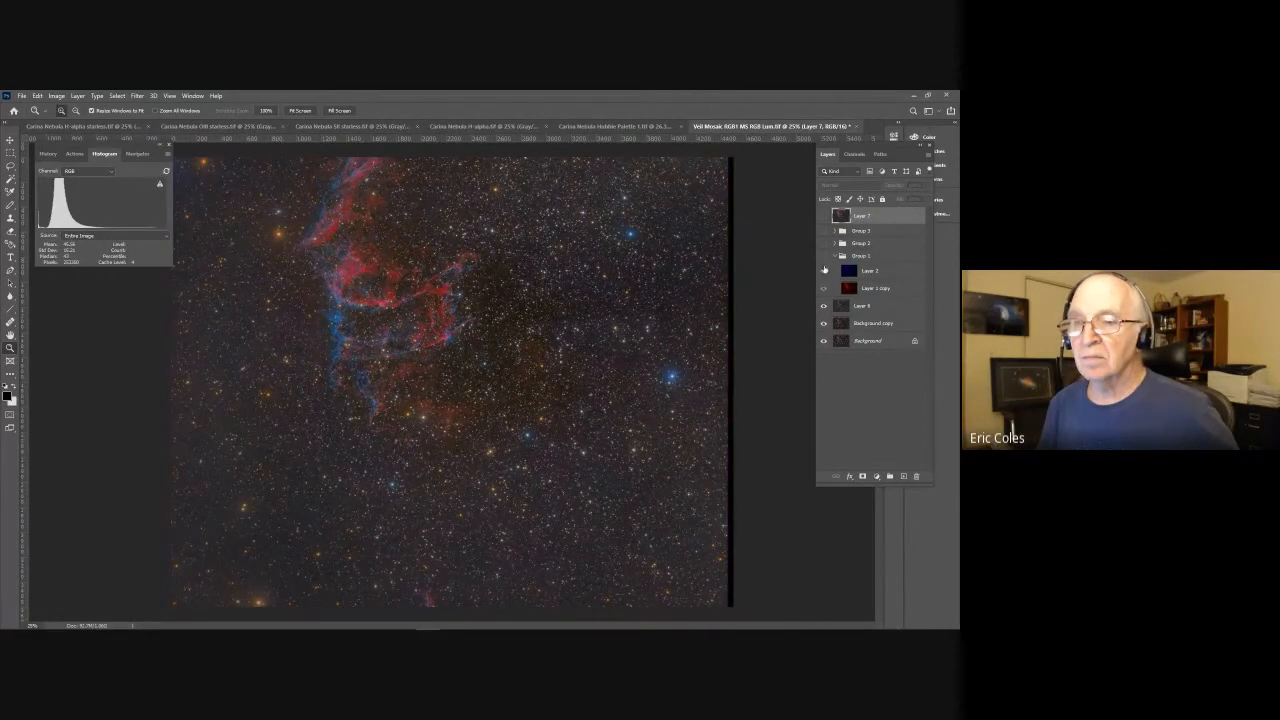
left_click(869, 307)
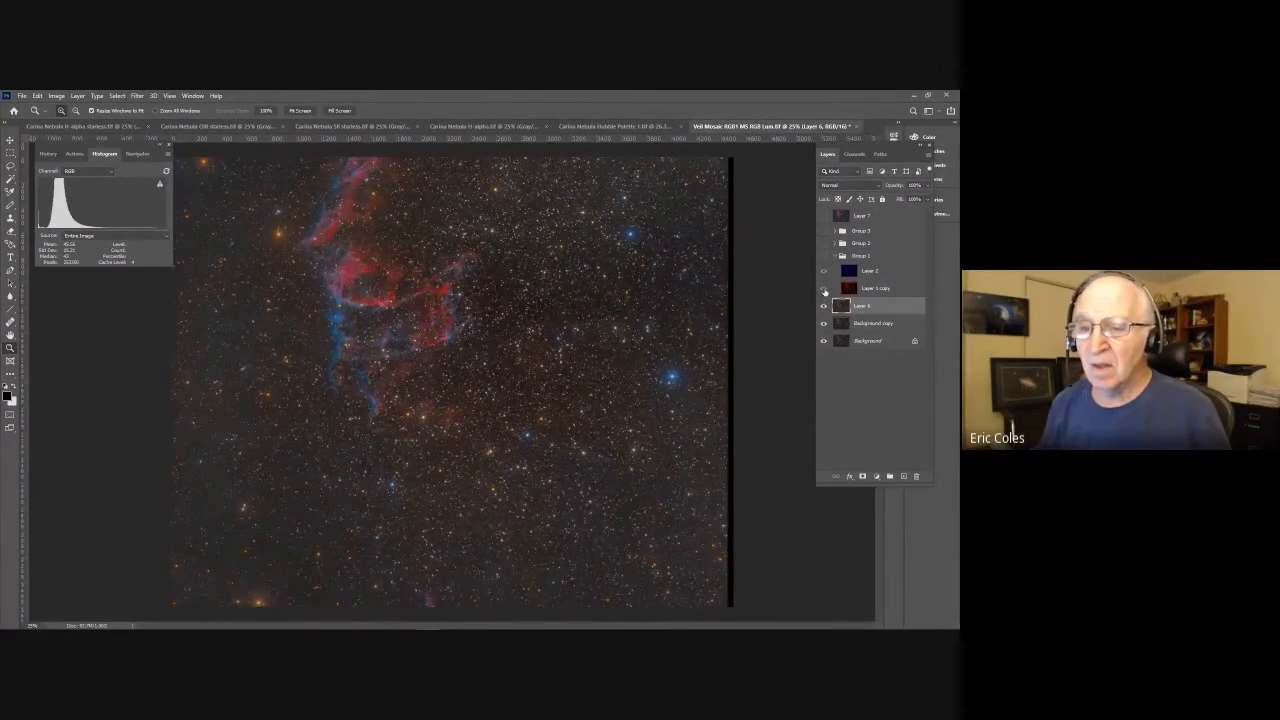
left_click(824, 289)
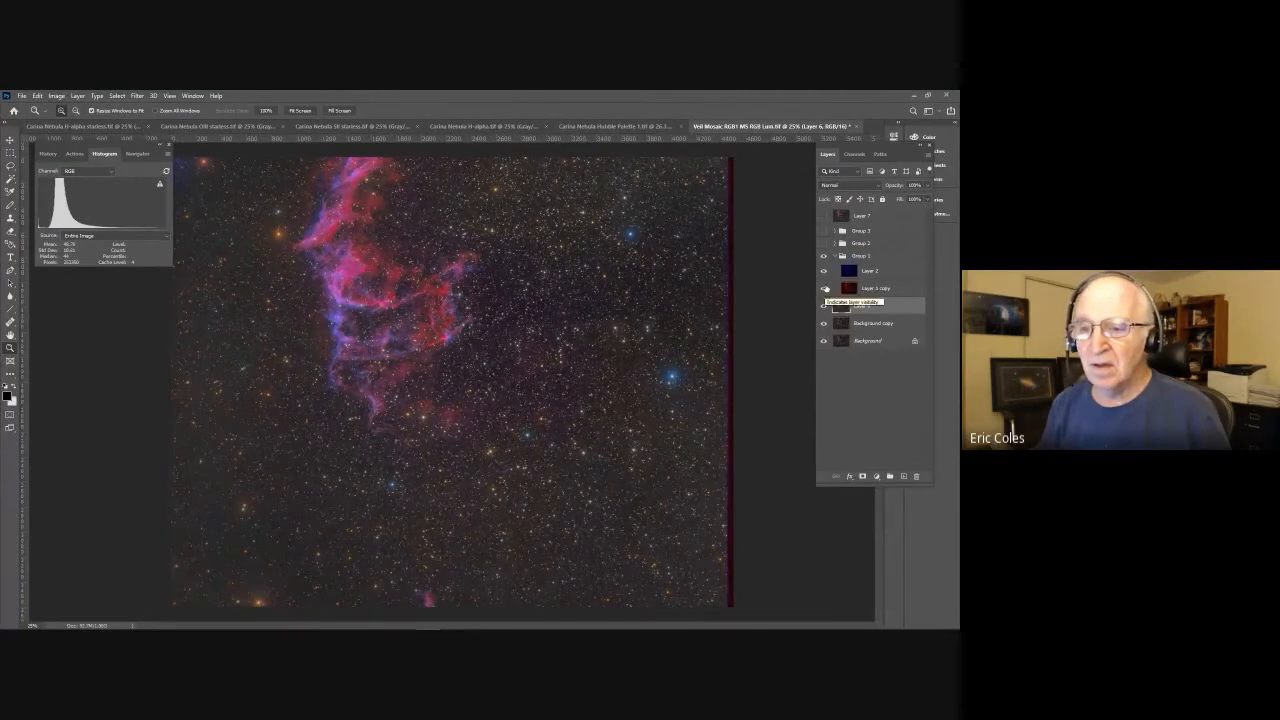
left_click(824, 271)
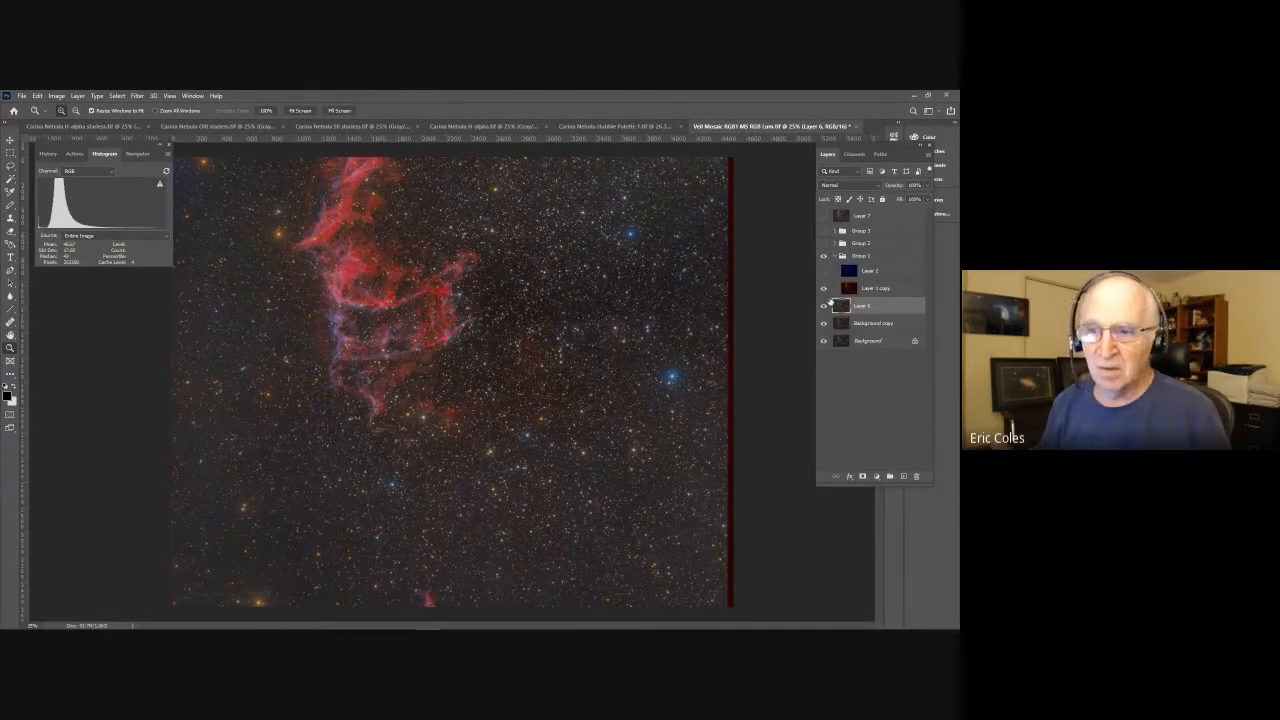
Step: View the red Layer 1 copy in Normal blending, restore Lighten blending and compare the image with that layer hidden and shown
left_click(892, 288)
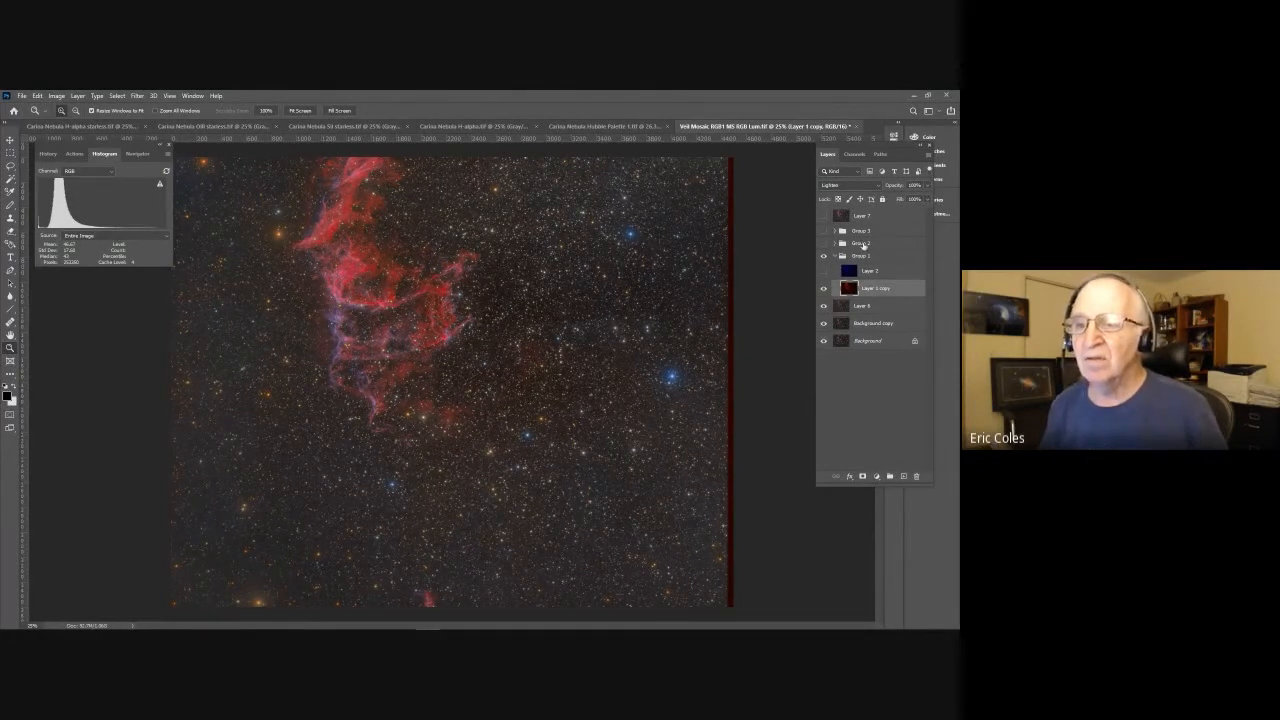
left_click(878, 188)
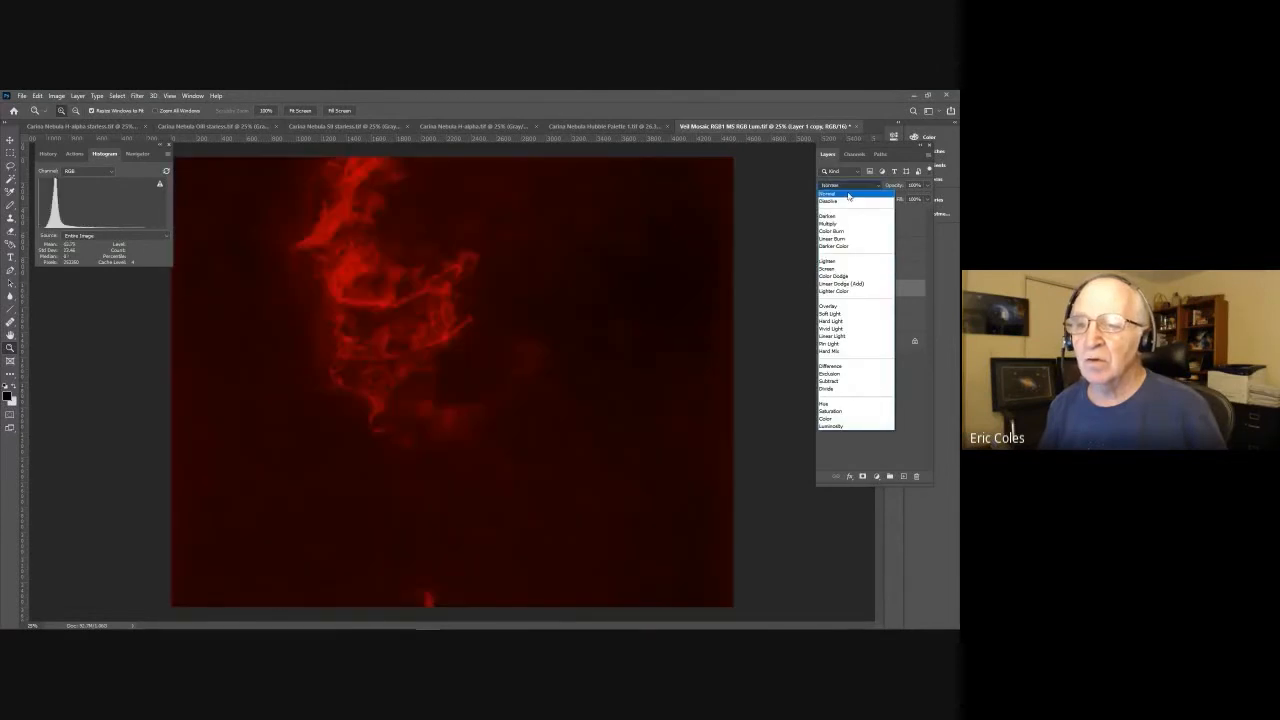
left_click(860, 191)
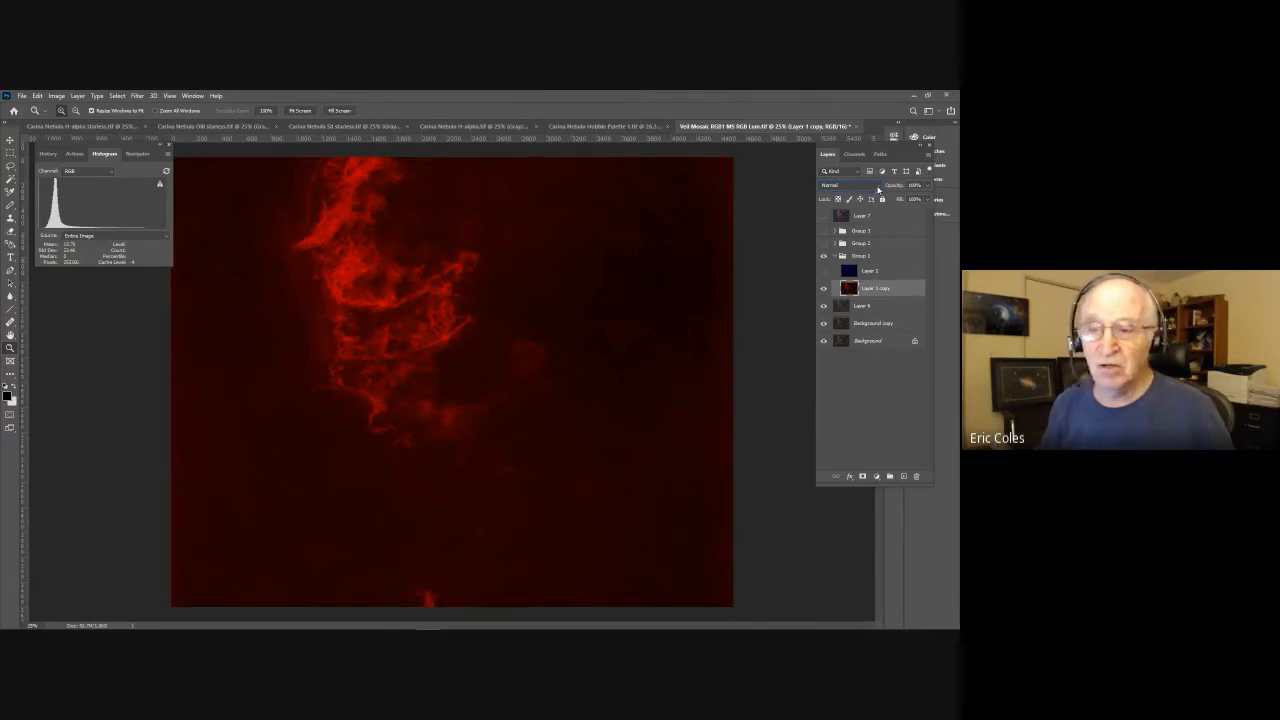
left_click(876, 188)
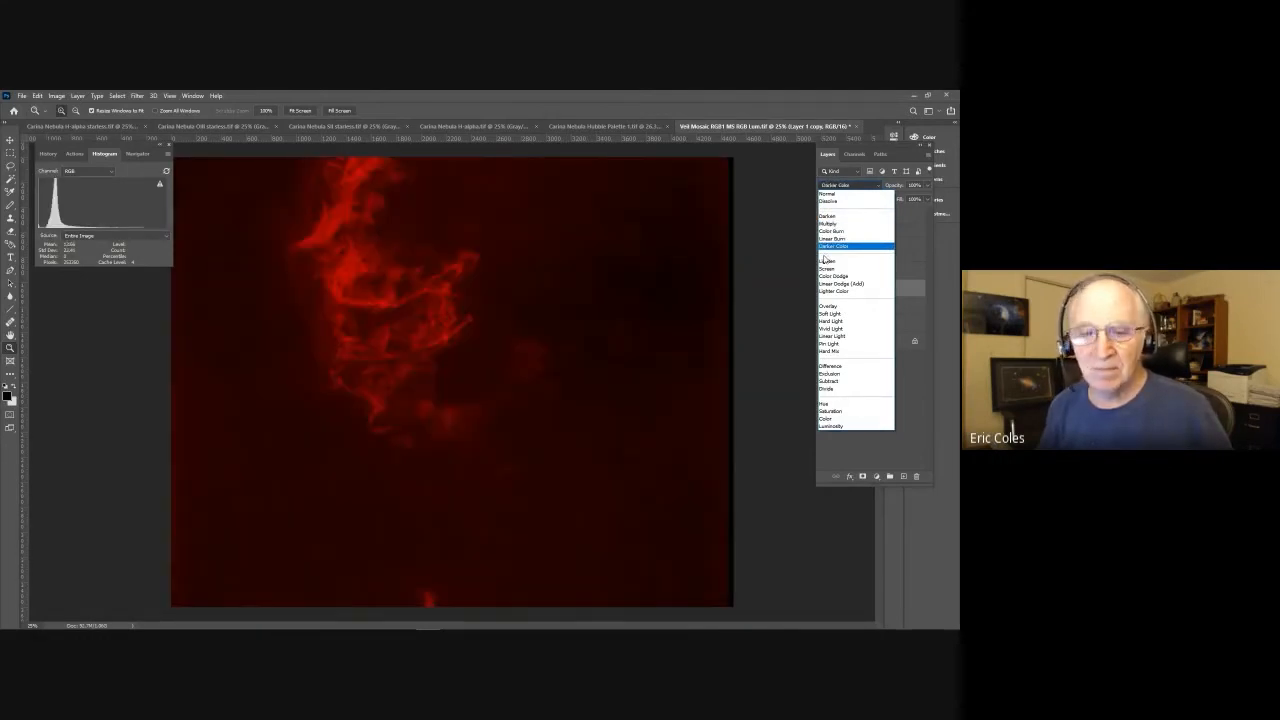
left_click(826, 260)
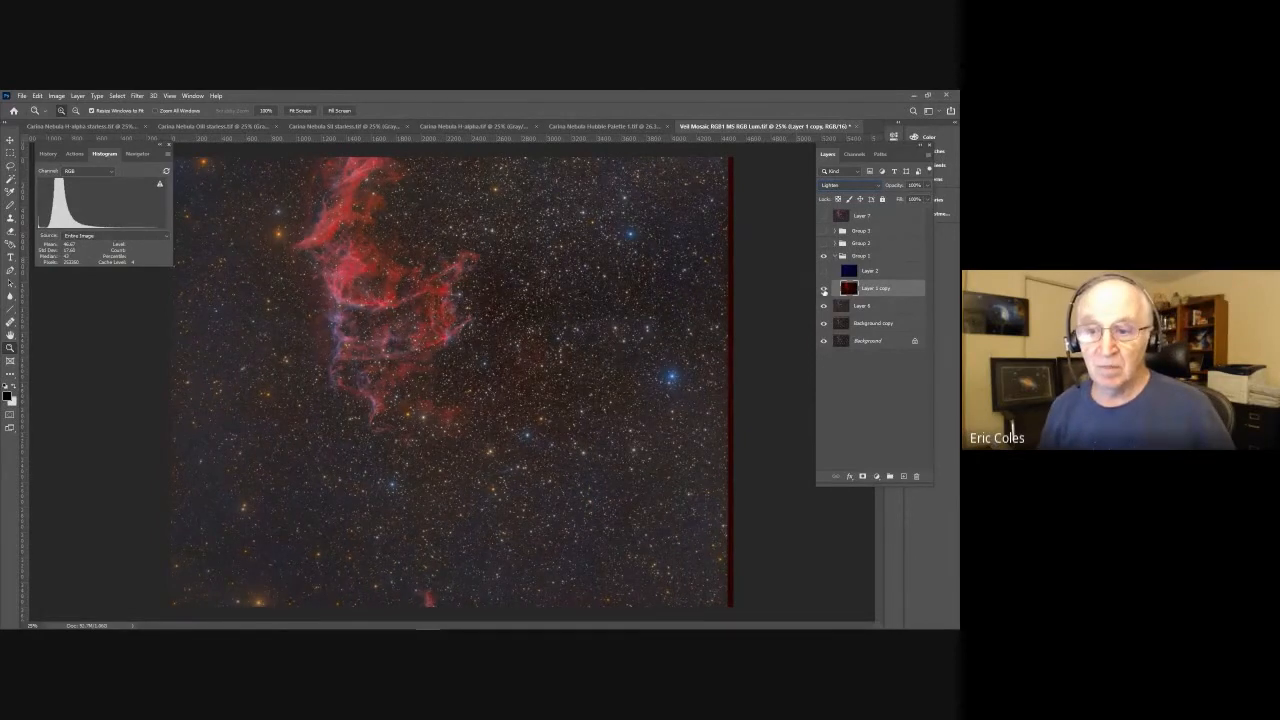
left_click(825, 289)
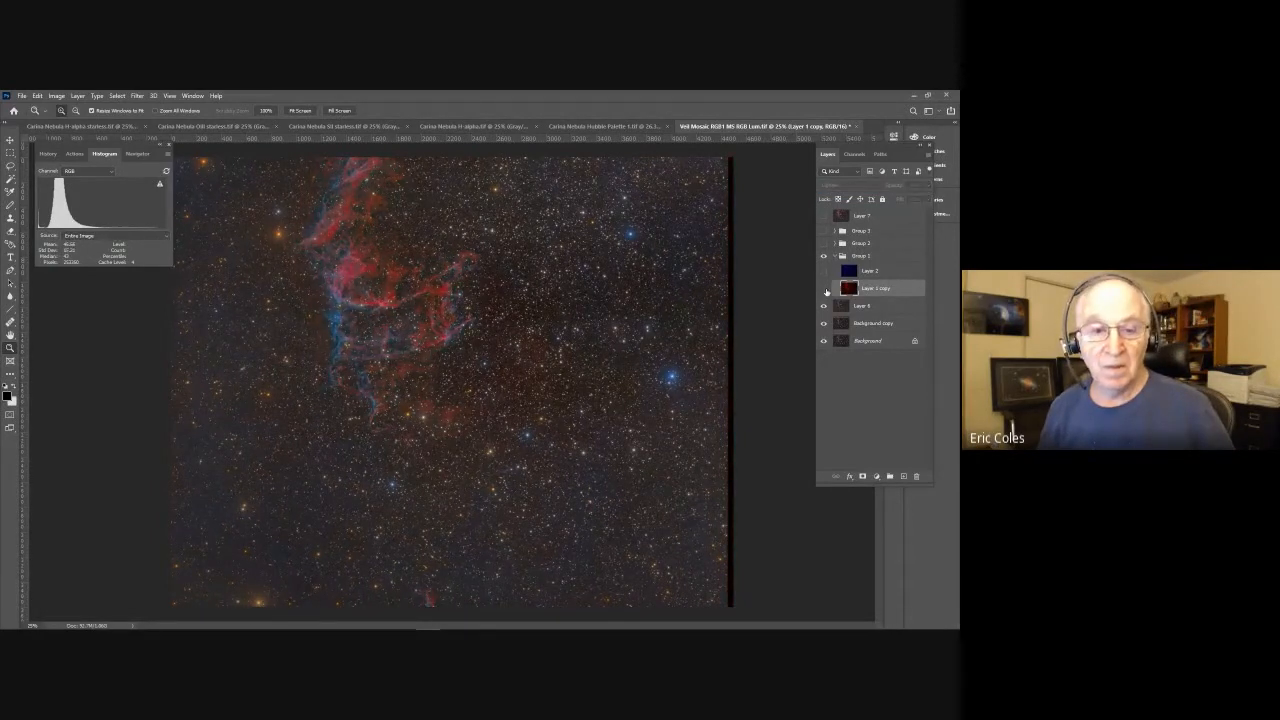
left_click(825, 289)
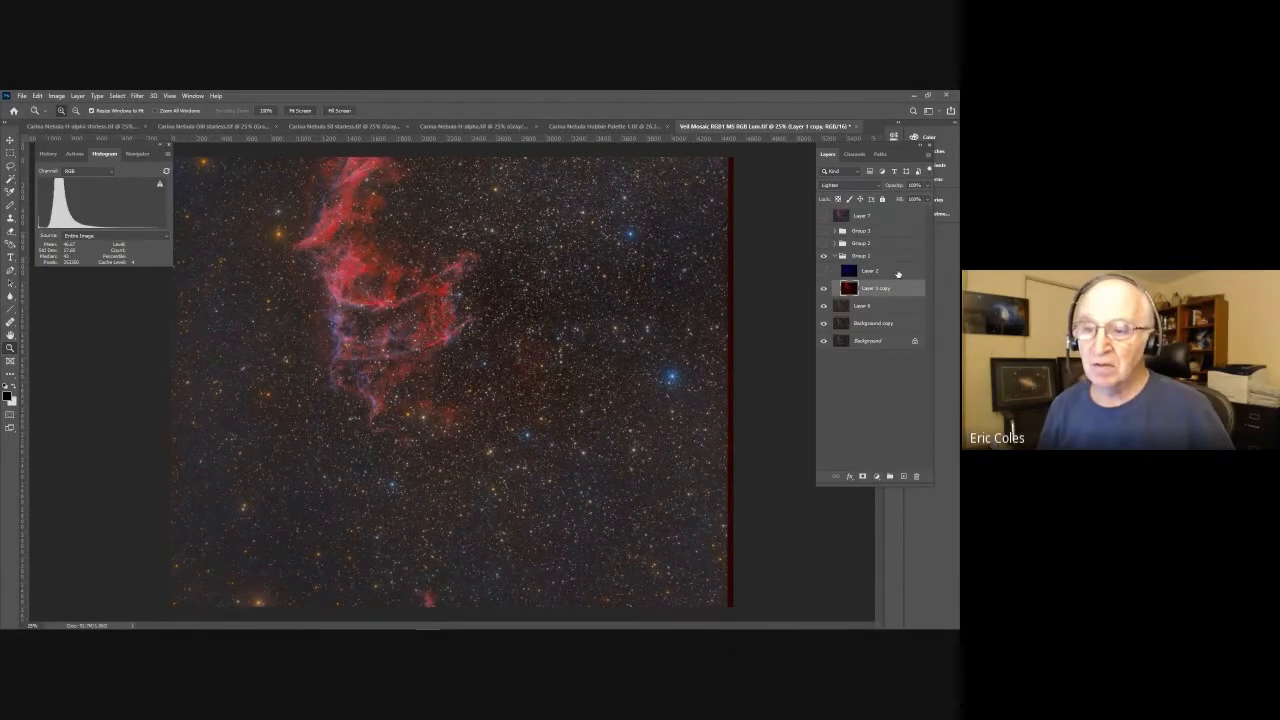
Step: Show the blue Layer 2, view it in Normal blending and restore its Lighten blending
left_click(879, 272)
left_click(826, 272)
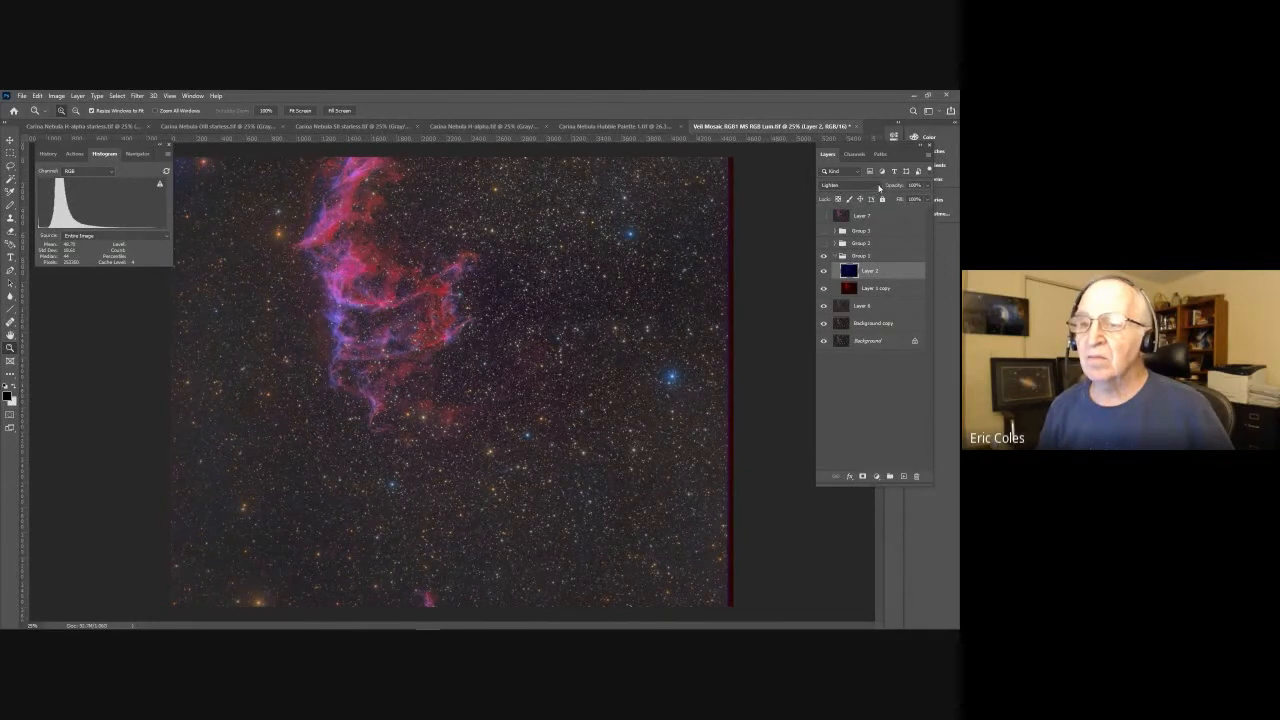
left_click(878, 187)
left_click(858, 195)
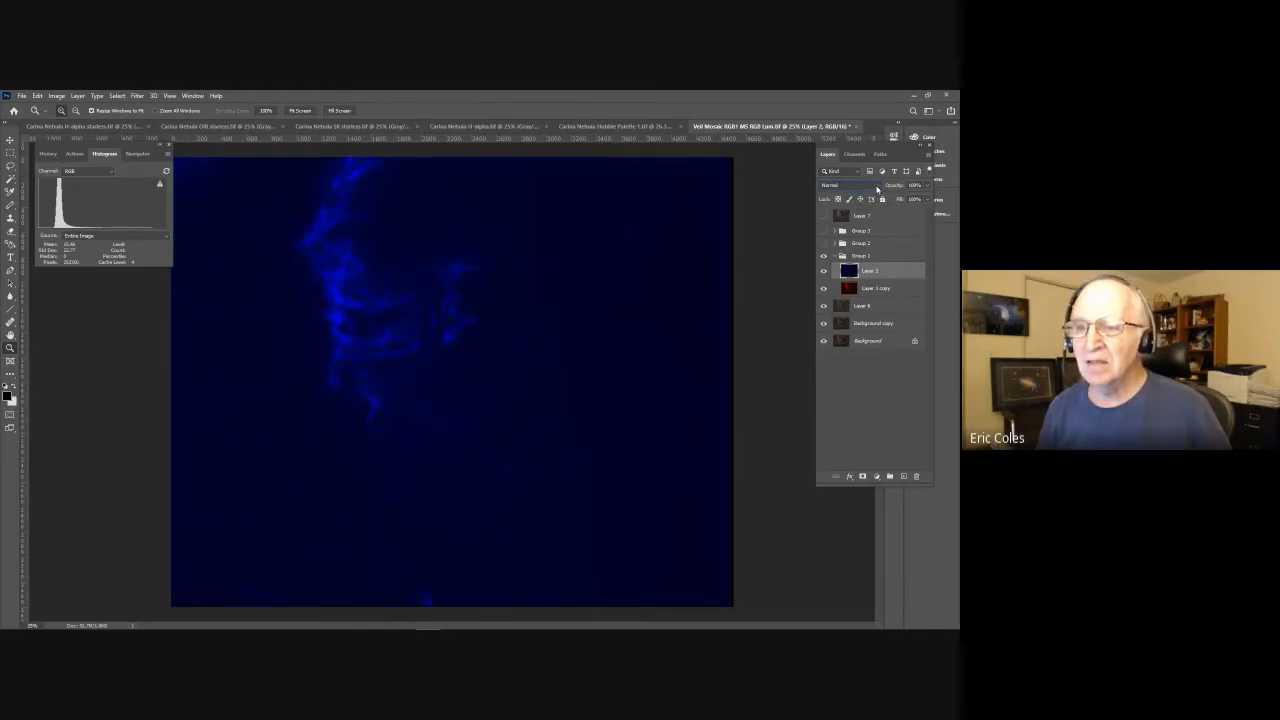
left_click(850, 185)
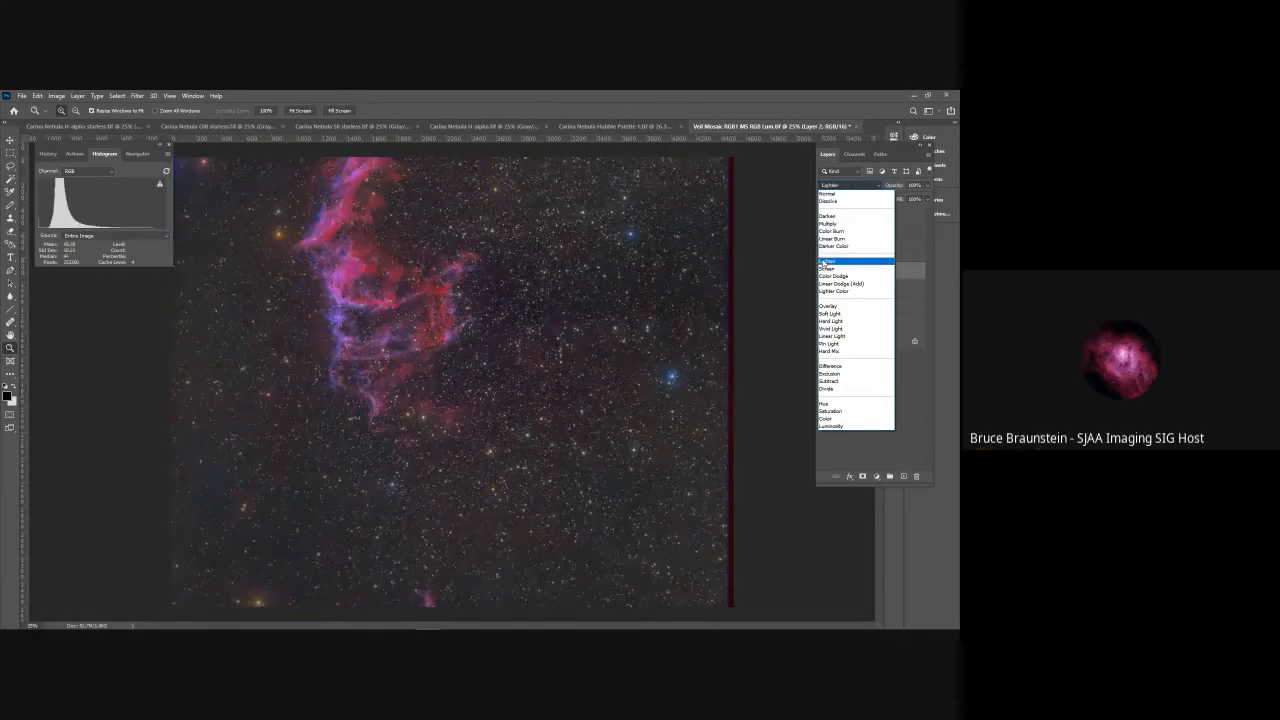
left_click(845, 260)
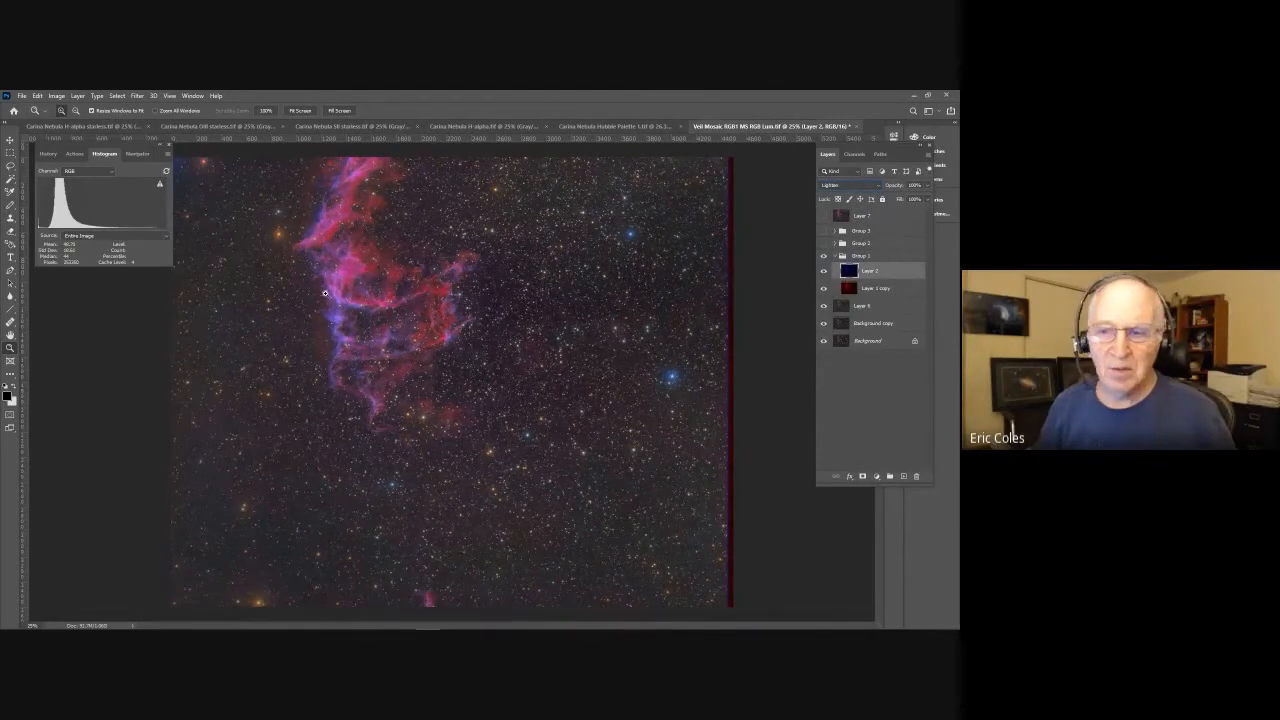
Step: Collapse Group 1 and compare the mosaic with that group hidden and shown
left_click(833, 256)
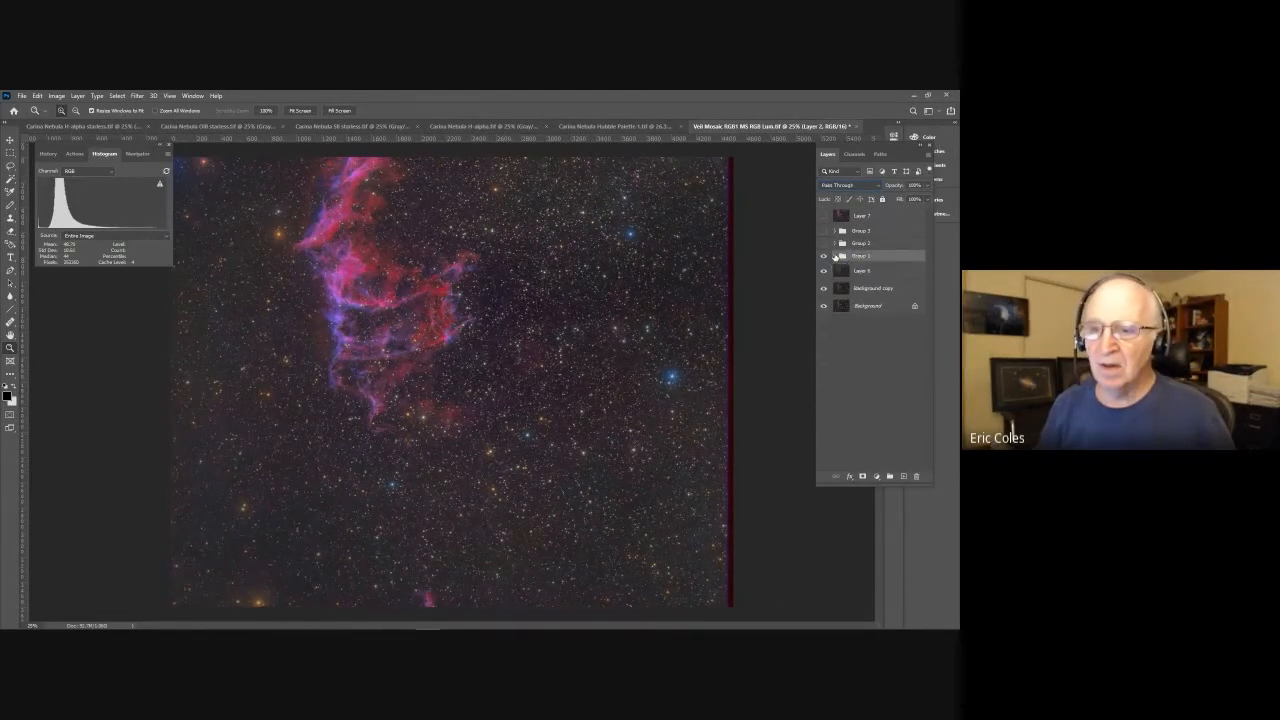
left_click(824, 257)
left_click(824, 257)
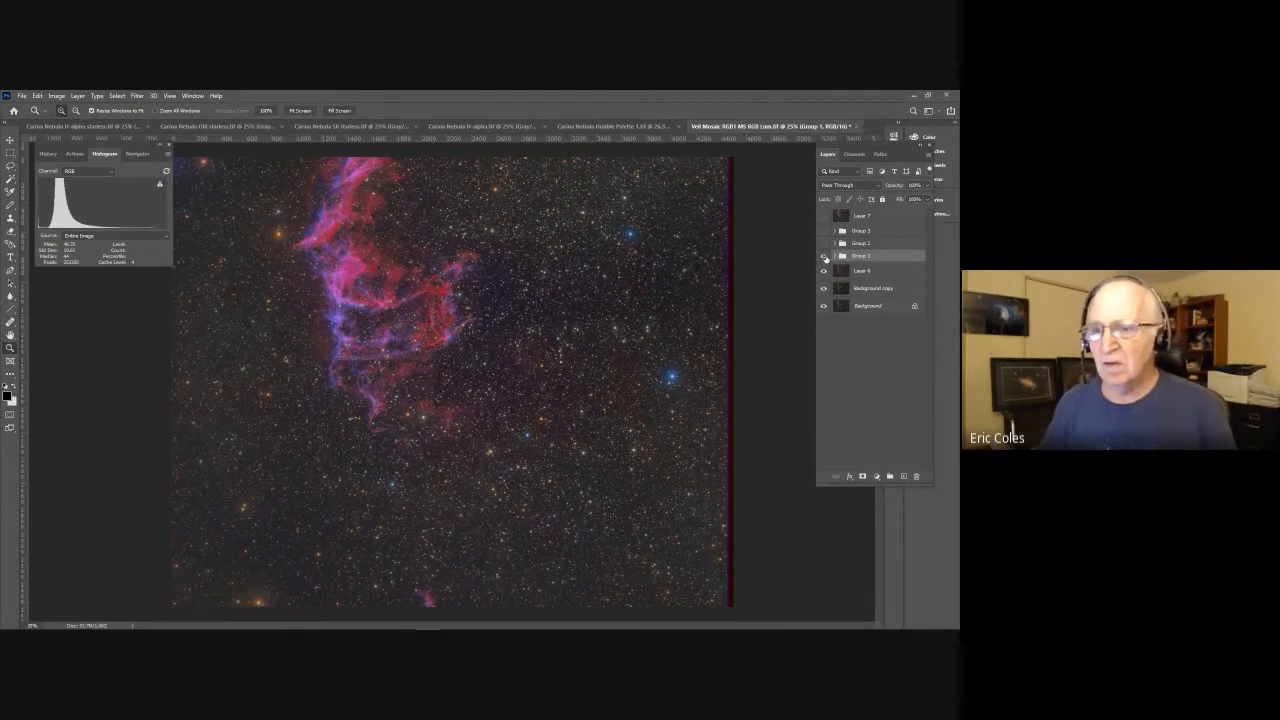
left_click(824, 257)
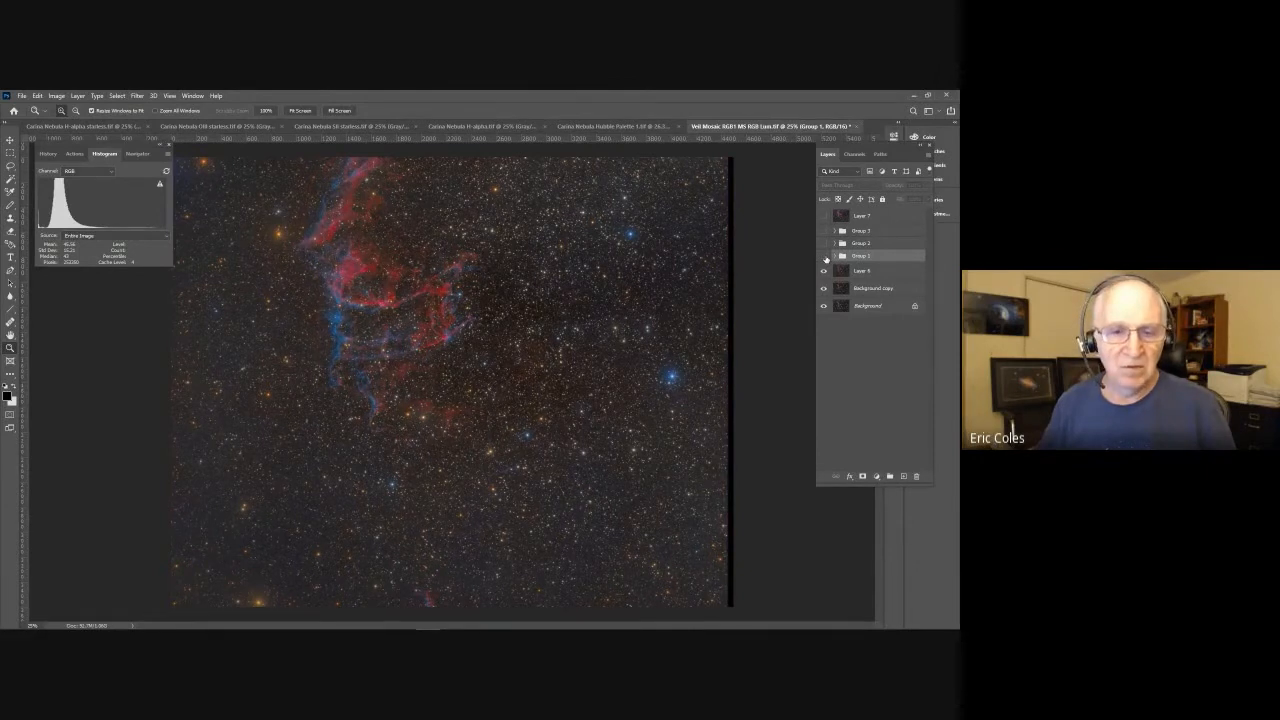
left_click(824, 257)
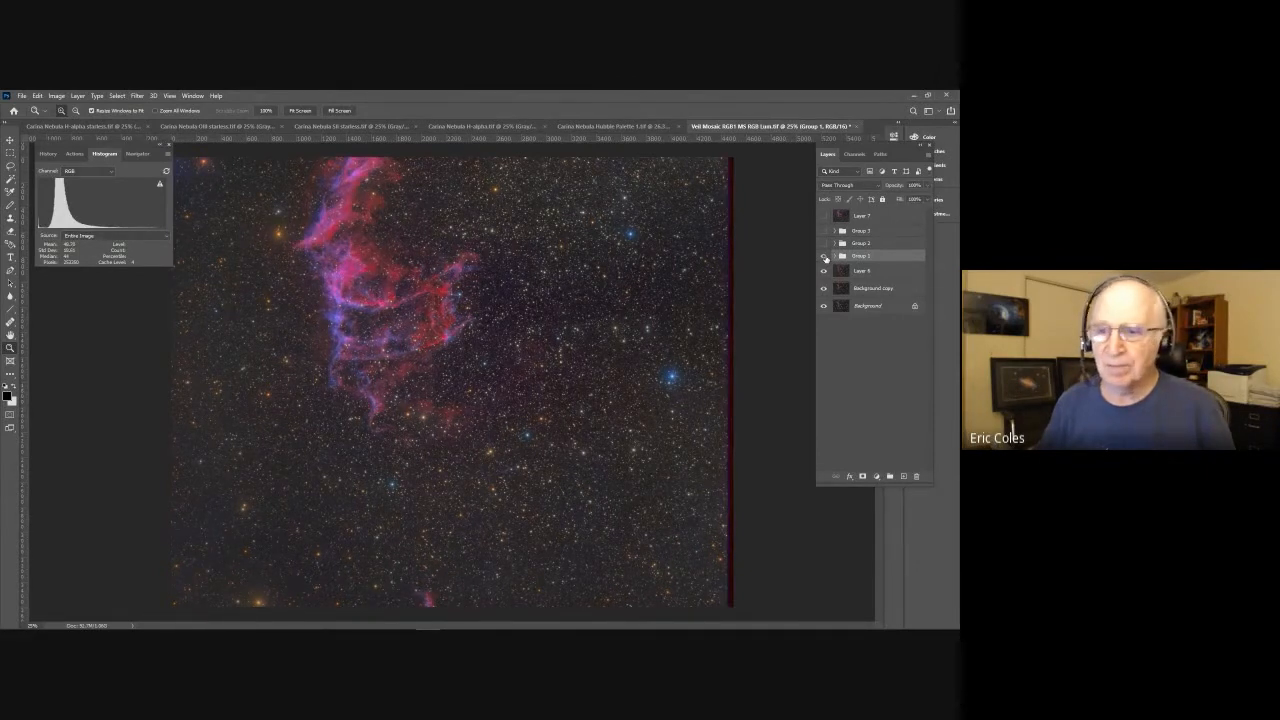
Step: Show Groups 2 and 3, lower Group 1's opacity to 50%, and hide Layer 7
left_click(824, 244)
left_click(823, 231)
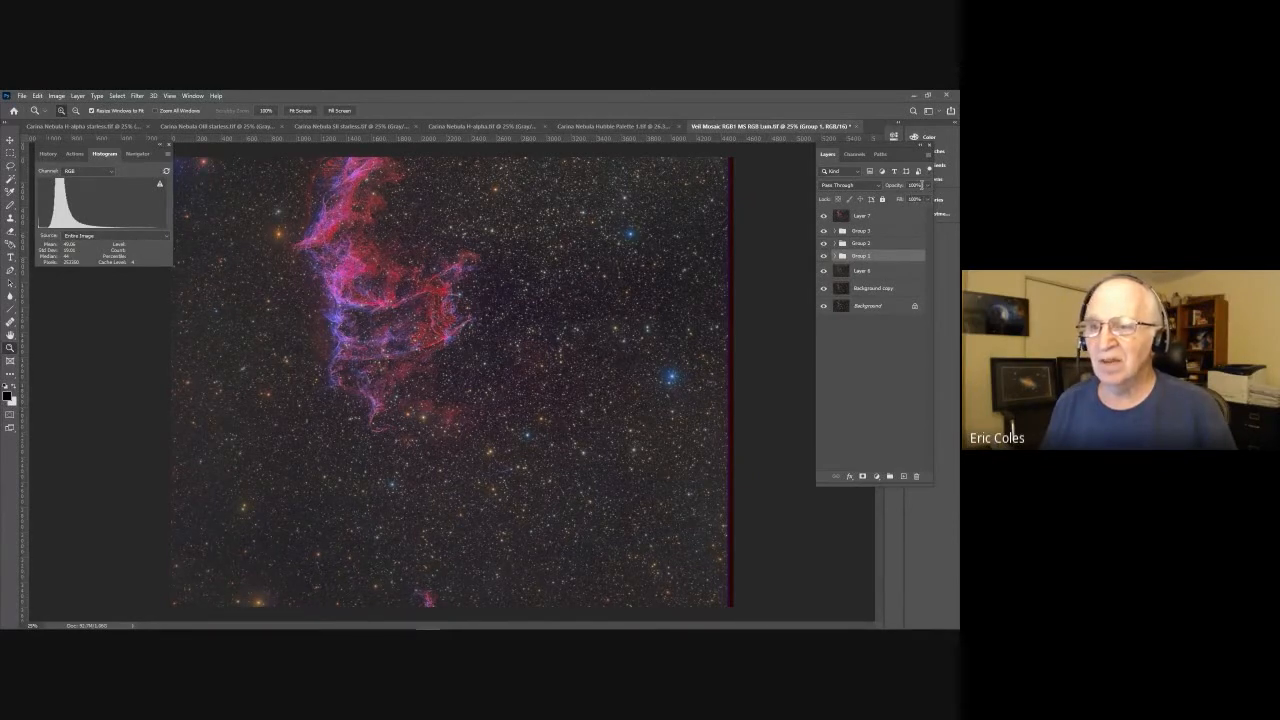
left_click(914, 185)
type("80")
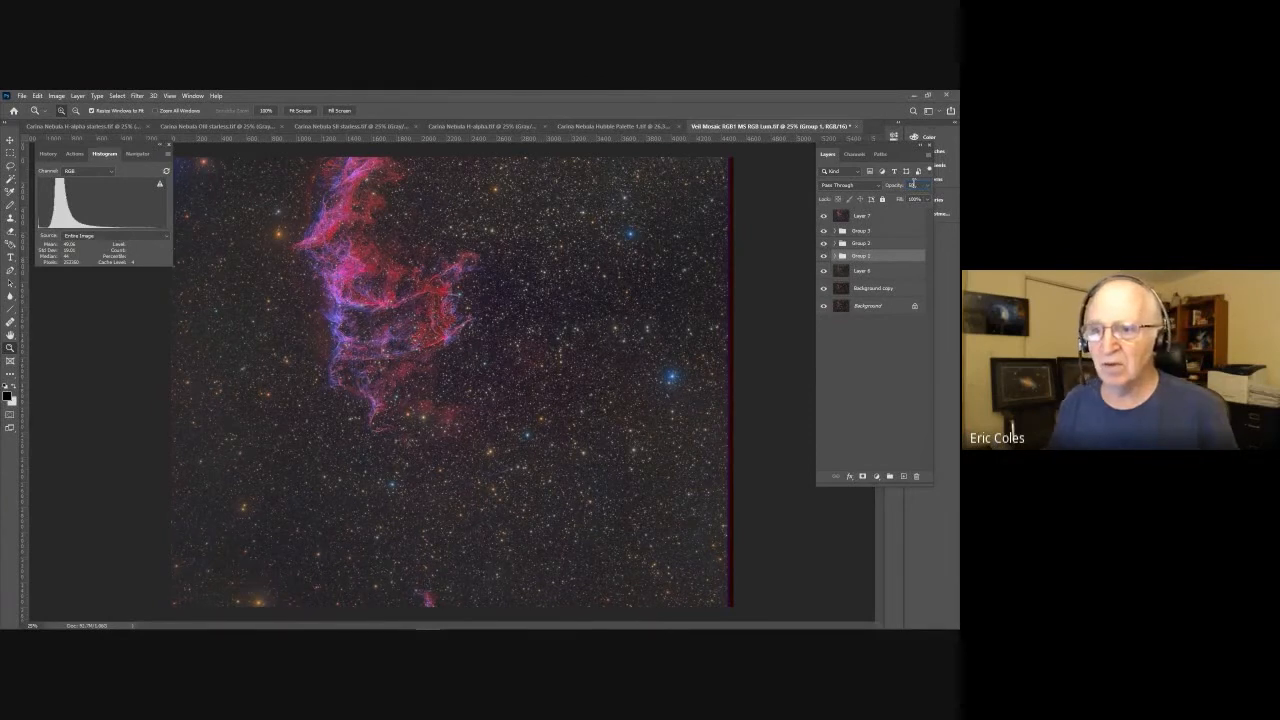
left_click(824, 215)
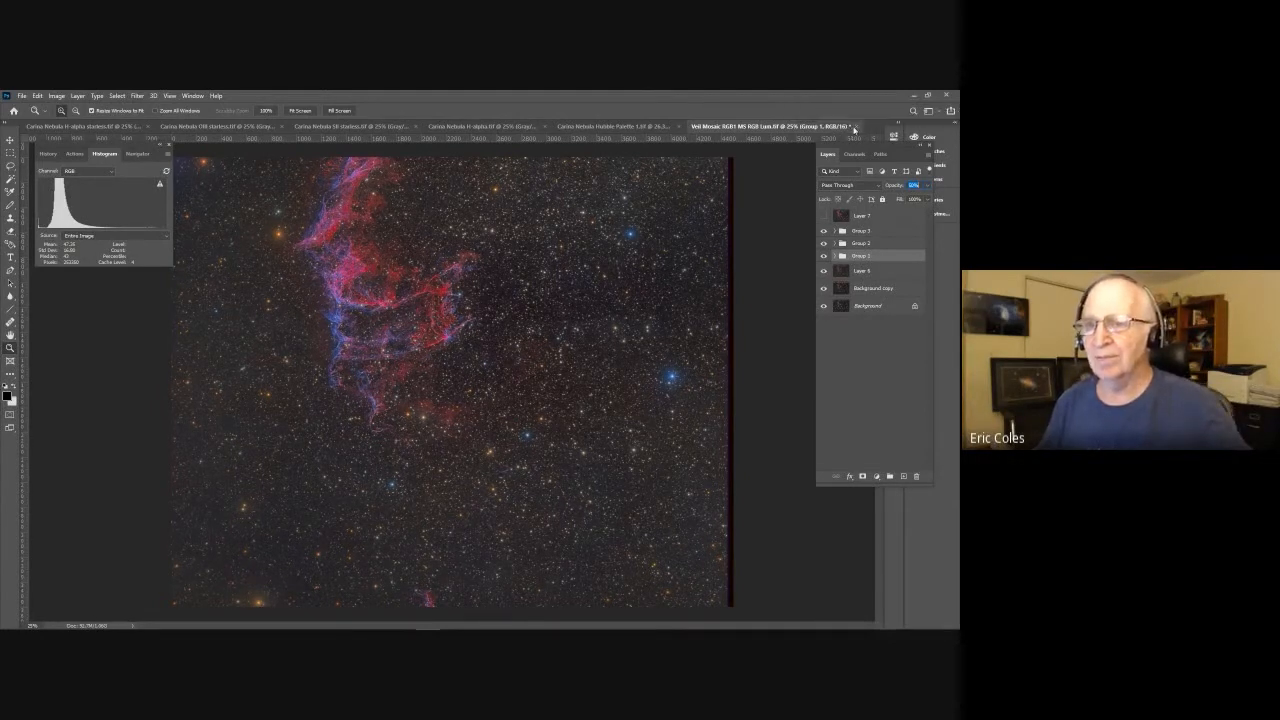
Step: Close the Veil mosaic without saving and, in the Carina Hubble palette document, hide Group 1 and select the H Lum layer
left_click(857, 128)
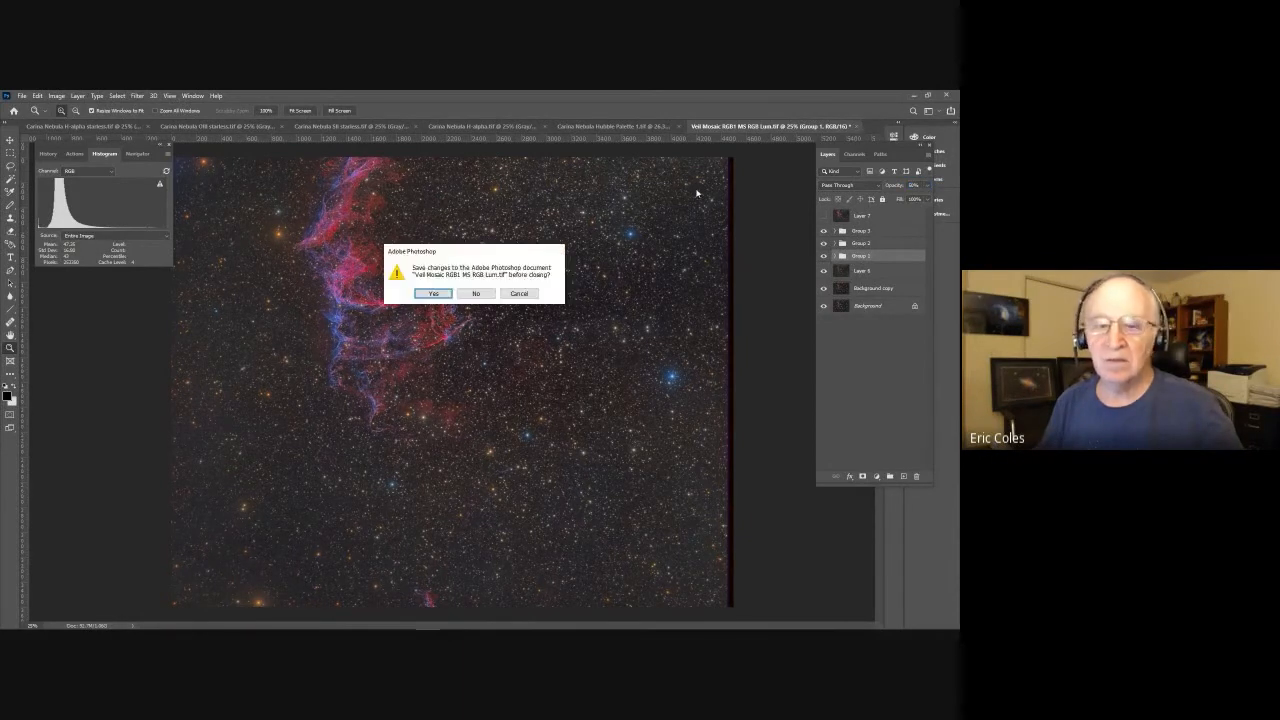
left_click(476, 293)
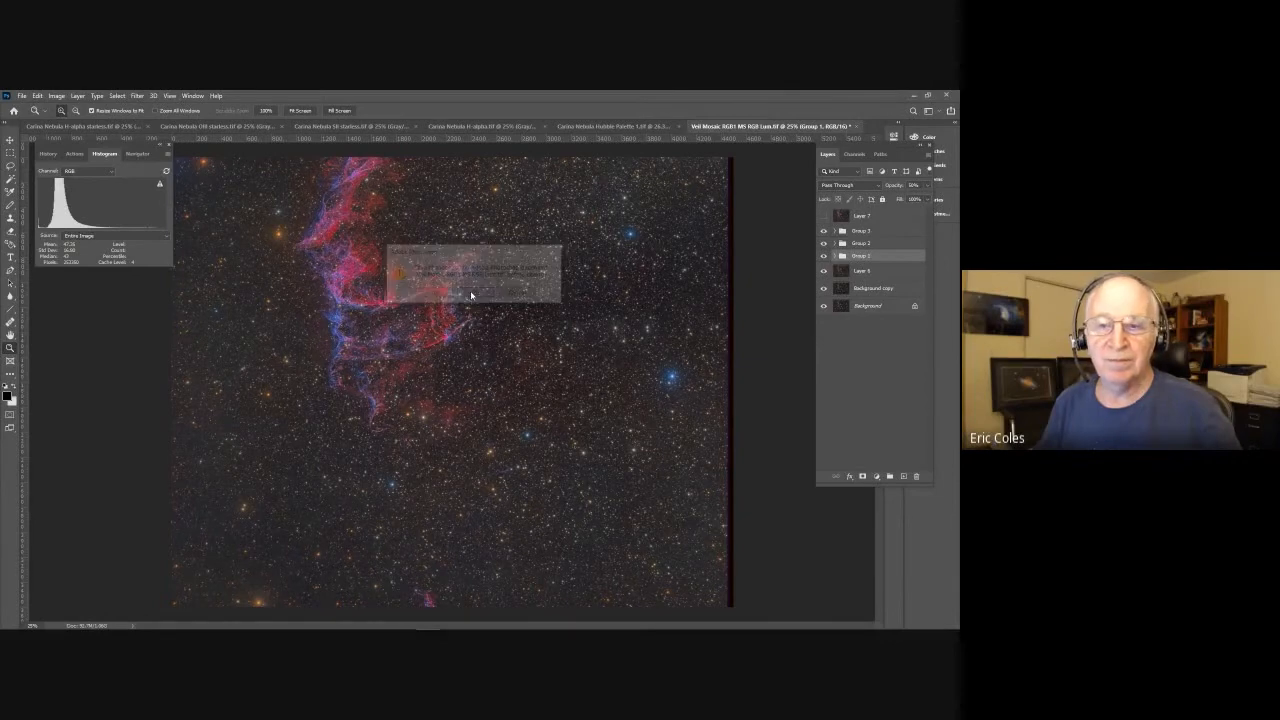
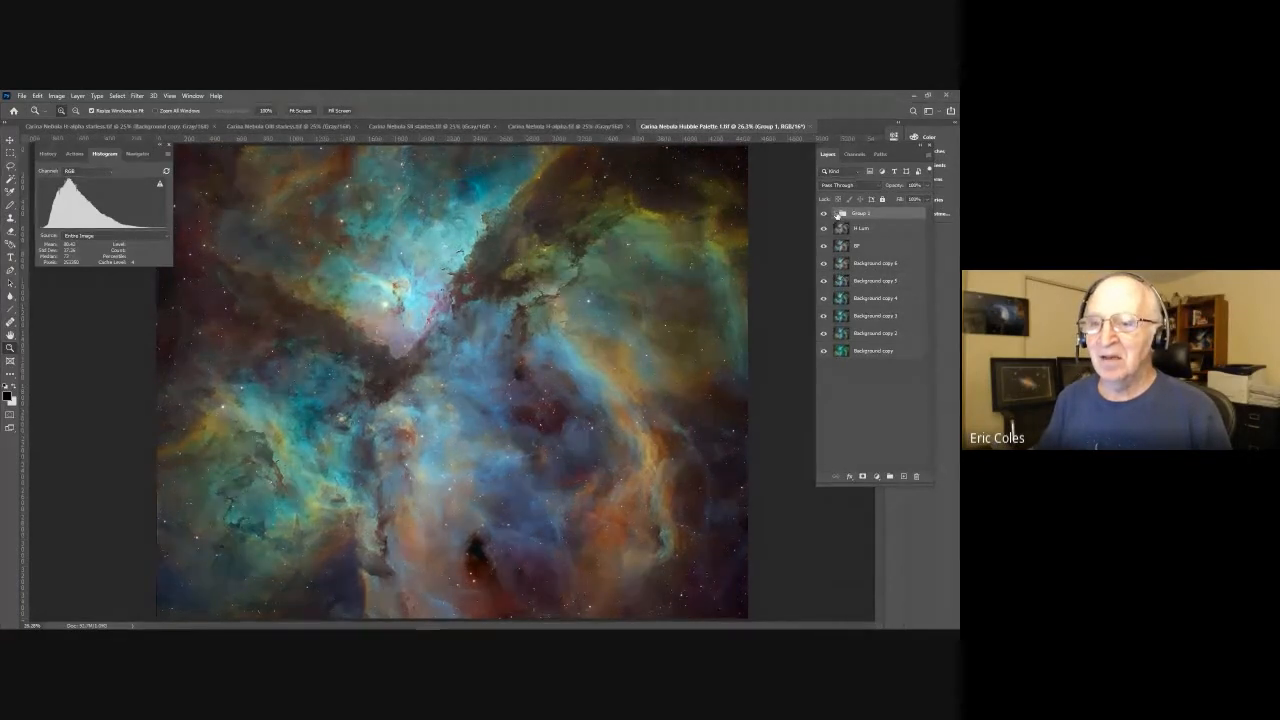
left_click(836, 214)
left_click(838, 214)
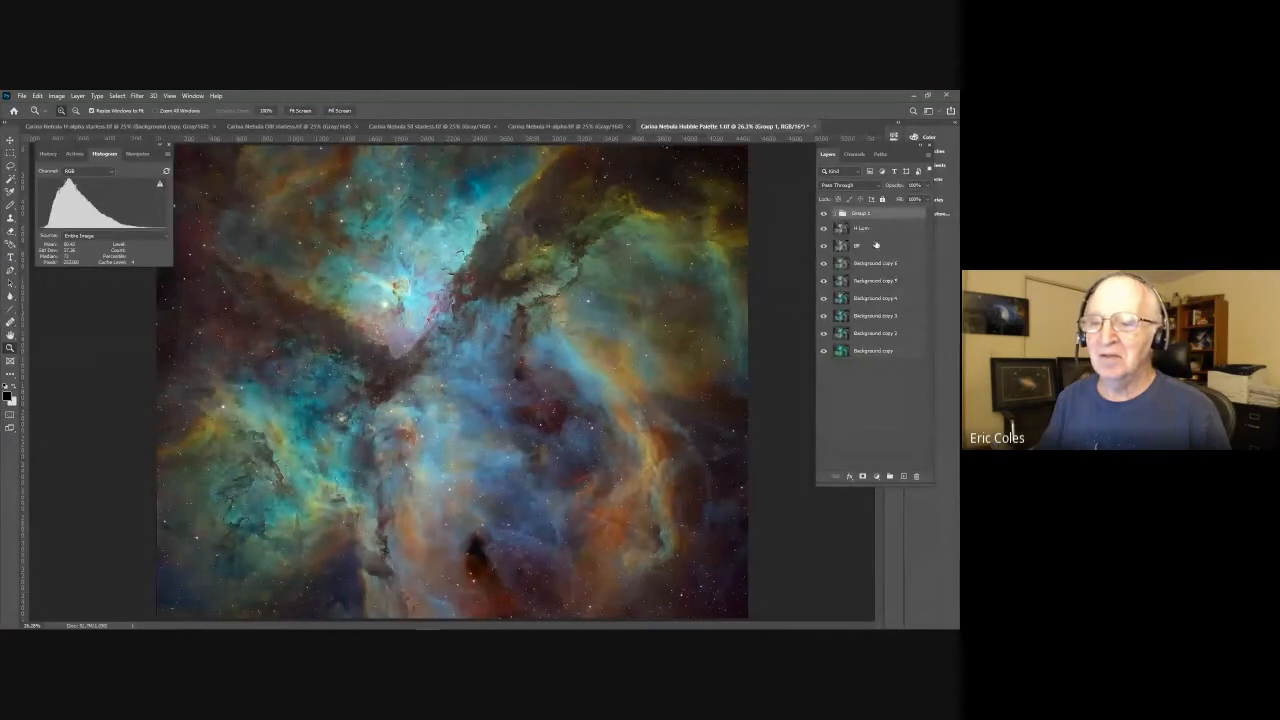
left_click(882, 230)
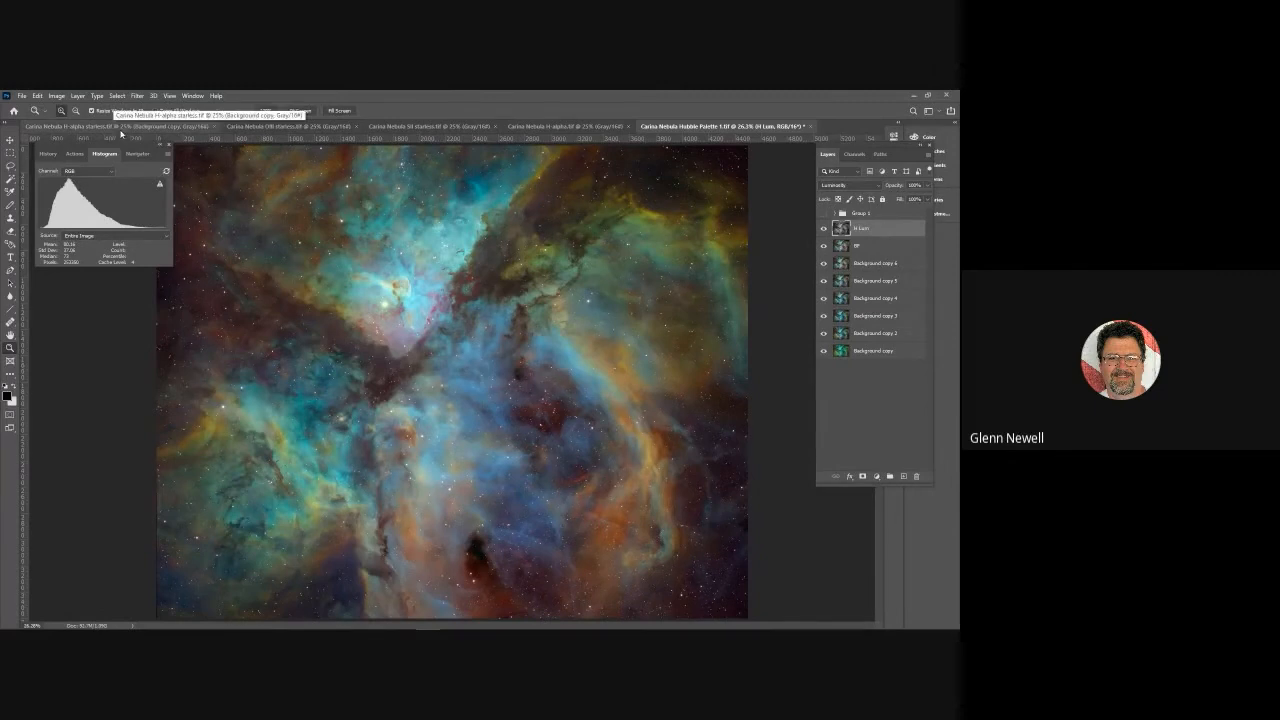
Step: In the Carina Nebula H-alpha starless image, clear the existing selection, then select and copy the whole image
left_click(137, 126)
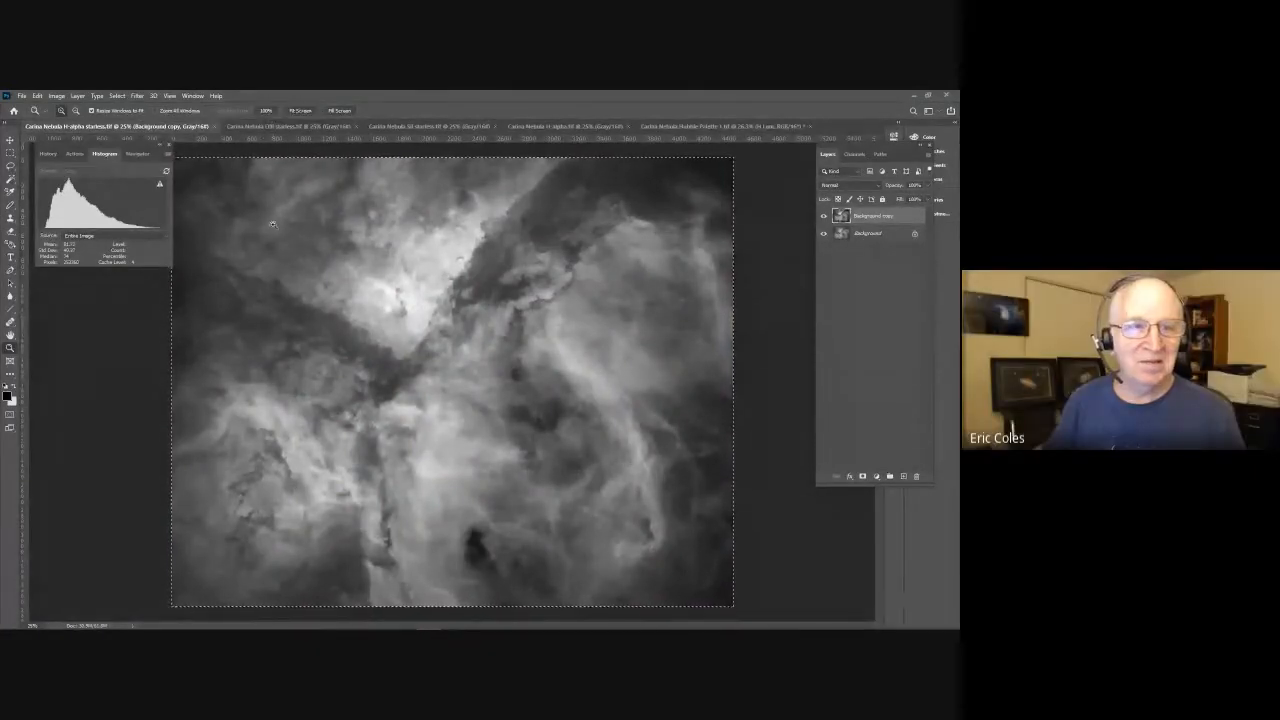
key("m")
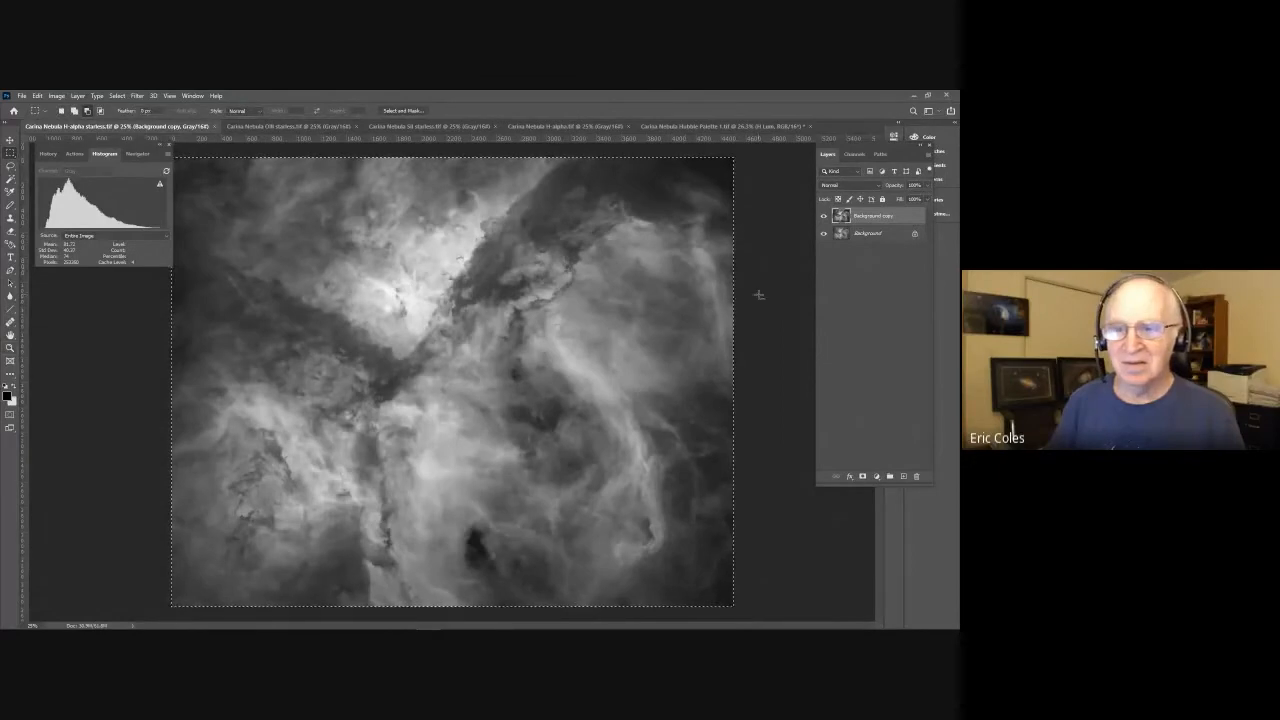
left_click(10, 166)
left_click_drag(282, 240, 287, 246)
left_click(287, 246)
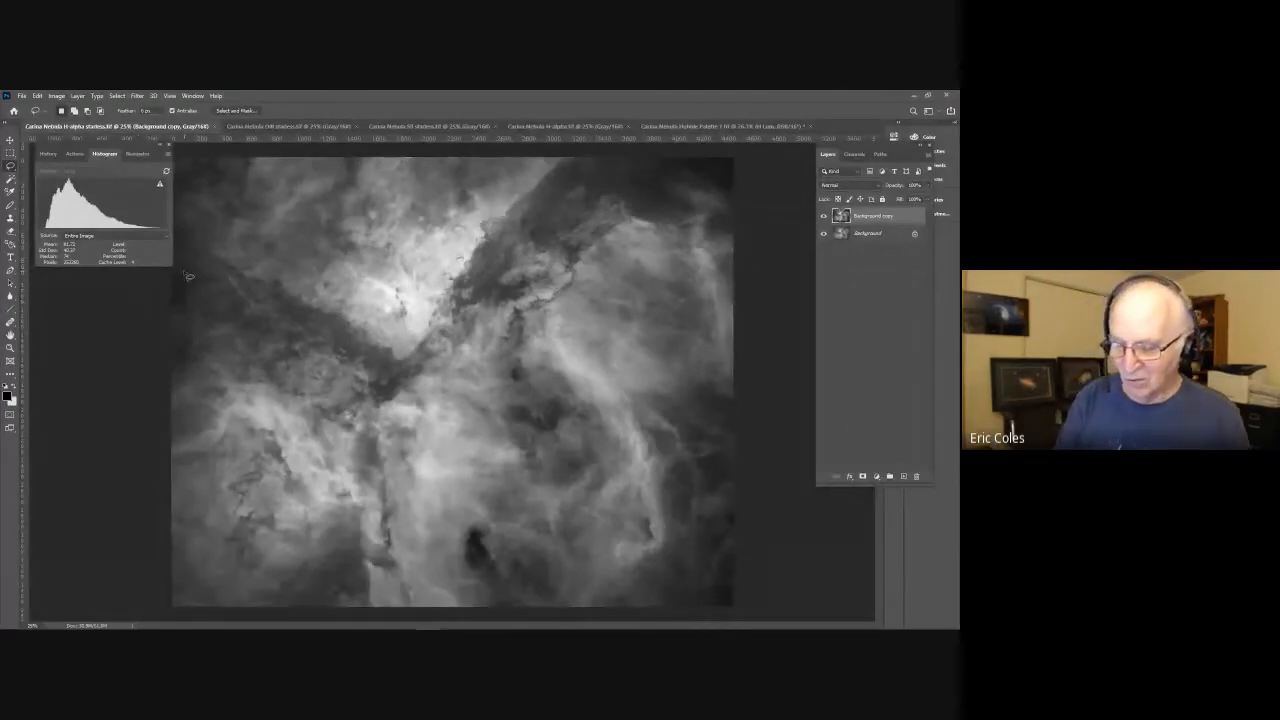
key("ctrl+a")
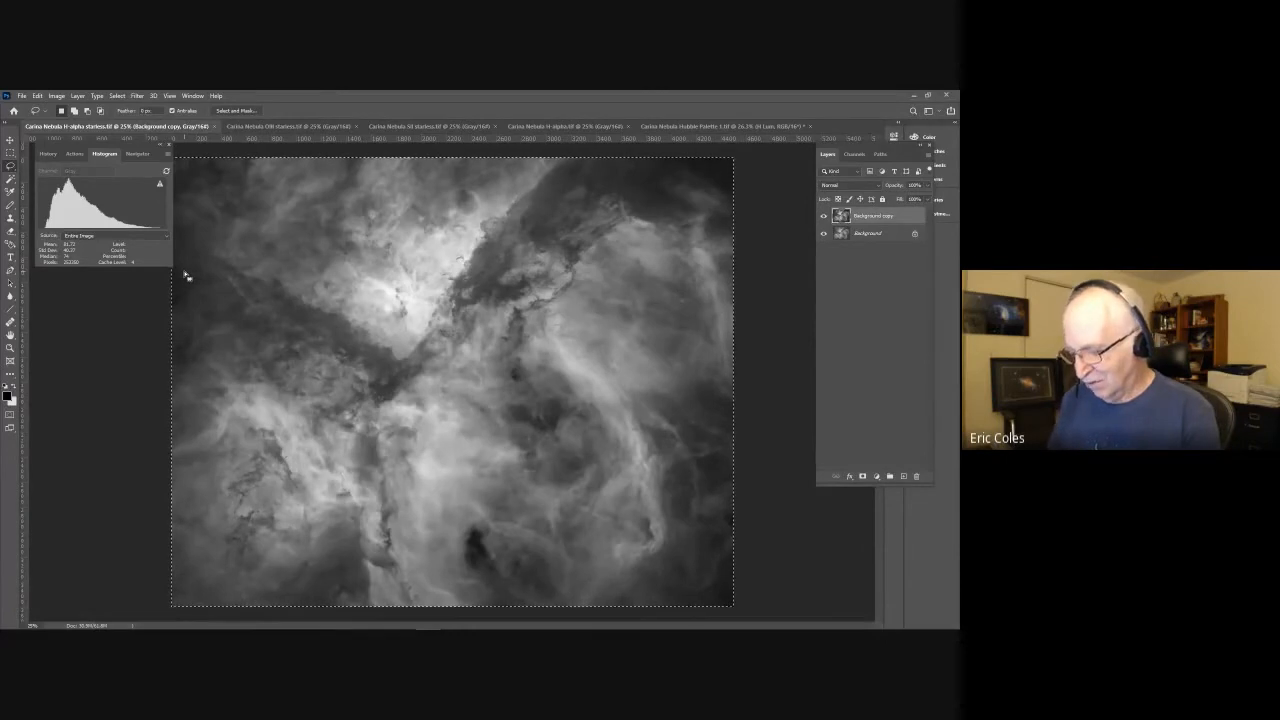
Step: Create a 4500 × 3600 pixel, 16-bit grayscale document and paste the copied H-alpha image into it
key("ctrl+n")
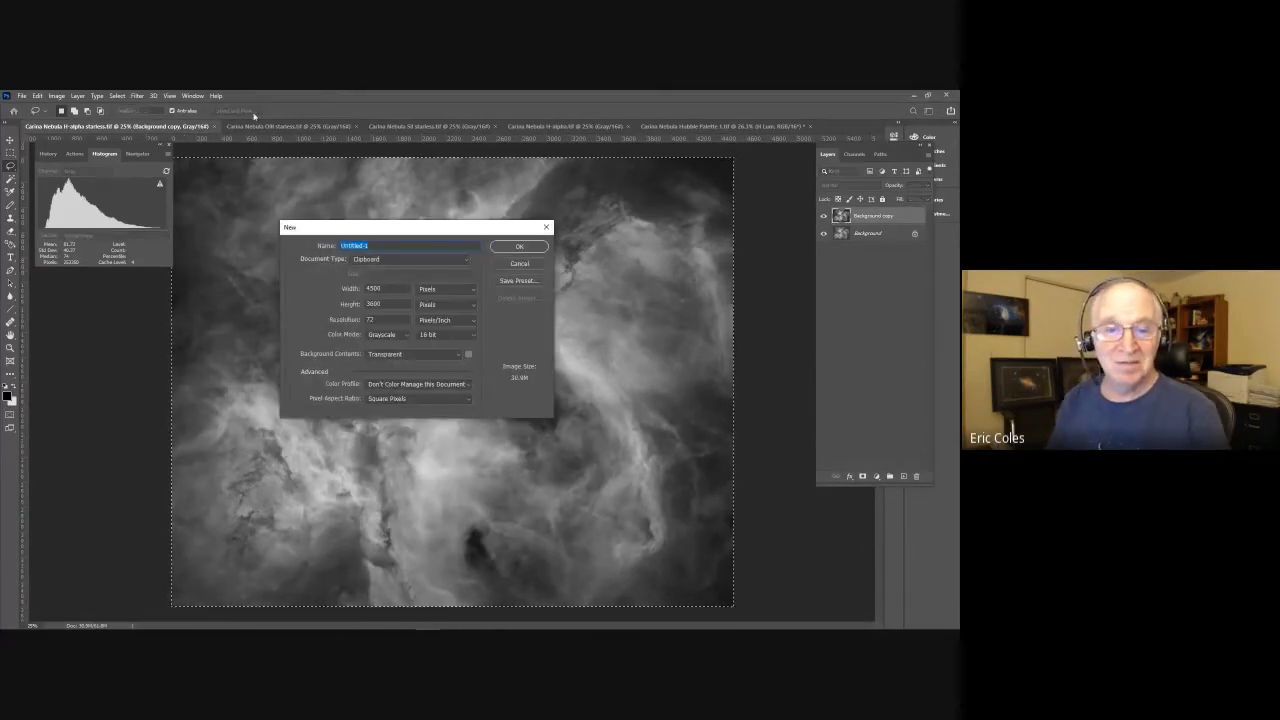
left_click(500, 250)
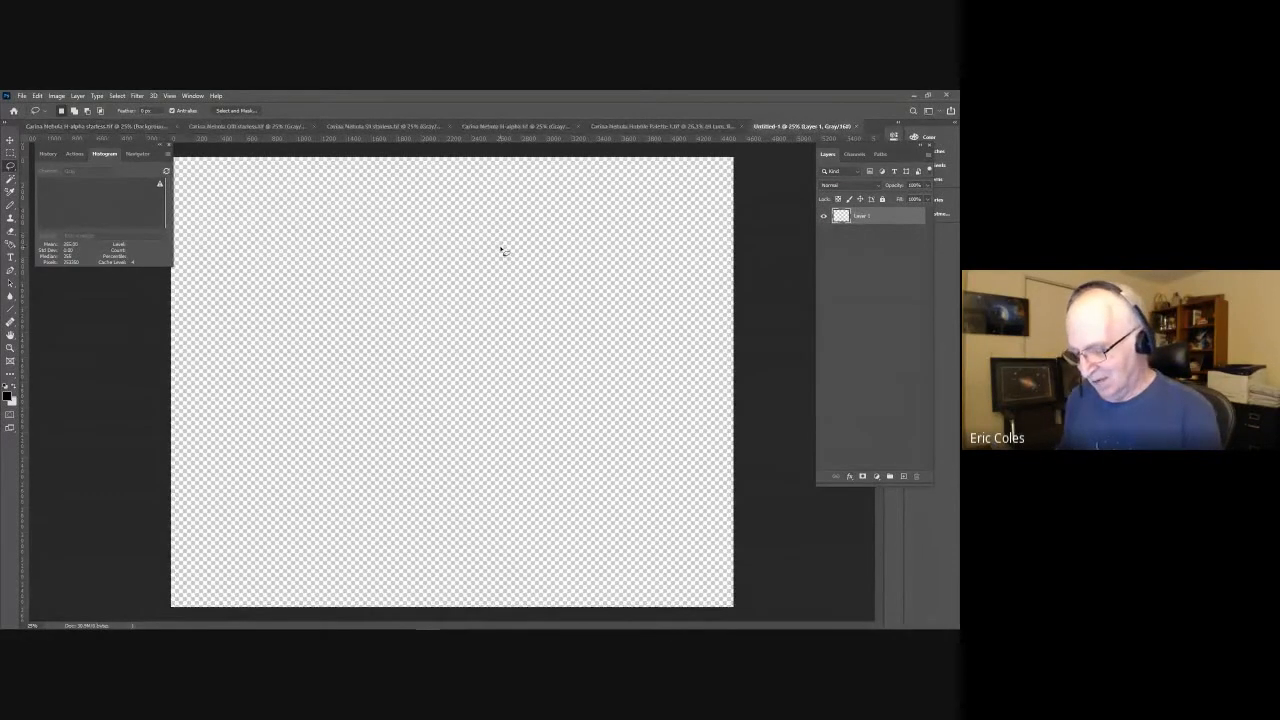
key("ctrl+v")
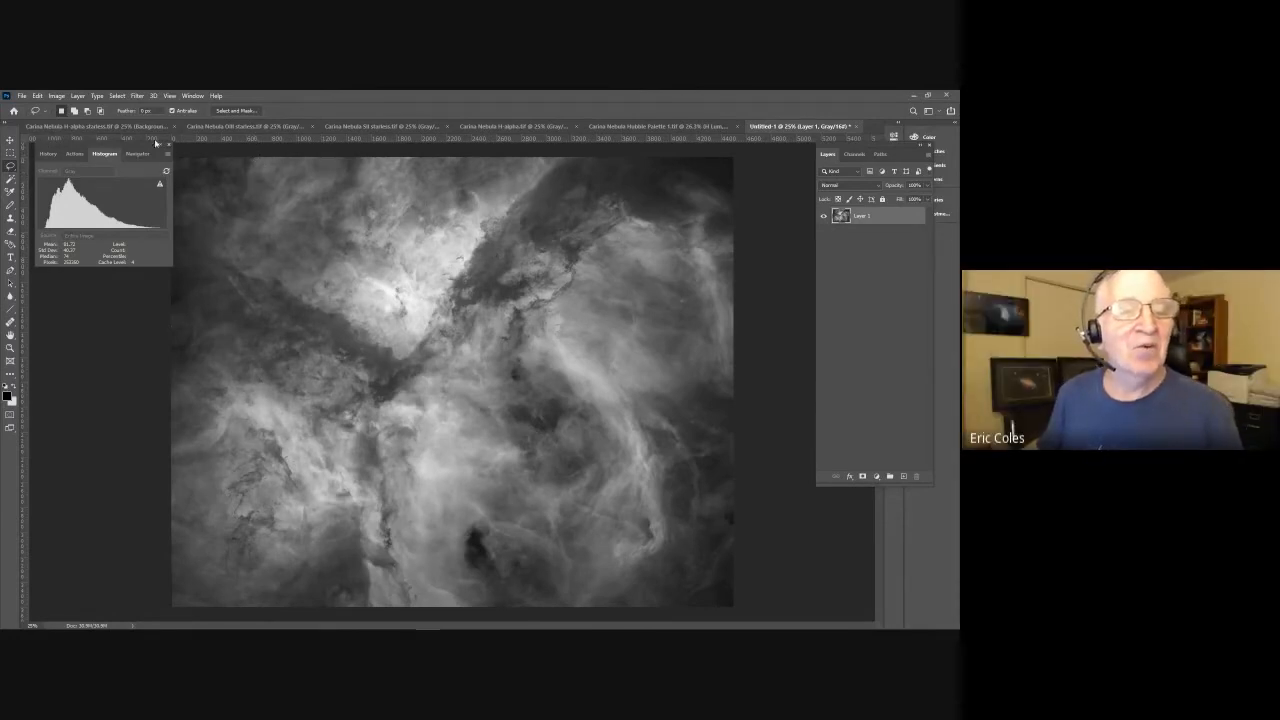
Step: Display the new document's channels and convert it from grayscale to RGB Color mode
left_click(854, 155)
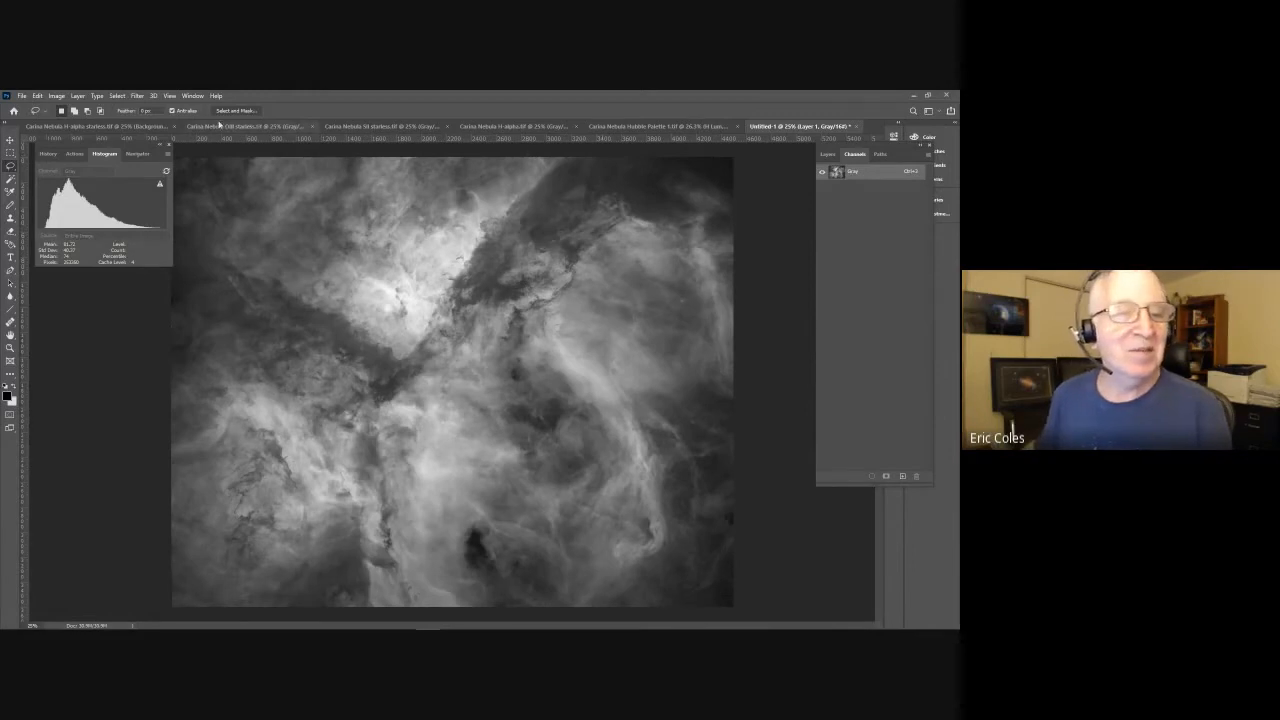
left_click(56, 95)
mouse_move(62, 108)
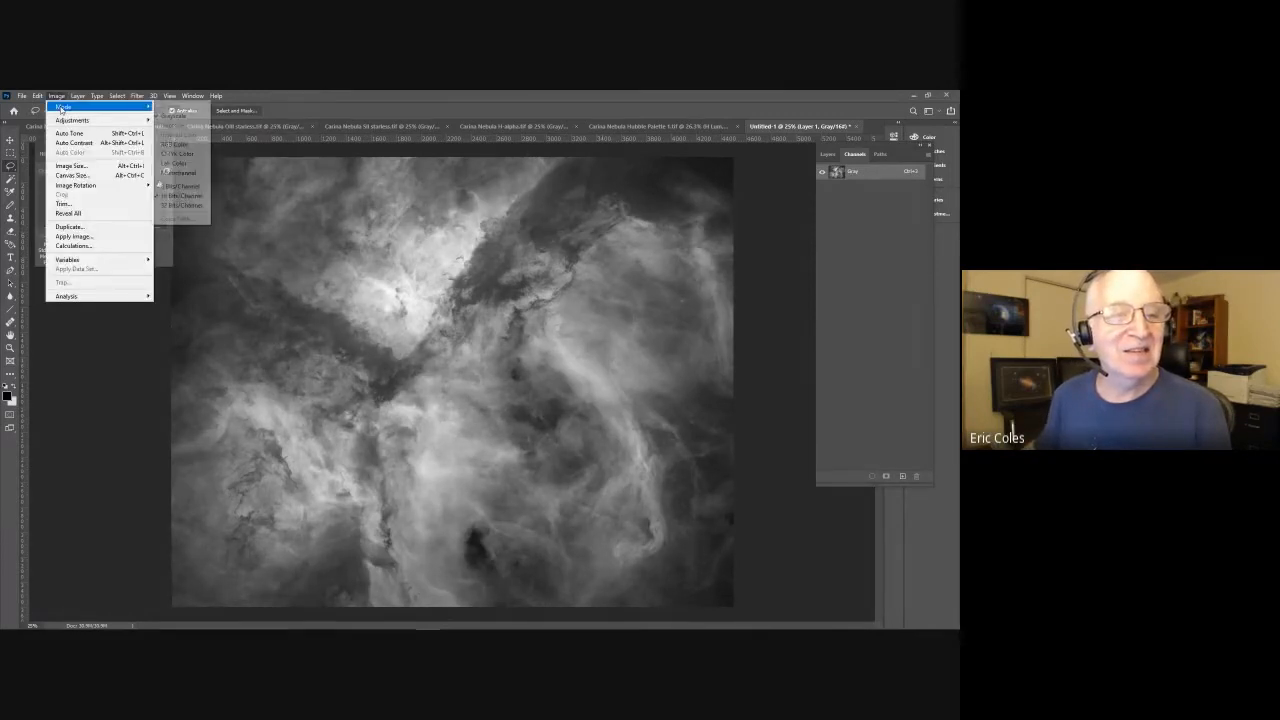
left_click(172, 144)
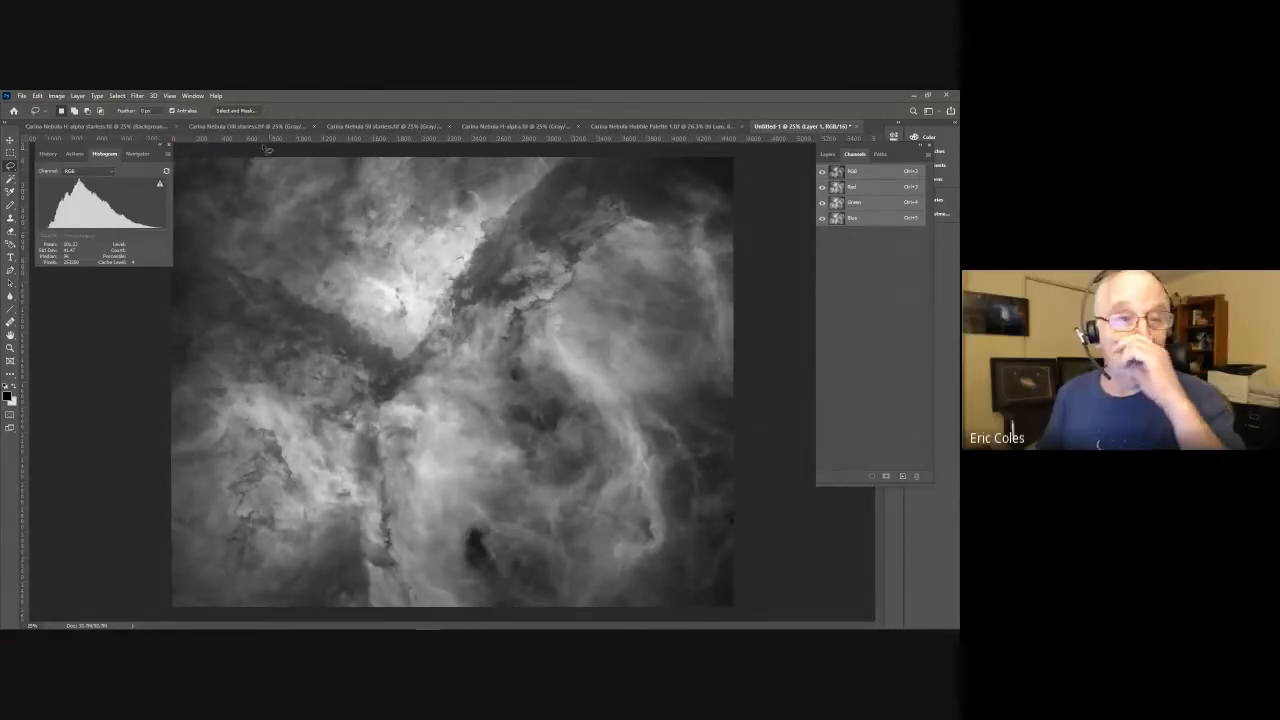
Step: Copy the Carina Nebula OIII starless image and paste it into the new document's Blue channel
left_click(234, 126)
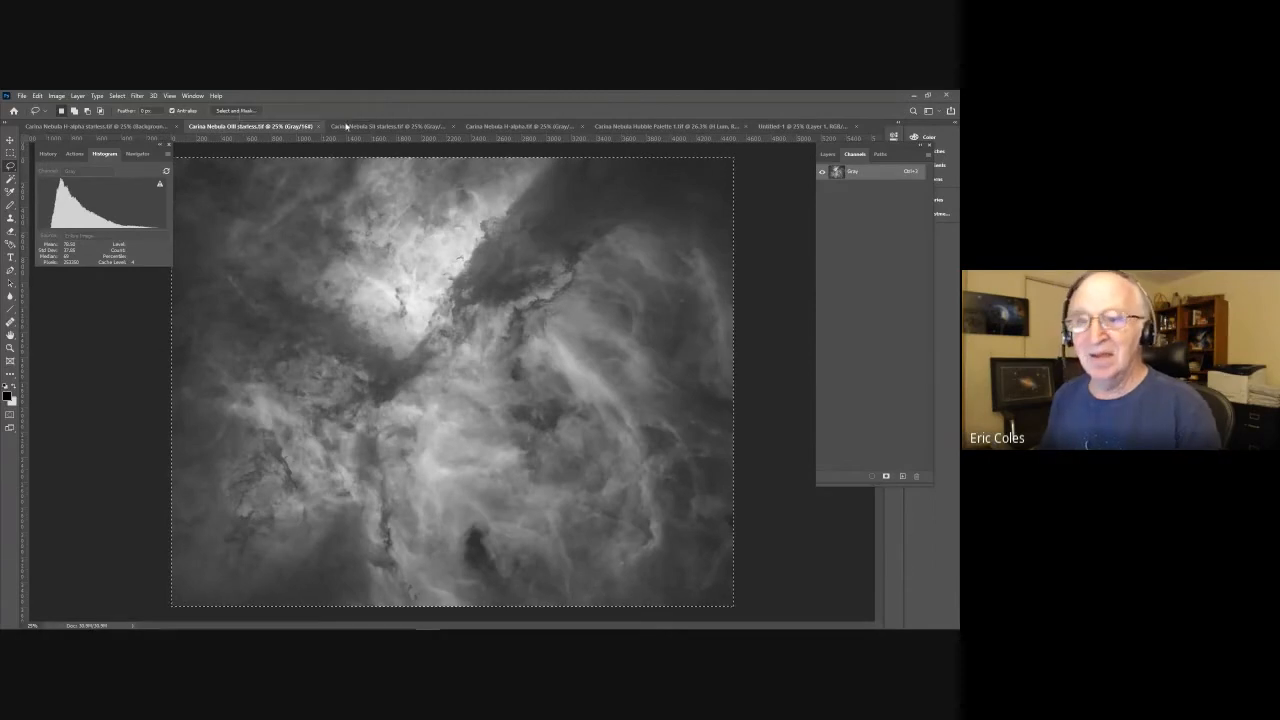
left_click(775, 127)
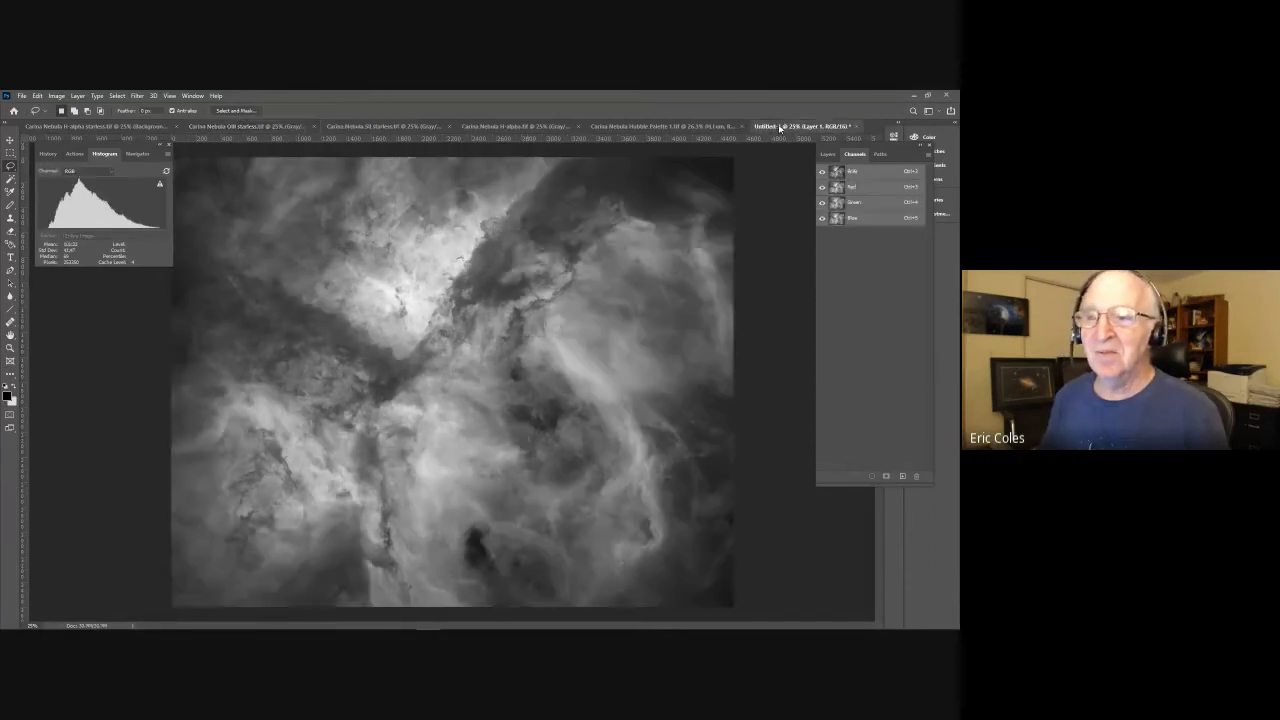
left_click(878, 220)
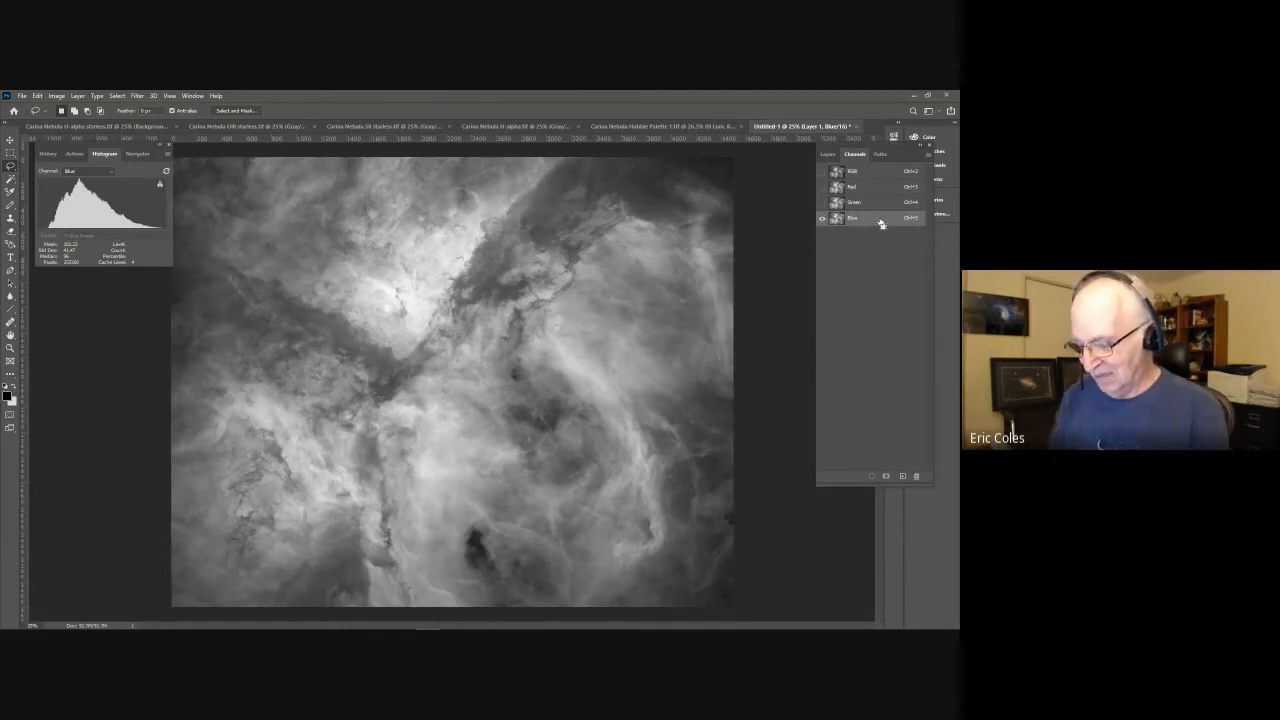
key("ctrl+v")
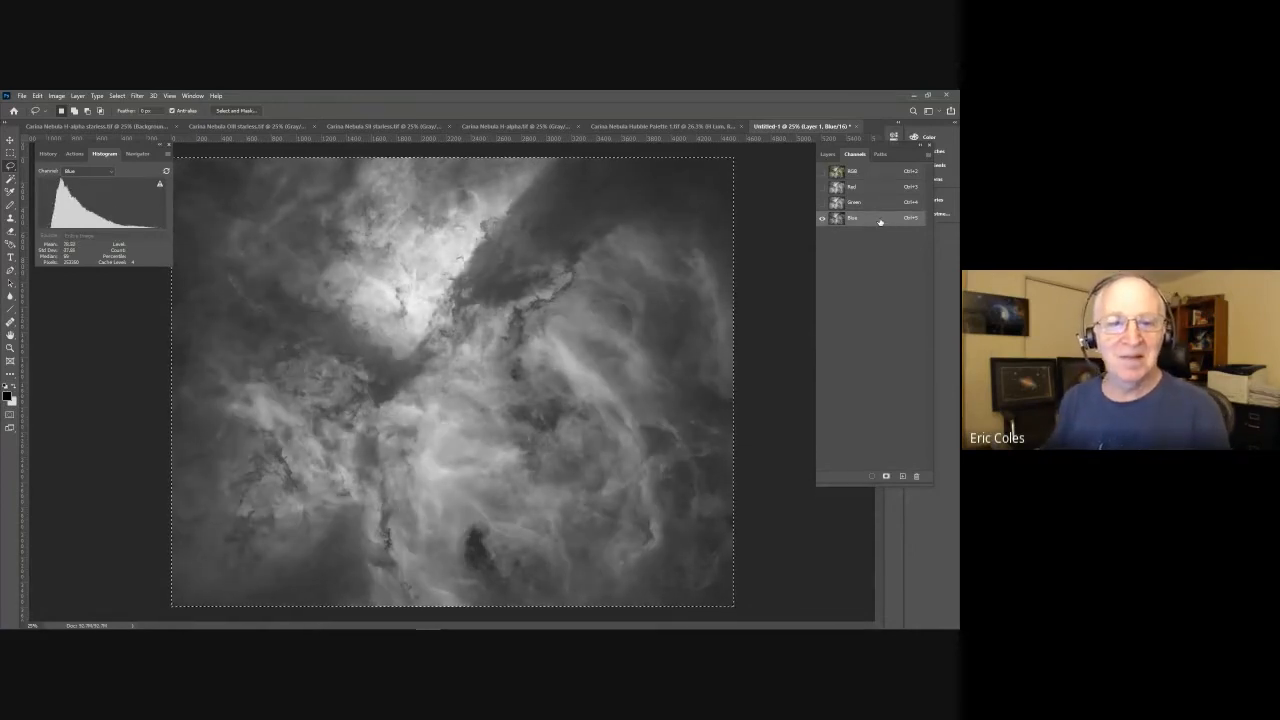
Step: Copy the Carina Nebula SII starless image and paste it into the new document's Red channel
left_click(388, 127)
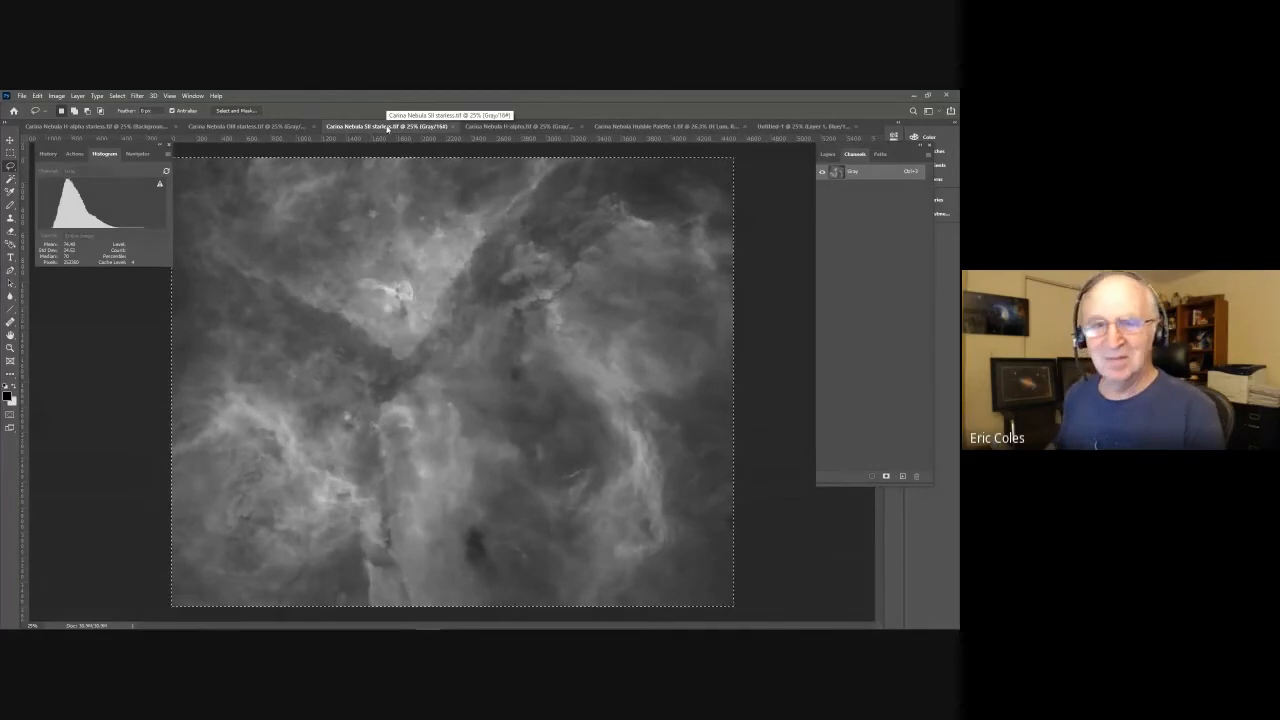
left_click(779, 129)
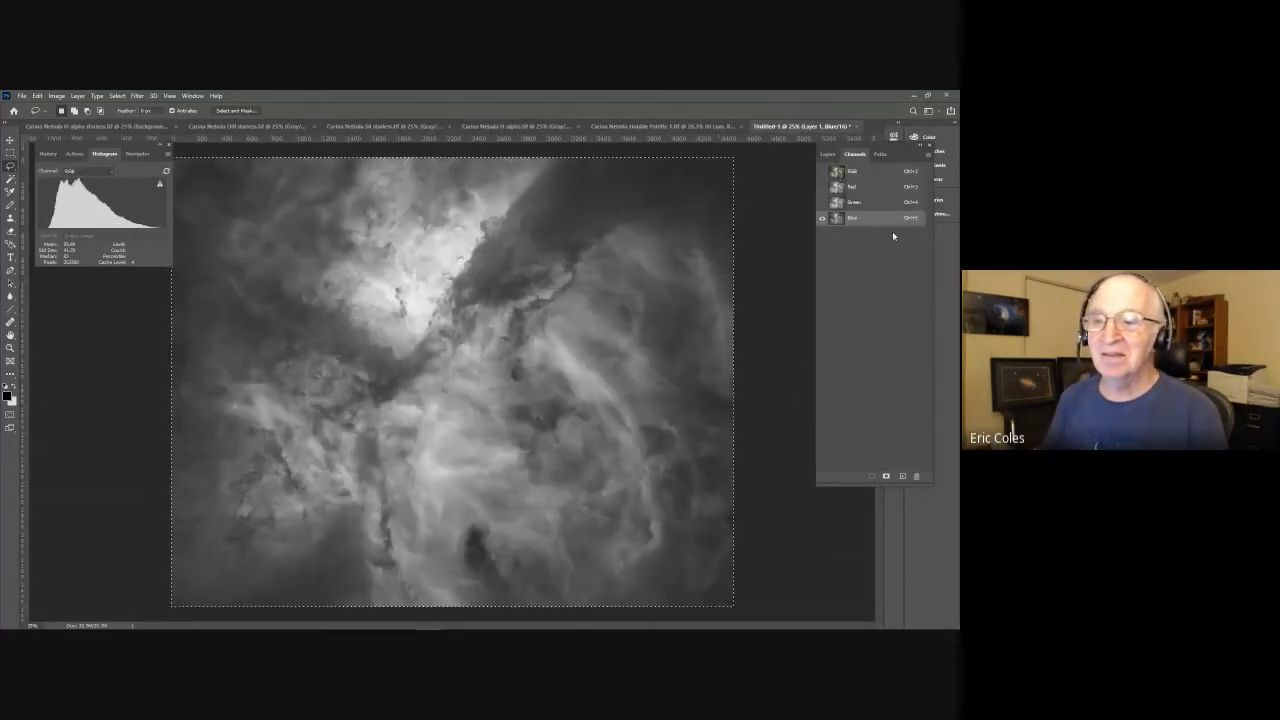
left_click(878, 188)
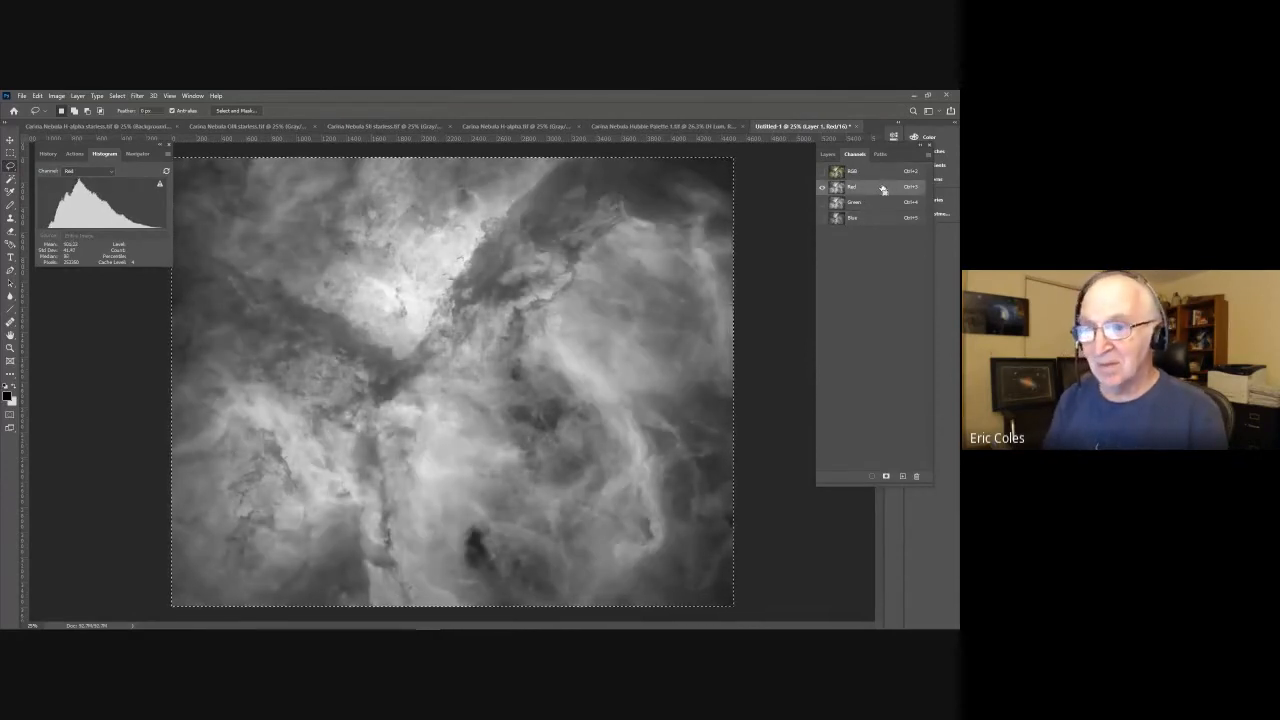
key("ctrl+v")
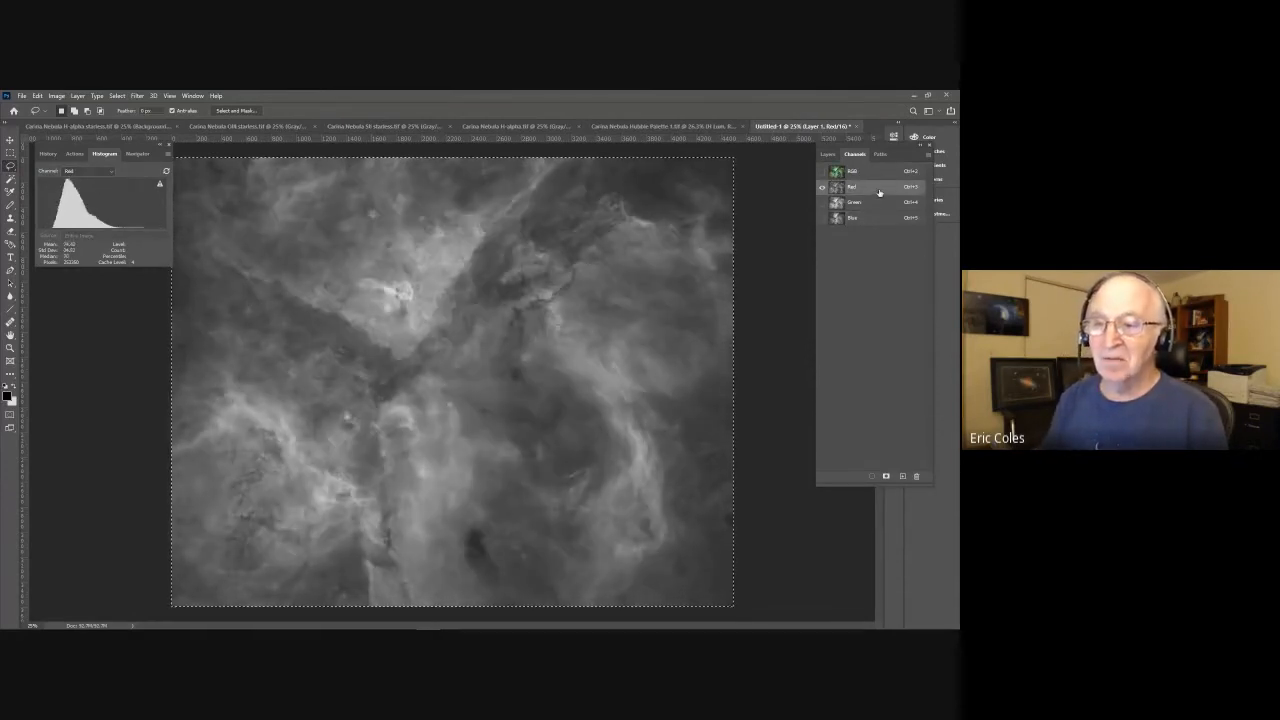
Step: View the H-alpha Green channel and OIII Blue channel individually, and display the combined RGB composite
left_click(874, 204)
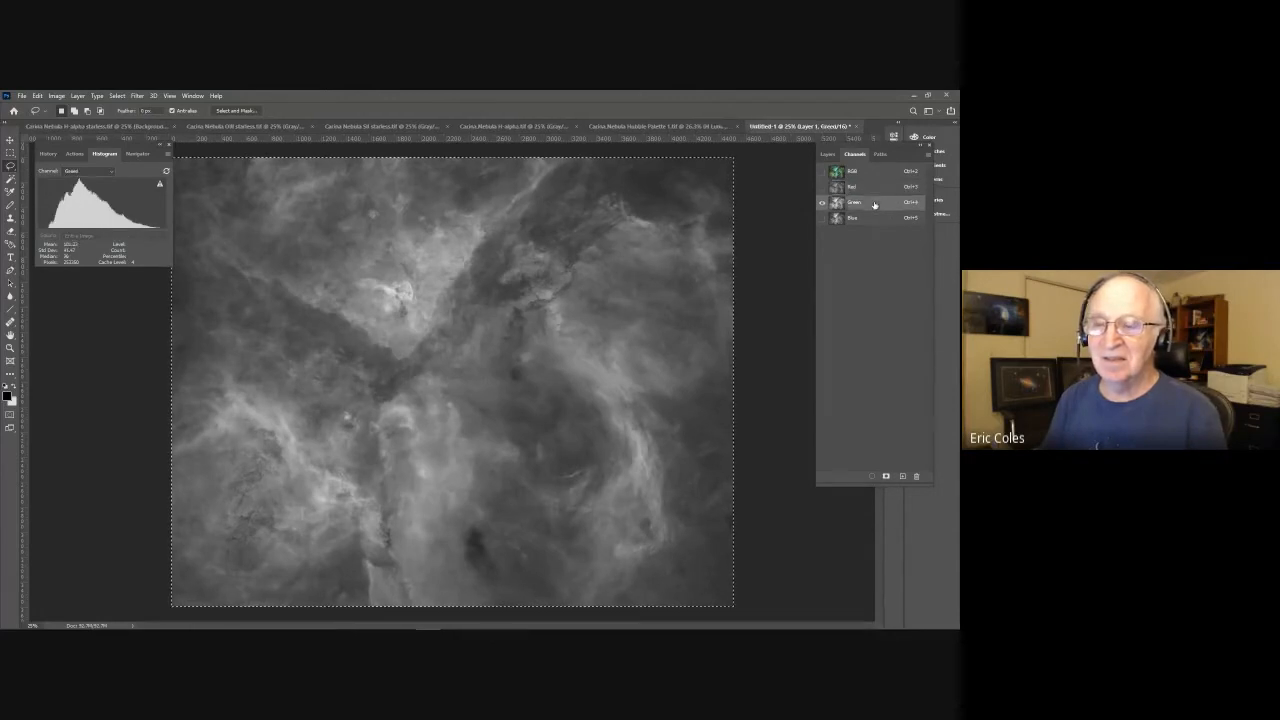
key("ctrl+v")
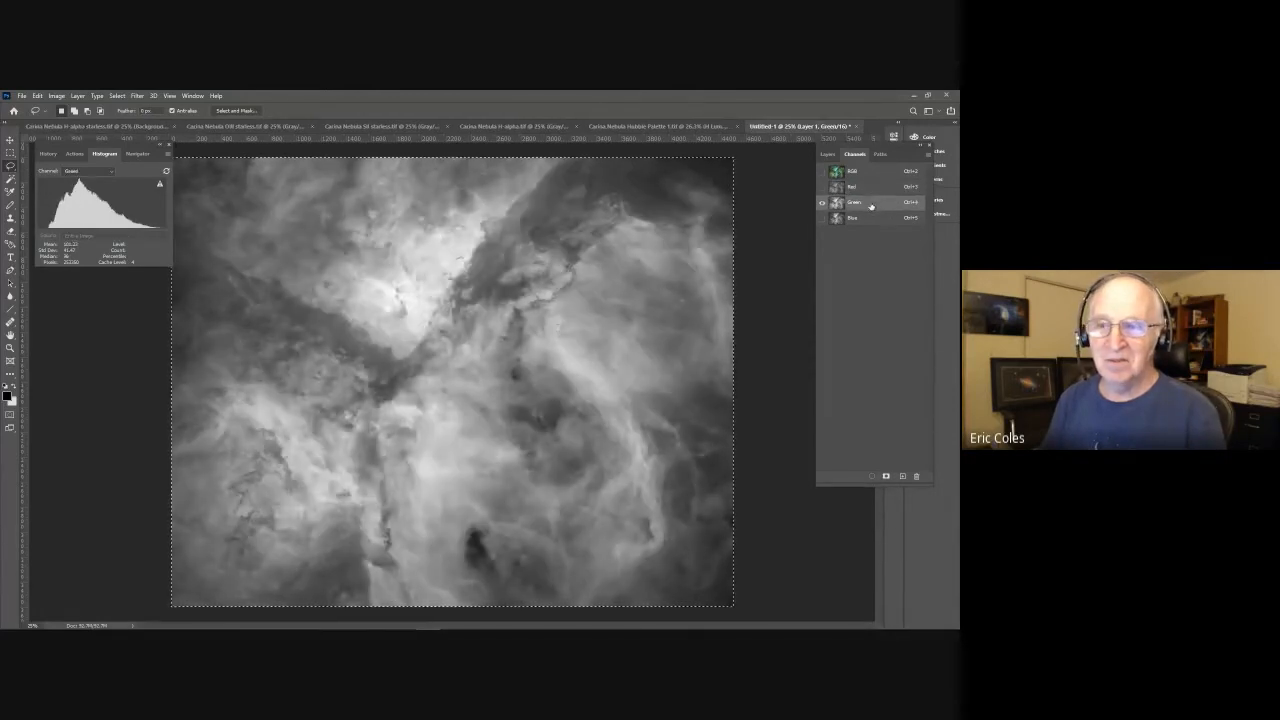
left_click(867, 219)
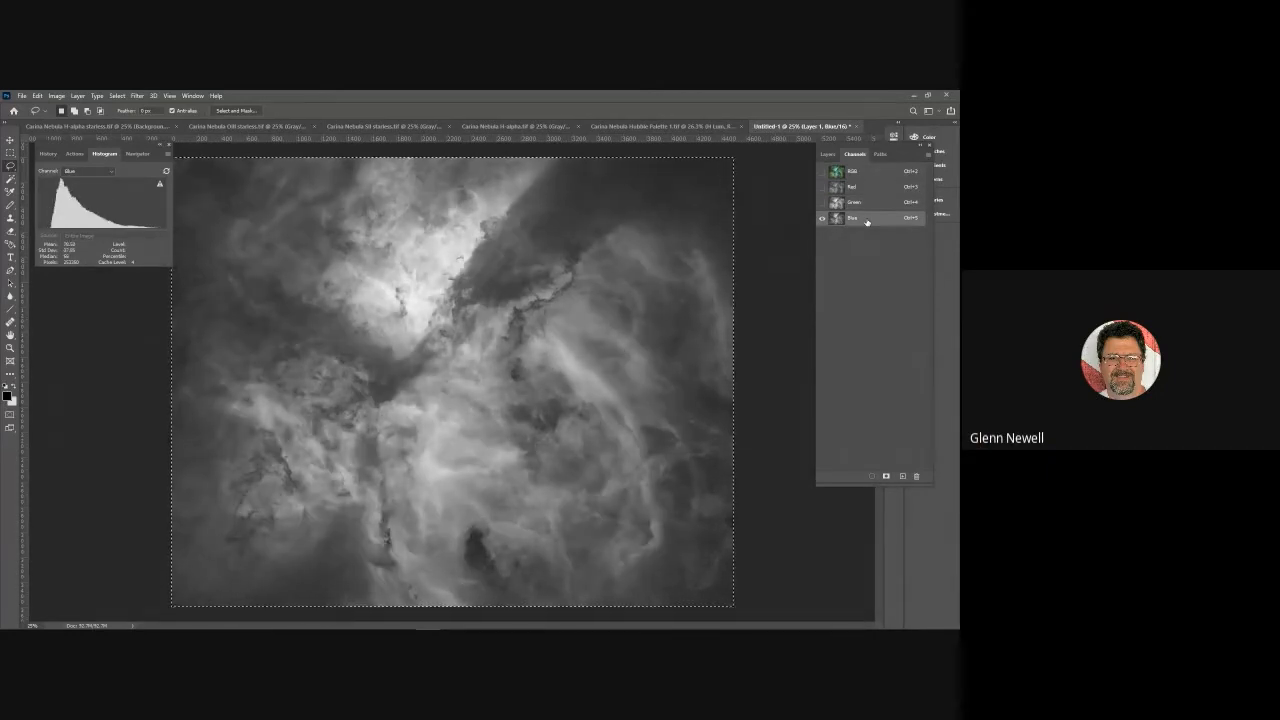
left_click(870, 205)
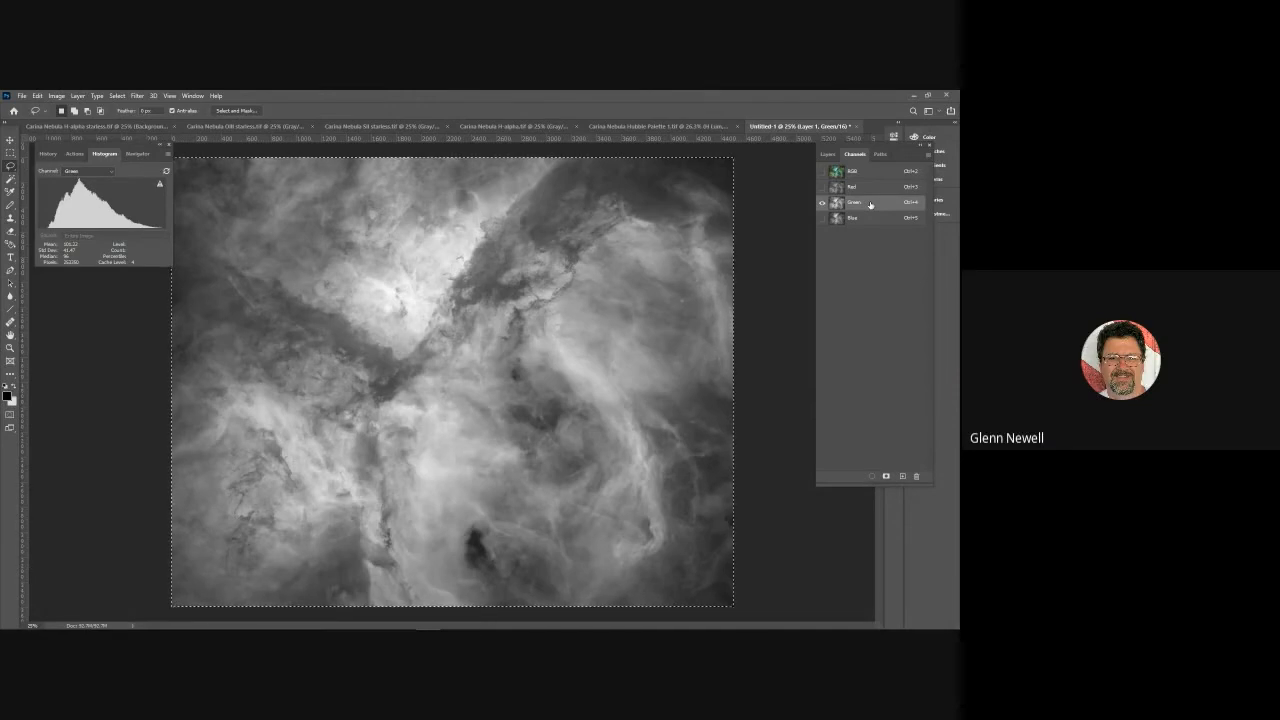
left_click(879, 174)
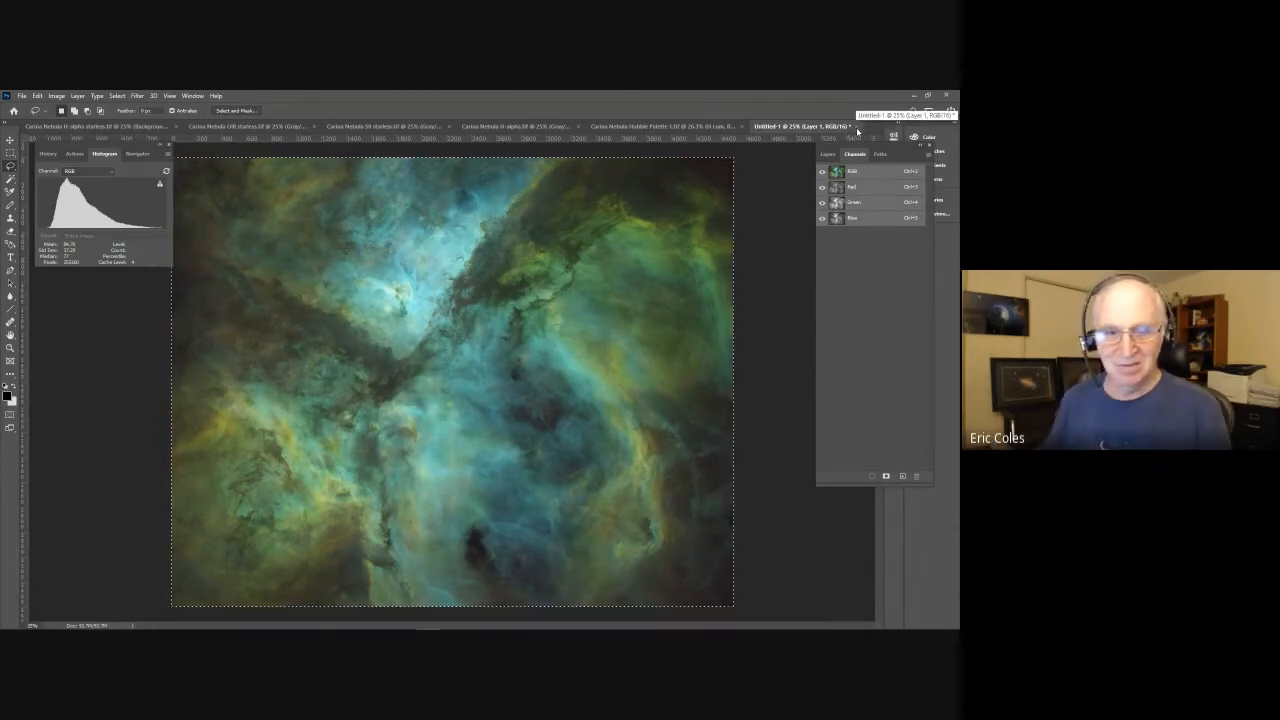
Step: Close the untitled RGB composite without saving and switch to the Carina Nebula Hubble Palette document
left_click(855, 128)
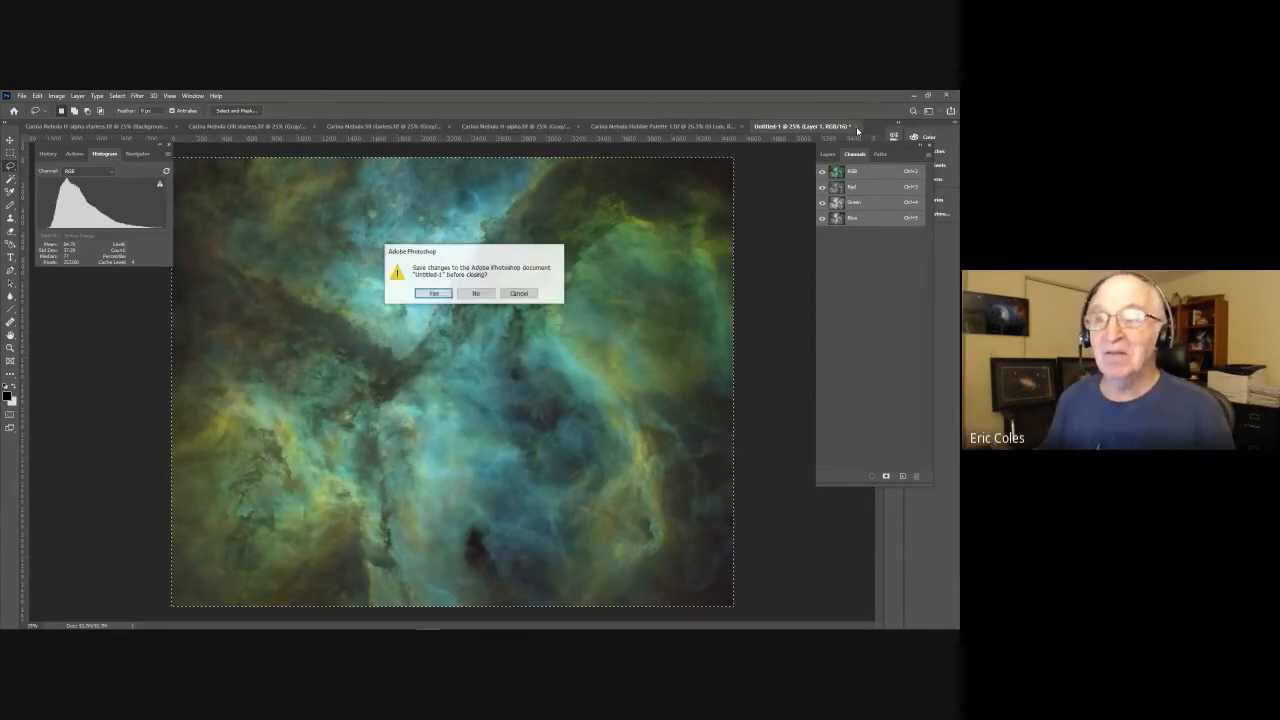
left_click(470, 293)
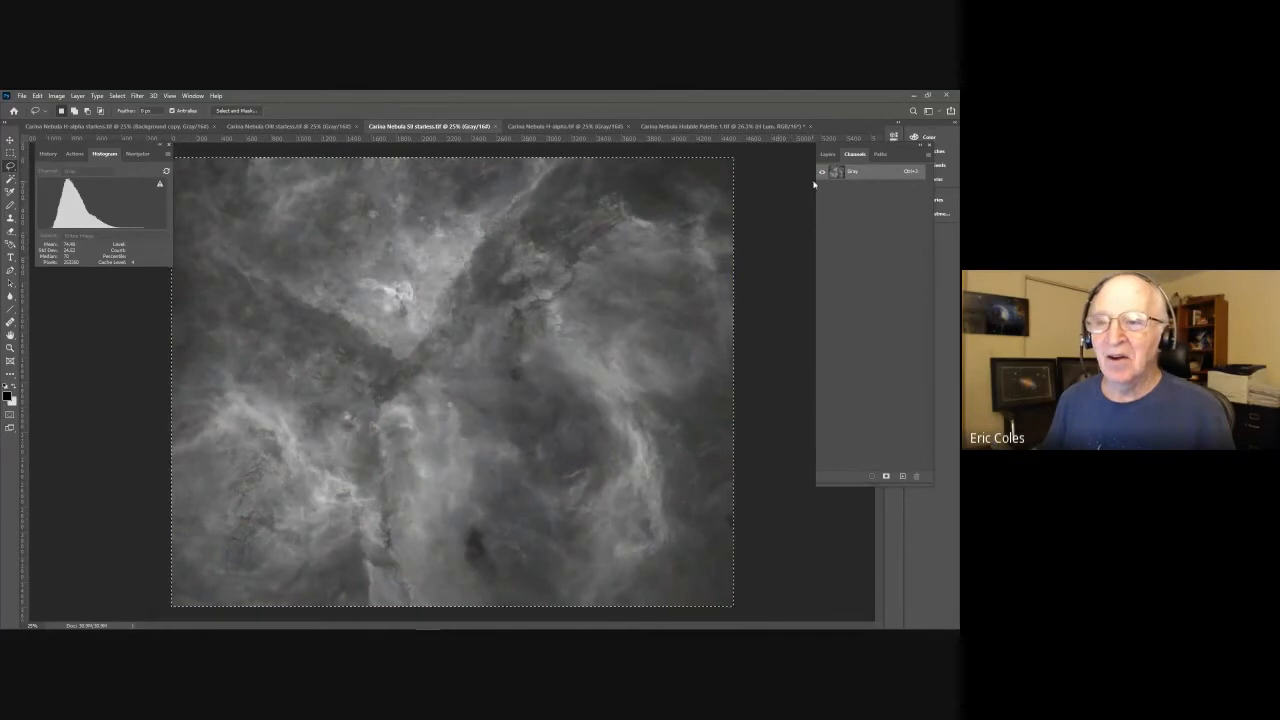
left_click(670, 127)
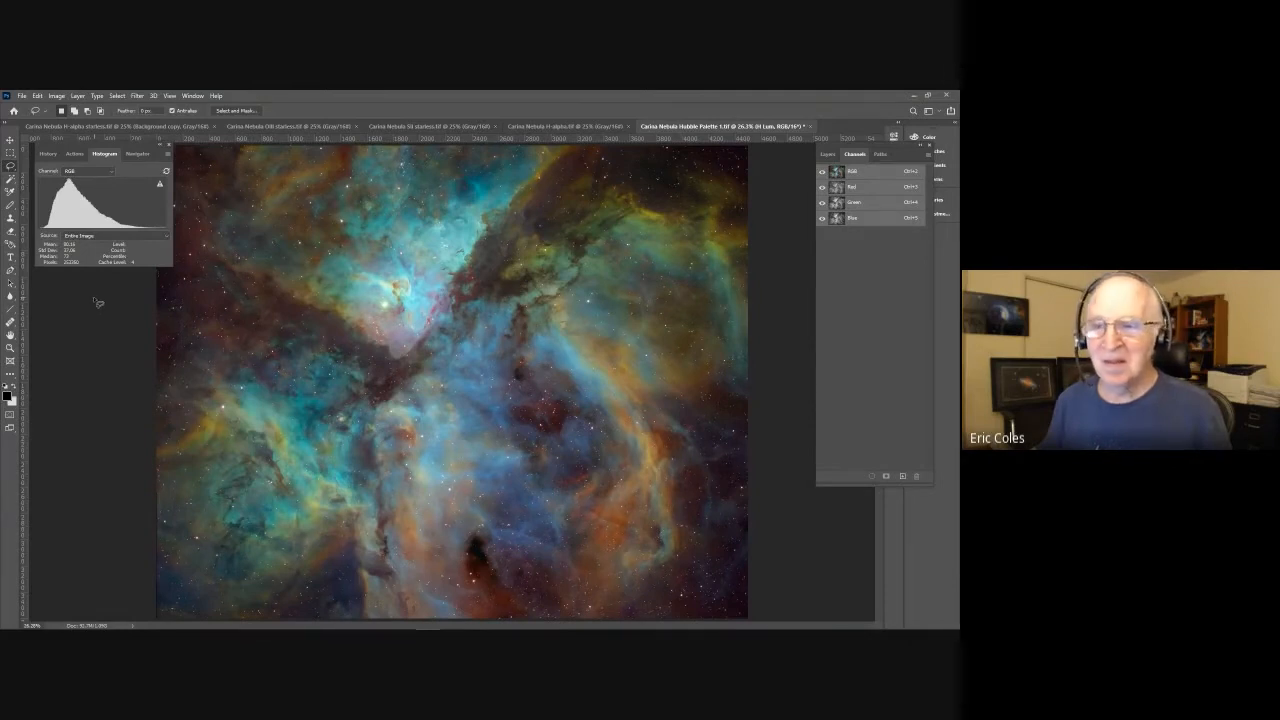
Step: Display the Hubble Palette document's layers, hide the H Lum layer and select the layer directly beneath it
left_click(828, 154)
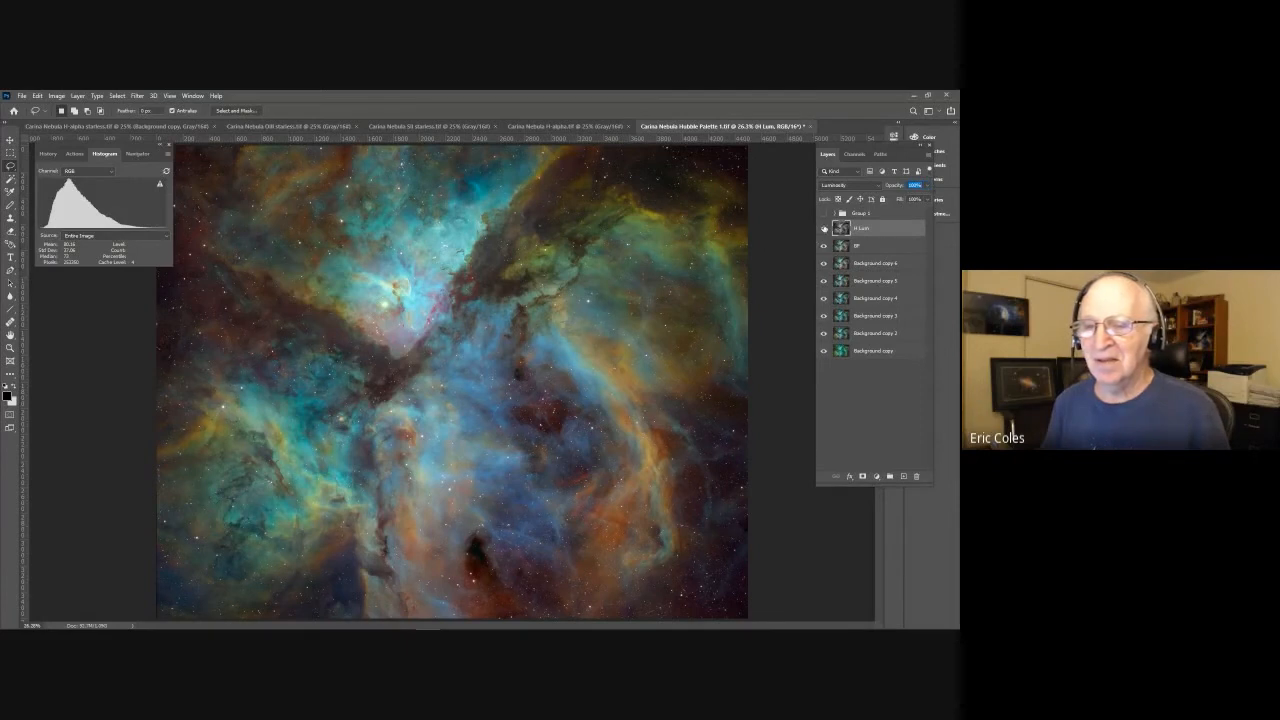
left_click(823, 228)
left_click(877, 248)
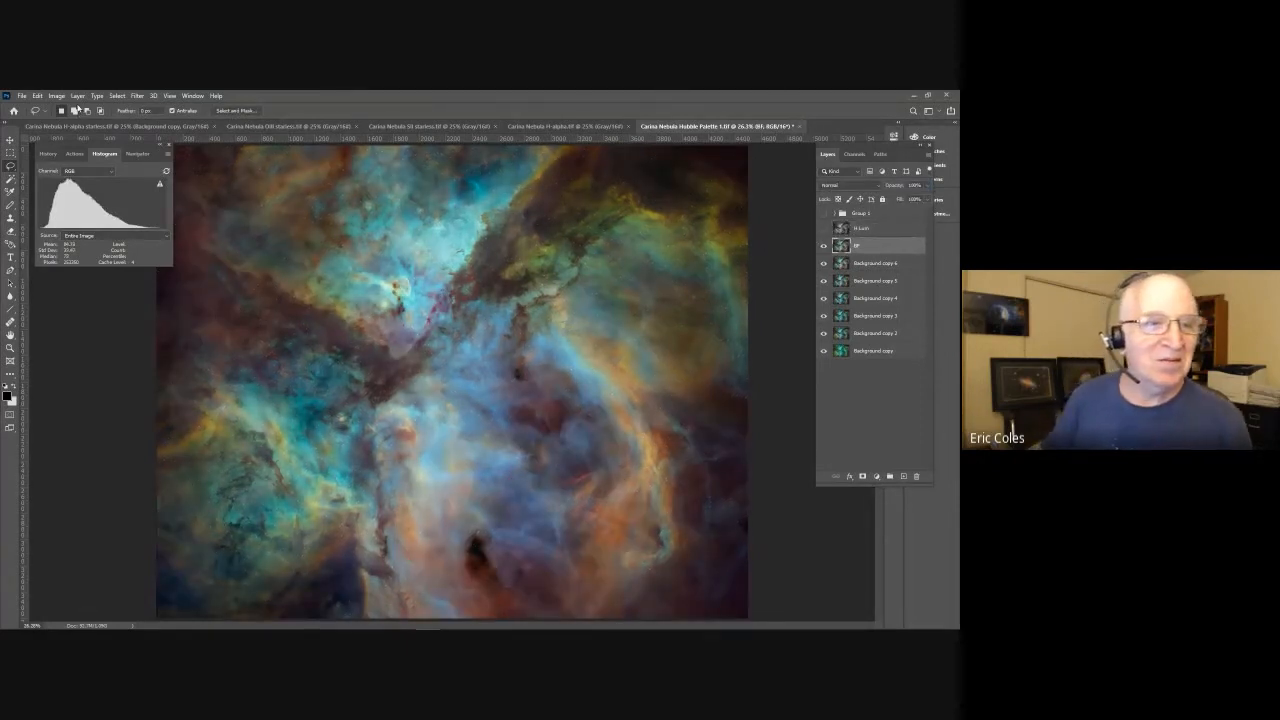
Step: Add a Vibrance adjustment layer with default settings directly beneath the hidden H Lum layer
left_click(77, 96)
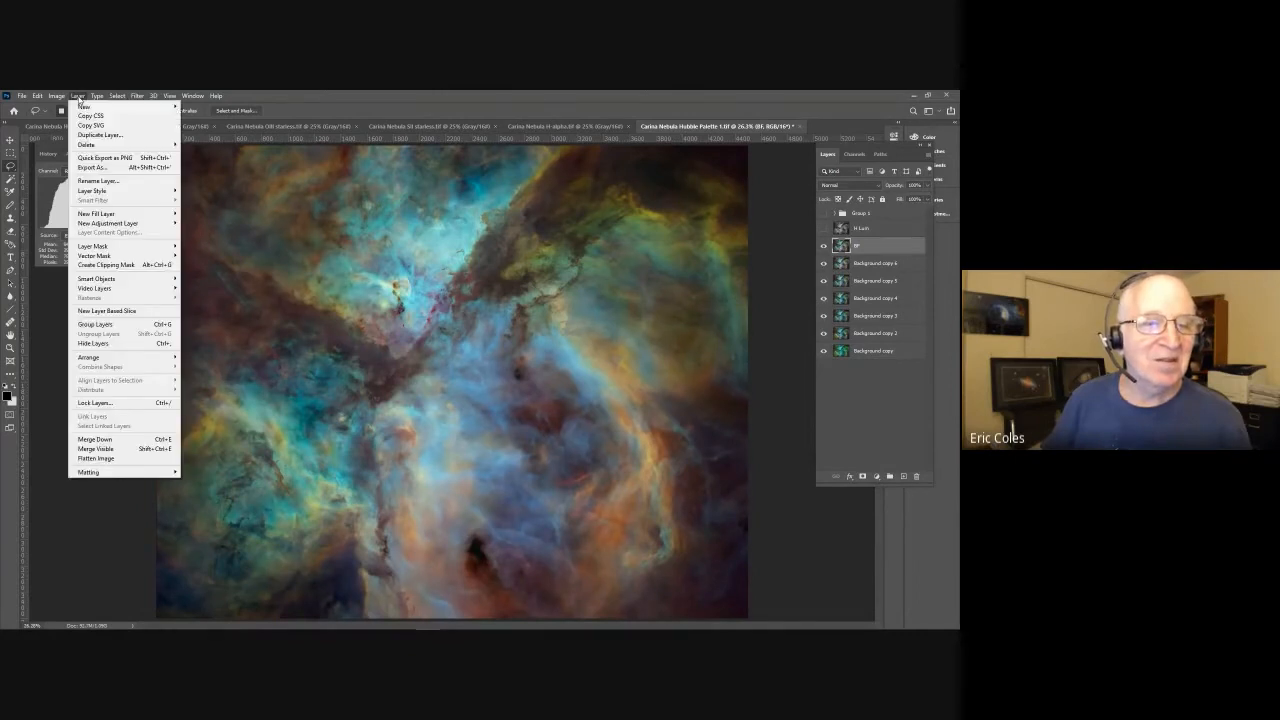
mouse_move(95, 223)
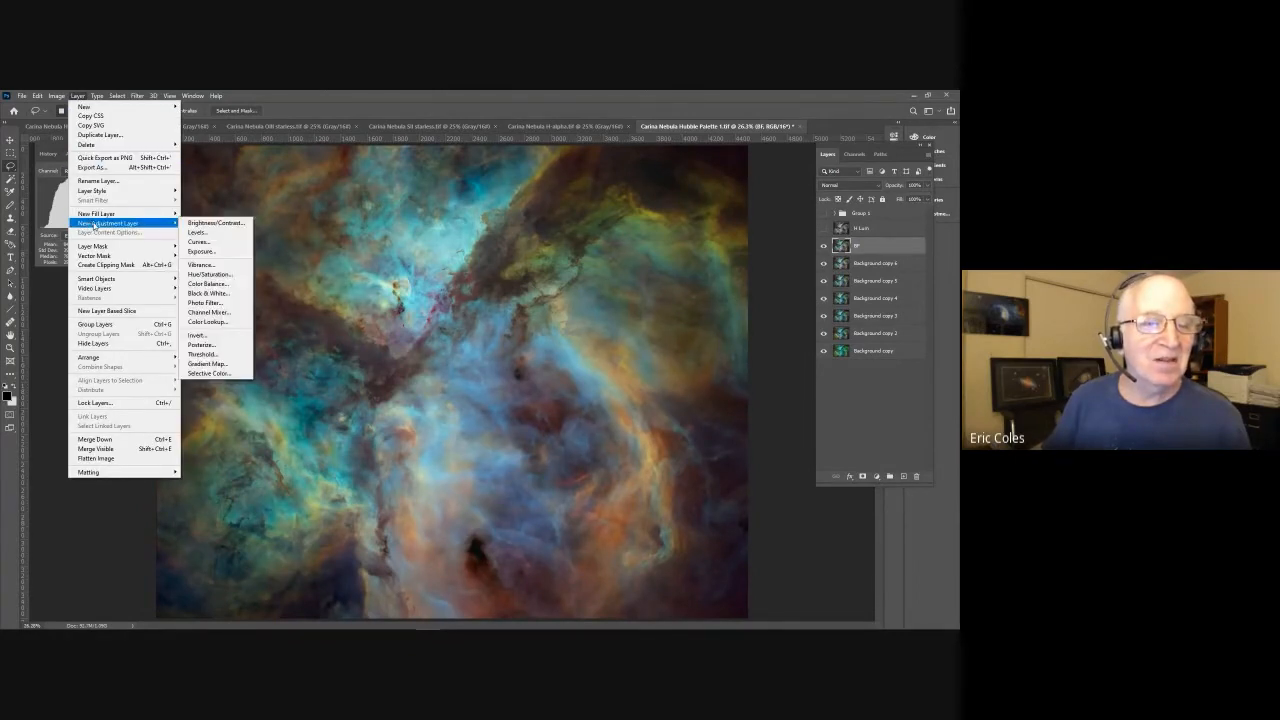
left_click(207, 266)
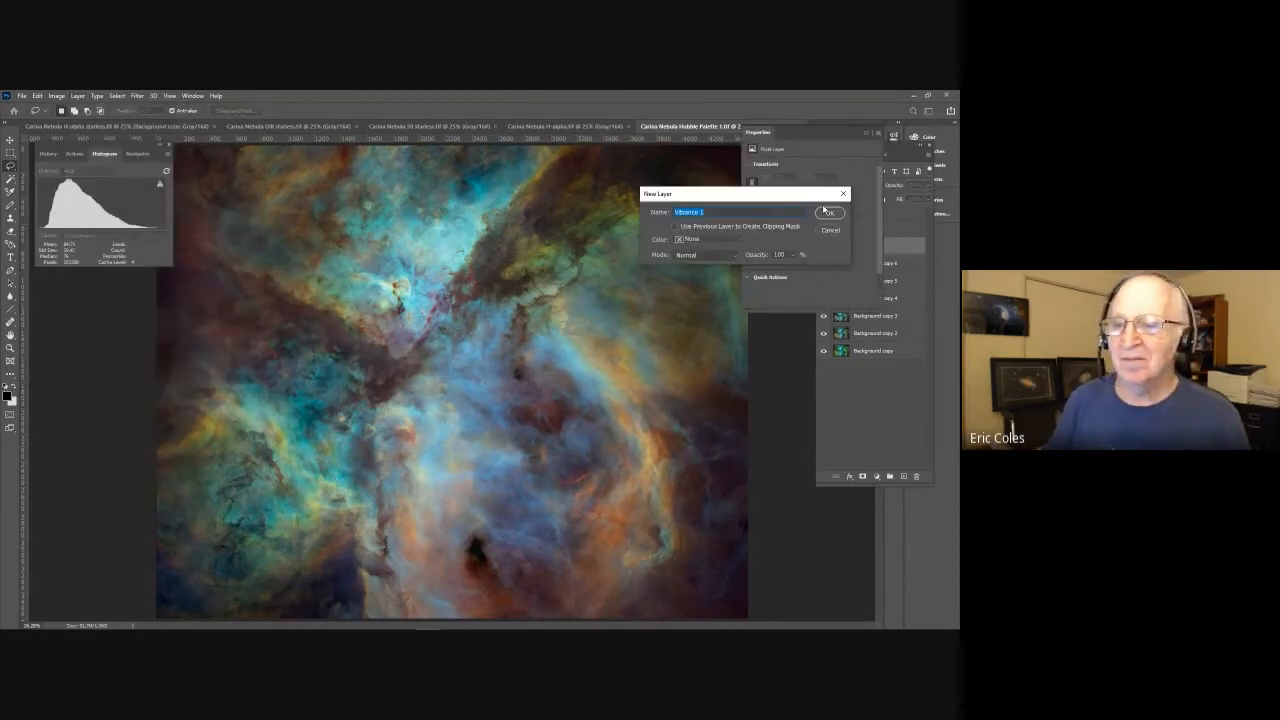
left_click(826, 212)
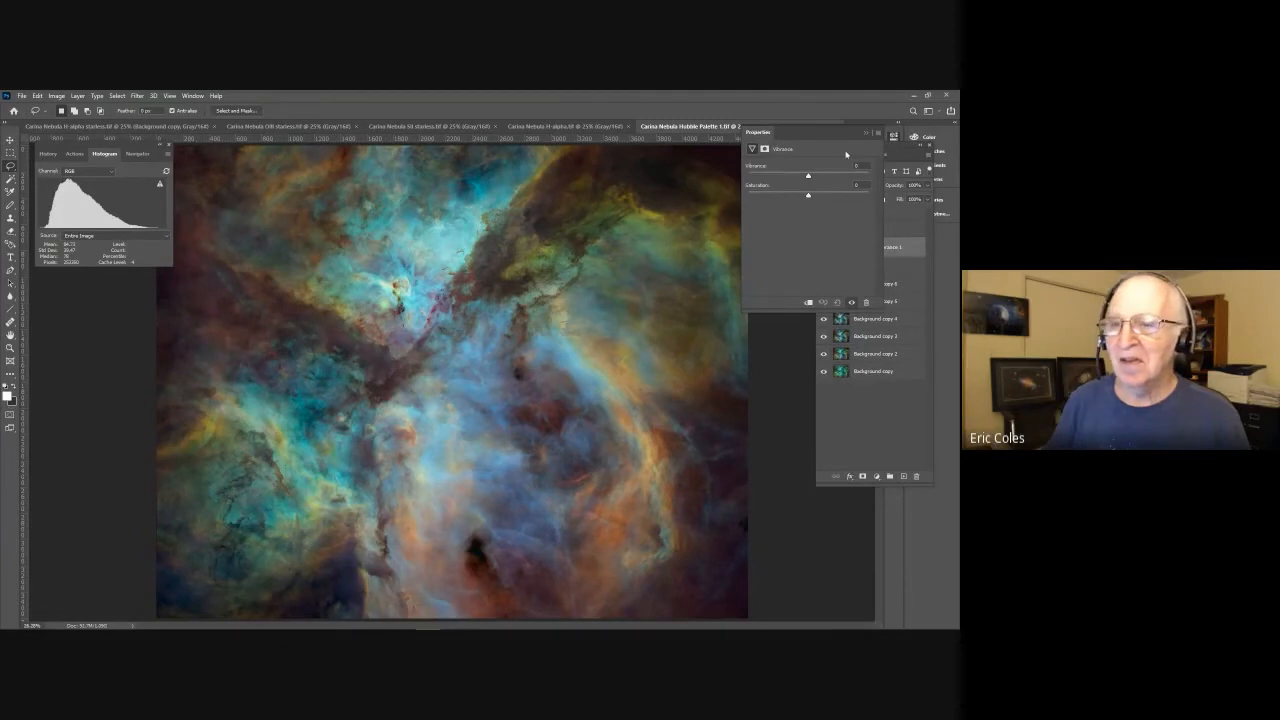
mouse_move(811, 128)
left_mouse_down()
mouse_move(717, 177)
mouse_move(811, 129)
left_mouse_up()
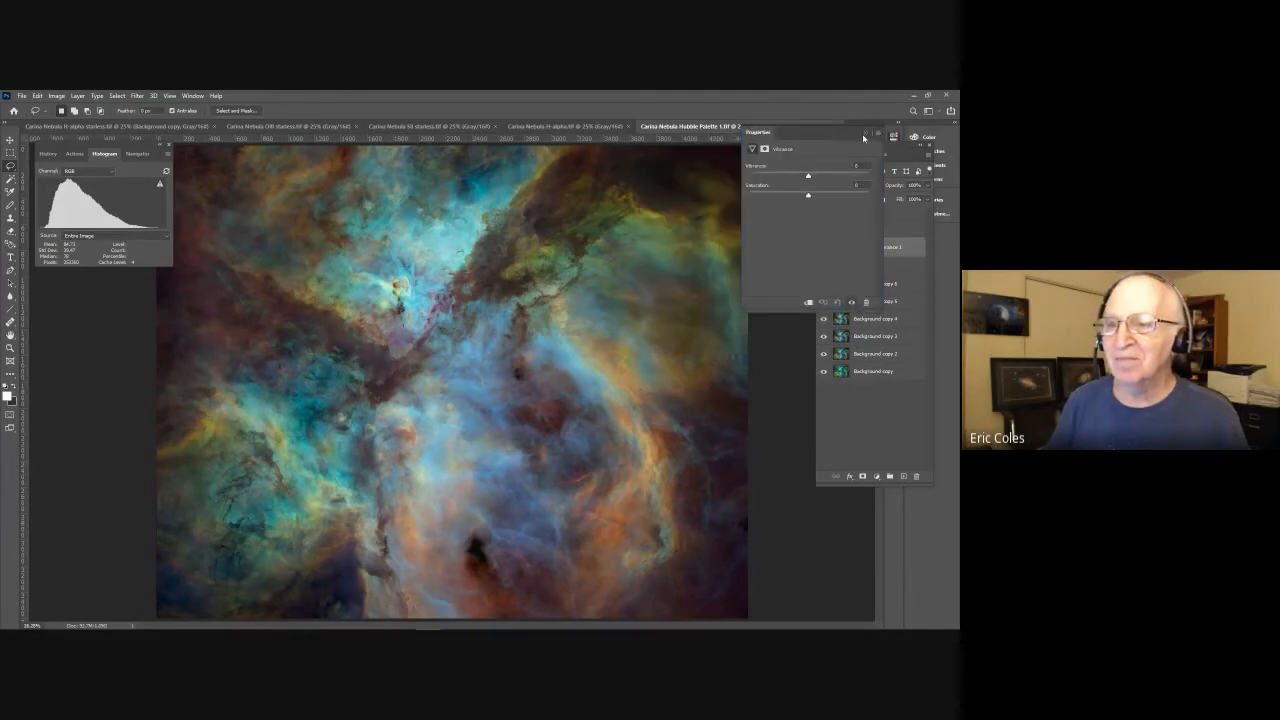
left_click(865, 132)
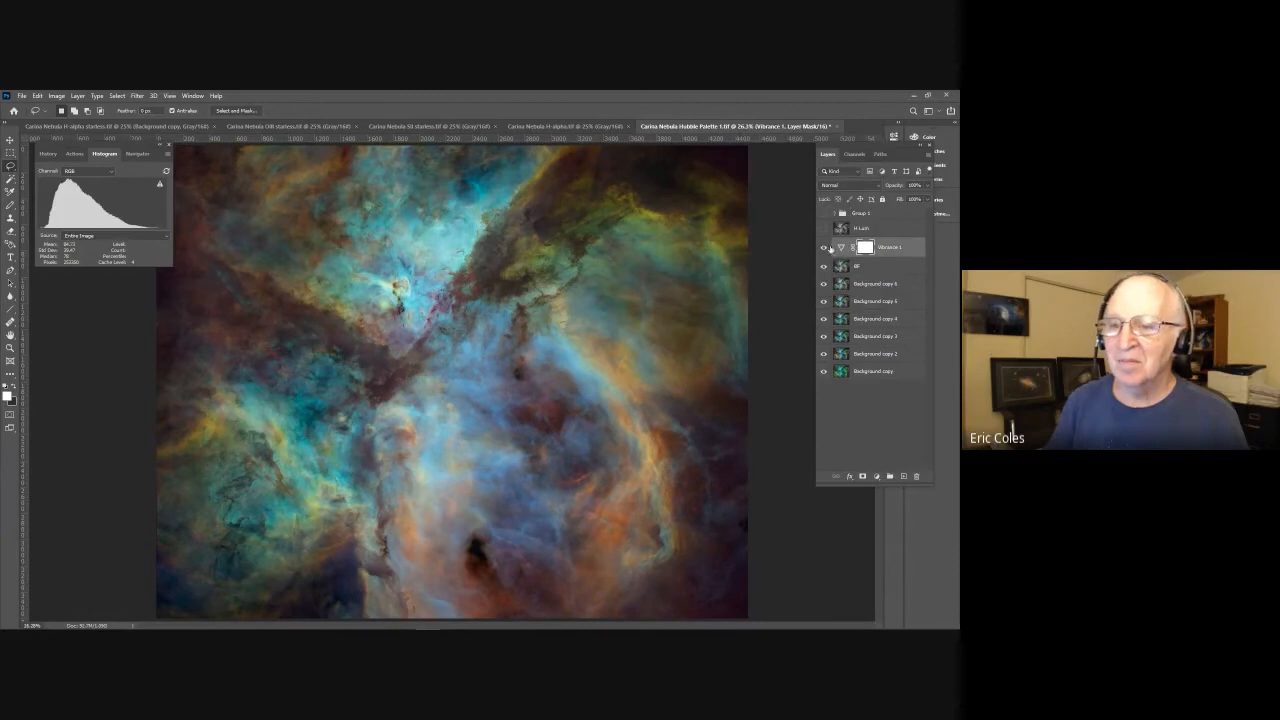
Step: Slightly reduce the saturation in the Vibrance adjustment layer, and delete that adjustment layer
double_click(843, 247)
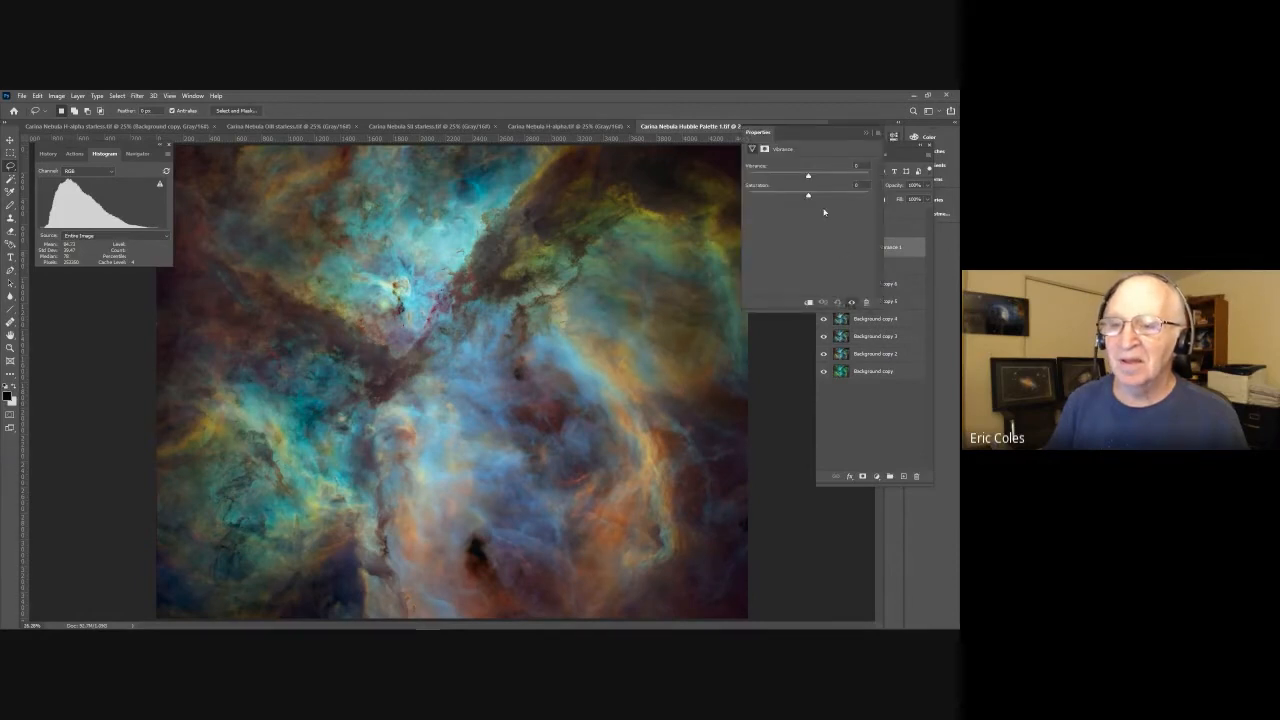
mouse_move(810, 193)
left_mouse_down()
mouse_move(831, 196)
mouse_move(781, 196)
mouse_move(832, 195)
mouse_move(805, 194)
left_mouse_up()
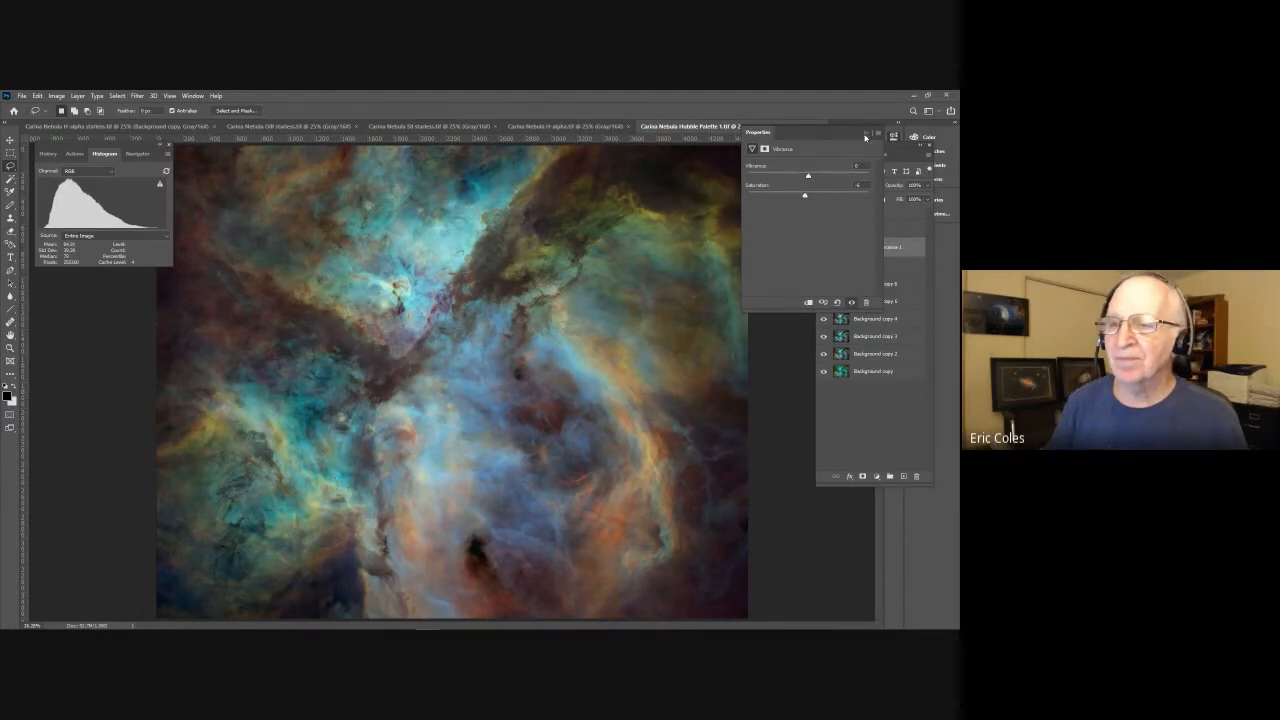
left_click(866, 133)
left_click_drag(900, 246, 916, 476)
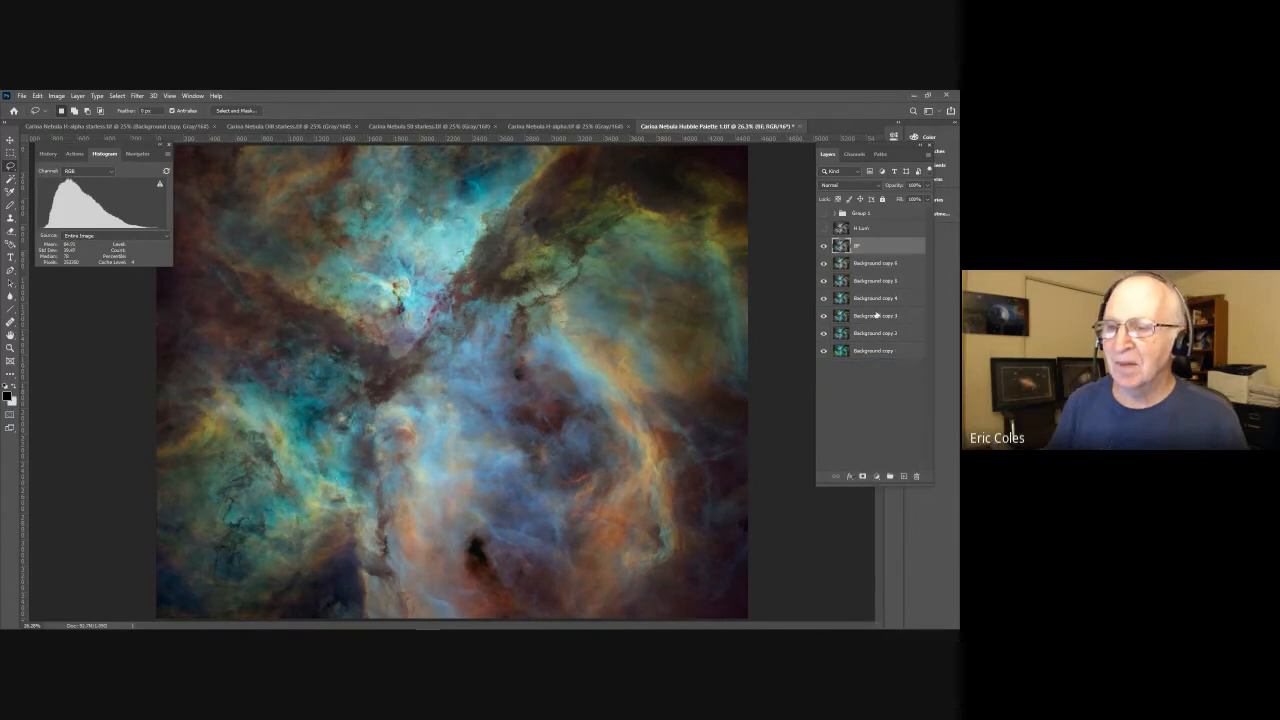
Step: Show the H Lum layer and Group 1, and set the histogram to display the Colors channel
left_click(825, 229)
left_click(824, 213)
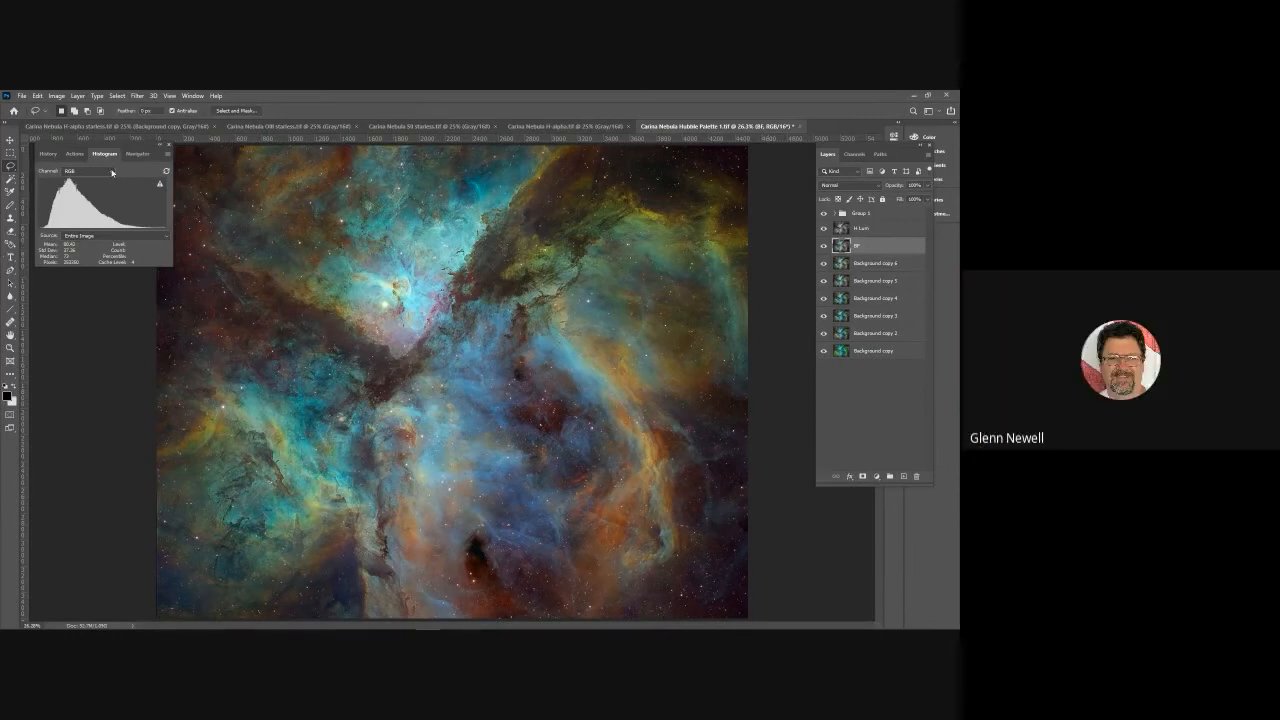
left_click(111, 173)
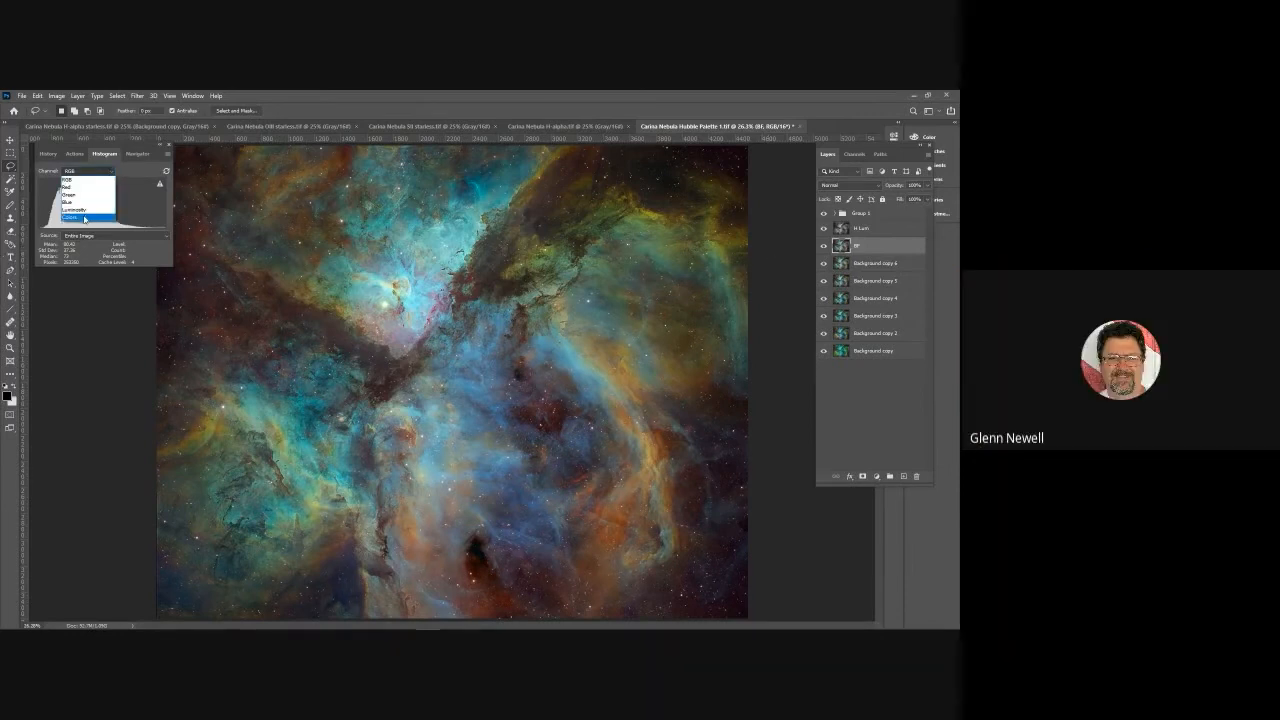
left_click(84, 215)
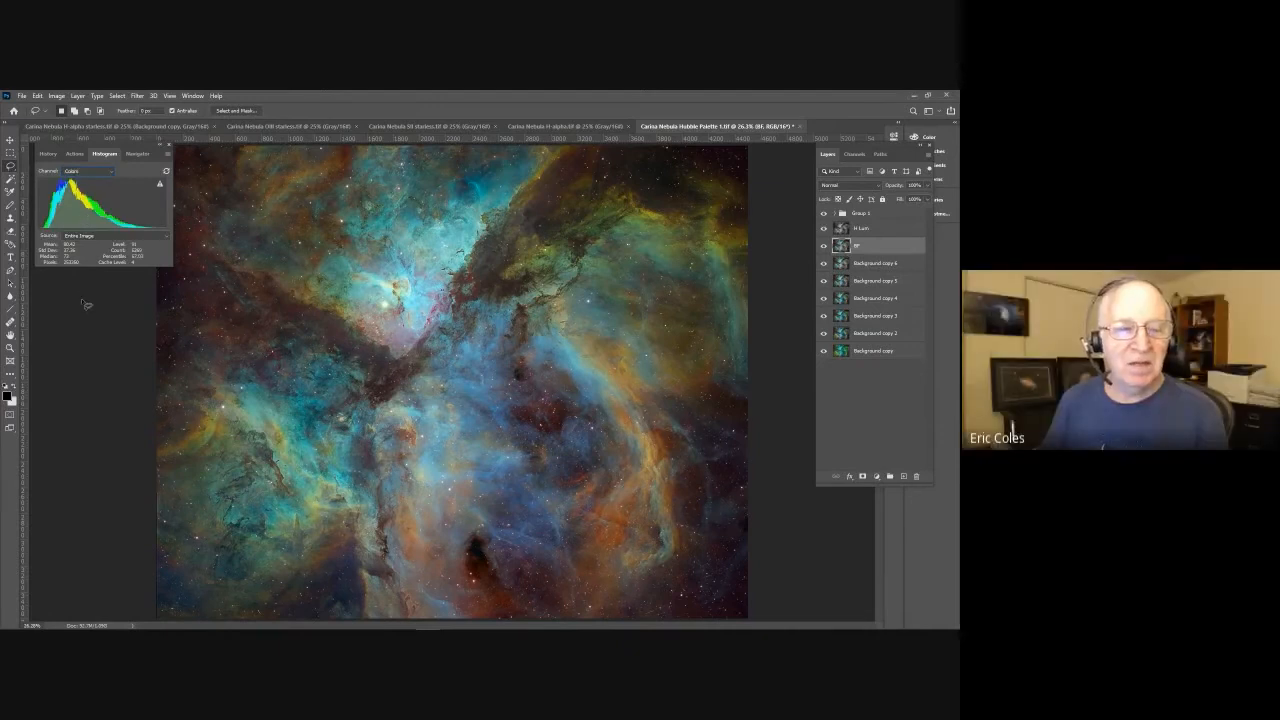